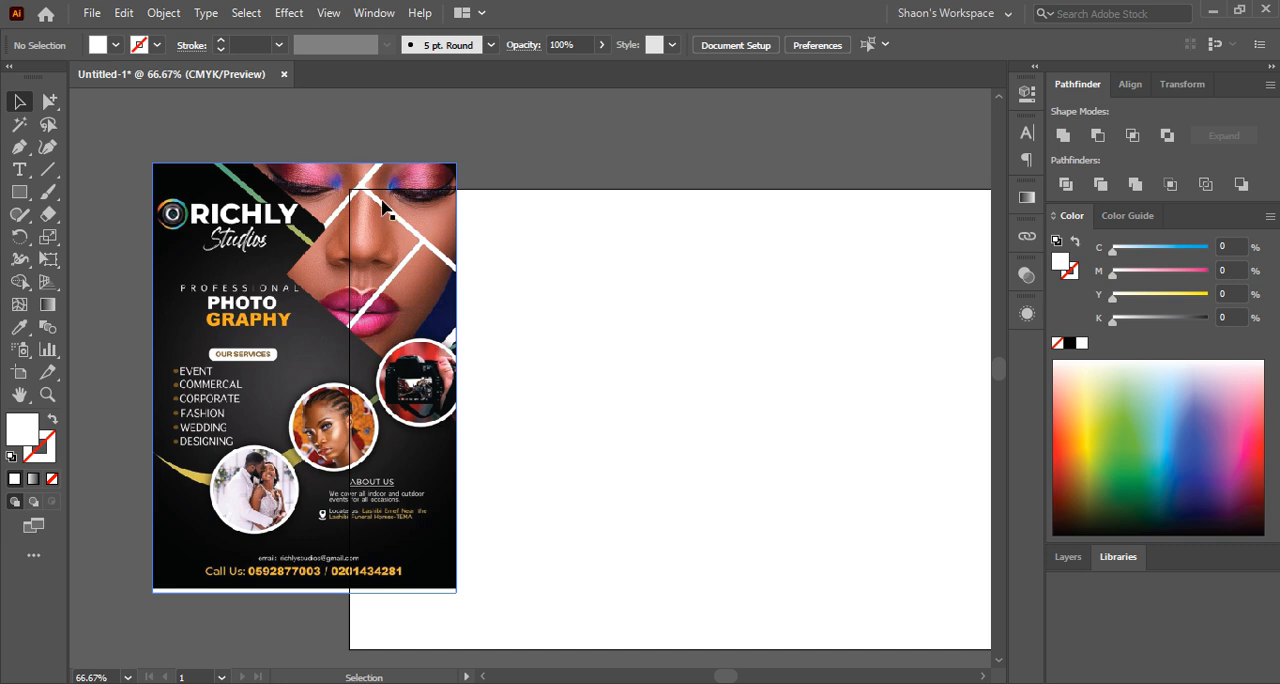
Move the flyer image so it sits directly beside the artboard's left edge and lock it in place
scroll(367, 283, "right", 2)
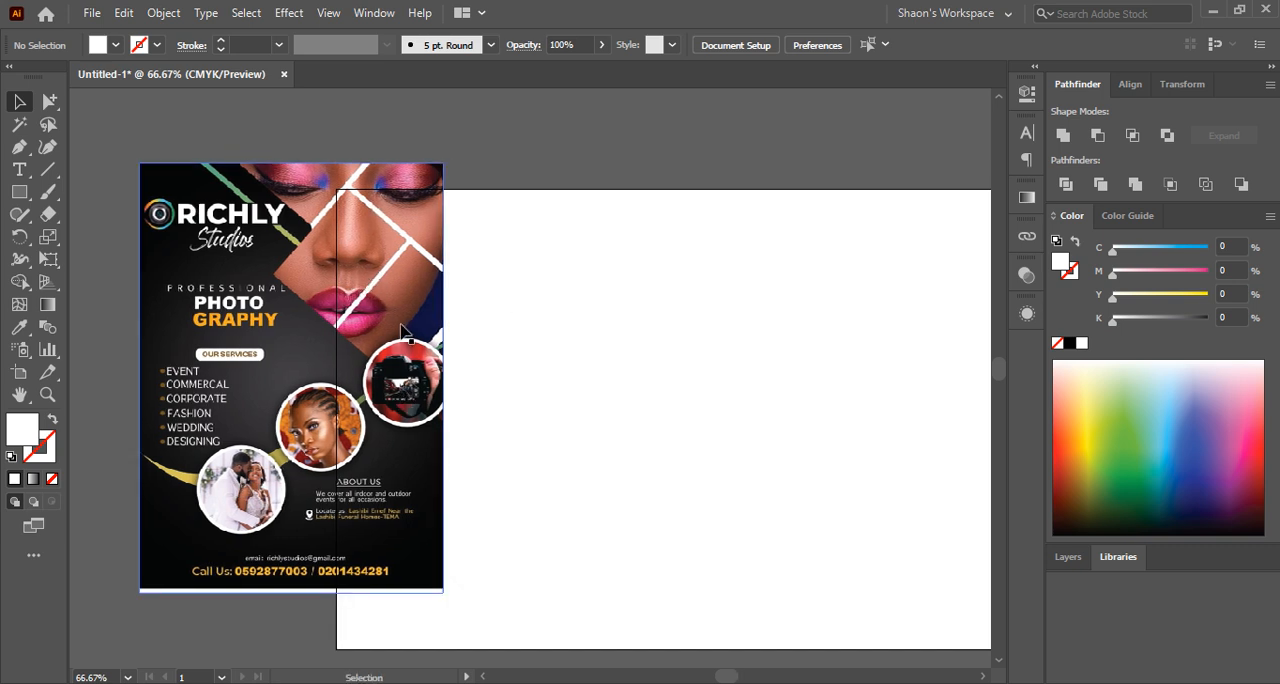
left_click_drag(407, 337, 397, 341)
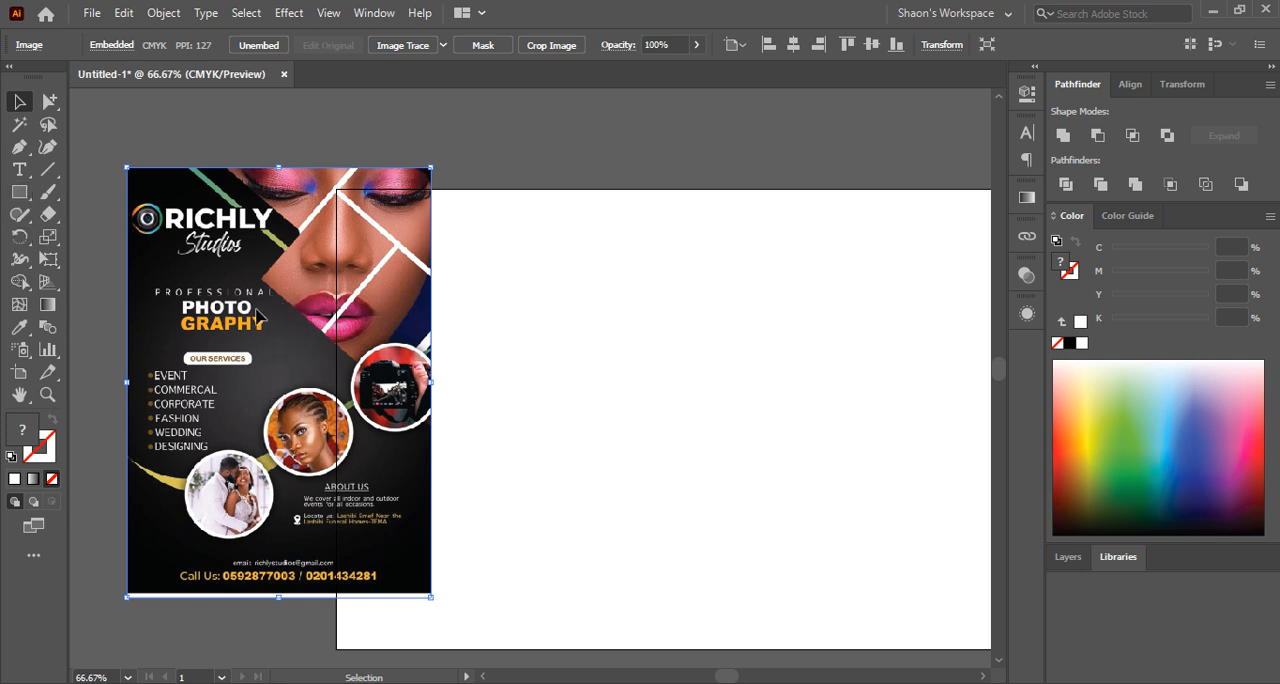
left_click_drag(257, 316, 384, 316)
key("space")
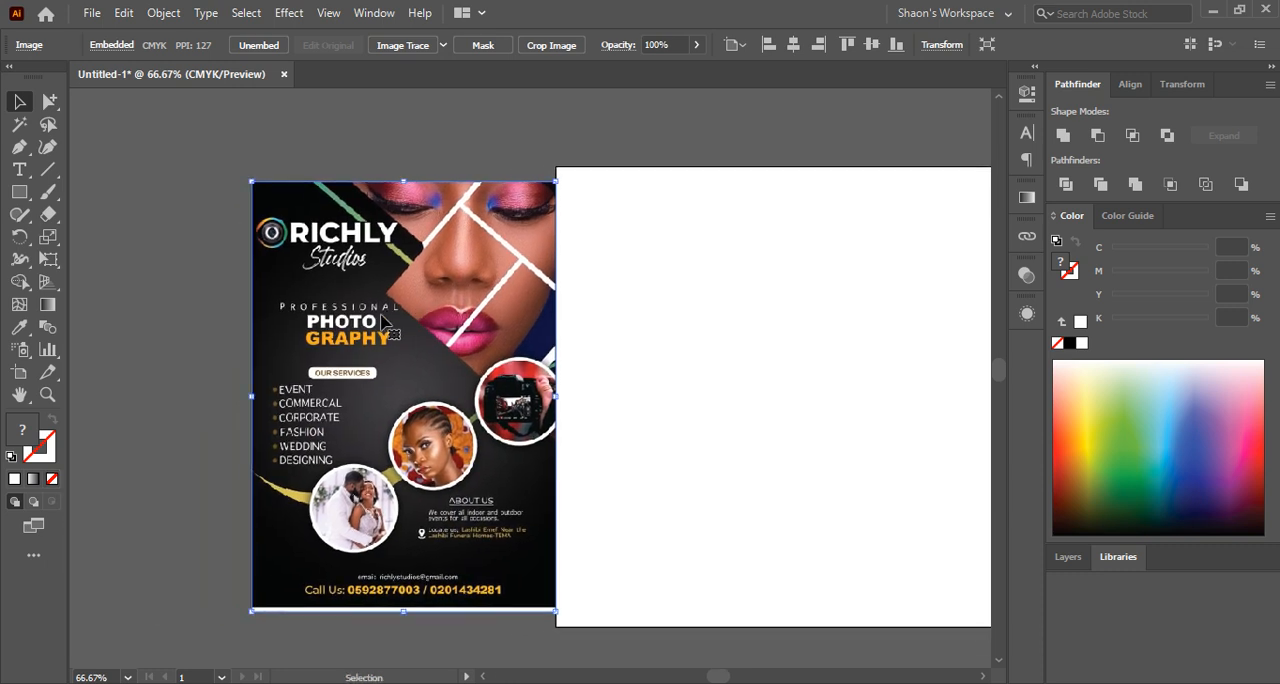
key("ctrl+shift+a")
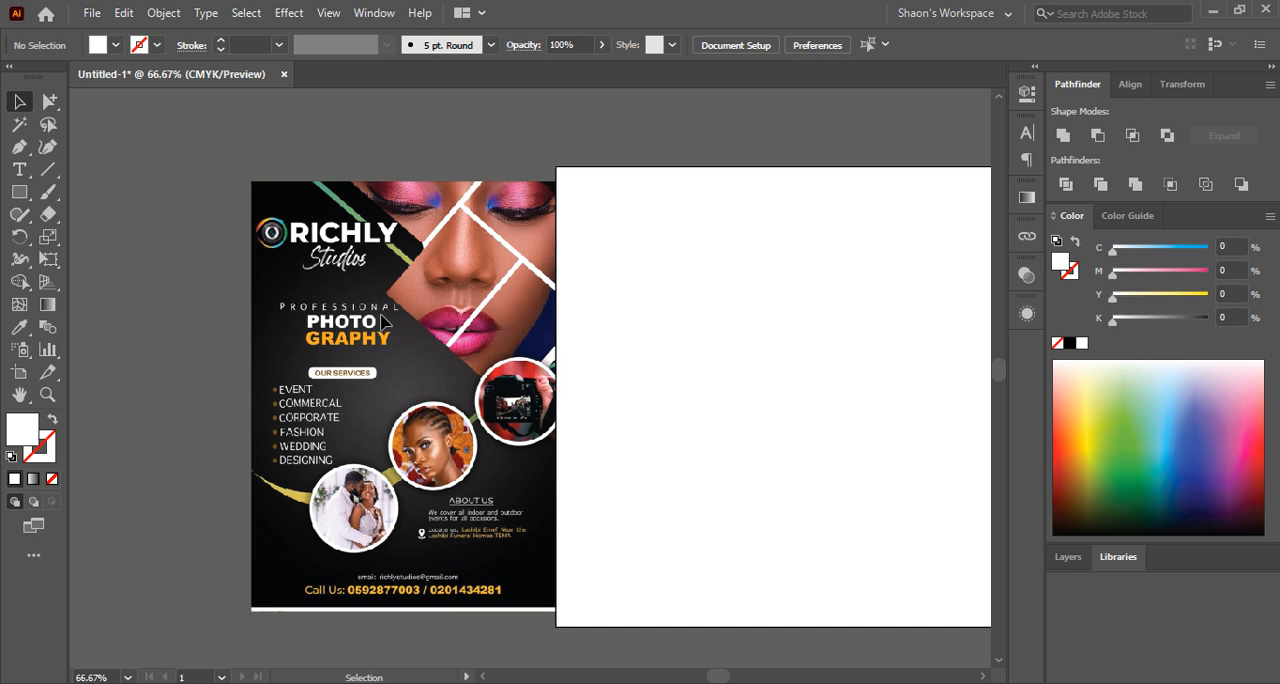
Draw a white, strokeless circle over the flyer's wedding-couple photo and size it to match the photo's round frame
scroll(391, 448, "up", 1)
key("space")
left_click_drag(488, 455, 442, 342)
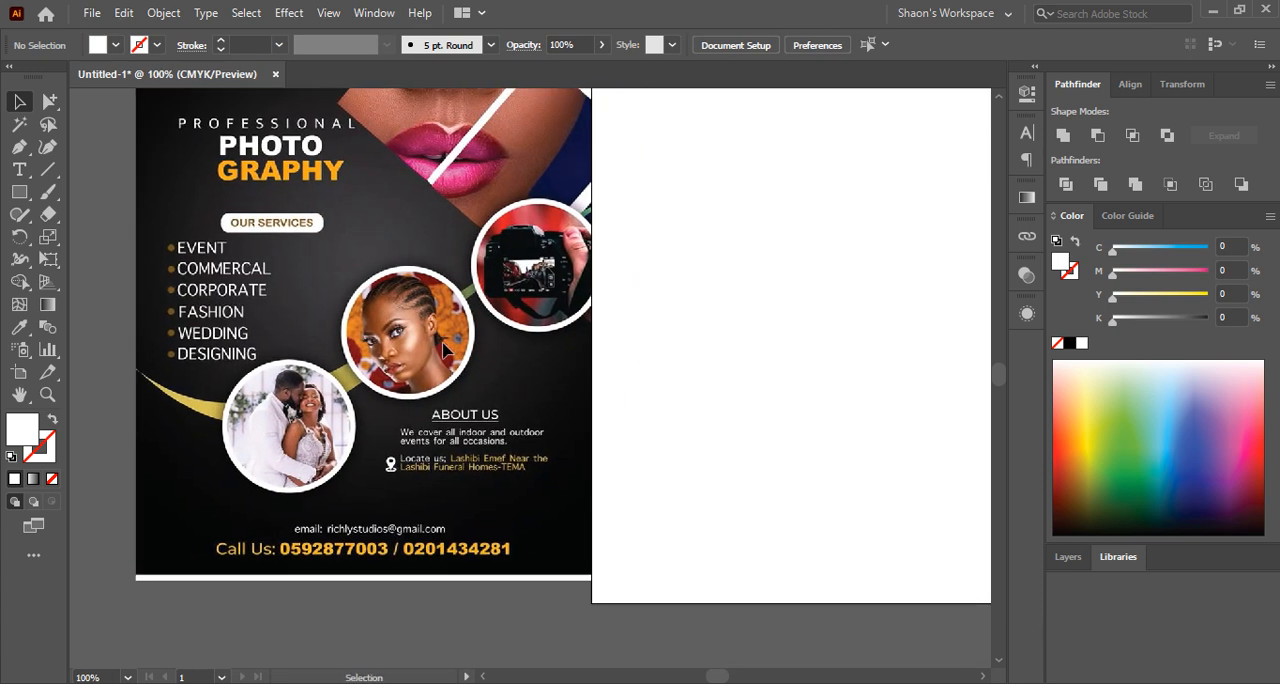
left_click_drag(19, 191, 96, 231)
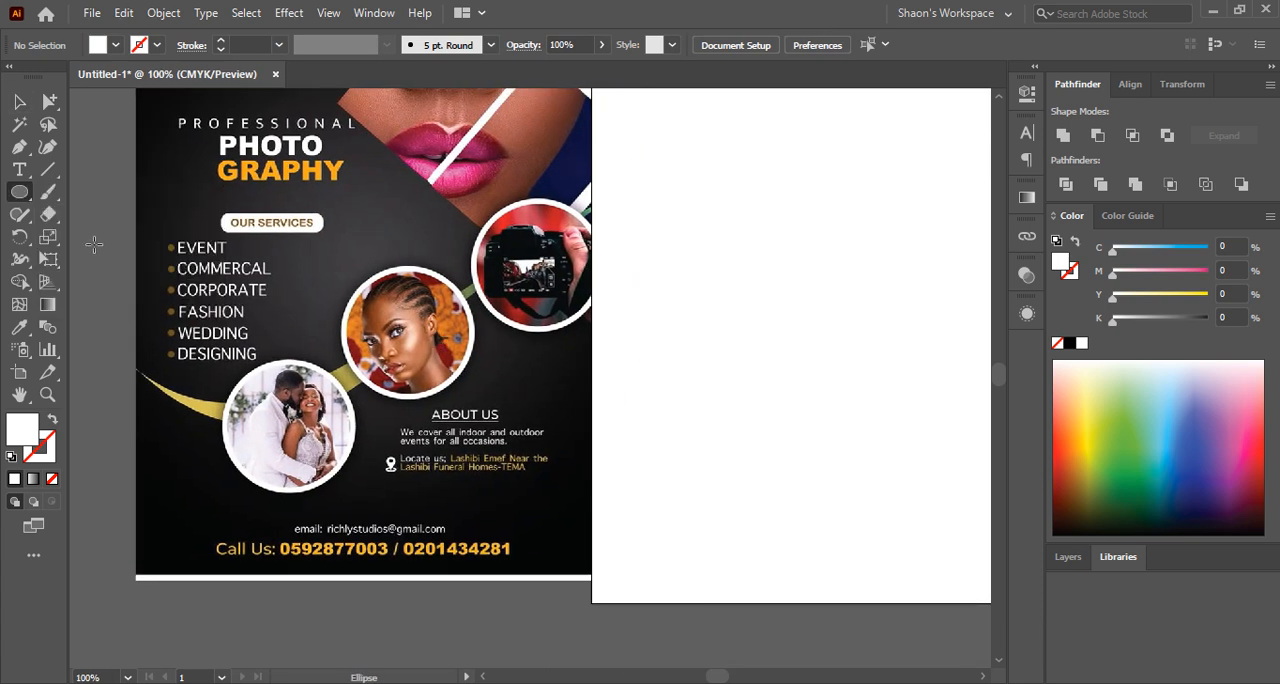
mouse_move(287, 425)
left_mouse_down()
mouse_move(368, 468)
mouse_move(355, 465)
left_mouse_up()
key("alt+space")
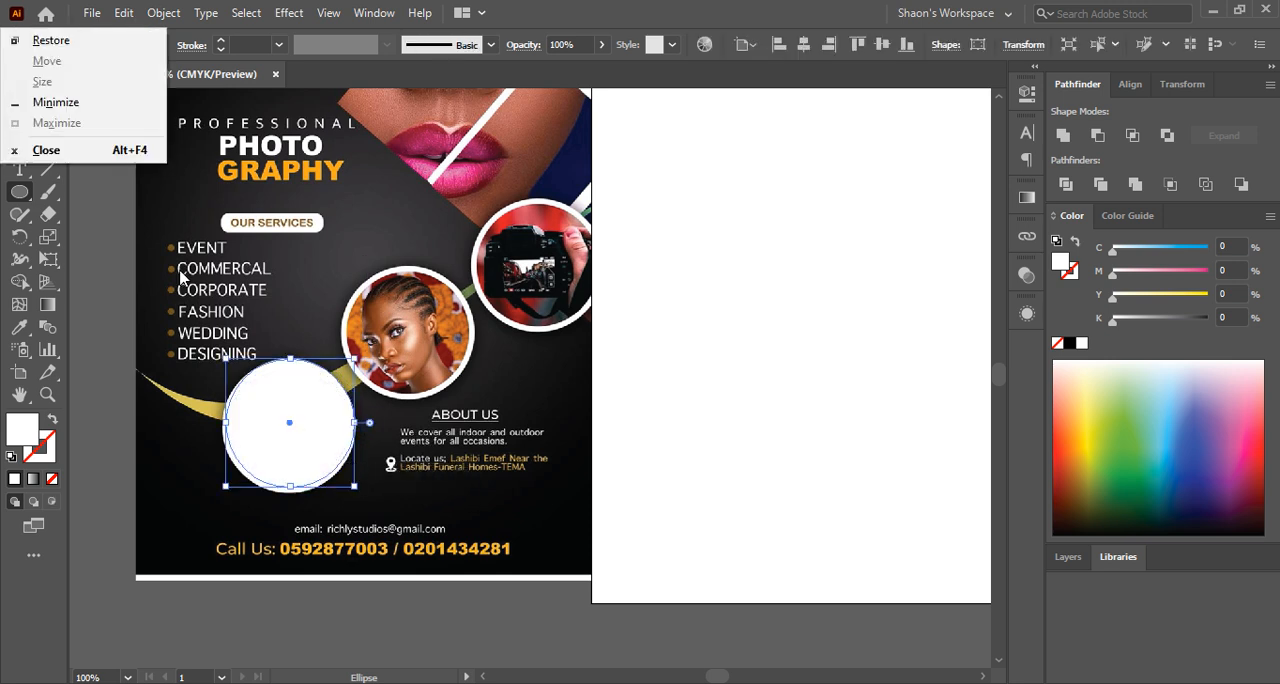
key("Escape")
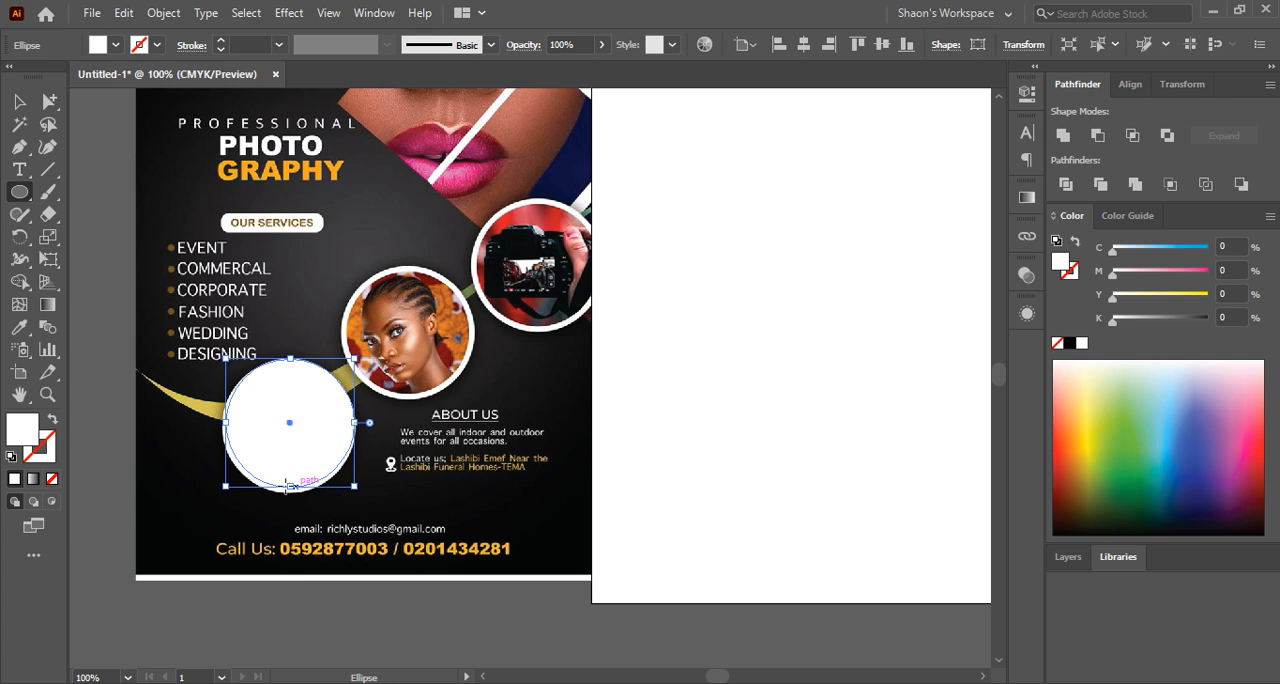
left_click_drag(290, 490, 286, 492)
left_click(19, 101)
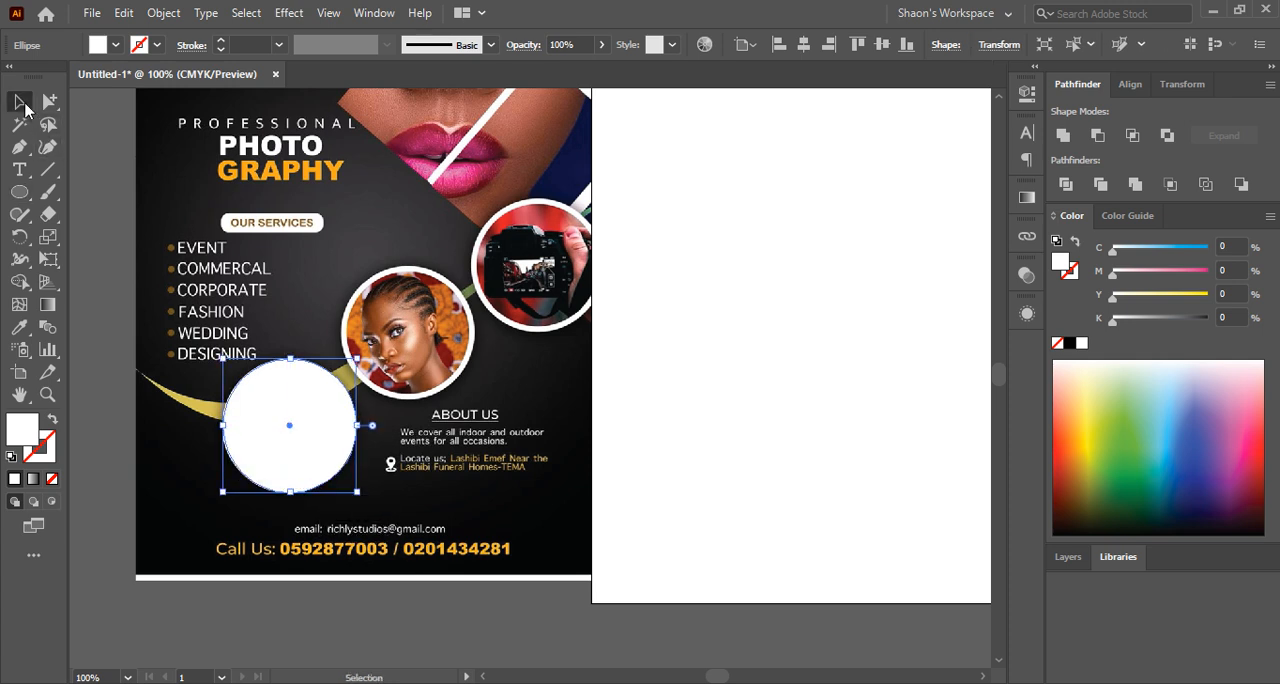
scroll(270, 431, "up", 1)
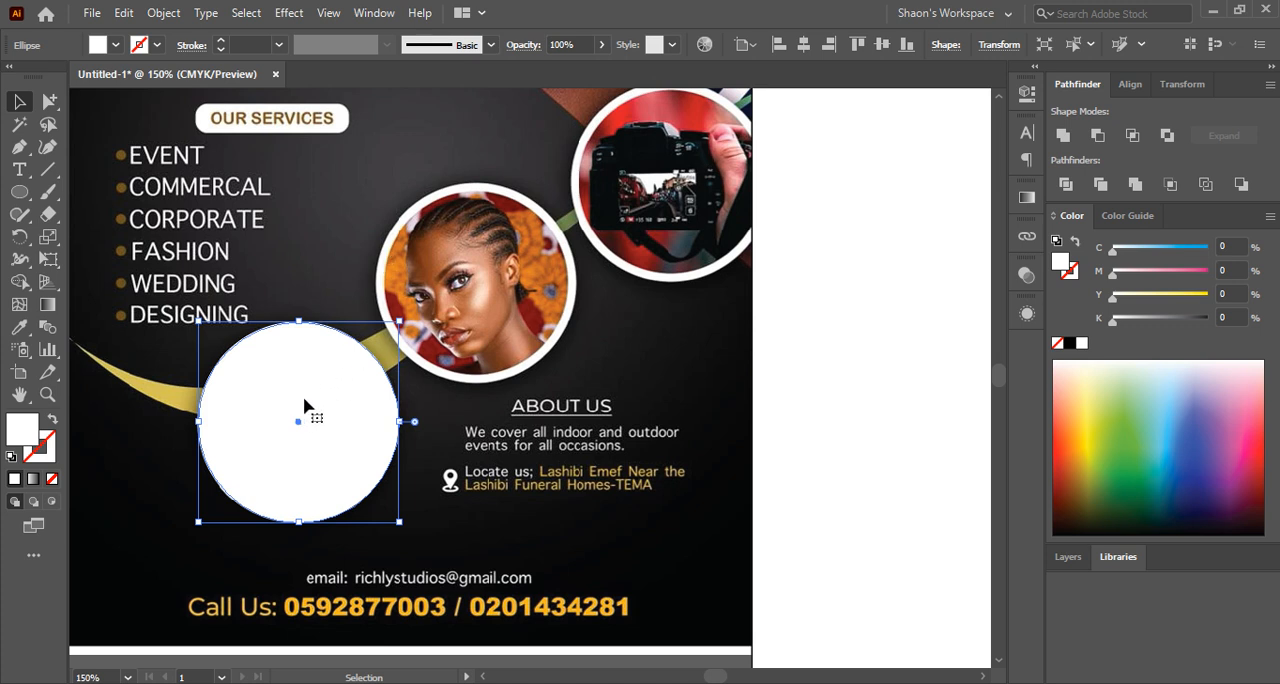
key("ctrl+c")
left_click(174, 17)
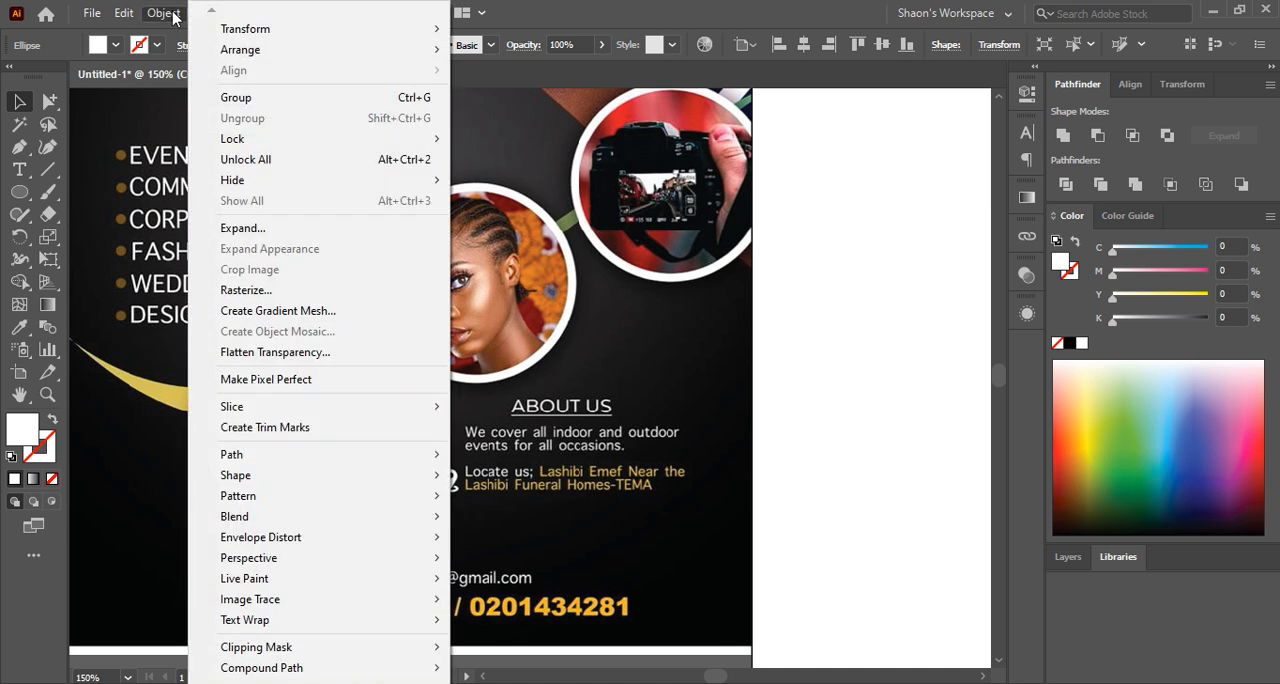
mouse_move(260, 458)
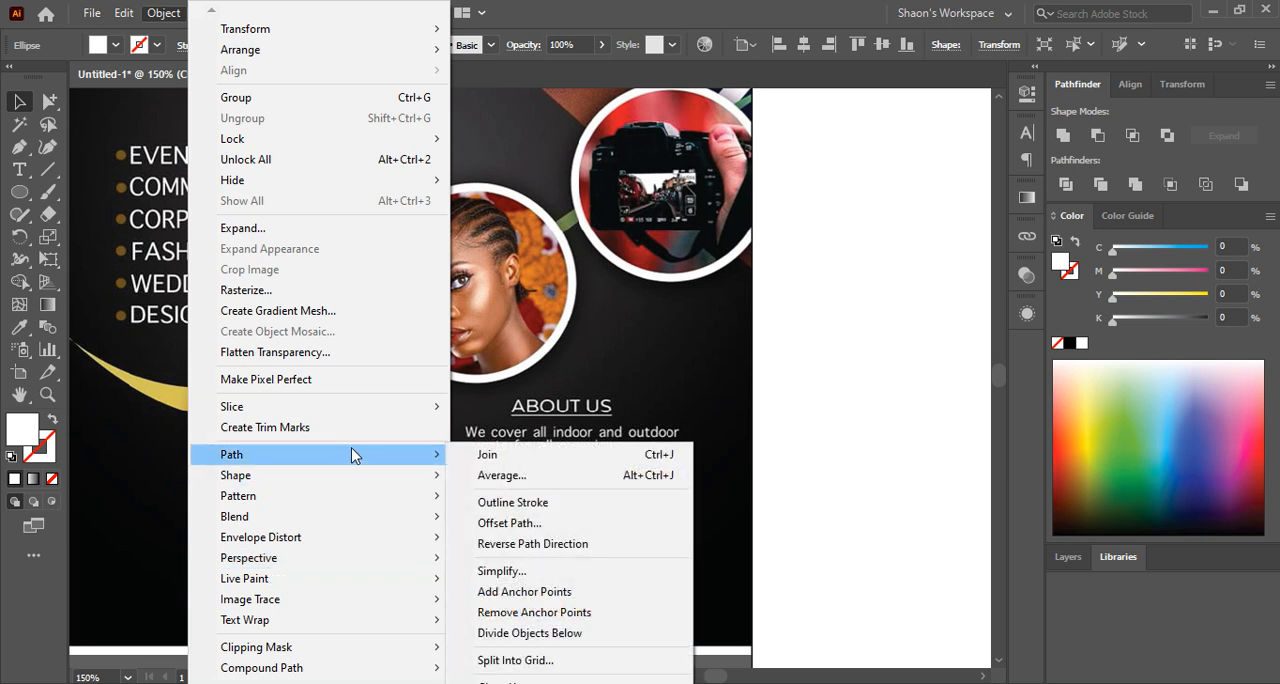
left_click(503, 522)
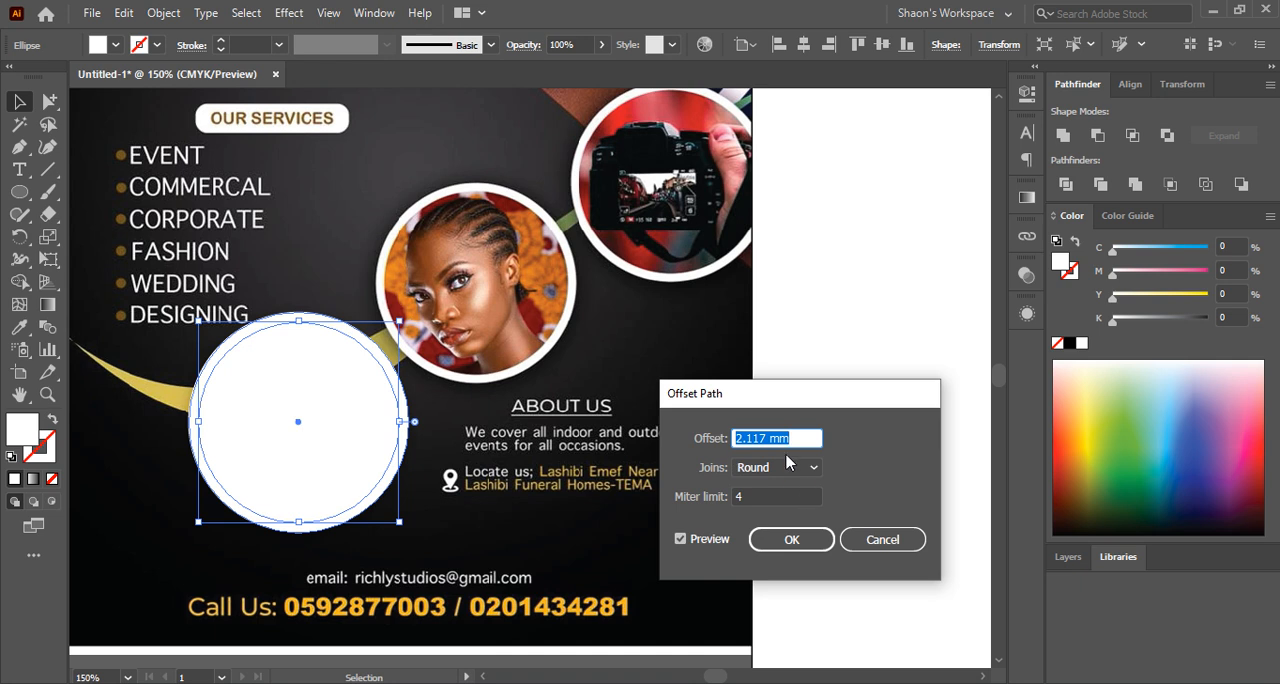
left_click(737, 438)
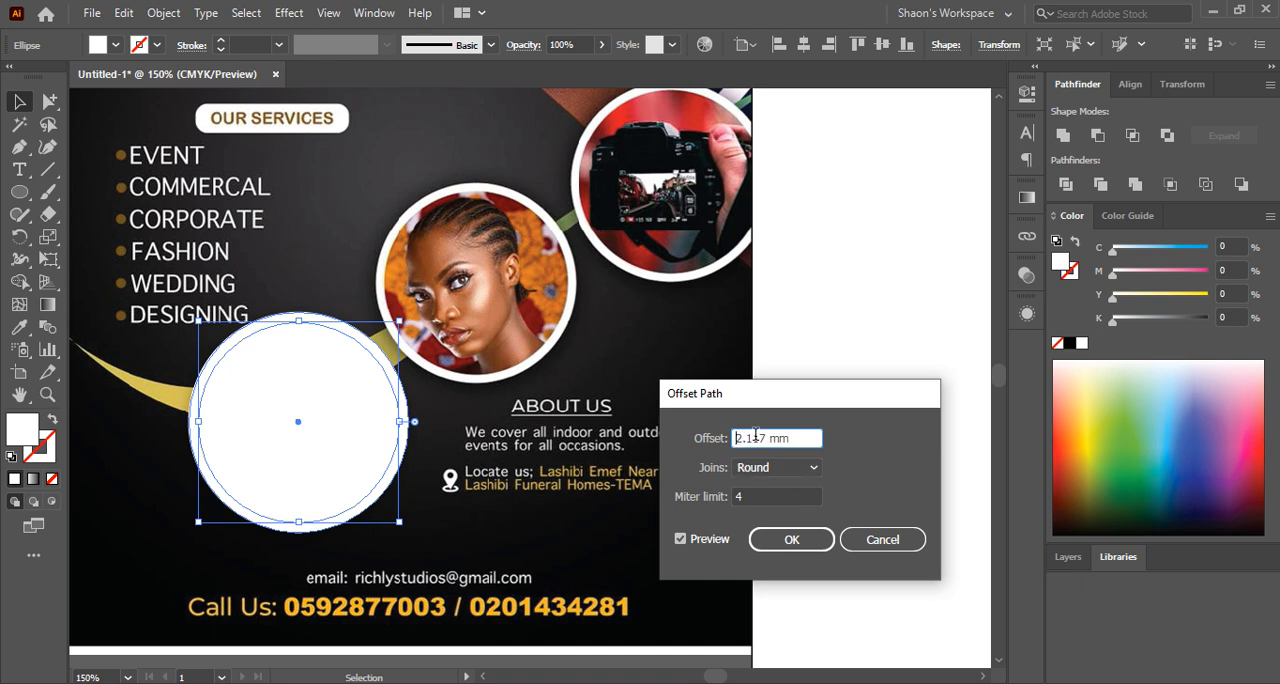
left_click(778, 498)
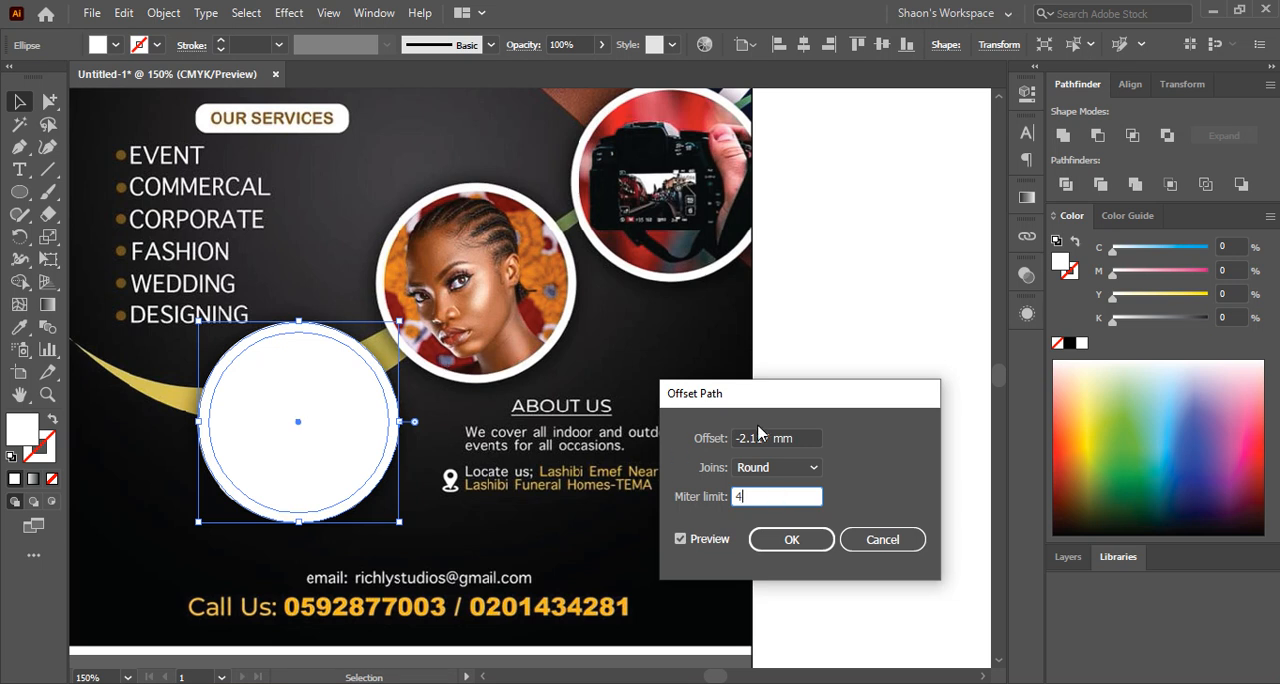
left_click(796, 440)
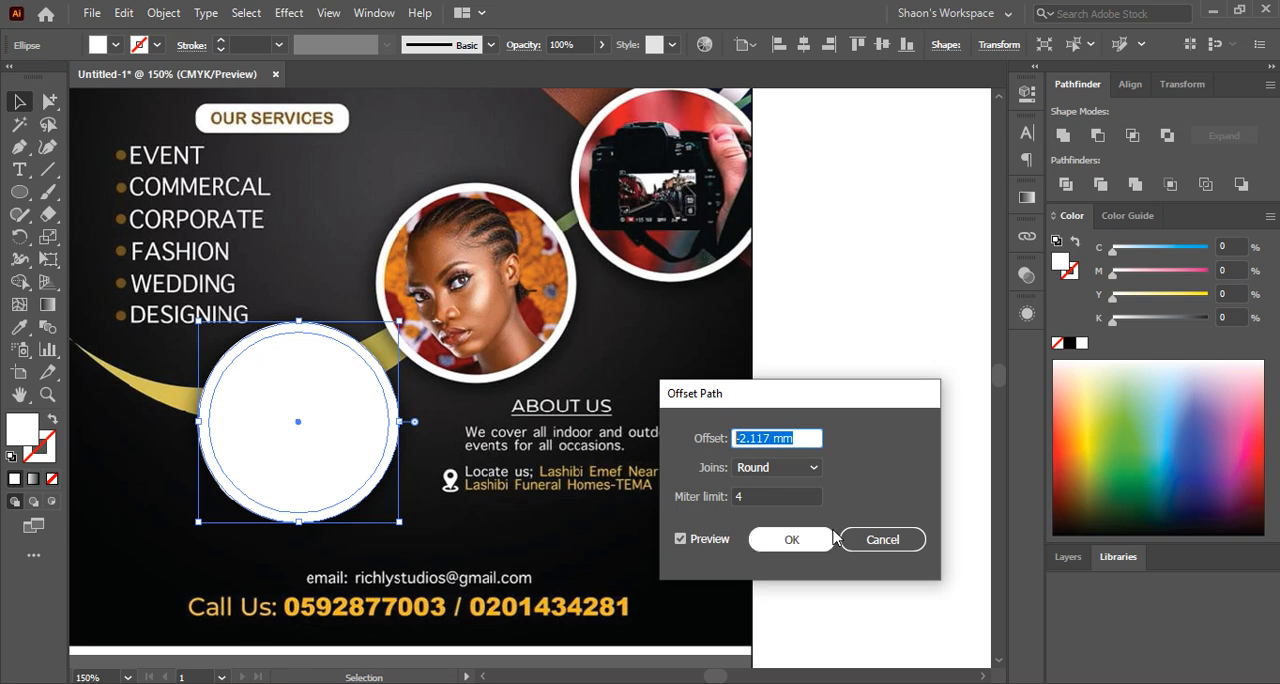
left_click(883, 531)
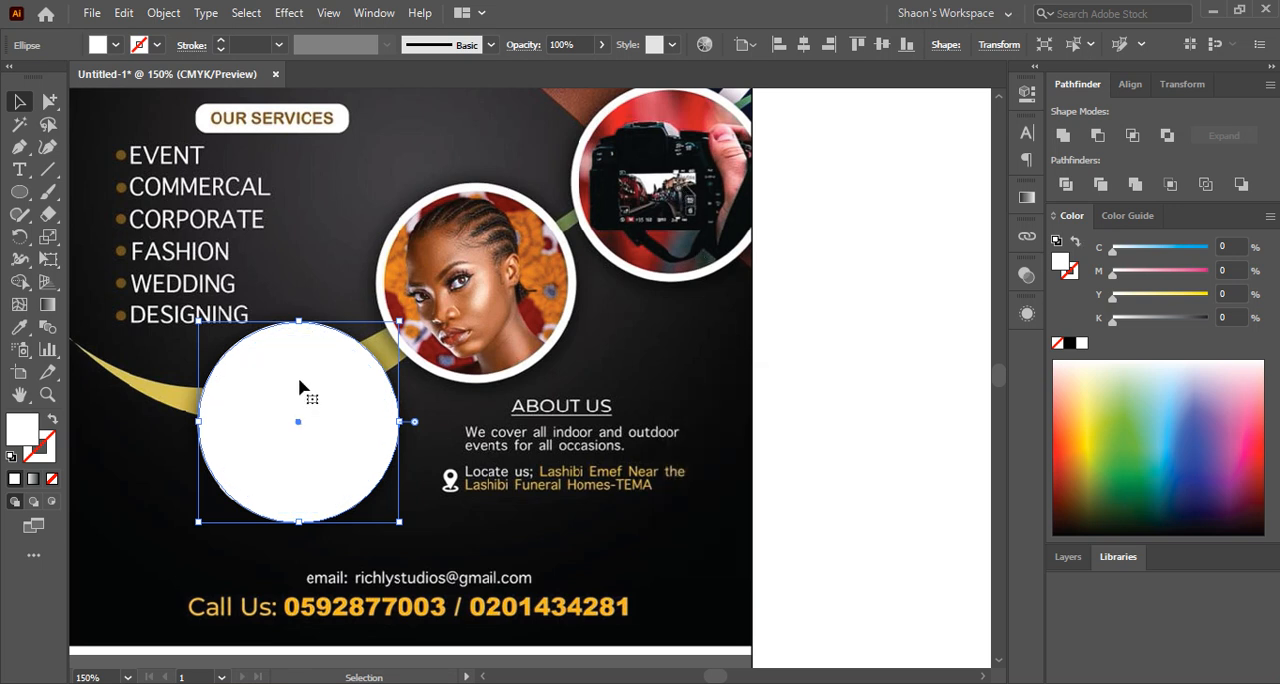
Show the rulers and set the ruler units to pixels
key("ctrl+r")
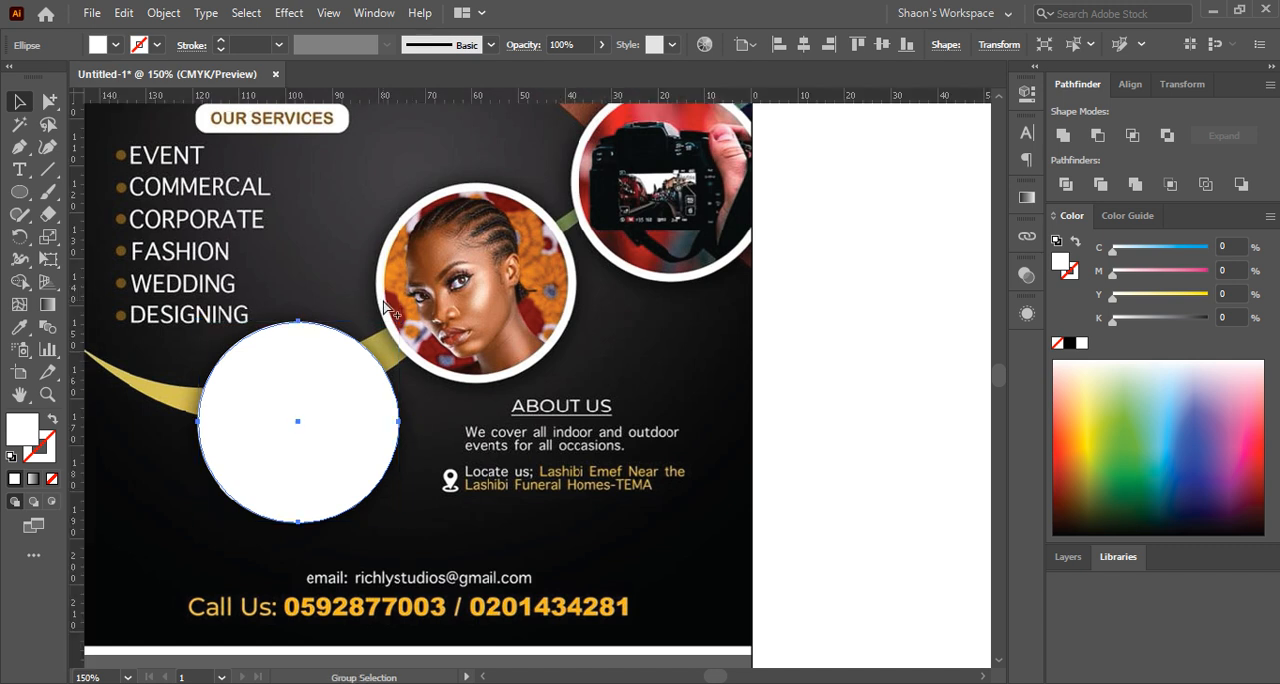
right_click(470, 97)
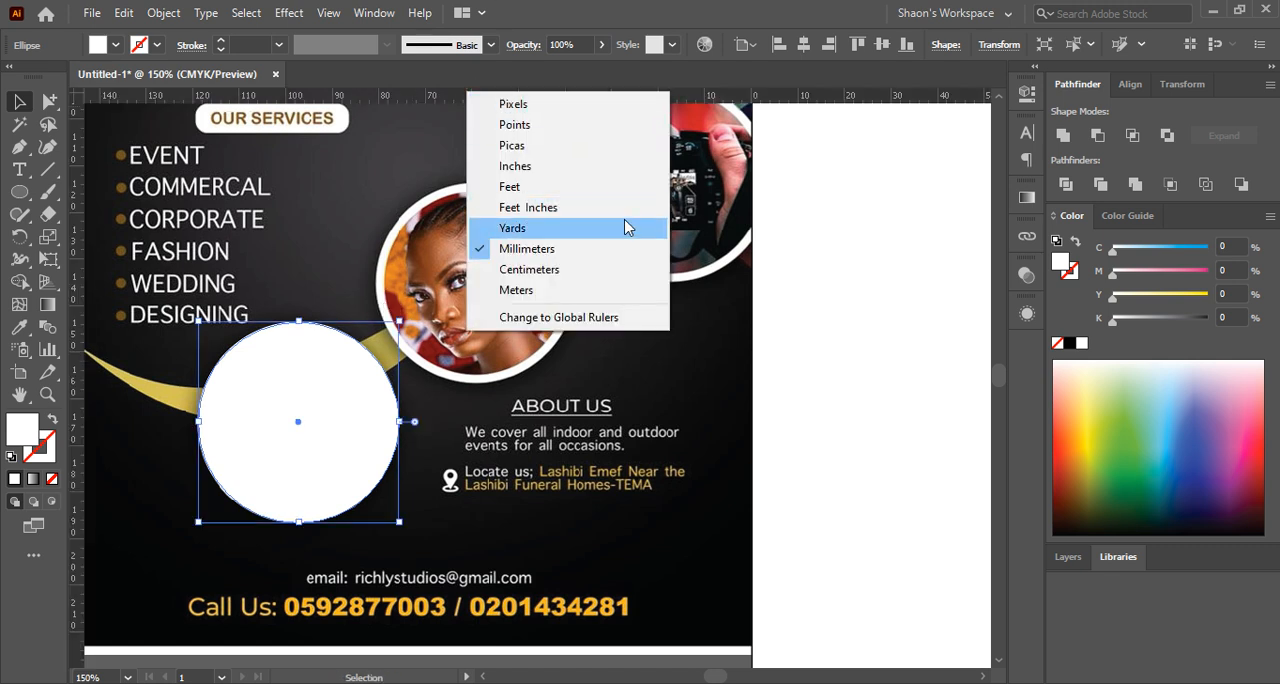
left_click(562, 124)
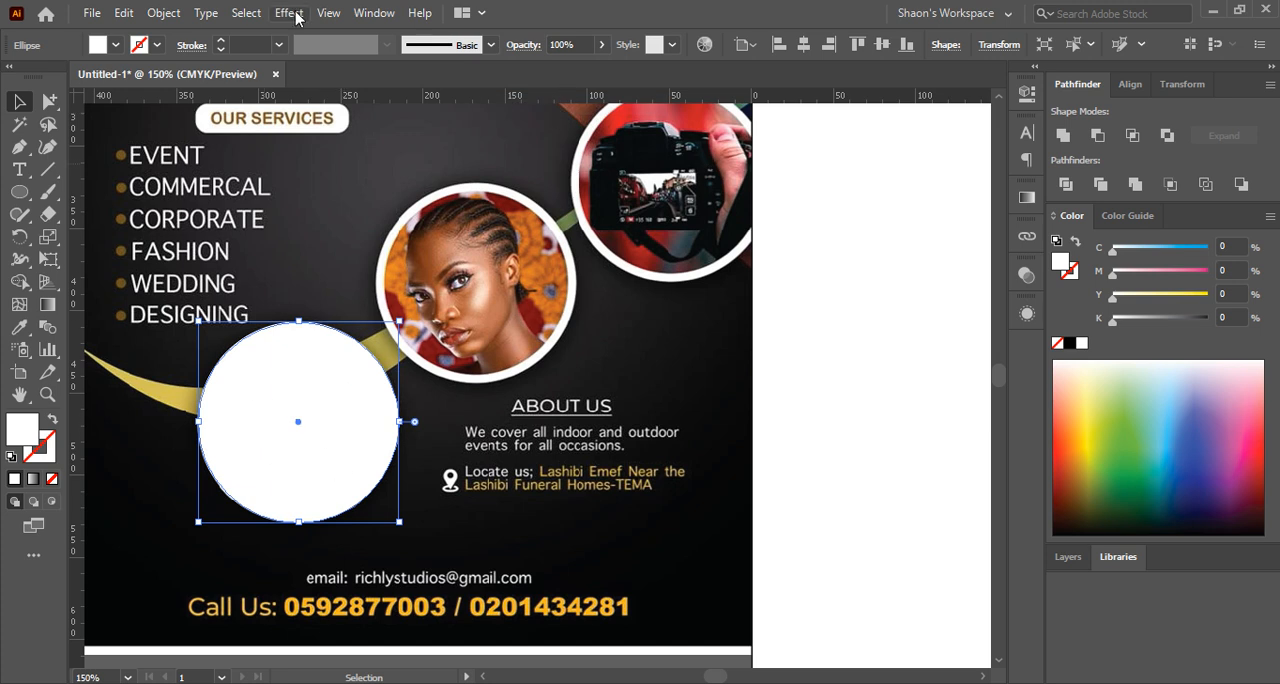
left_click(170, 12)
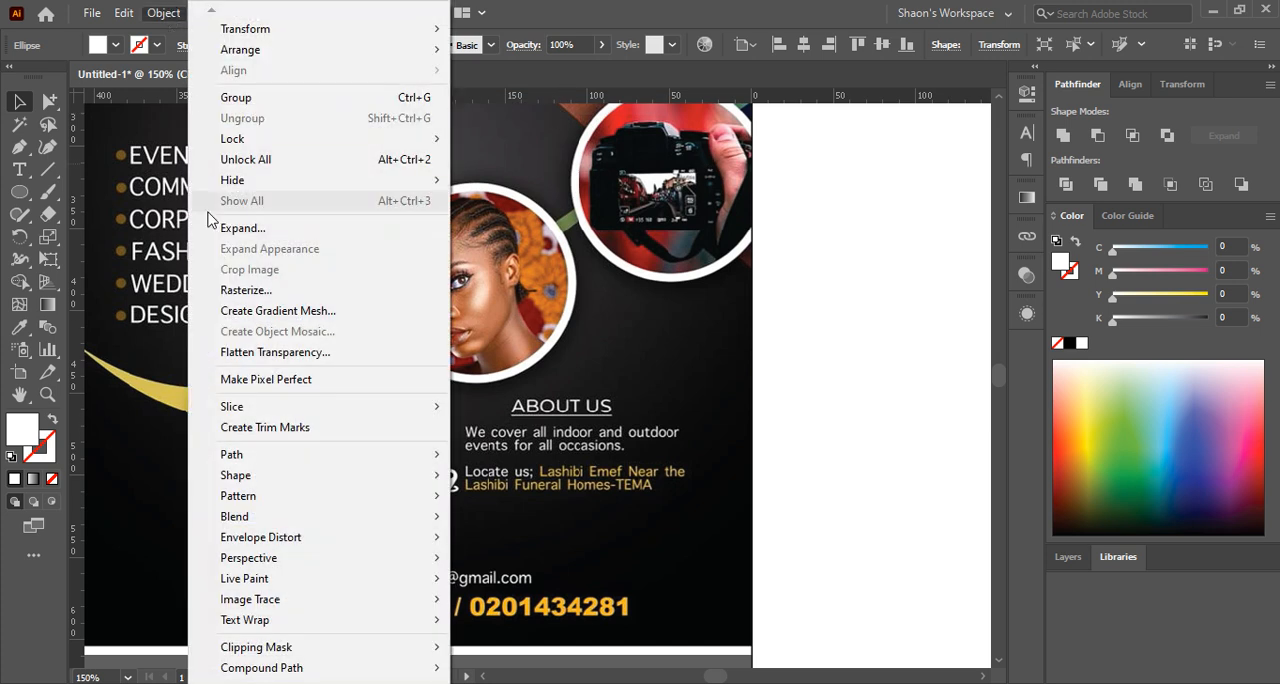
left_click(857, 437)
left_click(335, 444)
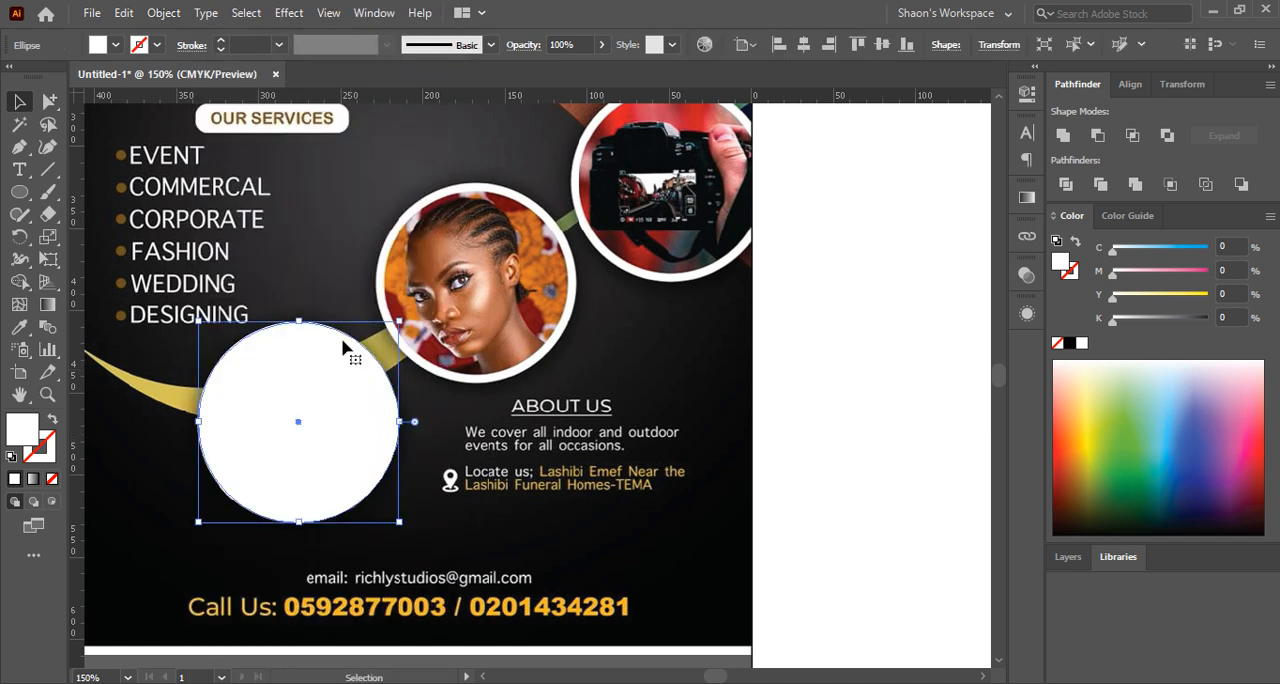
left_click(160, 14)
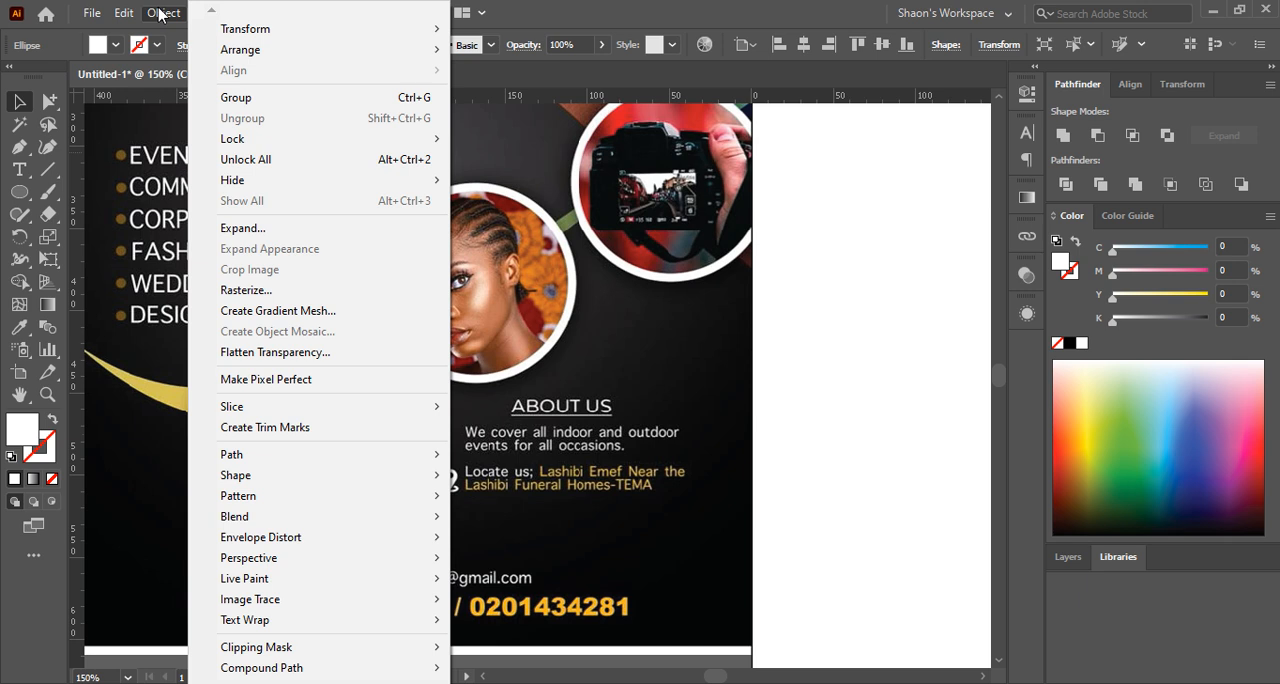
left_click(855, 320)
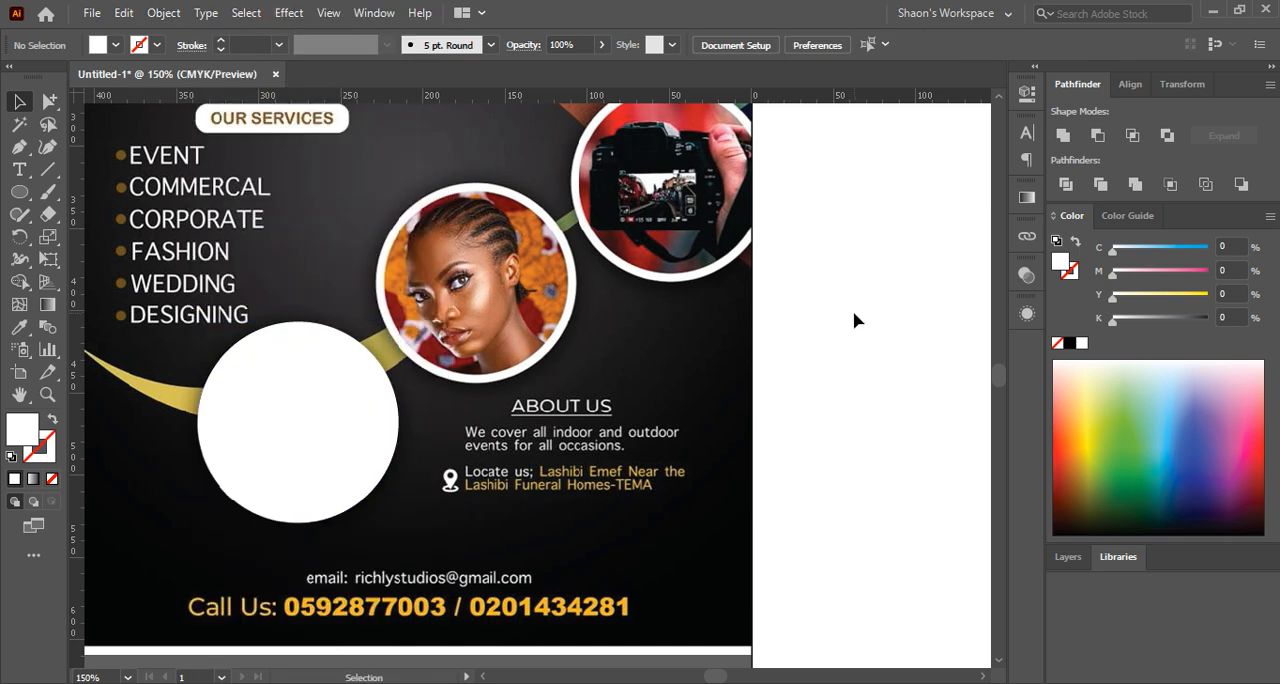
Create an inward offset path of the white circle at -6 px with round joins and a miter limit of 4
left_click(295, 397)
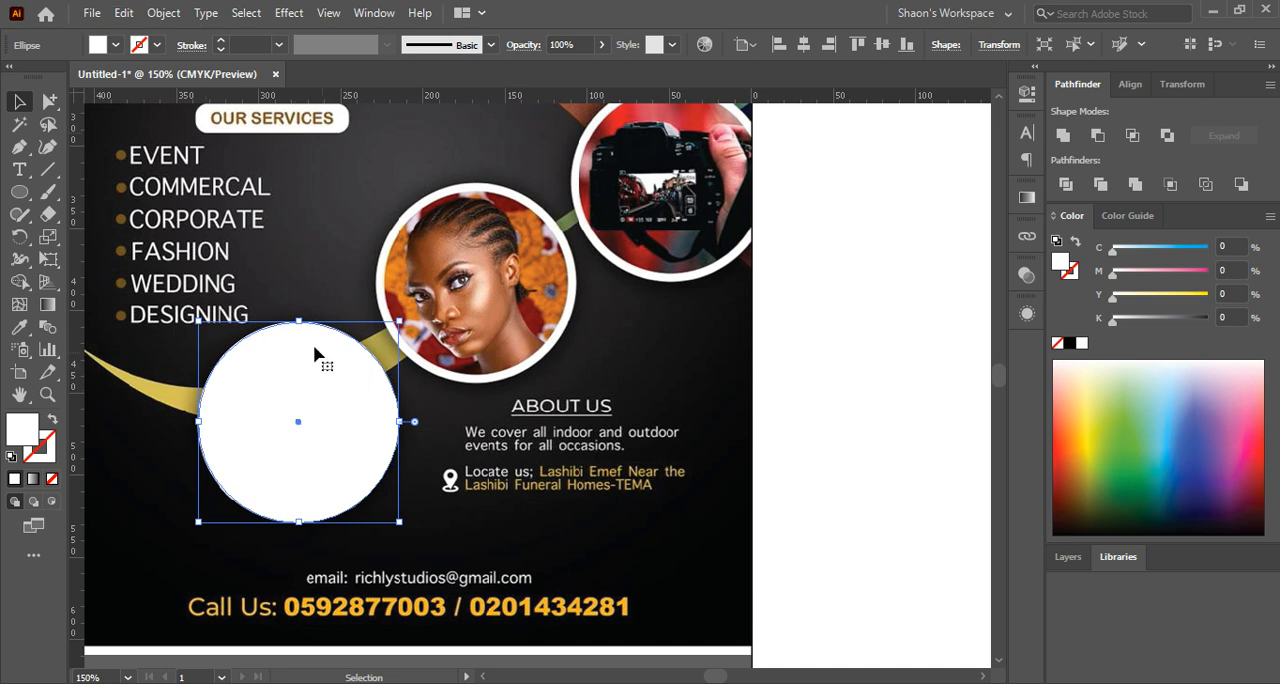
left_click(163, 13)
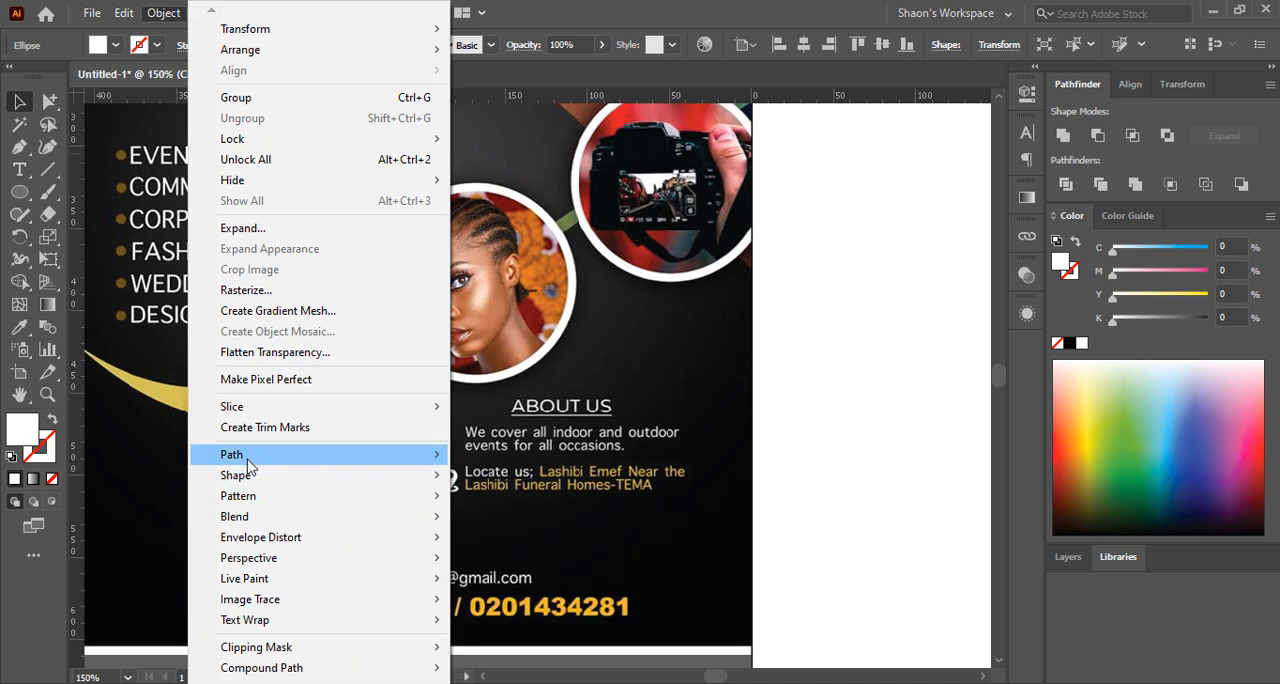
mouse_move(246, 460)
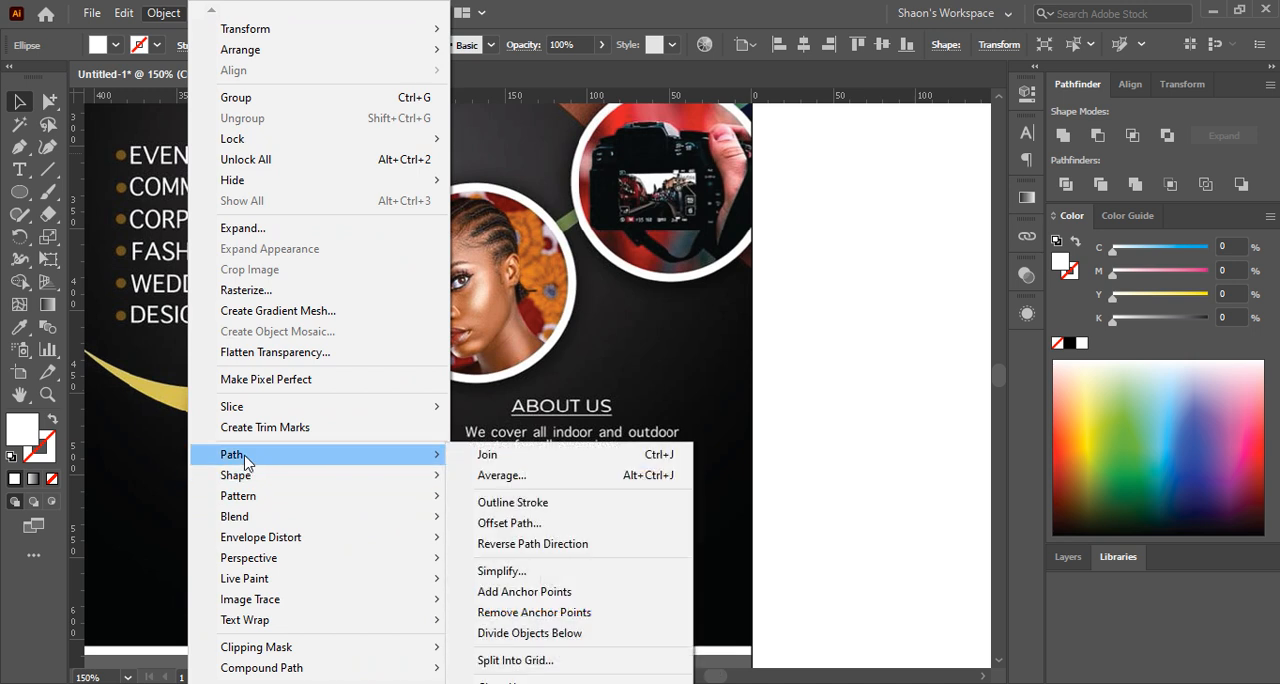
left_click(566, 524)
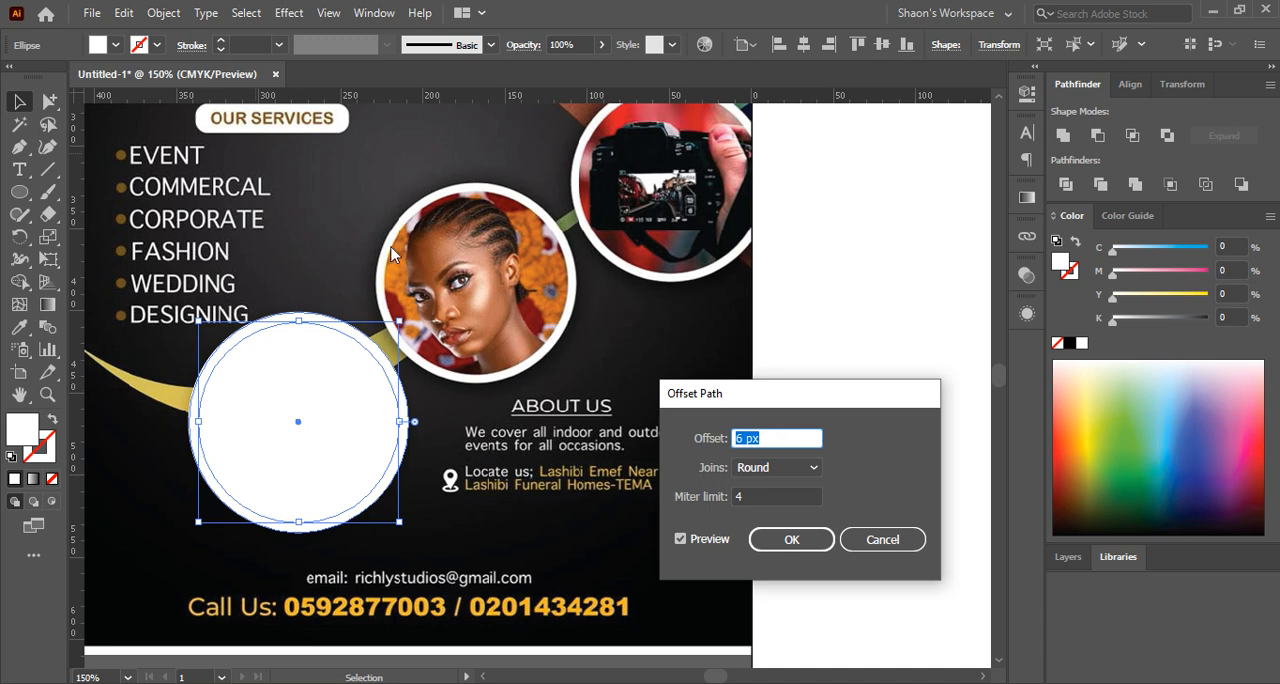
left_click(735, 436)
type("-")
left_click(772, 497)
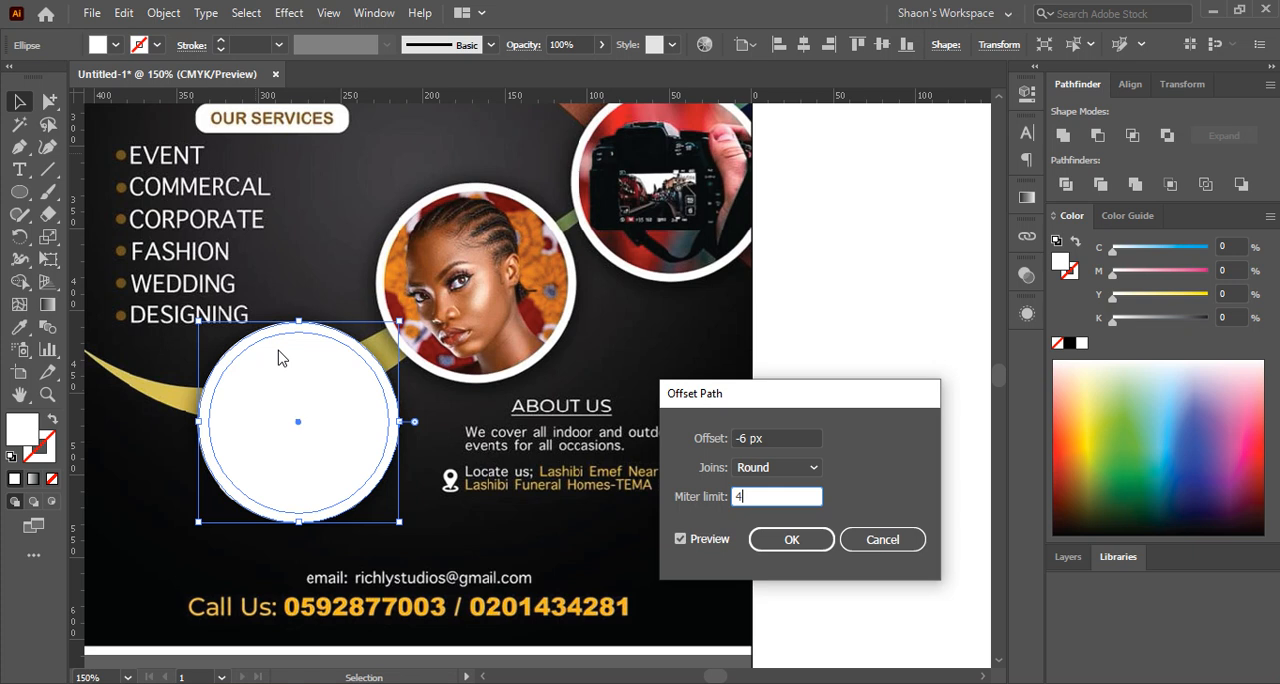
left_click(762, 438)
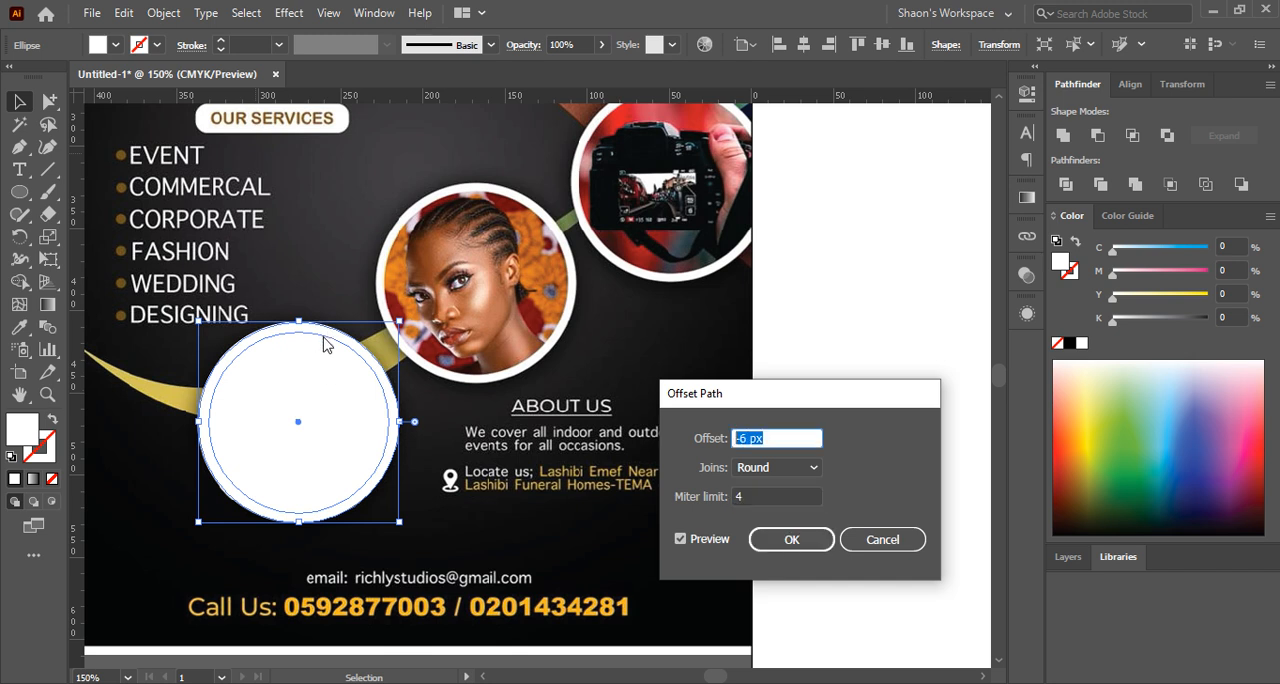
left_click(792, 540)
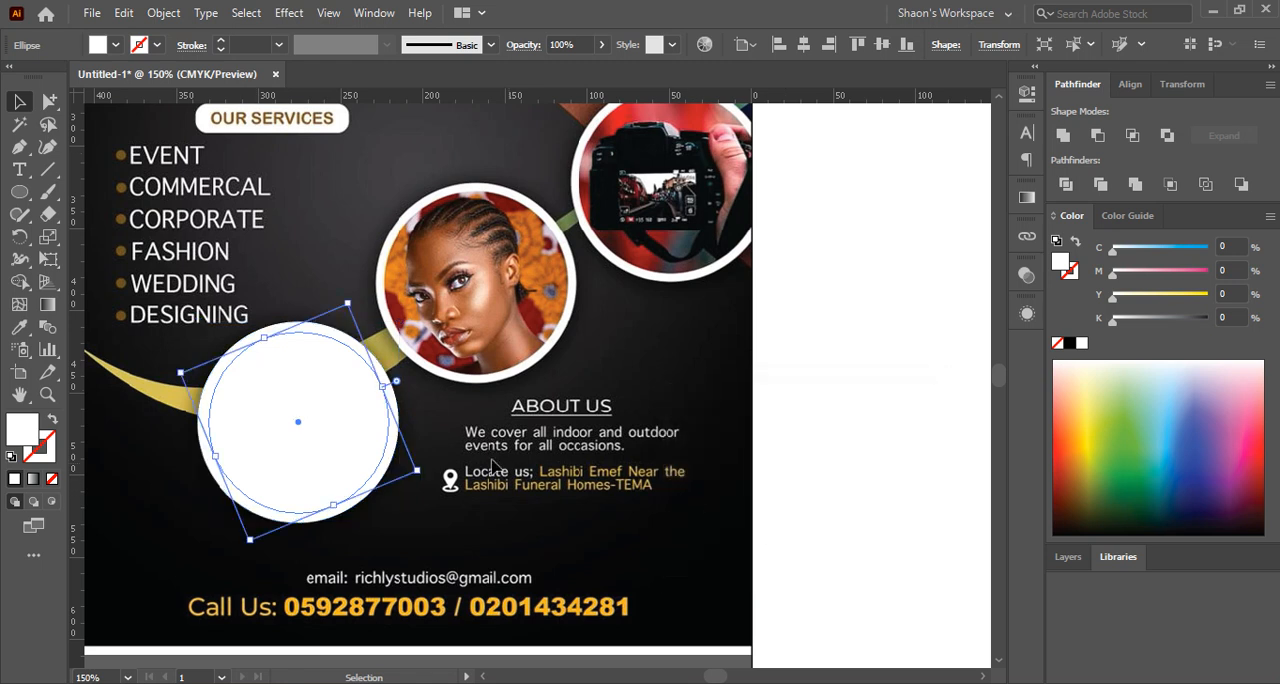
Fill the inner offset circle with black and select the outer white circle
key("ctrl+equal")
key("ctrl+equal")
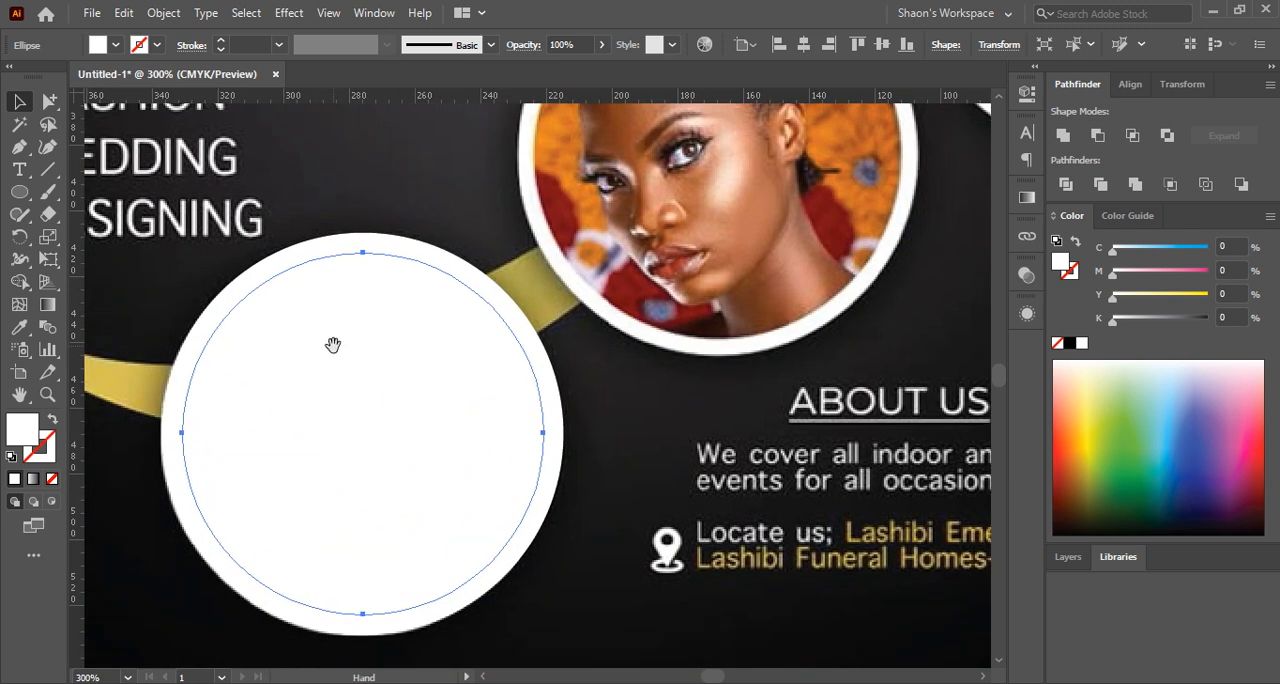
left_click(1069, 343)
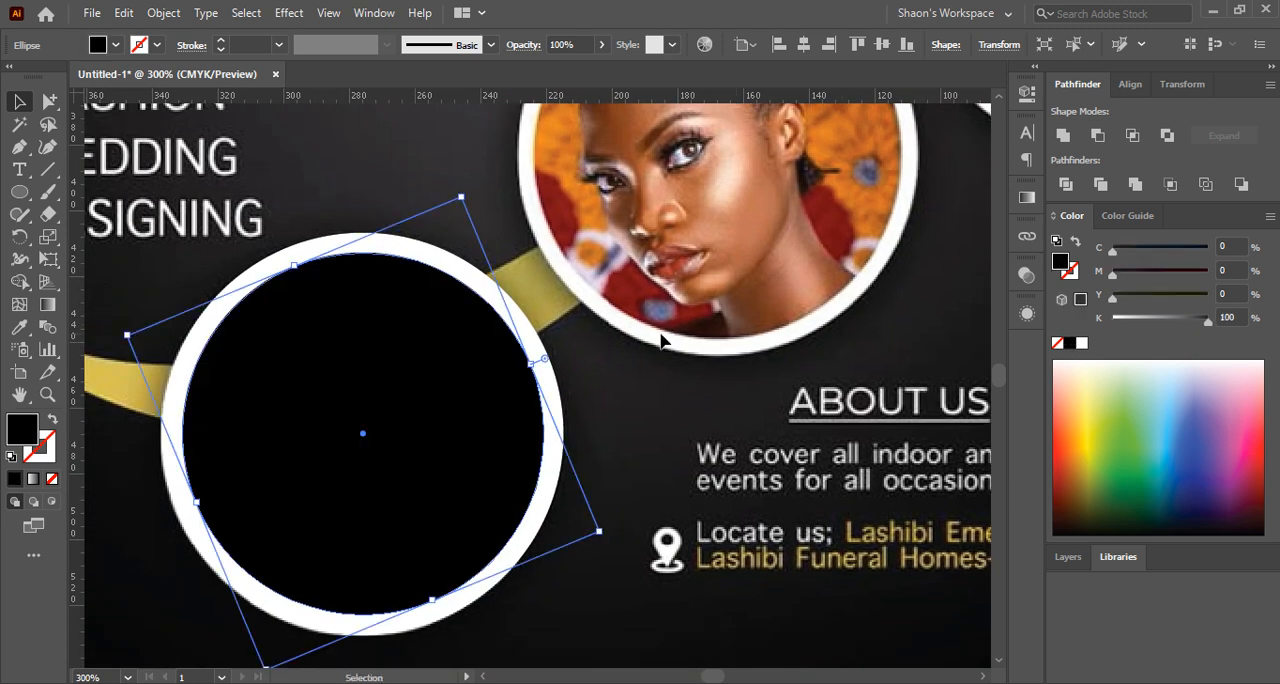
left_click(366, 172)
left_click(372, 244)
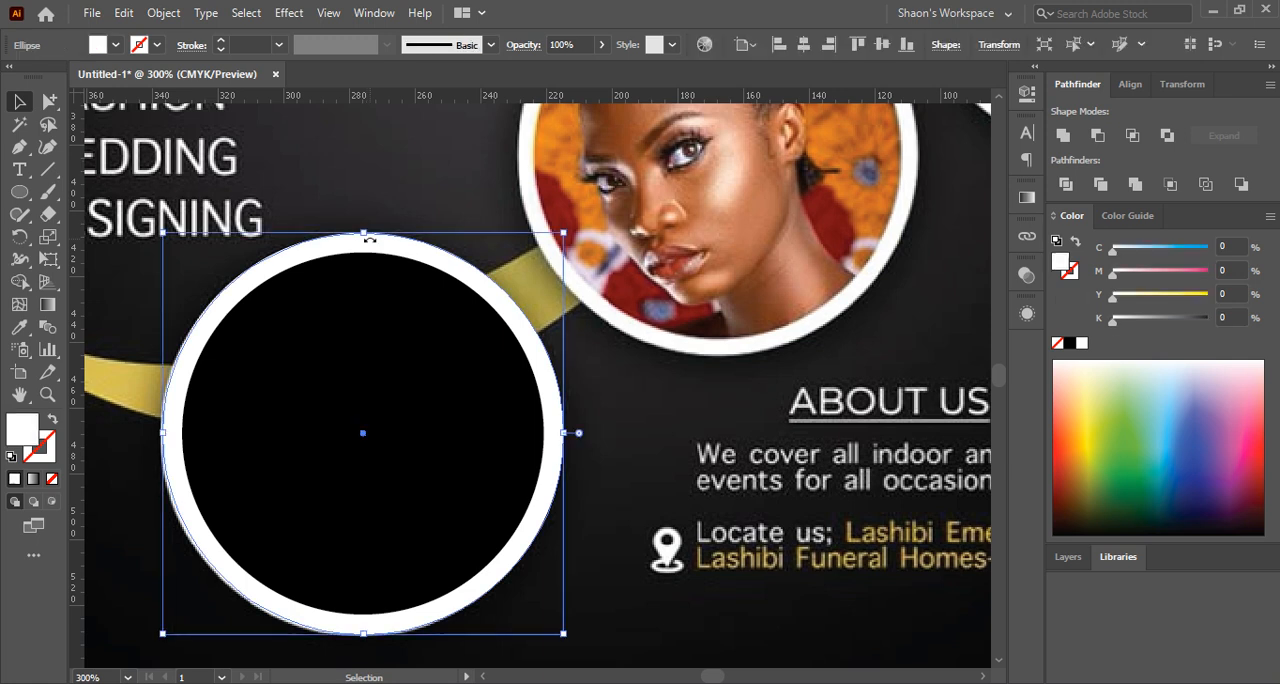
left_click(382, 190)
left_click(376, 253)
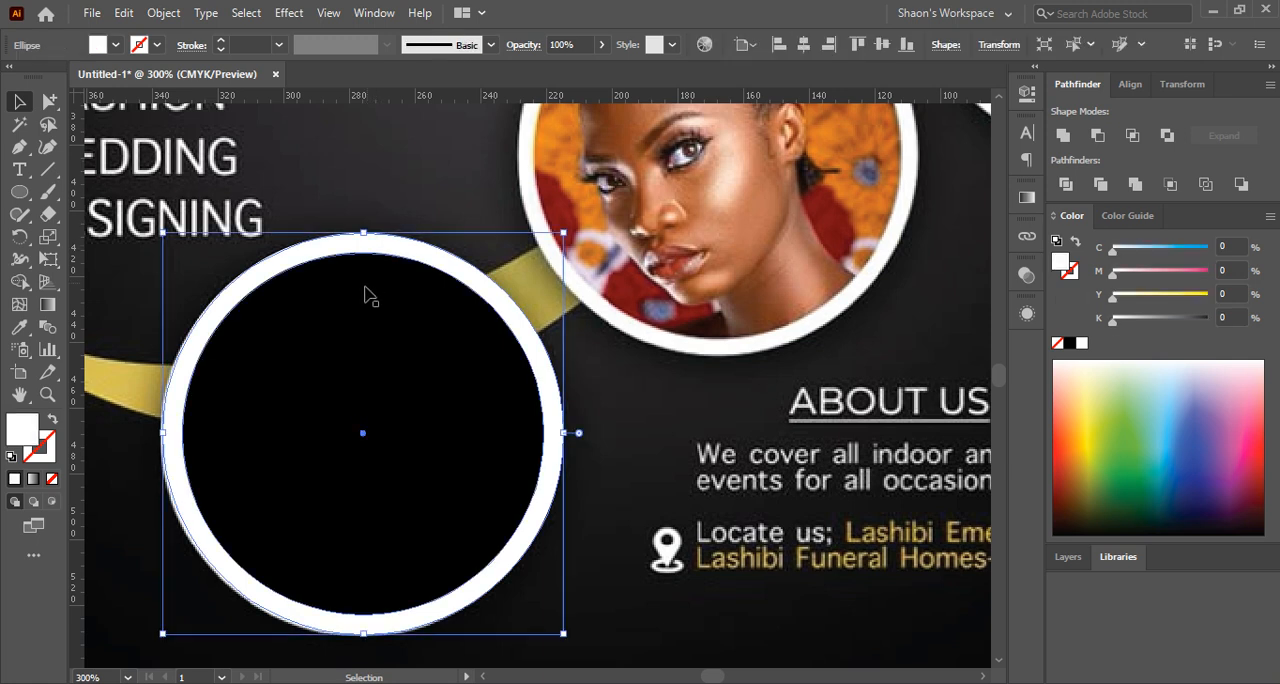
Switch to the browser, search Google for "image" in a new tab, and copy the photo of the woman in a straw hat holding a camera
left_click(363, 318)
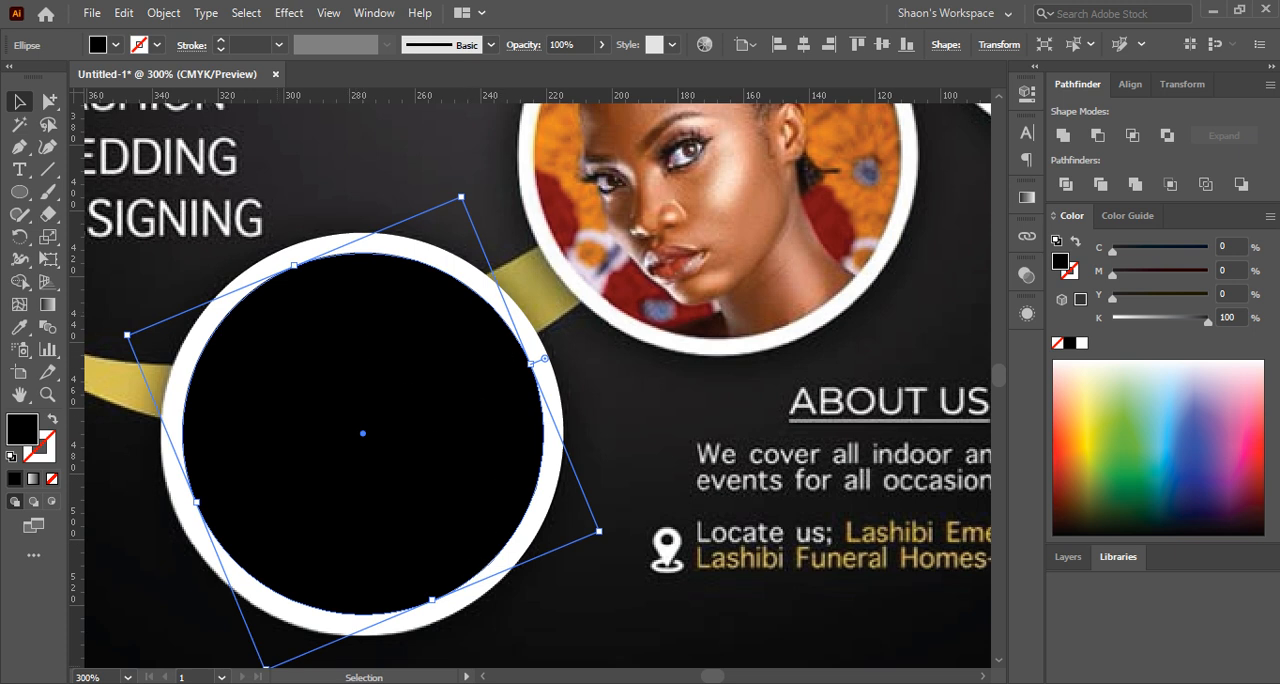
left_click(197, 612)
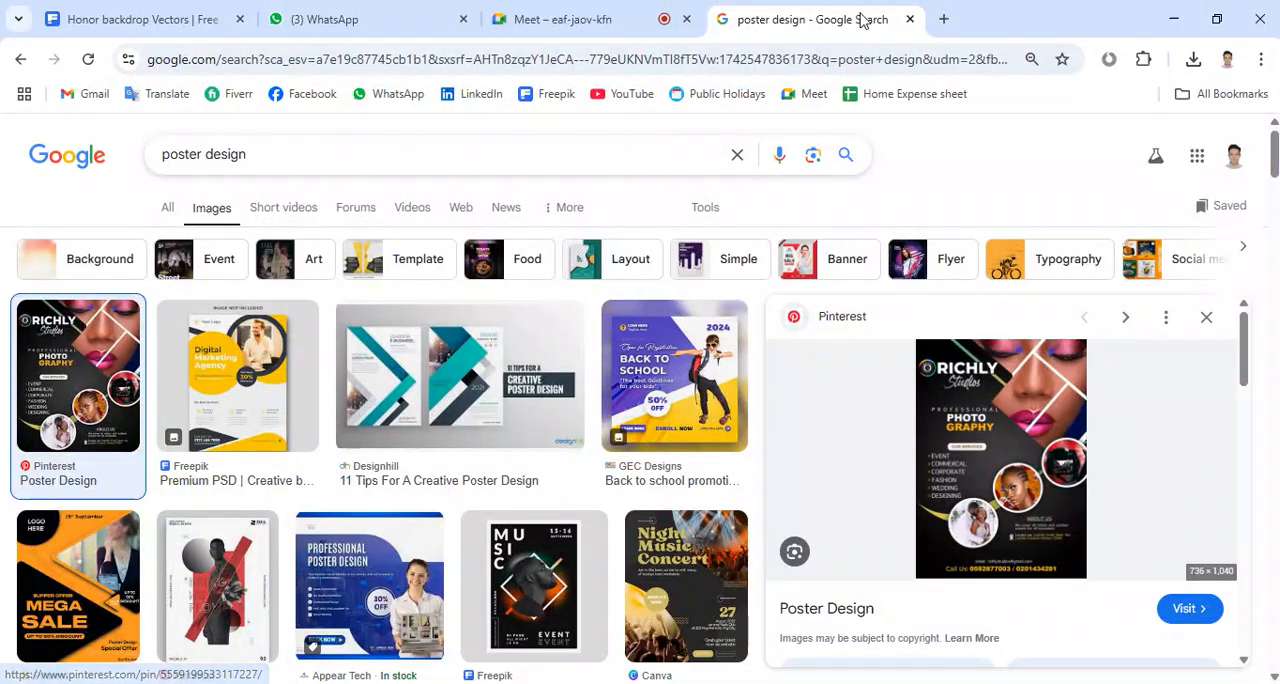
left_click(944, 19)
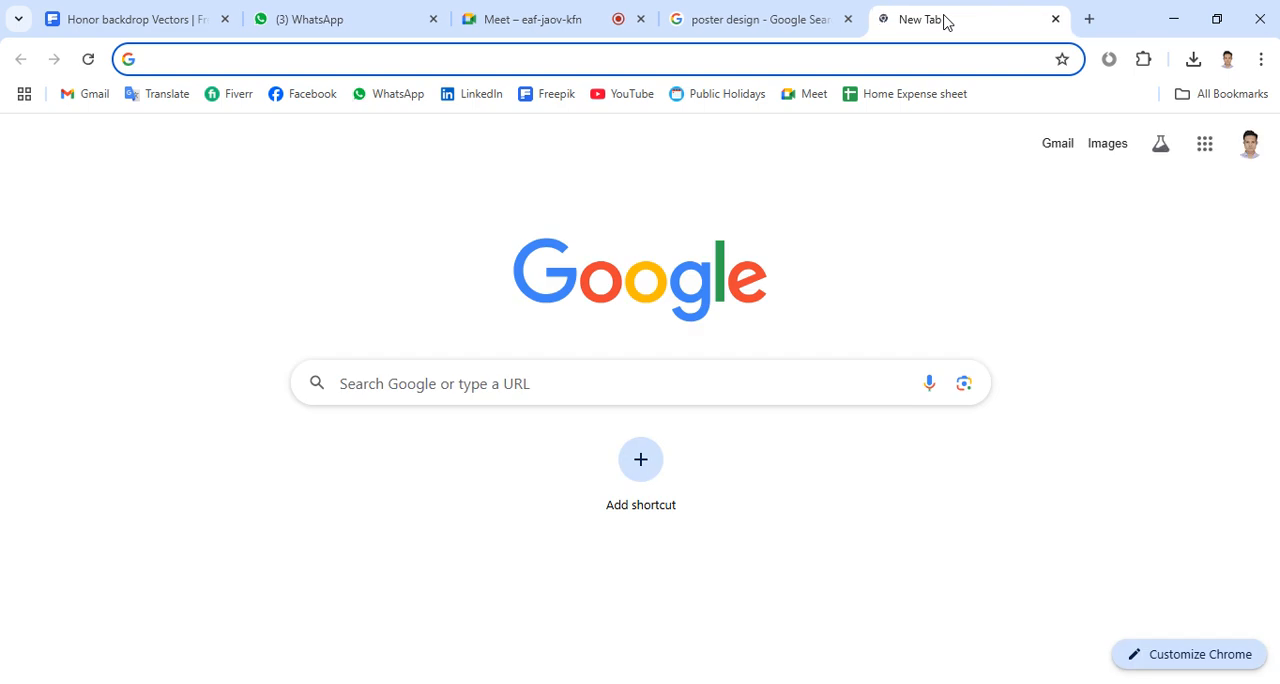
type("image")
key("Return")
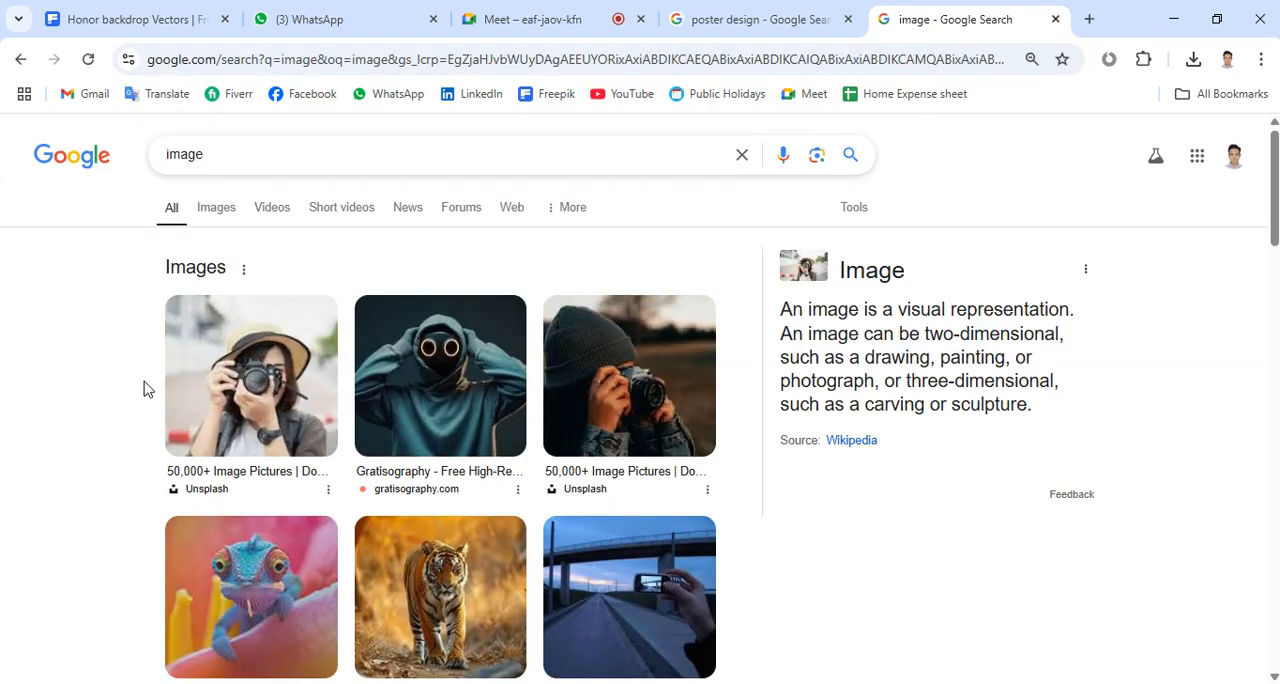
right_click(250, 368)
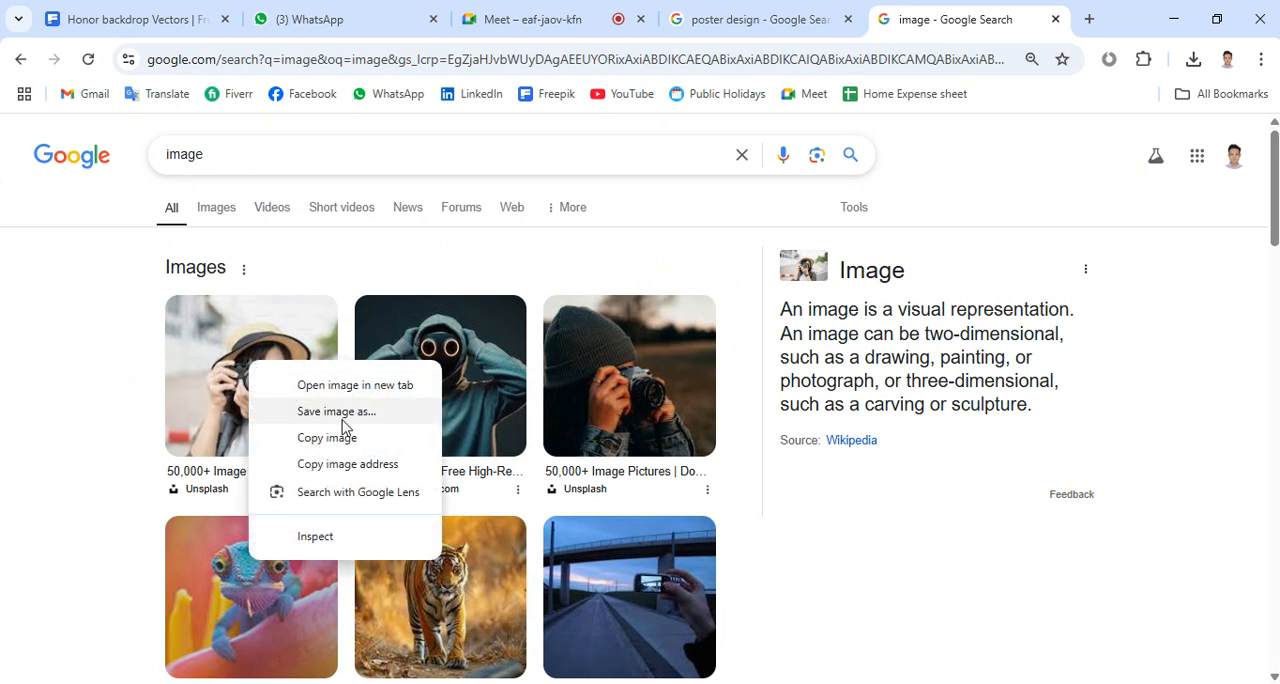
left_click(343, 433)
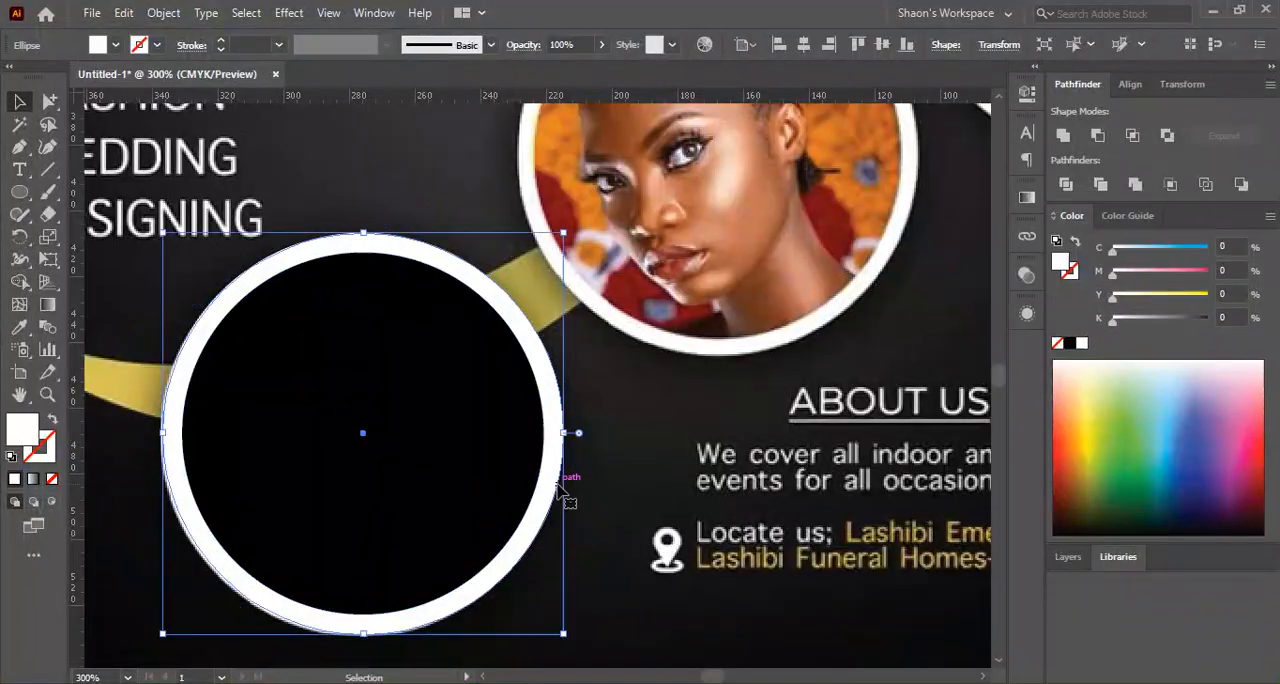
Return to Illustrator, paste the copied photo into the flyer and scale it down to roughly the size of the circular frame
left_click(562, 480)
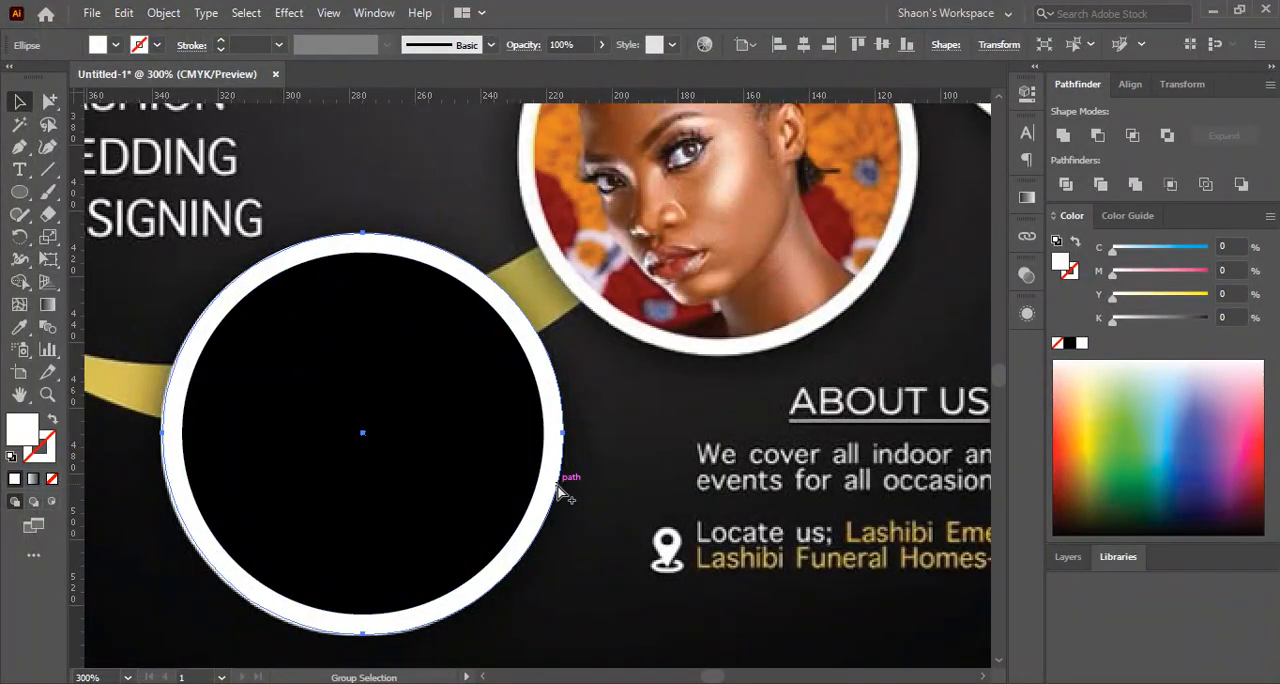
key("ctrl+v")
key("ctrl+minus")
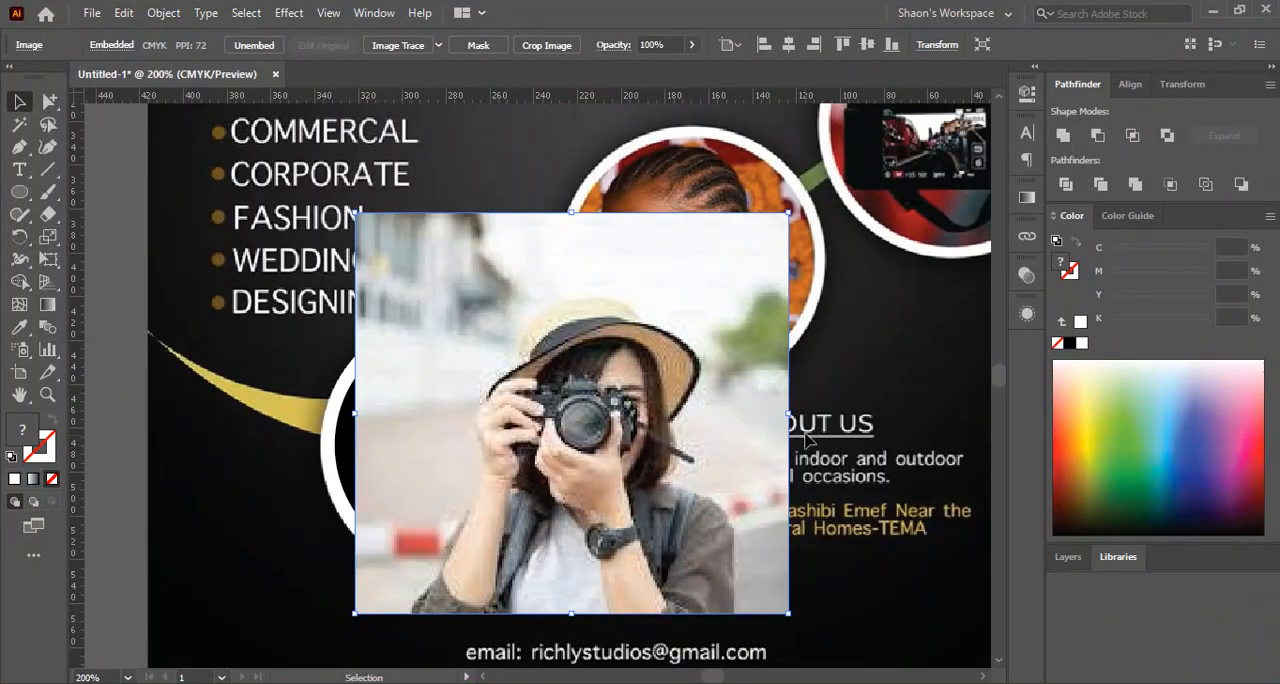
left_click_drag(790, 413, 598, 440)
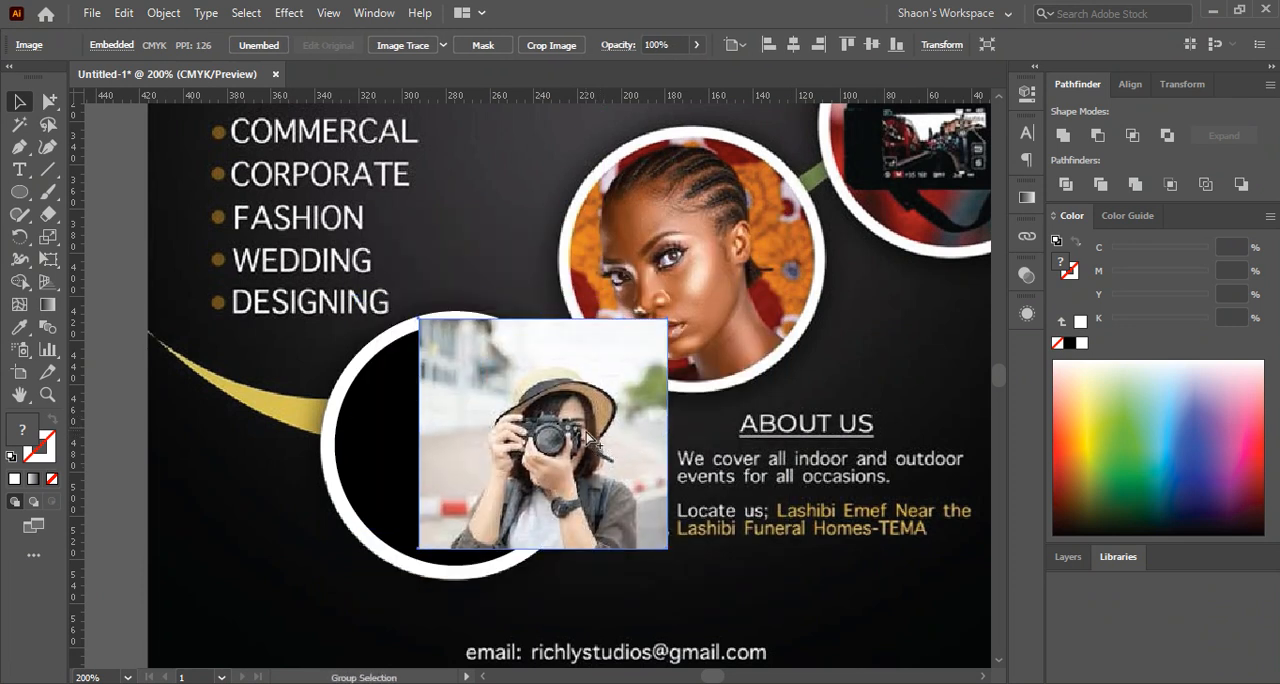
Switch the photo's stacking order behind and back in front of the black circle, and place the photo over the circle
key("ctrl+[")
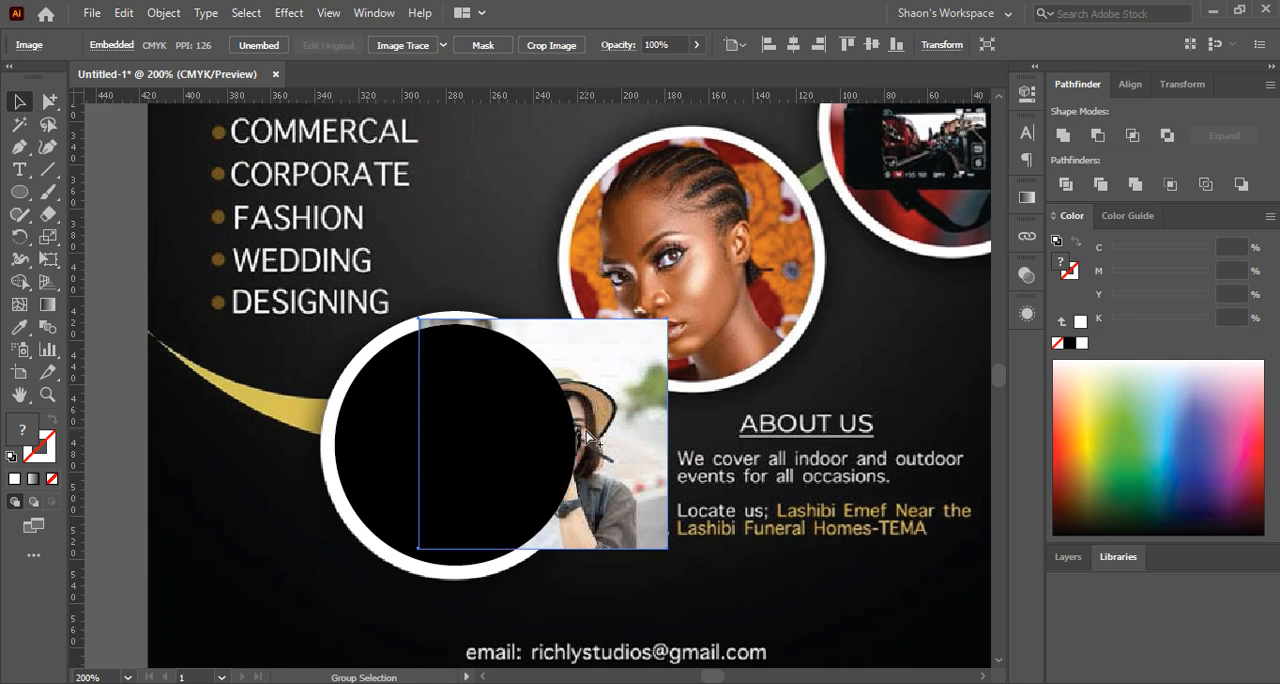
key("ctrl+]")
key("ctrl+[")
key("ctrl+]")
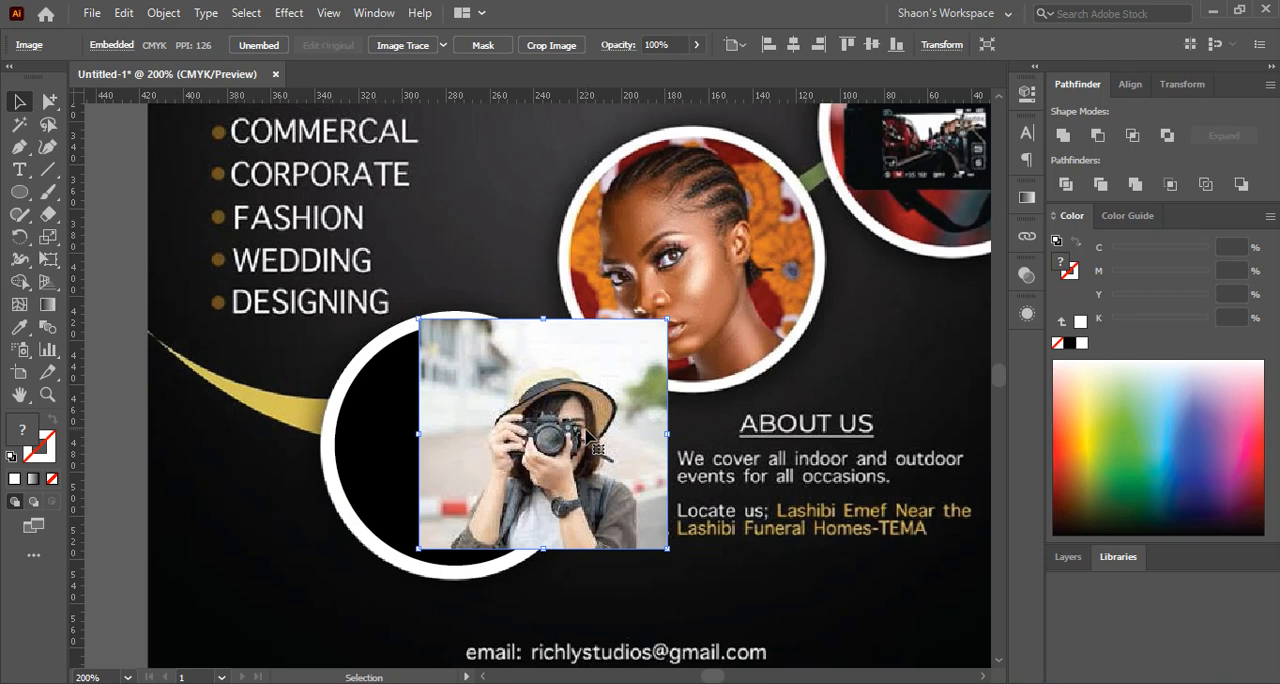
left_click_drag(594, 432, 522, 432)
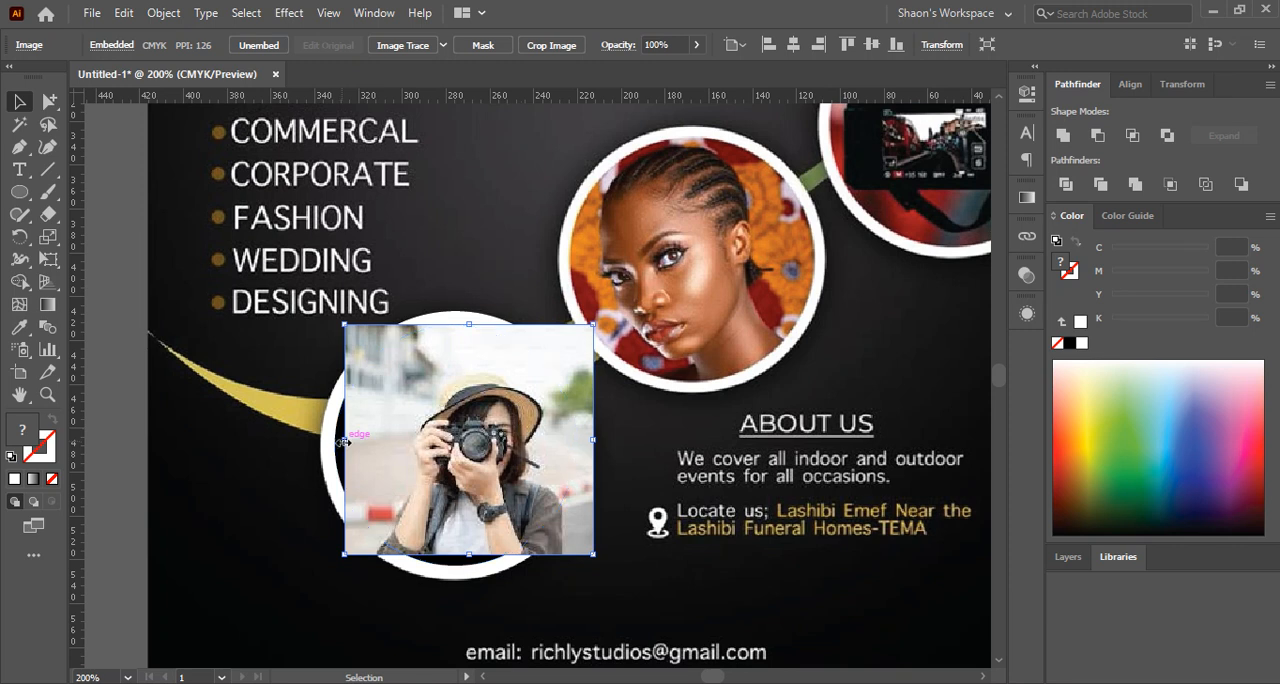
Draw a closed, irregular white polygon with the Pen tool over the flyer's services list
left_click(20, 147)
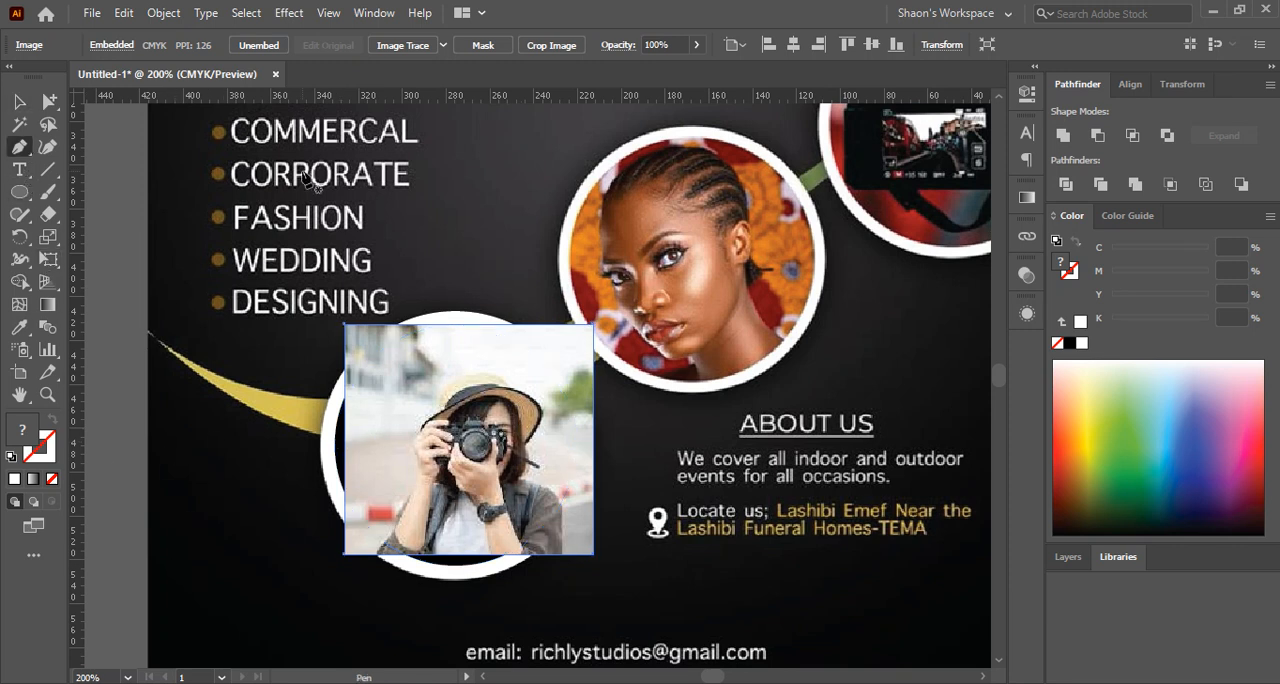
left_click(265, 161)
left_click(441, 154)
left_click(322, 244)
left_click(188, 324)
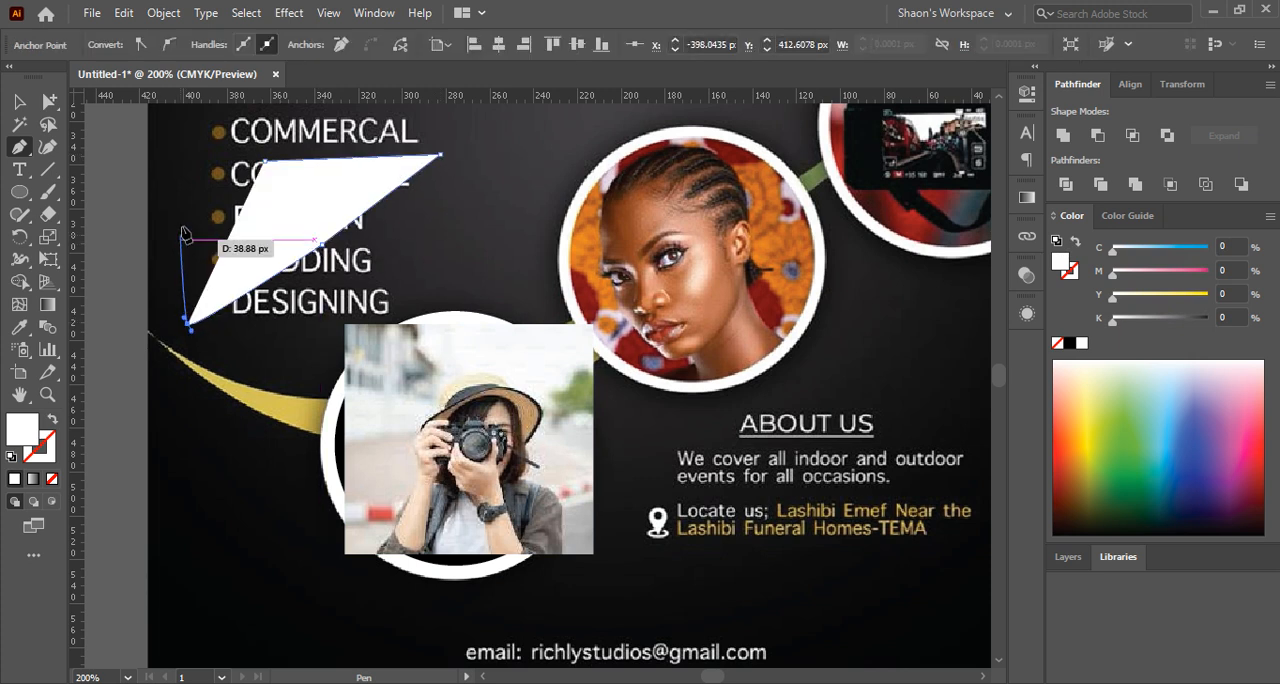
left_click(182, 226)
left_click(251, 222)
left_click(265, 161)
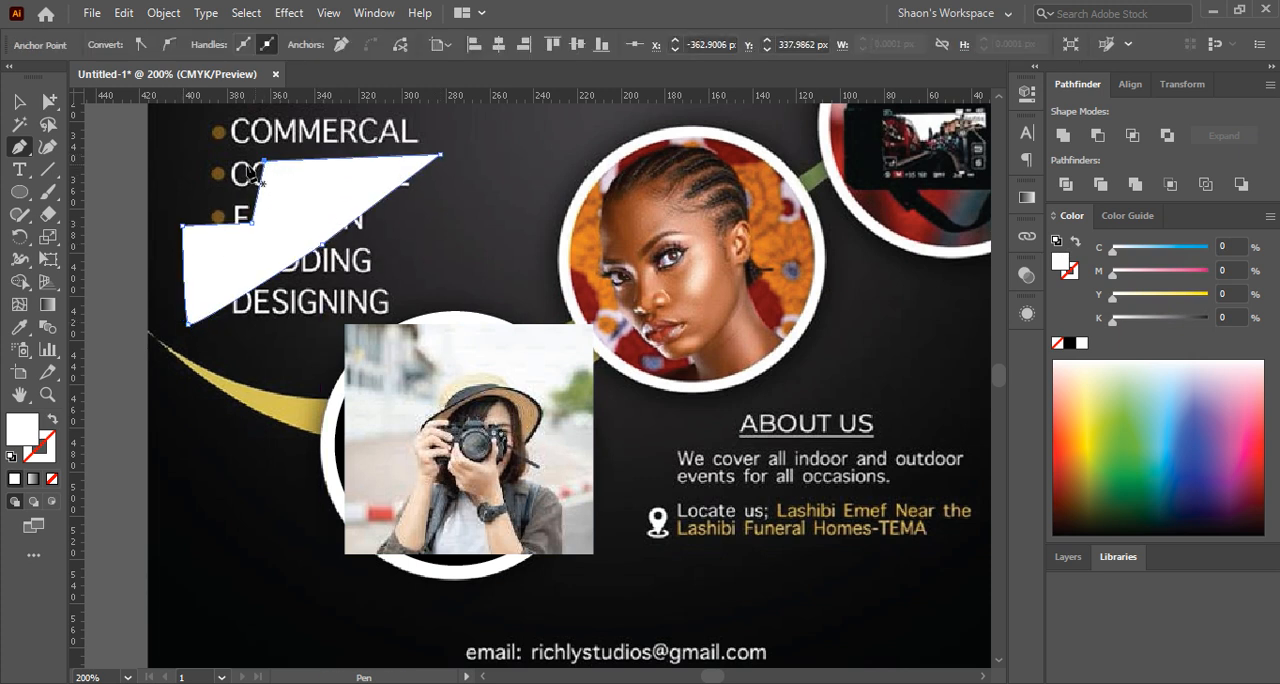
left_click(19, 101)
Move the photo underneath the white polygon and enlarge it slightly so it extends past all the polygon's edges
left_click(424, 377)
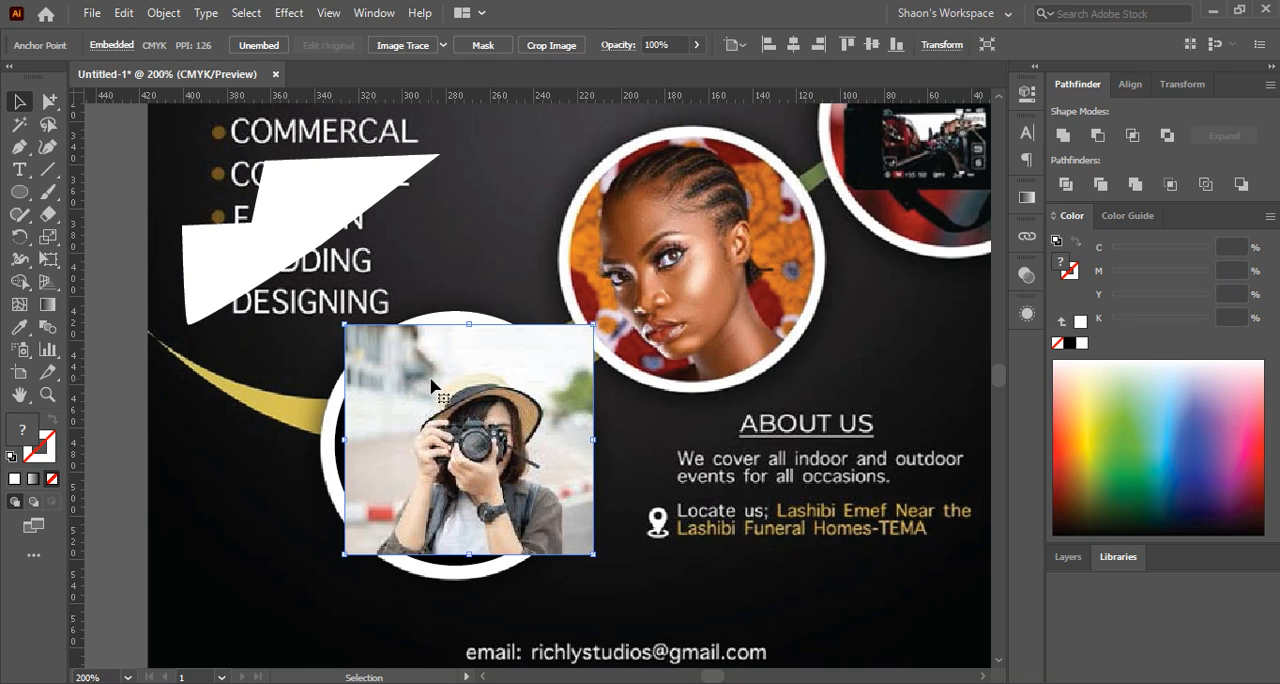
left_click_drag(481, 406, 306, 209)
left_click_drag(418, 236, 447, 244)
left_click(316, 234)
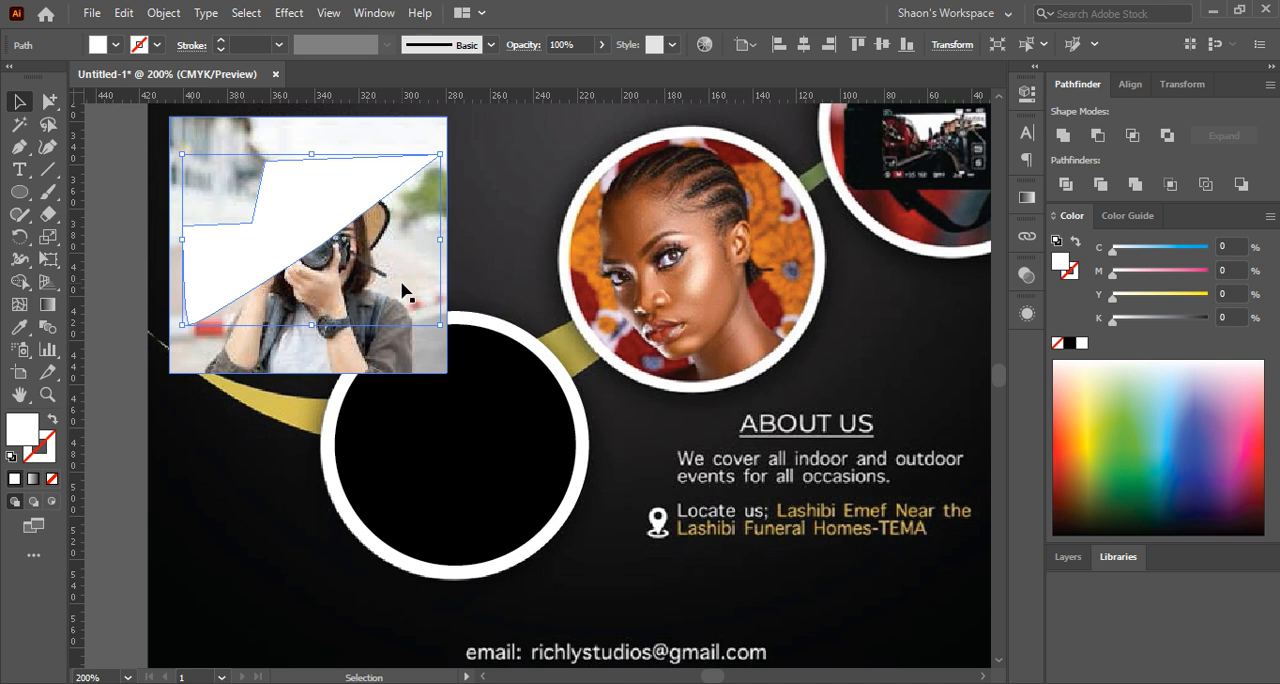
left_click(497, 277)
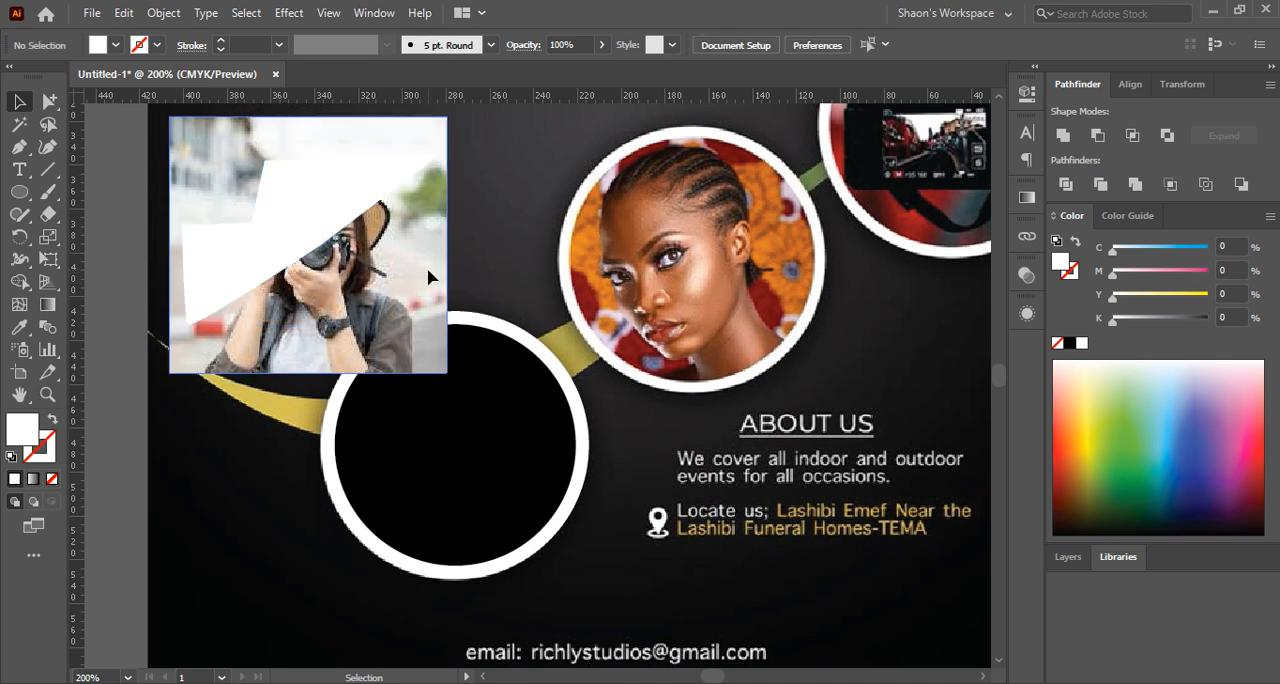
Move the photo off the white polygon onto the black circle, then select the circle and the photo in turn
left_click_drag(438, 291, 631, 465)
left_click(359, 446)
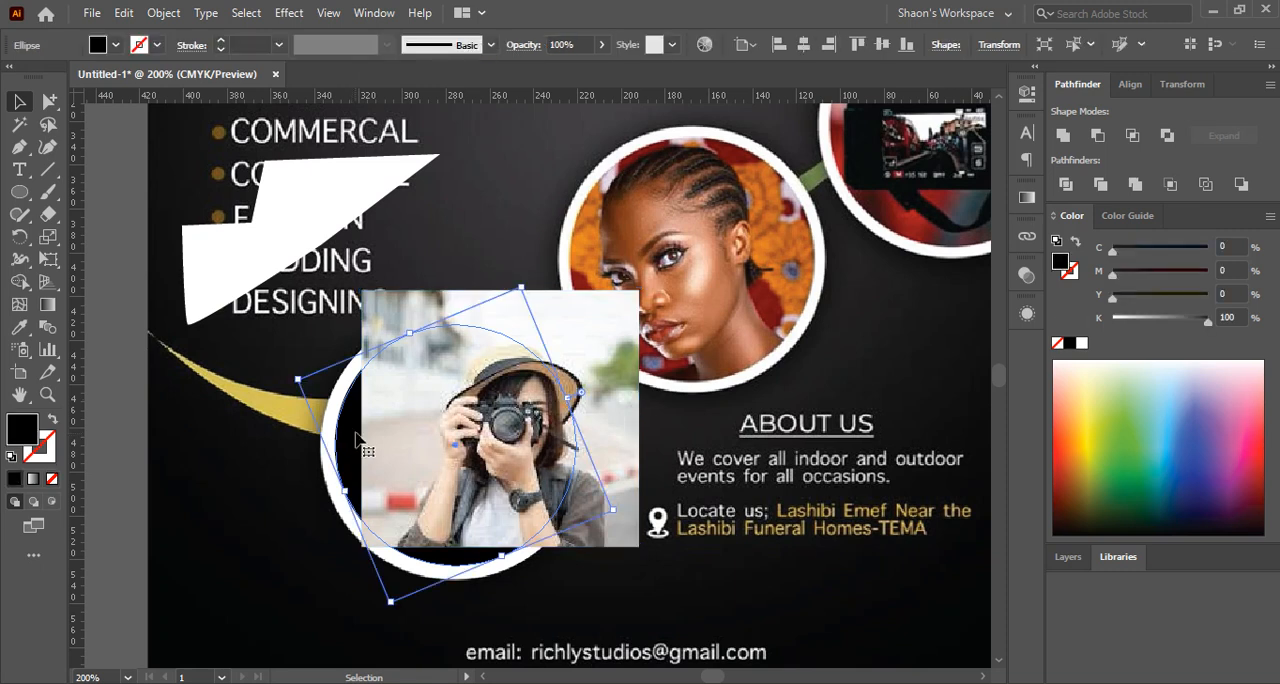
left_click(508, 415)
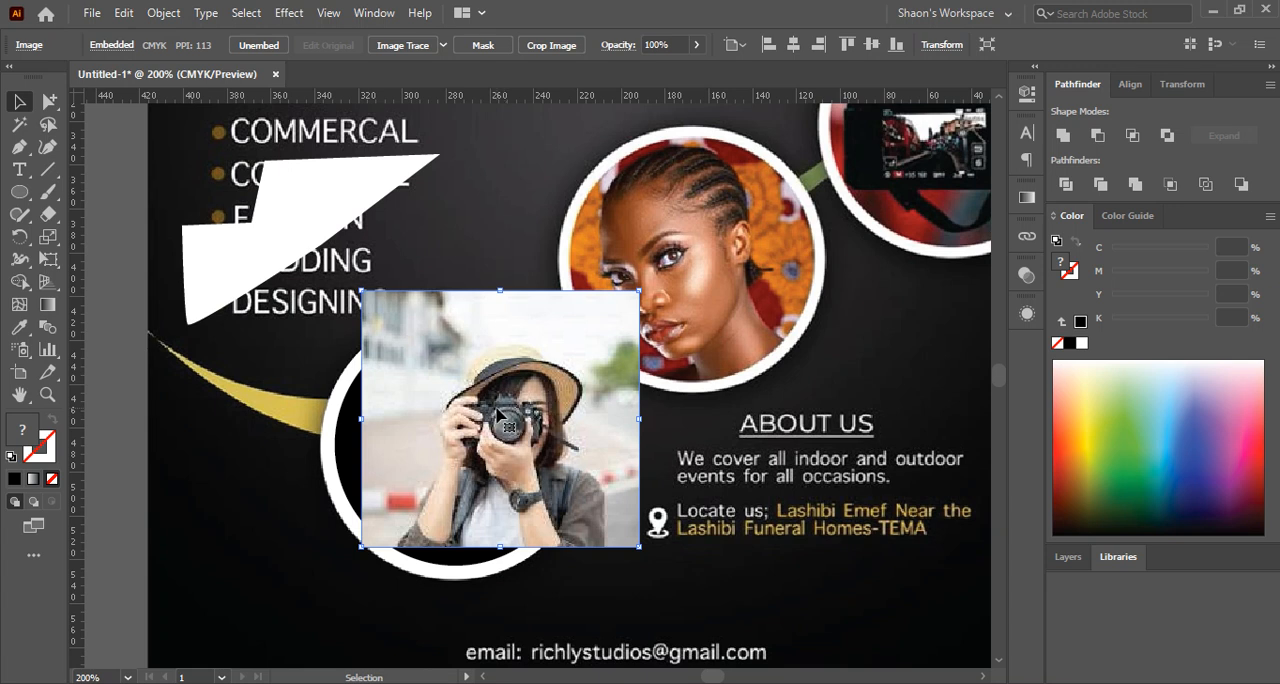
Move the photo beside the circular frame, clear of the black circle, and select the black circle
key("ctrl")
left_click_drag(495, 412, 715, 420)
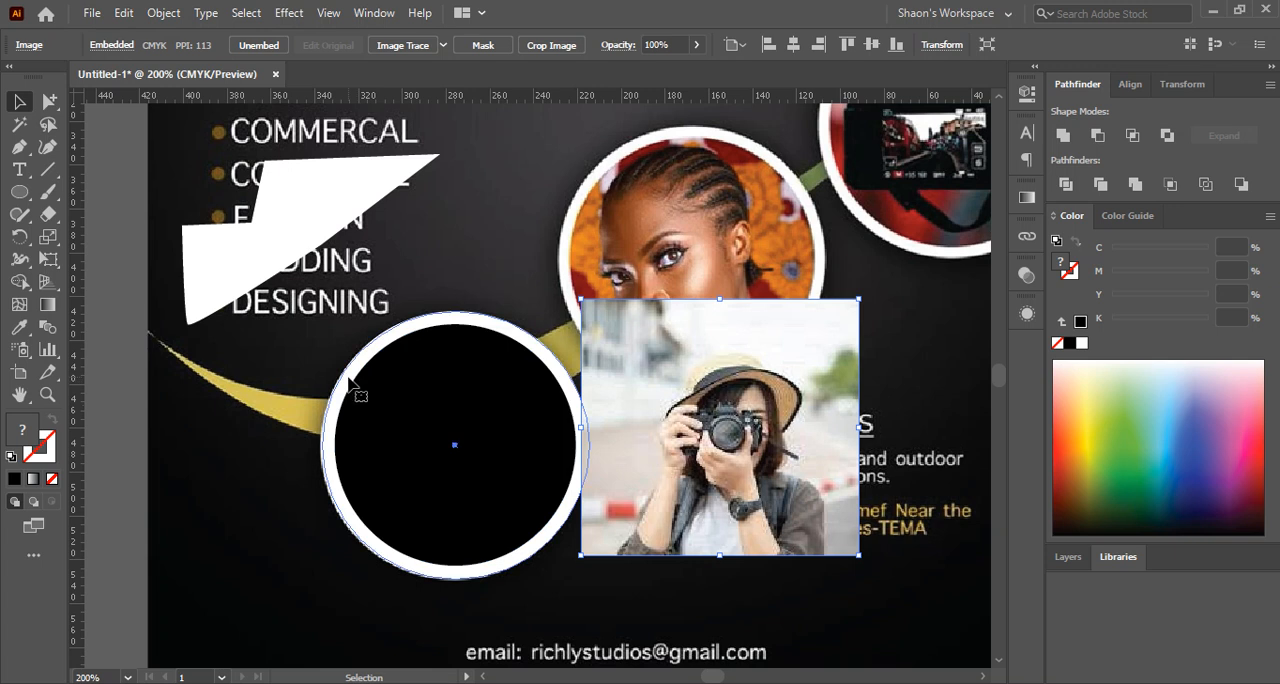
left_click(442, 390)
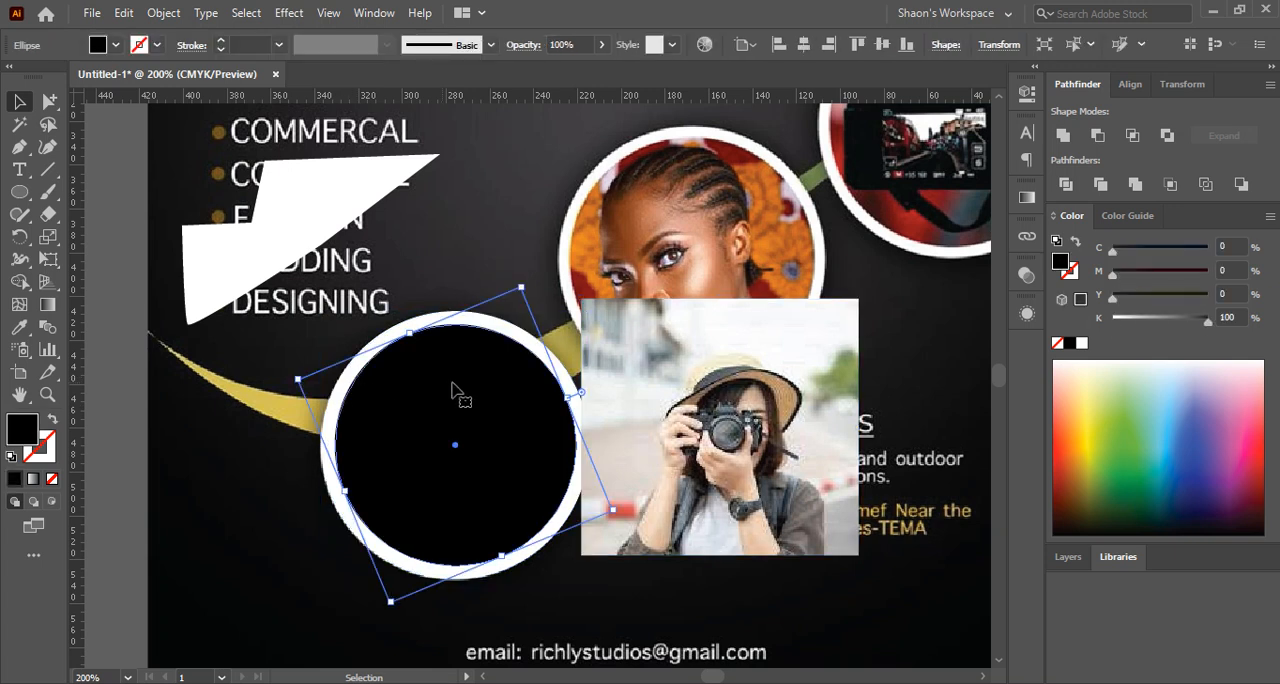
left_click_drag(710, 427, 763, 442)
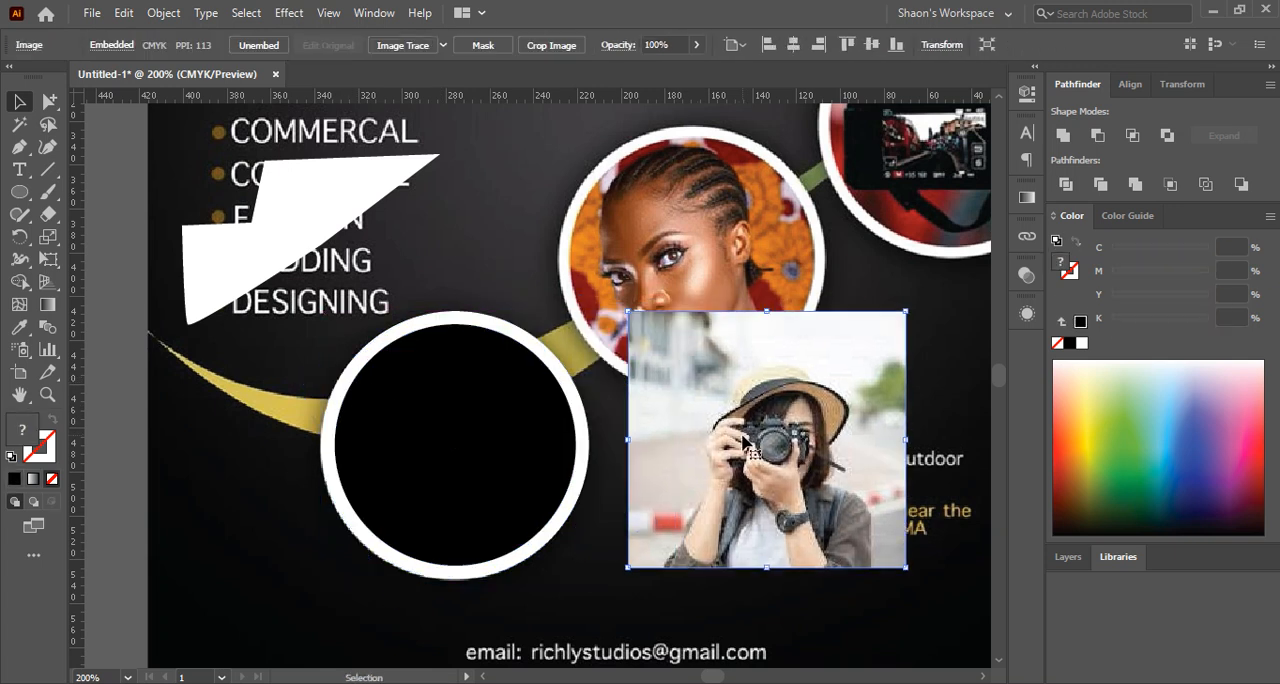
left_click(445, 420)
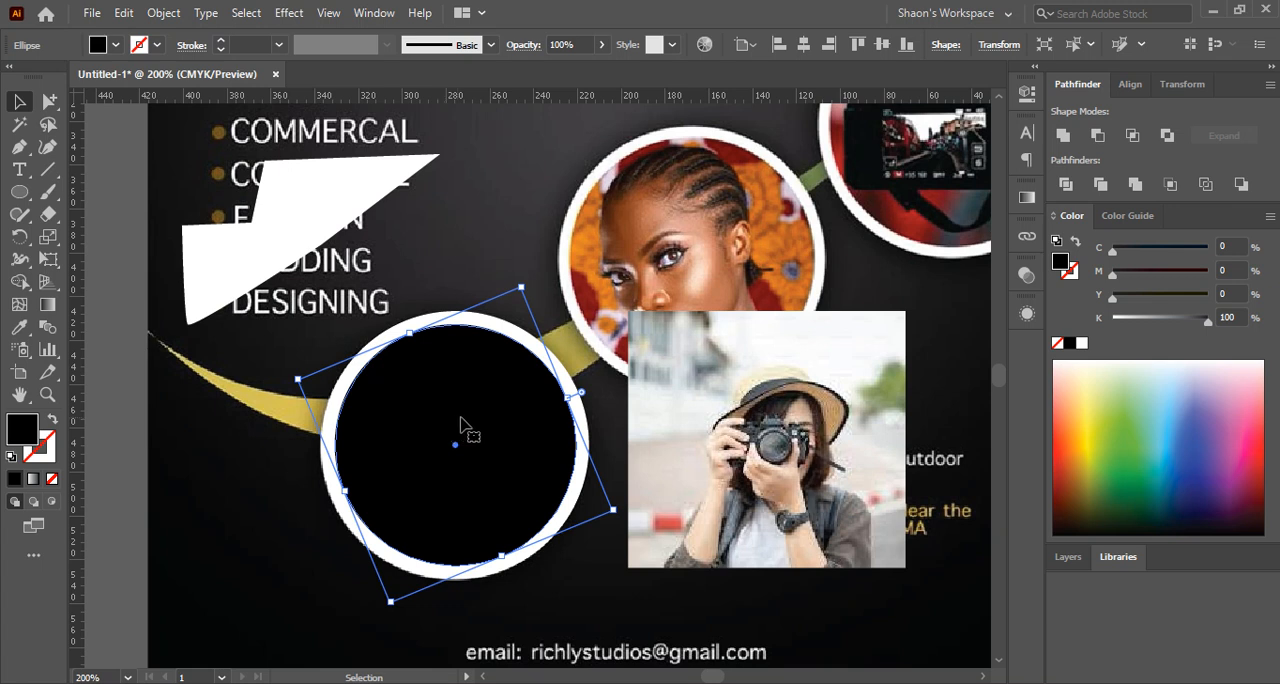
Place the camera photo over the circular frame so that it fully covers the black circle
left_click(722, 400)
left_click_drag(745, 400, 500, 402)
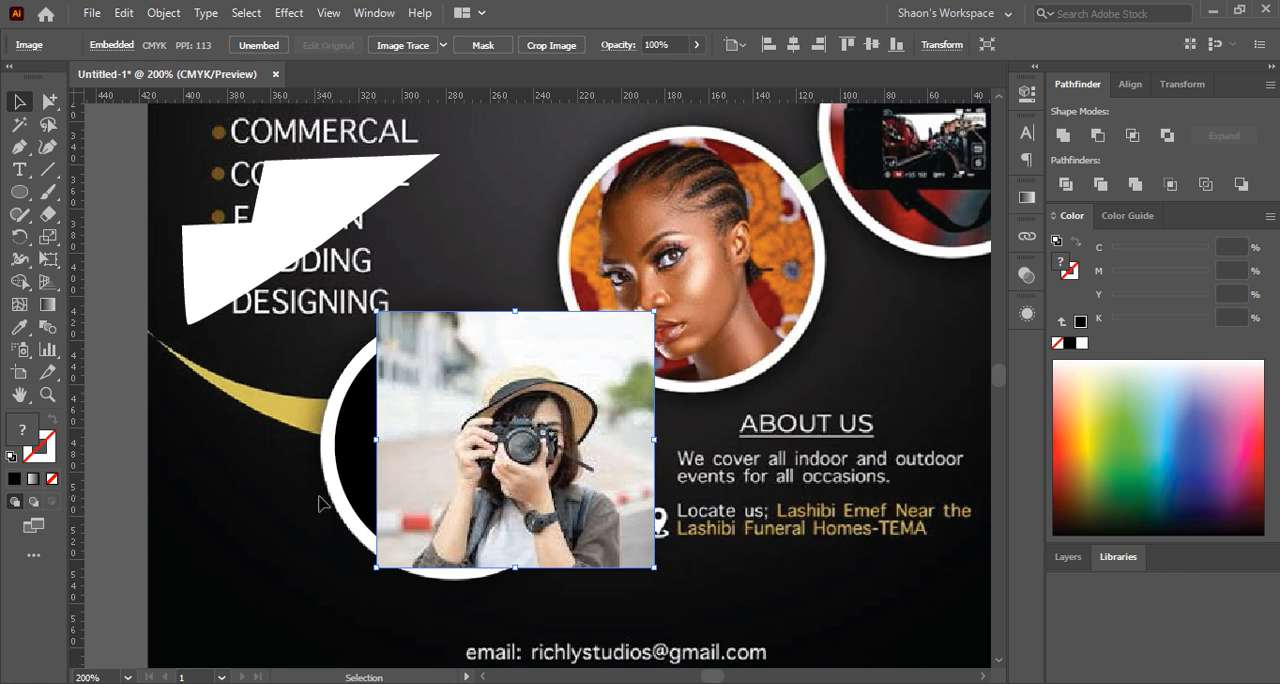
left_click_drag(562, 441, 515, 440)
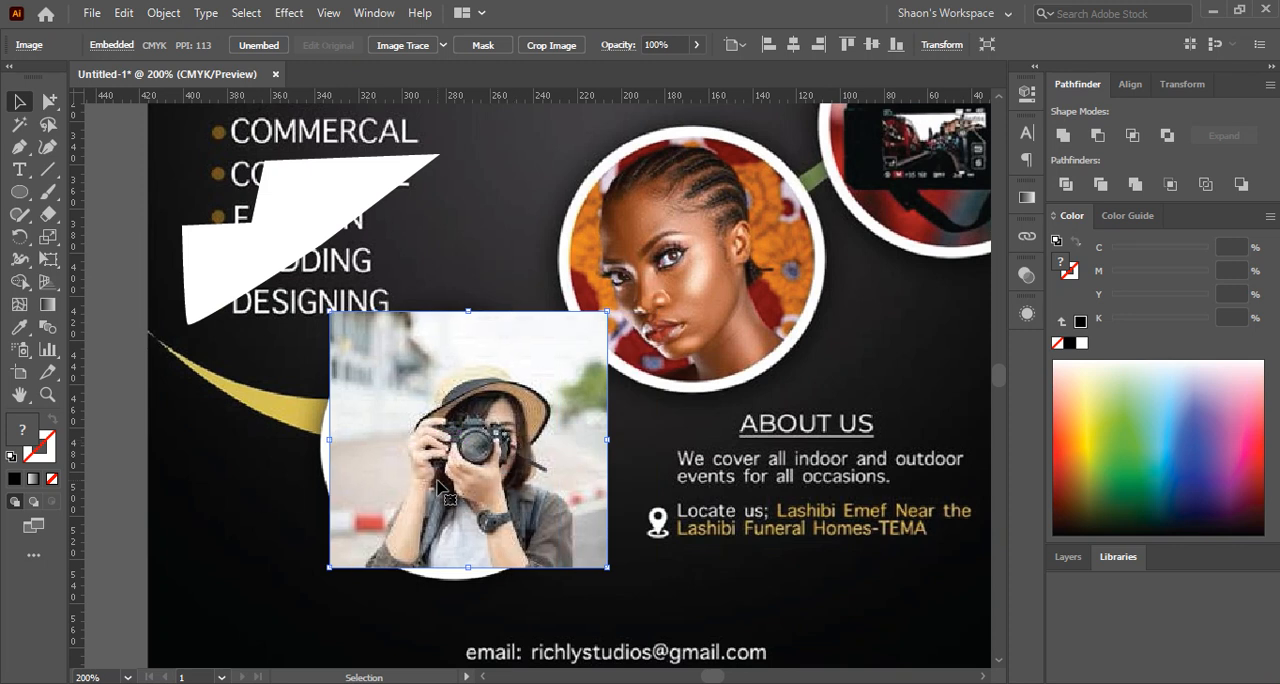
Cut the photo and use Paste in Back to place it directly behind the black circle
key("ctrl+[")
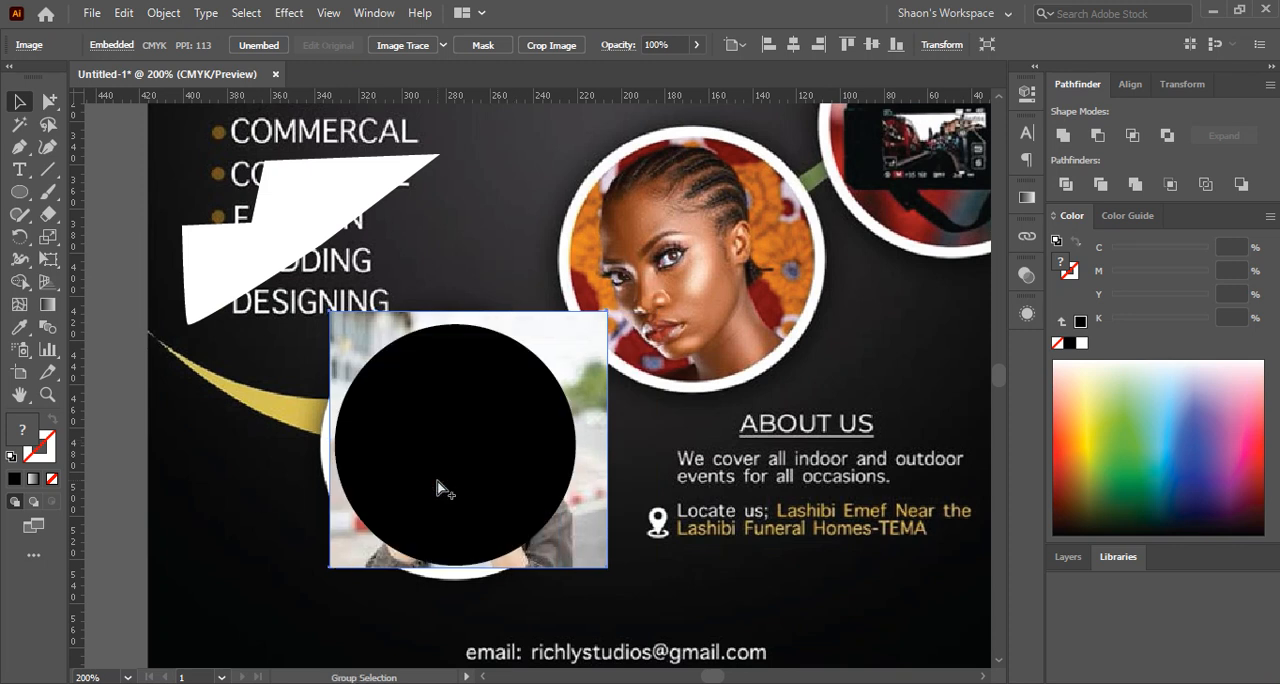
key("ctrl+z")
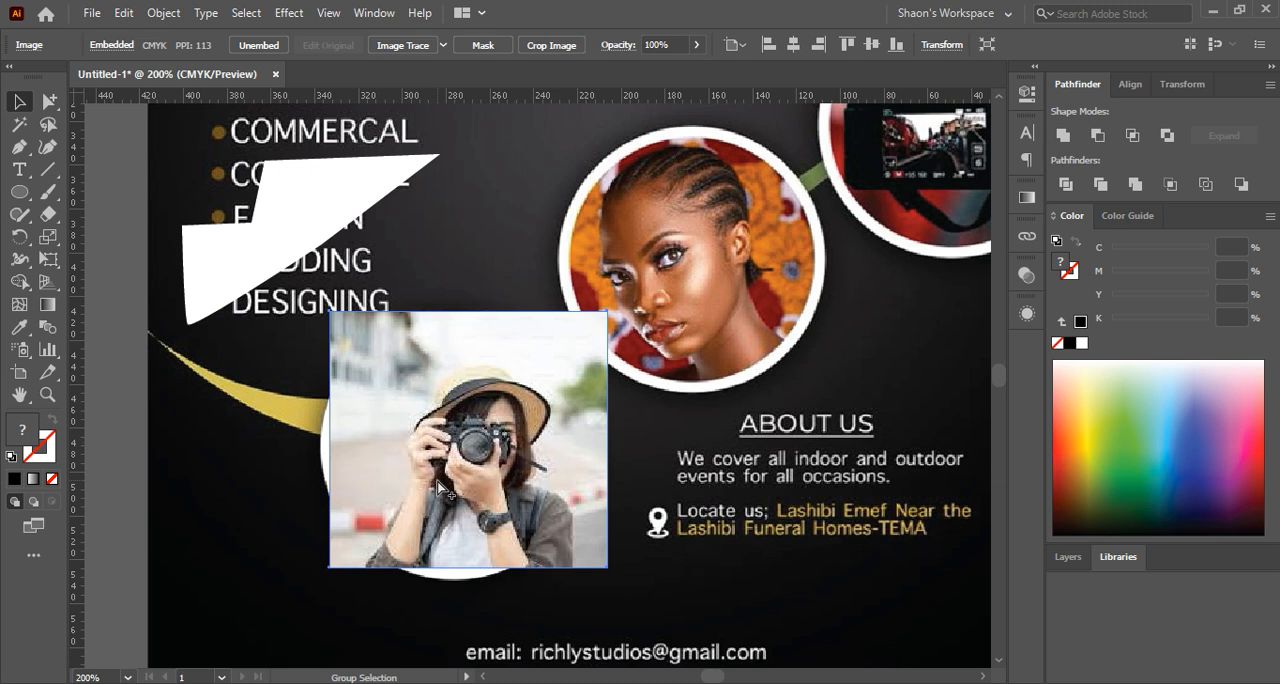
key("ctrl+x")
left_click(437, 490)
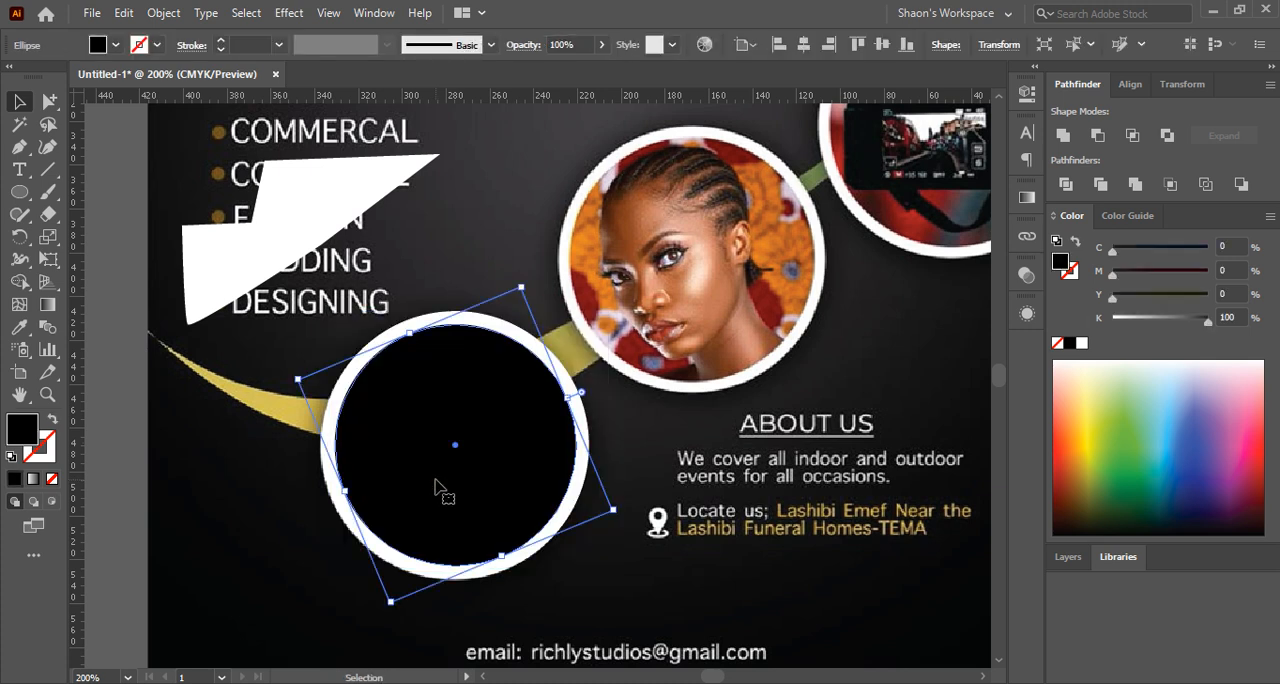
key("ctrl+b")
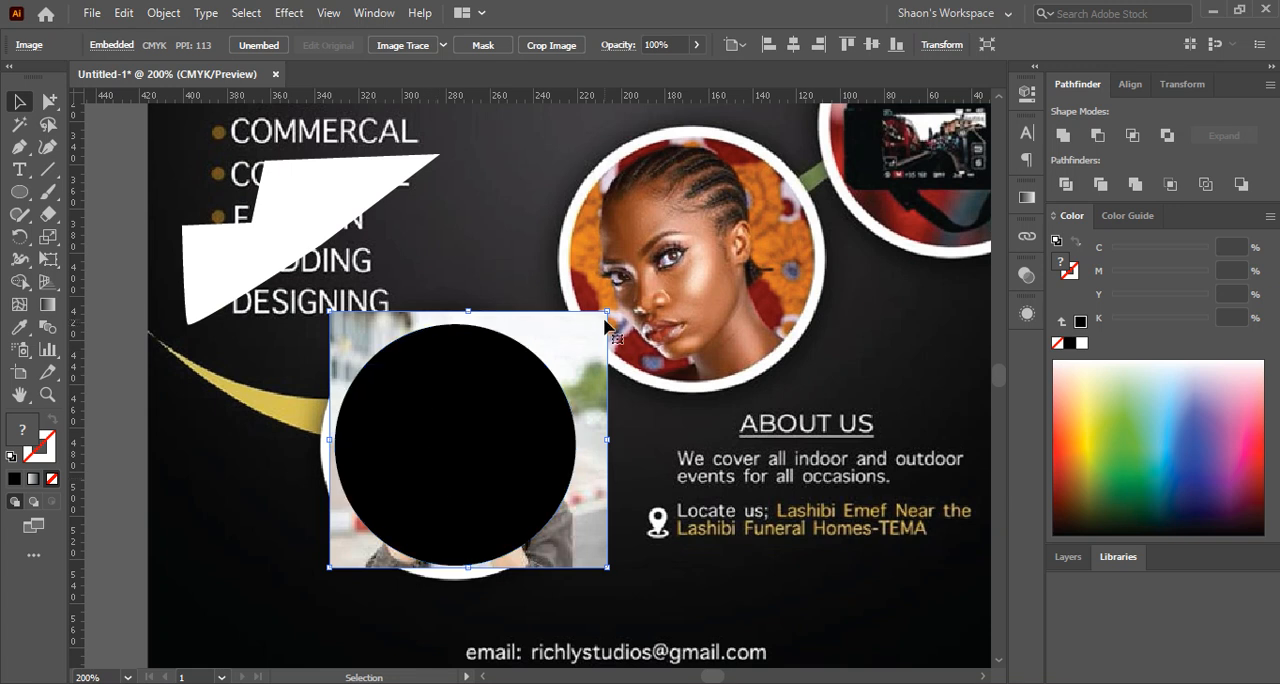
Shrink the photo to about 121 by 112 px so it just surrounds the black circle, and select both objects together
left_click_drag(608, 314, 595, 322)
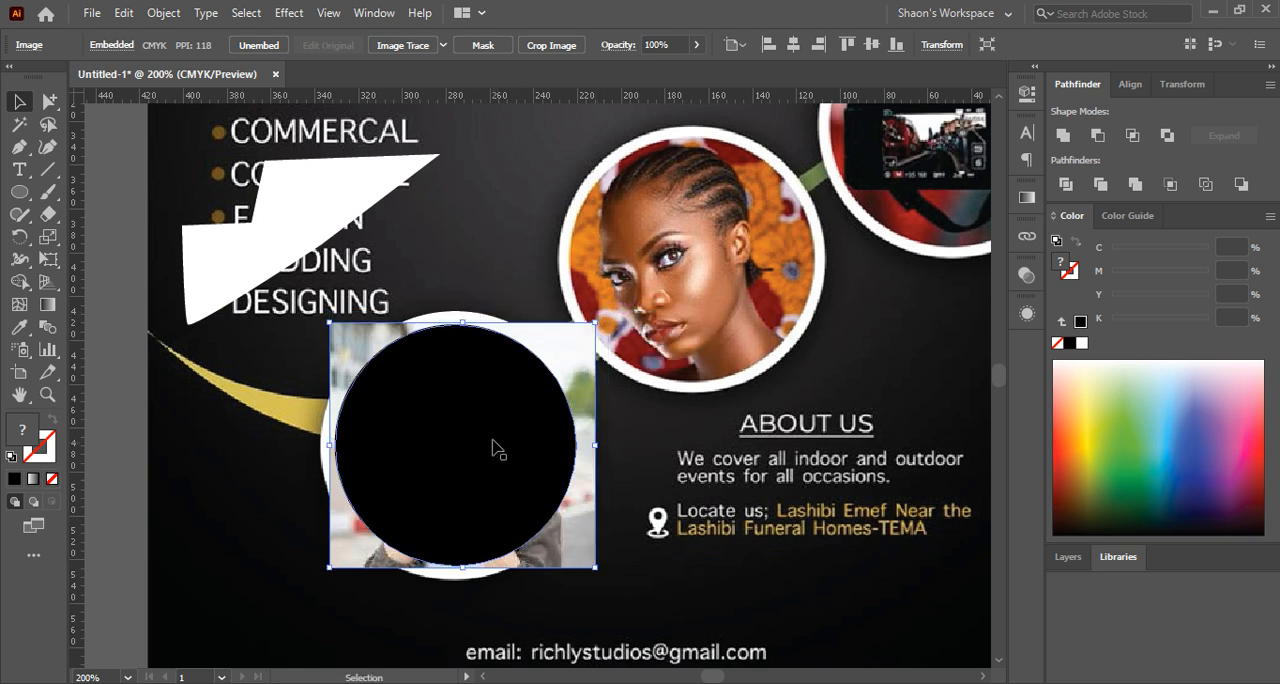
left_click(424, 450, "shift")
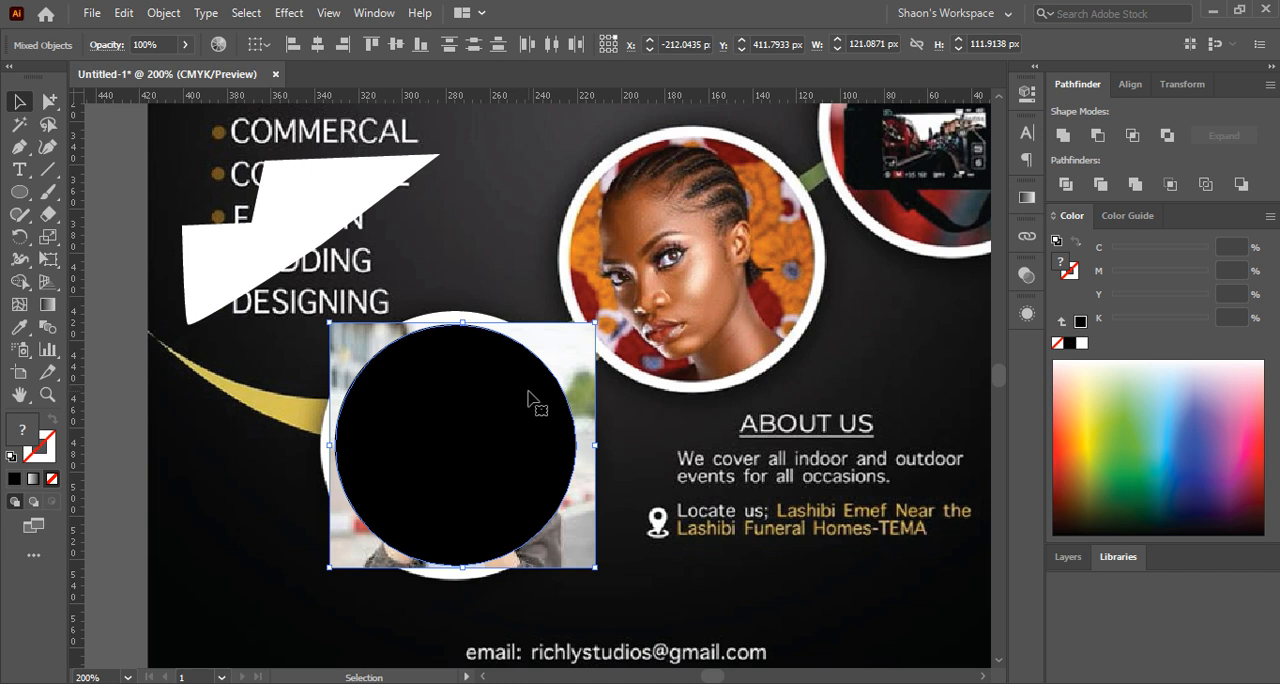
left_click(630, 422)
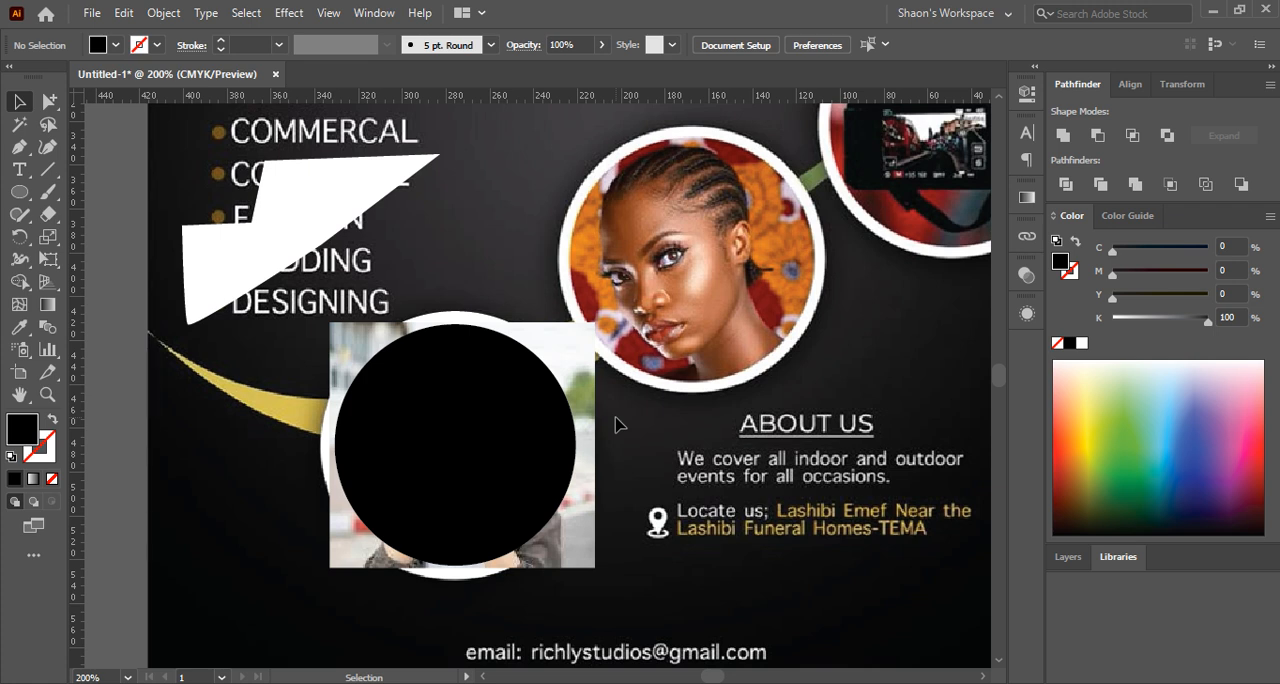
left_click(502, 401)
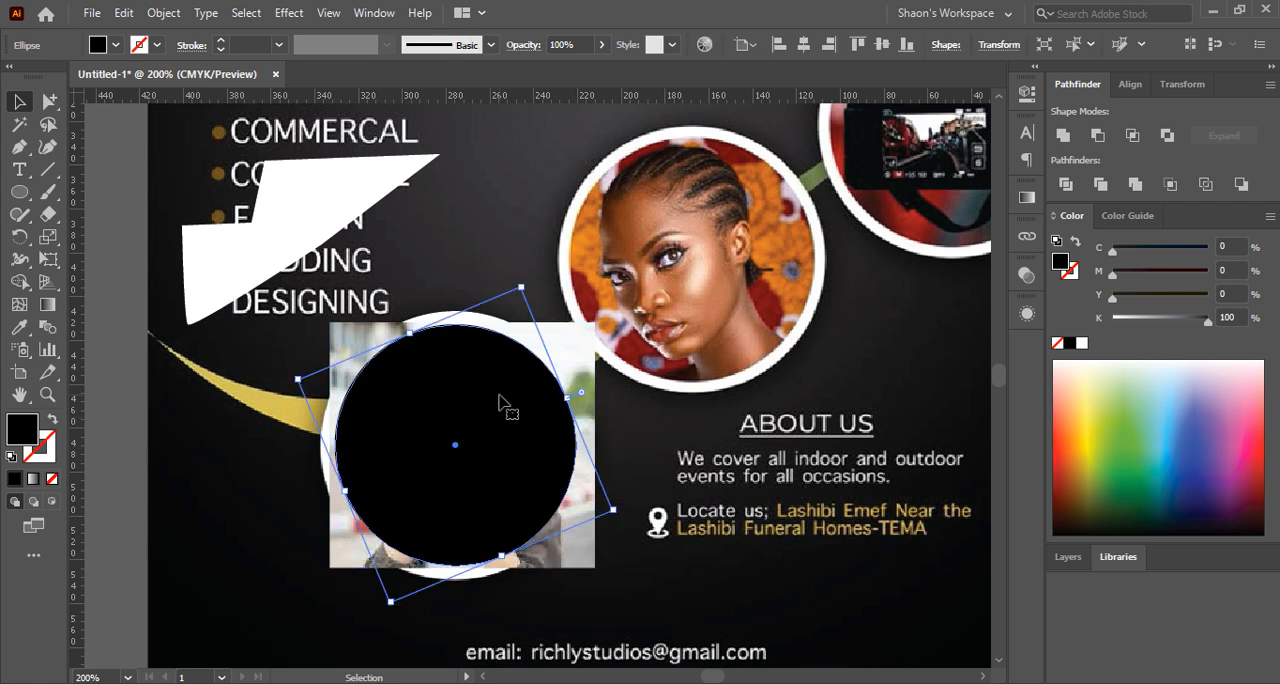
left_click(591, 362, "shift")
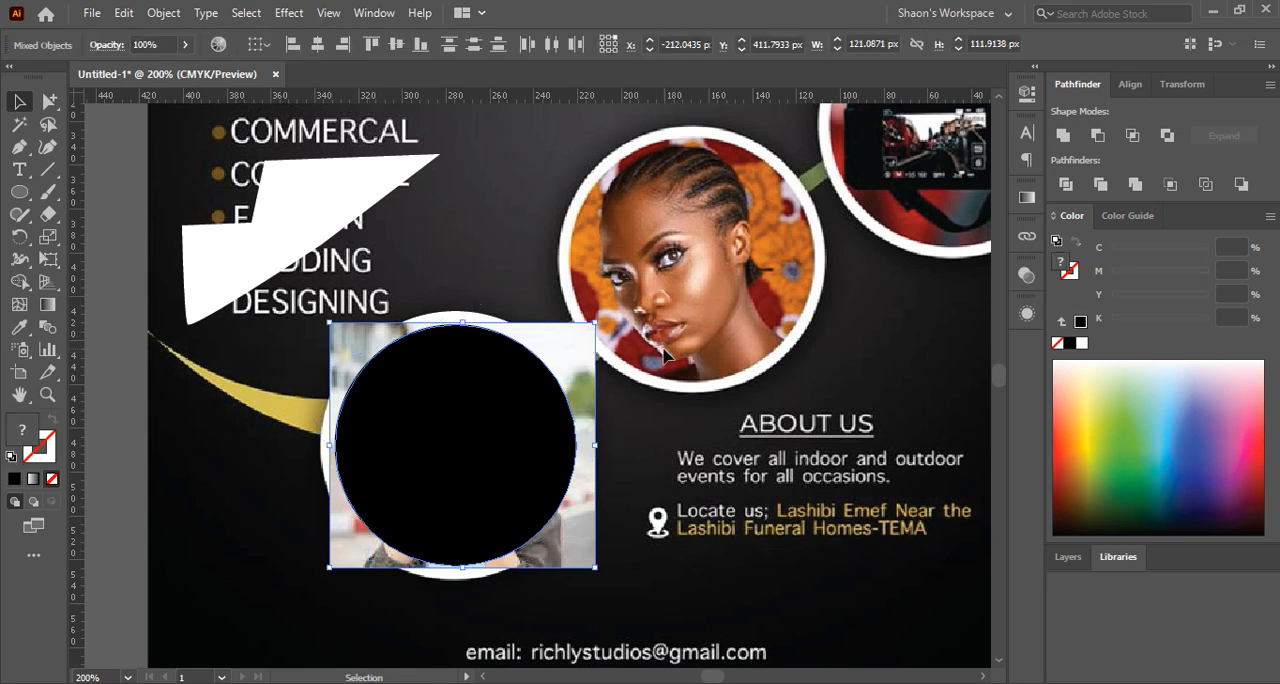
Make a clipping mask from the black circle and the camera photo behind it, then clear the selection
right_click(393, 385)
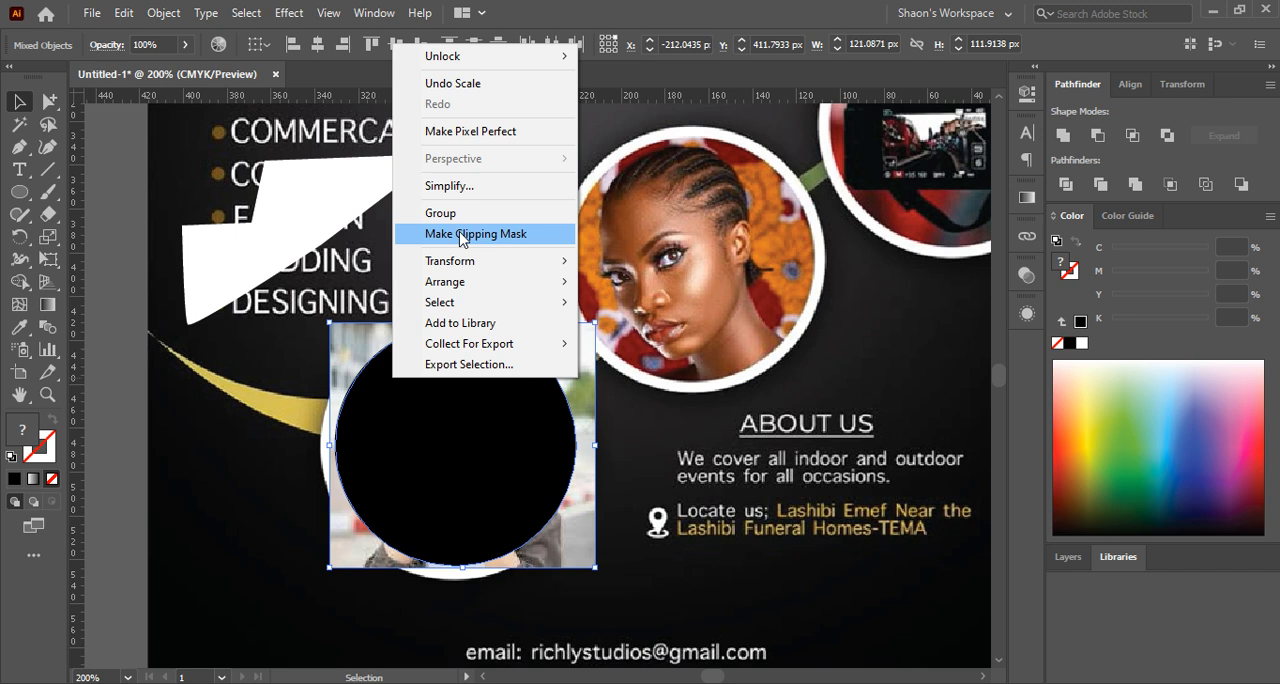
left_click(528, 449)
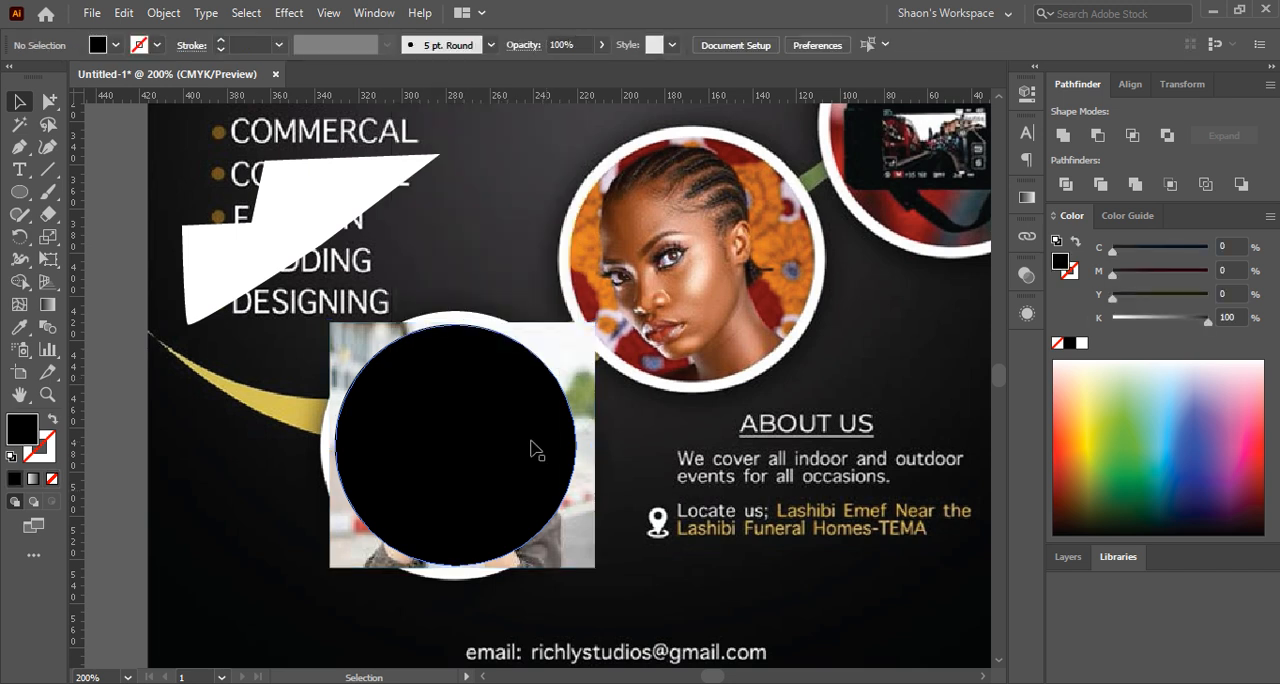
left_click(576, 356, "shift")
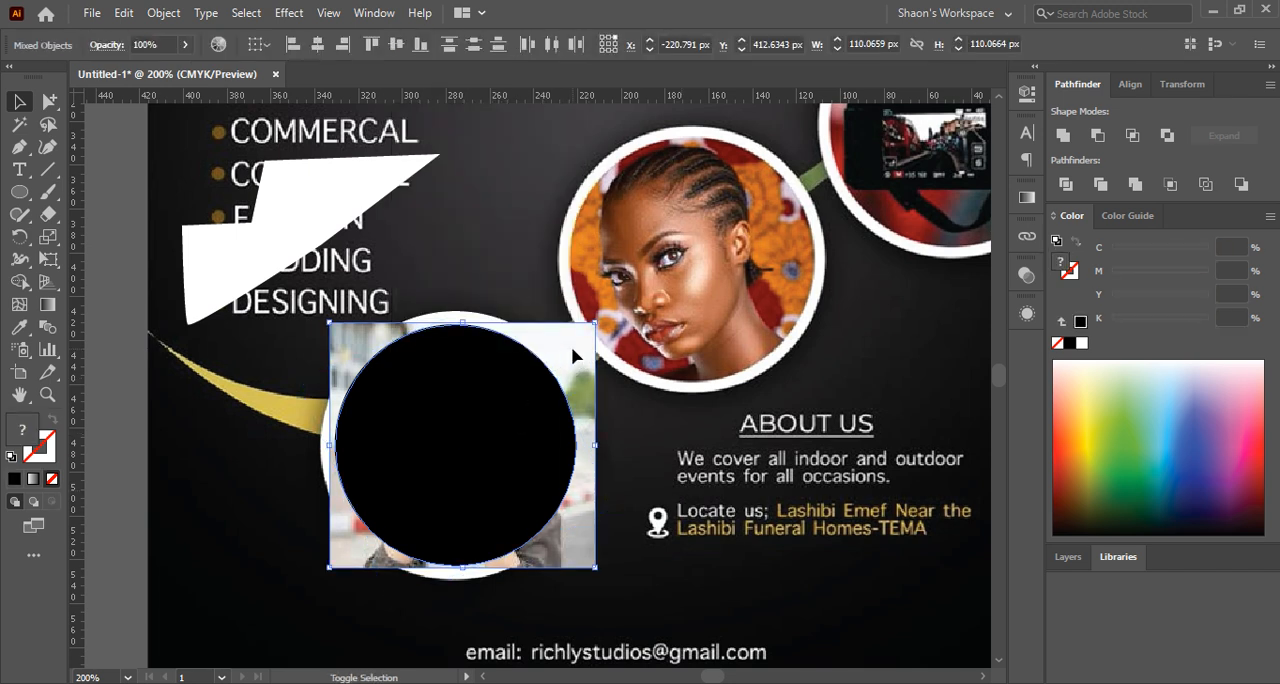
right_click(497, 418)
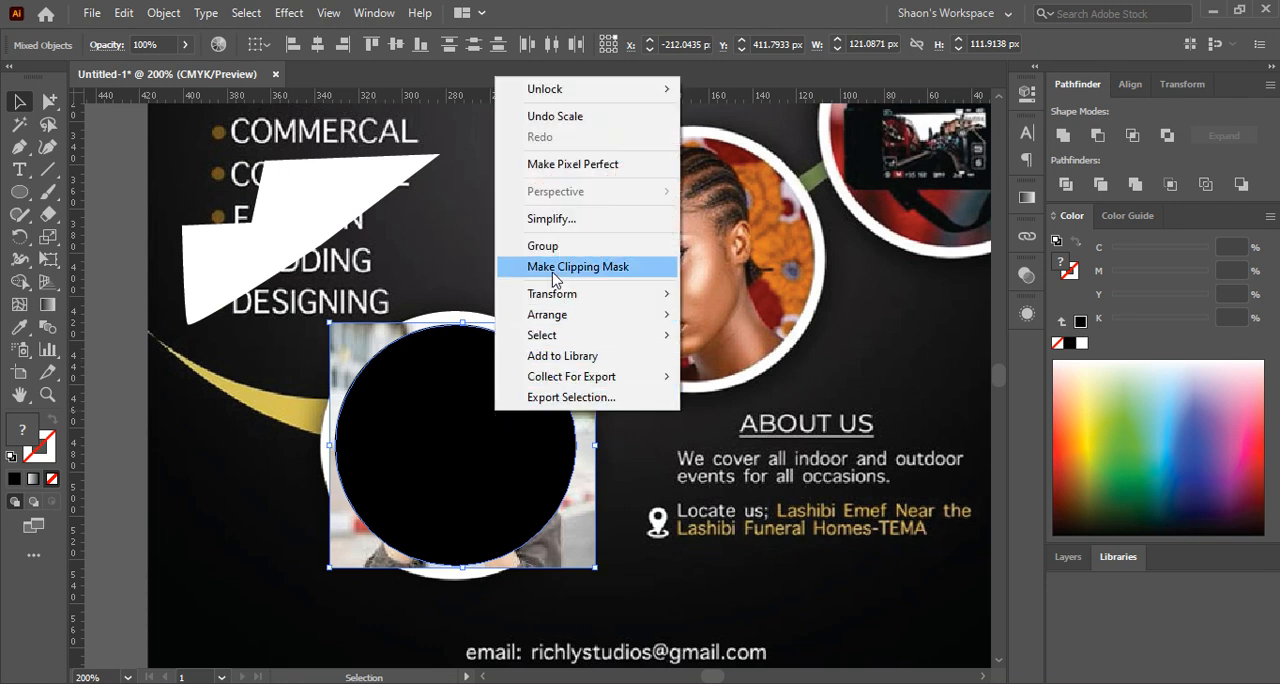
left_click(636, 488)
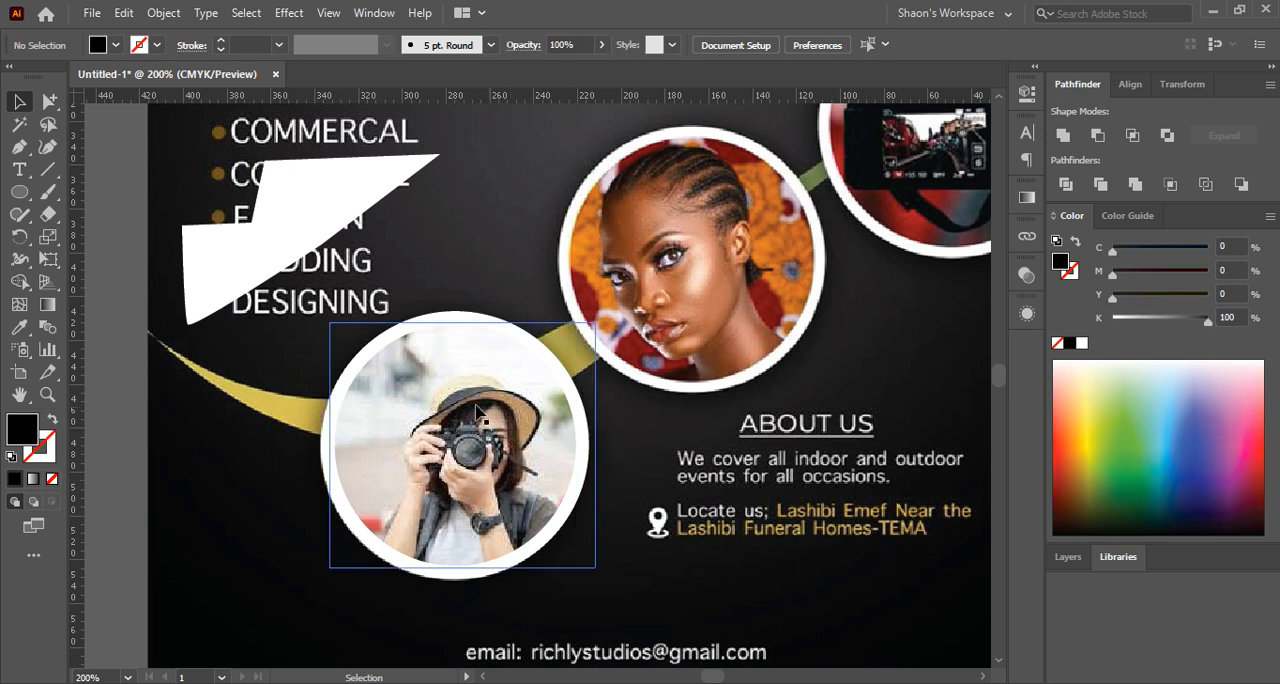
Fill the white ring circle around the camera photo with magenta, C 0, M 100, Y 0, K 0
left_click(330, 420)
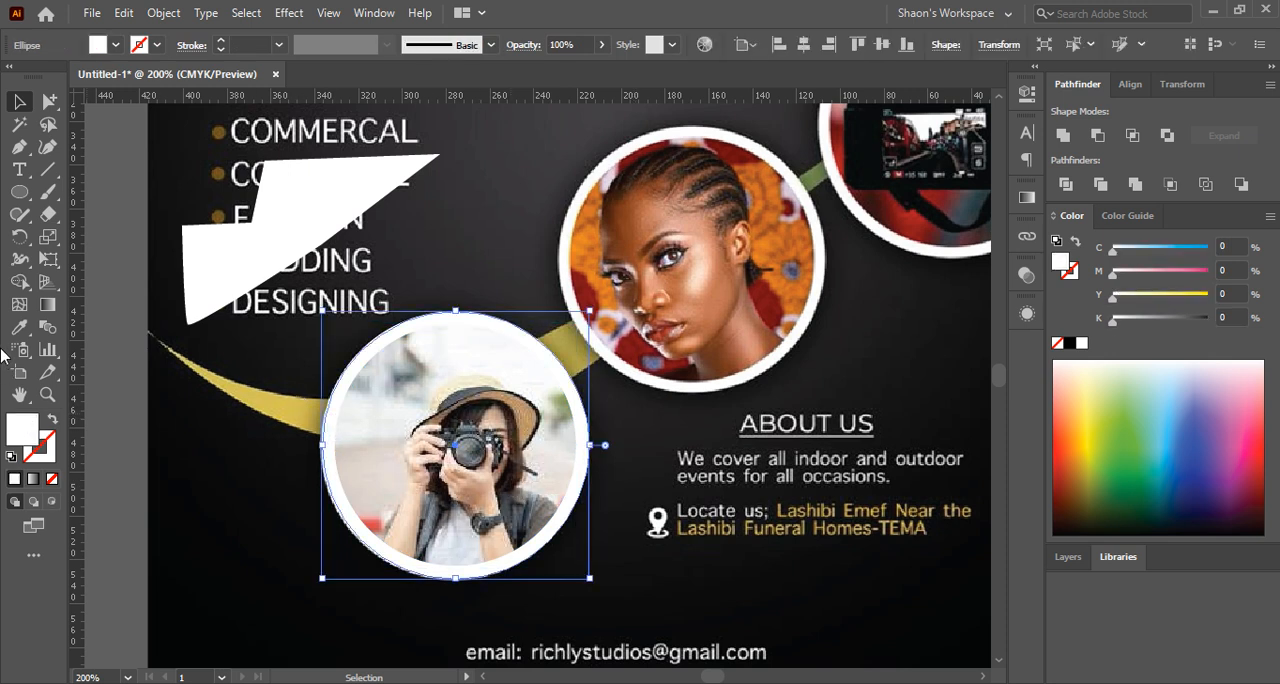
left_click_drag(1176, 272, 1210, 271)
left_click(744, 452)
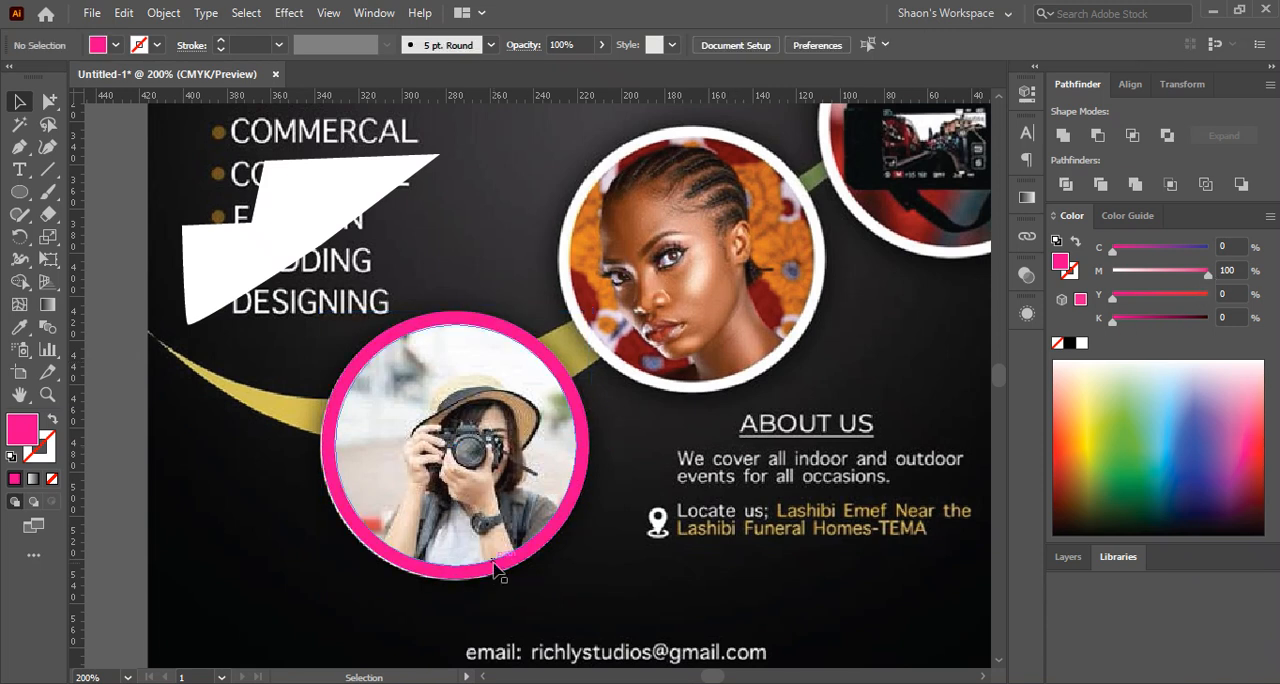
Draw a magenta ellipse as a full circle that covers the flyer's middle portrait and its white frame
scroll(366, 537, "down", 2)
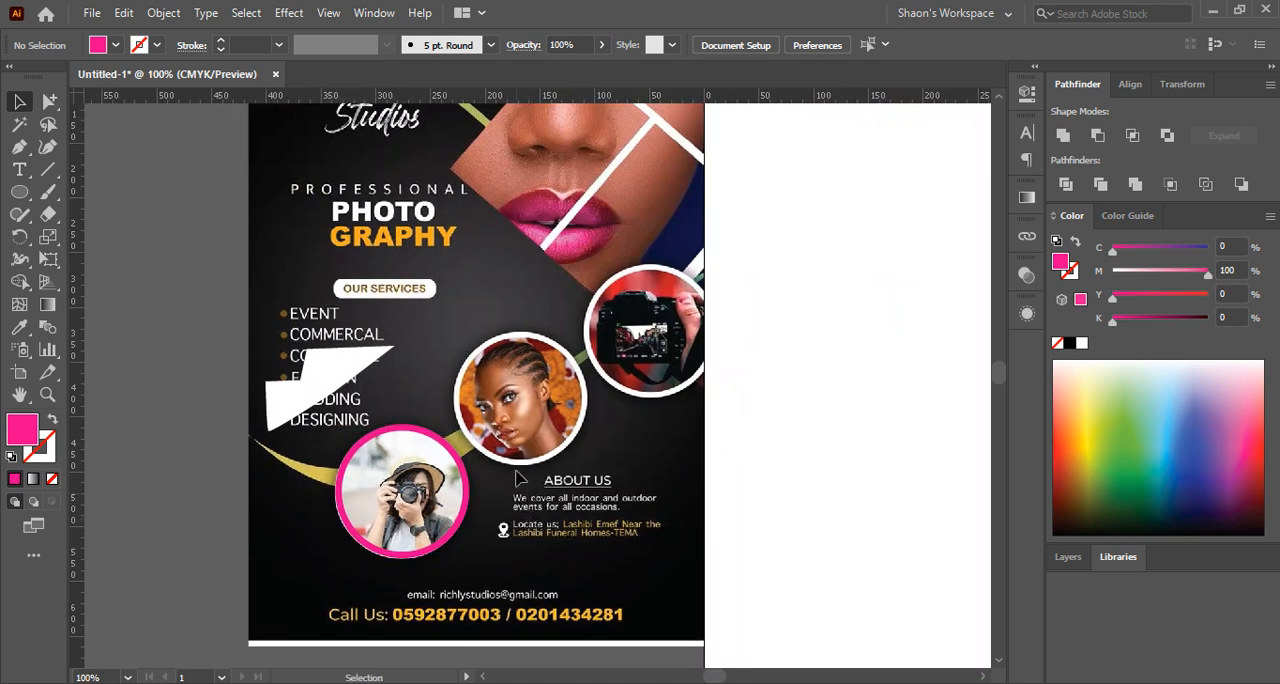
scroll(512, 368, "up", 1)
left_click(24, 196)
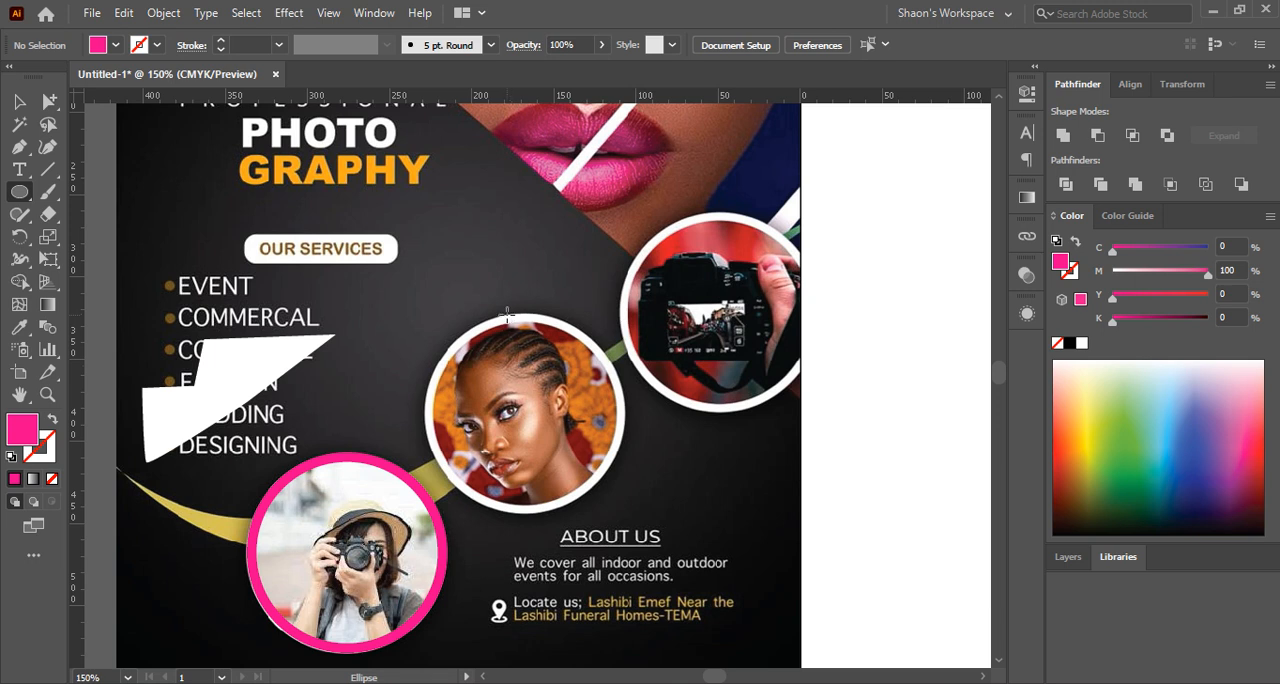
mouse_move(507, 313)
left_mouse_down()
mouse_move(566, 352)
mouse_move(628, 472)
mouse_move(672, 518)
mouse_move(539, 524)
mouse_move(551, 512)
left_mouse_up()
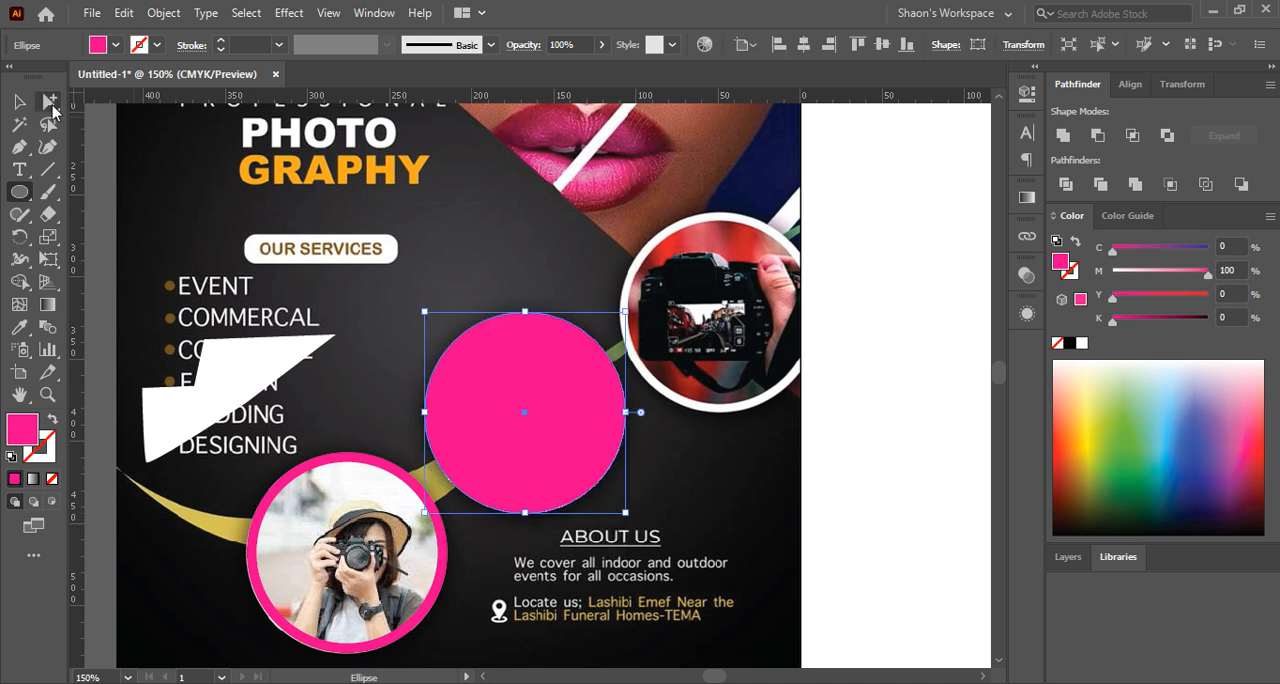
left_click(17, 103)
left_click(541, 295)
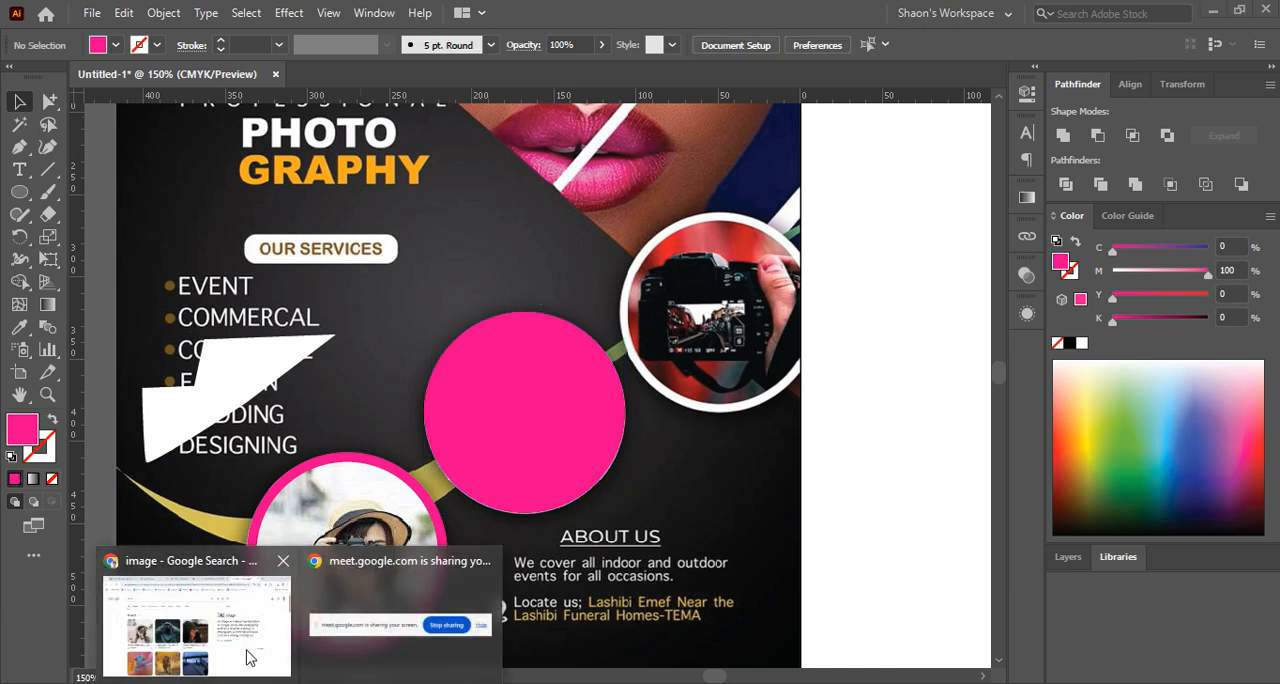
Switch to the browser and search Google Images for "camera photo with women"
left_click(250, 657)
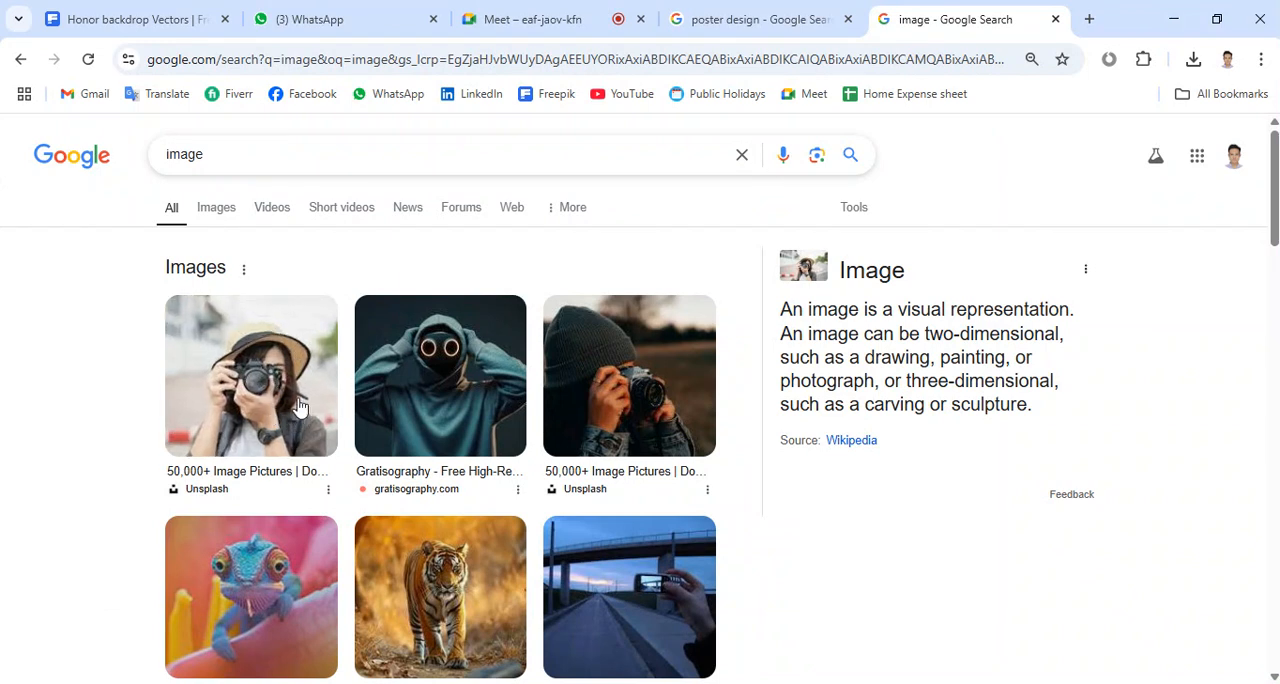
key("ctrl+a")
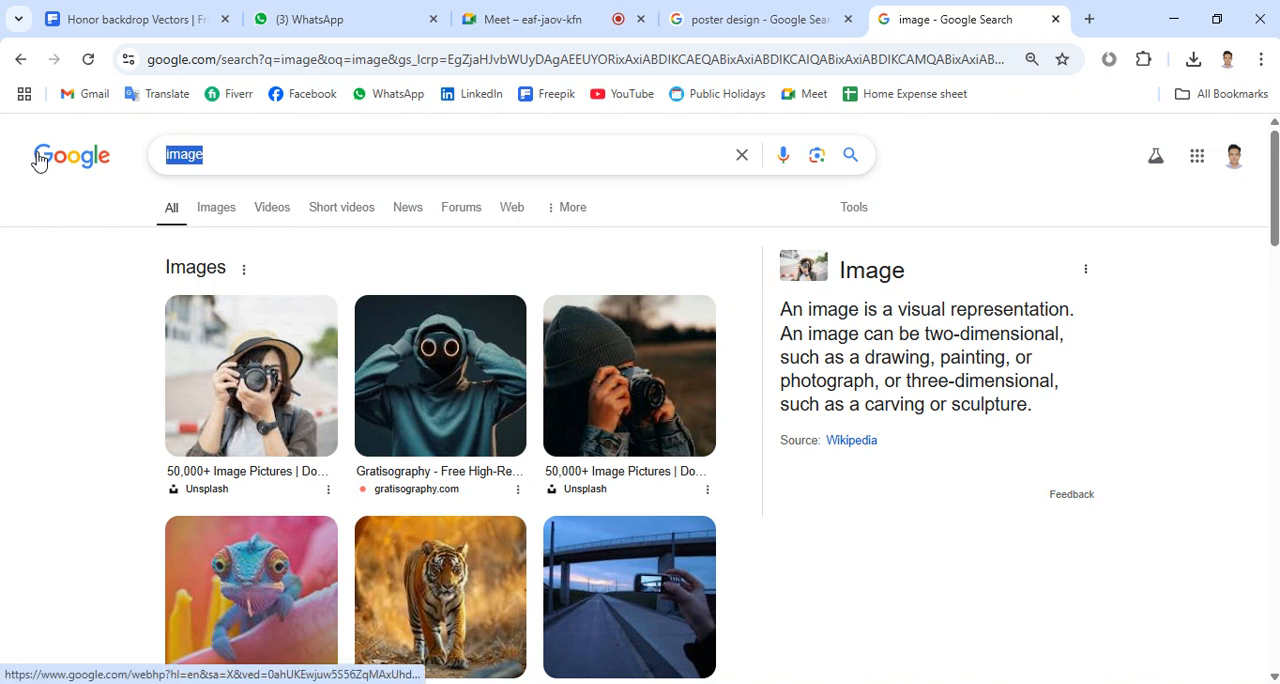
type("came")
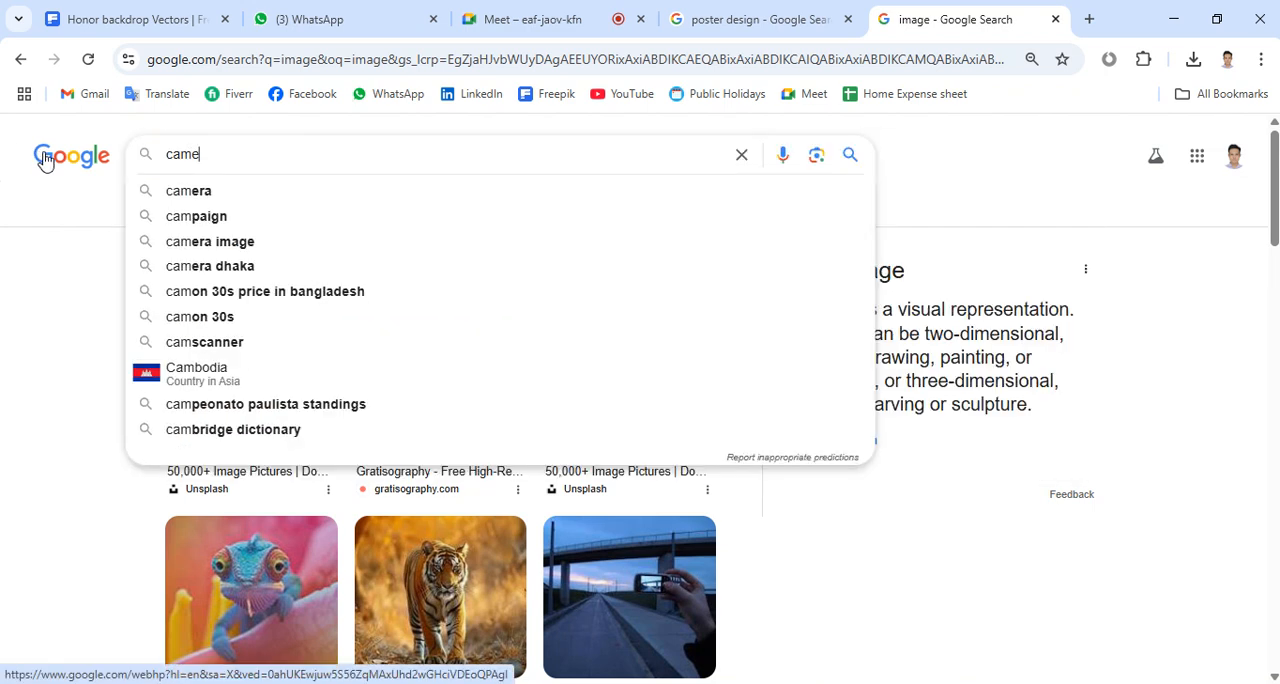
type("ra photo")
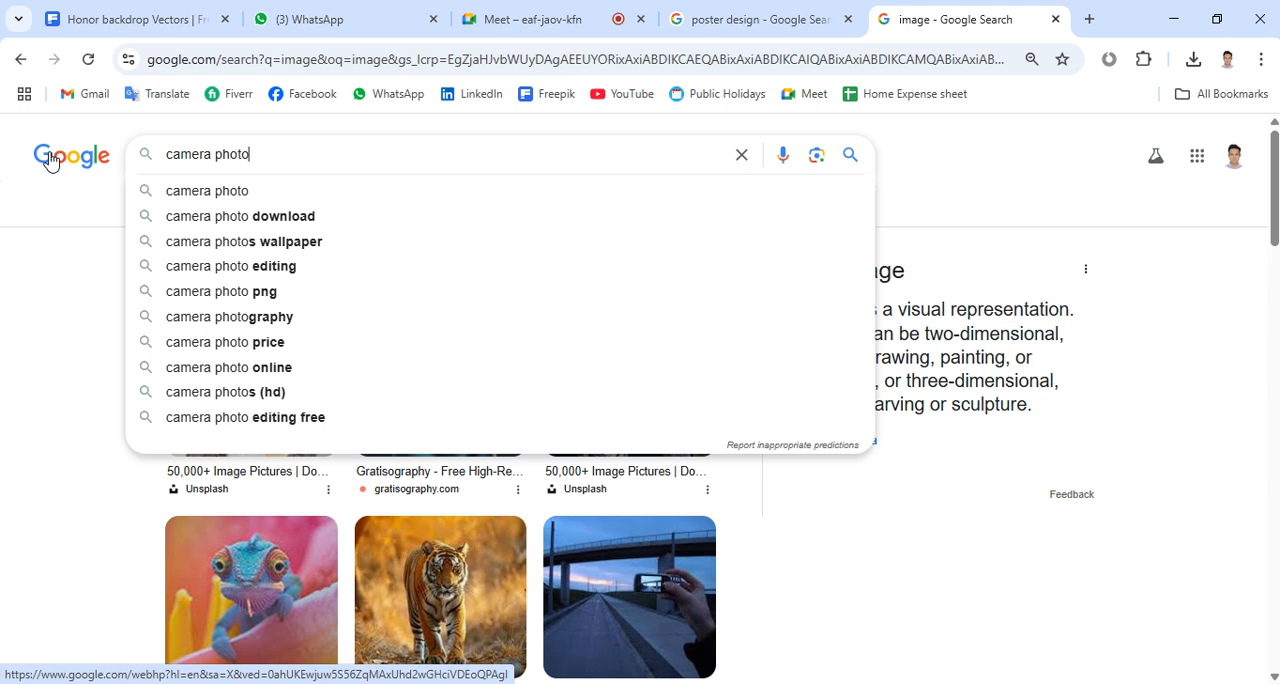
type(" with")
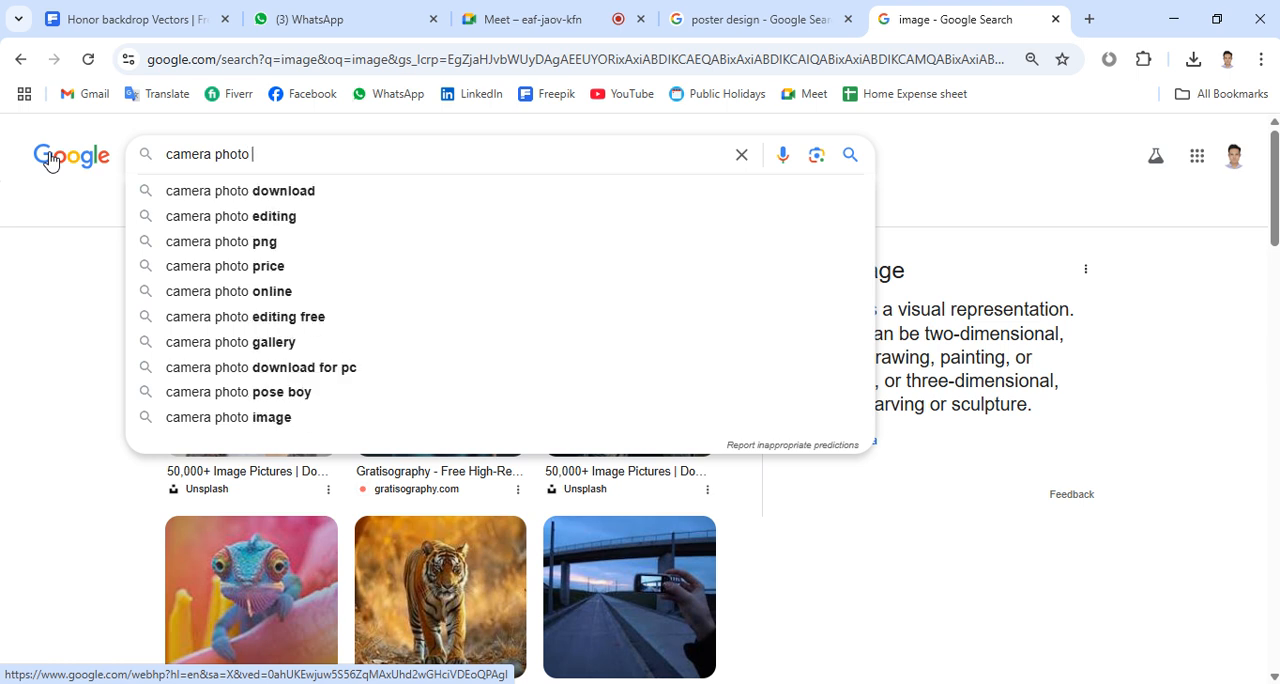
type(" wom")
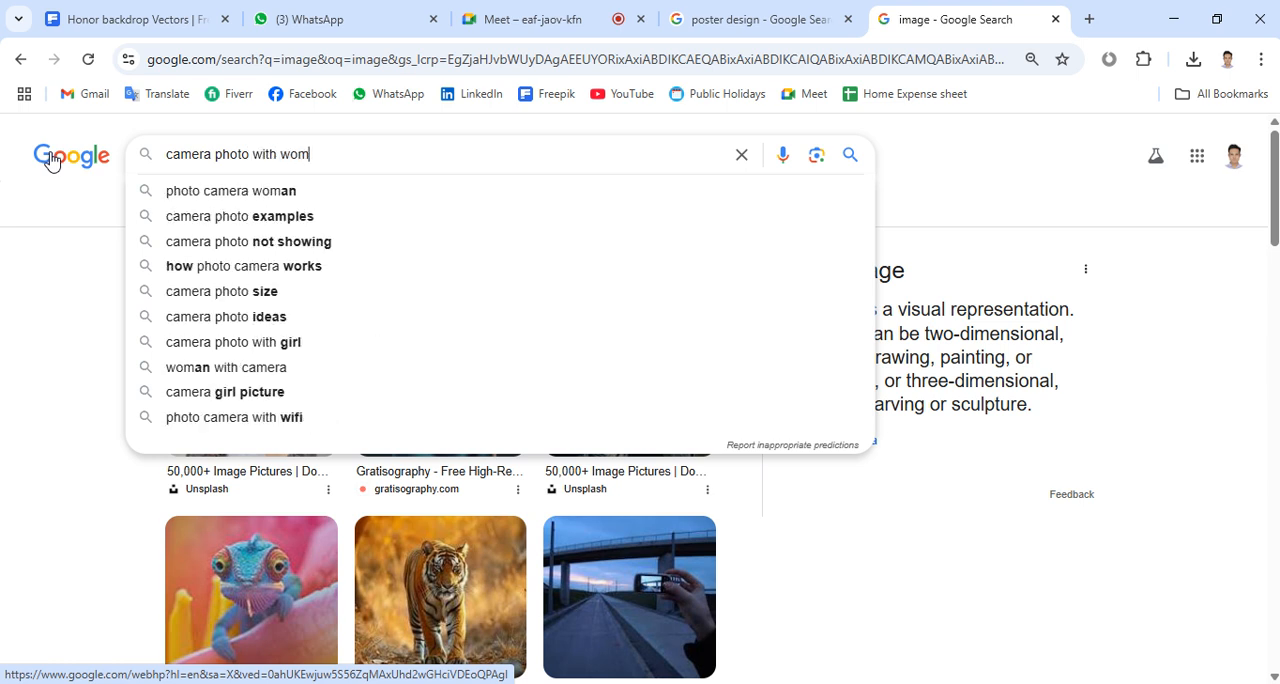
type("en")
key("Return")
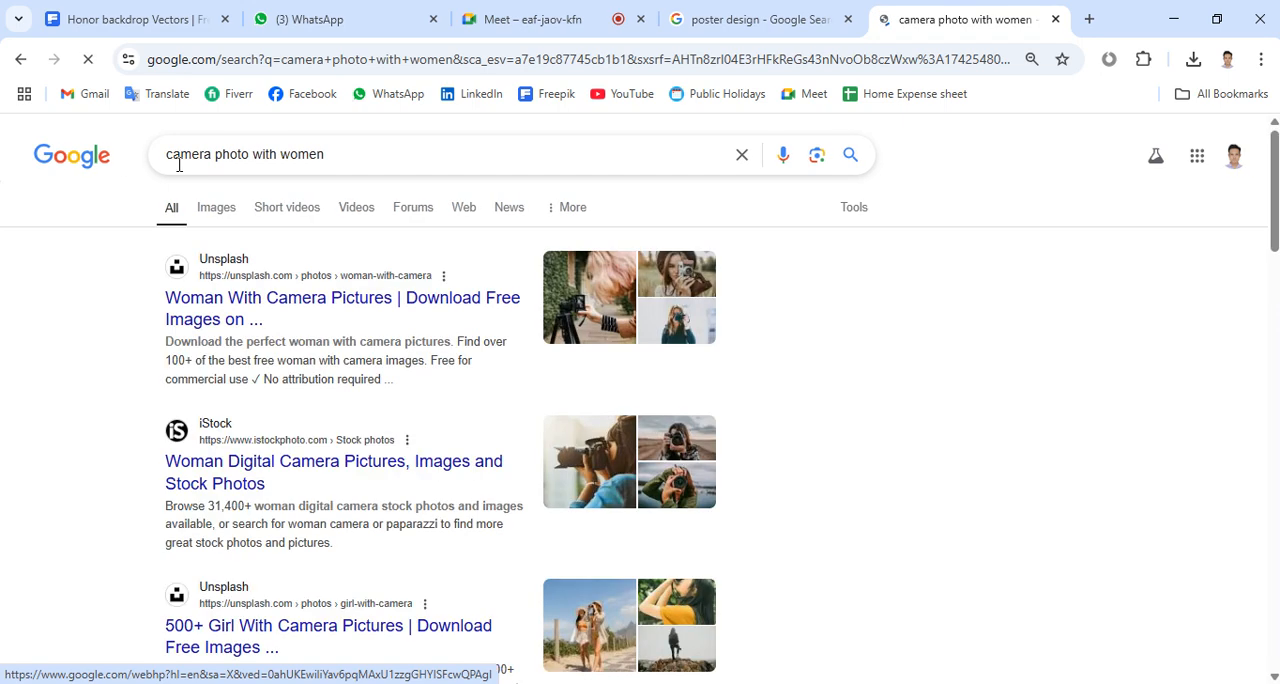
left_click(224, 204)
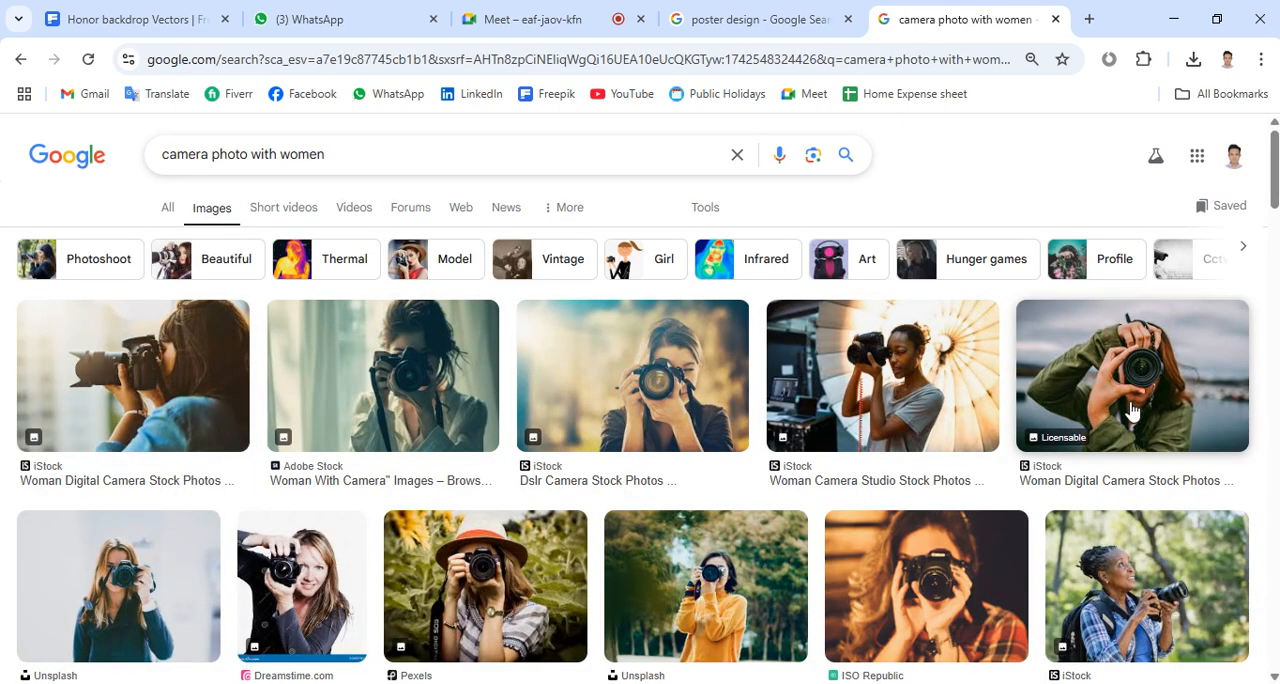
Look through the image results for a suitable photo of a woman with a camera
scroll(1126, 400, "down", 4)
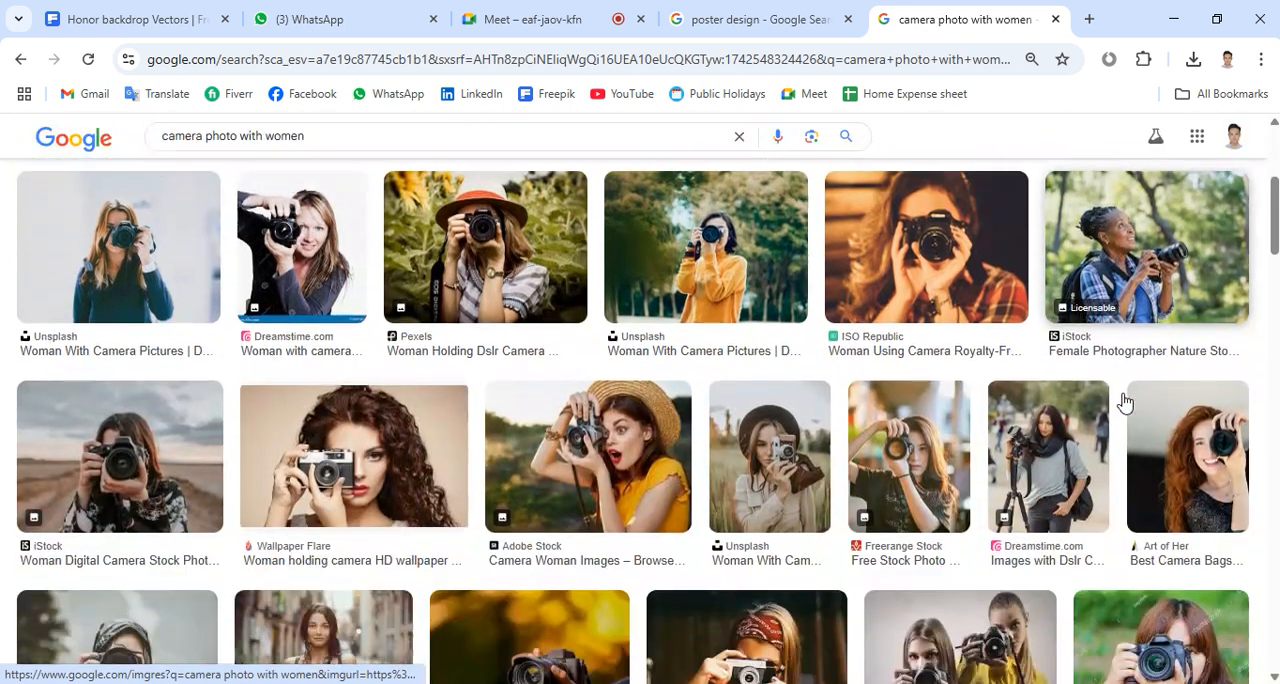
scroll(1126, 400, "down", 3)
scroll(1126, 400, "up", 6)
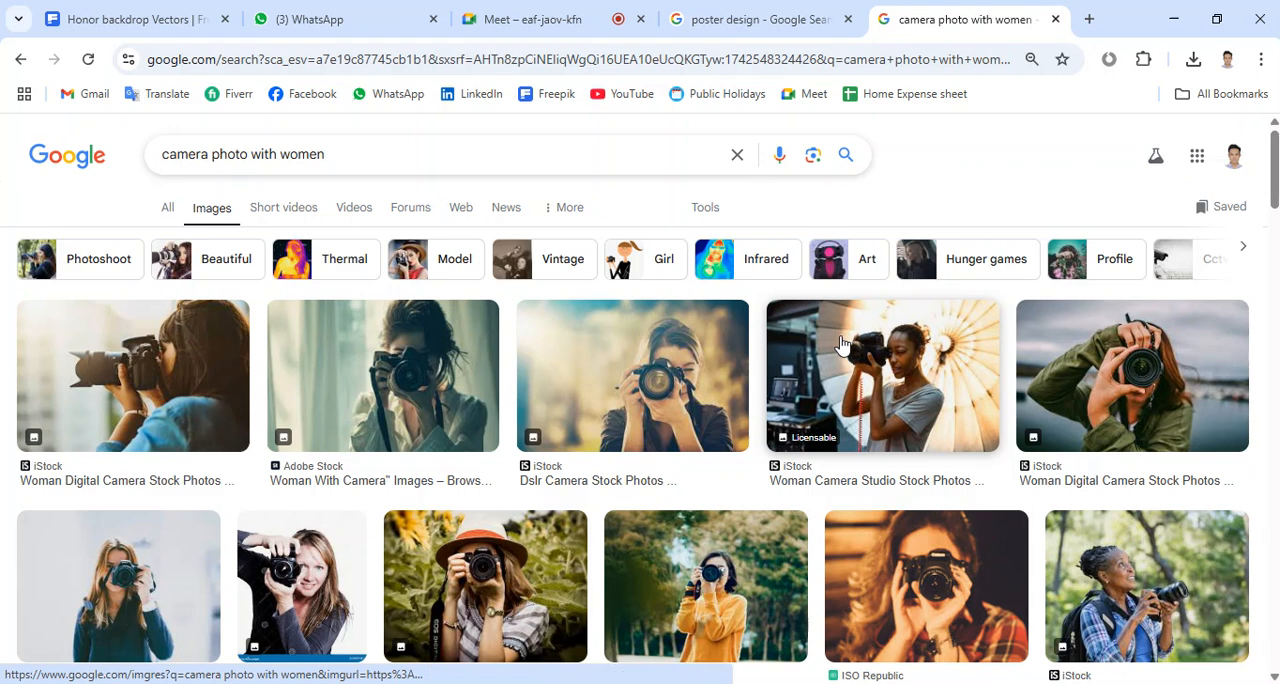
left_click(168, 214)
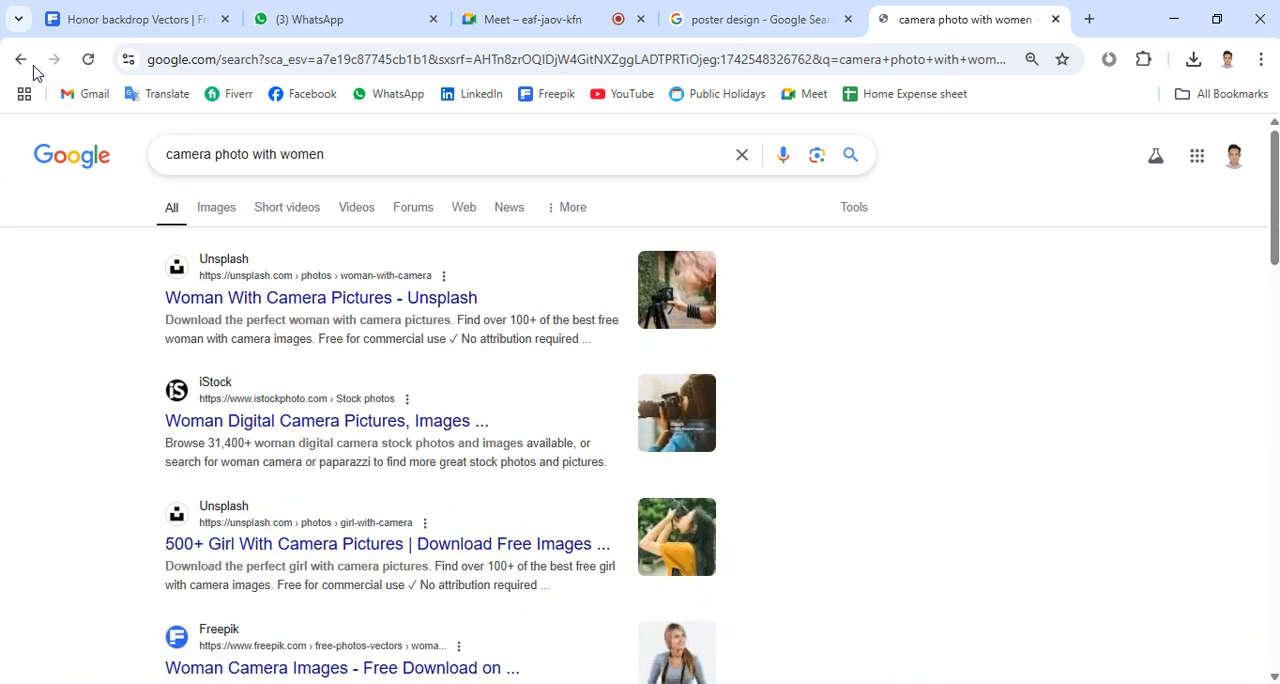
left_click(20, 60)
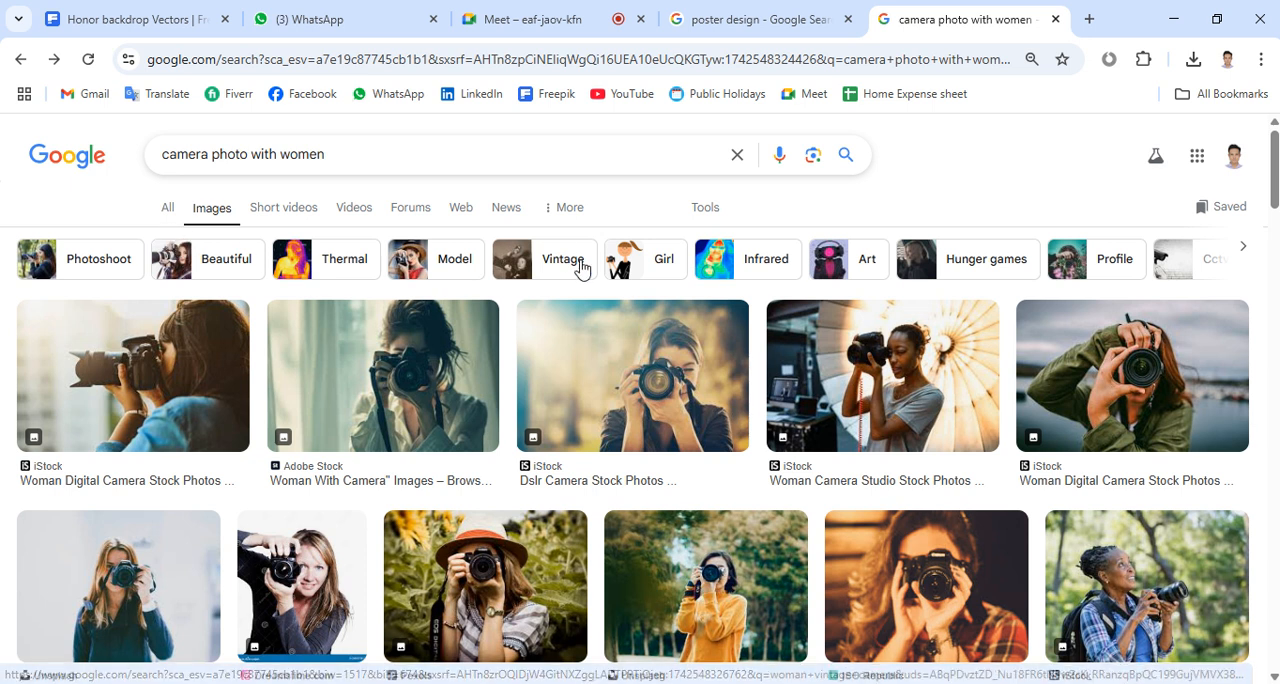
scroll(847, 414, "down", 3)
scroll(847, 414, "down", 4)
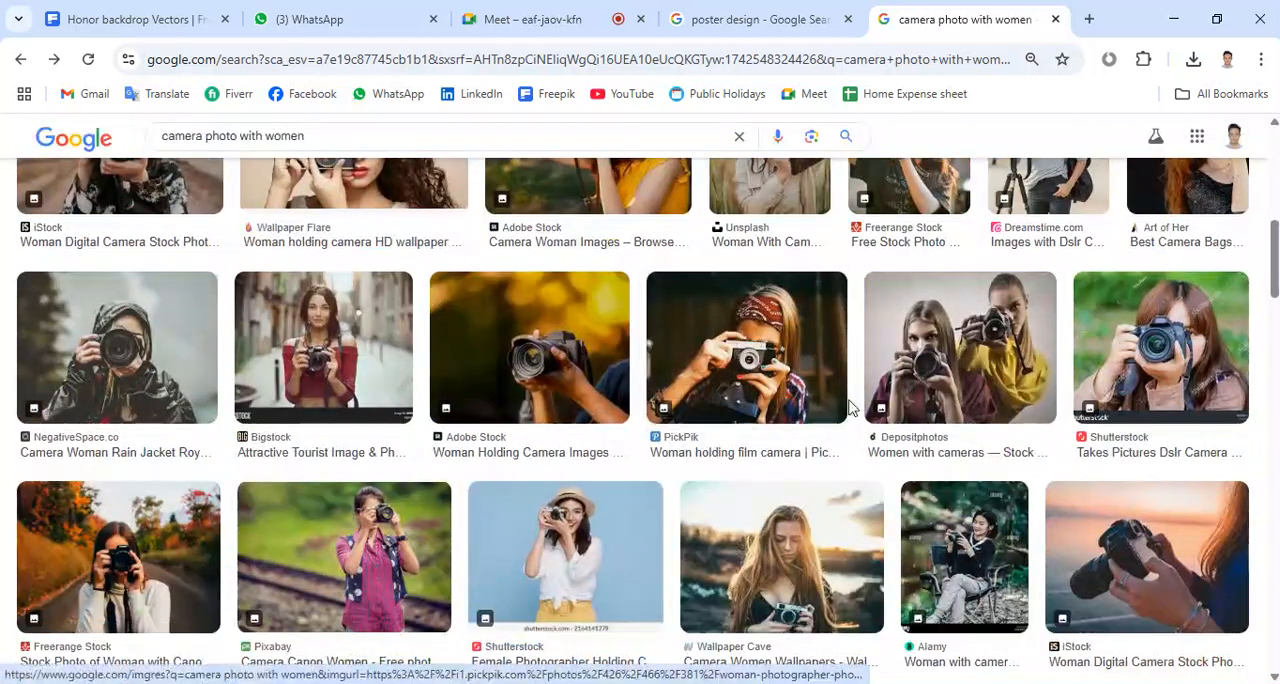
Return to the earlier "image" search results and copy the tiger picture
left_click(20, 59)
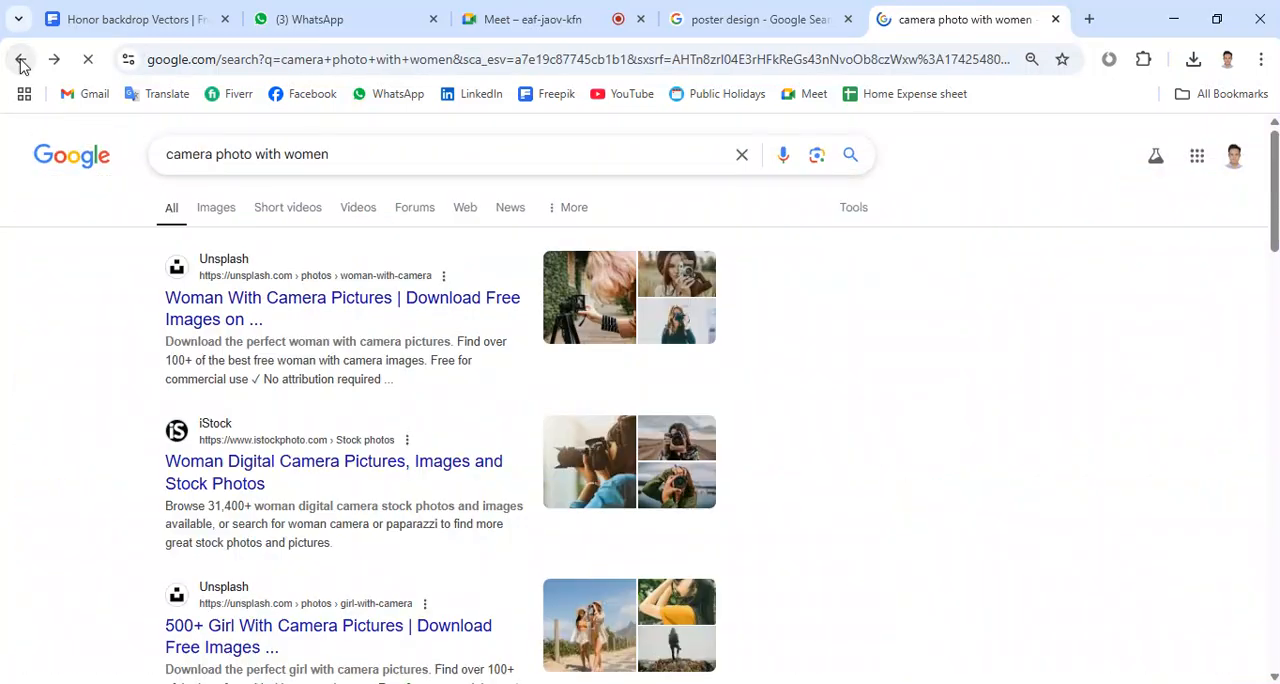
left_click(20, 59)
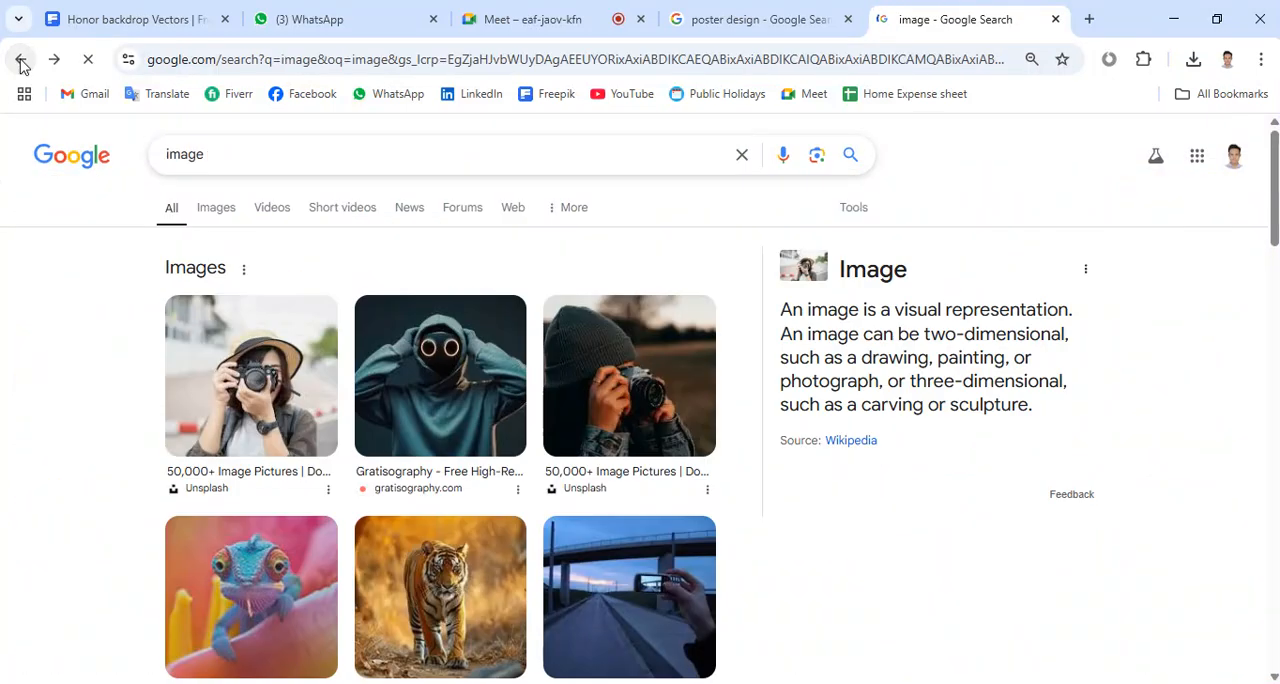
right_click(460, 594)
left_click(557, 468)
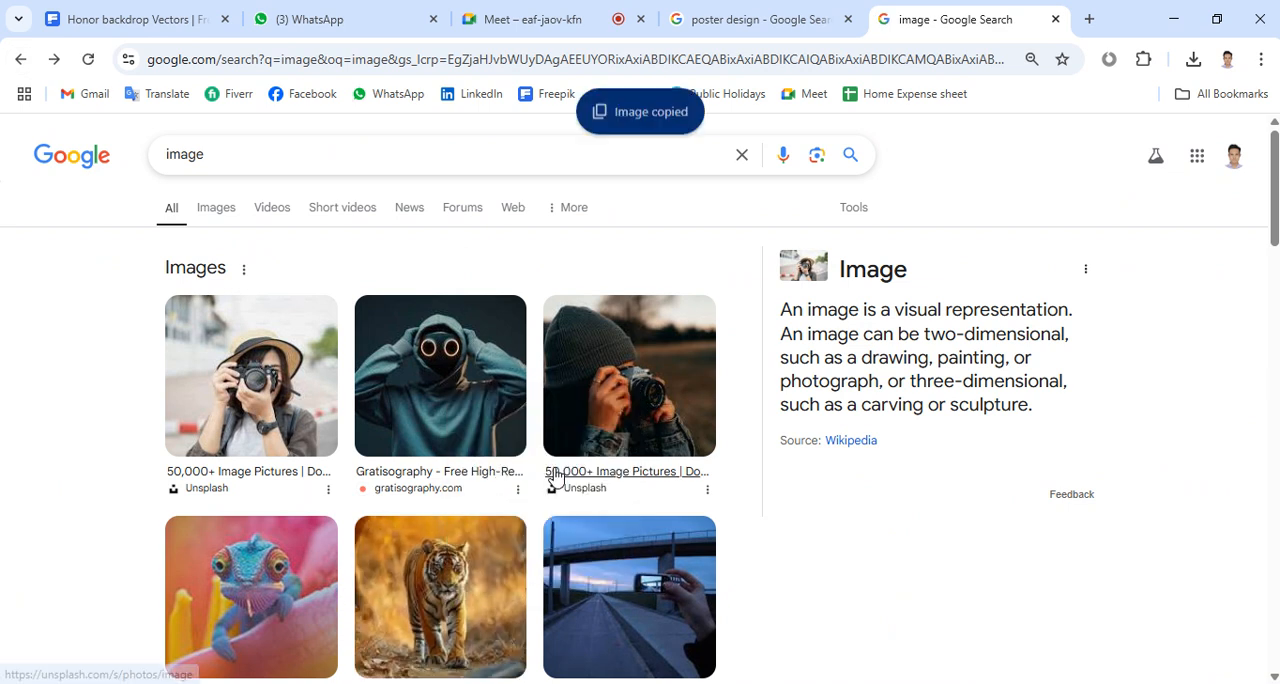
Switch back to Illustrator, paste the tiger photo and move it beside the magenta circle, clear of it
key("alt+Tab")
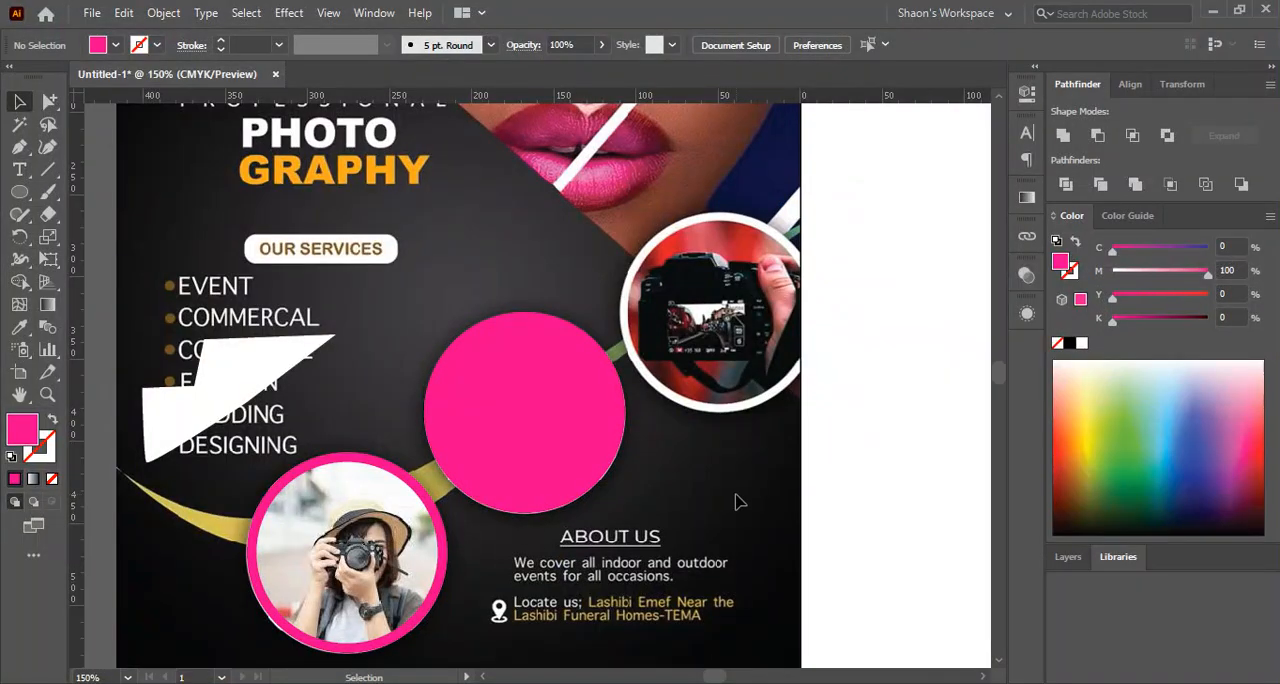
key("ctrl+v")
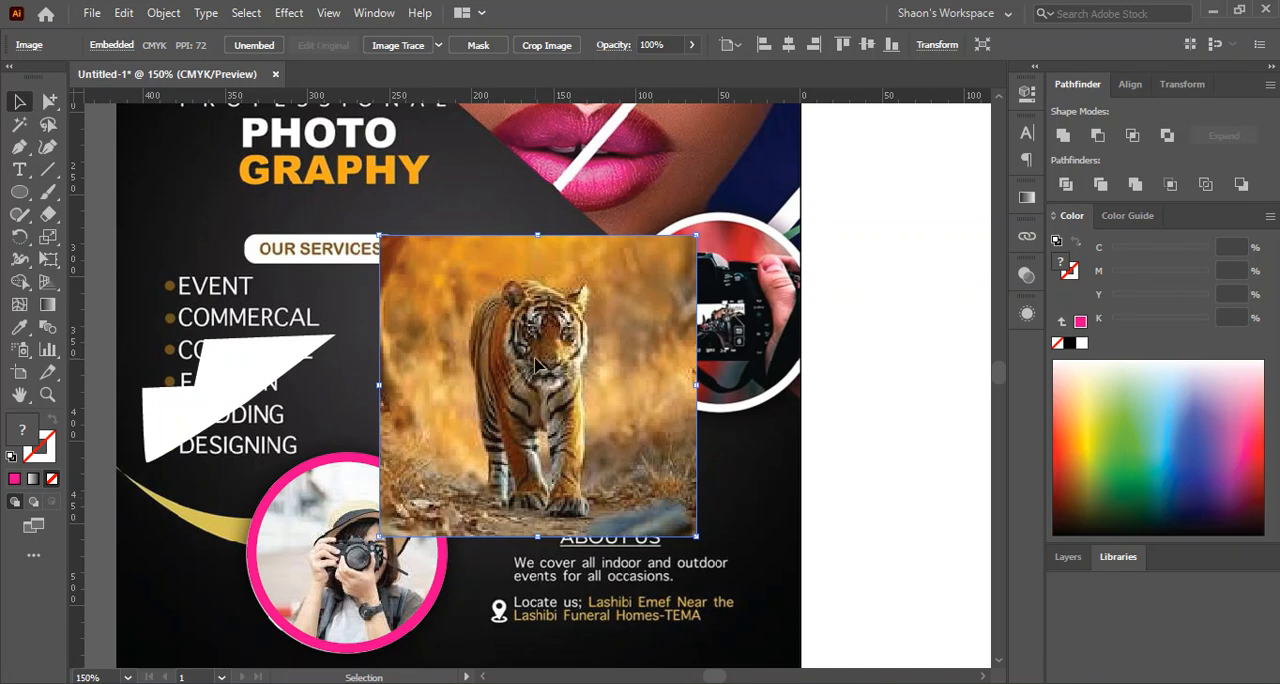
left_click_drag(537, 368, 815, 430)
Create a slightly smaller, concentric white circle from a copy of the middle magenta circle pasted in front
left_click(571, 409)
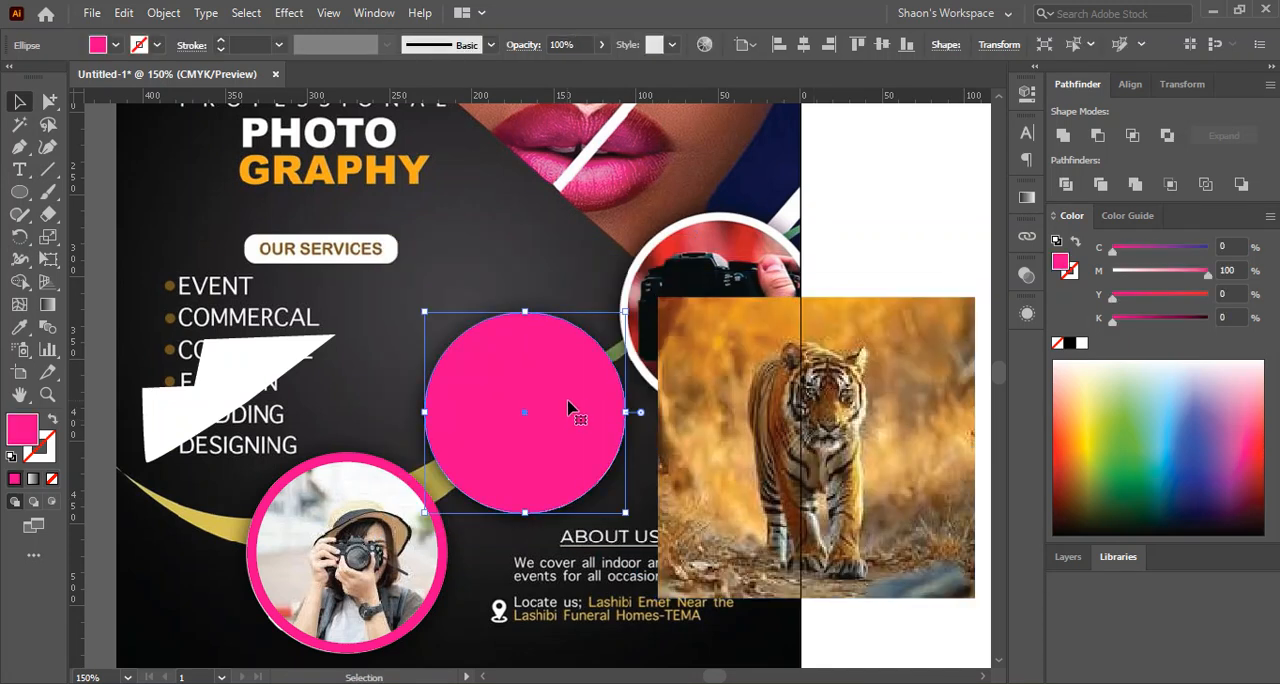
left_click(382, 367)
left_click(508, 384)
key("ctrl+c")
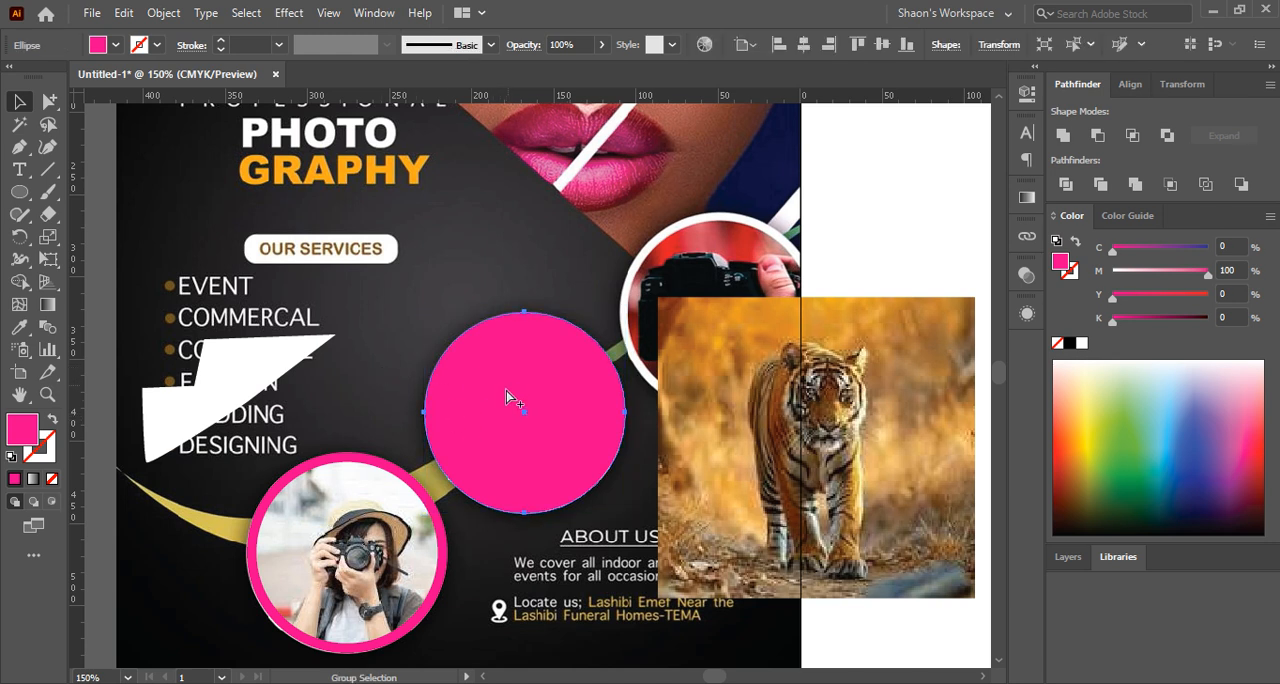
left_click(532, 597)
key("ctrl+f")
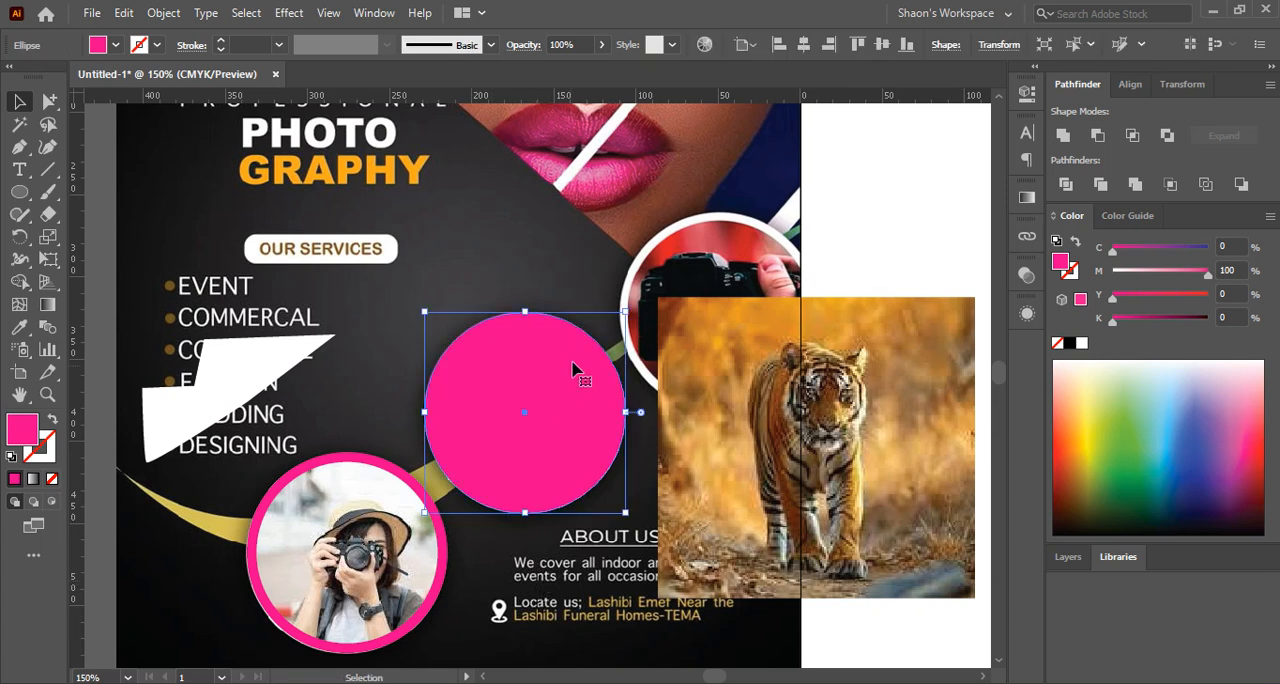
left_click_drag(527, 311, 525, 322)
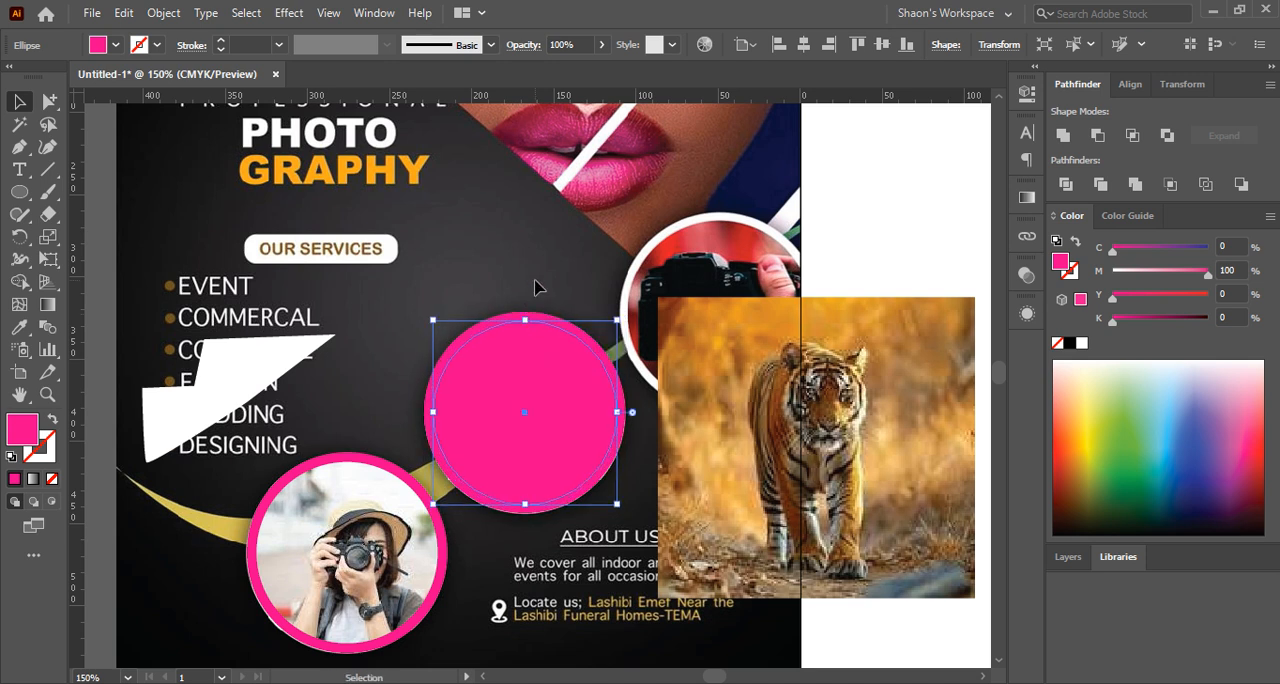
left_click(1081, 343)
left_click(539, 259)
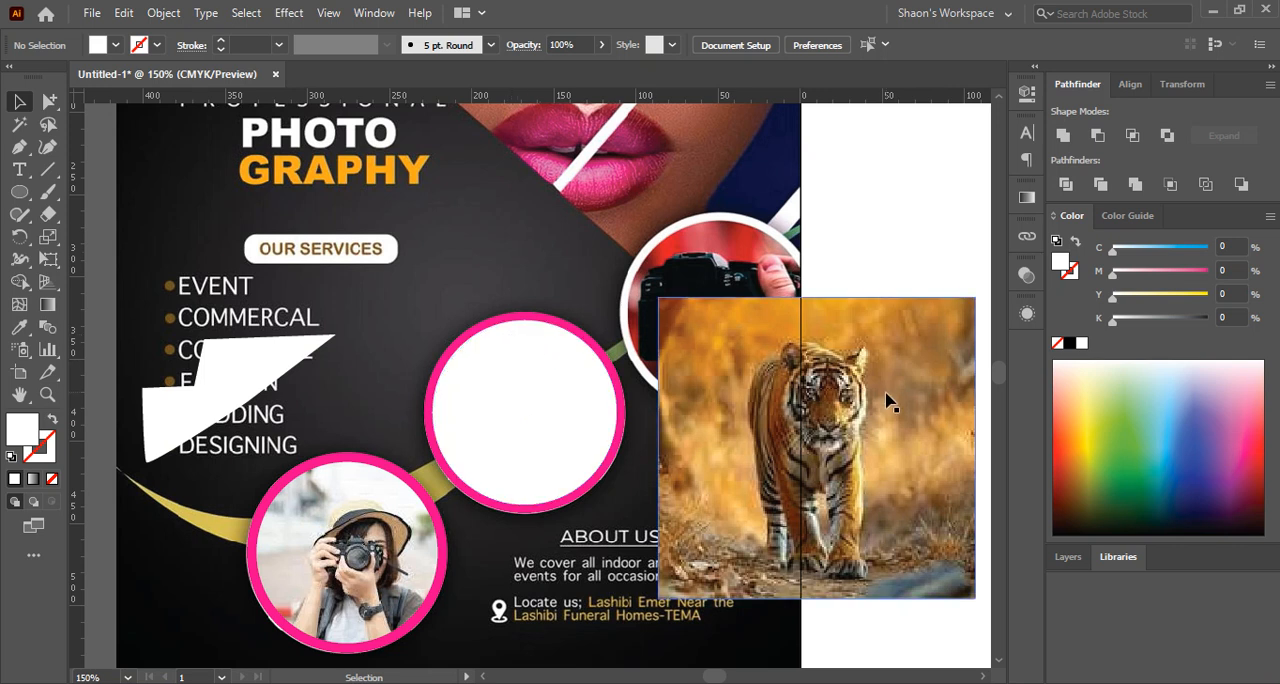
Fit the tiger photo behind the white circle at about 136 by 129 px, and select both objects together
left_click_drag(861, 398, 601, 376)
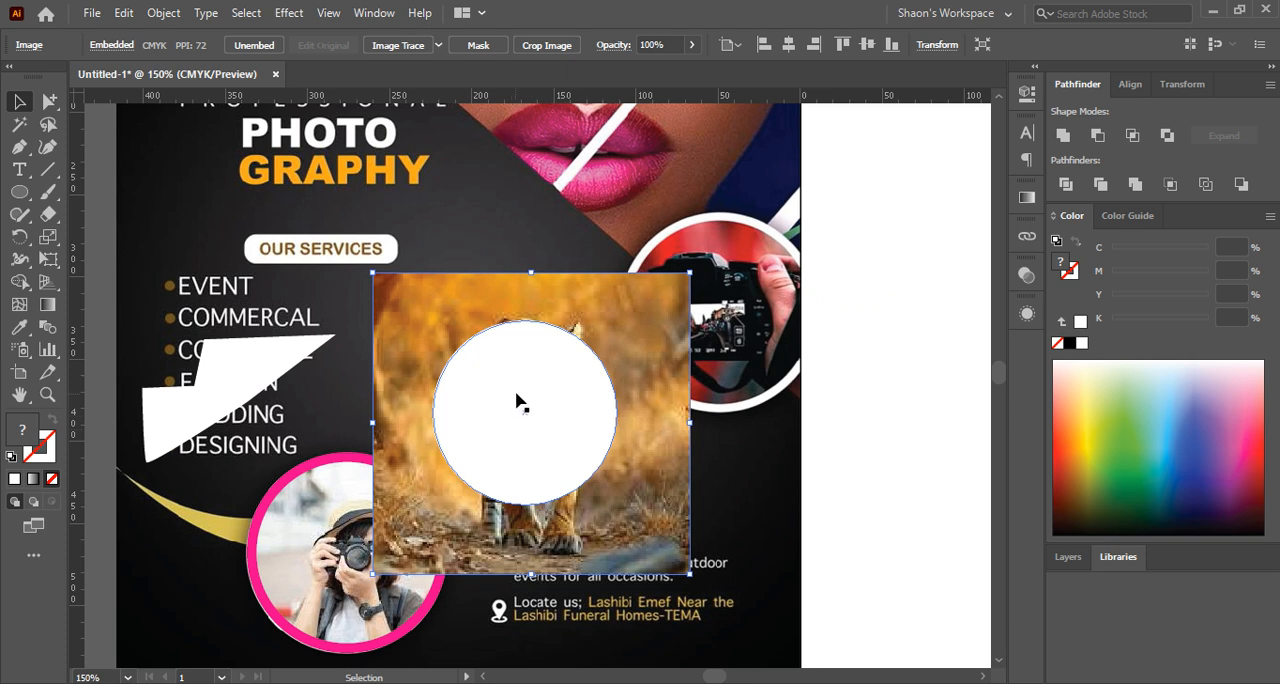
left_click_drag(688, 347, 549, 360)
left_click_drag(532, 571, 532, 523)
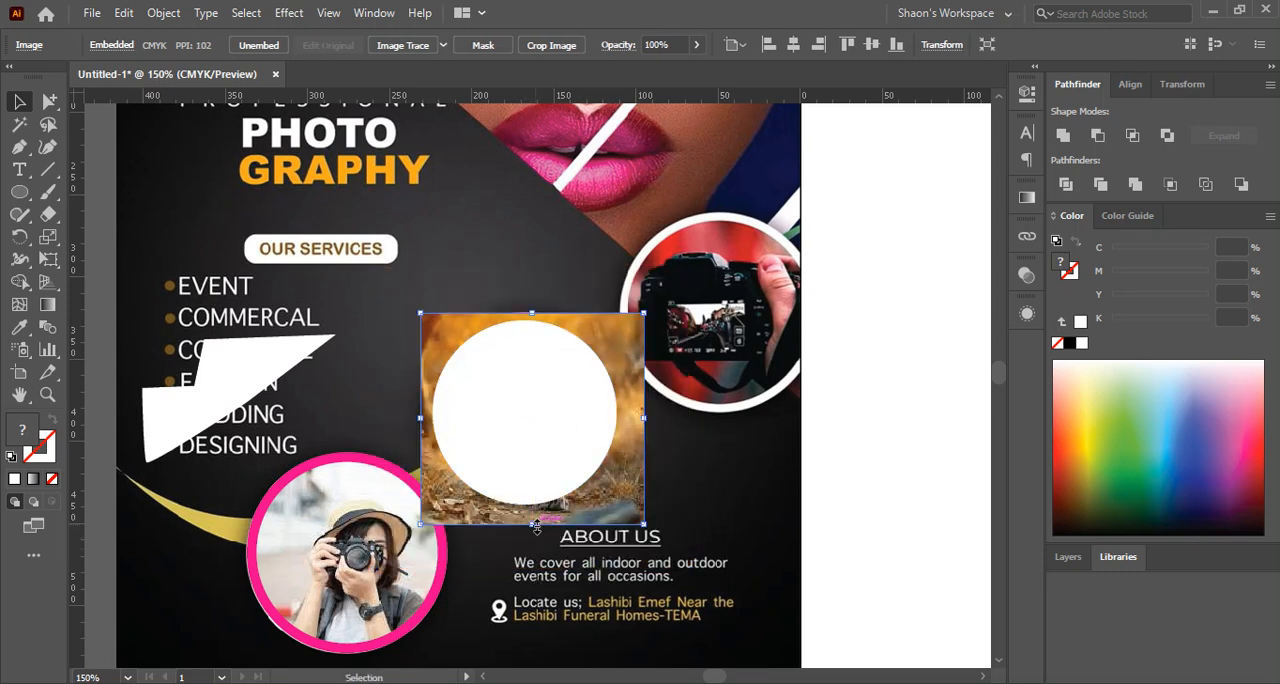
left_click(562, 410, "shift")
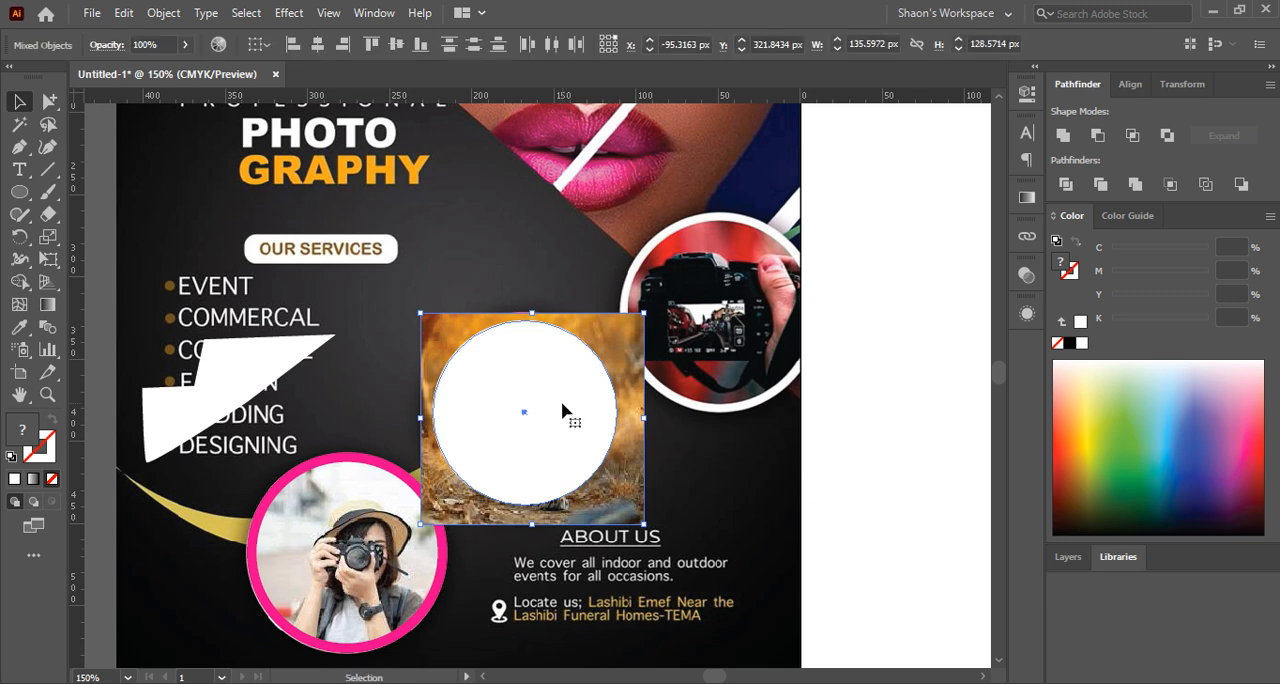
Clip the tiger photo with the white circle inside the middle magenta frame and clear the selection
key("ctrl+7")
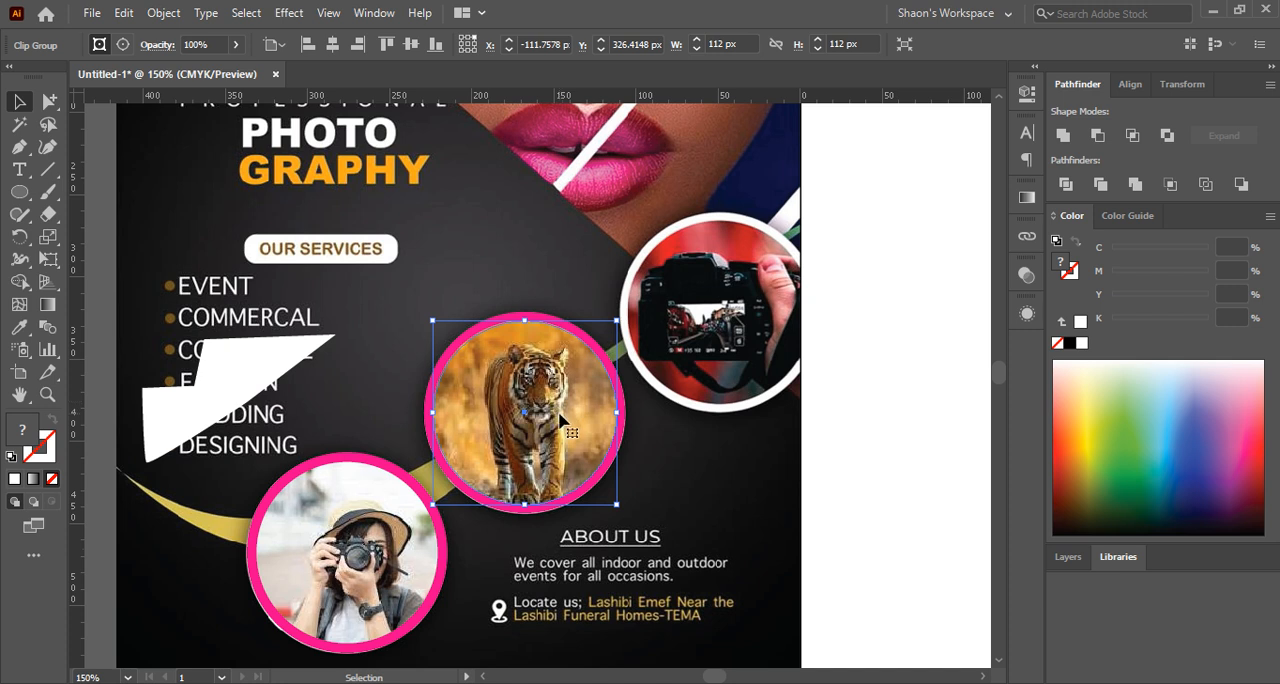
left_click(756, 484)
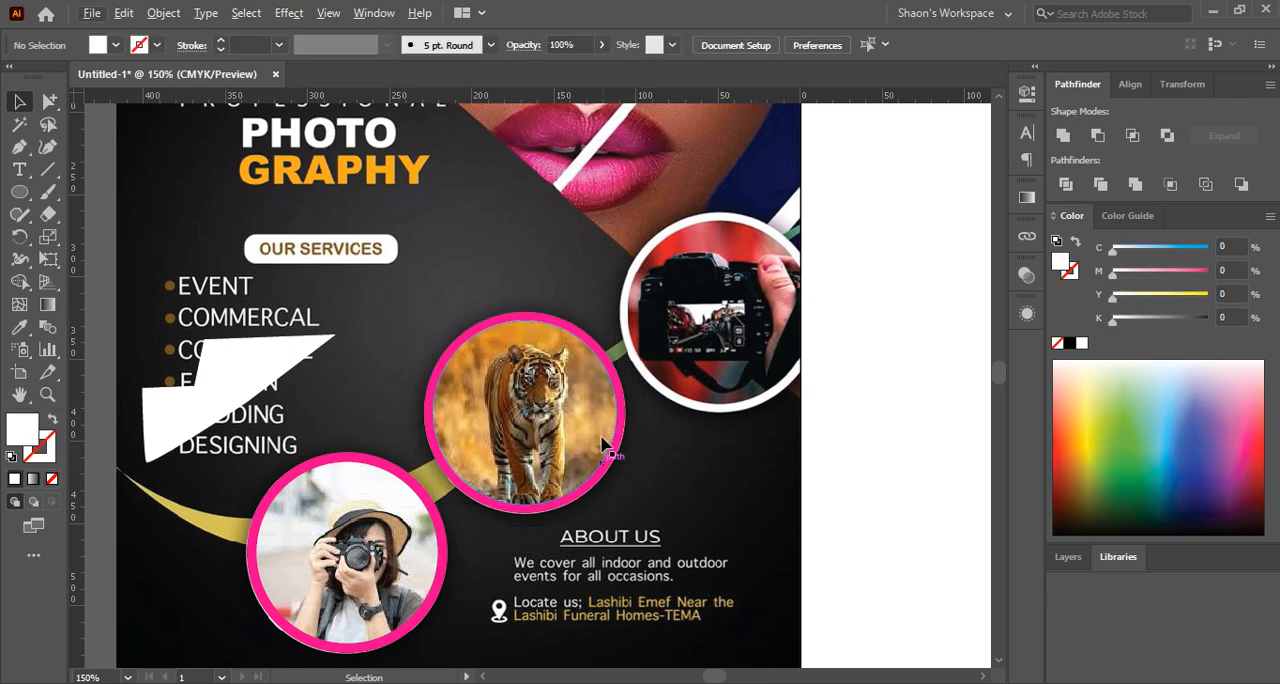
scroll(565, 445, "down", 1)
scroll(558, 438, "up", 2)
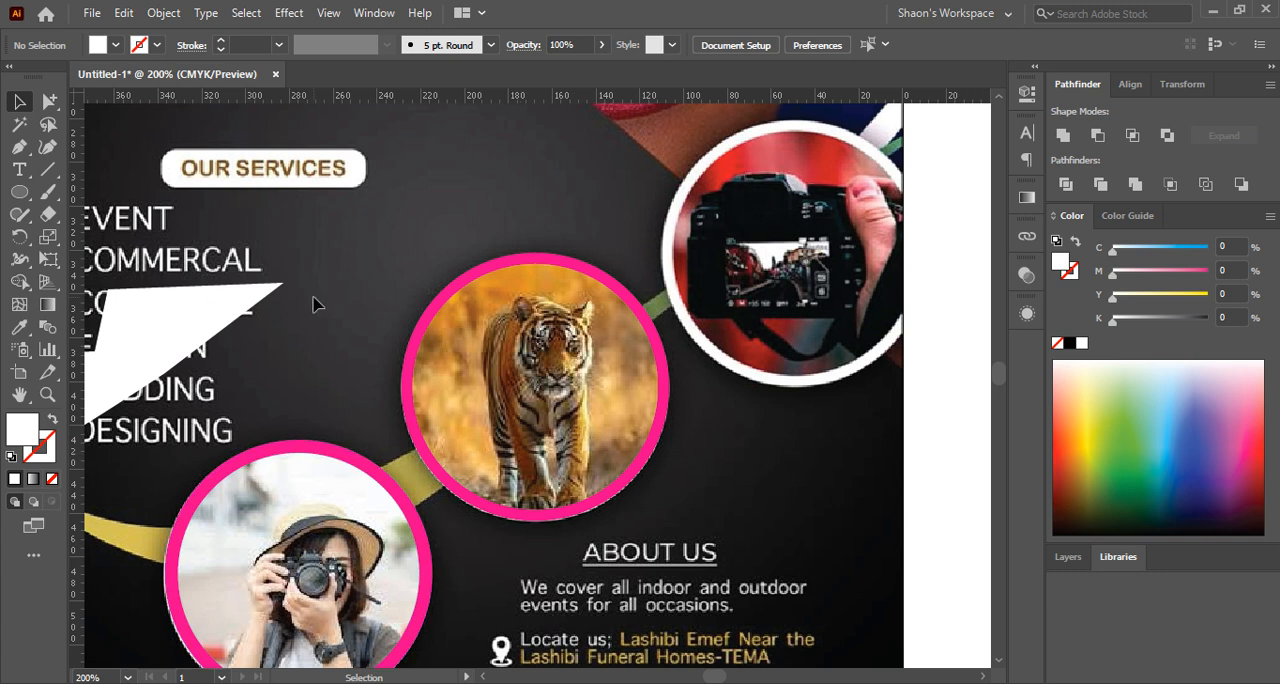
Draw a white circle about 387 px wide on the empty pasteboard beside the flyer, clear of the artwork
scroll(372, 316, "down", 4)
left_click_drag(372, 316, 628, 396)
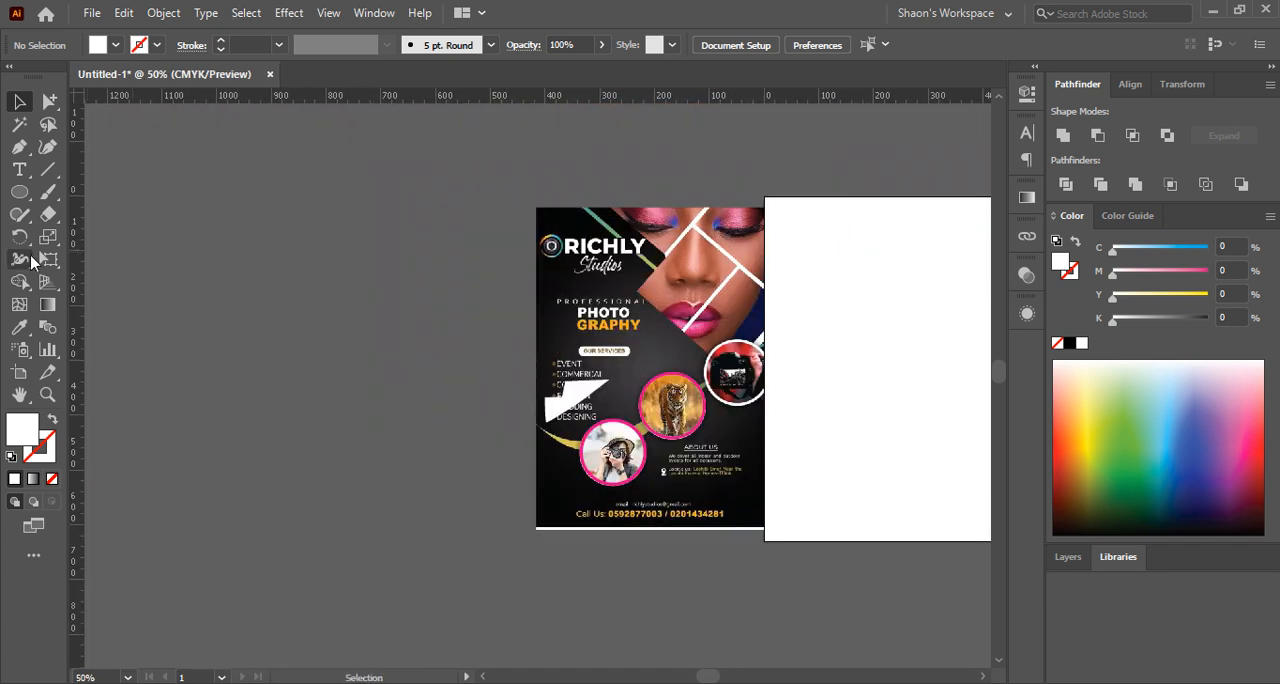
left_click(19, 192)
mouse_move(258, 240)
left_mouse_down()
mouse_move(305, 262)
mouse_move(363, 364)
mouse_move(364, 346)
left_mouse_up()
left_click(24, 106)
left_click_drag(295, 255, 357, 375)
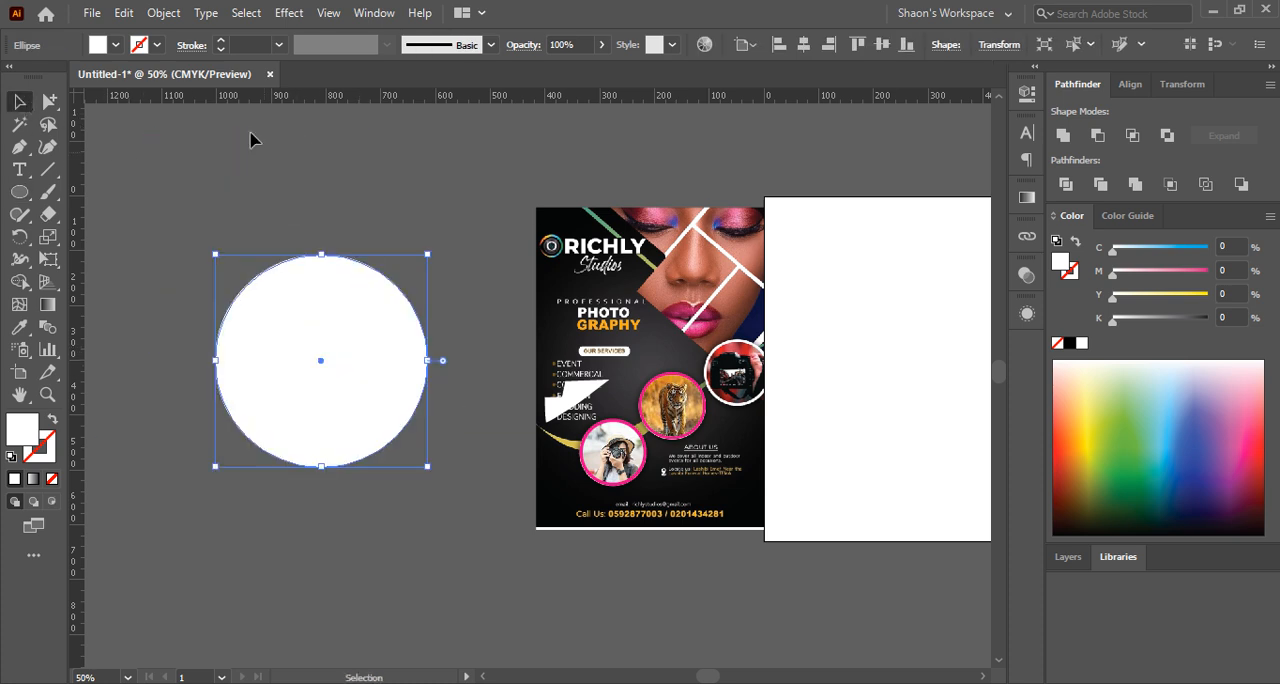
left_click(163, 12)
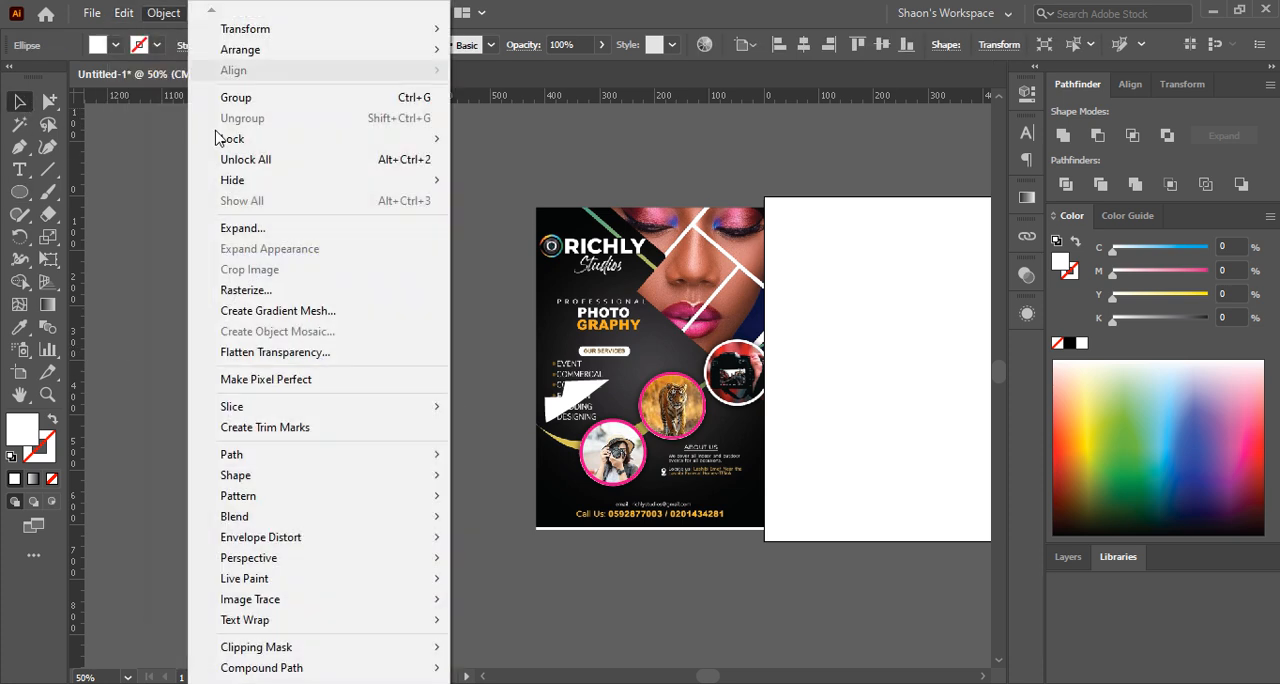
left_click(477, 308)
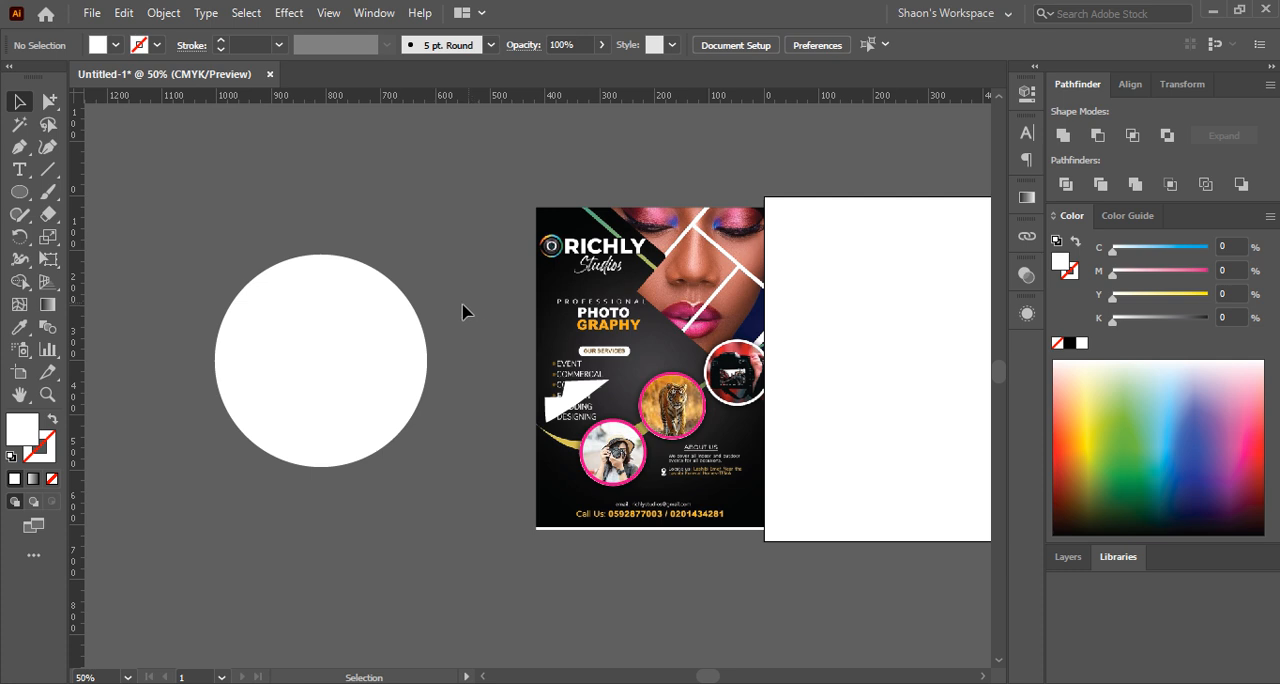
Place a copy of the clipped tiger photo on the pasteboard between the large white circle and the flyer, and select the large circle
scroll(297, 320, "up", 2)
scroll(297, 323, "down", 1)
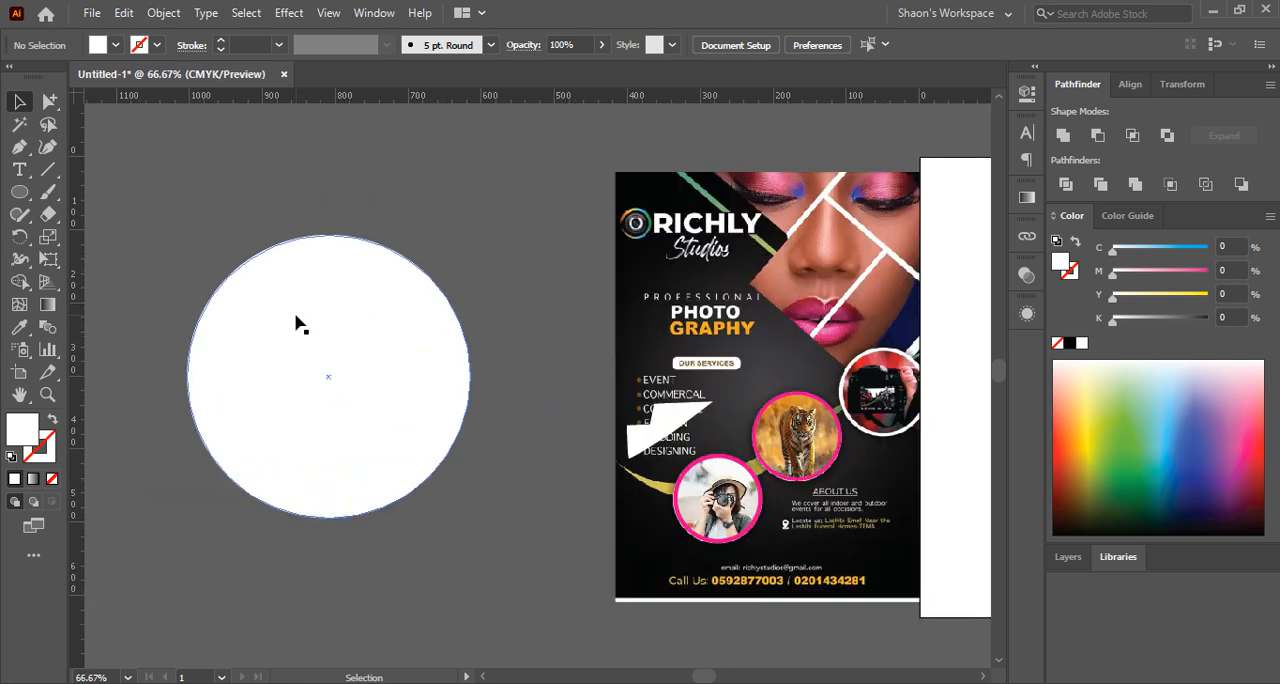
left_click_drag(801, 439, 510, 248)
left_click(380, 320)
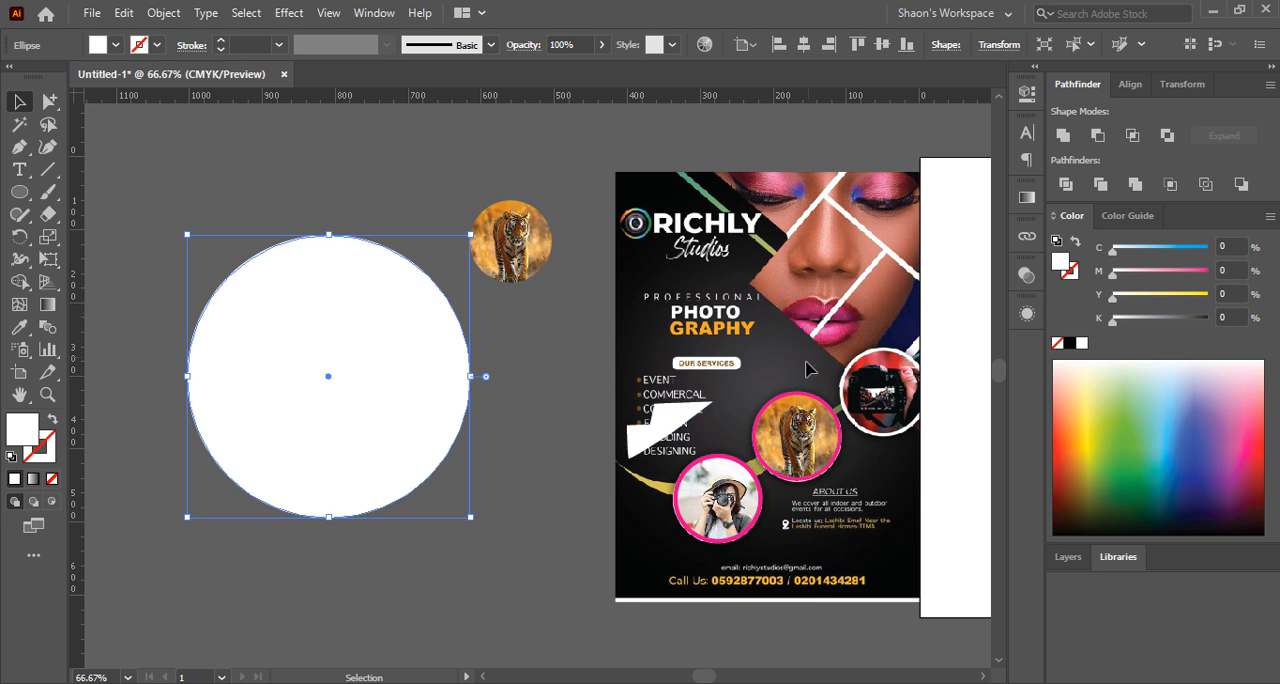
Recolor the magenta circle behind the flyer's clipped tiger photo to white
scroll(800, 400, "up", 5)
left_click(737, 449)
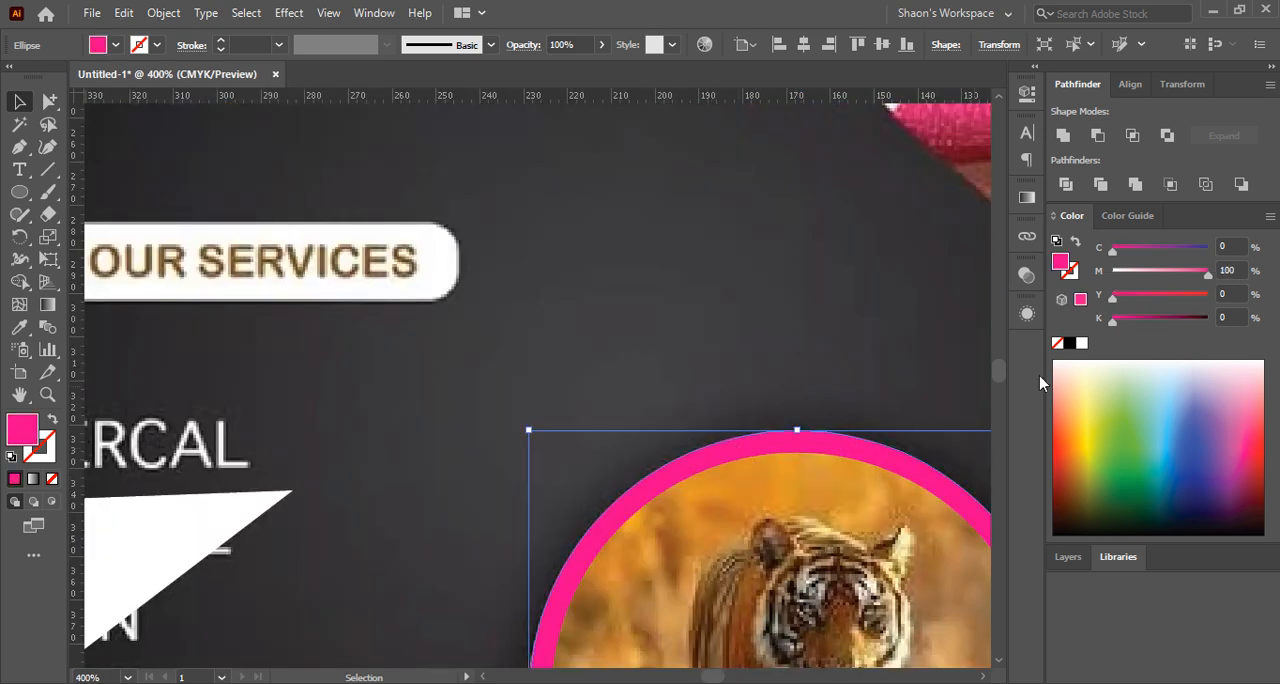
left_click(1072, 343)
left_click(774, 363)
scroll(629, 343, "down", 5)
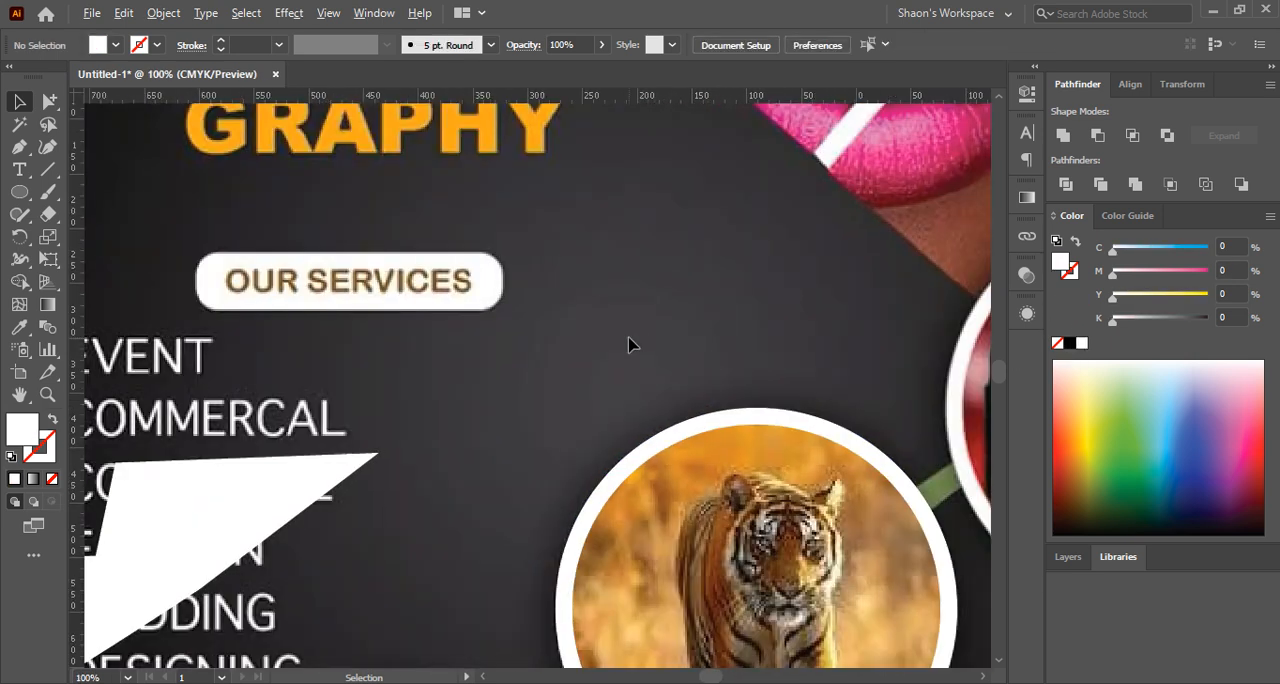
Move the clipped tiger photo with its white ring off the flyer's original portrait circle, toward the services list, and deselect
left_click_drag(700, 430, 588, 385)
scroll(617, 387, "up", 3)
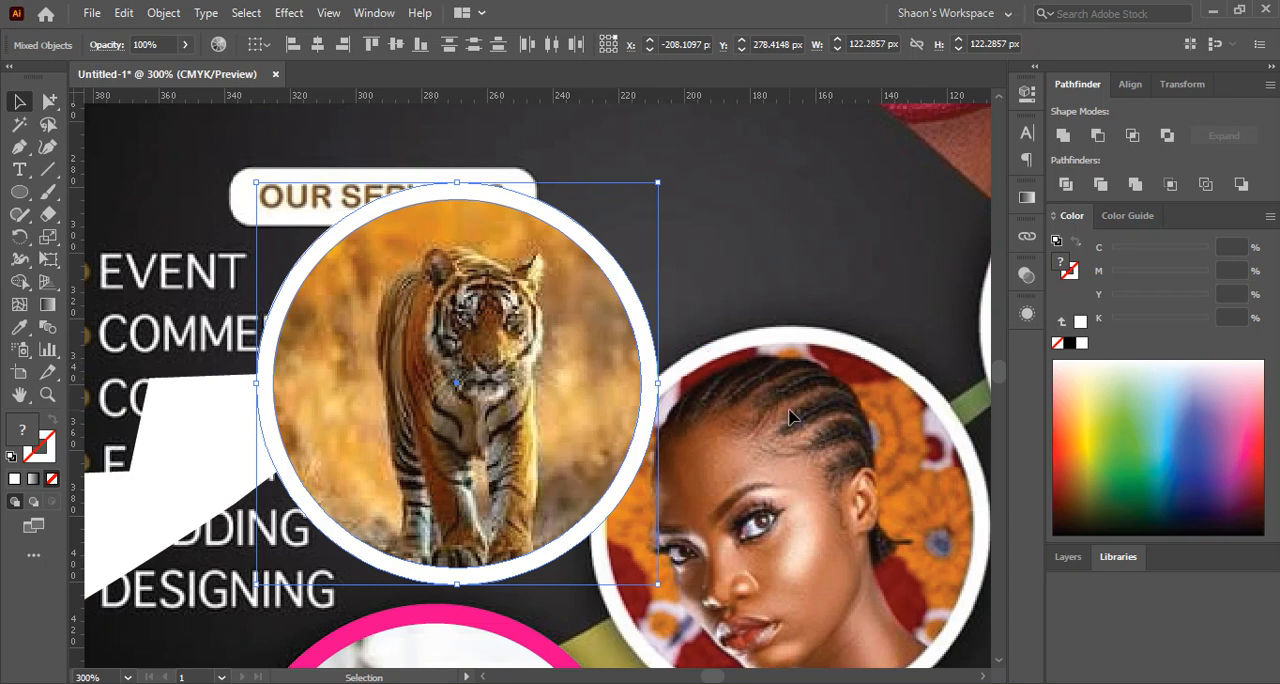
key("ctrl+1")
left_click(784, 345)
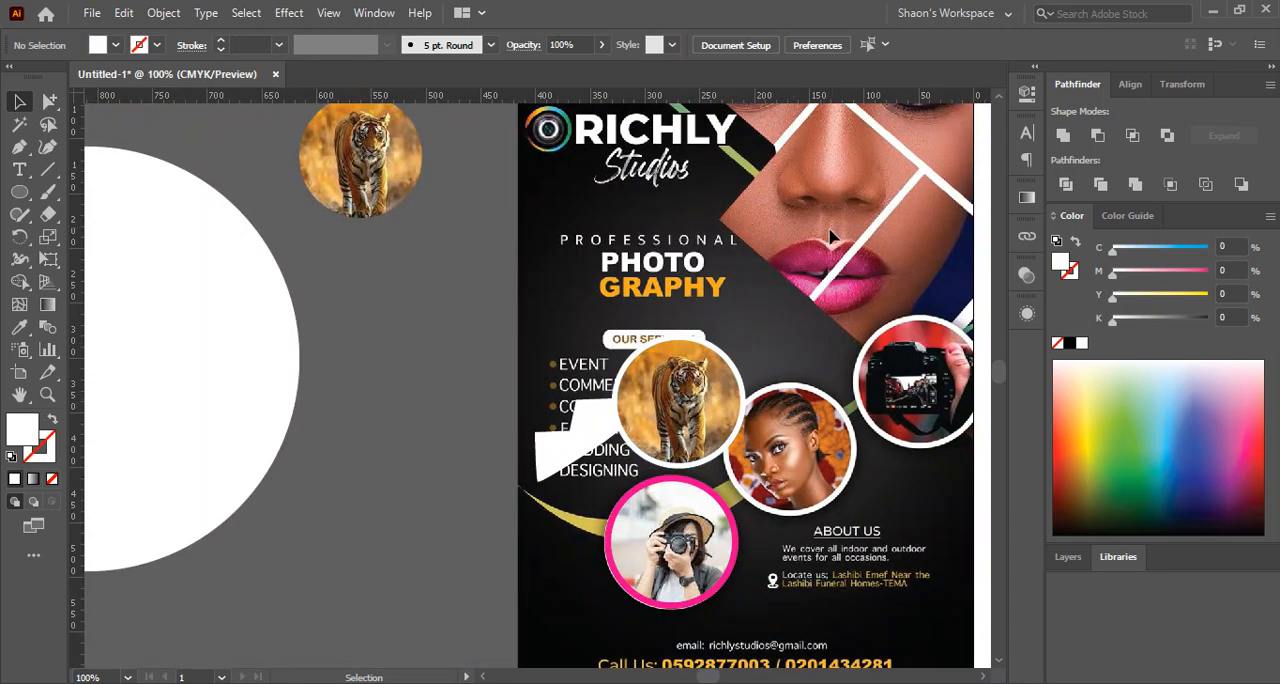
left_click_drag(821, 222, 626, 420)
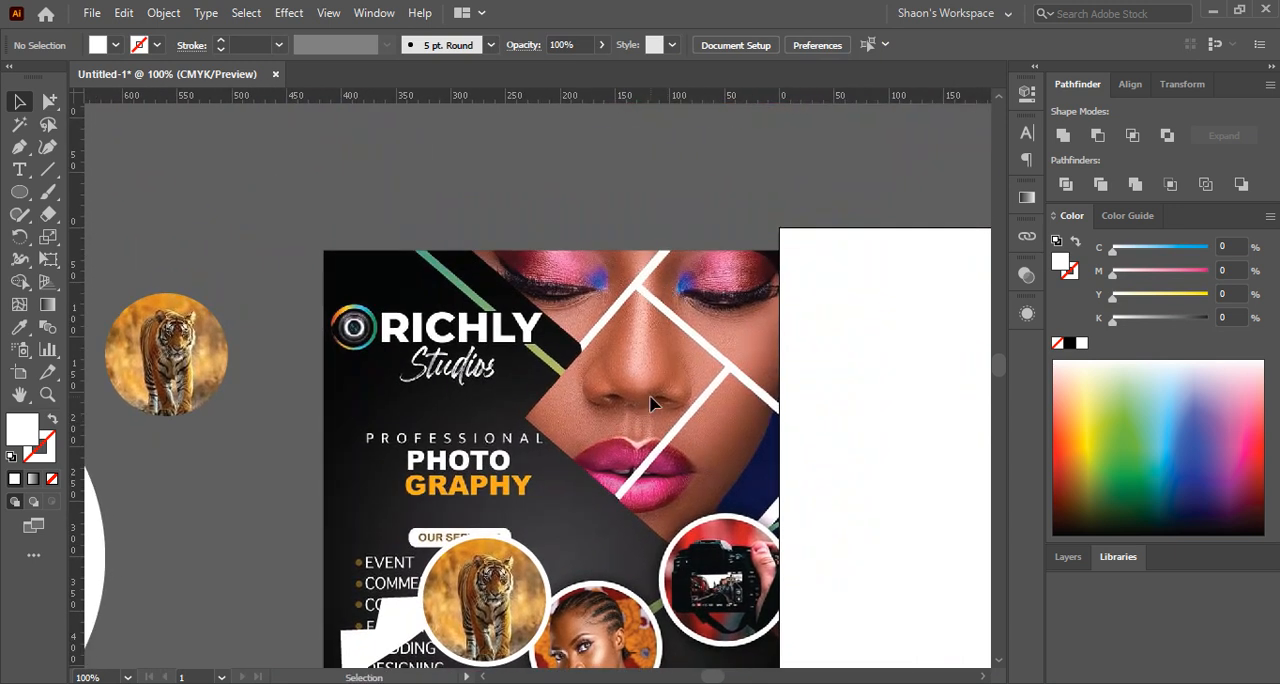
scroll(697, 371, "up", 1)
scroll(697, 371, "down", 1)
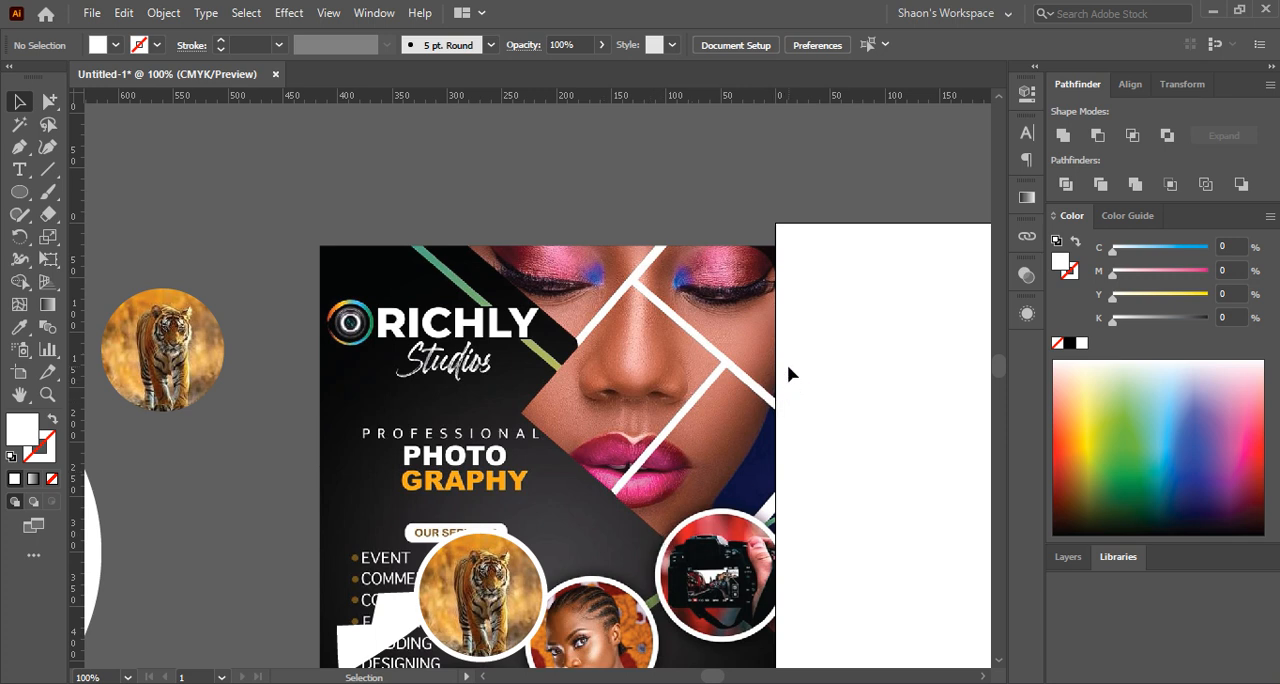
scroll(660, 362, "down", 1)
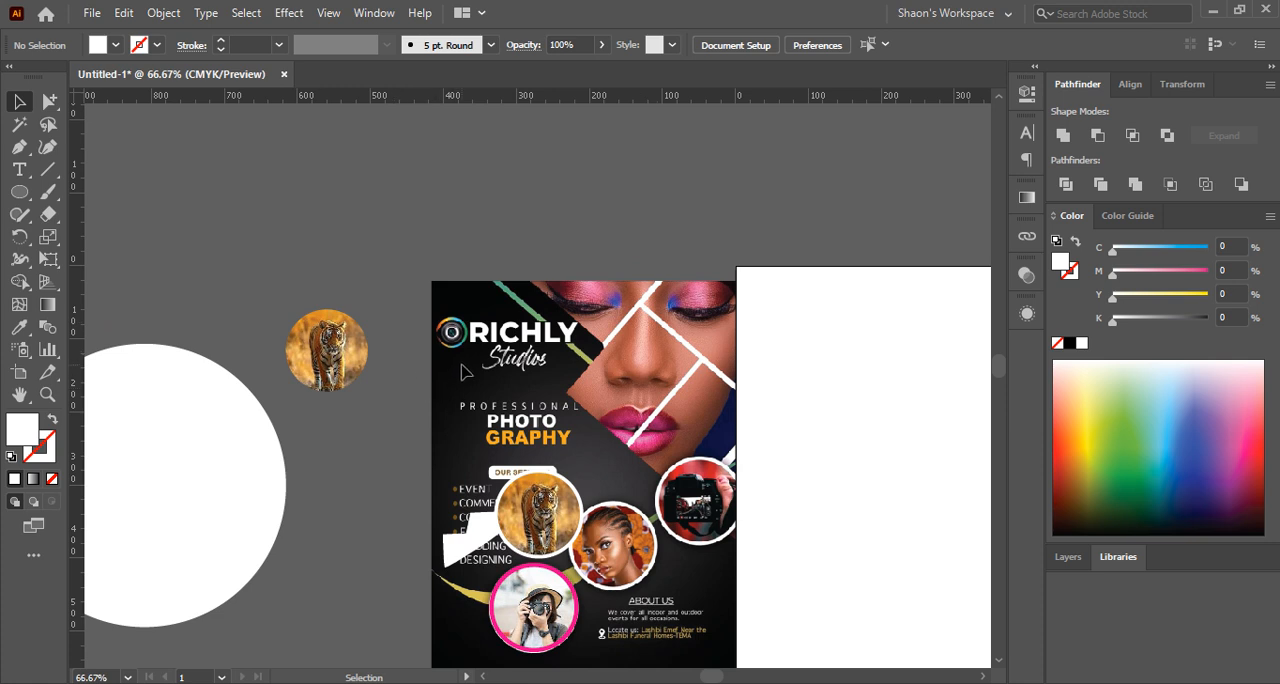
Release the clipping mask on the tiger photo copy on the pasteboard and clear the selection
key("space")
left_click_drag(484, 372, 550, 299)
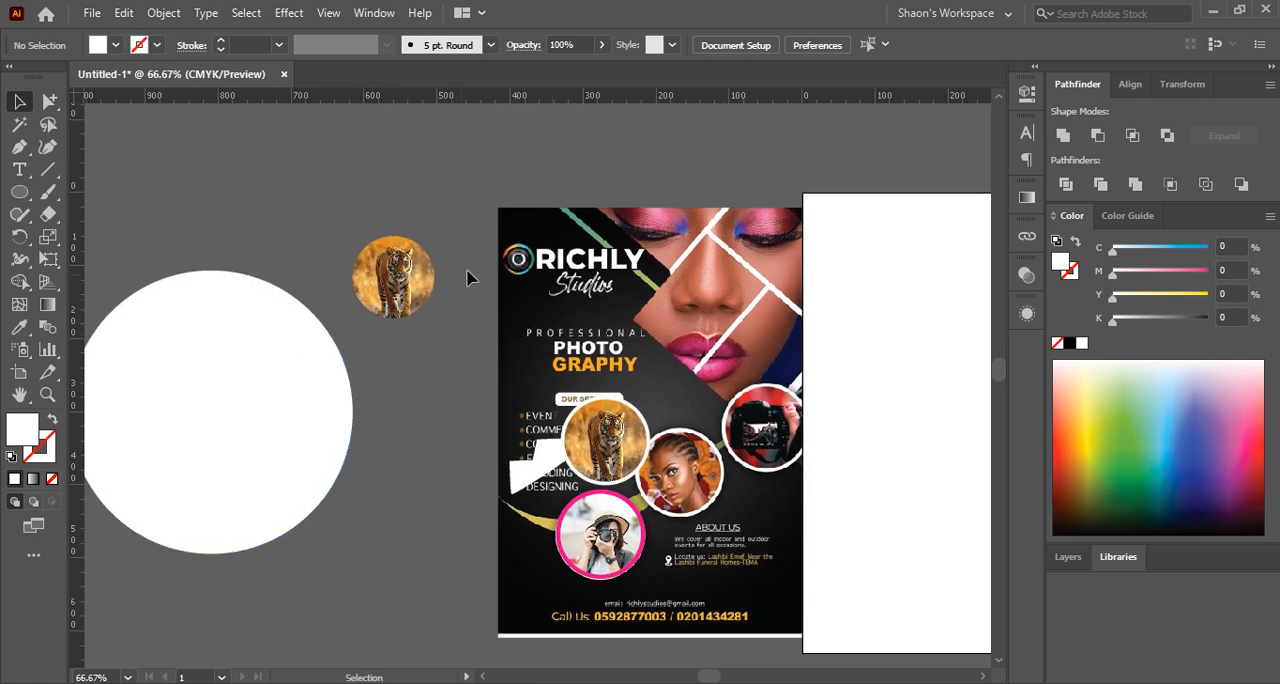
left_click(370, 283)
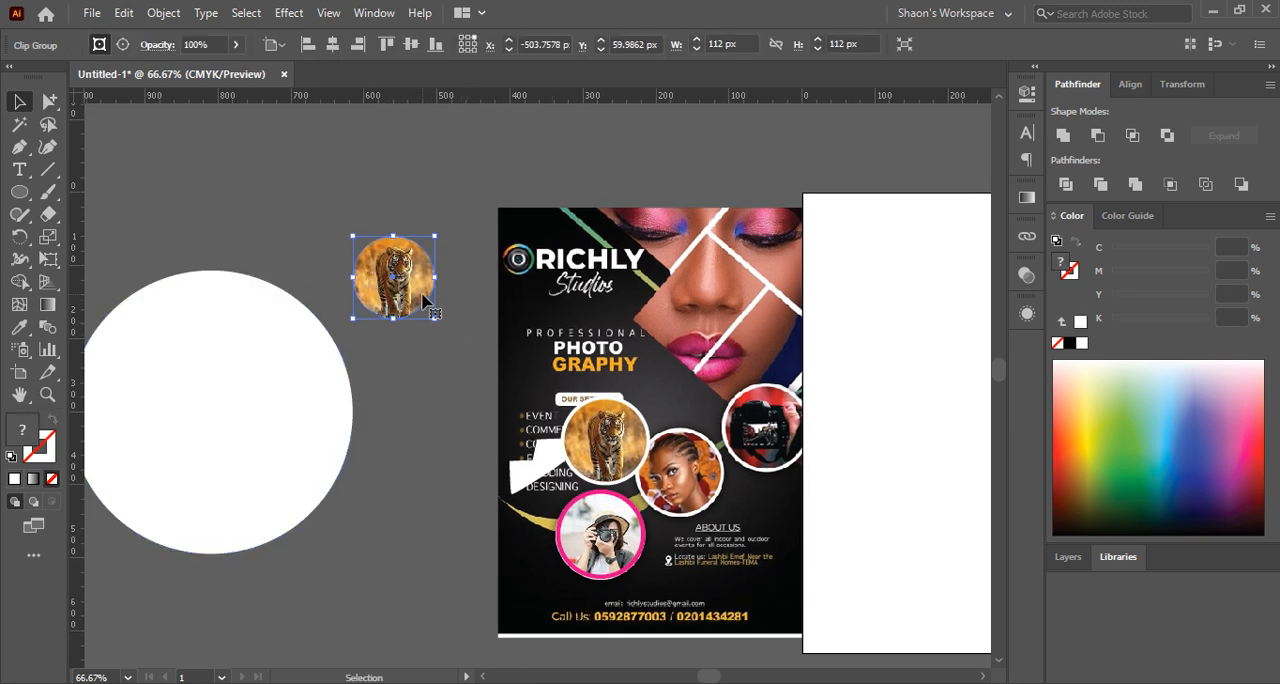
left_click(388, 428)
left_click(397, 285)
right_click(397, 287)
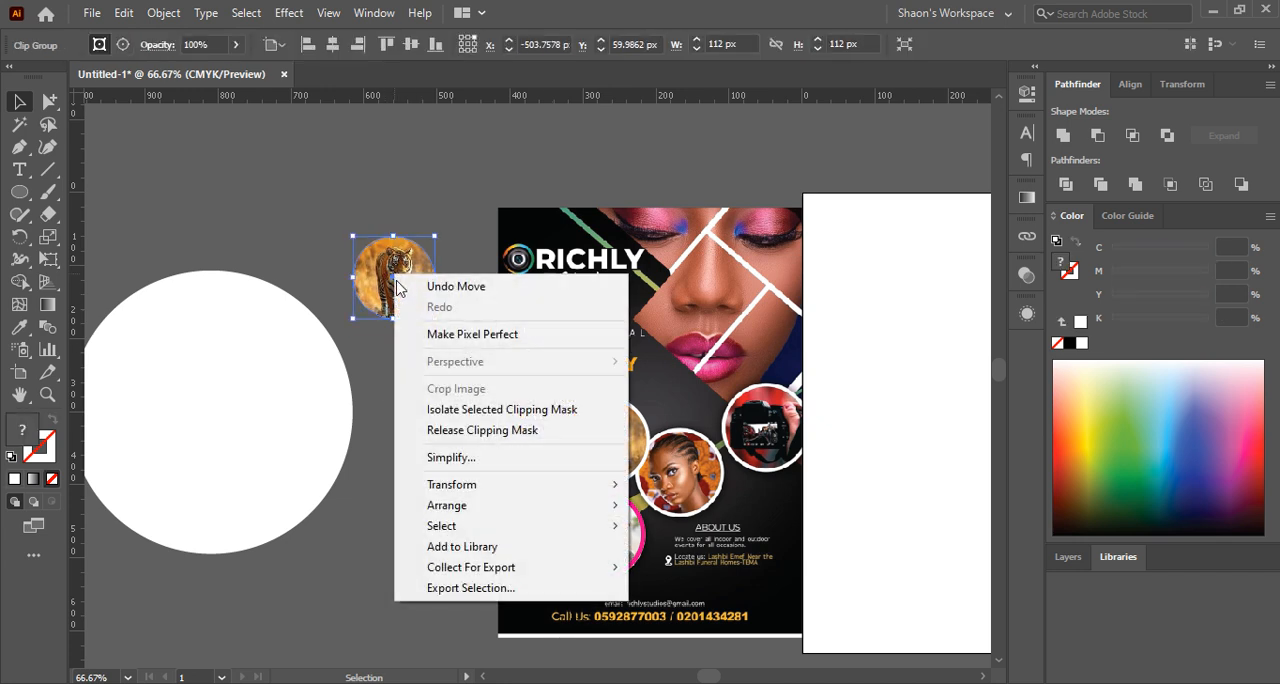
left_click(520, 444)
left_click(428, 423)
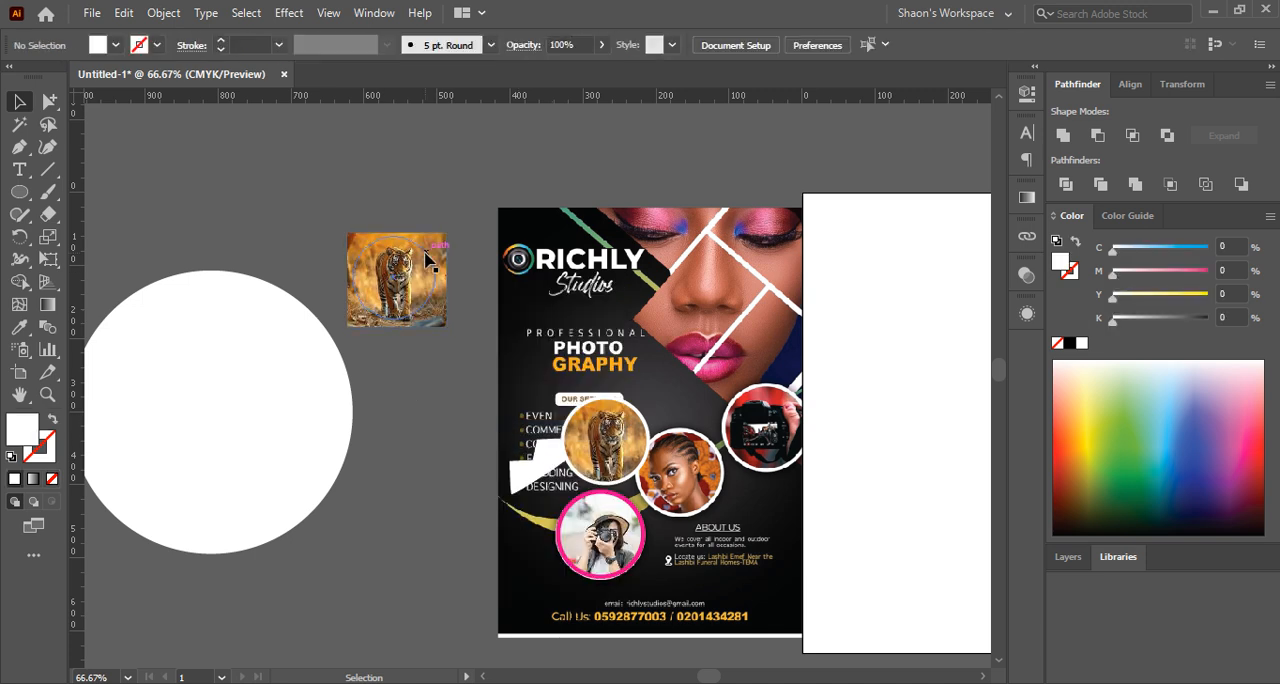
Move the released circle outline off the tiger photo, and enlarge the photo to about 467 by 442 px behind the large white circle
left_click_drag(428, 260, 452, 413)
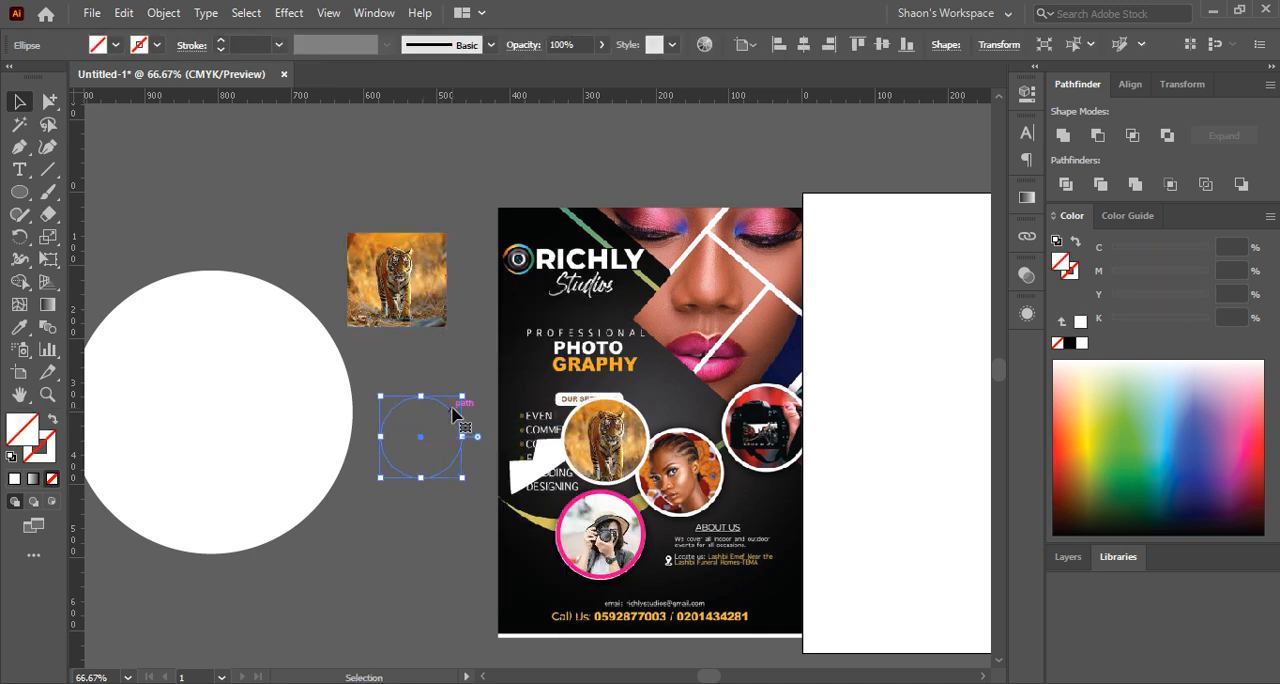
left_click(411, 340)
left_click_drag(398, 277, 195, 285)
left_click_drag(176, 336, 260, 615)
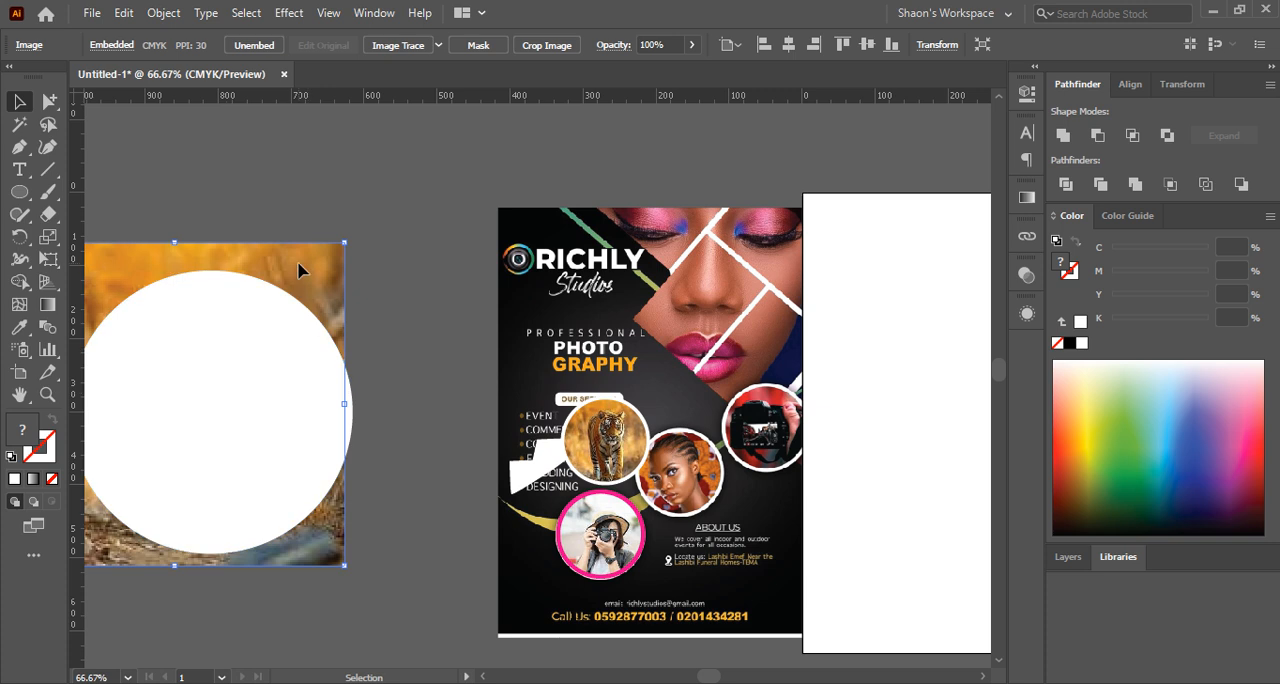
left_click_drag(298, 263, 328, 265)
left_click(275, 193)
left_click_drag(246, 205, 421, 212)
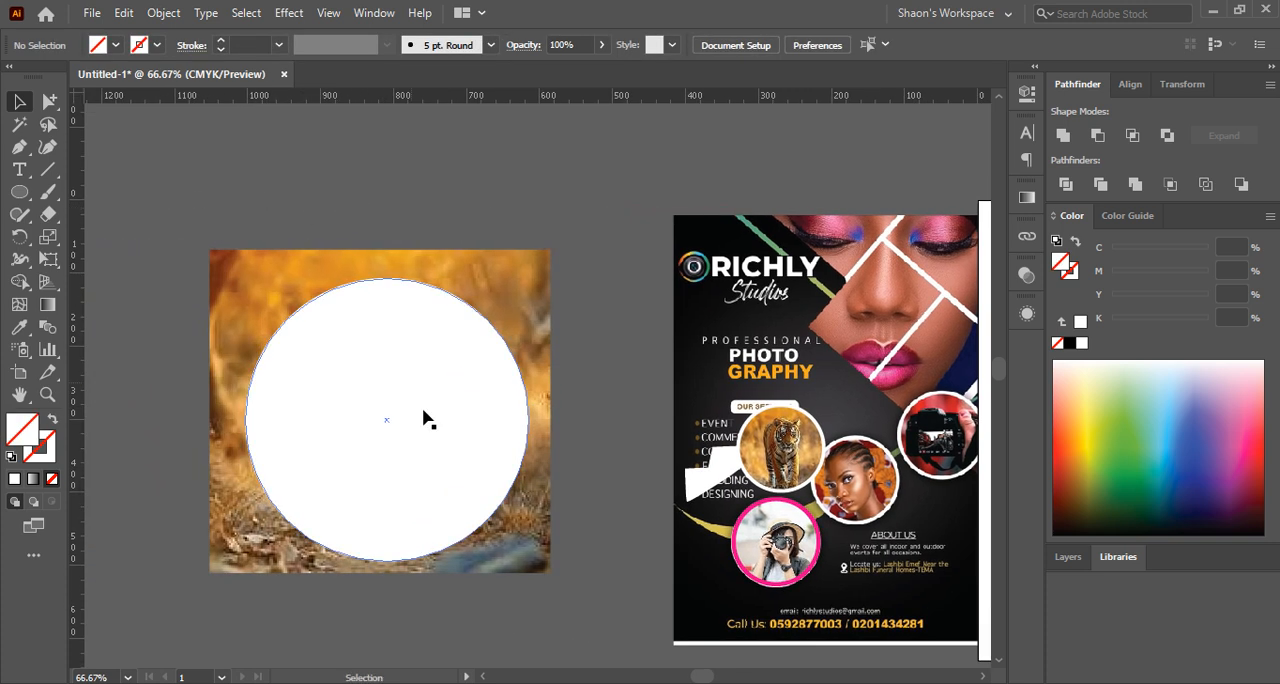
Make a clipping mask from the large white circle and the enlarged tiger photo, and deselect the result
left_click(423, 419)
left_click(300, 185)
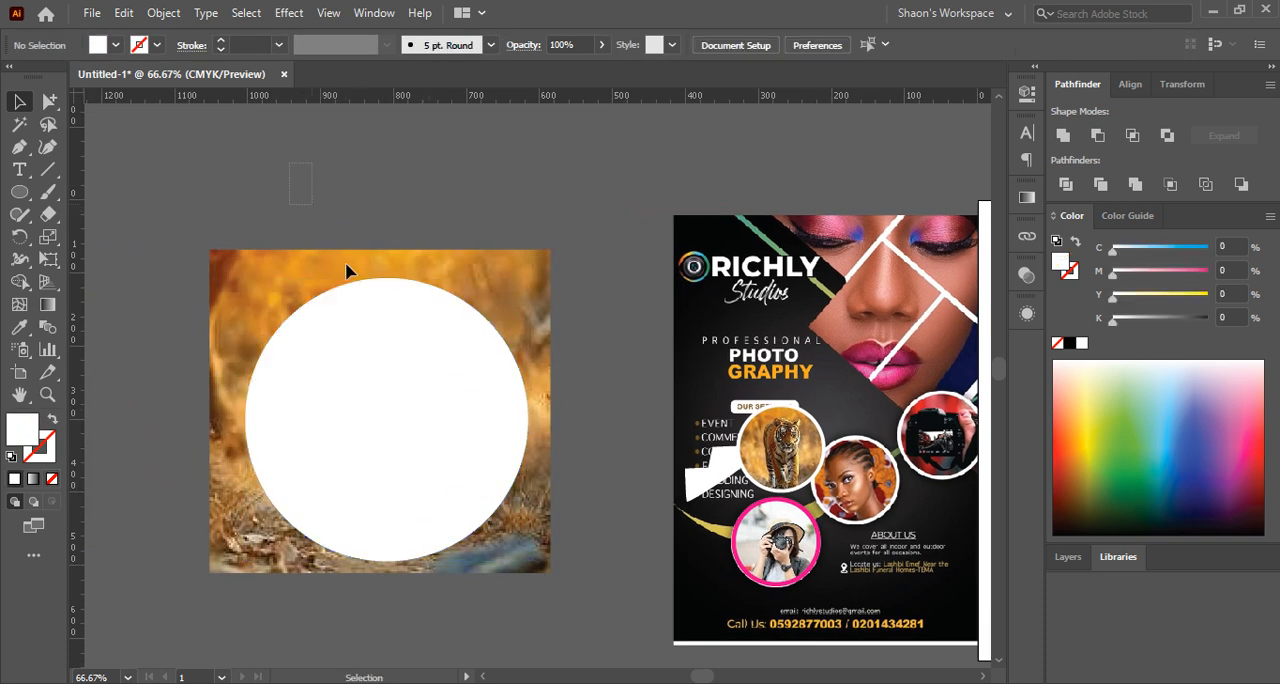
key("ctrl+a")
right_click(408, 376)
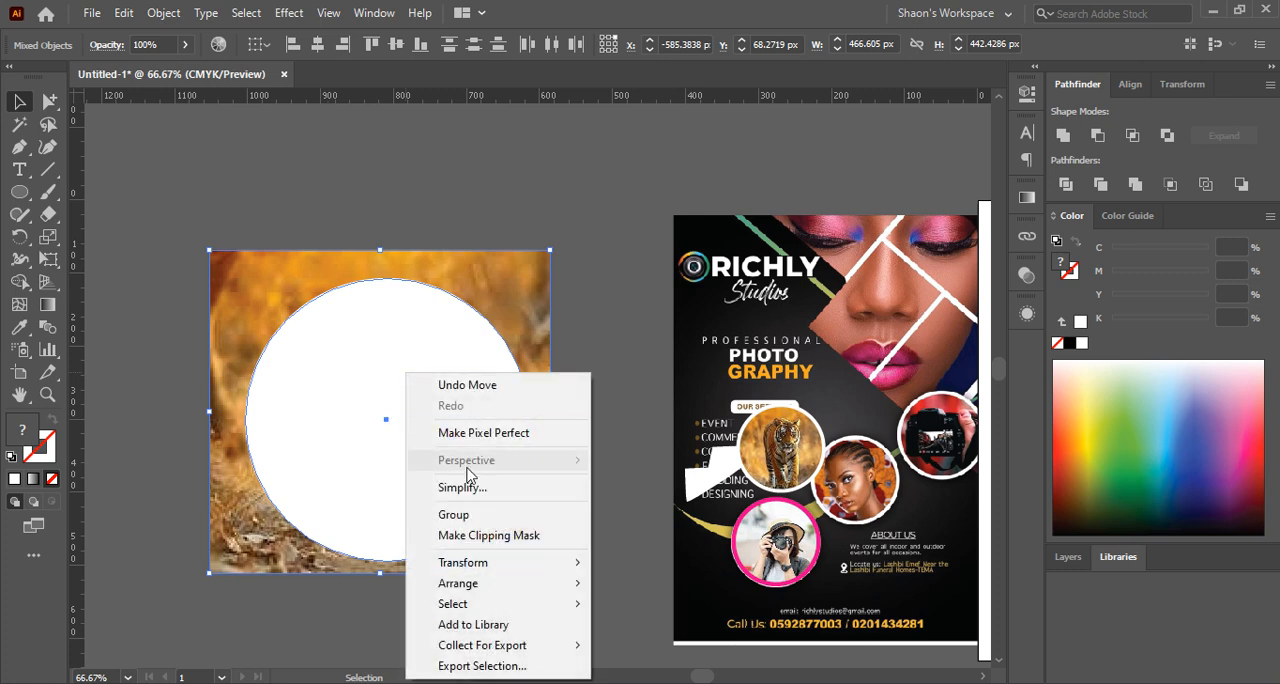
left_click(494, 535)
left_click(550, 500)
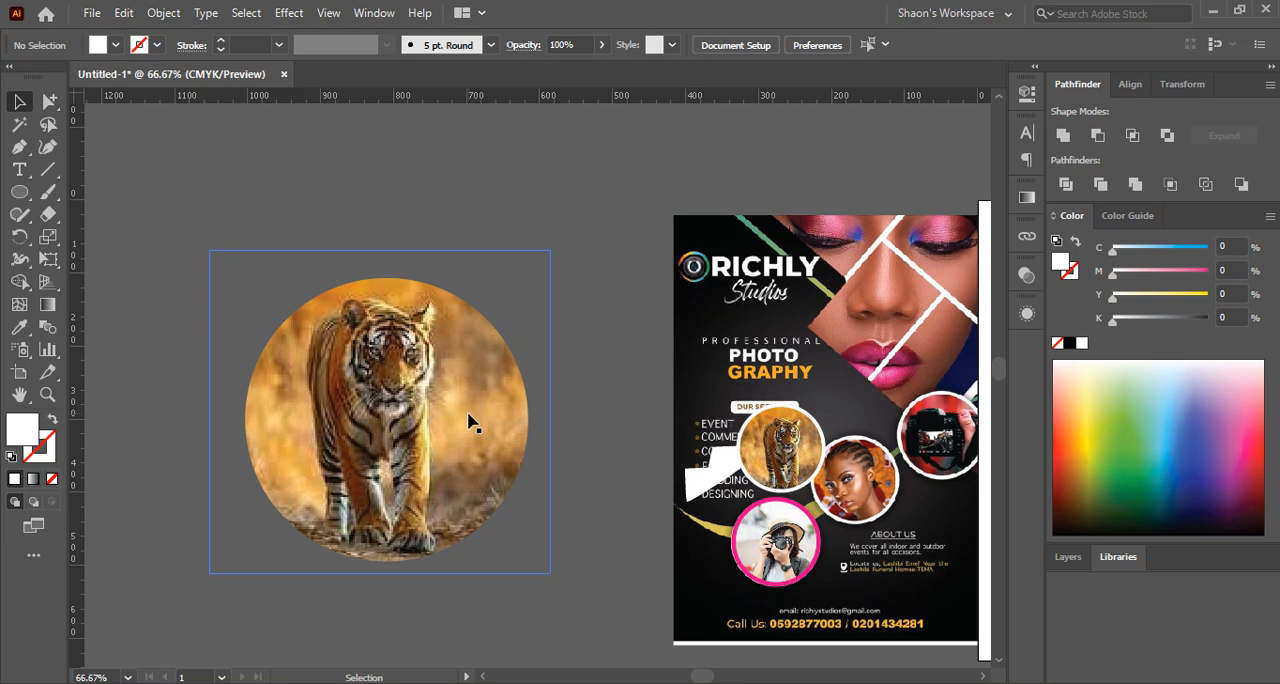
left_click(162, 13)
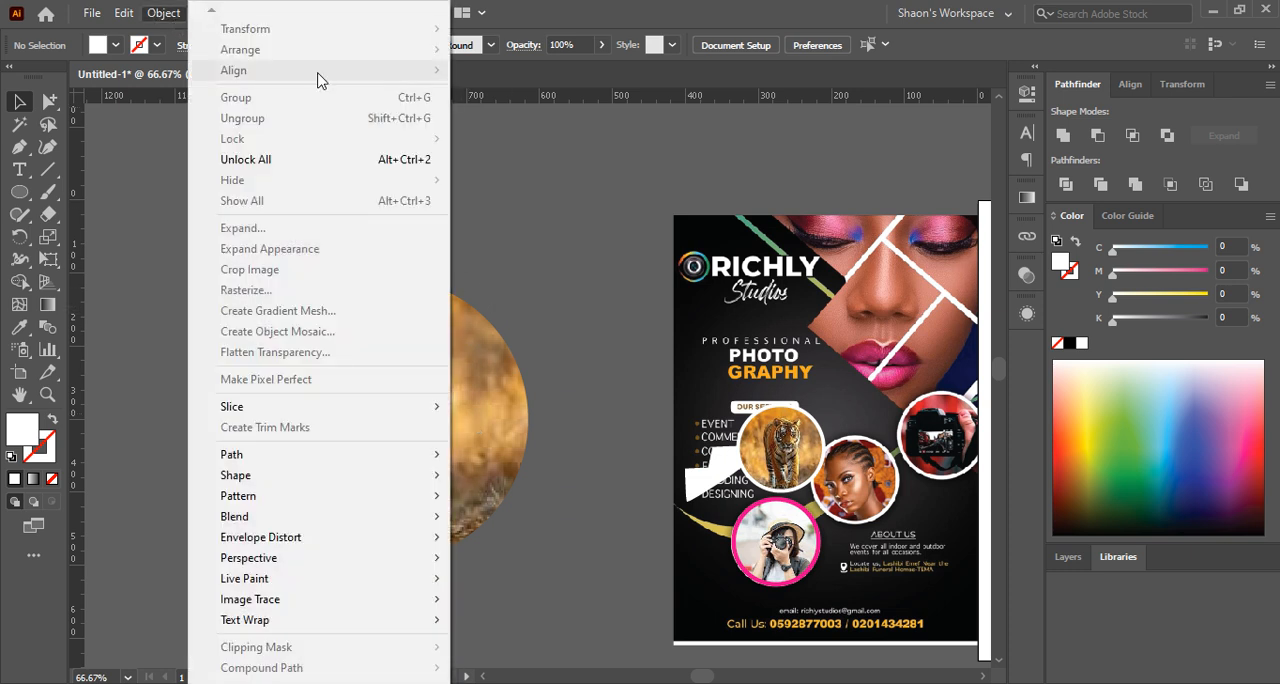
left_click(612, 262)
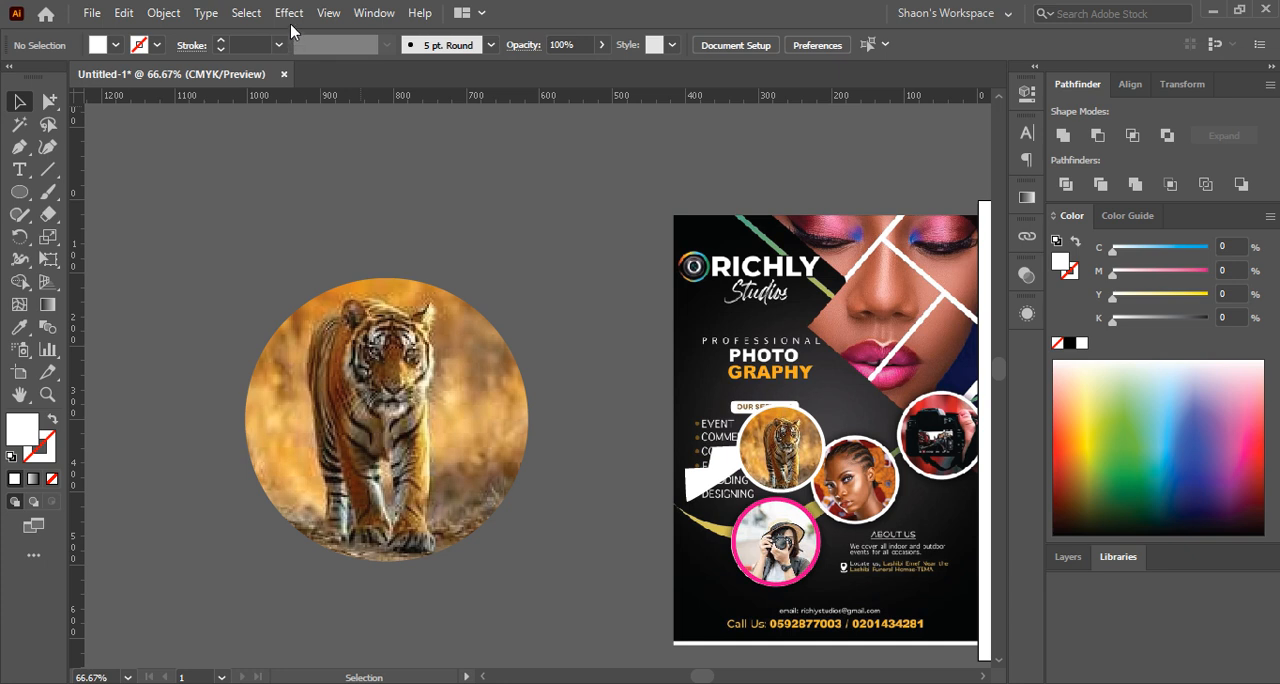
left_click(289, 13)
left_click(525, 372)
Release the large tiger photo's clipping mask and fill the freed circle with white again
left_click(440, 440)
right_click(410, 456)
left_click(482, 261)
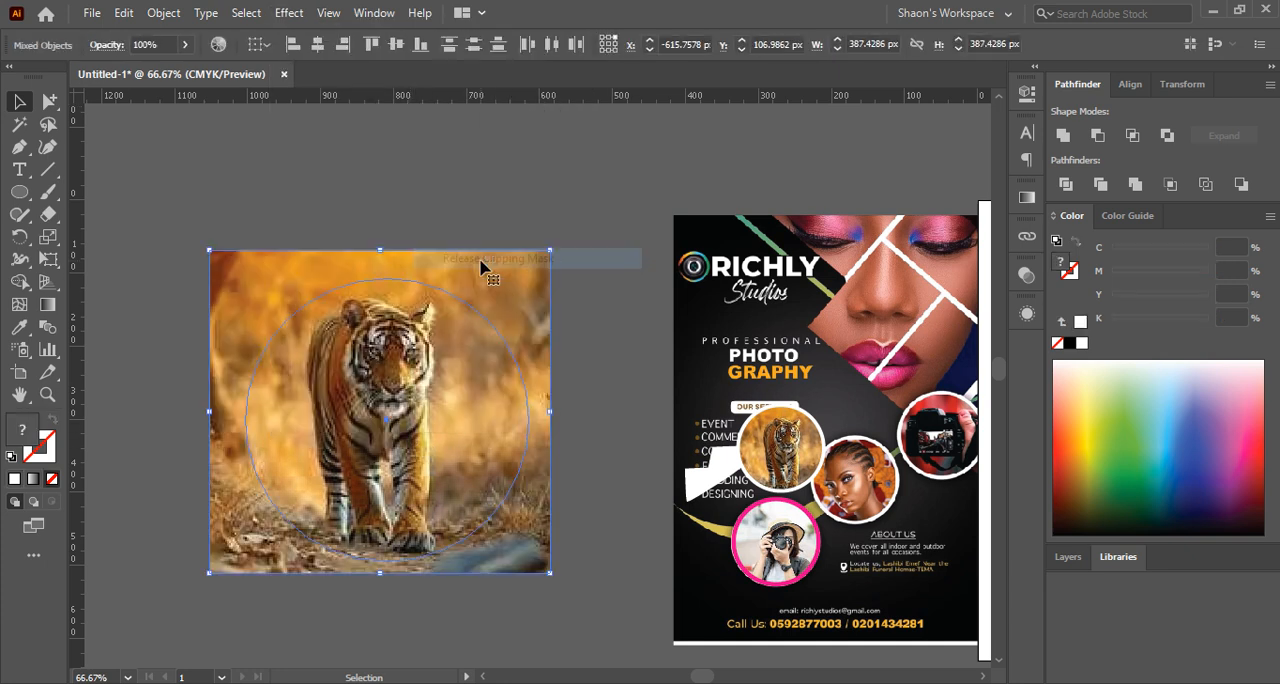
left_click(414, 203)
left_click(412, 282)
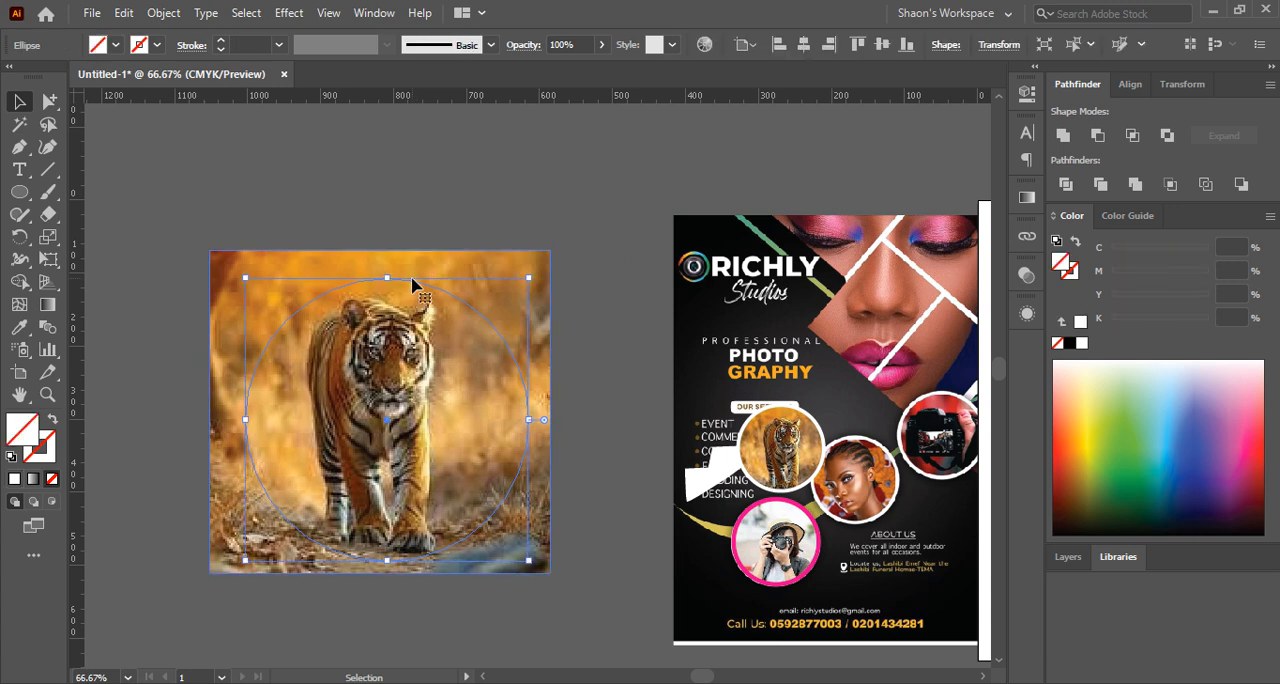
left_click(14, 479)
left_click(277, 181)
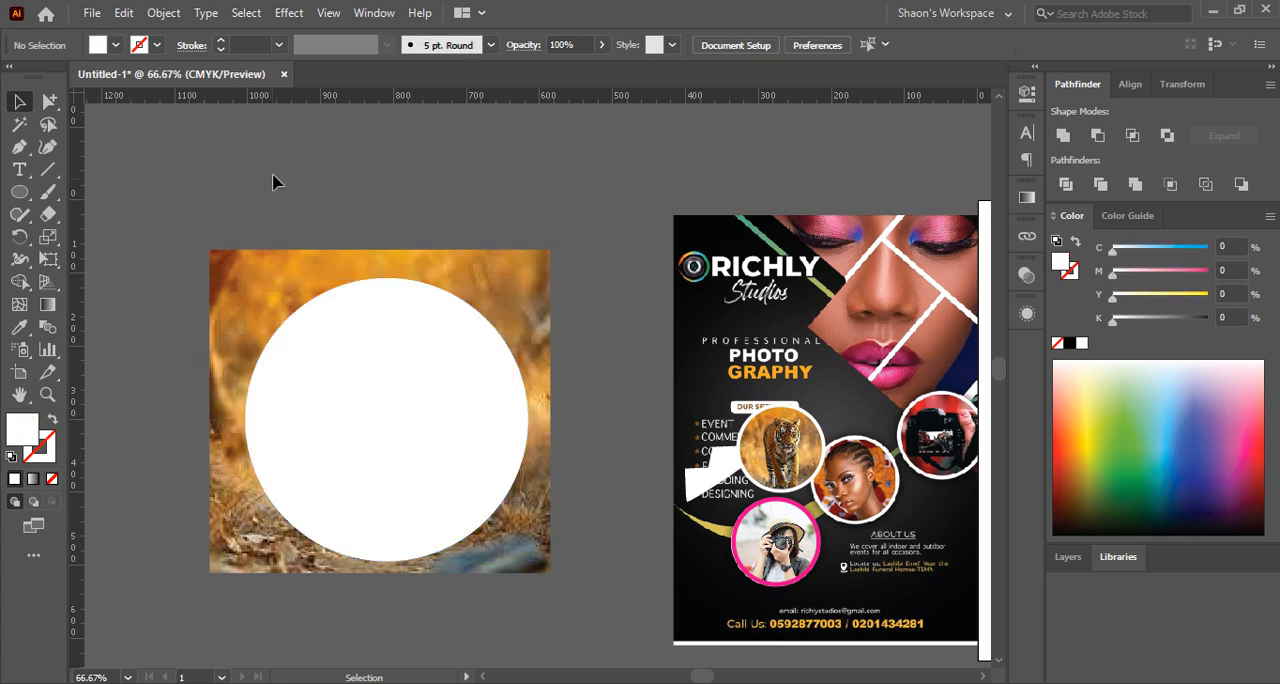
left_click_drag(277, 181, 463, 434)
left_click(163, 13)
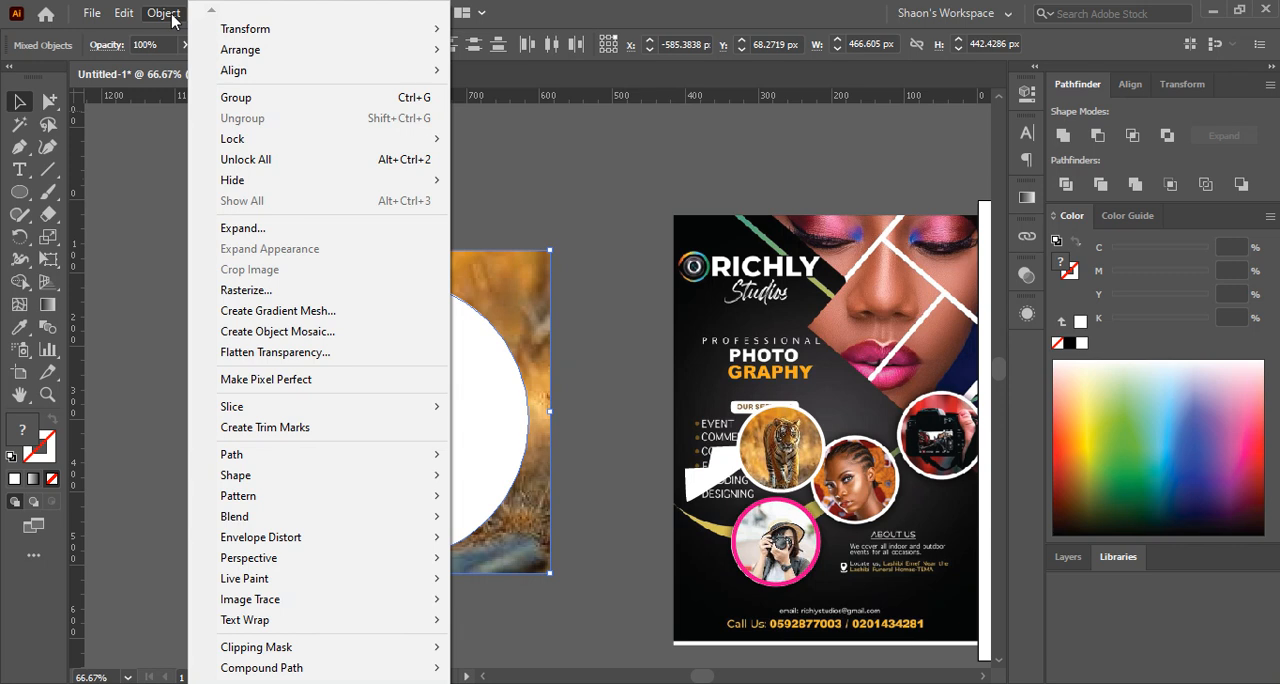
mouse_move(207, 20)
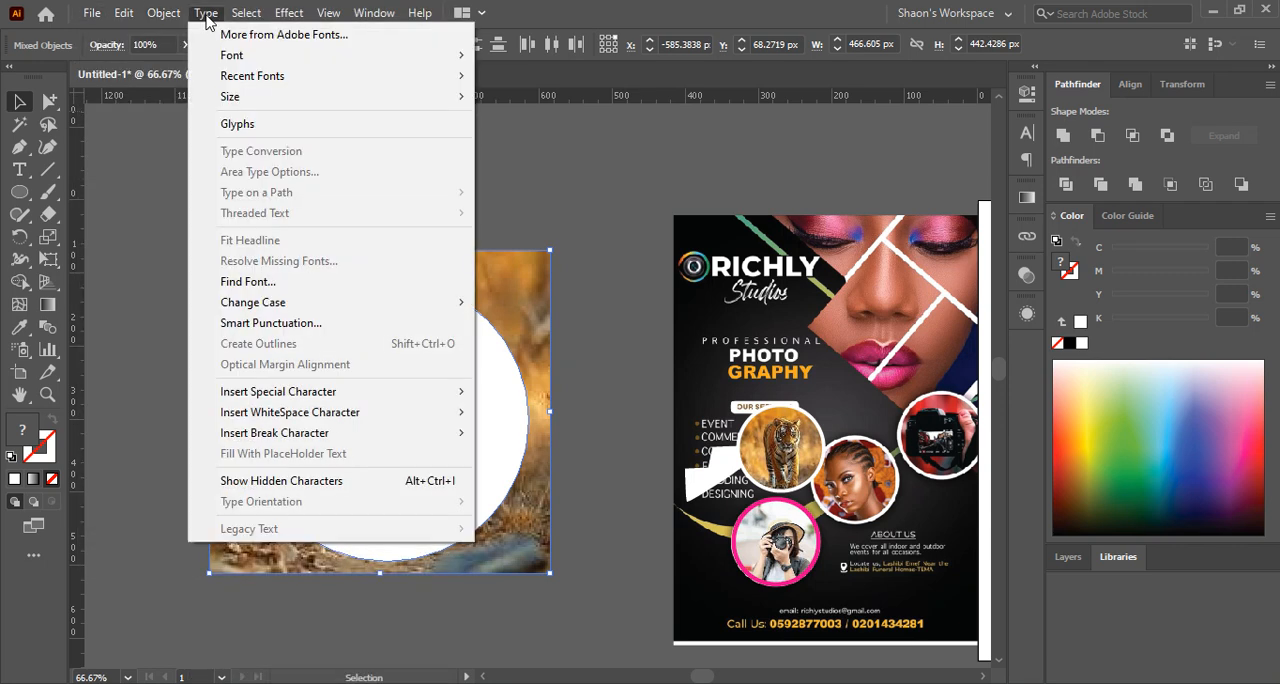
mouse_move(281, 20)
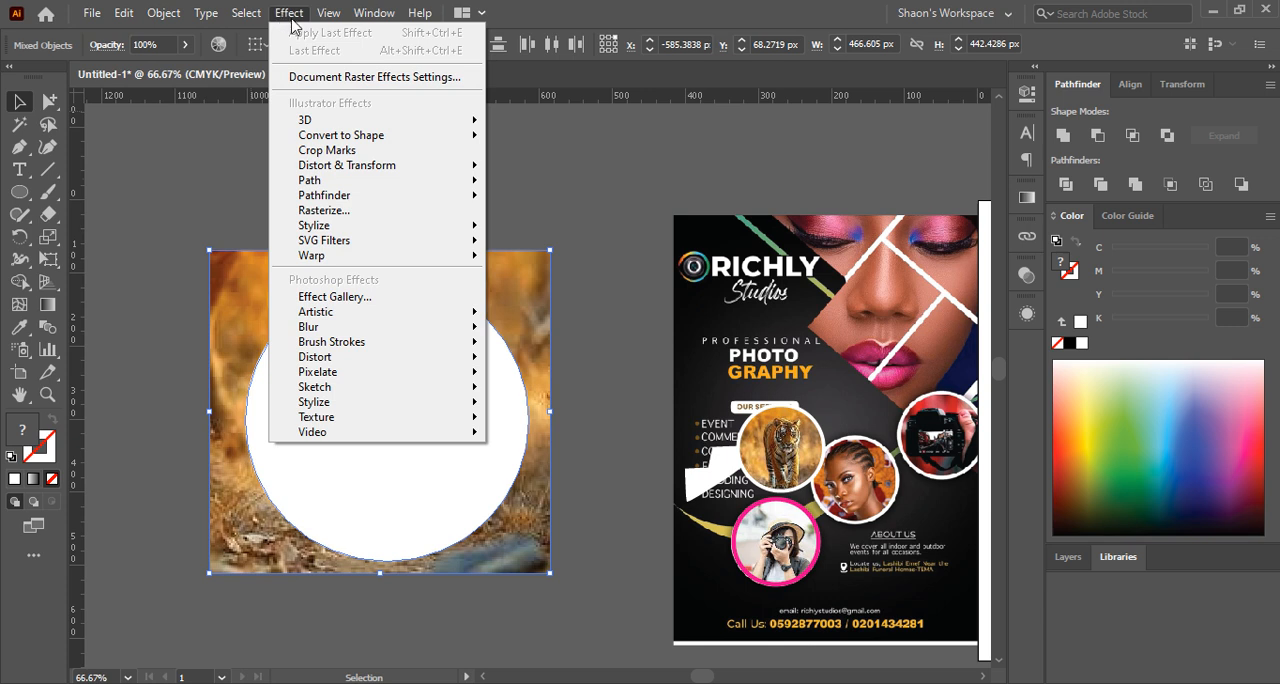
mouse_move(122, 13)
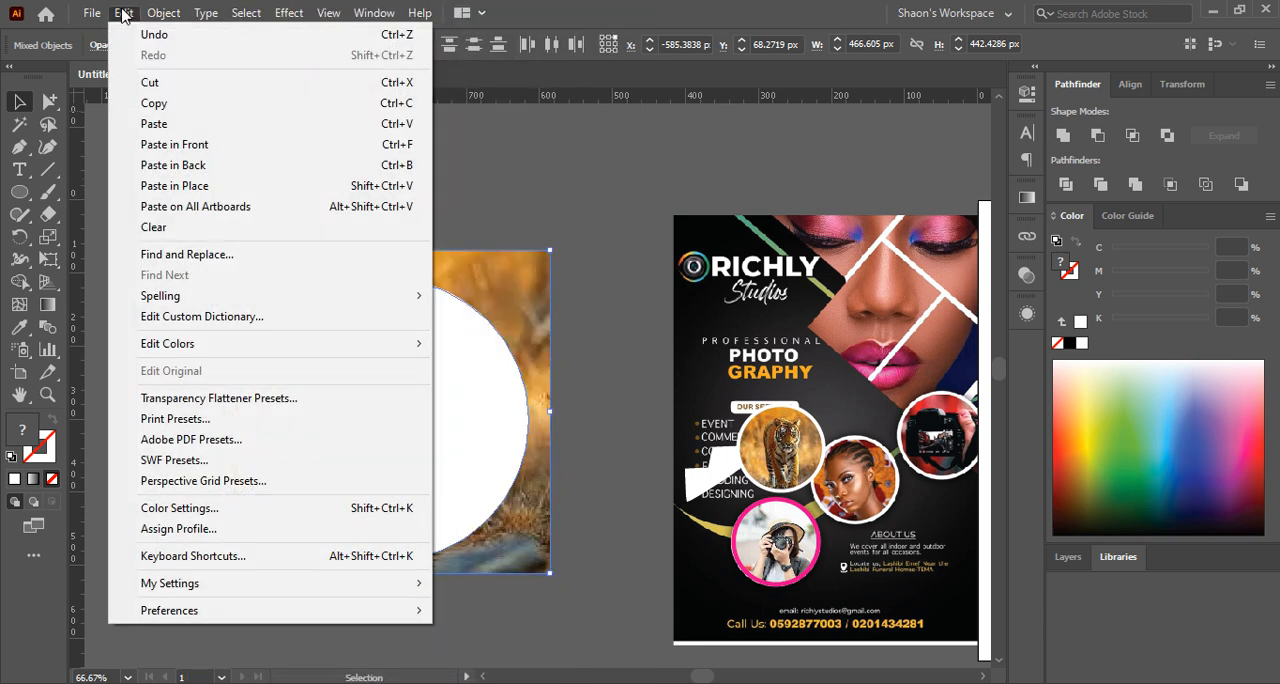
mouse_move(163, 13)
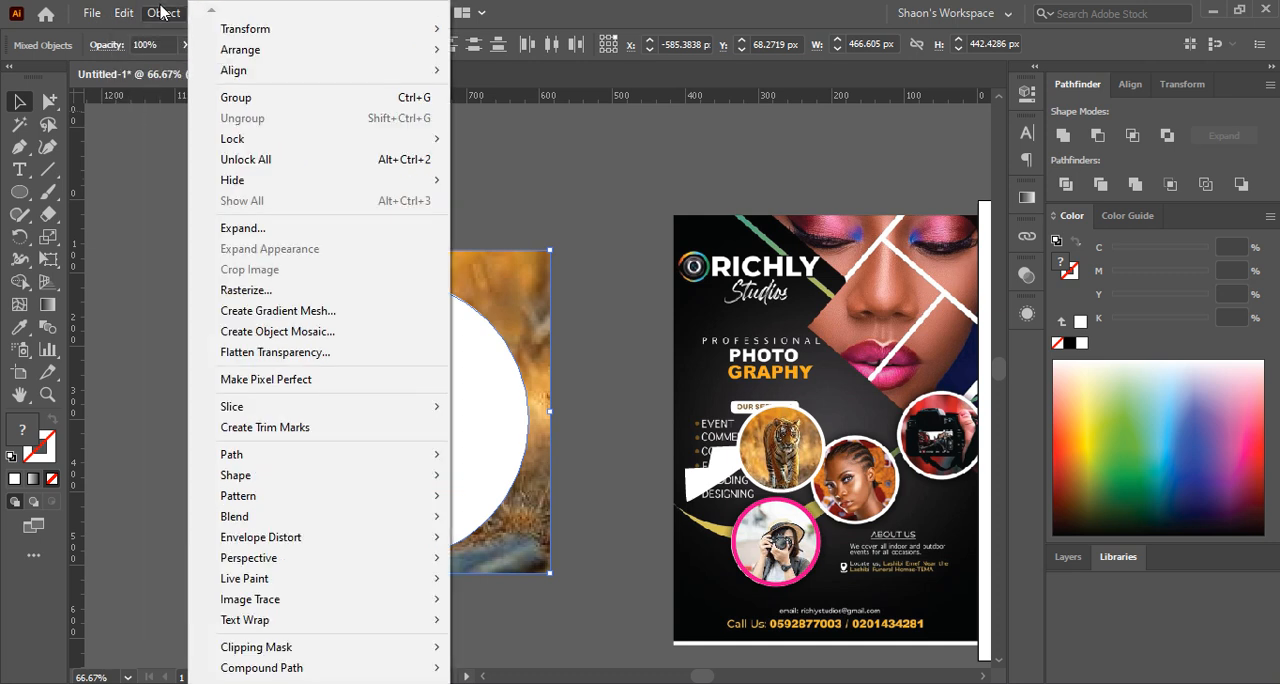
mouse_move(335, 656)
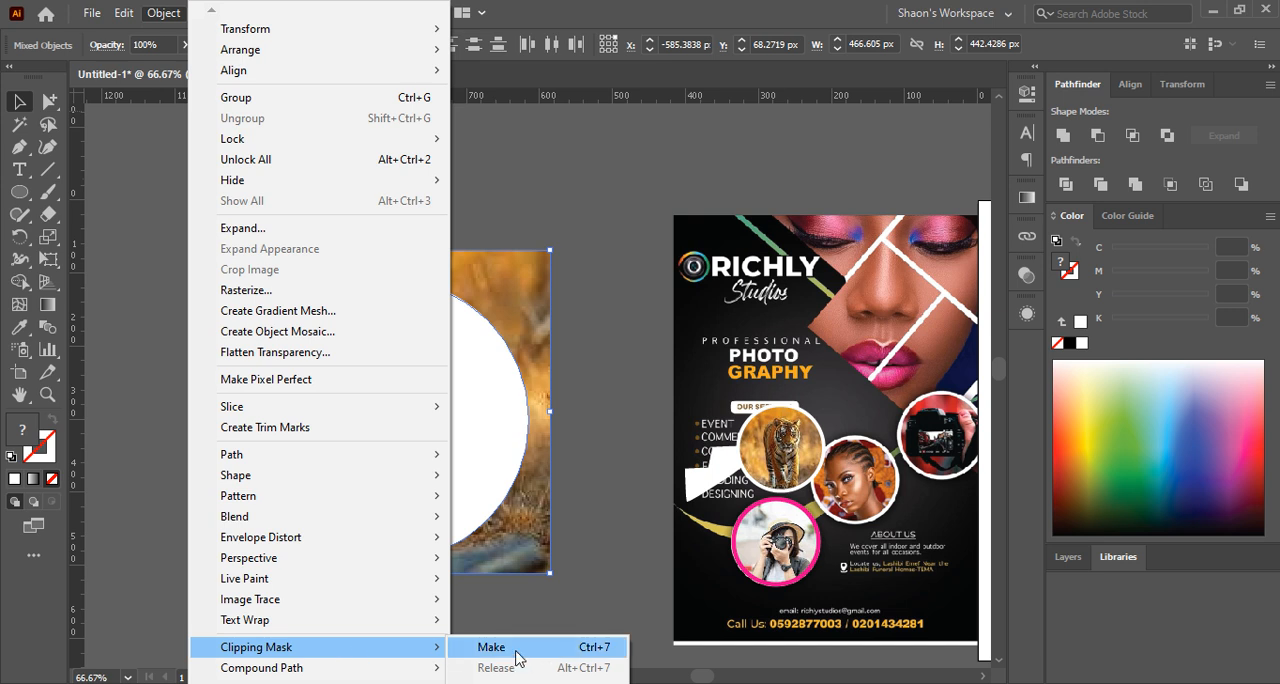
left_click(578, 351)
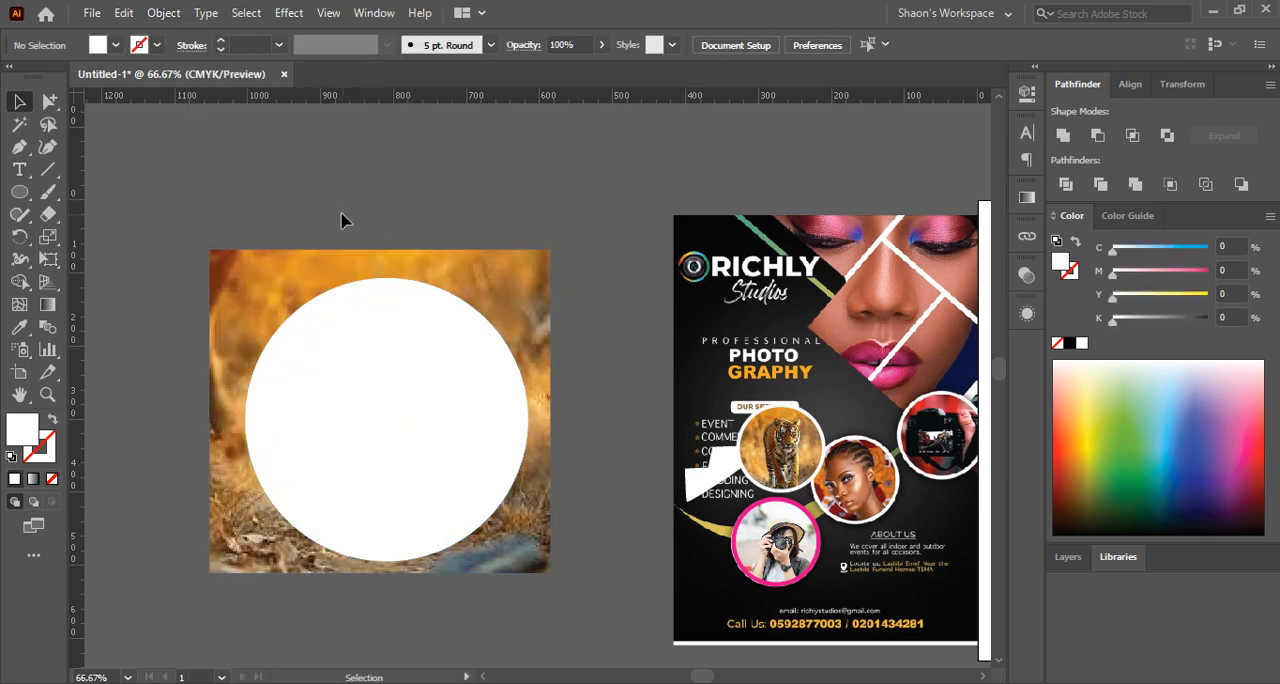
left_click_drag(280, 177, 555, 522)
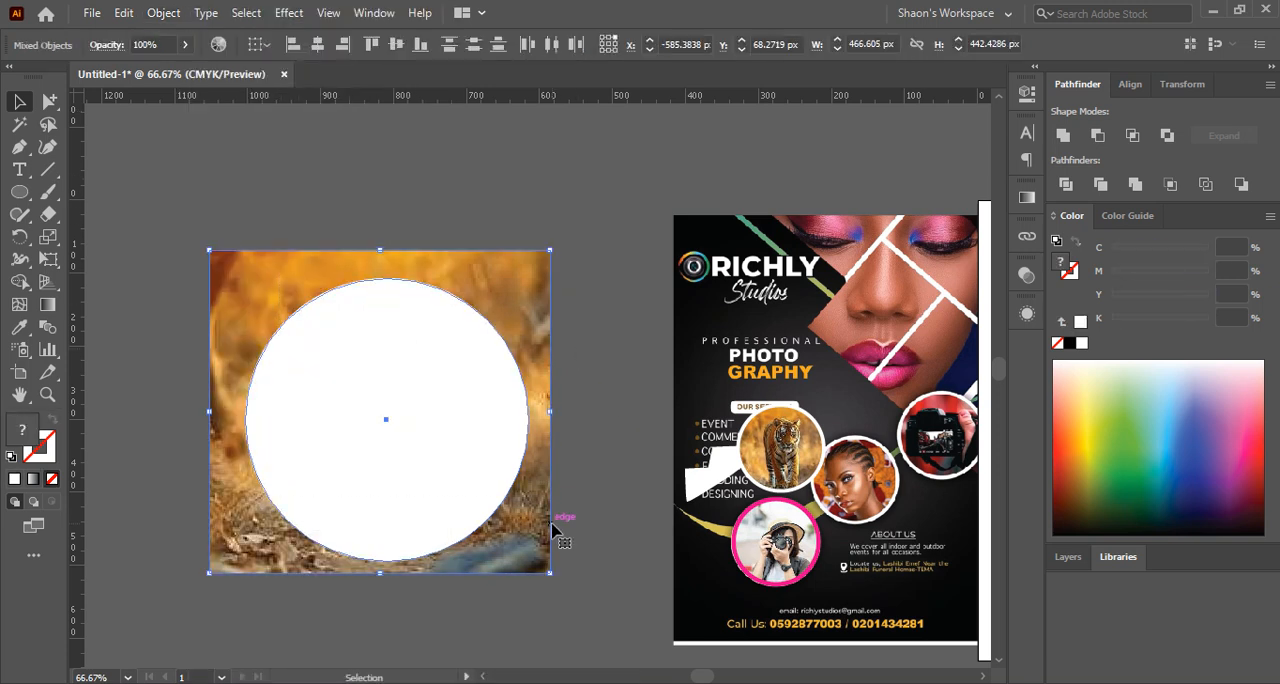
left_click(603, 434)
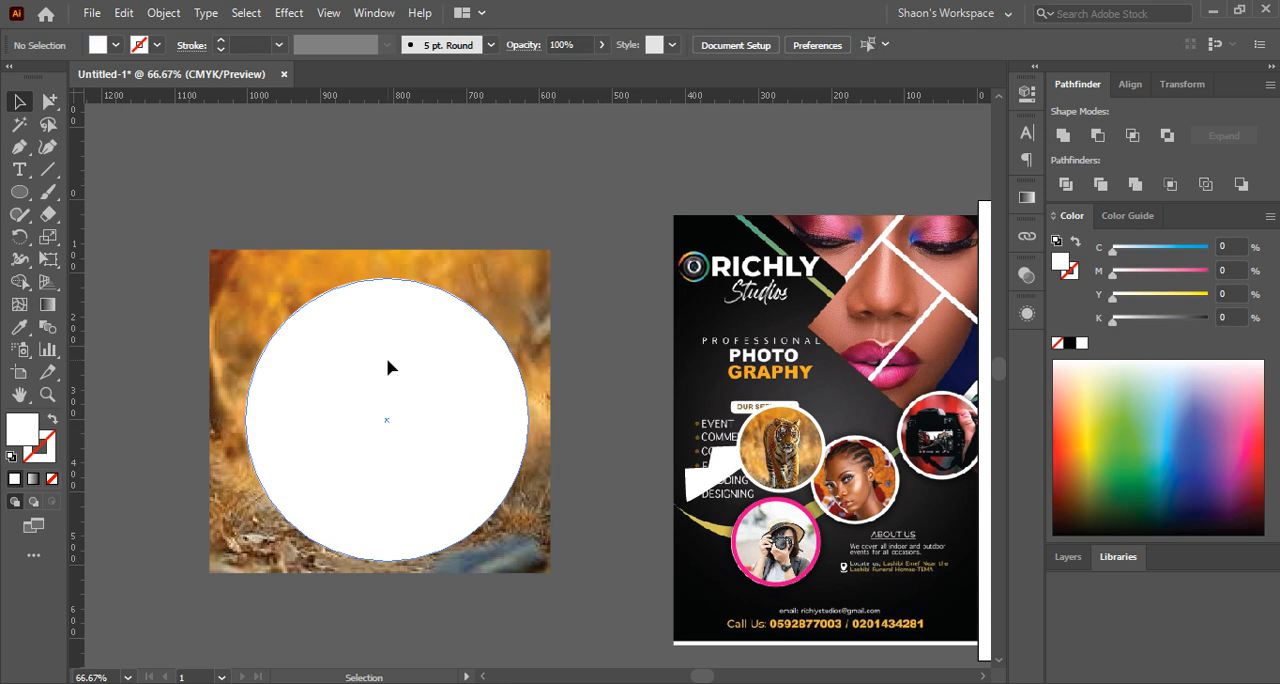
left_click(389, 366)
left_click(223, 296)
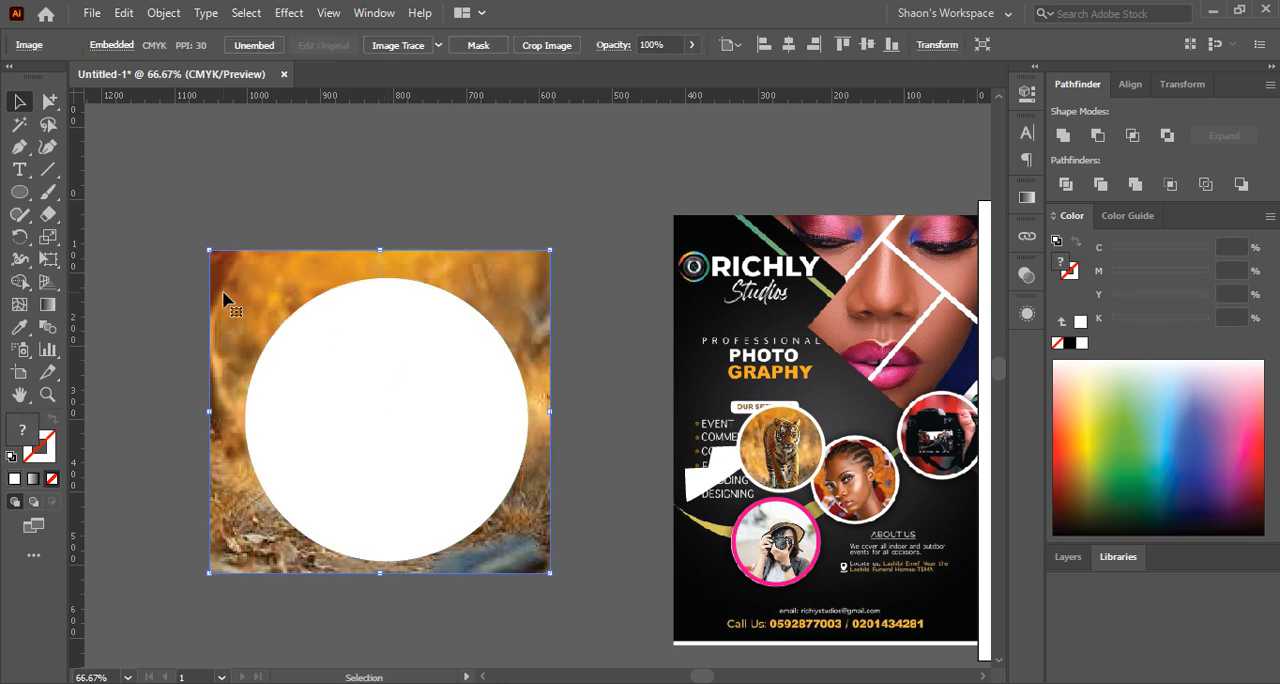
left_click(277, 197)
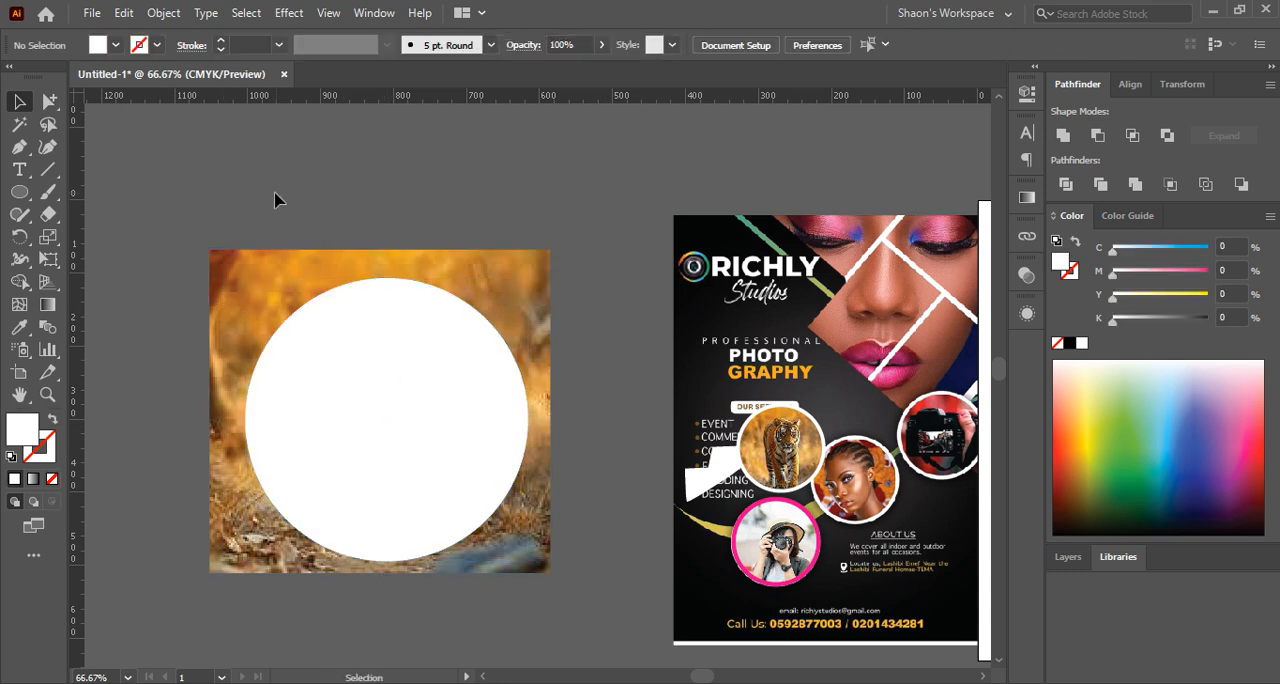
Make a clipping mask from the white circle and the tiger photo on the pasteboard, and deselect the result
left_click(279, 290)
left_click(378, 415, "shift")
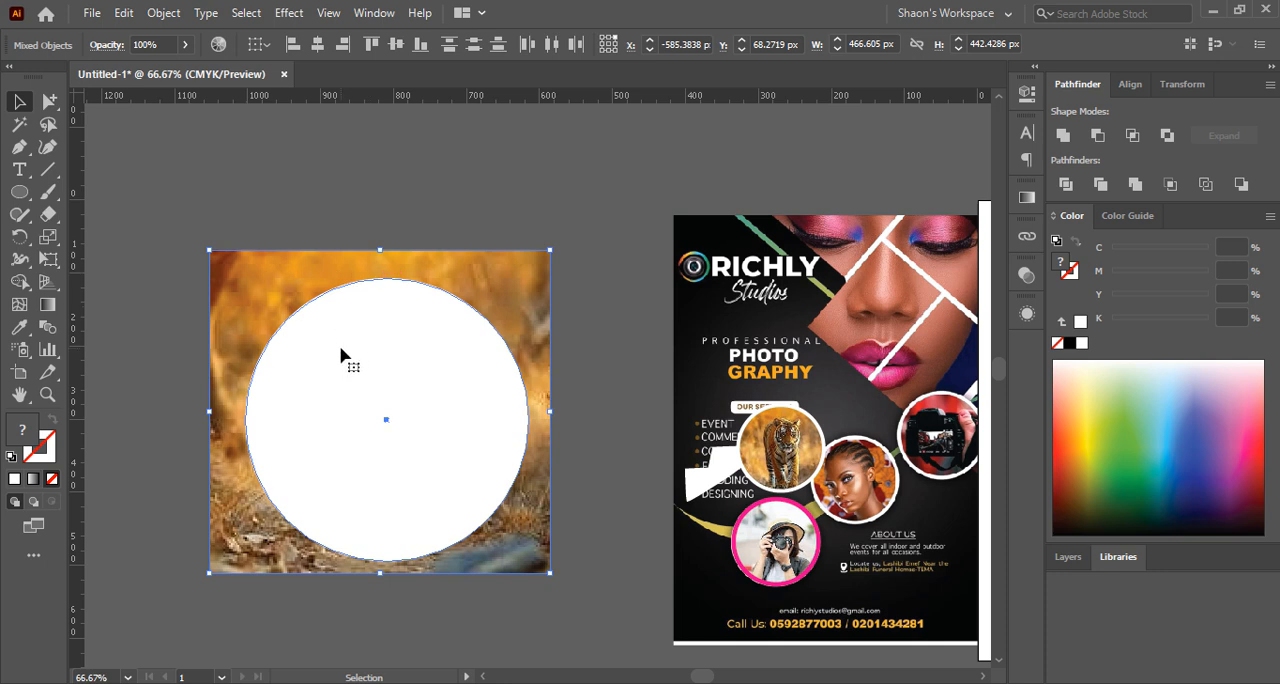
right_click(341, 356)
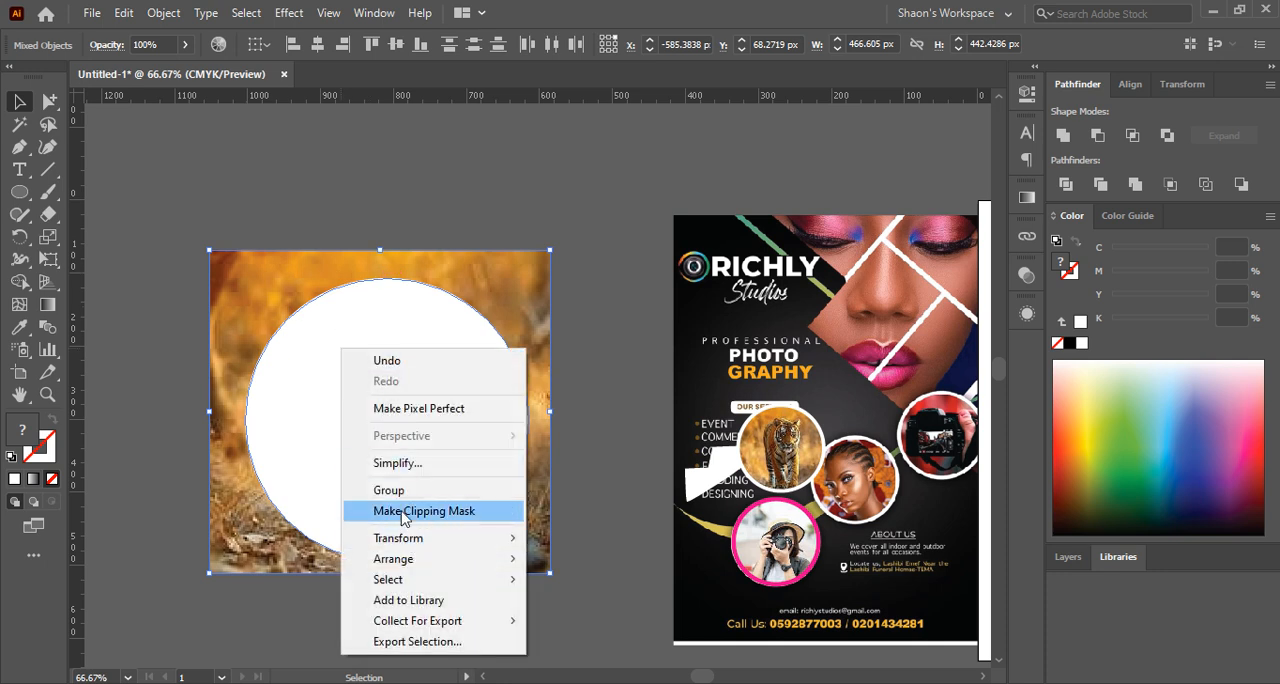
left_click(262, 434)
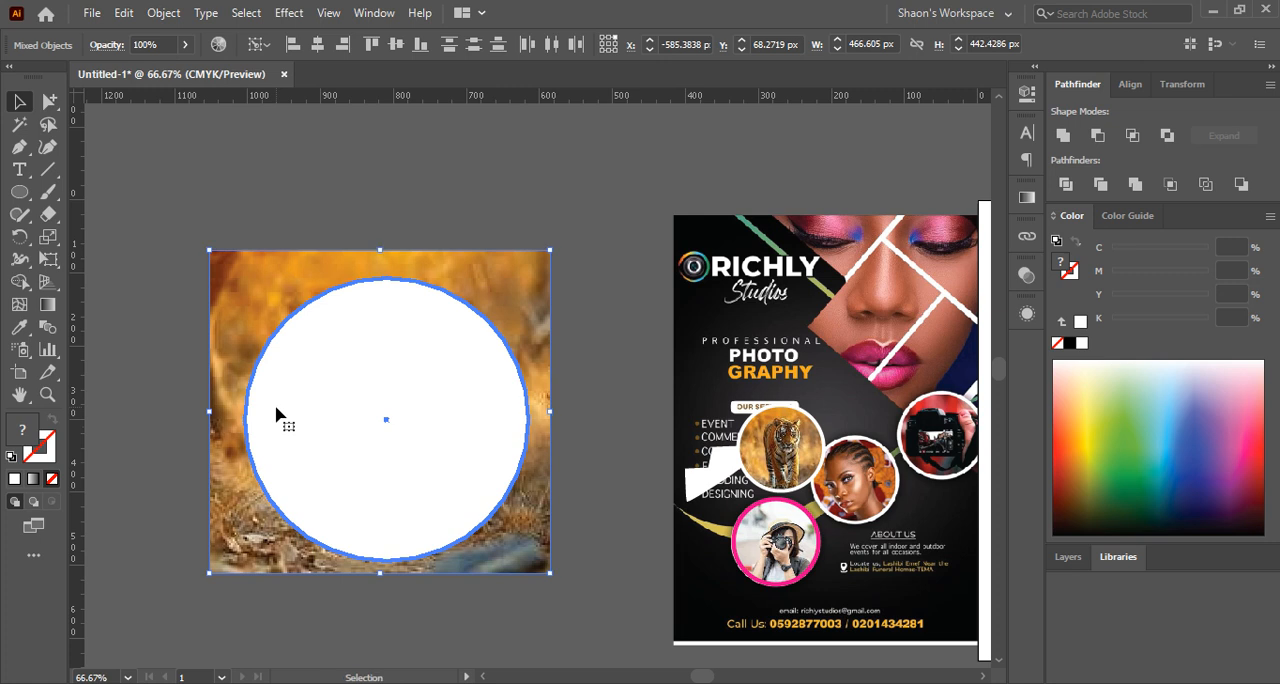
left_click(168, 12)
mouse_move(312, 655)
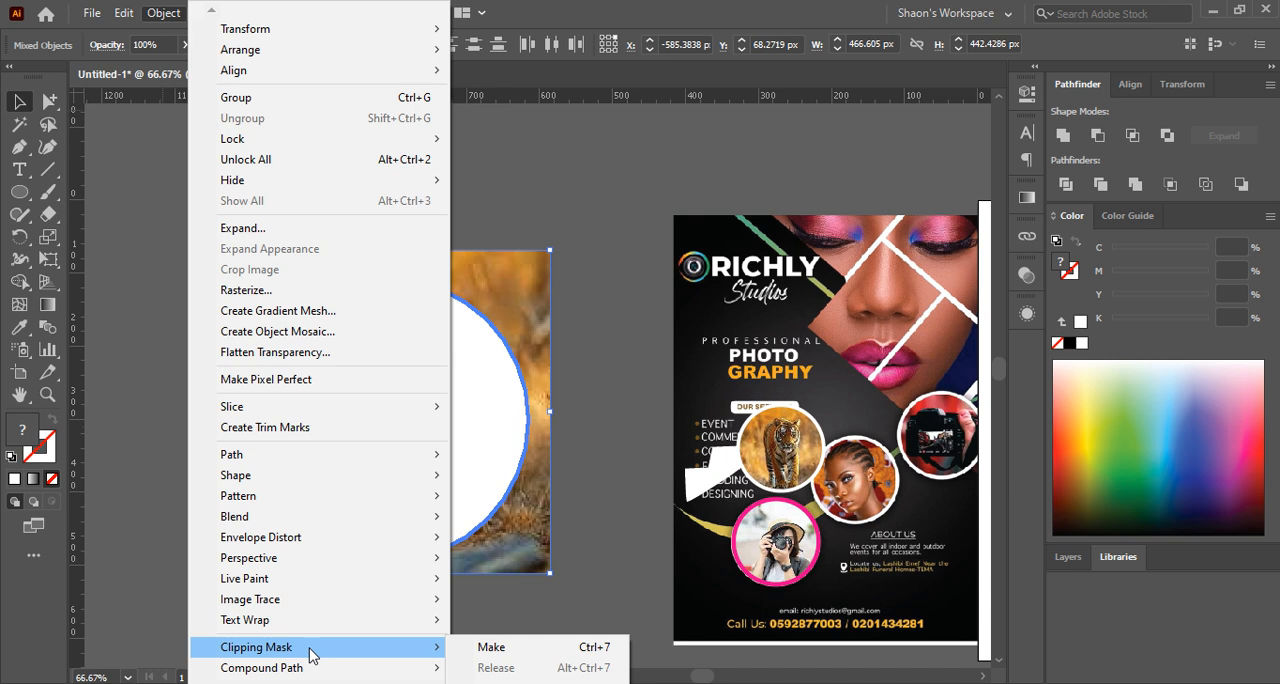
left_click(518, 648)
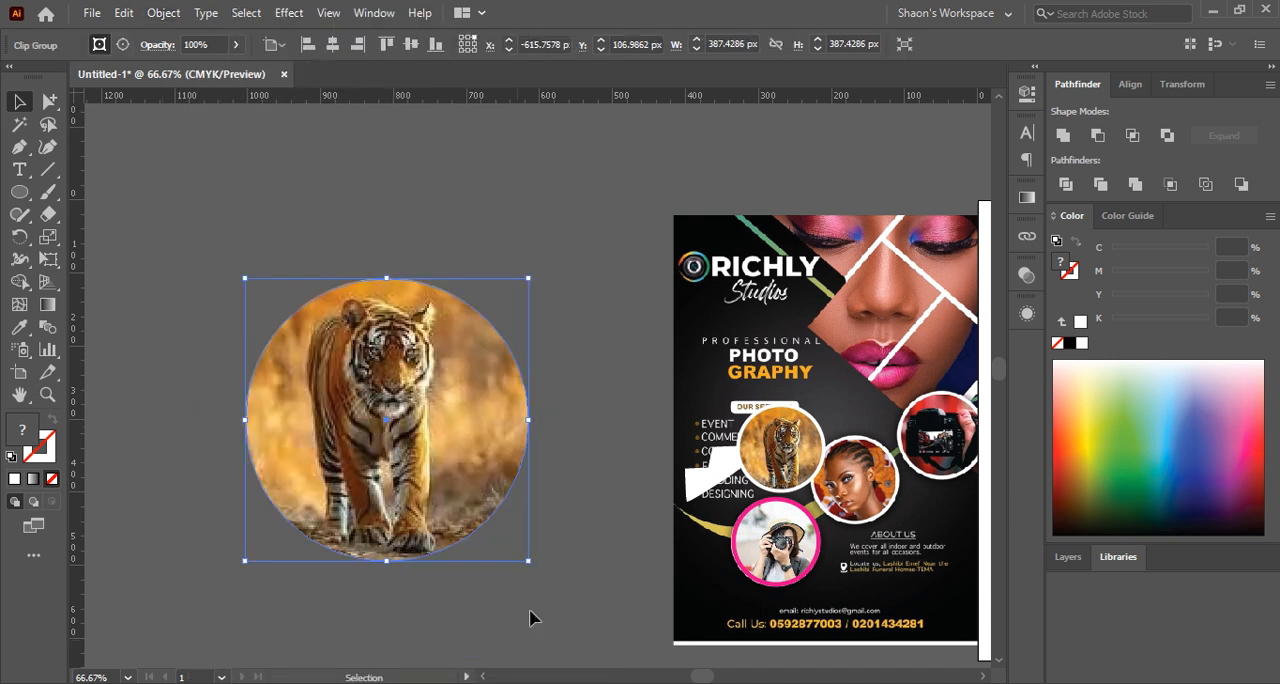
left_click(596, 428)
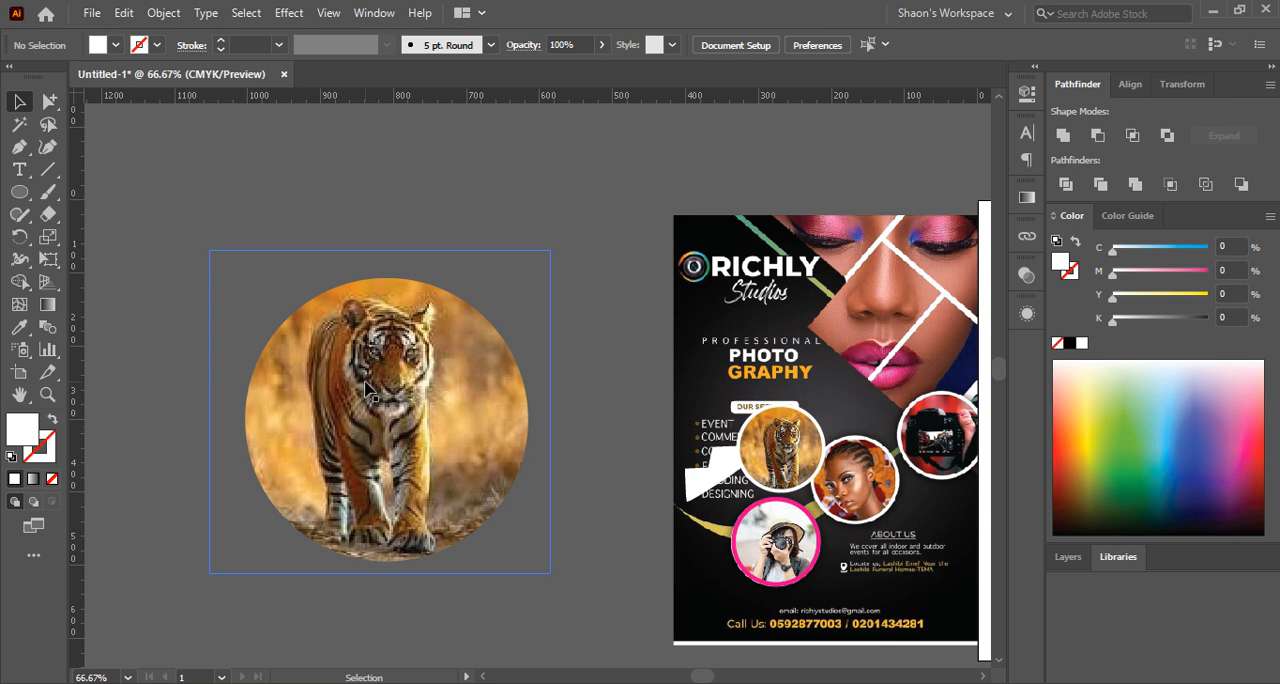
Release the clipping mask on the tiger photo, fill the freed circle with white, and clear the selection
left_click(386, 386)
right_click(375, 378)
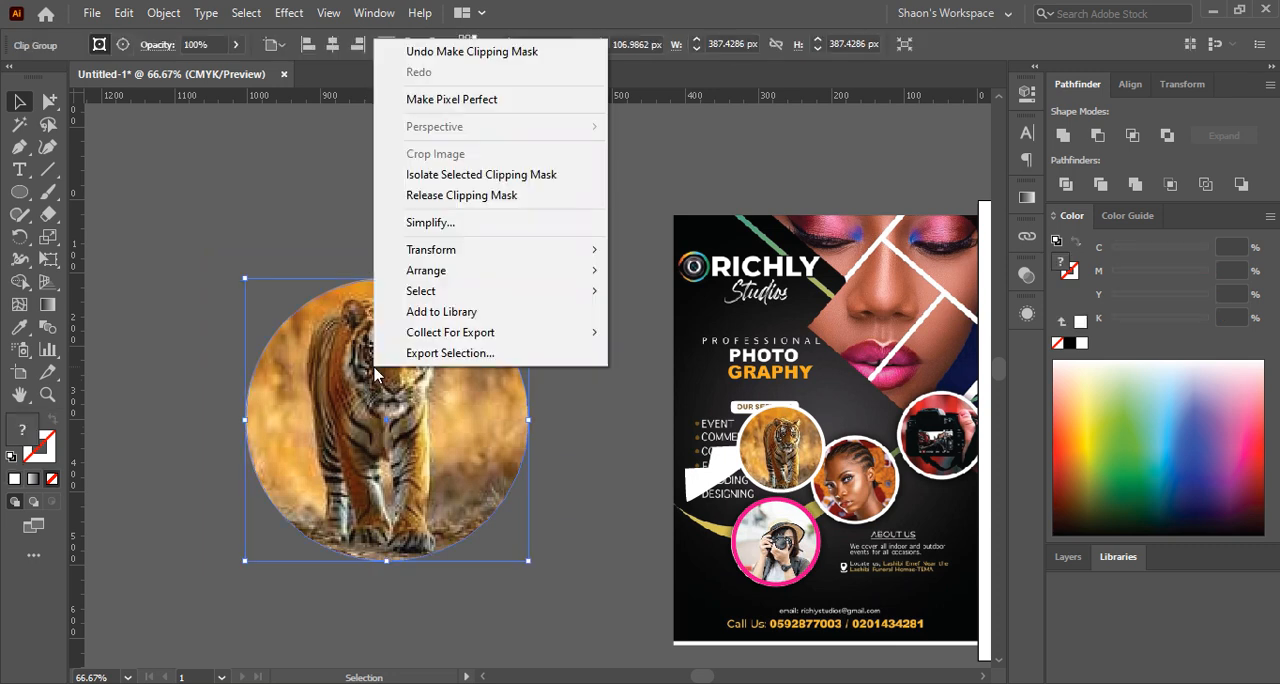
left_click(441, 196)
left_click(458, 200)
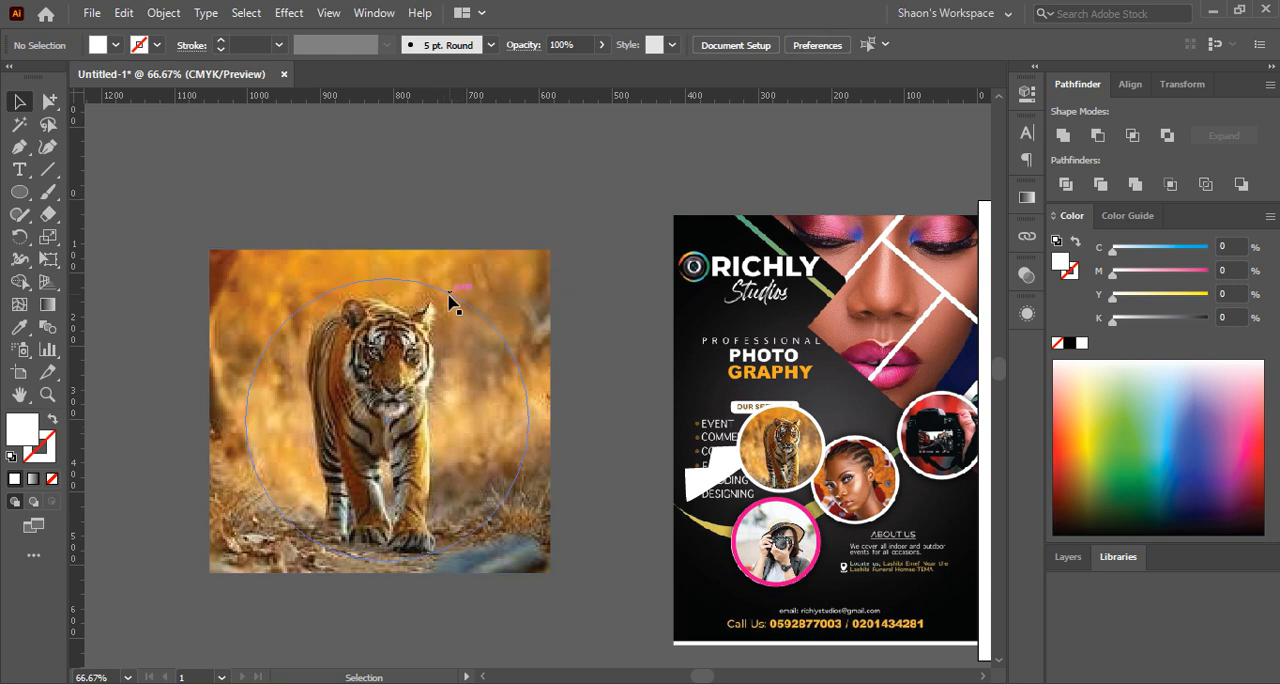
left_click(314, 304)
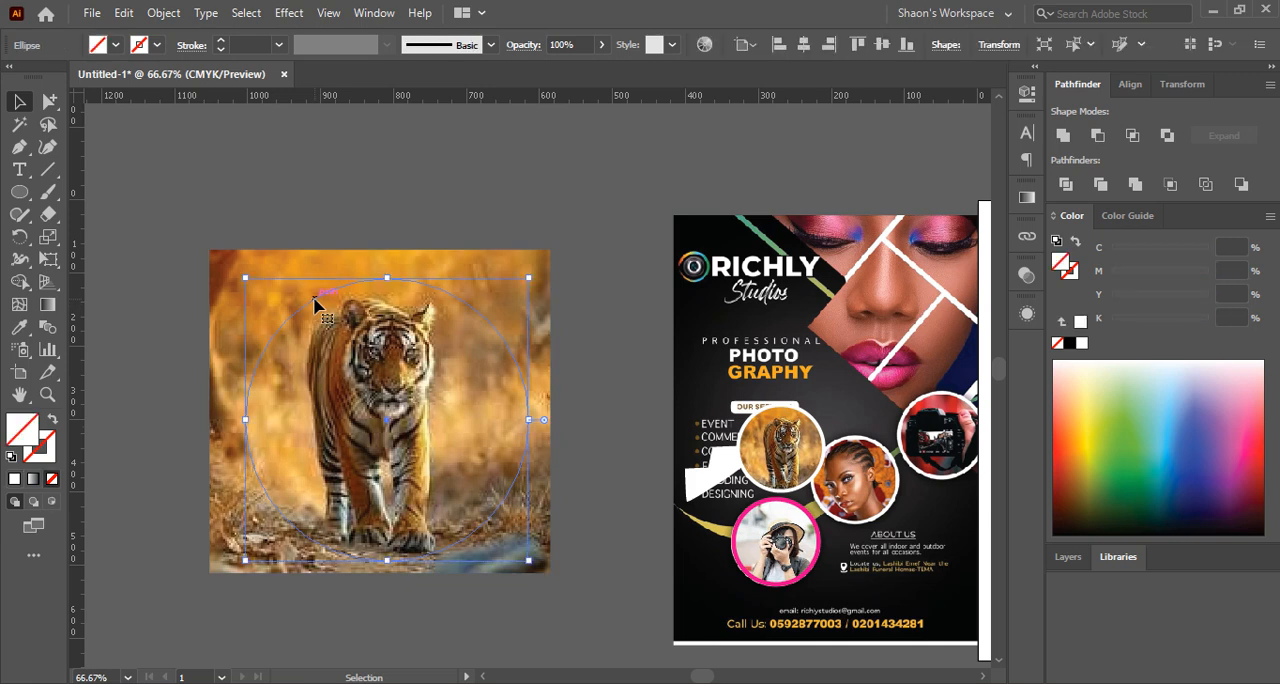
left_click(310, 178)
left_click(338, 294)
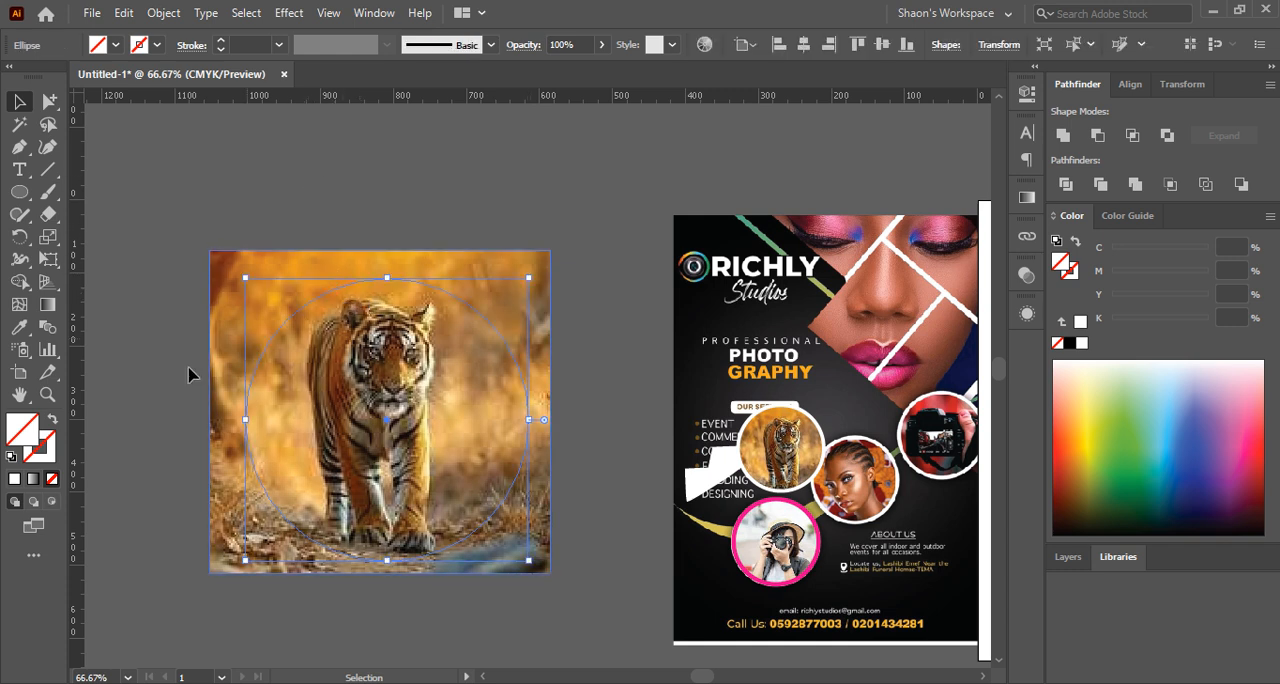
left_click(13, 480)
left_click(296, 206)
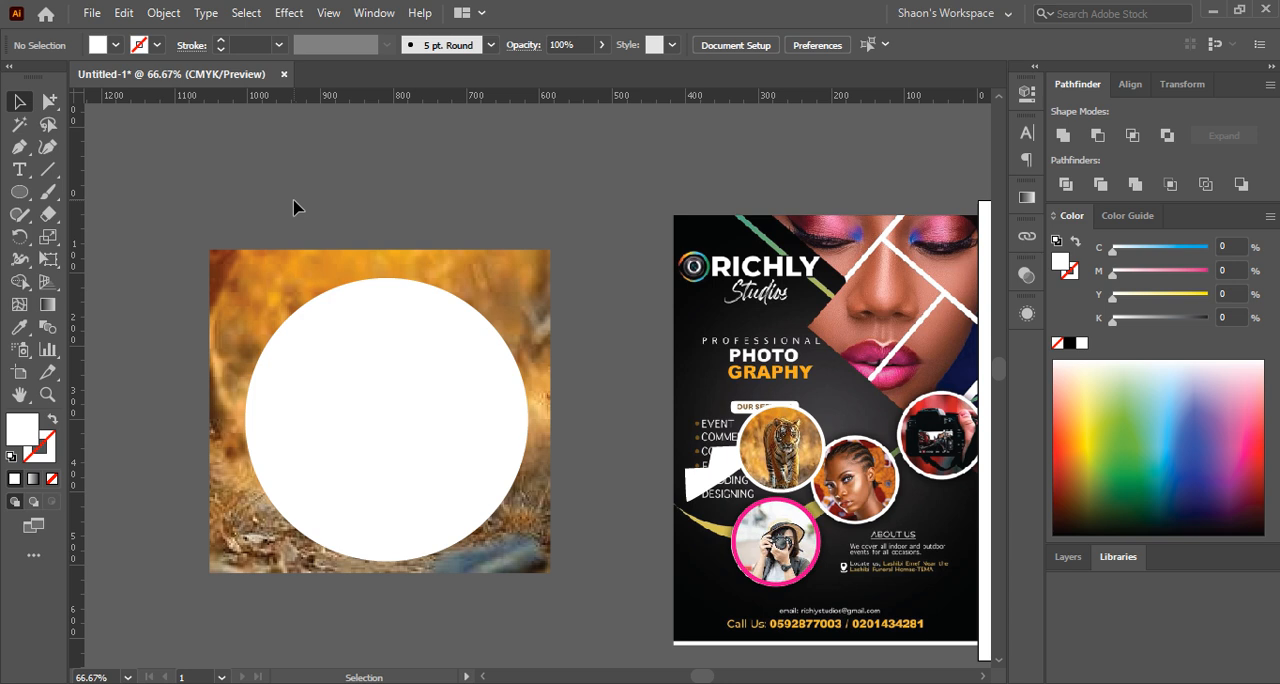
left_click_drag(293, 207, 492, 416)
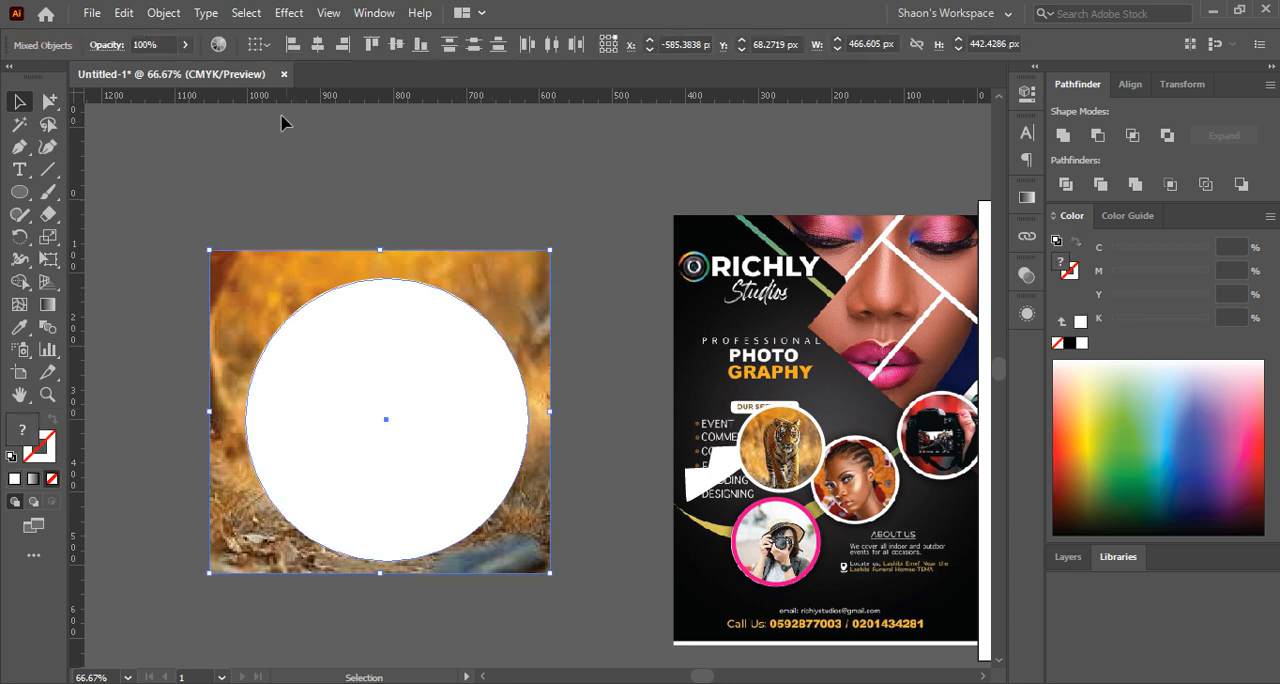
left_click(415, 201)
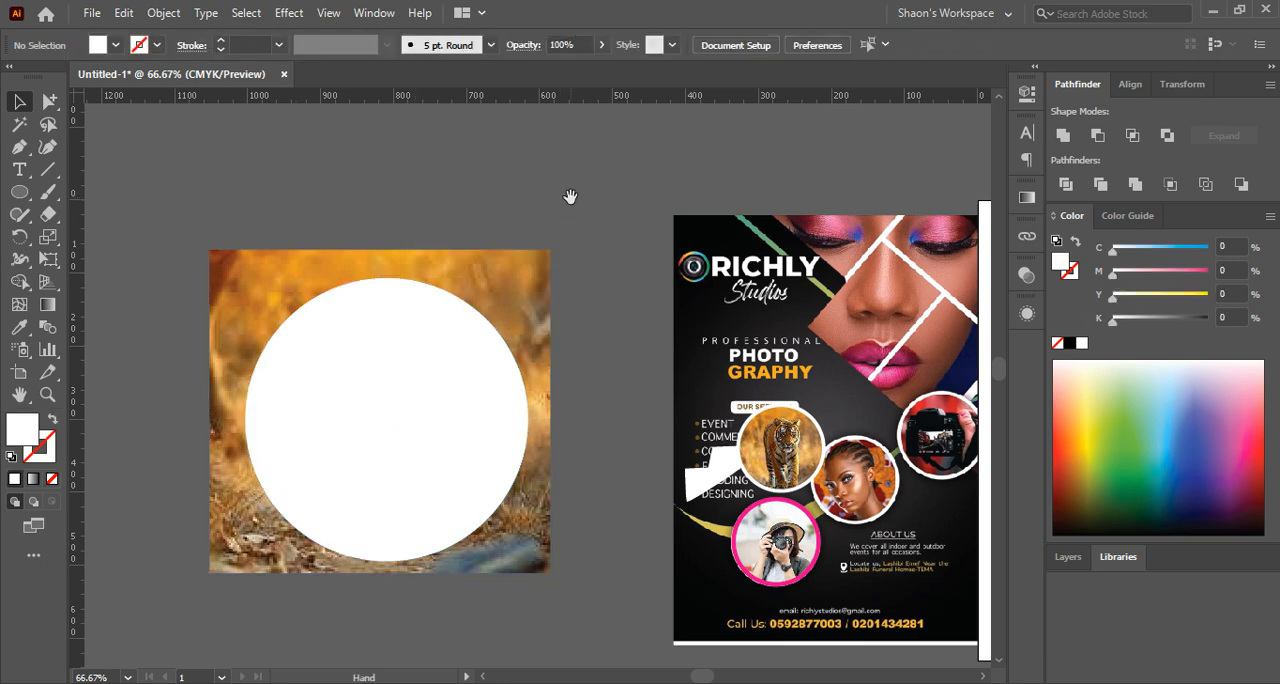
Draw a white square over the RICHLY Studios logo on the flyer with the Rectangle tool
scroll(571, 194, "right", 5)
scroll(724, 231, "up", 2)
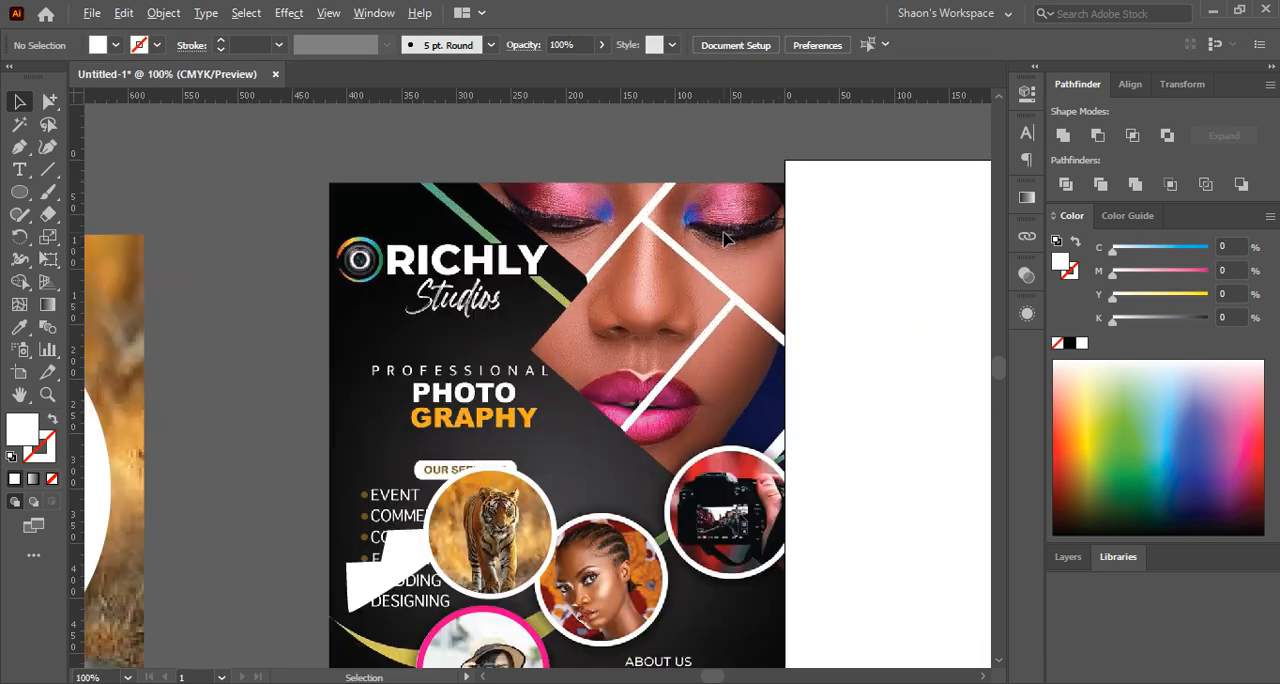
left_click_drag(724, 231, 583, 259)
scroll(584, 258, "down", 1)
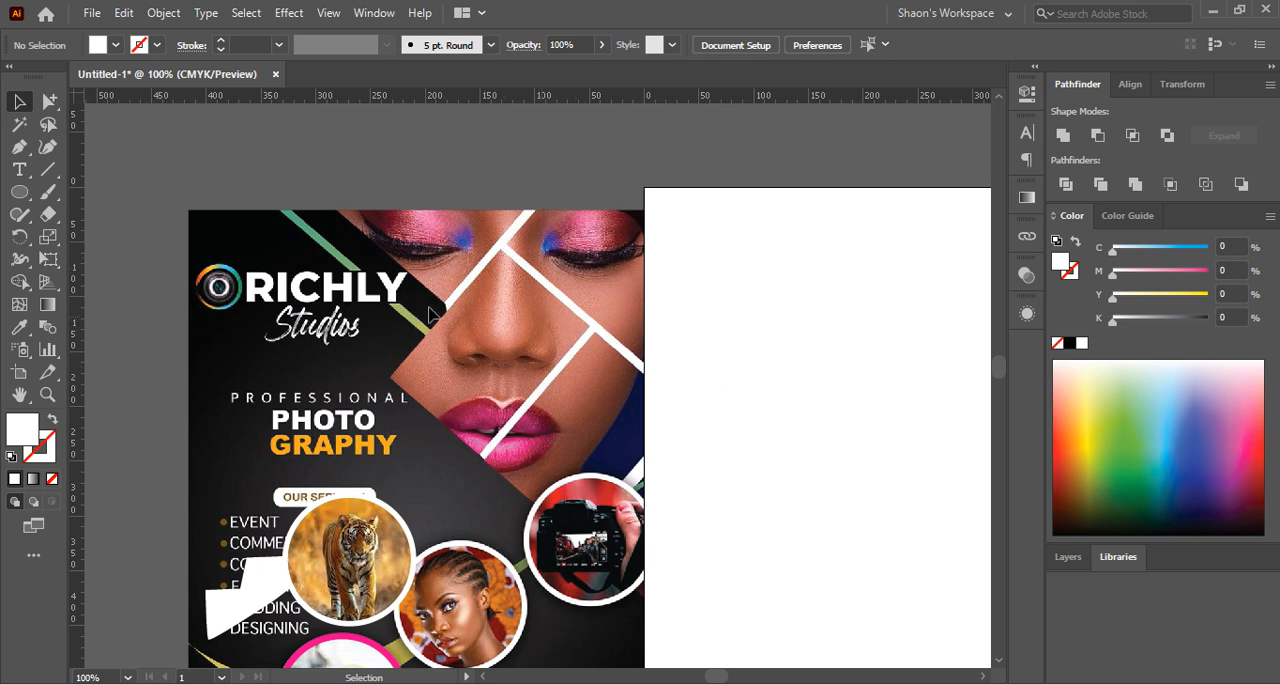
left_click(20, 192)
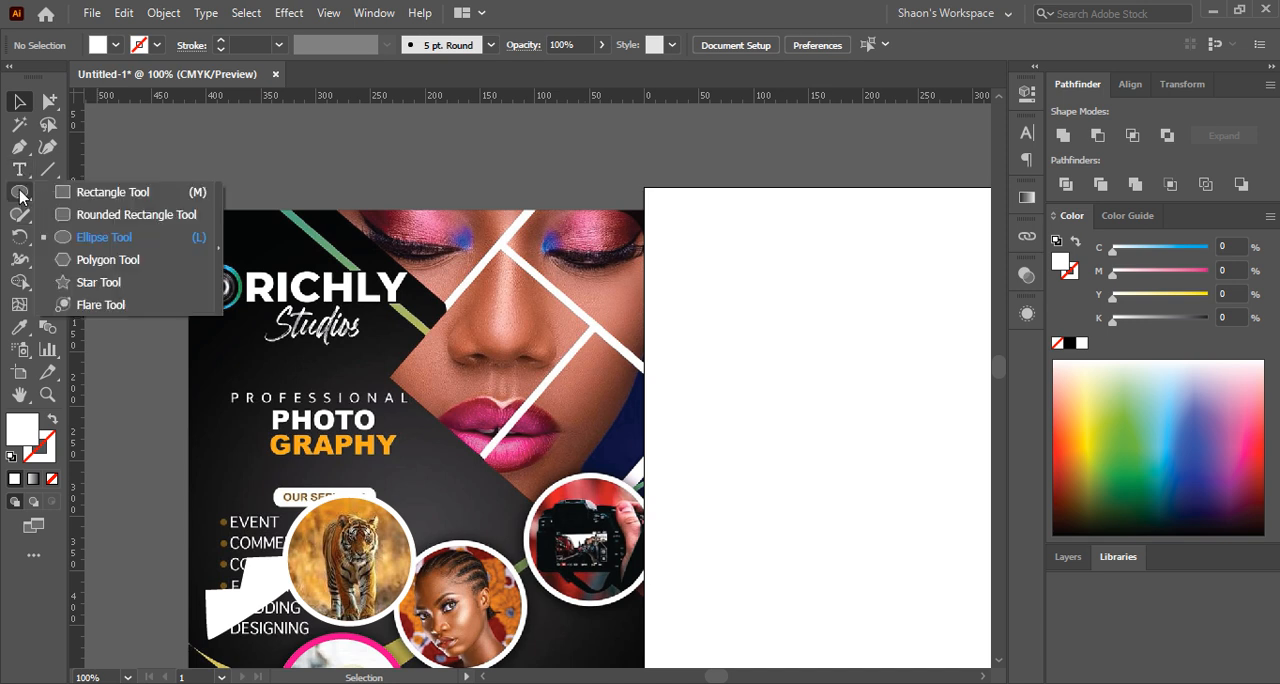
left_click(87, 189)
mouse_move(313, 270)
left_mouse_down()
mouse_move(397, 340)
mouse_move(378, 334)
left_mouse_up()
left_click(20, 101)
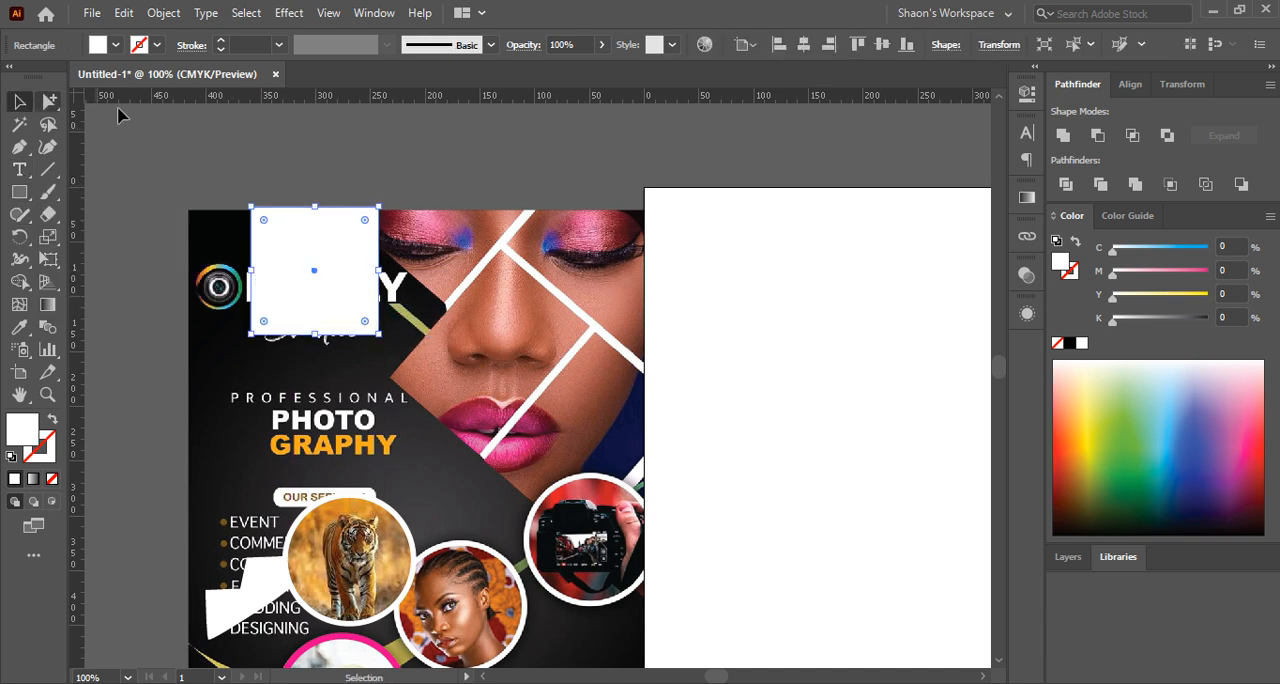
Move the white square to the flyer's upper-right eye panel and rotate it to match the slanted white dividers
left_click_drag(326, 251, 569, 177)
left_click_drag(657, 127, 672, 183)
left_click_drag(568, 189, 586, 231)
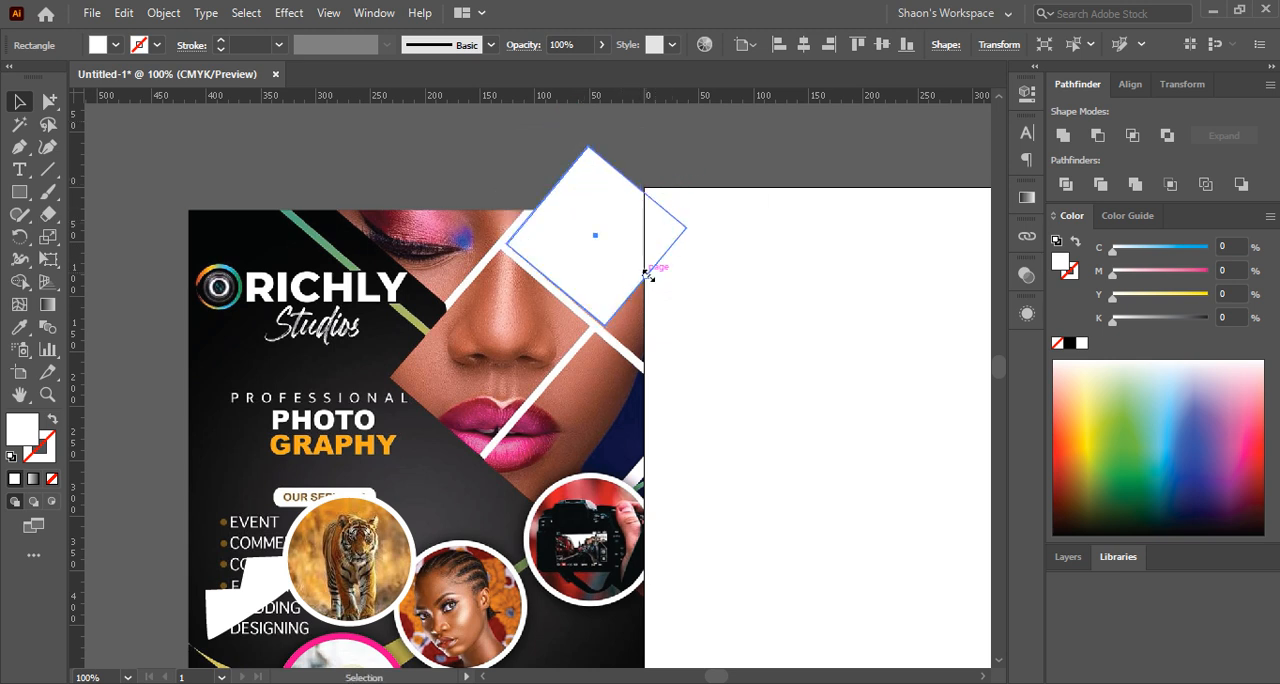
Stretch the rotated square into a long rectangle past the flyer's right edge, and fine-tune its angle and position along the white divider
left_click_drag(648, 272, 772, 402)
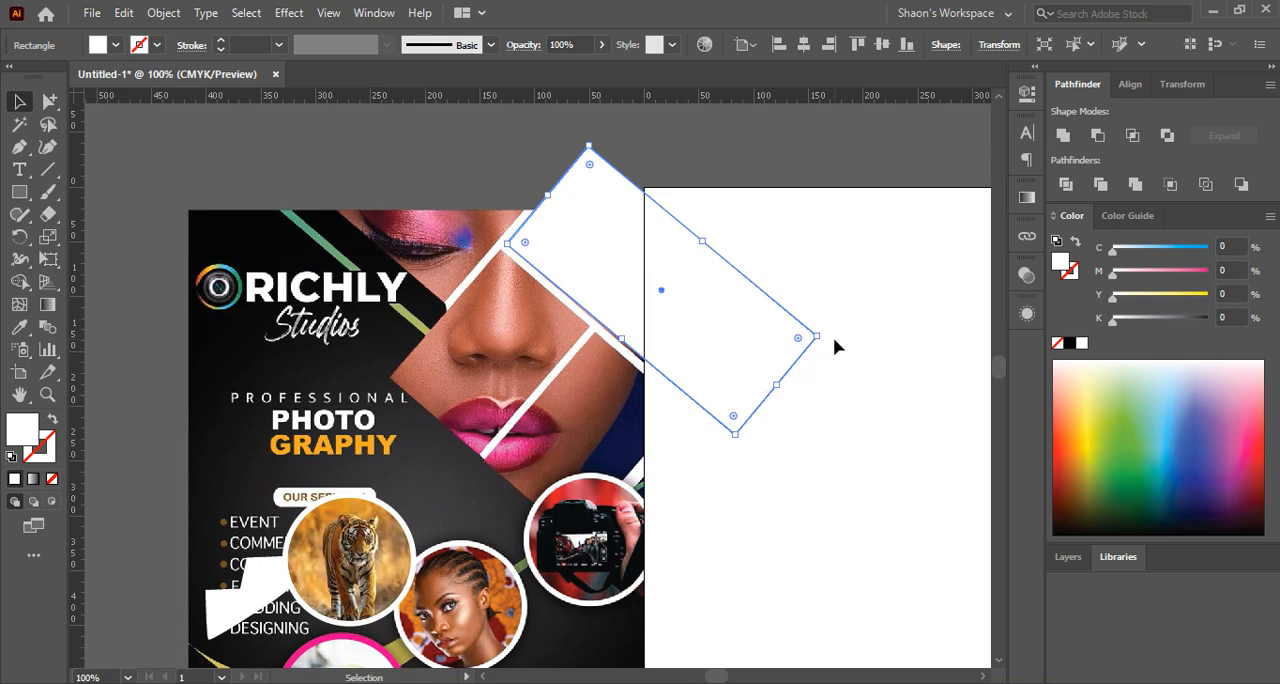
left_click_drag(824, 340, 827, 345)
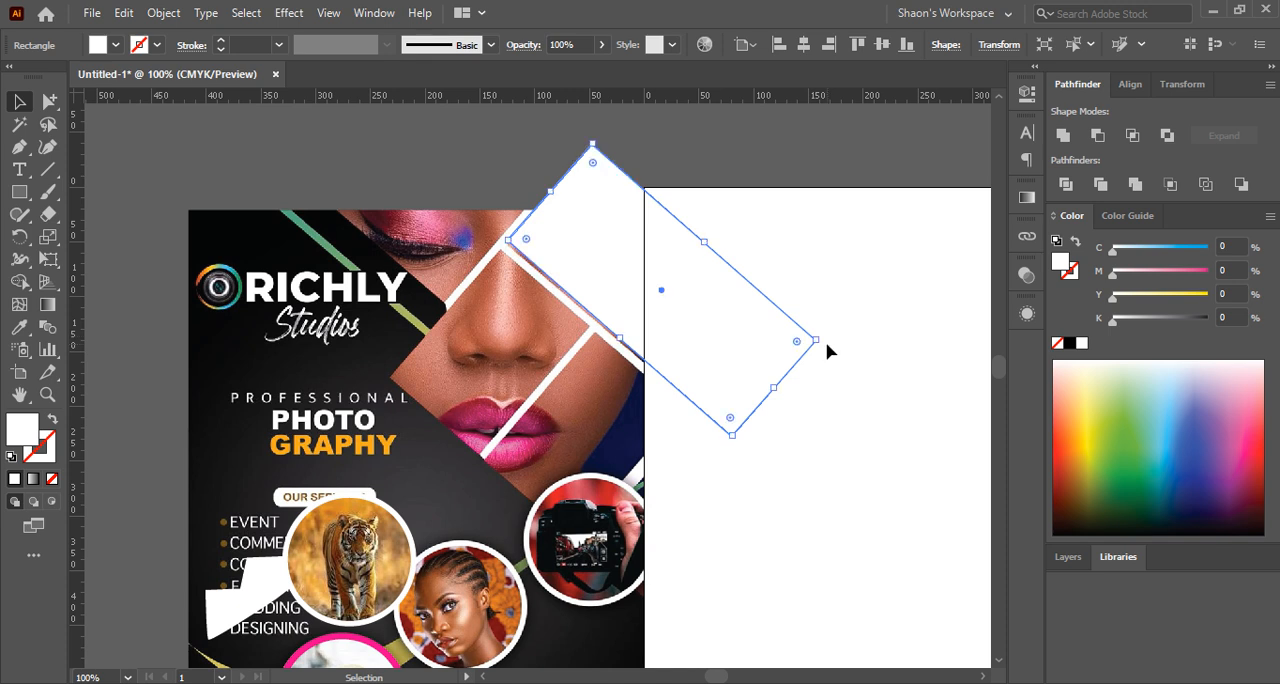
key("Down")
key("Left")
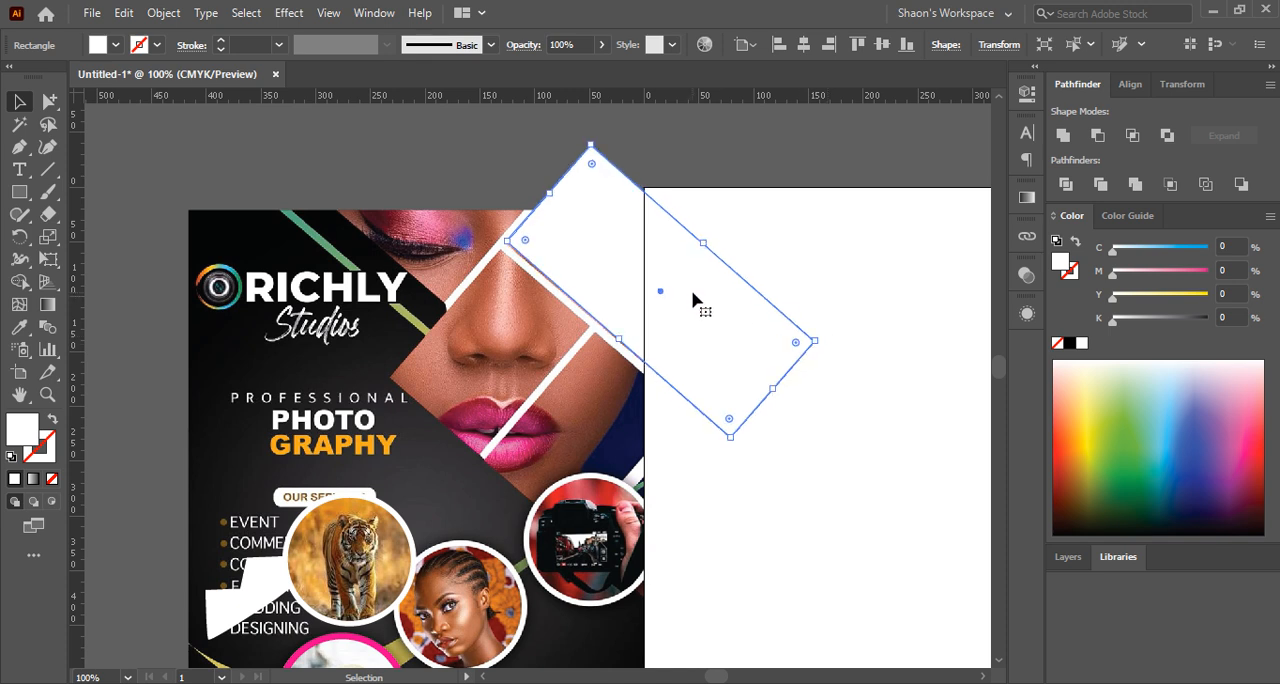
key("Left")
key("Left")
Duplicate the slanted white rectangle onto the nose panel below and resize the copy to fit that panel
left_click_drag(655, 279, 568, 380)
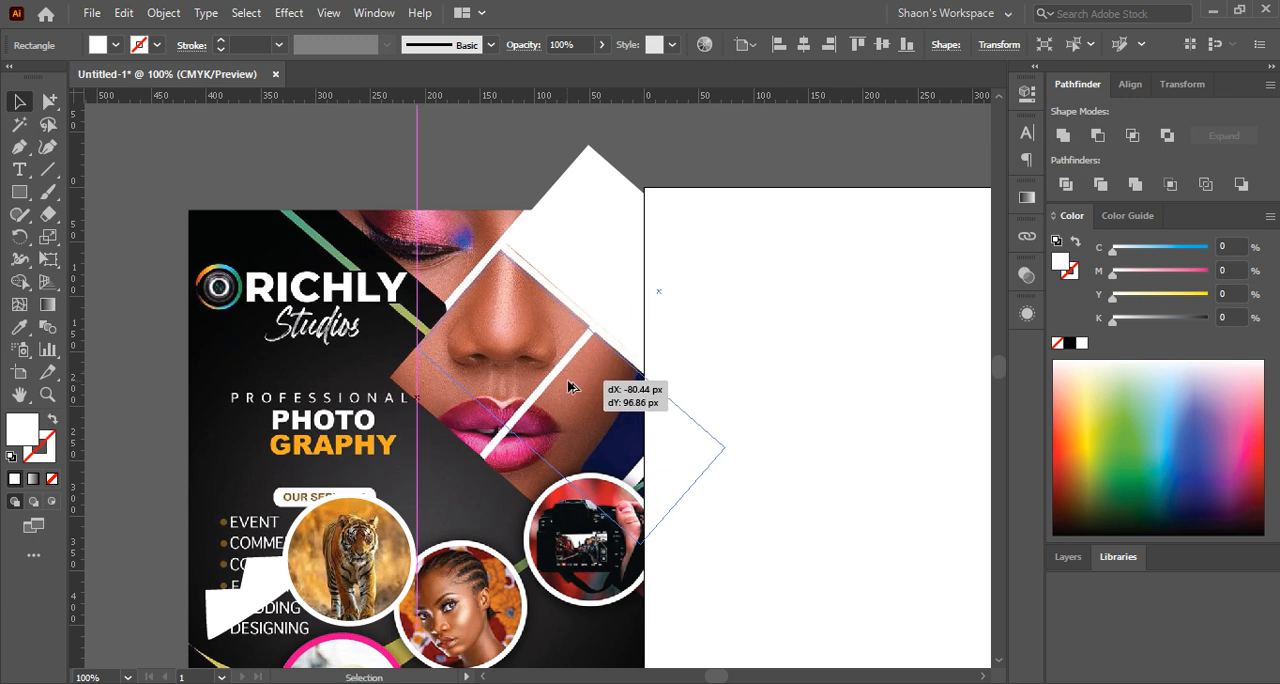
left_click_drag(686, 497, 546, 376)
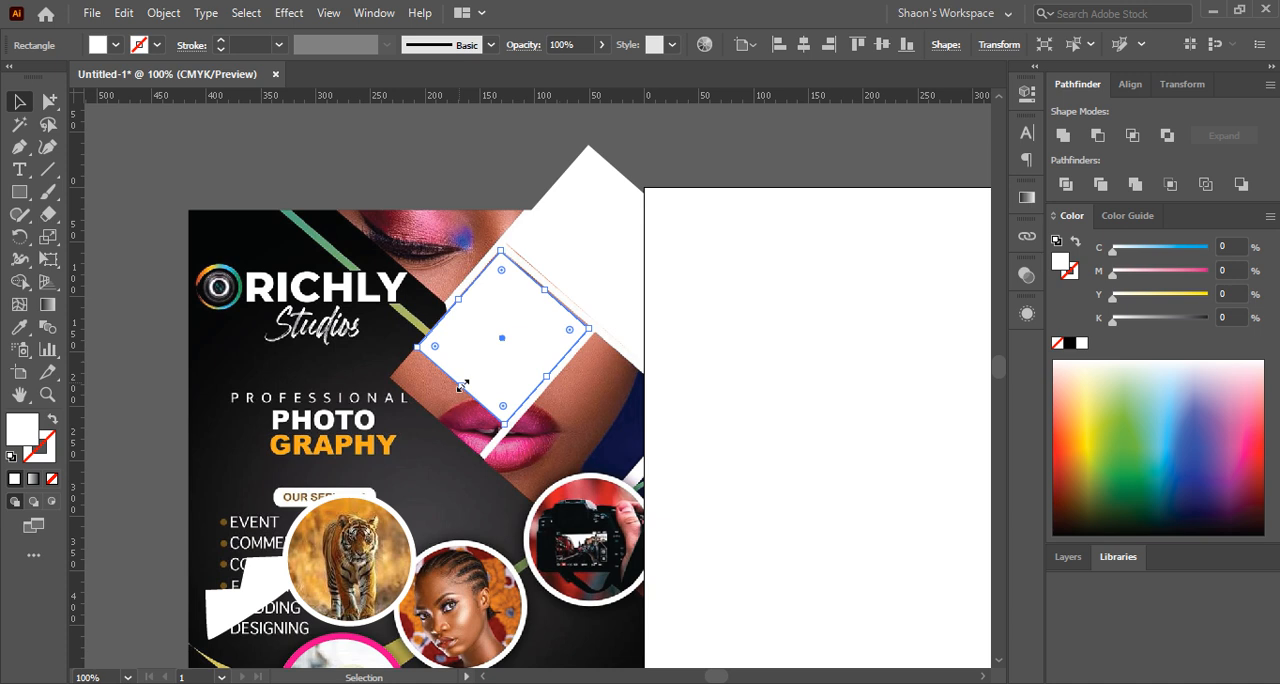
left_click_drag(462, 386, 437, 419)
key("ctrl+z")
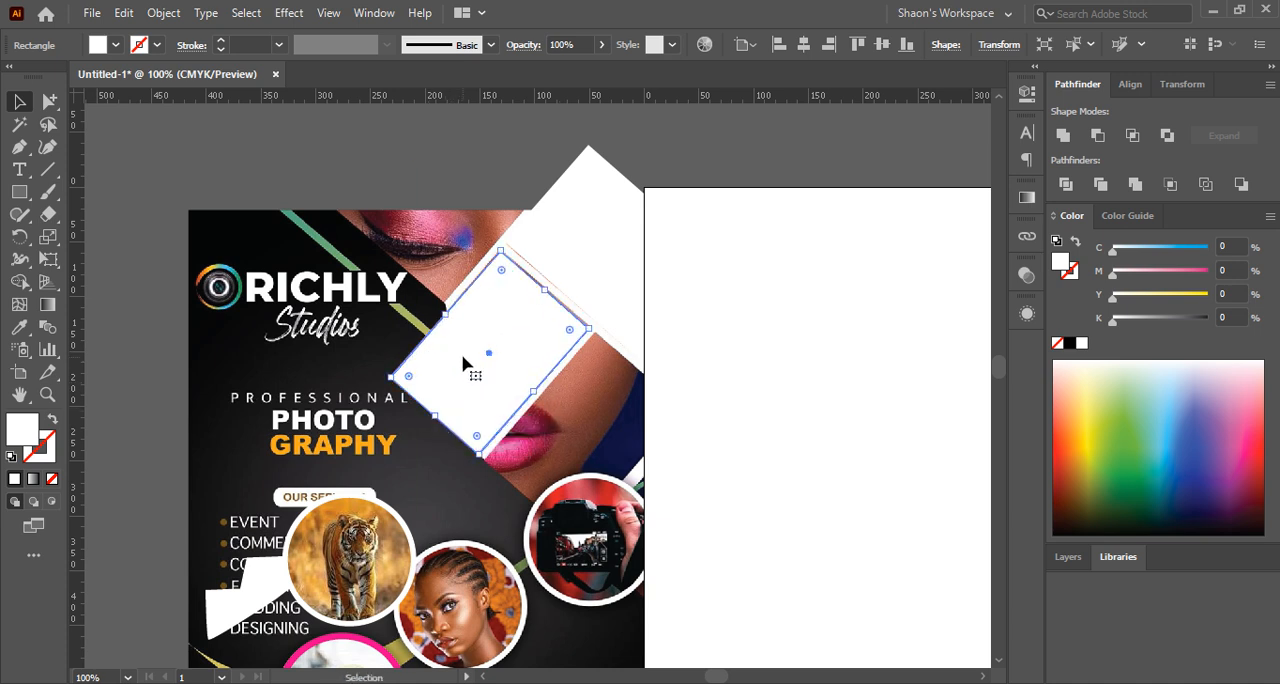
Duplicate the slanted white rectangle onto the lips panel and the upper-left eye panel, resizing the copies to cover those panels
left_click_drag(463, 365, 550, 455)
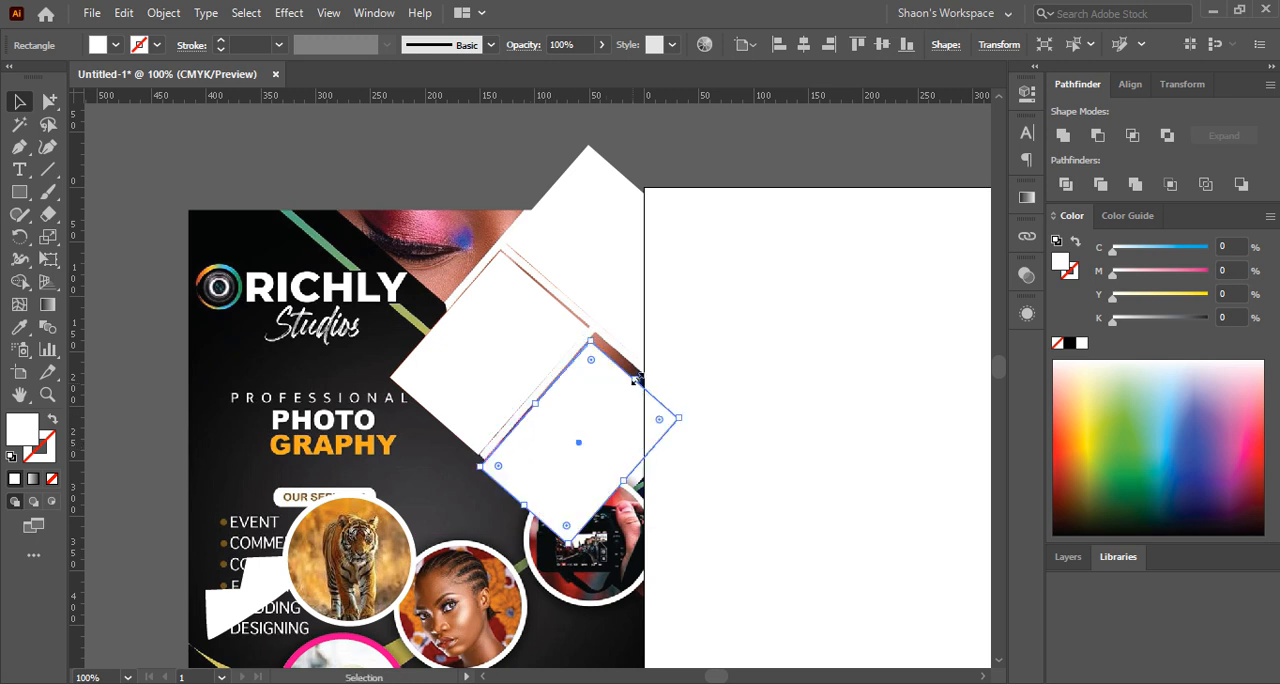
left_click_drag(631, 383, 640, 377)
left_click_drag(580, 440, 457, 200)
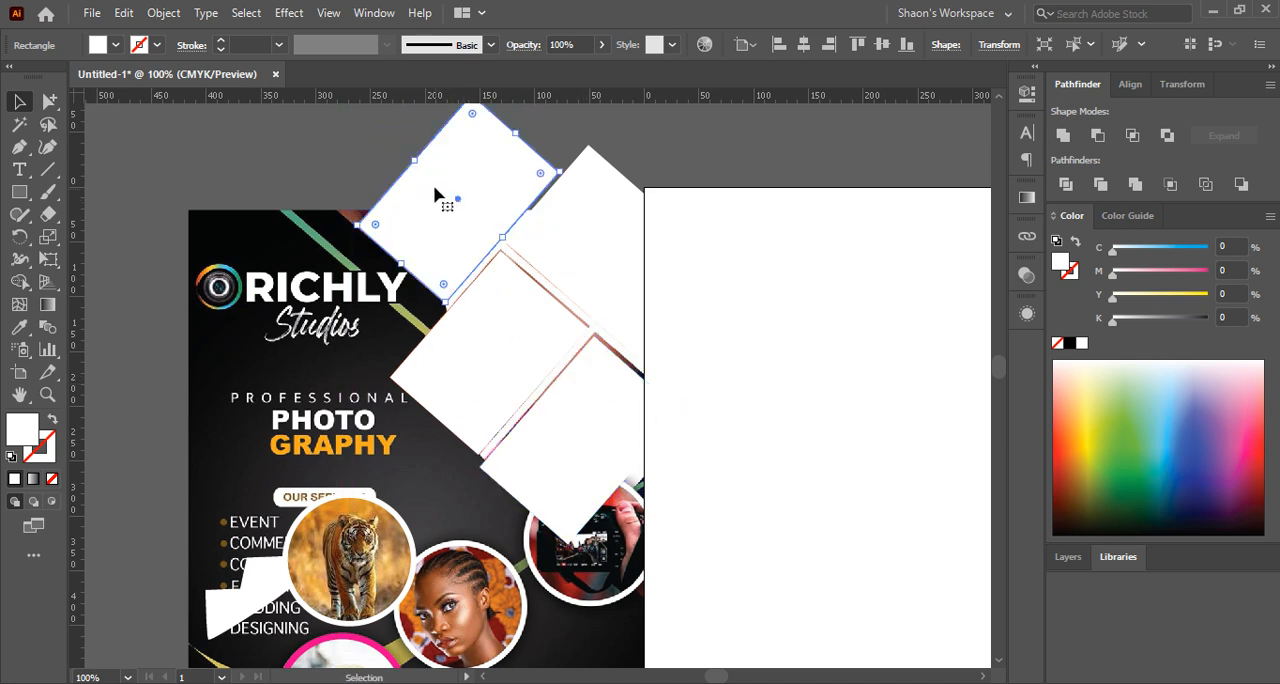
left_click_drag(414, 160, 378, 128)
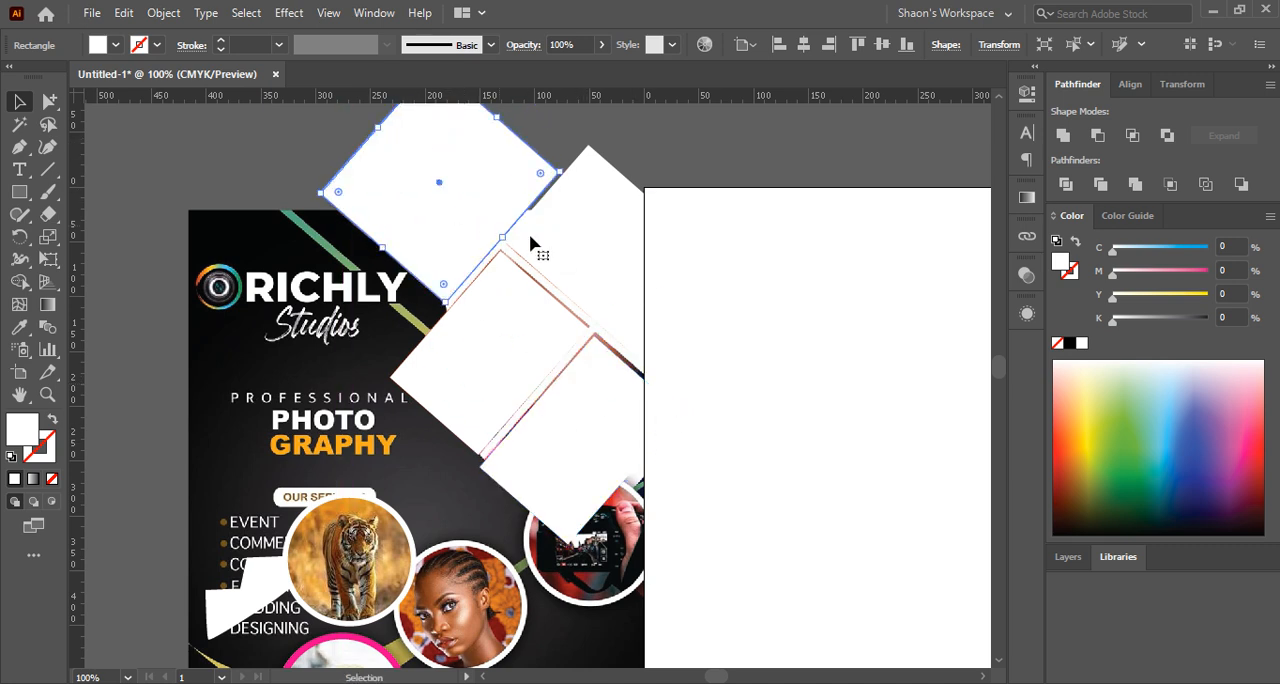
Move all four slanted white rectangles together off the flyer onto the empty canvas above it
left_click(583, 255)
left_click(486, 372, "shift")
left_click(569, 423, "shift")
left_click(478, 235, "shift")
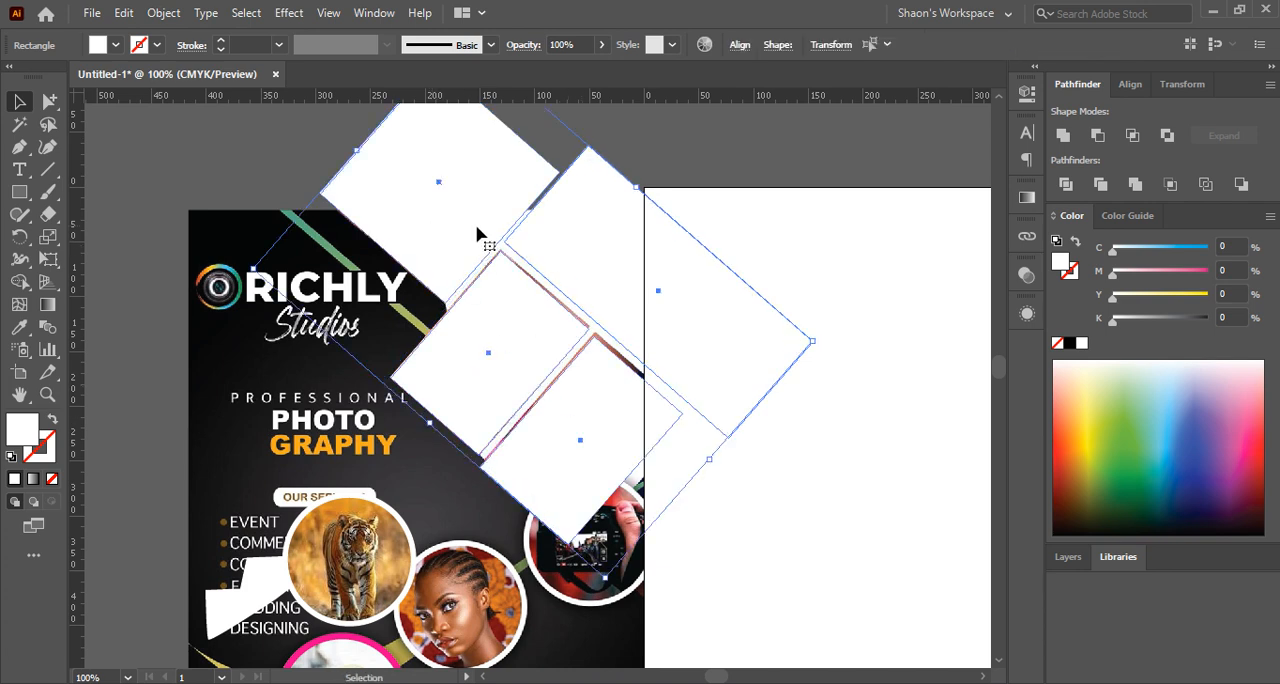
scroll(478, 236, "down", 1)
scroll(560, 230, "down", 2)
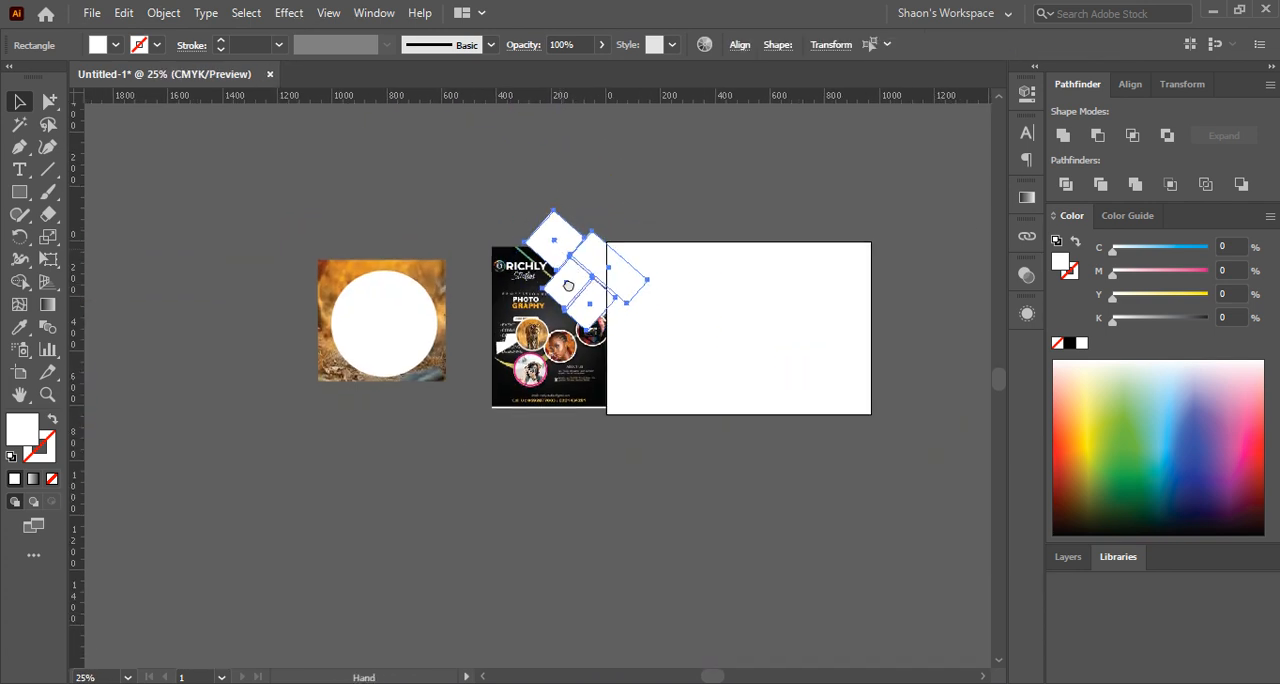
left_click_drag(568, 286, 514, 211)
scroll(503, 211, "up", 2)
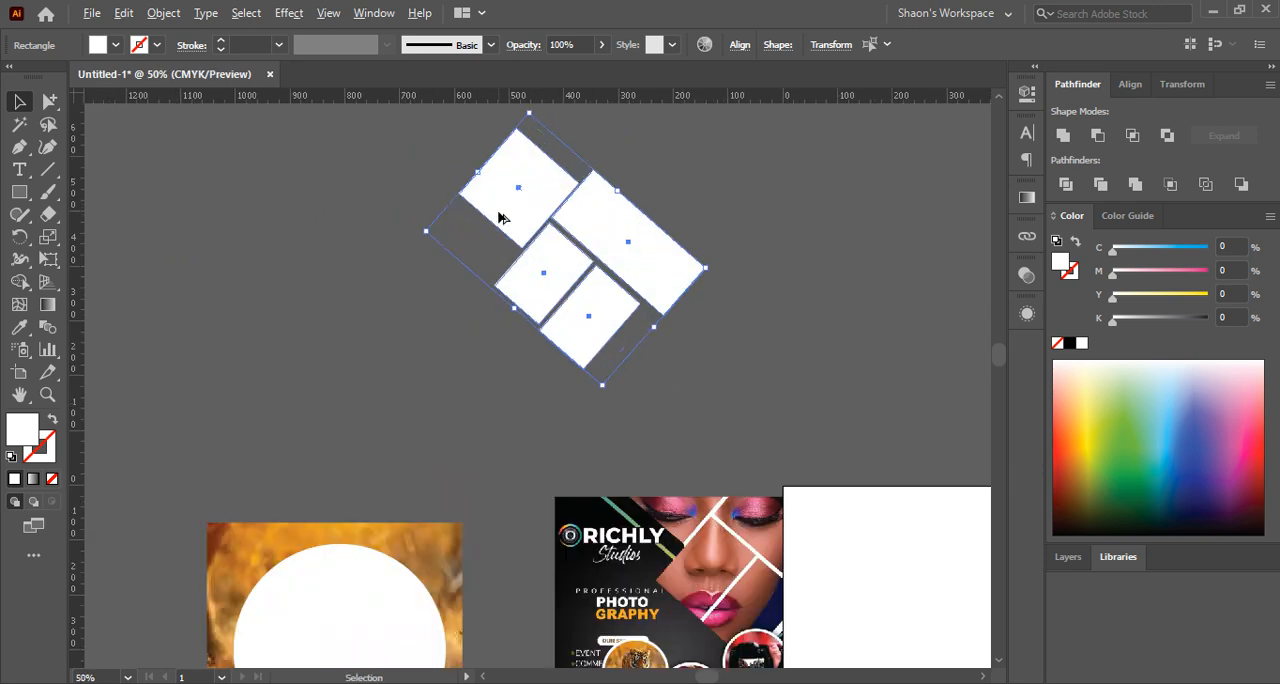
left_click_drag(735, 223, 702, 280)
left_click(743, 234)
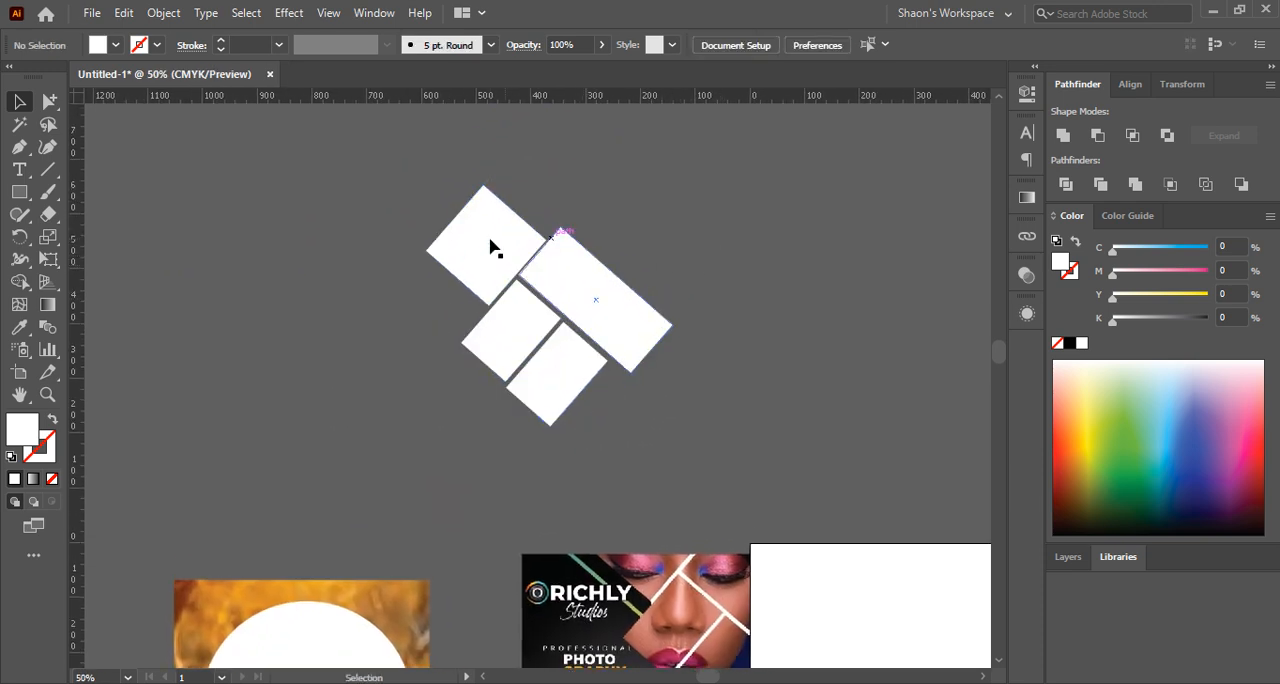
Shift the upper-left white square about 7.7 px to the left, and group all four rectangles
scroll(516, 247, "up", 1)
left_click_drag(503, 256, 496, 255)
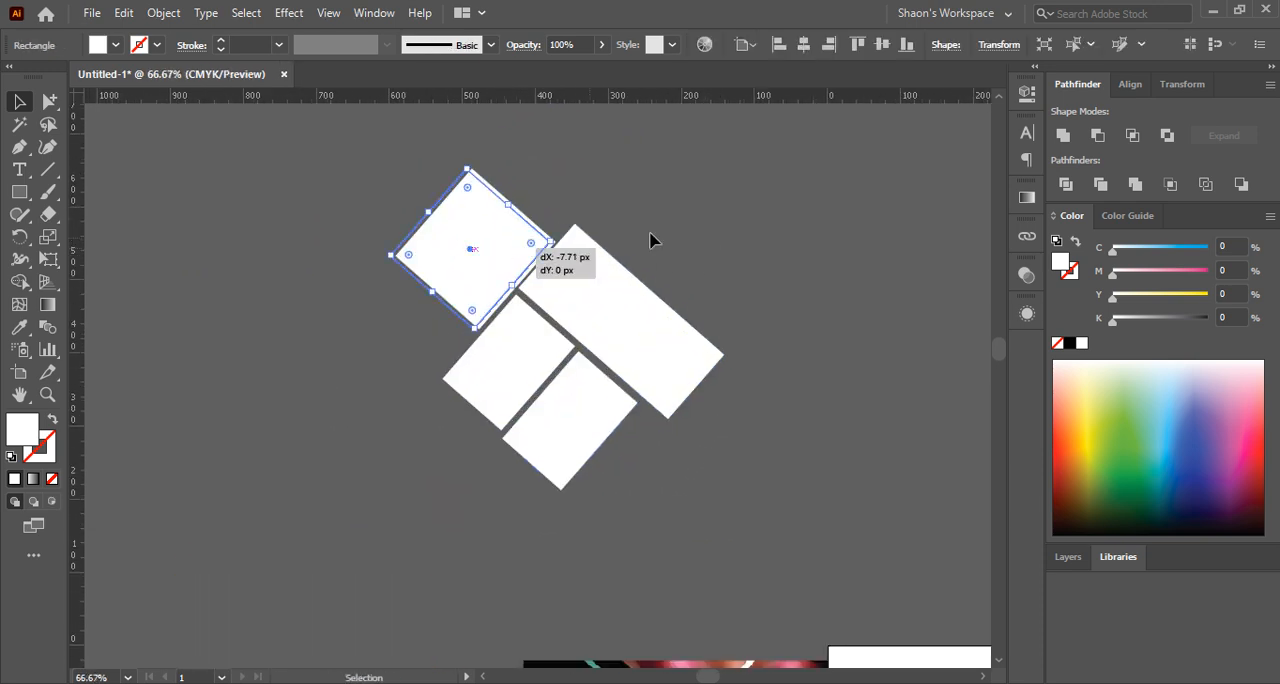
left_click(741, 236)
left_click_drag(386, 189, 727, 494)
key("ctrl+g")
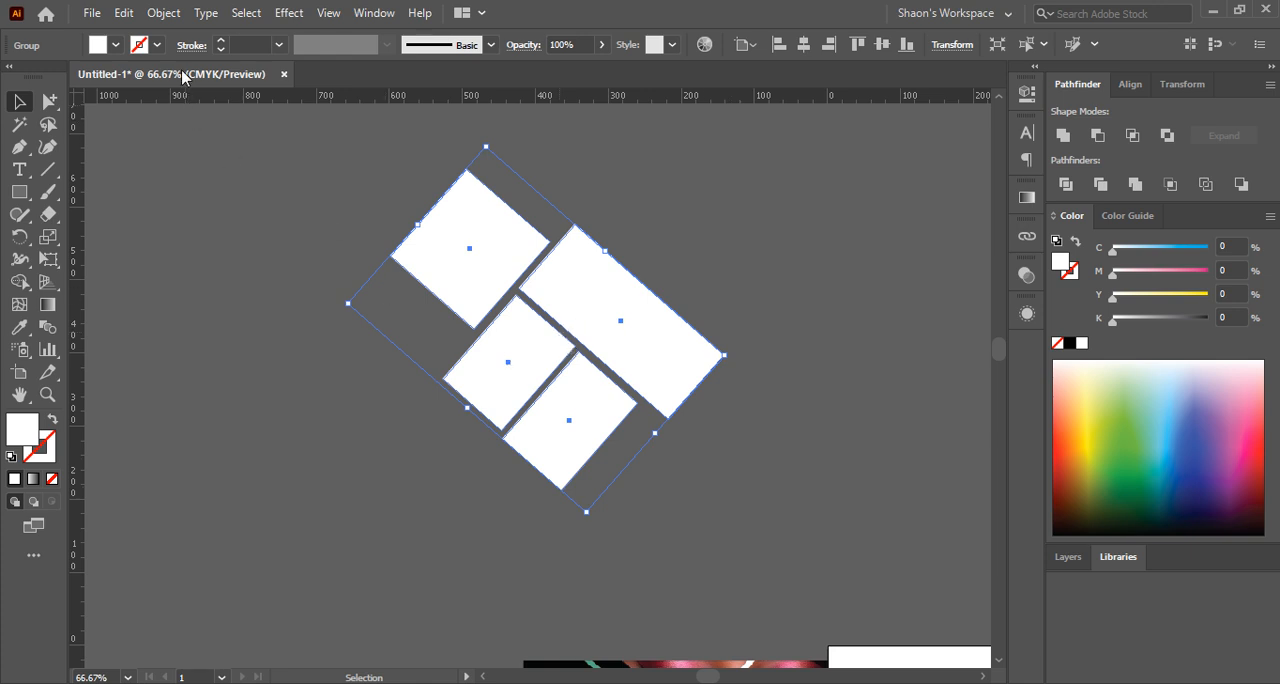
left_click(164, 13)
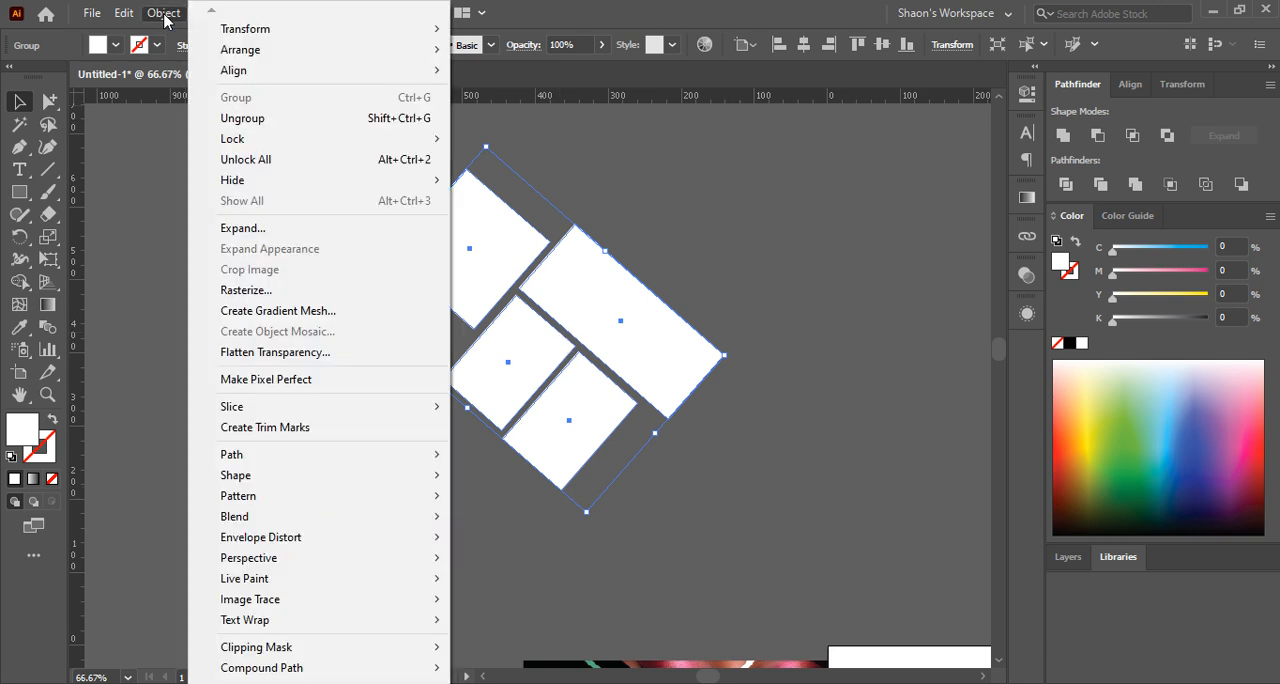
left_click(765, 292)
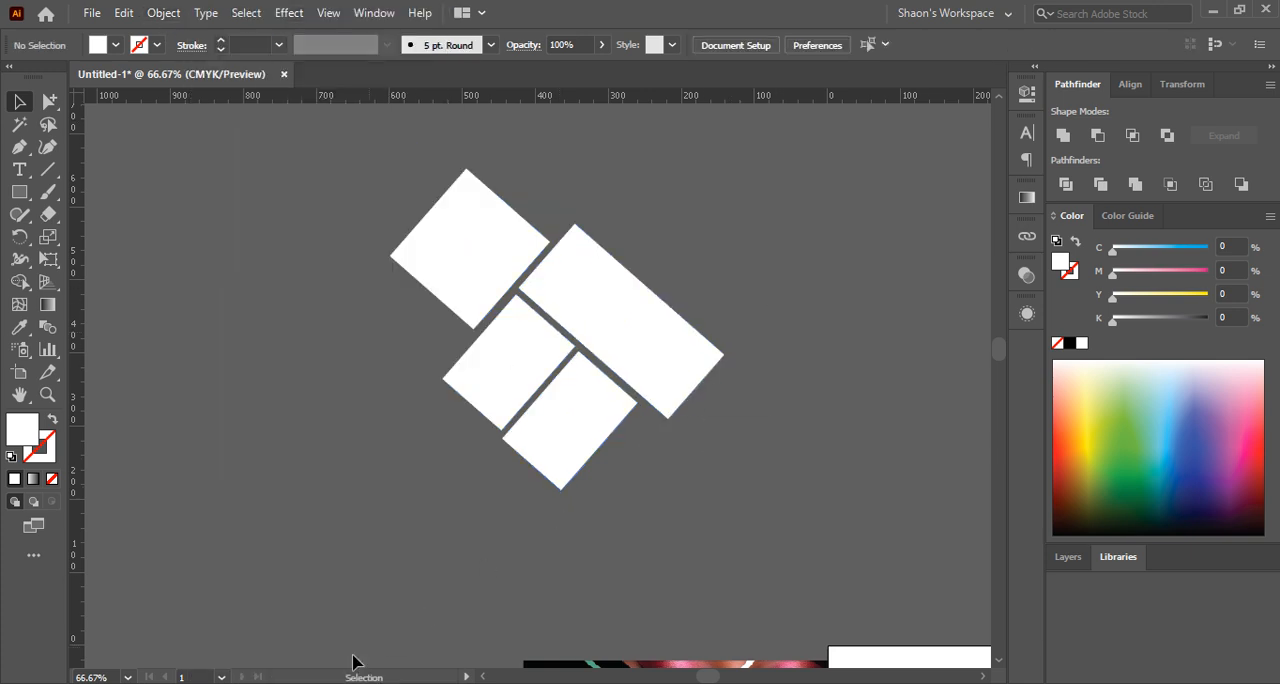
Switch to the browser and copy the chameleon picture from the Google image results
left_click(301, 683)
left_click(188, 618)
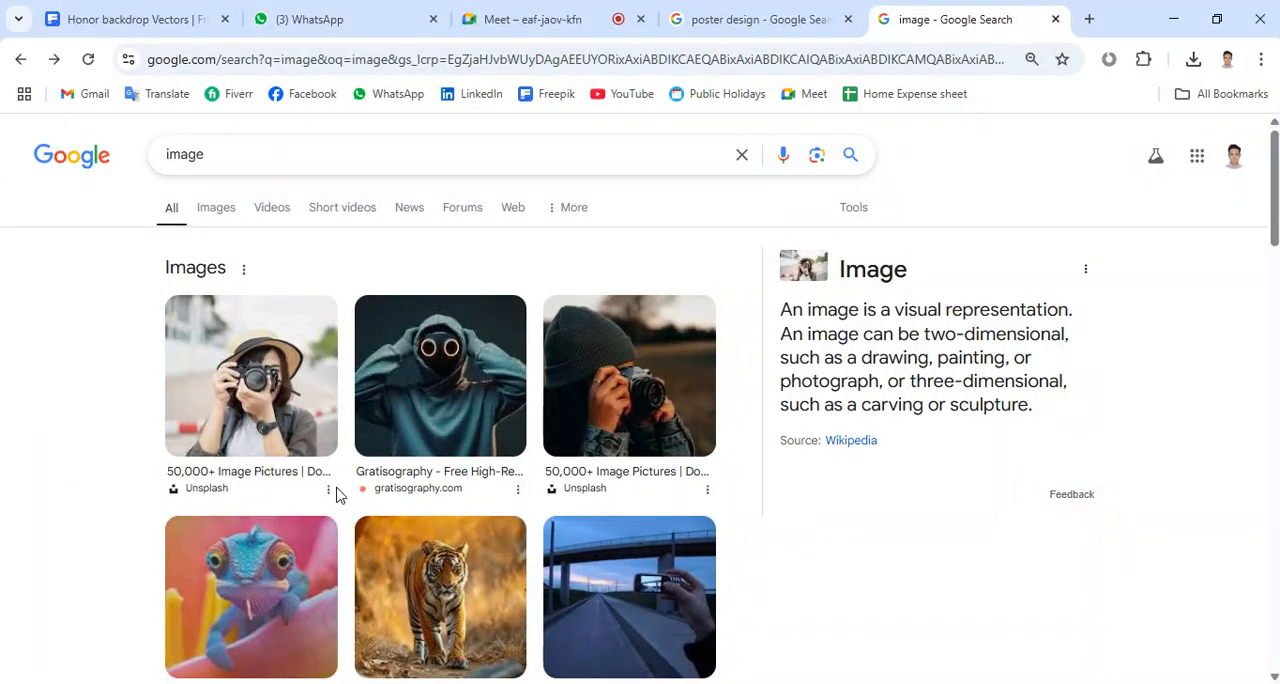
scroll(565, 367, "down", 2)
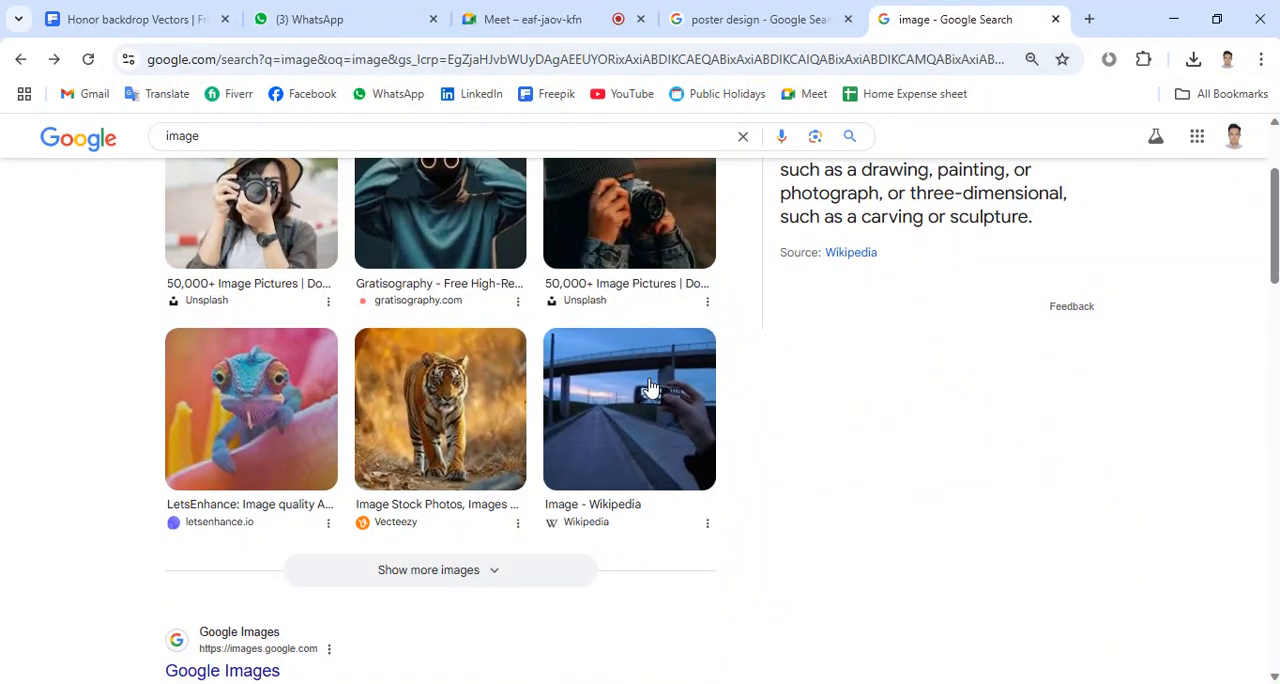
right_click(251, 397)
left_click(300, 468)
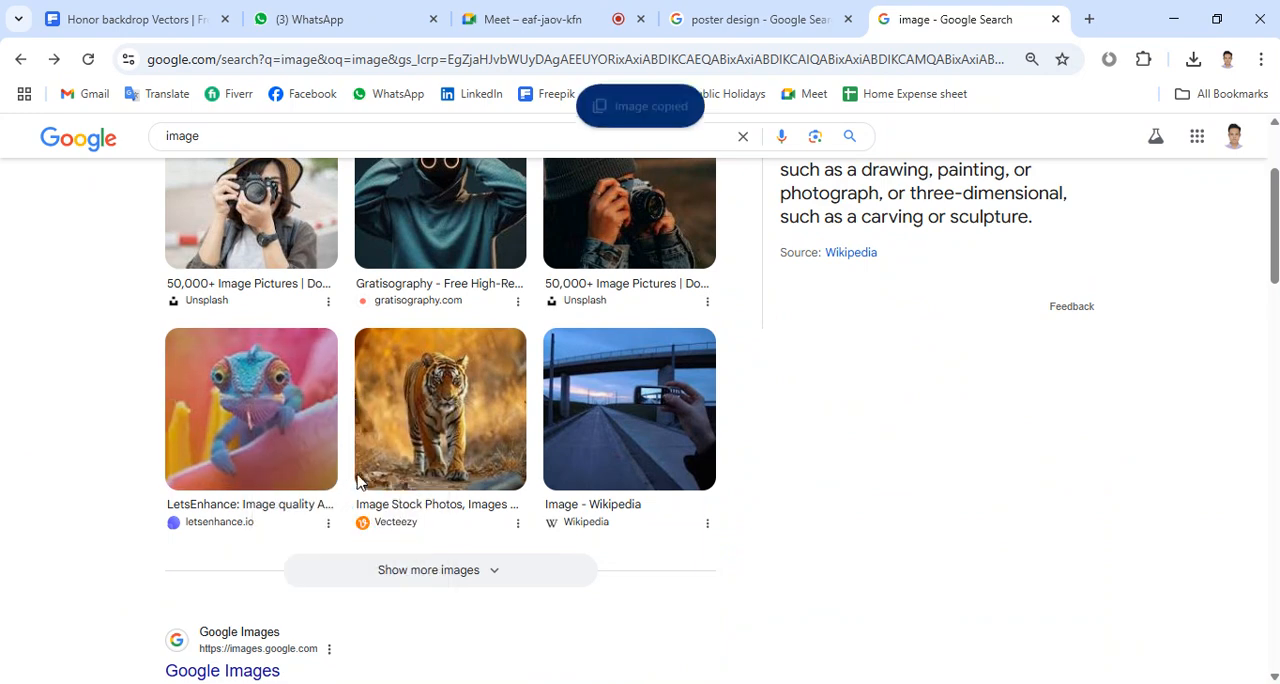
Paste the chameleon picture into Illustrator, enlarge it to cover the rectangle layout, and place it behind the white rectangles
left_click(490, 683)
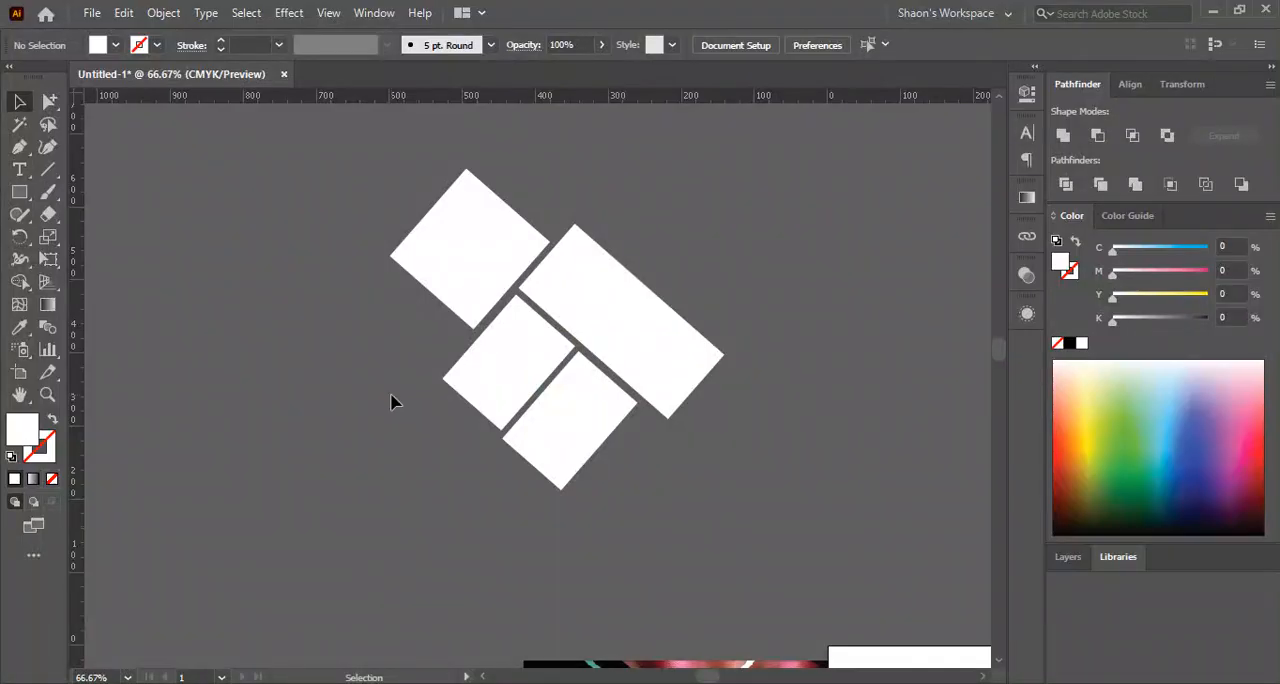
key("ctrl+v")
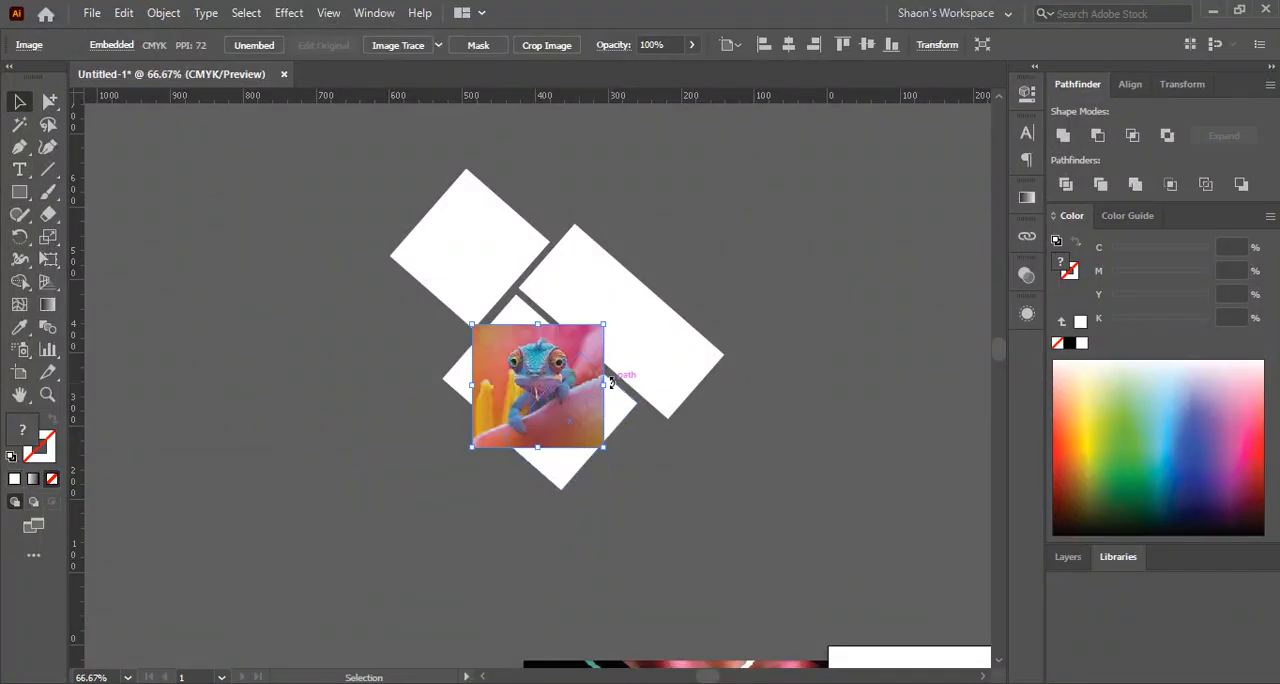
left_click_drag(606, 387, 720, 385)
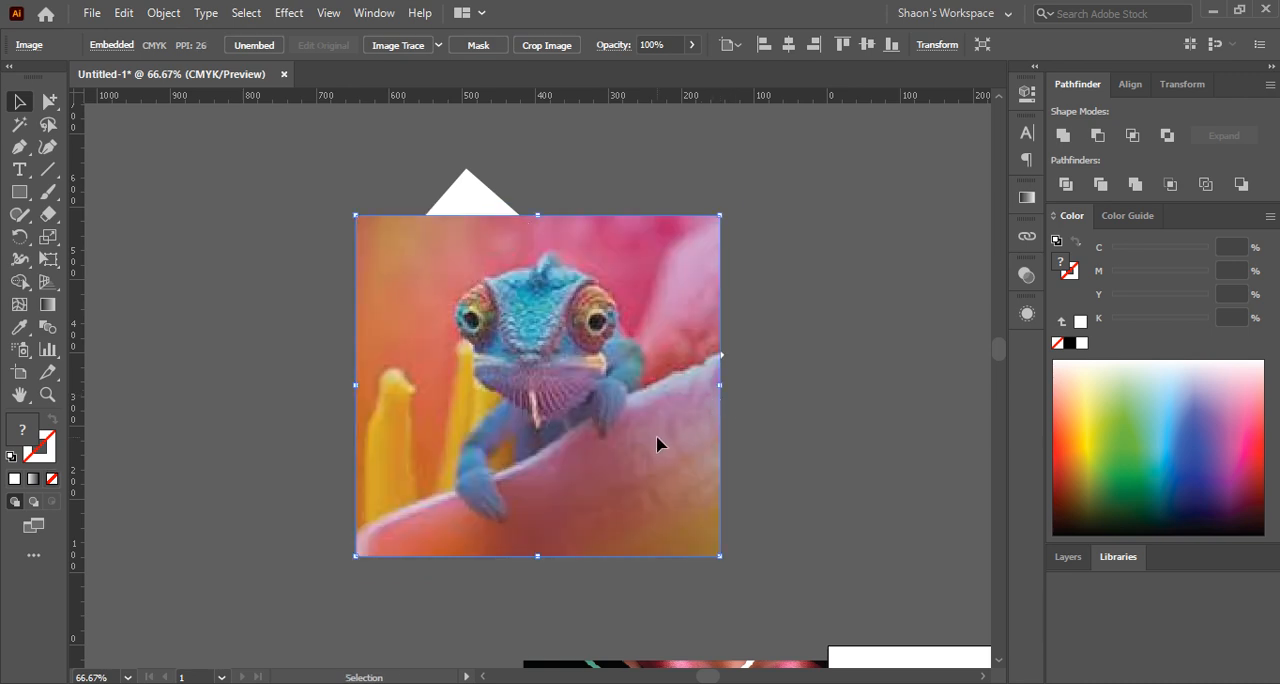
left_click_drag(658, 443, 646, 386)
key("ctrl+shift+bracketleft")
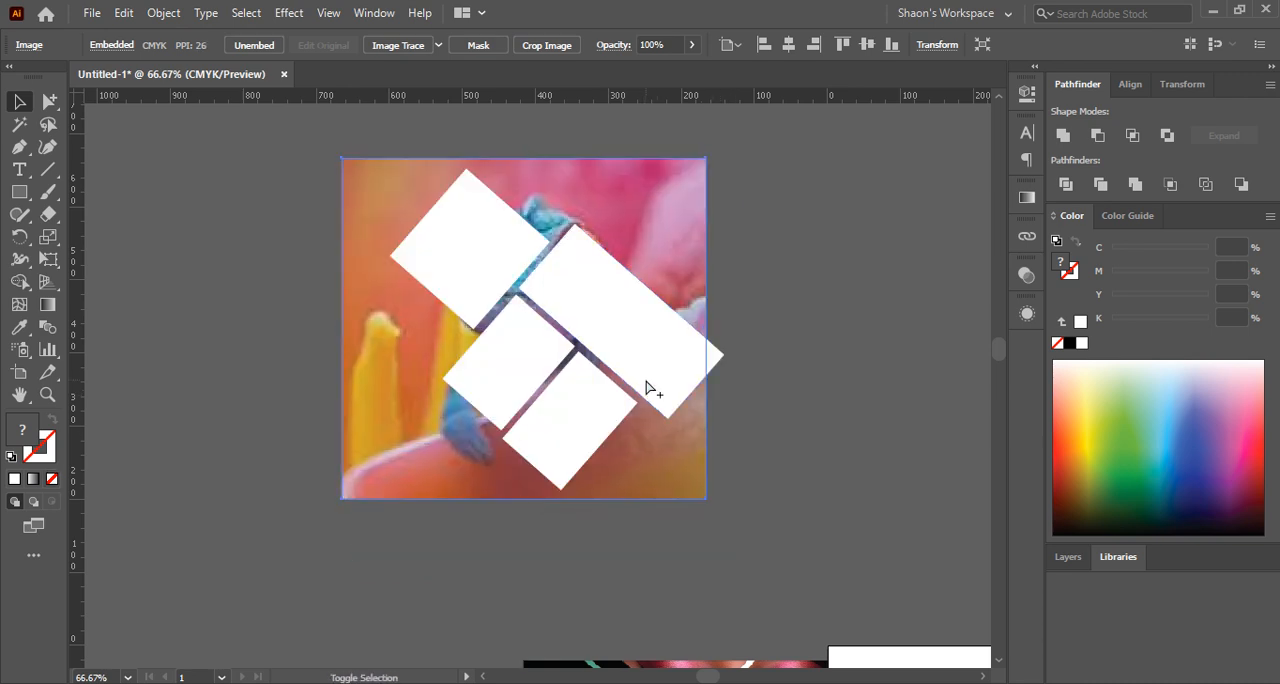
left_click_drag(640, 474, 667, 469)
left_click(764, 451)
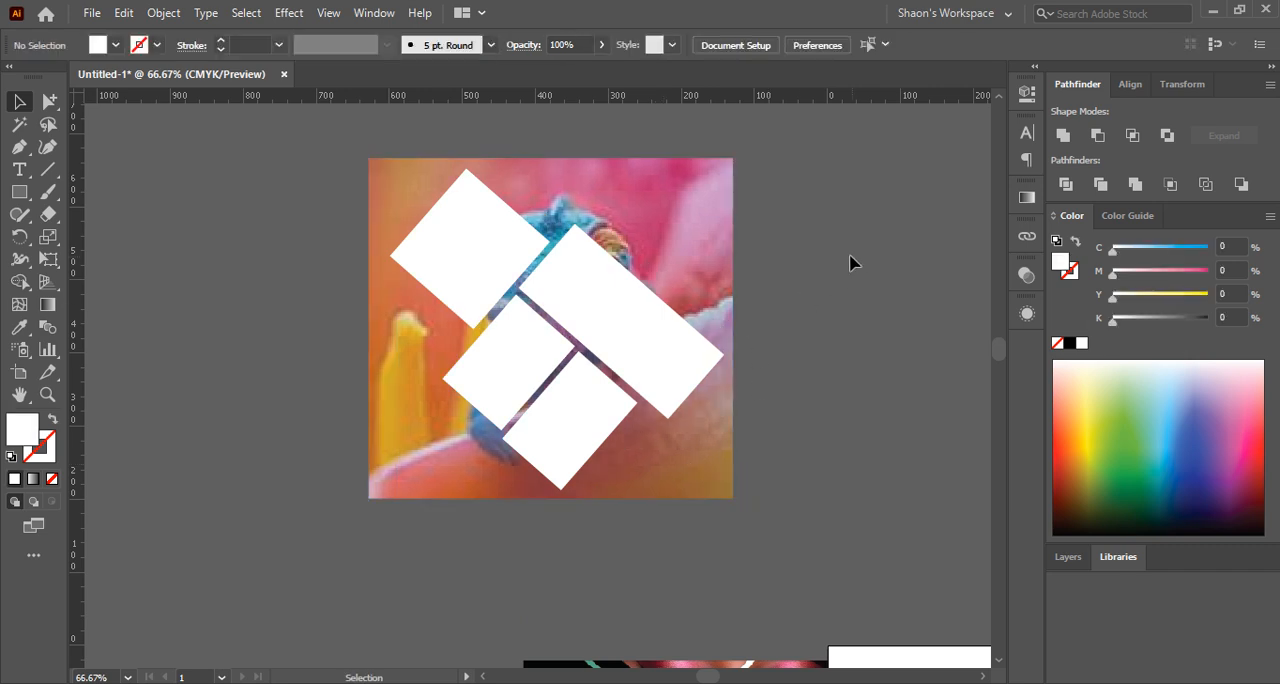
left_click_drag(858, 243, 457, 451)
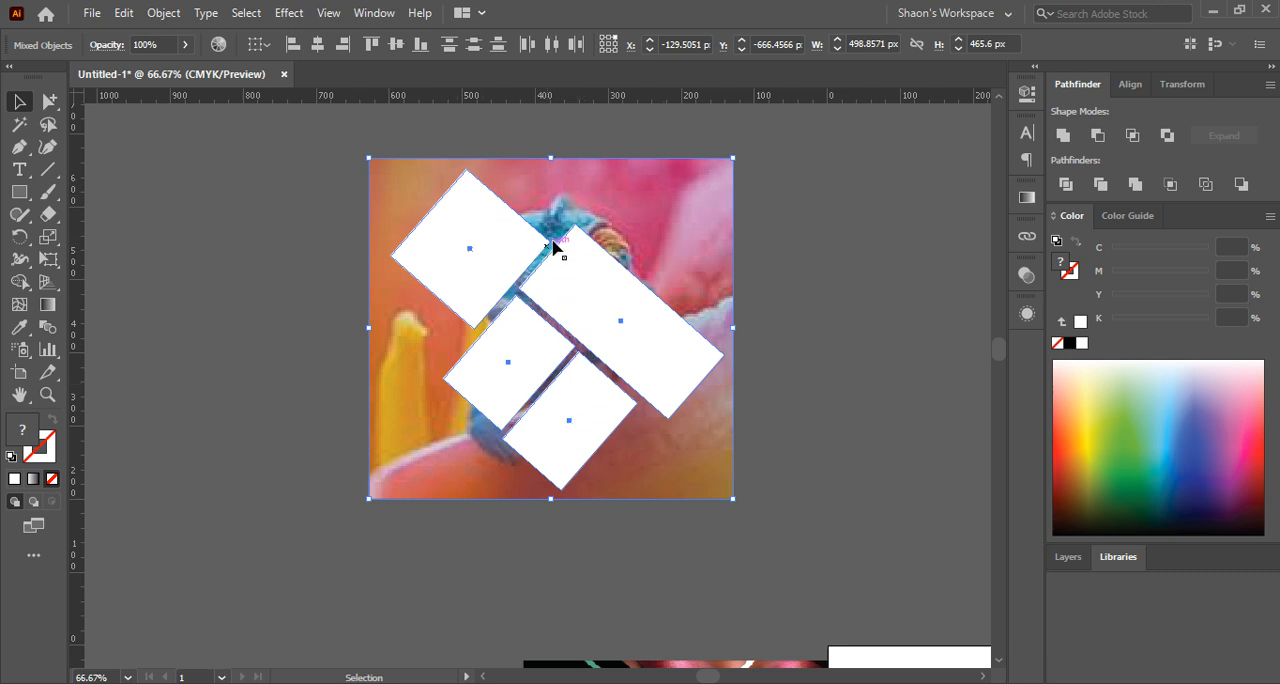
left_click(791, 240)
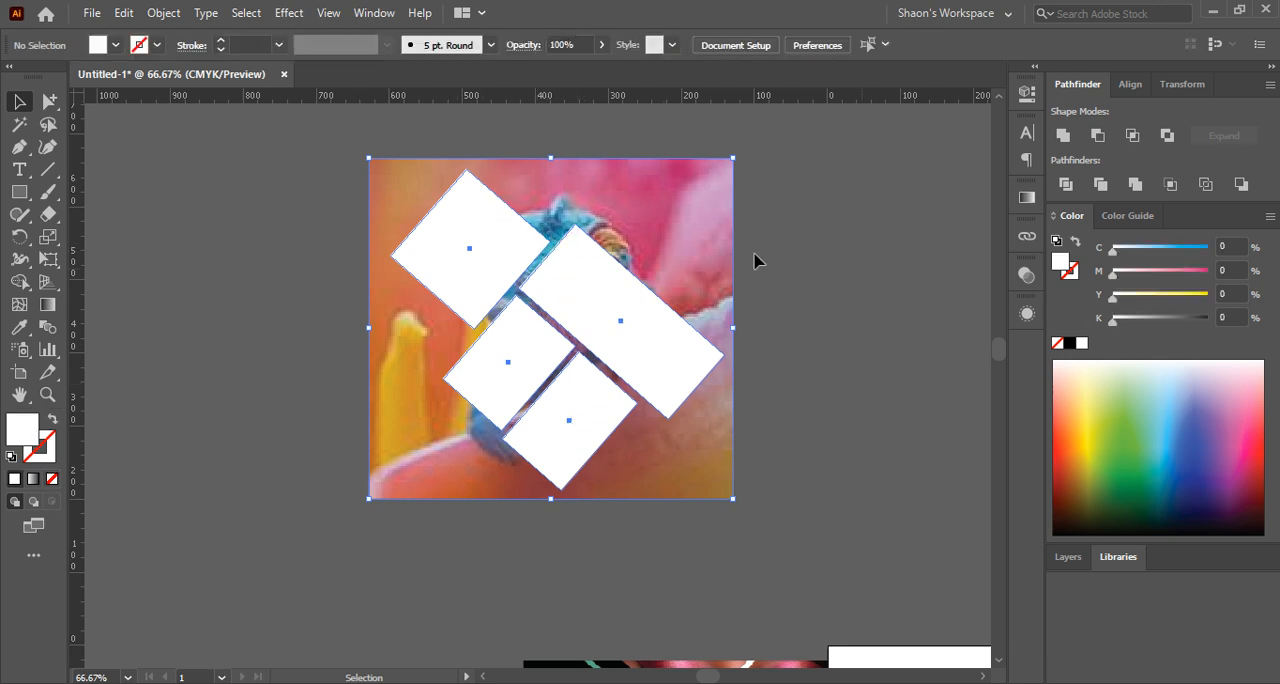
left_click(606, 200)
left_click(478, 240, "shift")
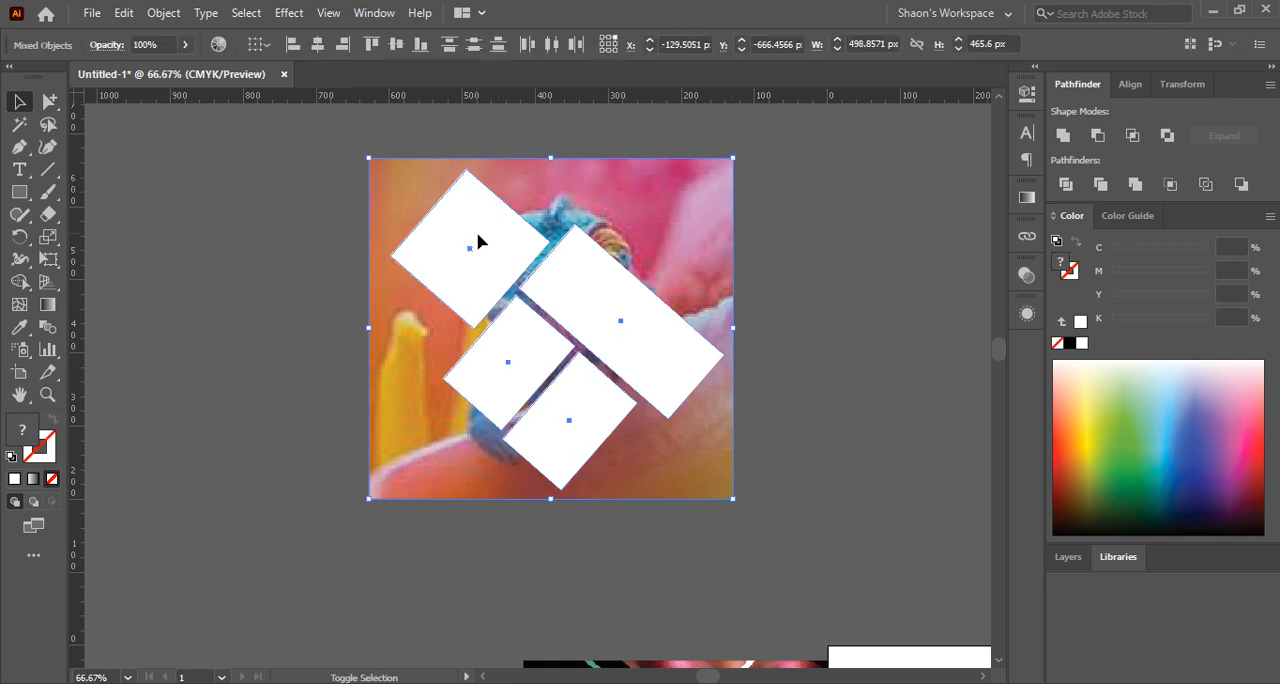
left_click(592, 306, "shift")
left_click(826, 215)
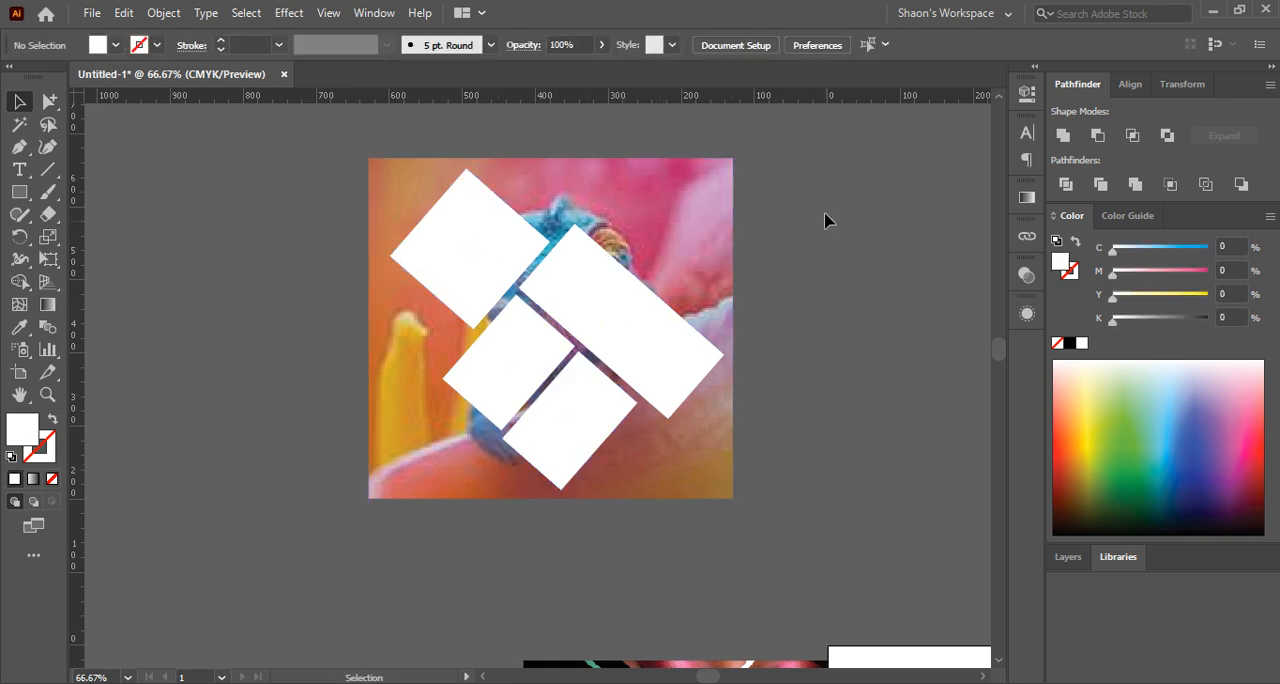
Try to clip the chameleon picture with the grouped white rectangles using a clipping mask, and undo it
left_click_drag(826, 215, 463, 232)
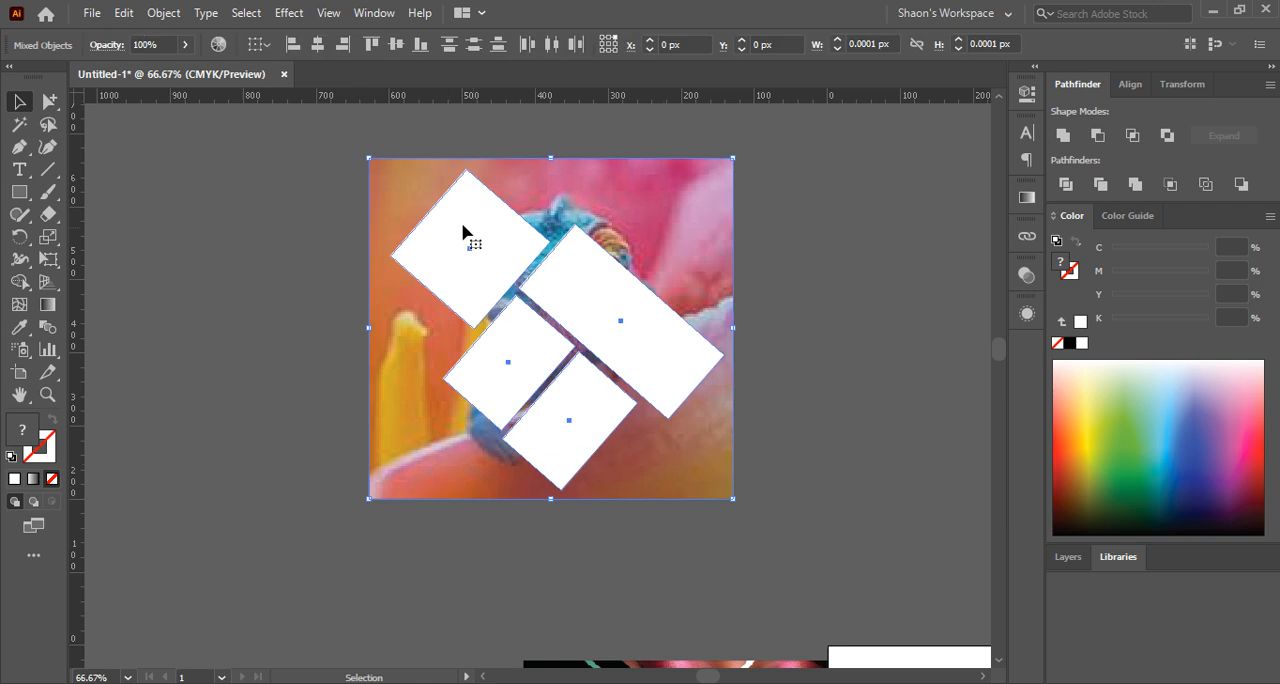
right_click(497, 272)
left_click(590, 429)
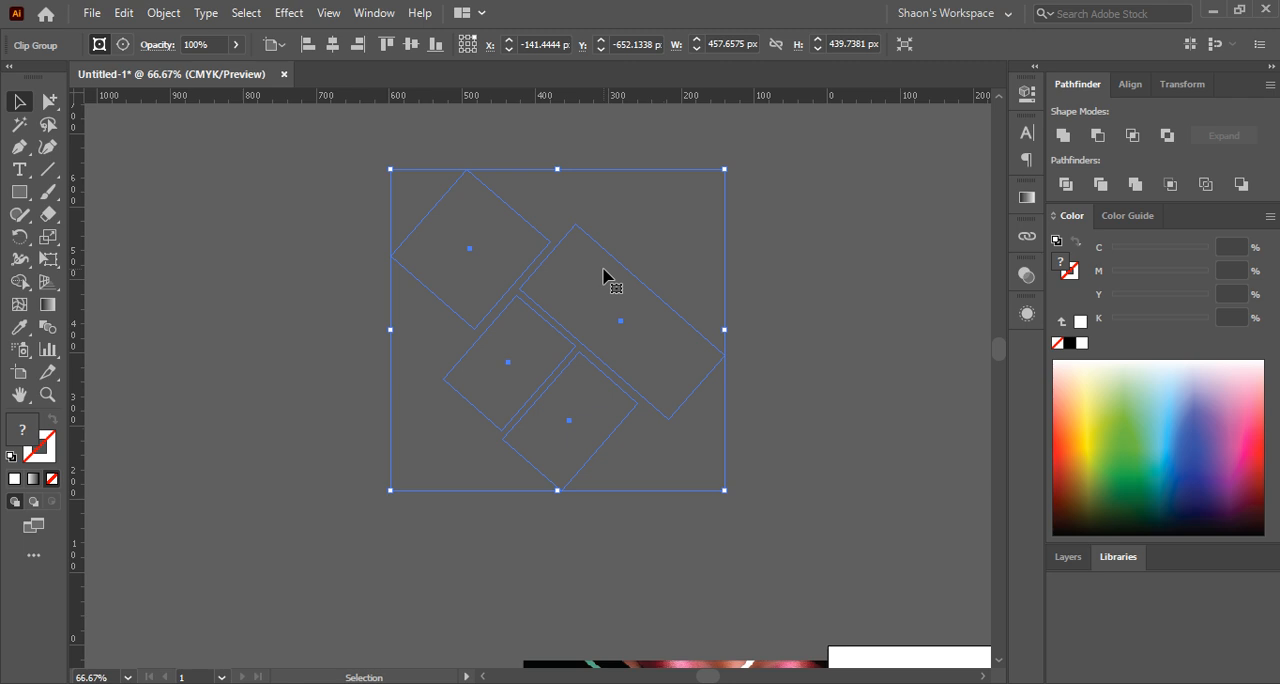
key("ctrl")
key("ctrl+z")
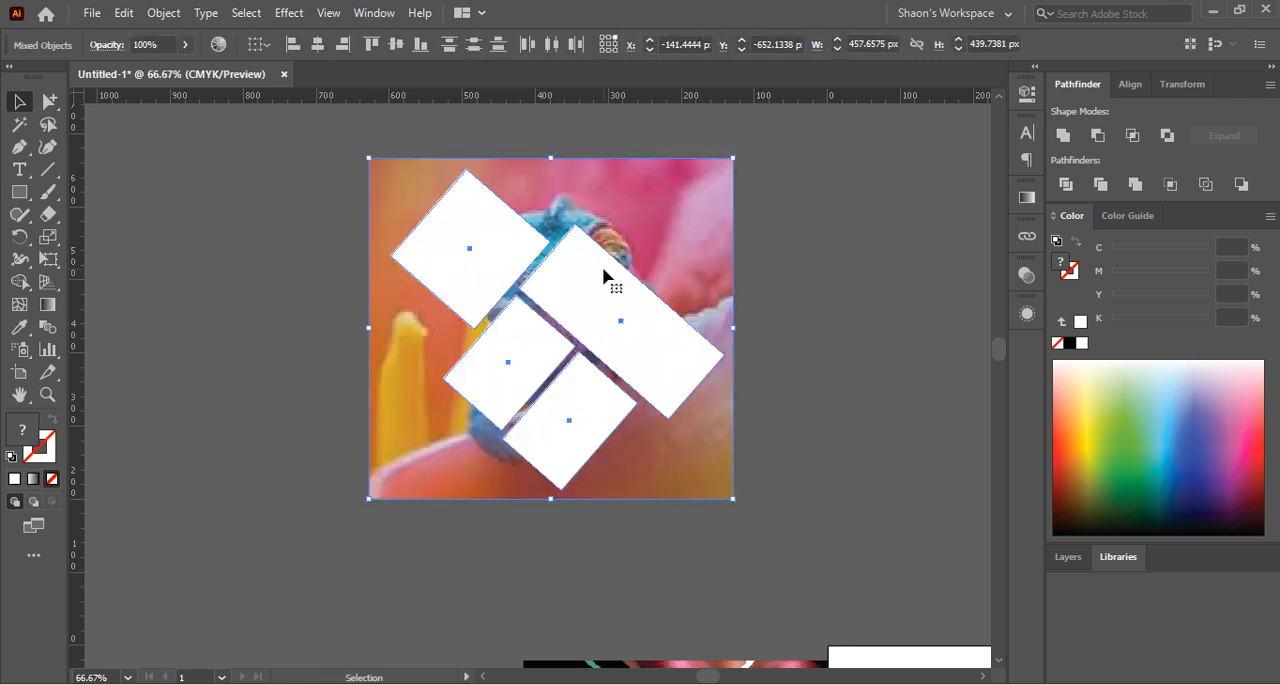
Ungroup the four white rectangles over the chameleon picture so each one can be selected separately
left_click(768, 316)
left_click(612, 297)
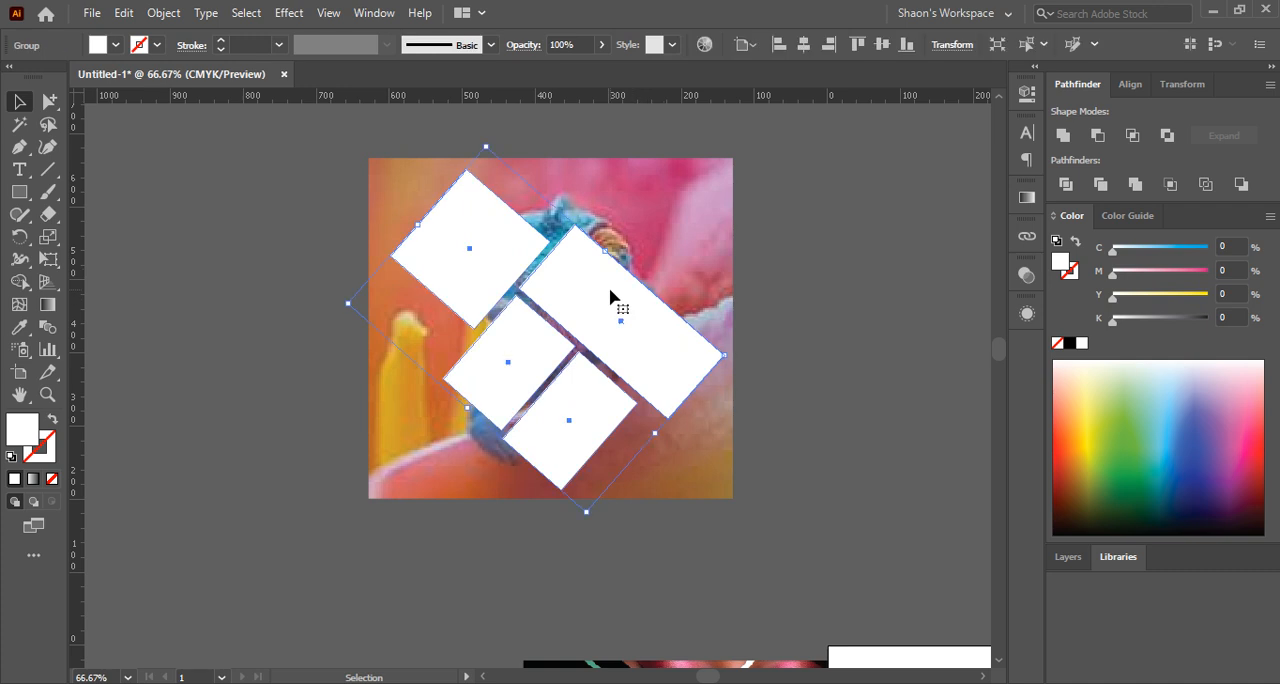
right_click(612, 297)
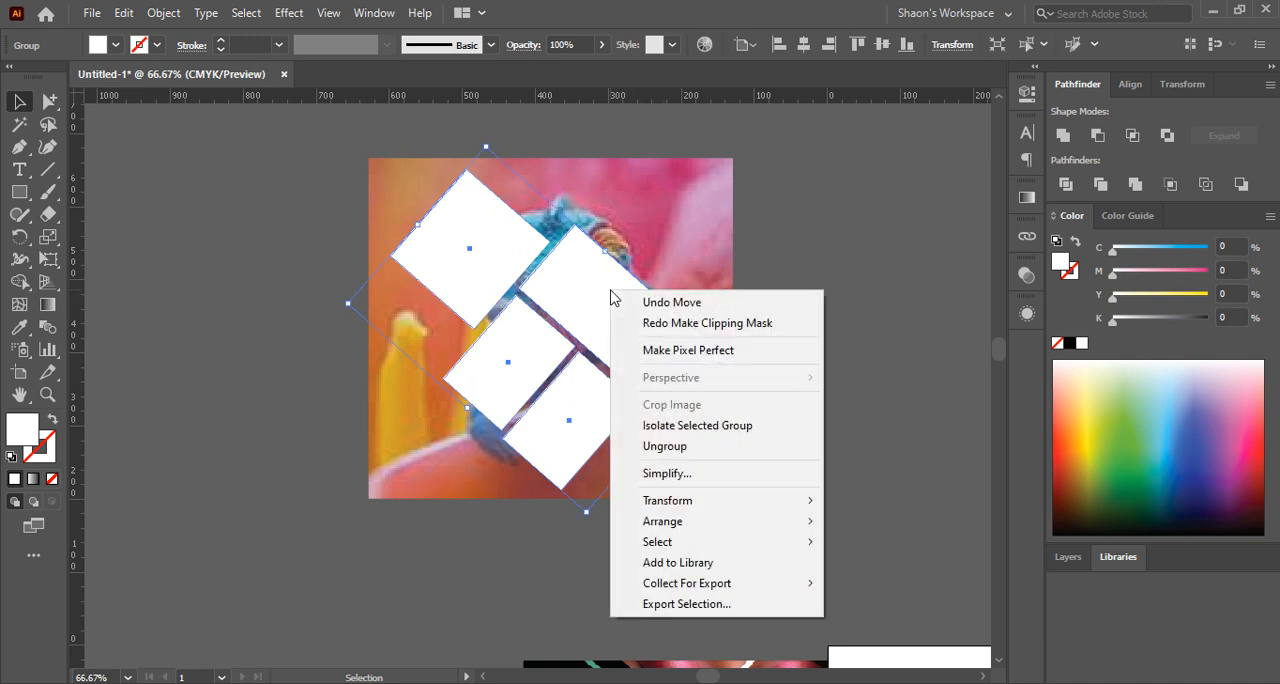
left_click(665, 446)
left_click(829, 394)
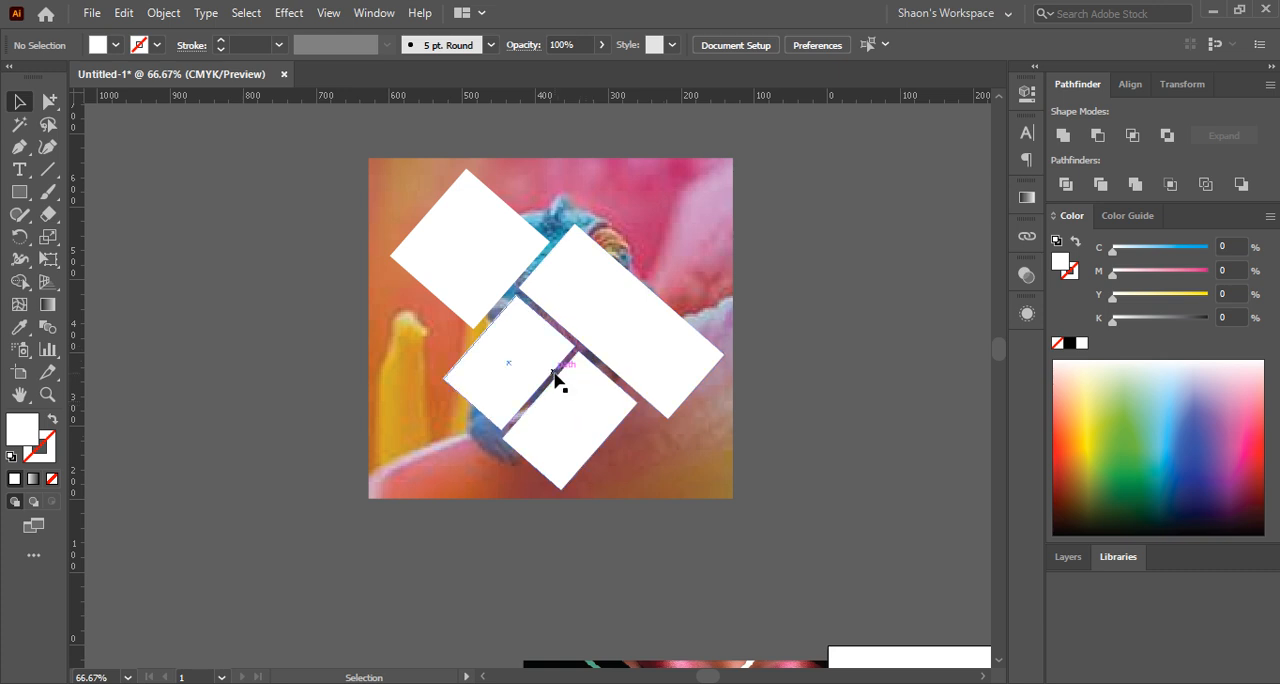
left_click(531, 344)
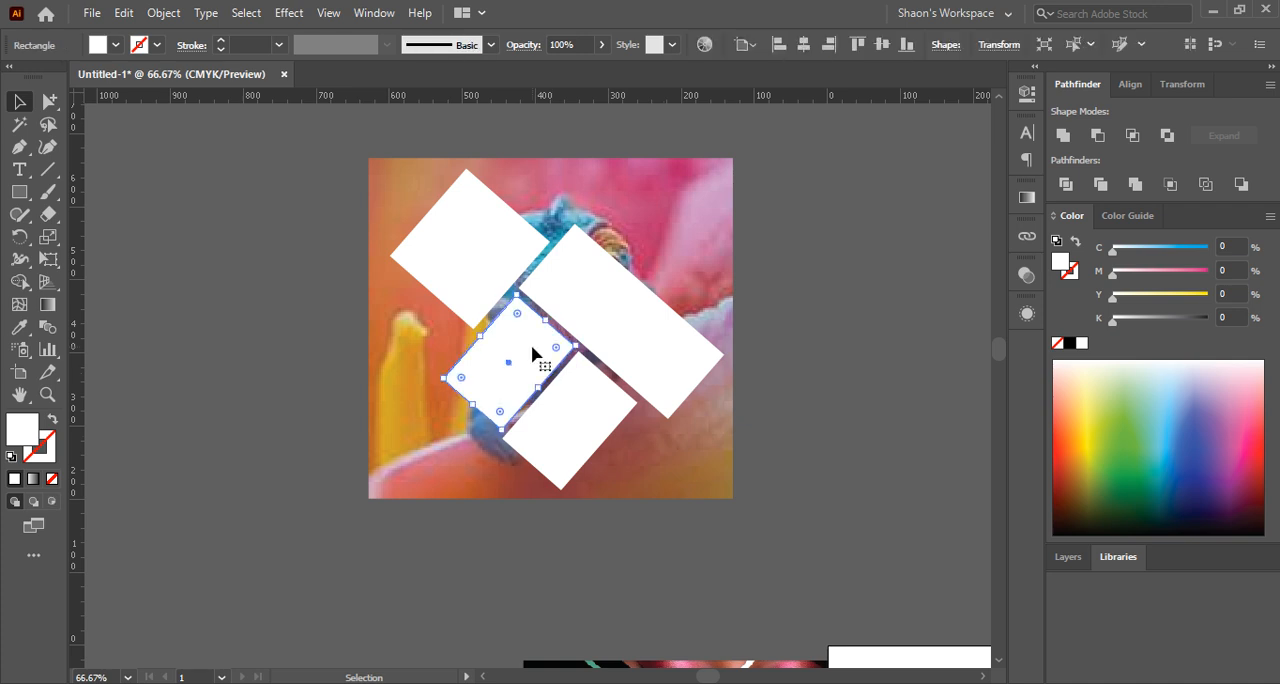
left_click(490, 270, "shift")
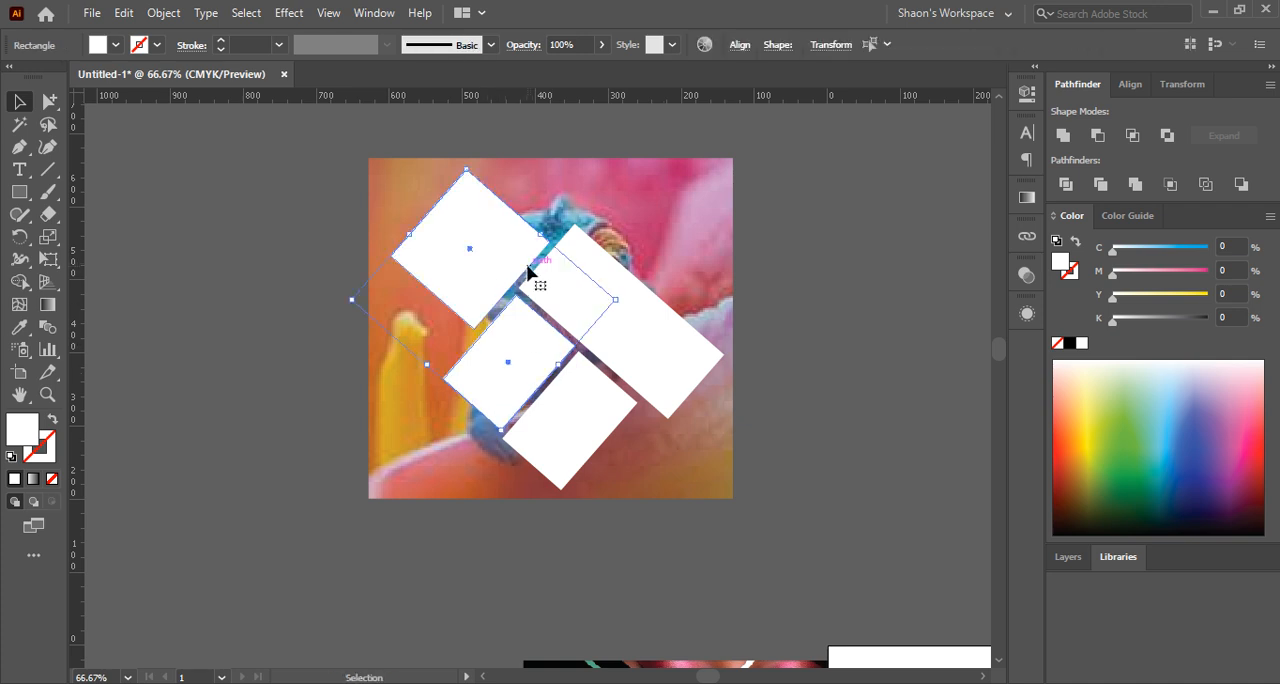
left_click(823, 278)
Group the four separate white rectangles again and move the group toward the lower left of the chameleon picture
left_click(506, 260)
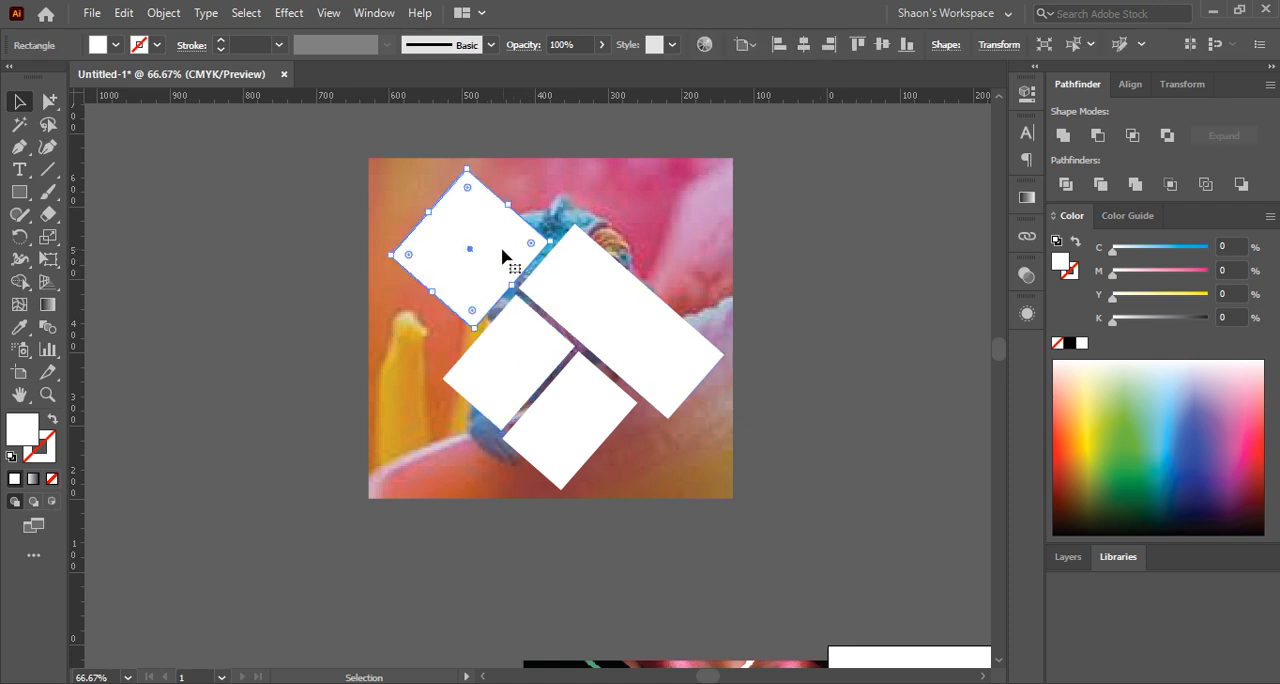
left_click(506, 358, "shift")
left_click(586, 429, "shift")
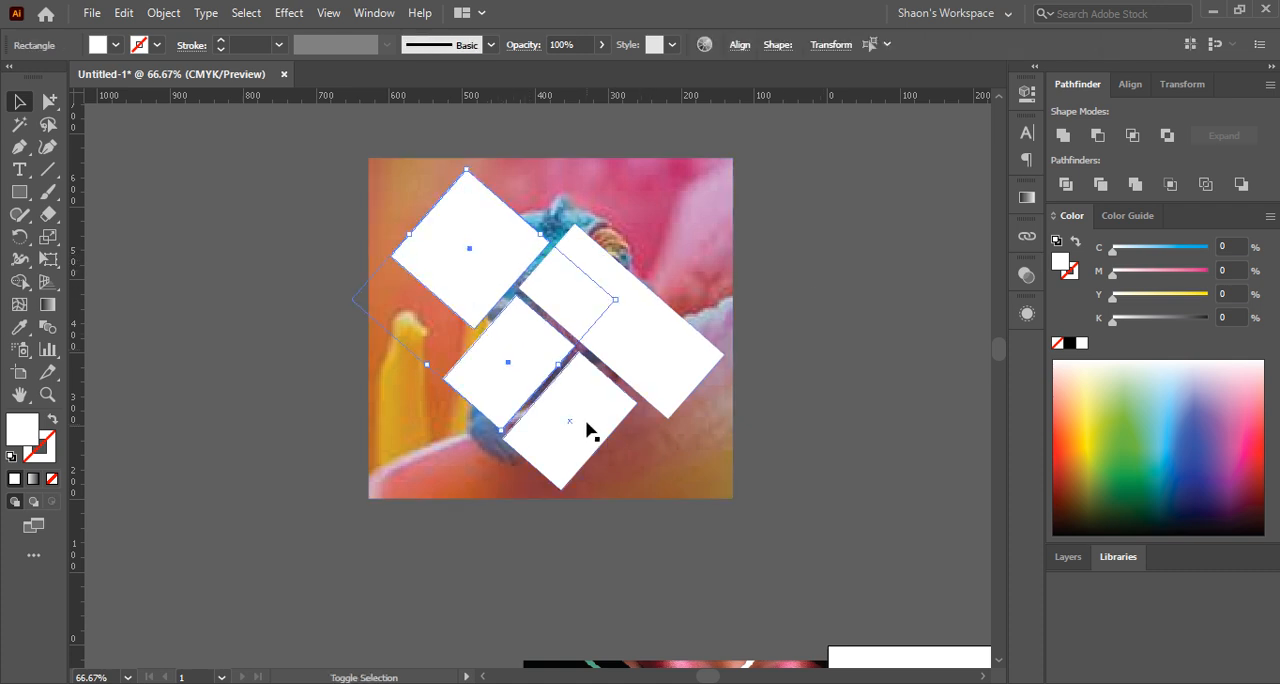
left_click(688, 341, "shift")
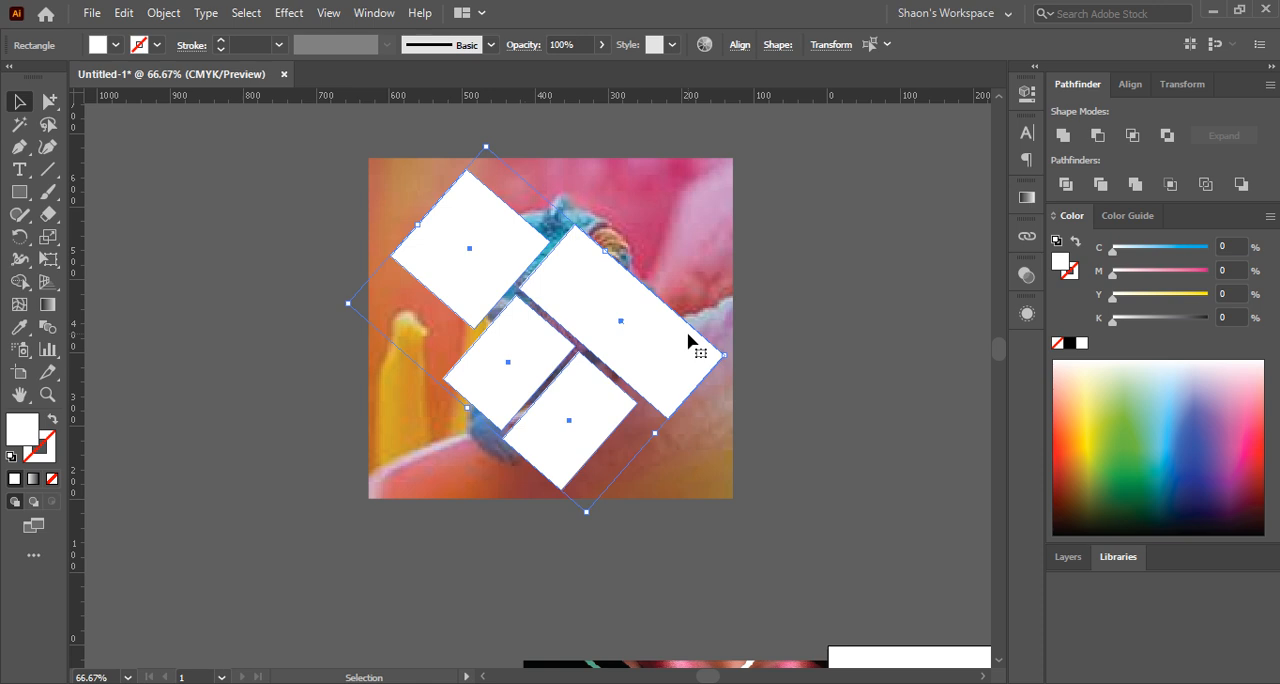
key("ctrl+g")
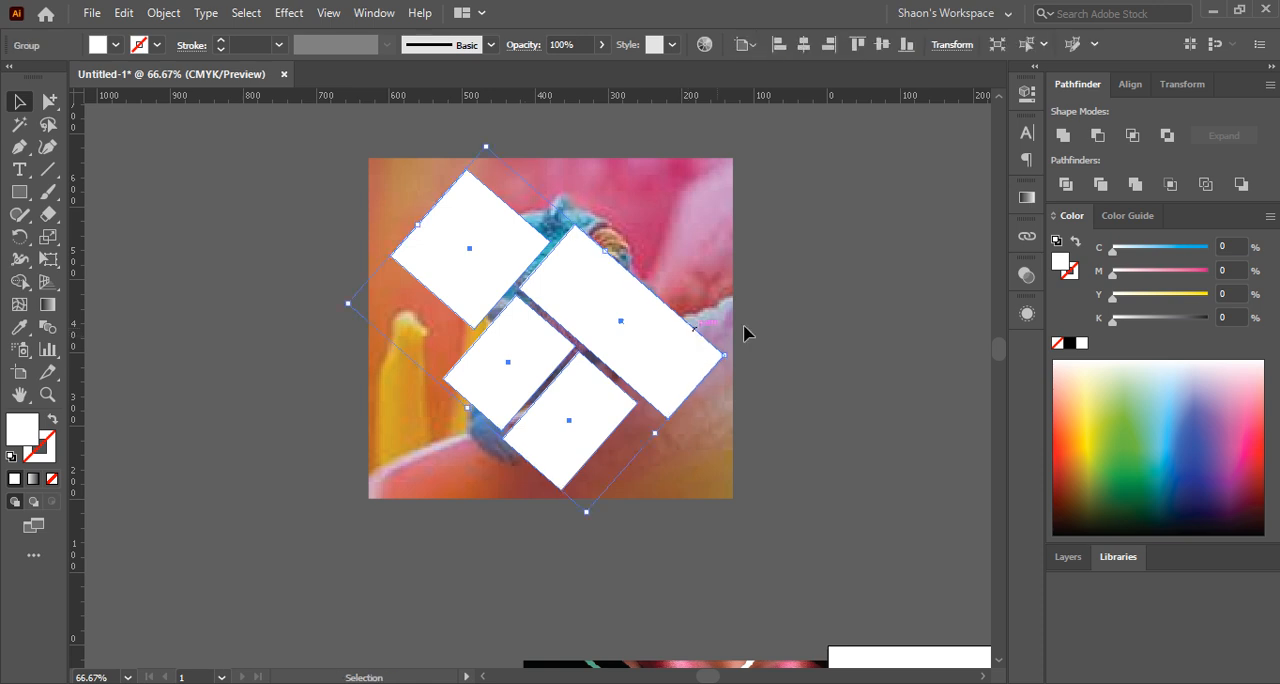
left_click_drag(615, 328, 541, 372)
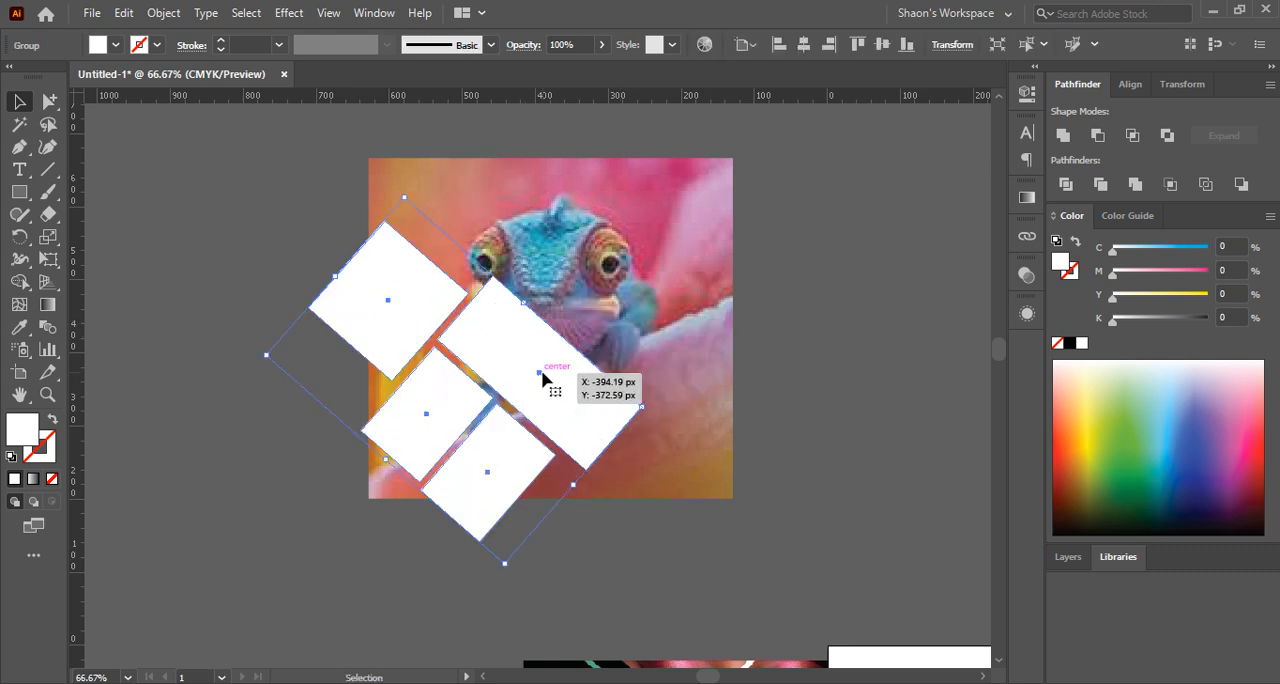
Undo the last move of the grouped white rectangles and turn the group into a compound path
key("ctrl+z")
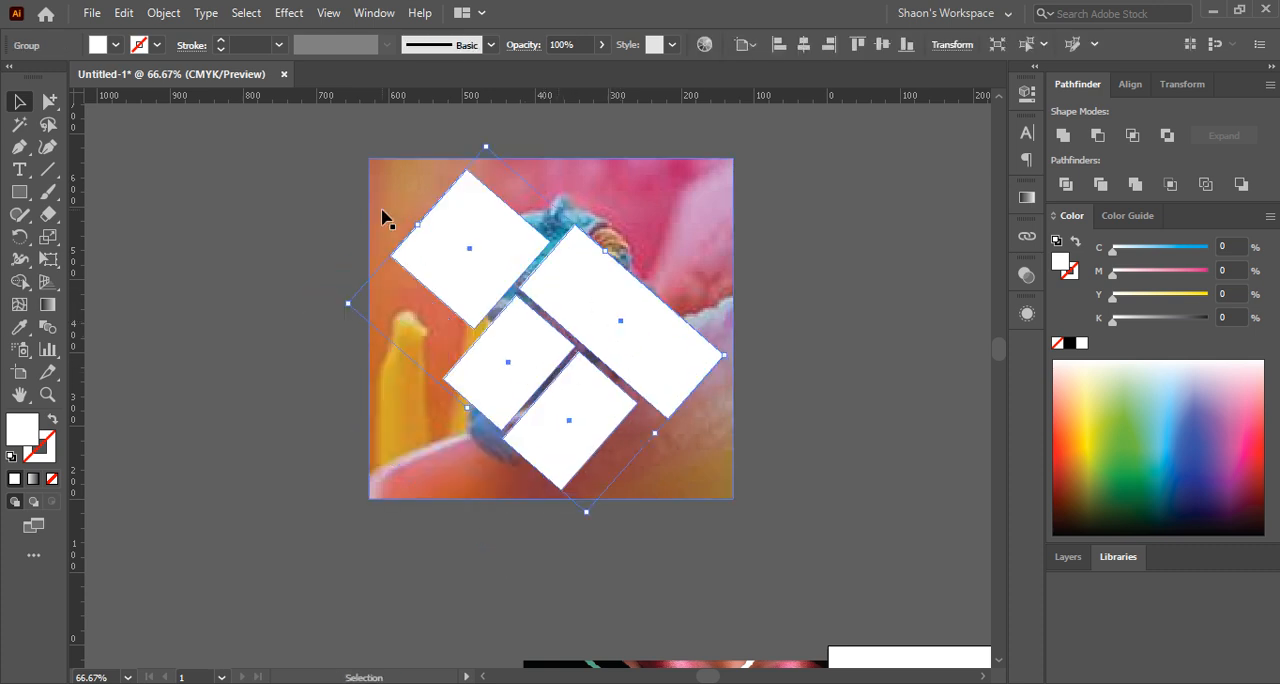
left_click(163, 13)
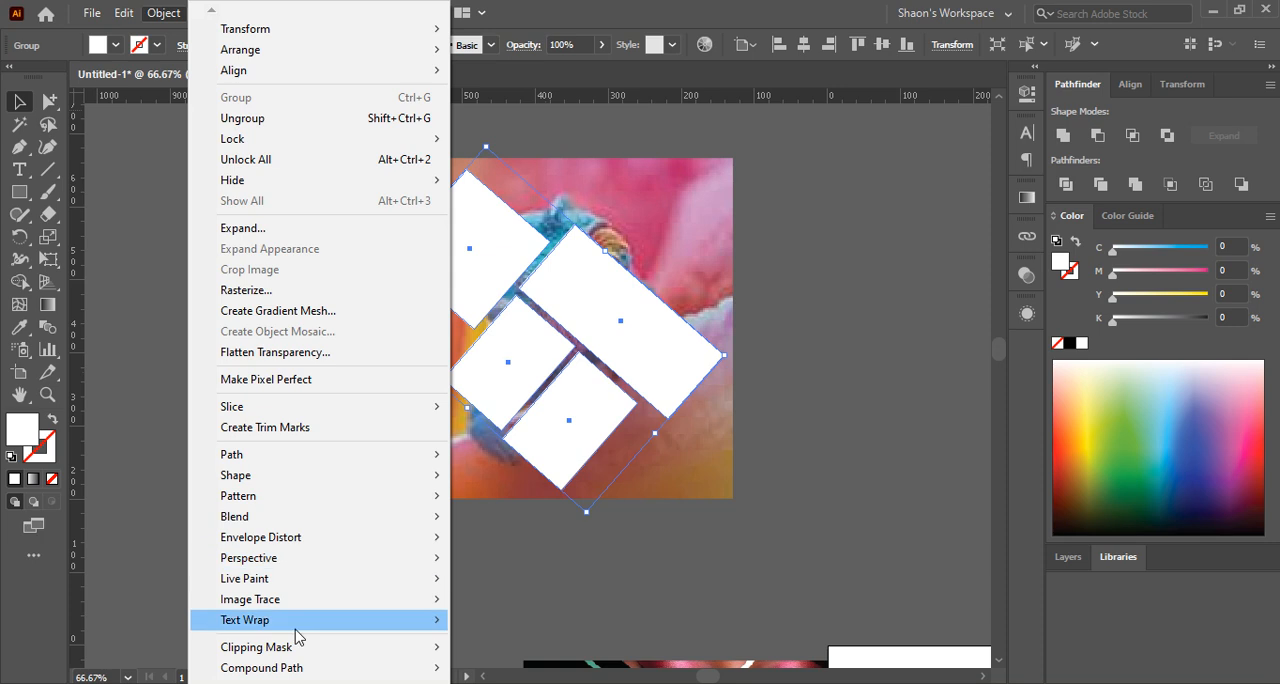
mouse_move(302, 672)
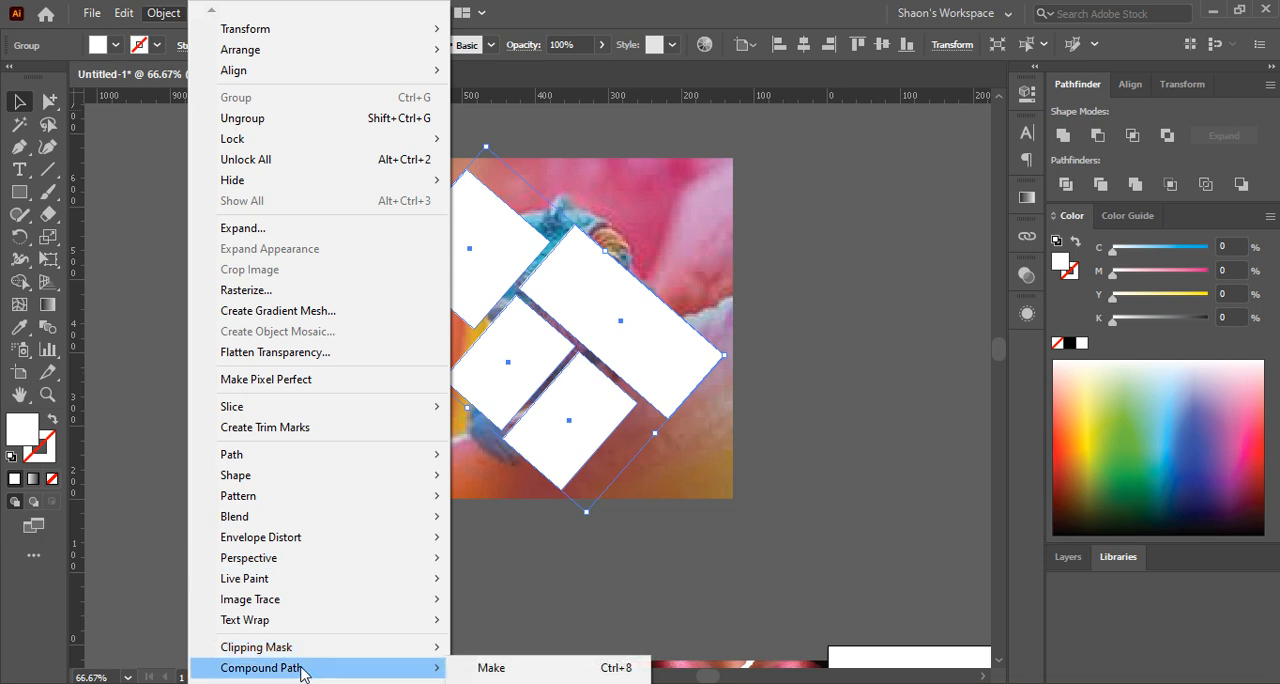
left_click(490, 668)
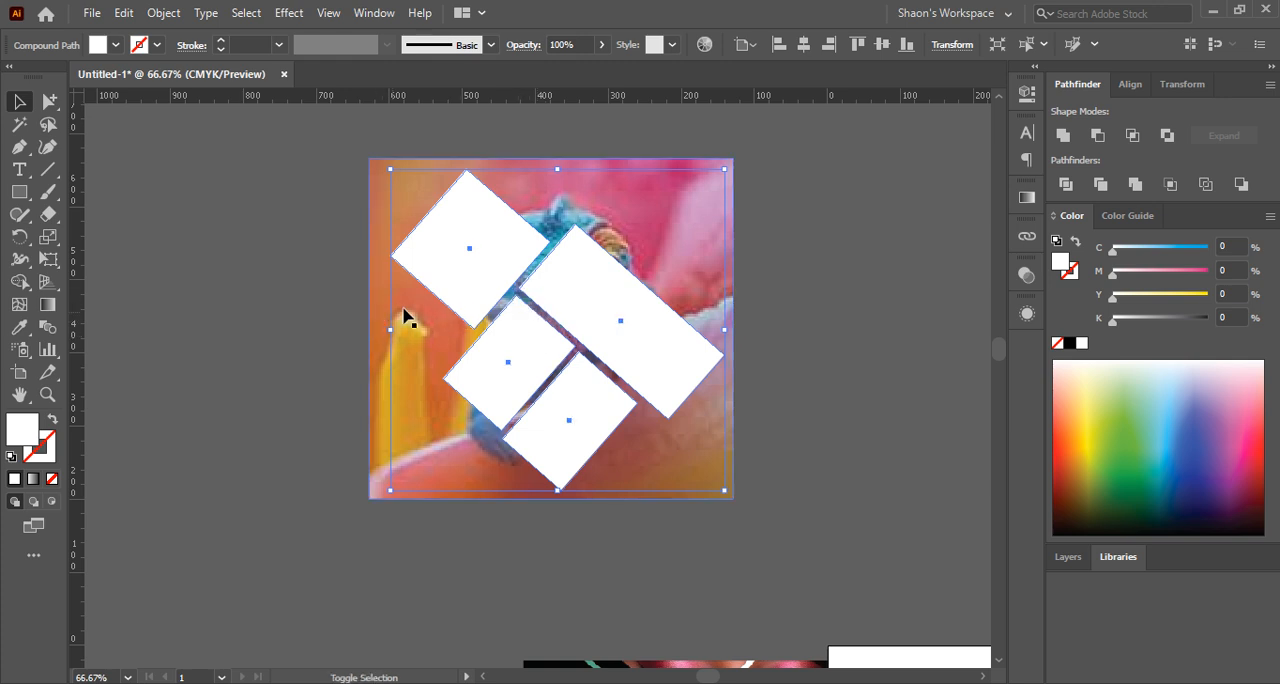
Select the compound path together with the chameleon picture and clip the picture into the four slanted rectangles
left_click_drag(287, 182, 680, 422)
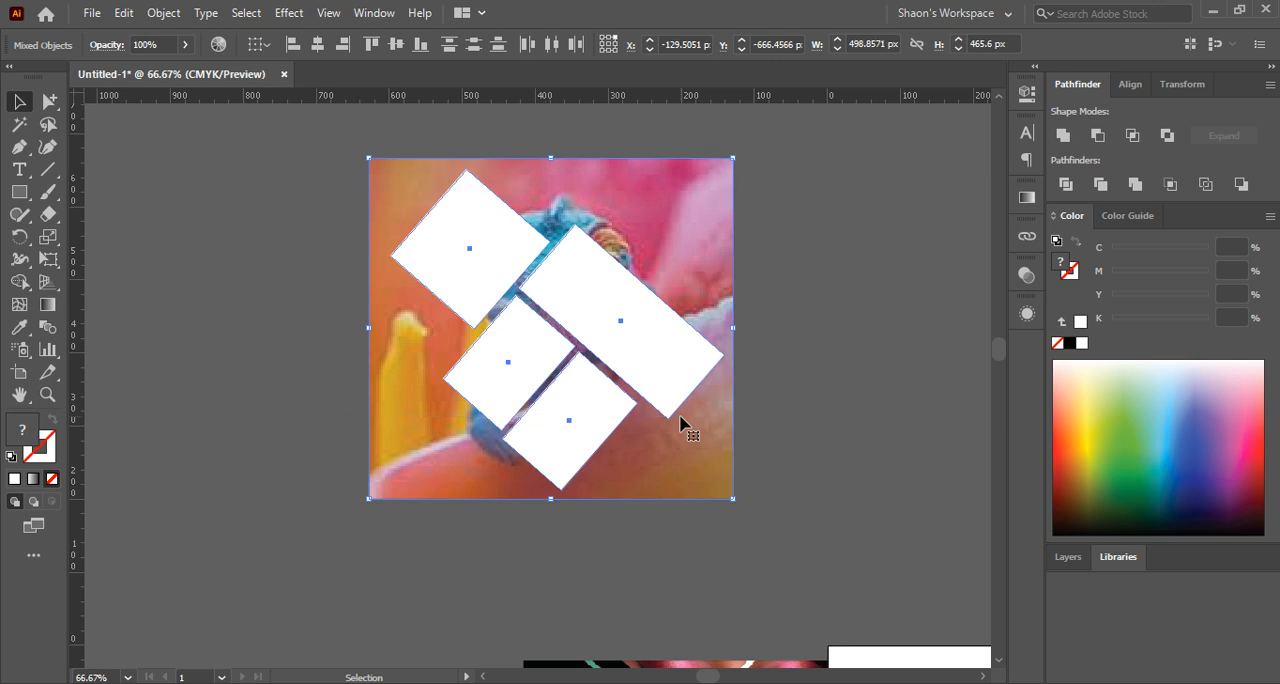
key("ctrl")
key("ctrl+7")
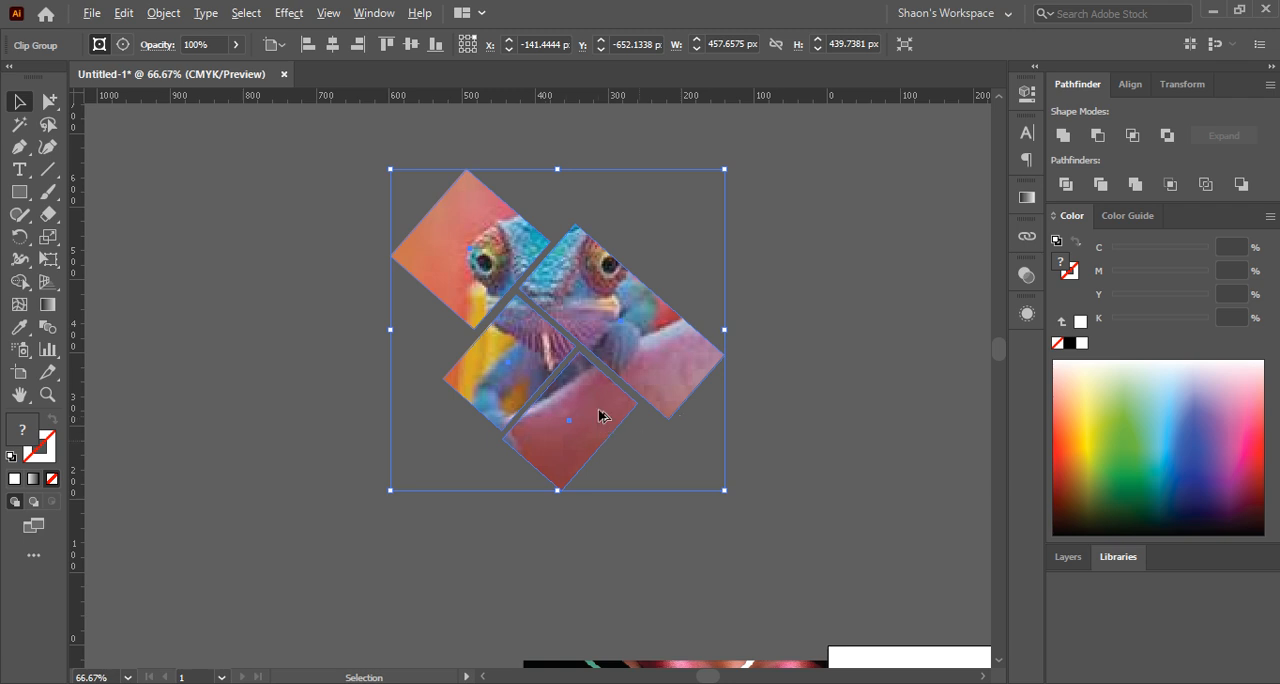
Move the clipped chameleon over the flyer's face collage and nudge it to line up with the white dividing lines
scroll(565, 390, "down", 2)
left_click_drag(720, 417, 567, 318)
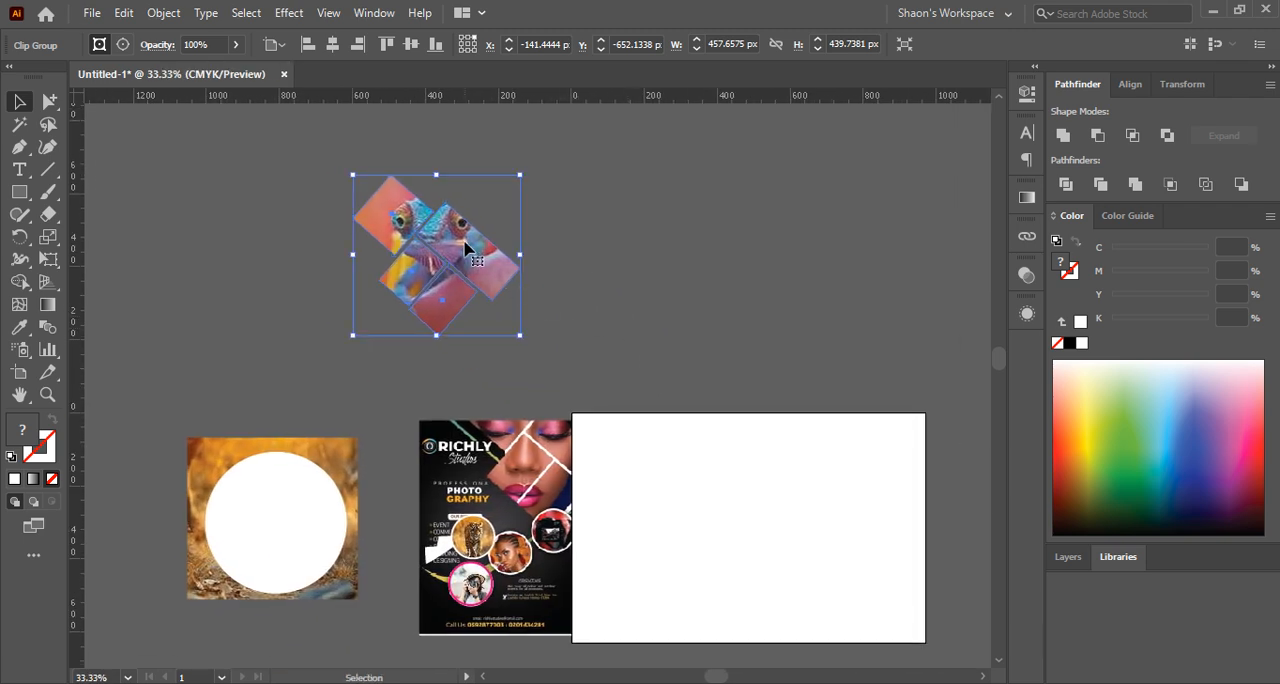
left_click_drag(473, 263, 583, 459)
scroll(573, 437, "up", 4)
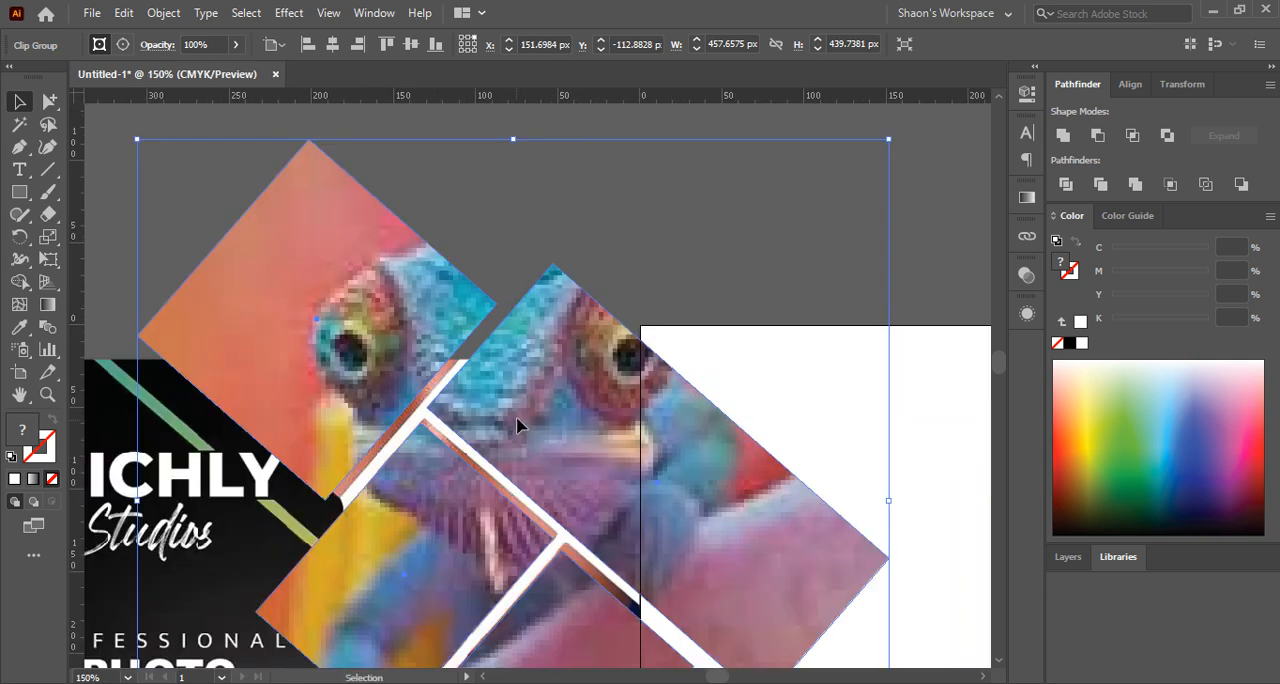
left_click_drag(518, 427, 522, 423)
scroll(562, 392, "down", 2)
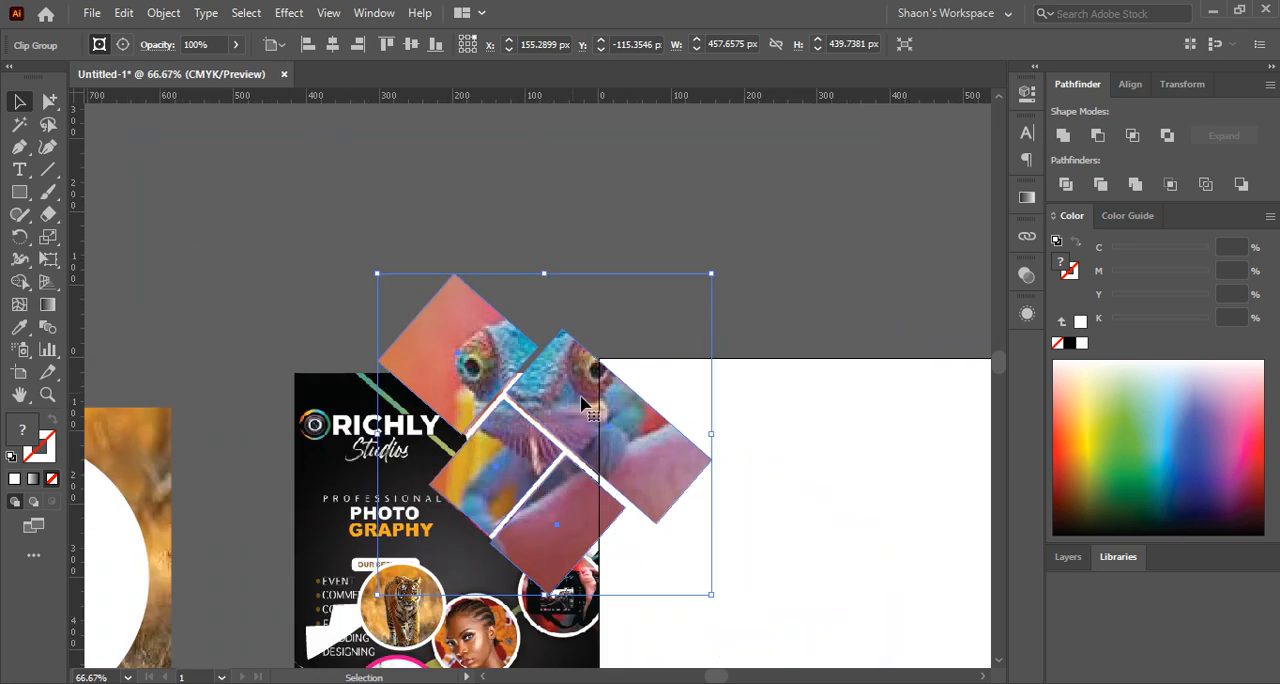
left_click_drag(659, 299, 655, 227)
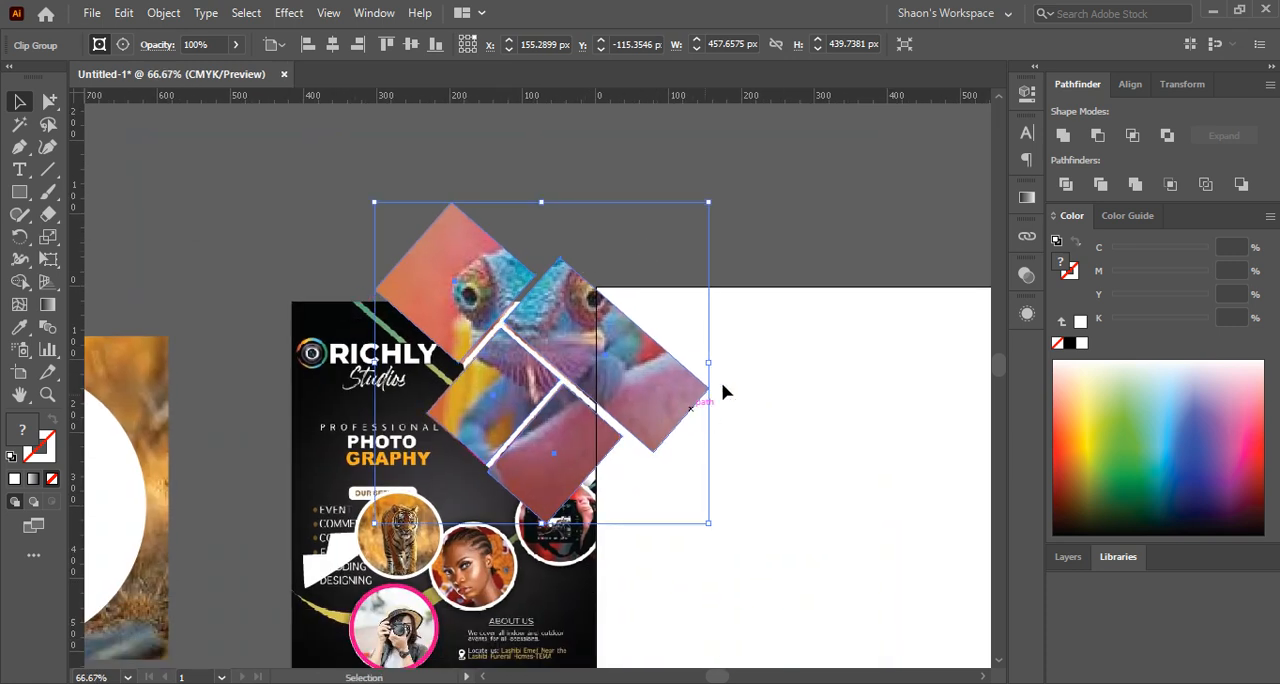
Draw a white rectangle covering the whole flyer and move it out of the way below the artboard
scroll(814, 300, "down", 2)
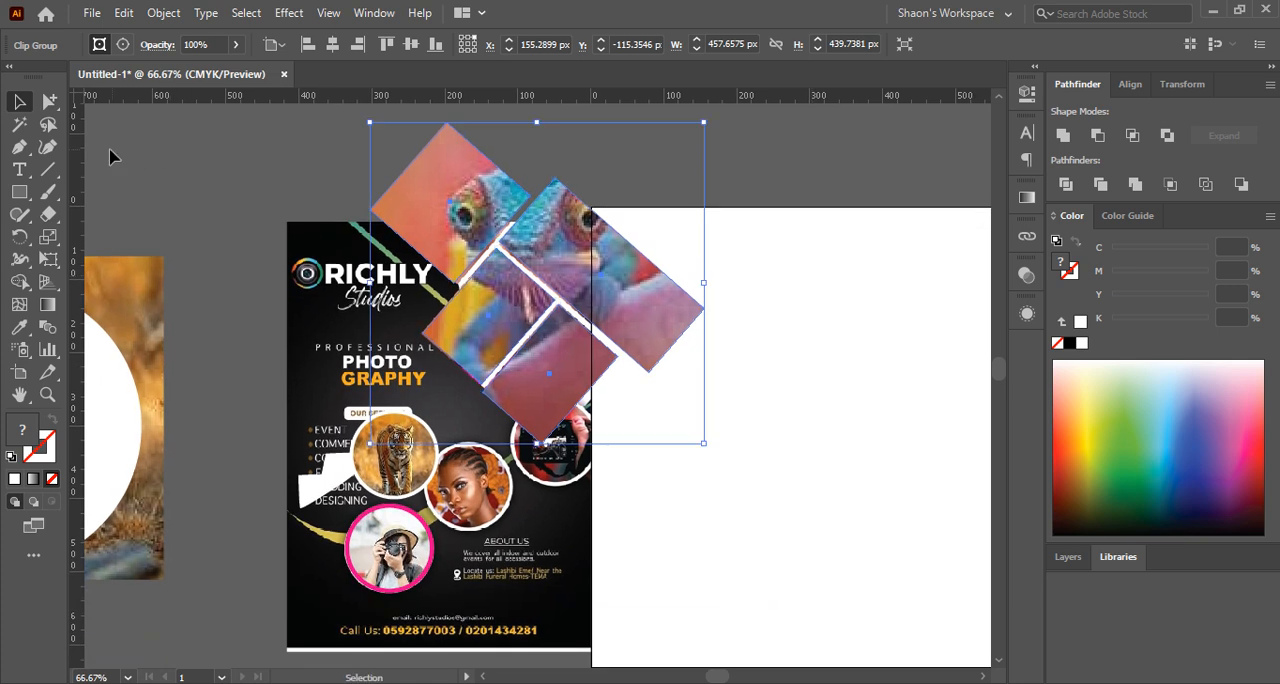
scroll(215, 170, "down", 1)
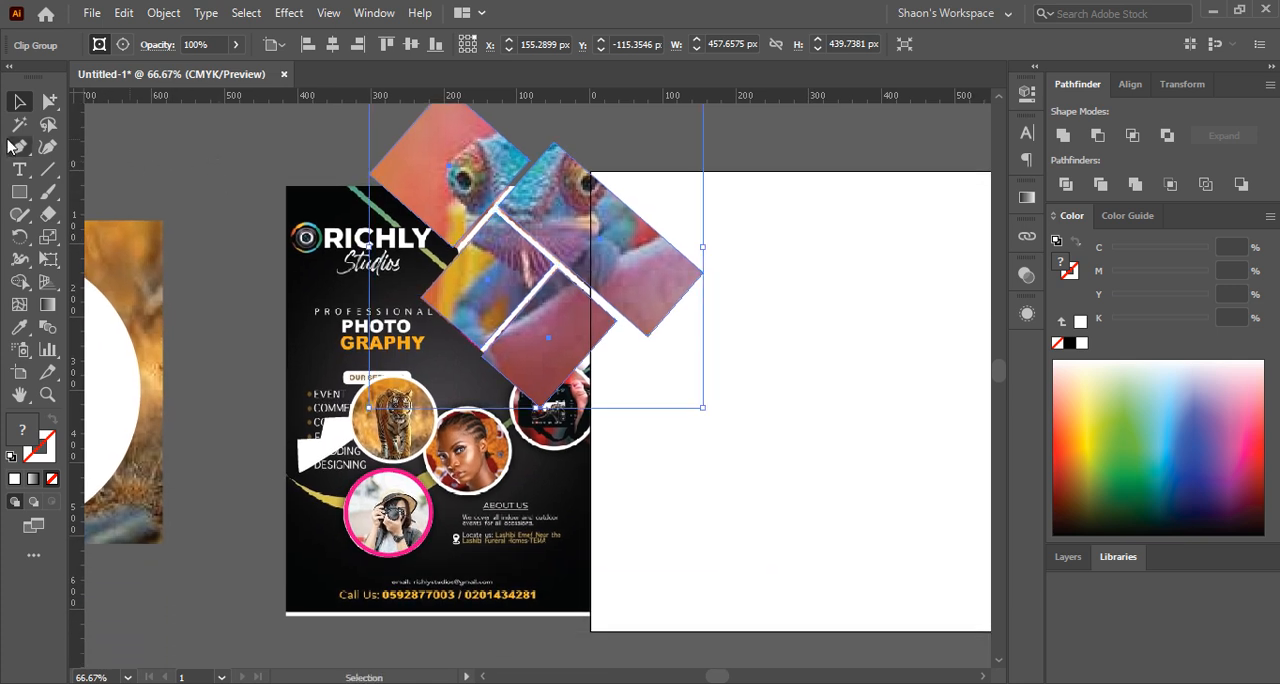
left_click(19, 192)
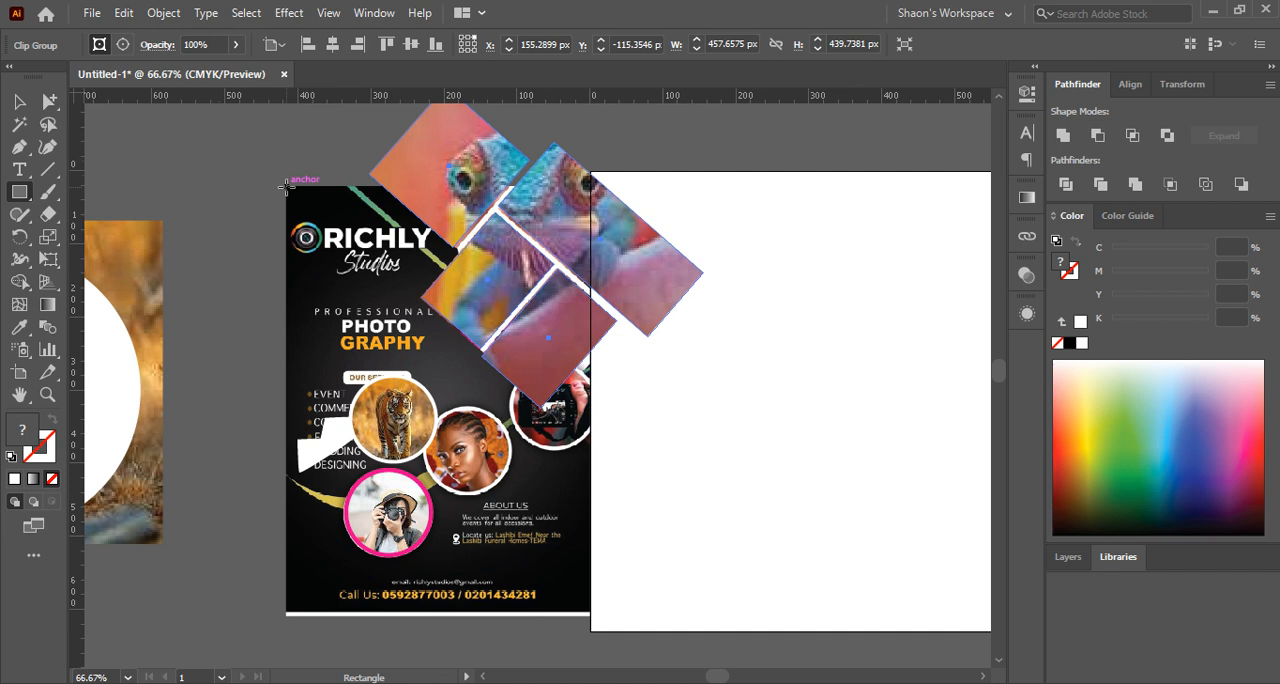
mouse_move(285, 186)
left_mouse_down()
mouse_move(538, 518)
mouse_move(566, 606)
mouse_move(591, 610)
left_mouse_up()
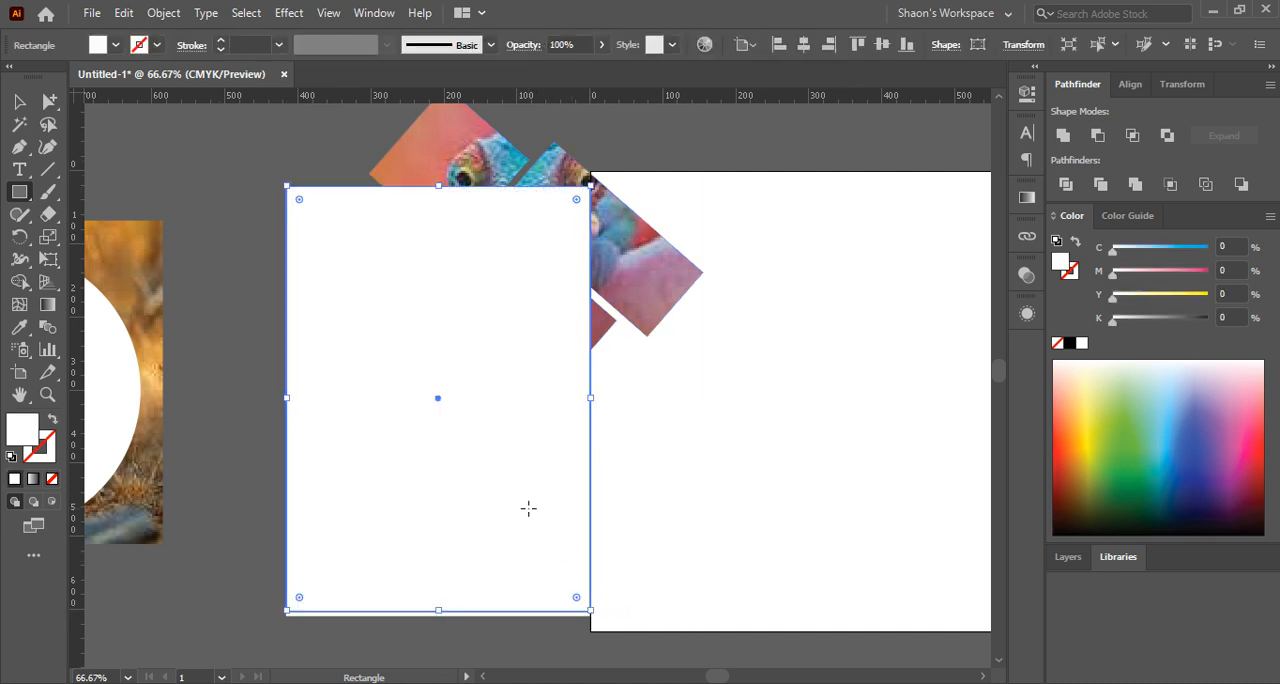
left_click(12, 108)
left_click(171, 200)
scroll(177, 266, "down", 2)
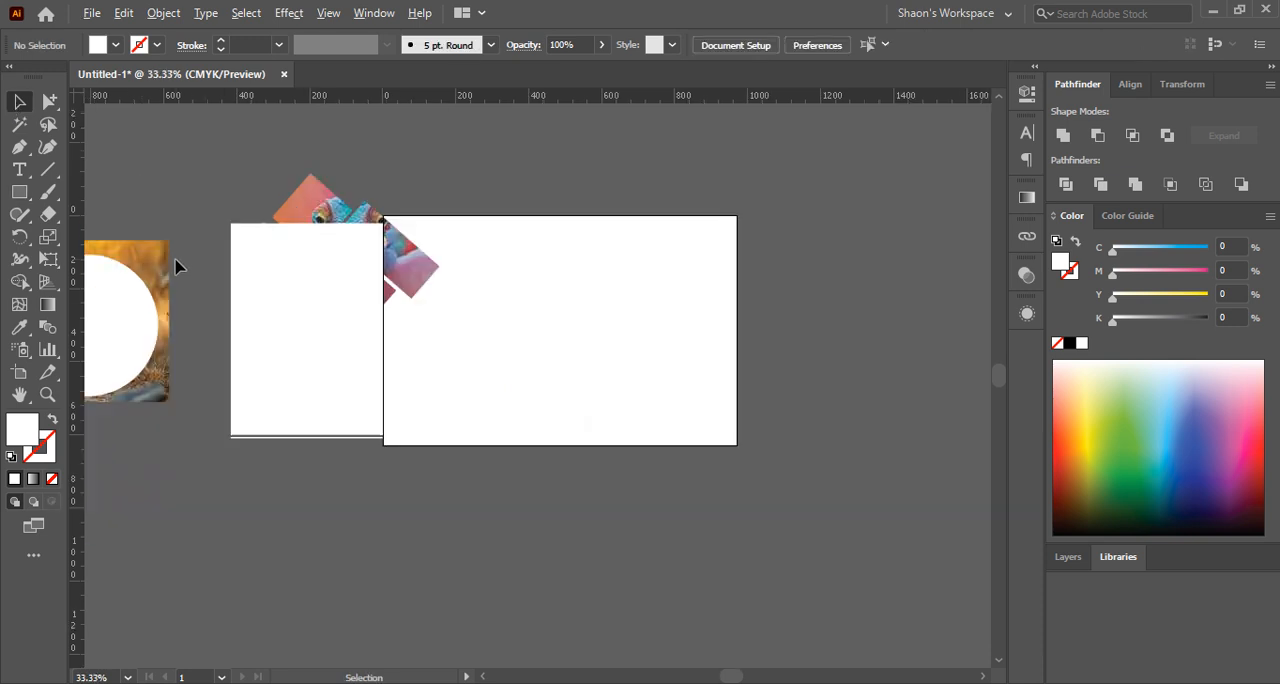
left_click_drag(351, 337, 731, 551)
Narrow the artboard from both sides to about 469 px wide and move the clipped chameleon over its upper-right corner
left_click_drag(395, 271, 717, 267)
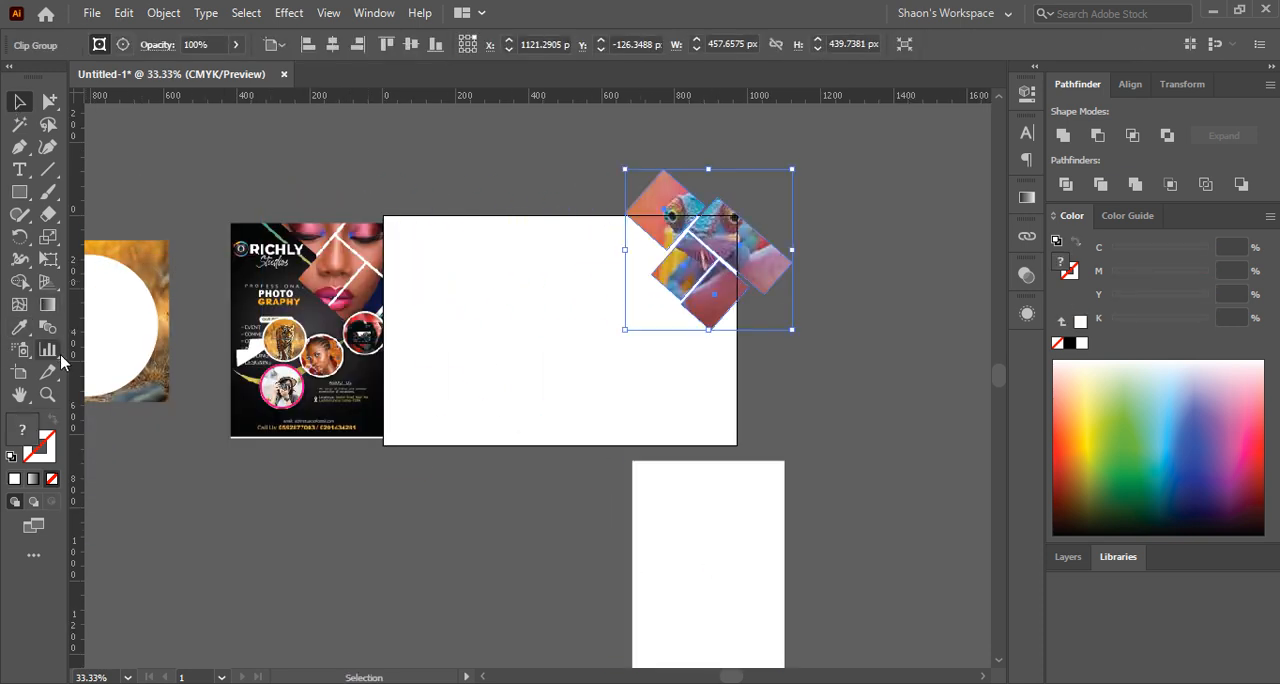
left_click(19, 372)
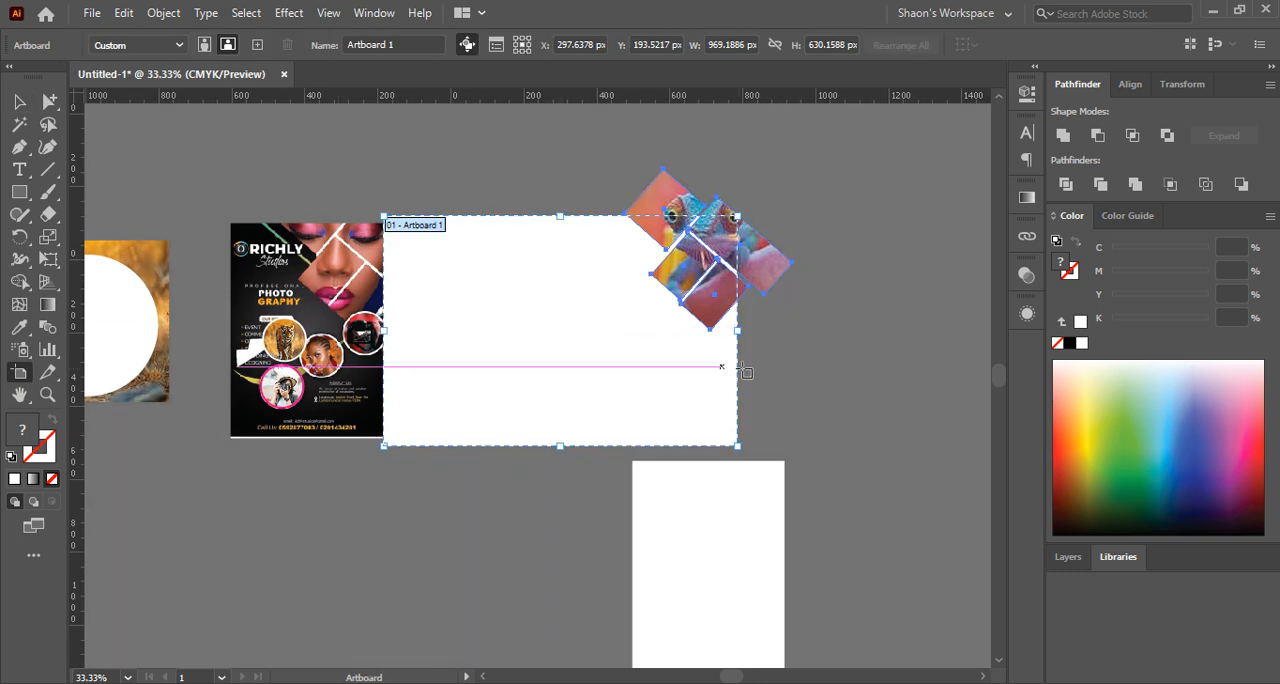
left_click_drag(737, 331, 577, 331)
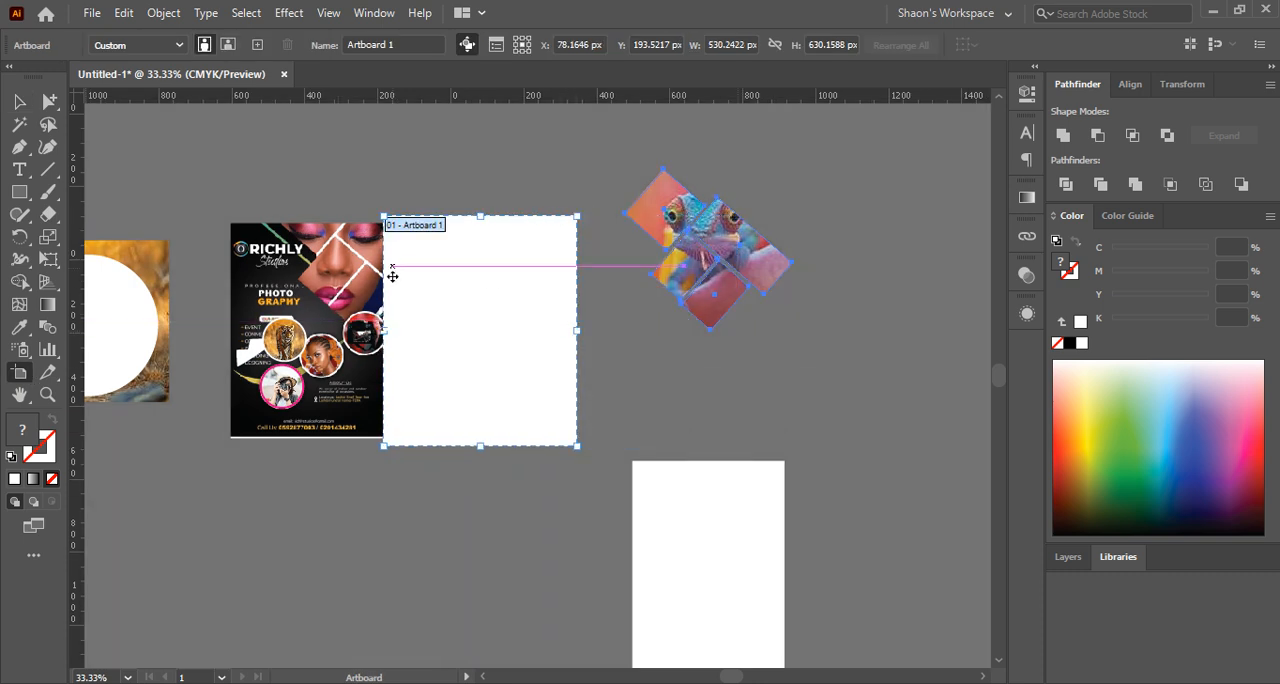
left_click_drag(388, 336, 406, 334)
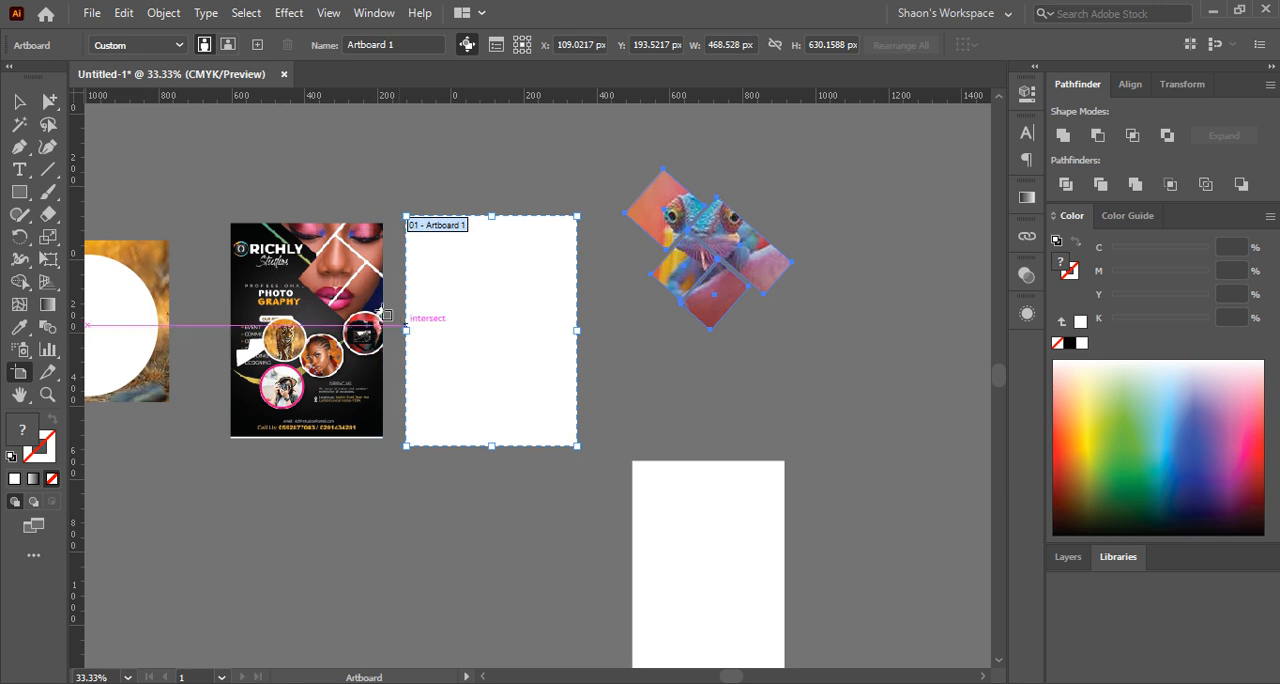
left_click(19, 101)
left_click_drag(674, 214, 528, 210)
Draw a rectangle wider than the artboard across its middle, fill it pink with magenta 74%, and send it to the back
left_click(22, 193)
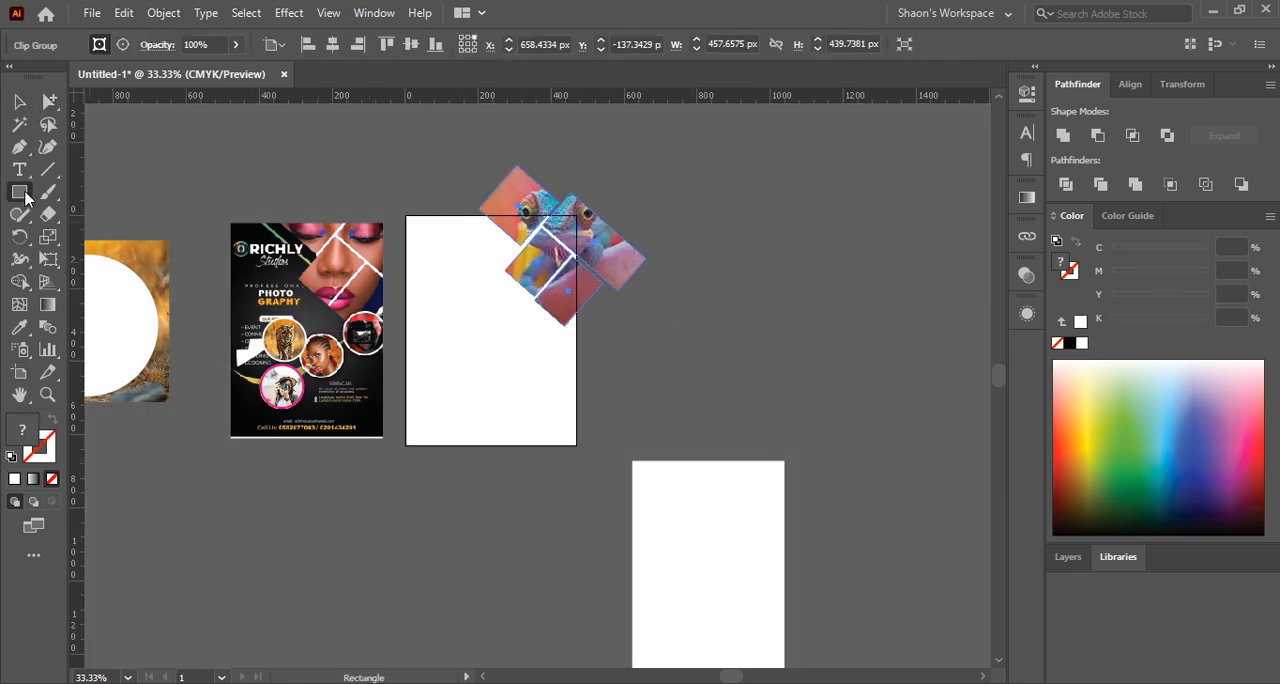
left_click_drag(388, 241, 595, 402)
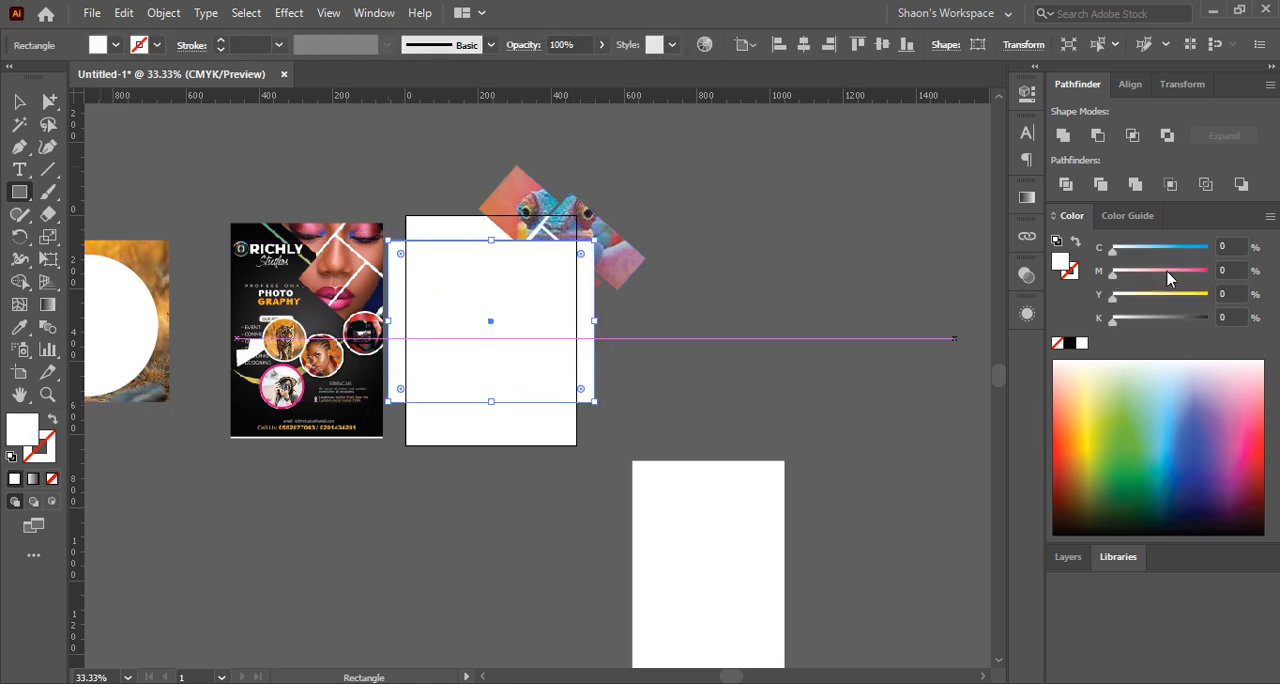
left_click_drag(1169, 279, 1183, 272)
left_click(22, 103)
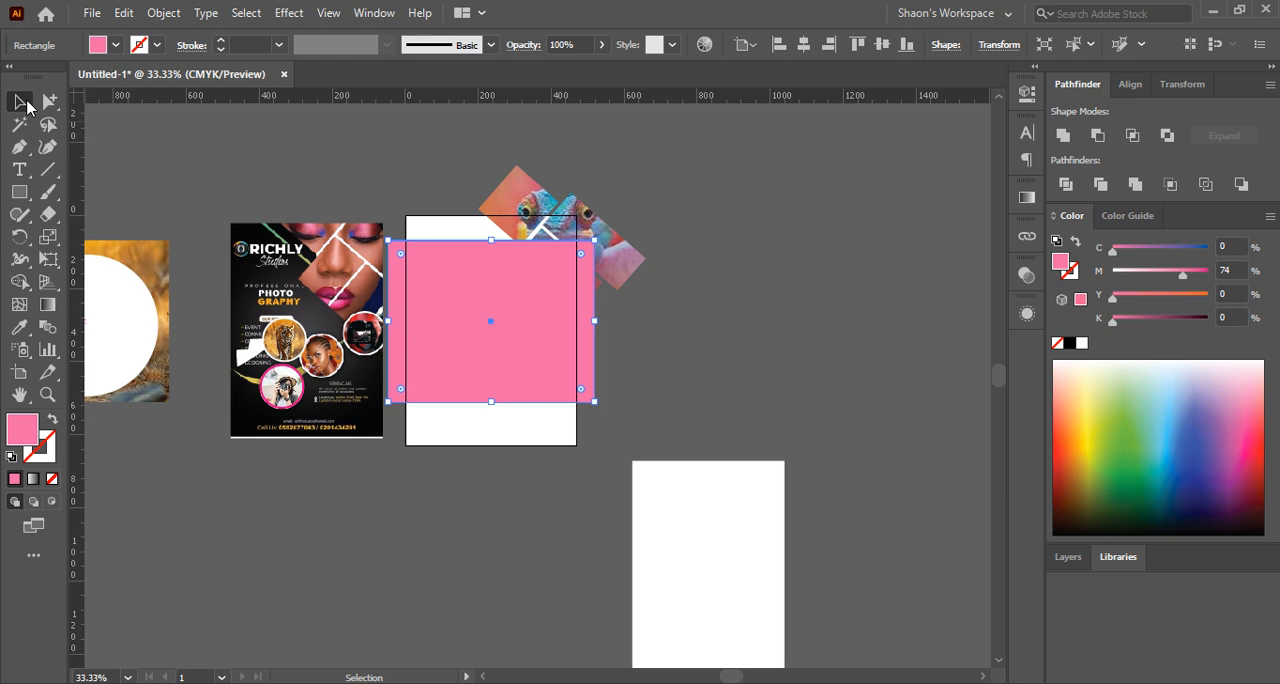
key("ctrl+shift+[")
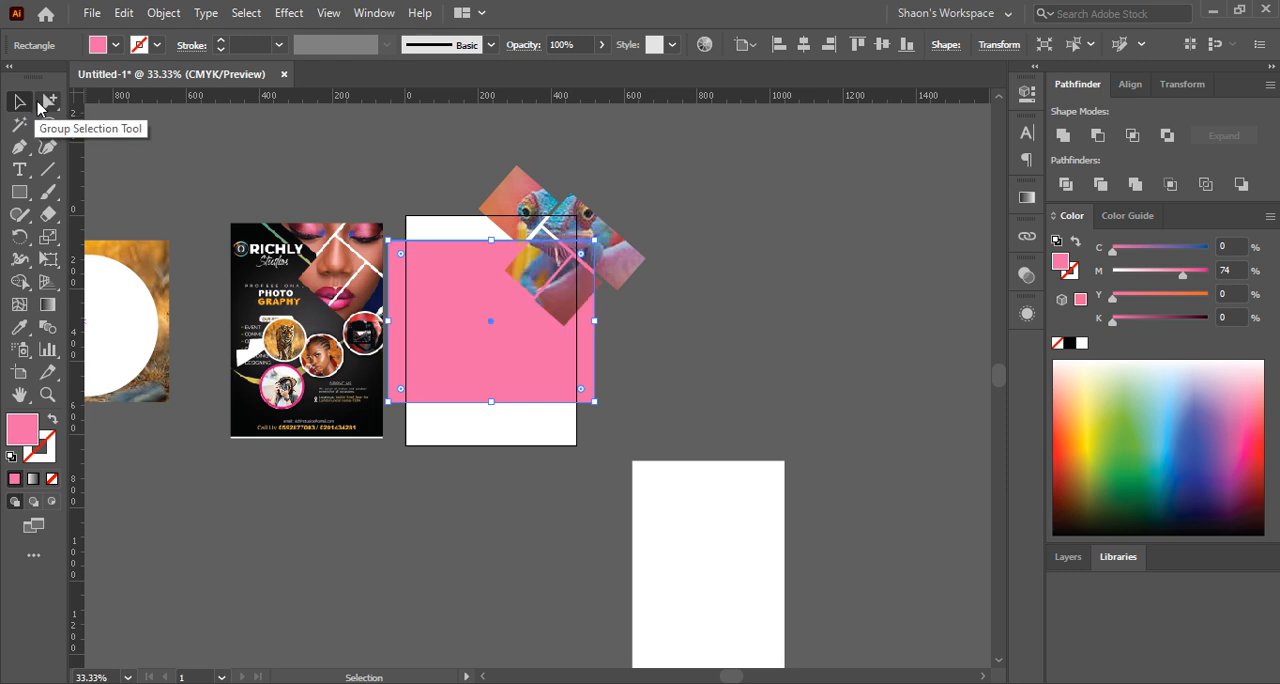
left_click(715, 353)
Bring the flyer's white-rimmed tiger circle onto the pink rectangle as three separate circles, one overlapping the artboard's left edge
scroll(512, 314, "up", 1)
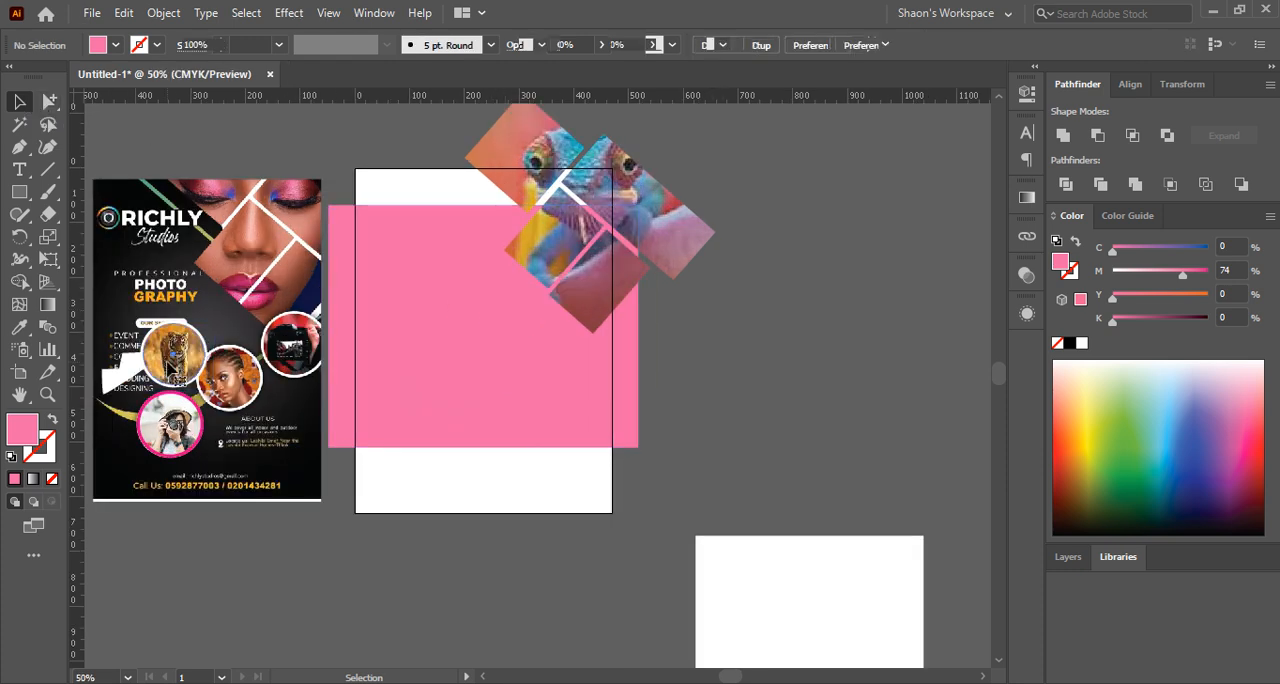
left_click(168, 363)
scroll(143, 339, "up", 3)
left_click(151, 331, "shift")
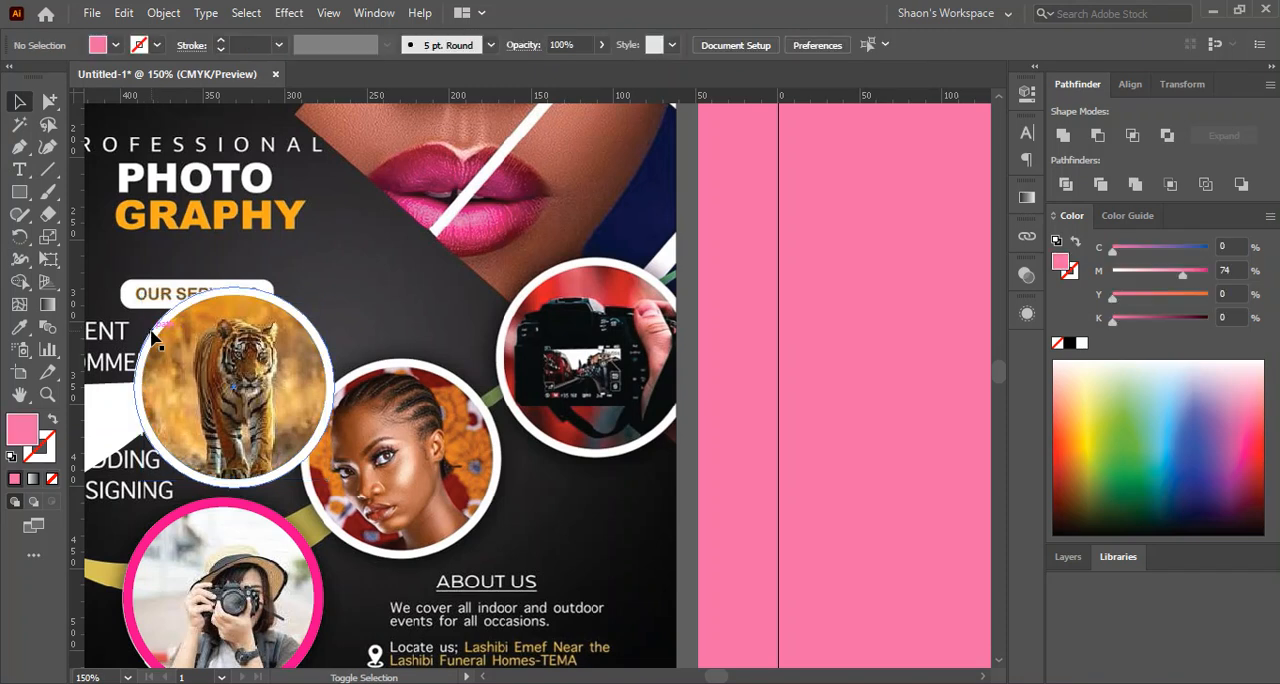
left_click(151, 340)
scroll(183, 372, "down", 2)
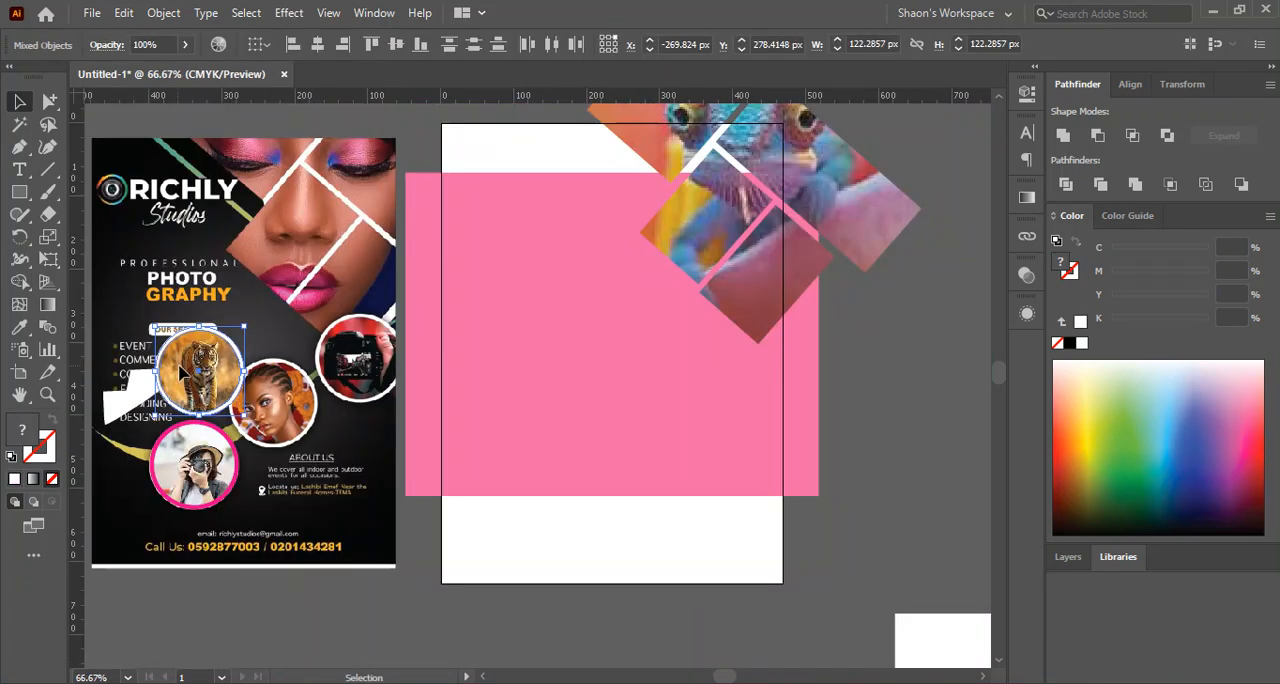
left_click_drag(183, 372, 468, 300)
left_click(786, 371)
scroll(810, 371, "down", 2)
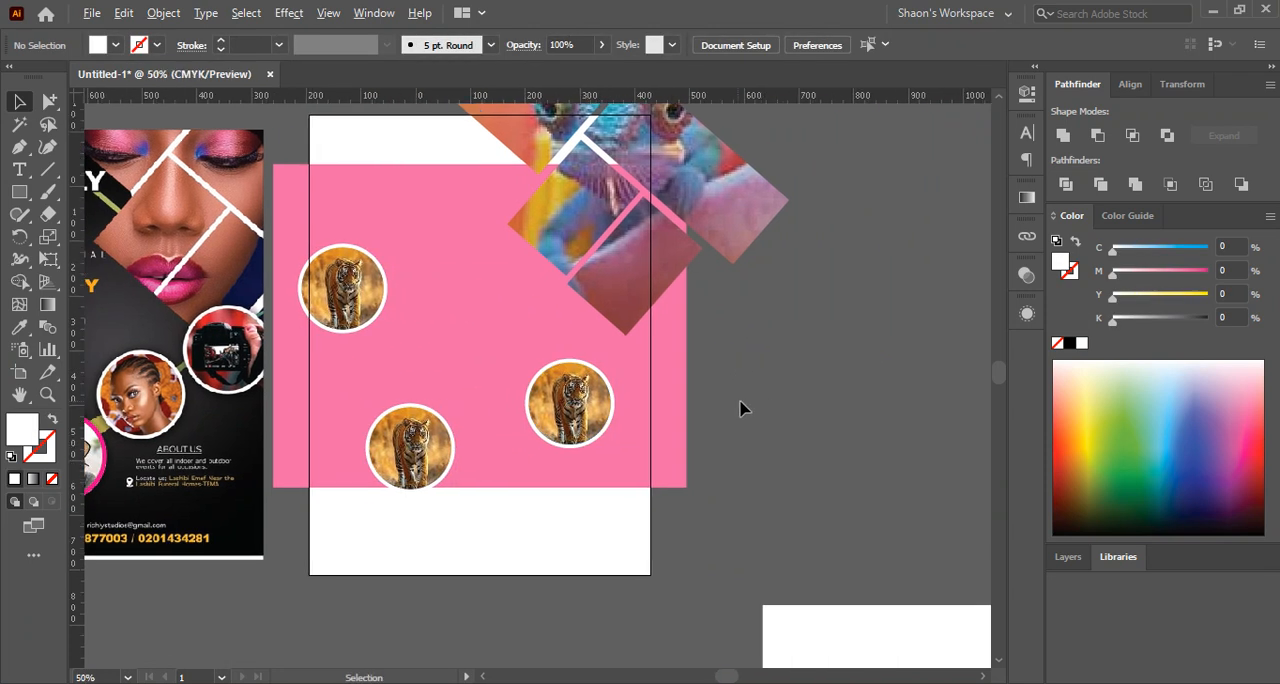
Delete the spare white rectangle lying below the artboard
scroll(740, 408, "down", 2)
left_click_drag(871, 583, 877, 491)
key("Delete")
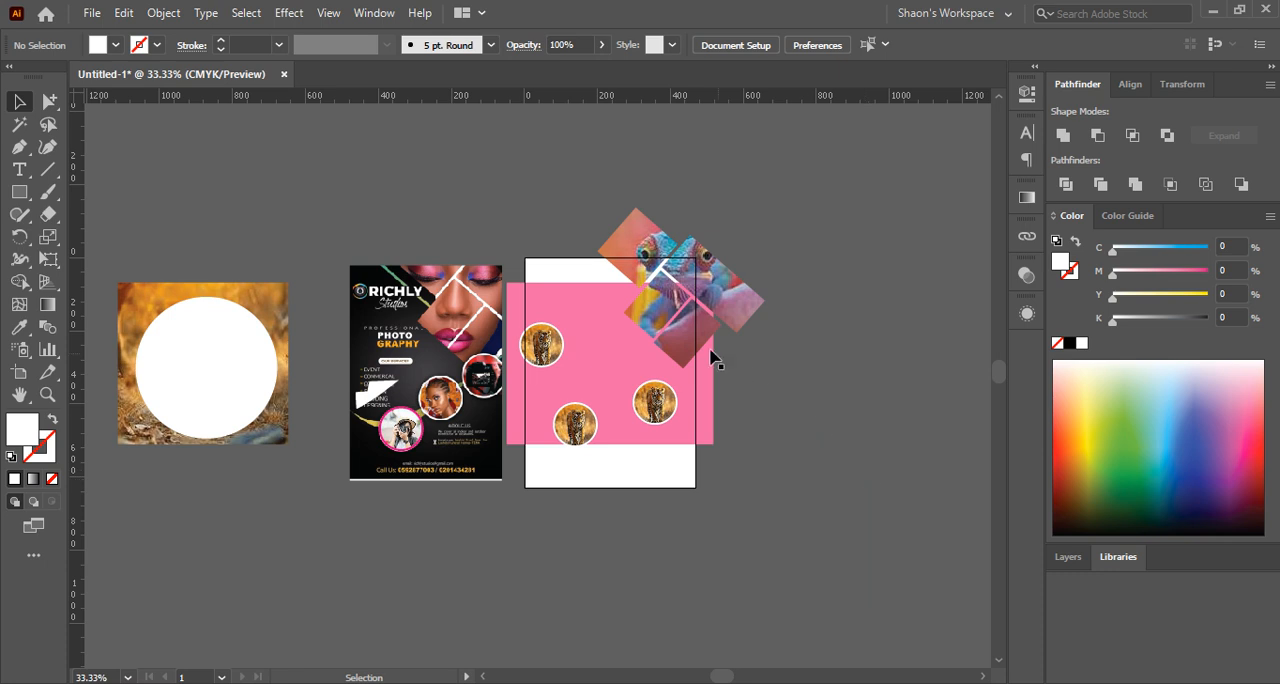
Draw a white rectangle exactly covering the artboard and shift the clipped chameleon slightly down and to the left
scroll(680, 329, "up", 2)
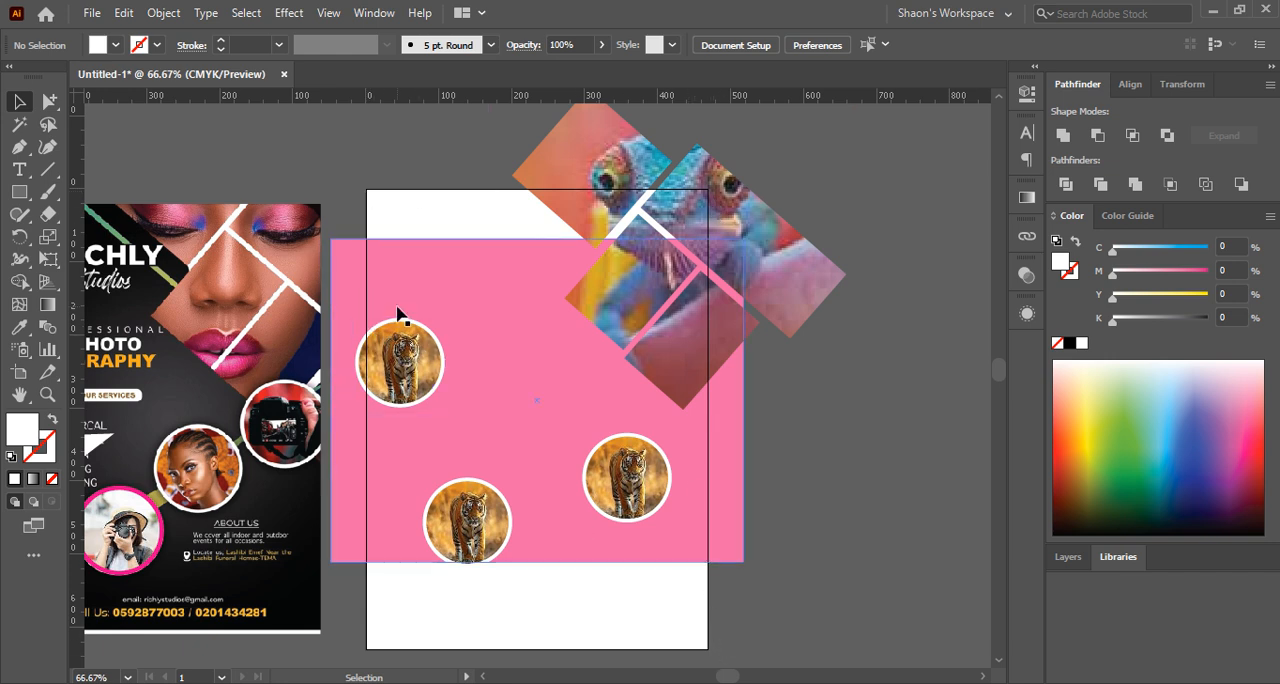
left_click(20, 192)
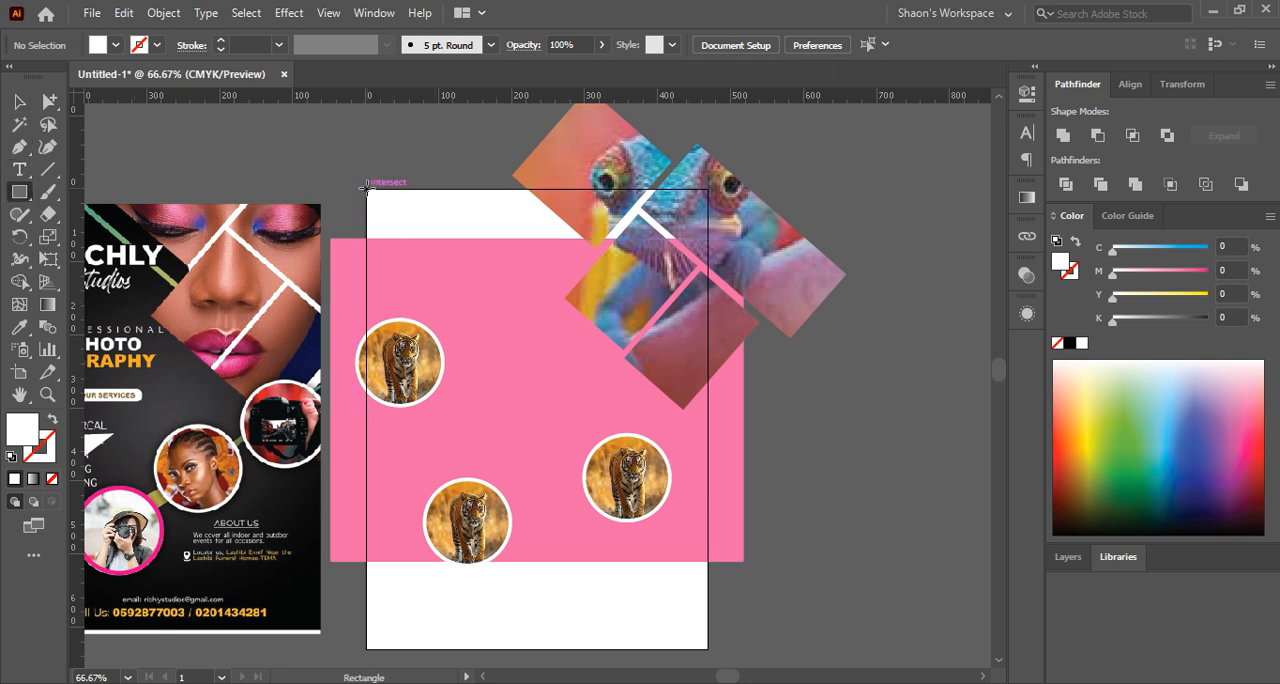
left_click_drag(367, 189, 706, 649)
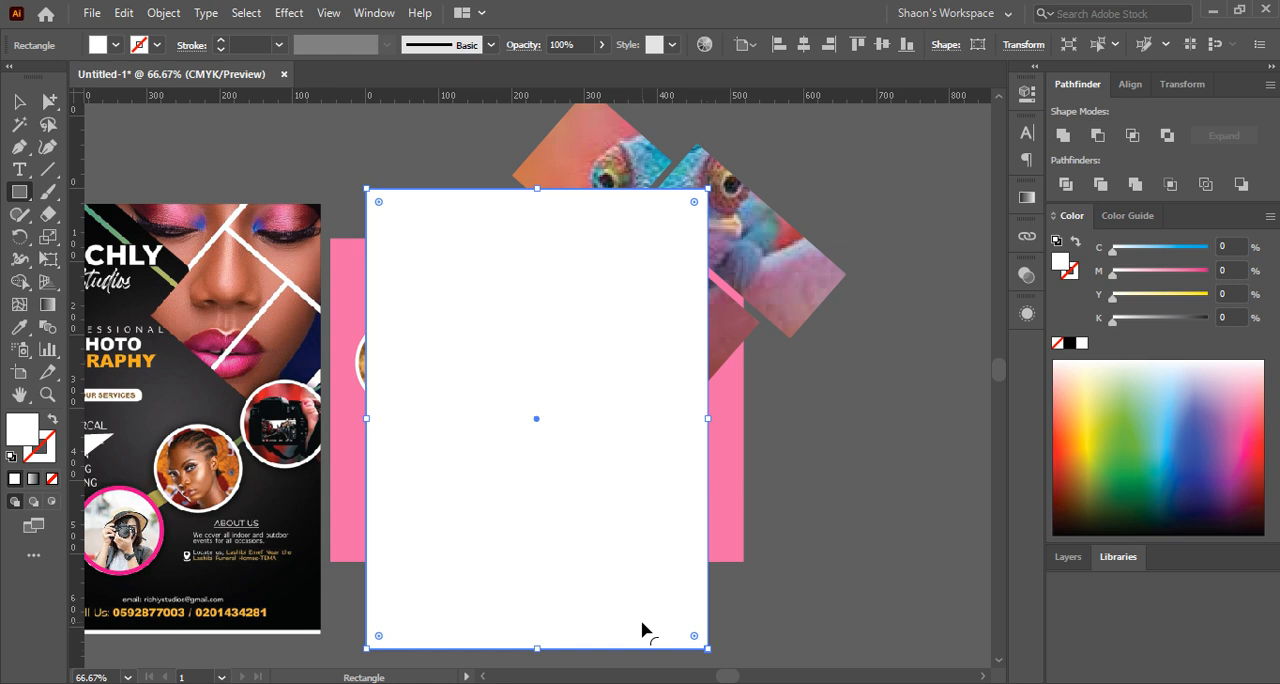
left_click(18, 101)
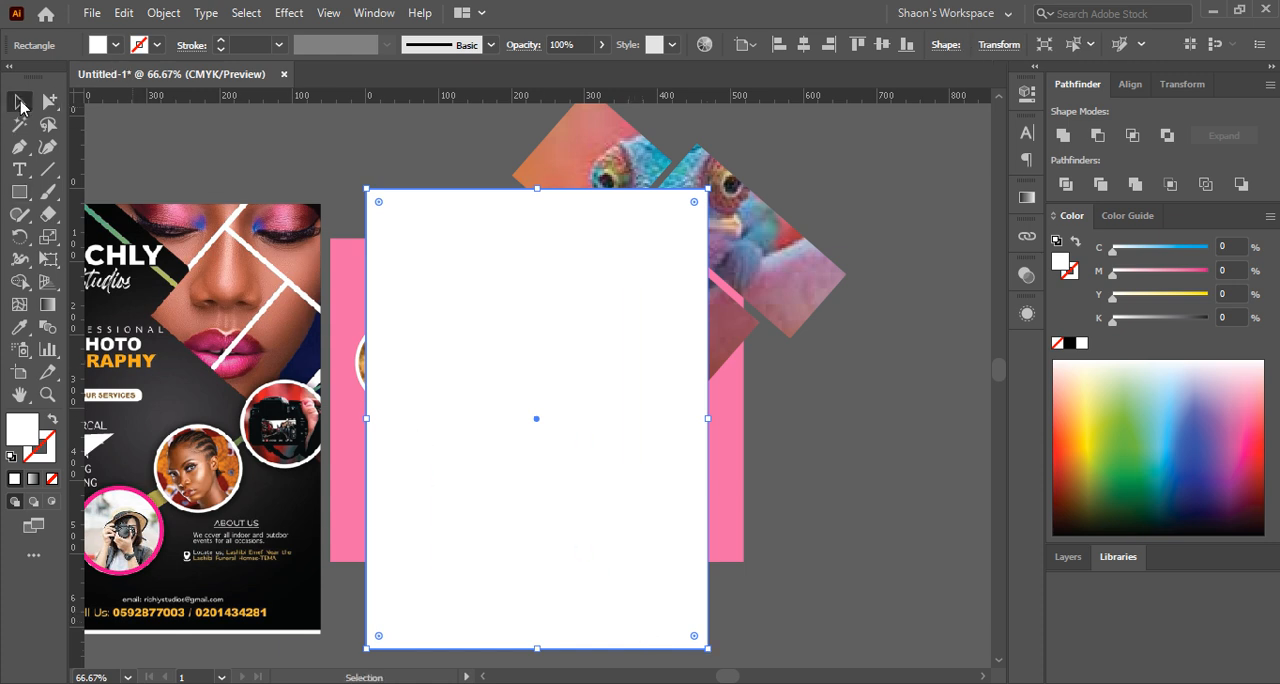
left_click_drag(594, 150, 580, 171)
left_click(398, 164)
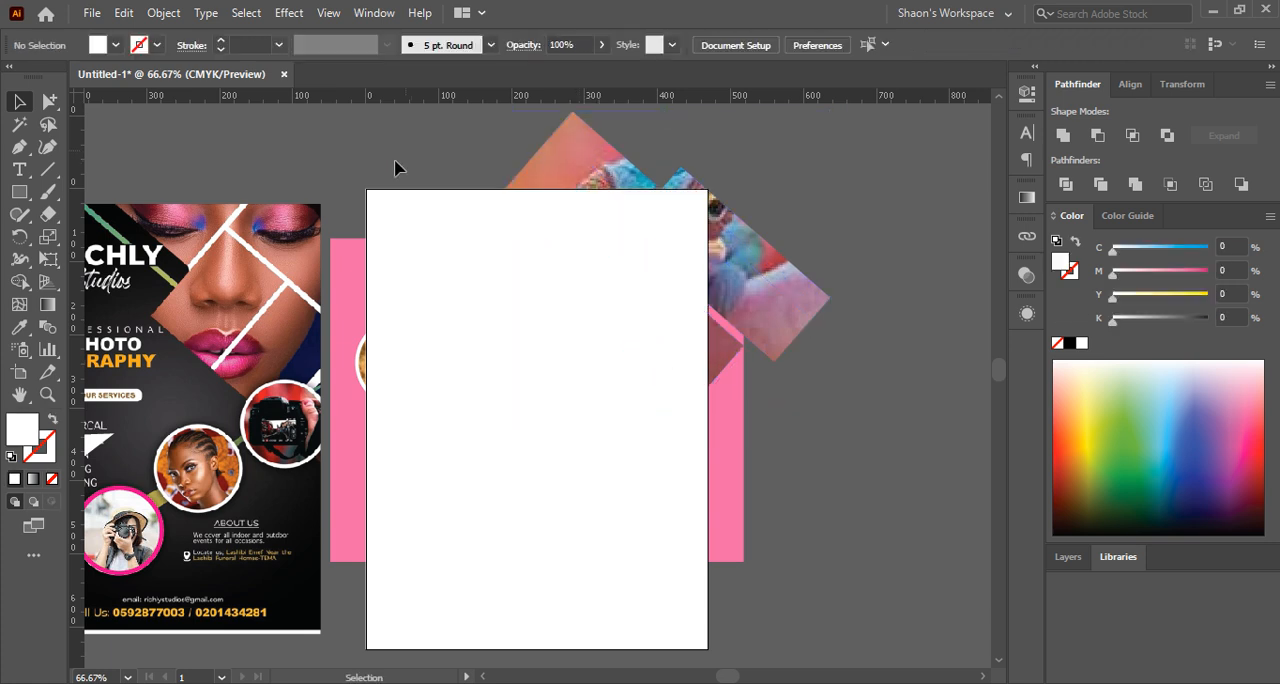
Clip the chameleon, pink rectangle and tiger circles to the artboard-sized white rectangle with a clipping mask
left_click(443, 257)
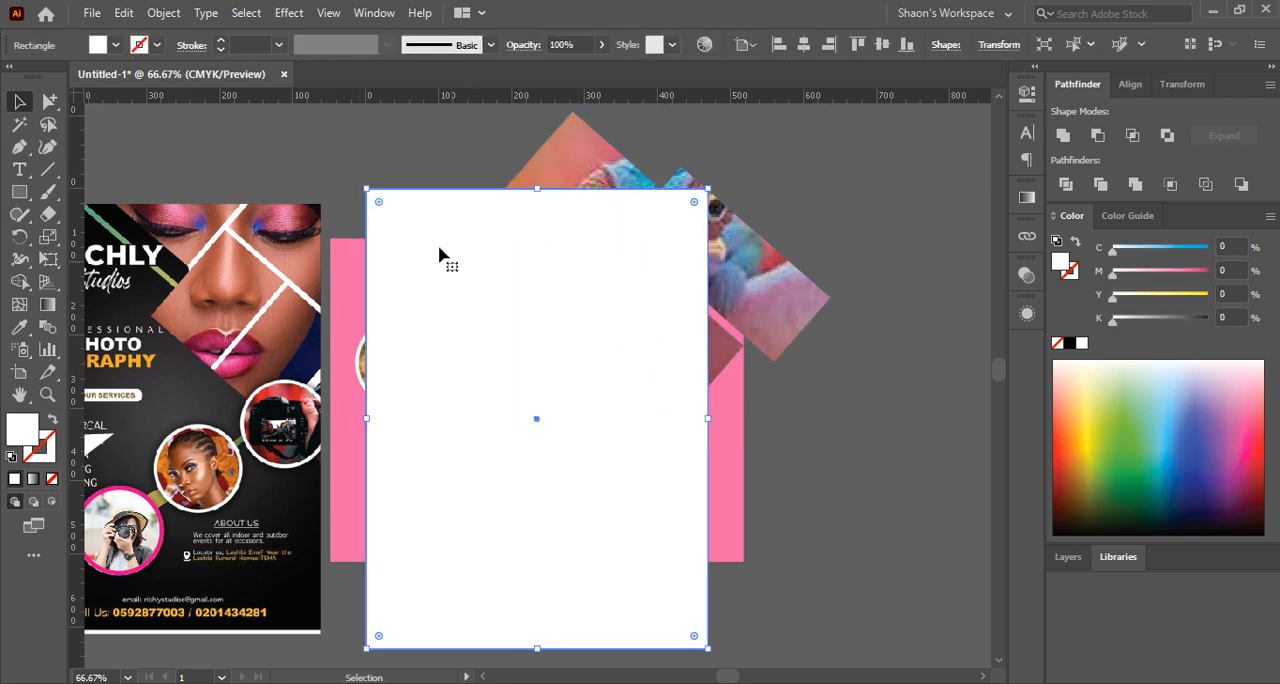
left_click_drag(357, 160, 733, 669)
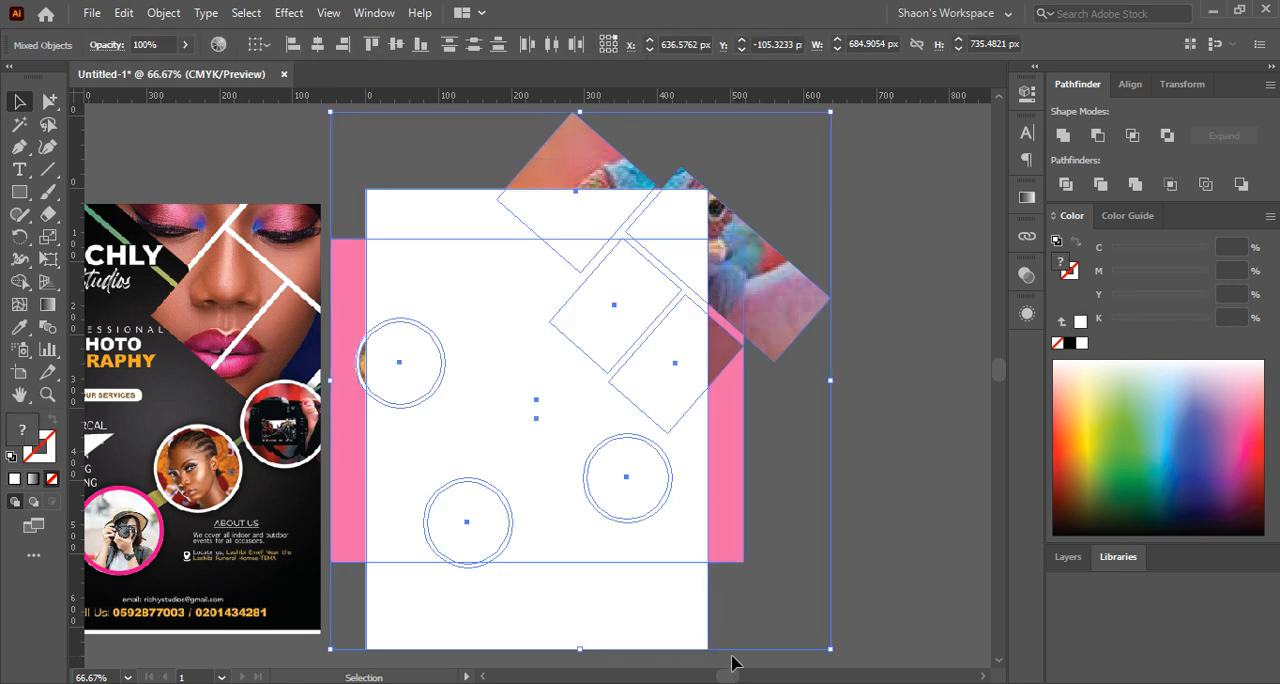
right_click(631, 533)
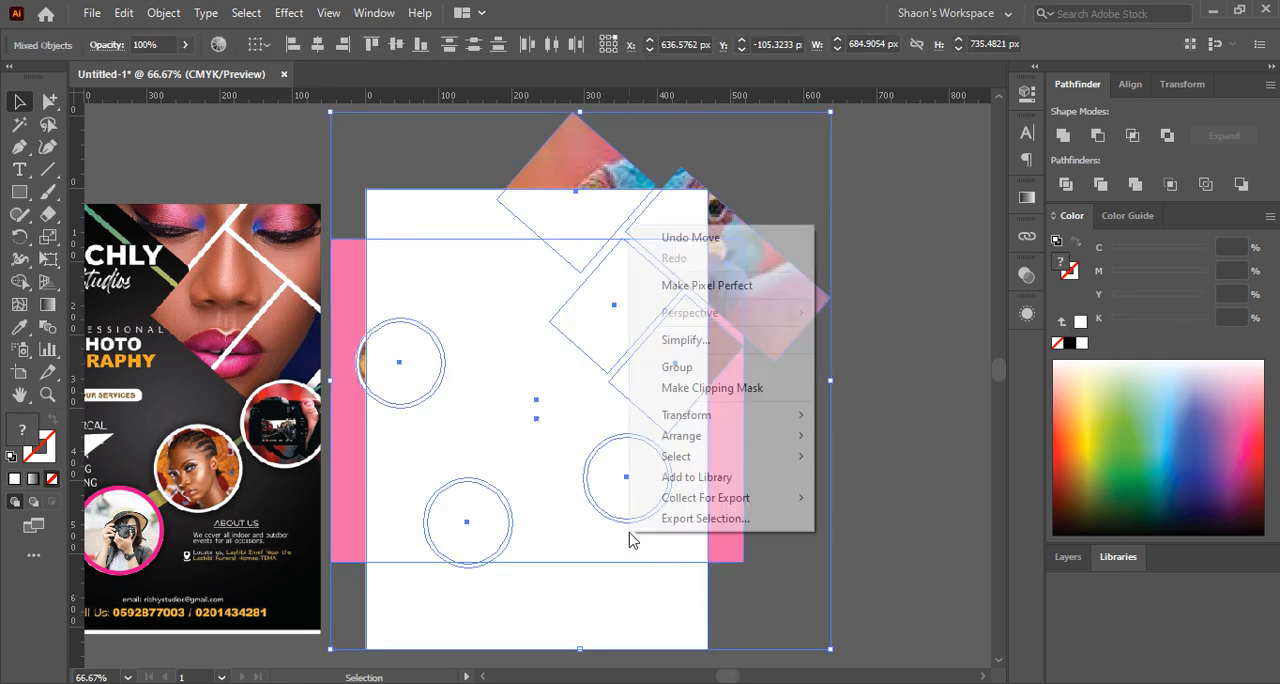
left_click(698, 390)
left_click(818, 406)
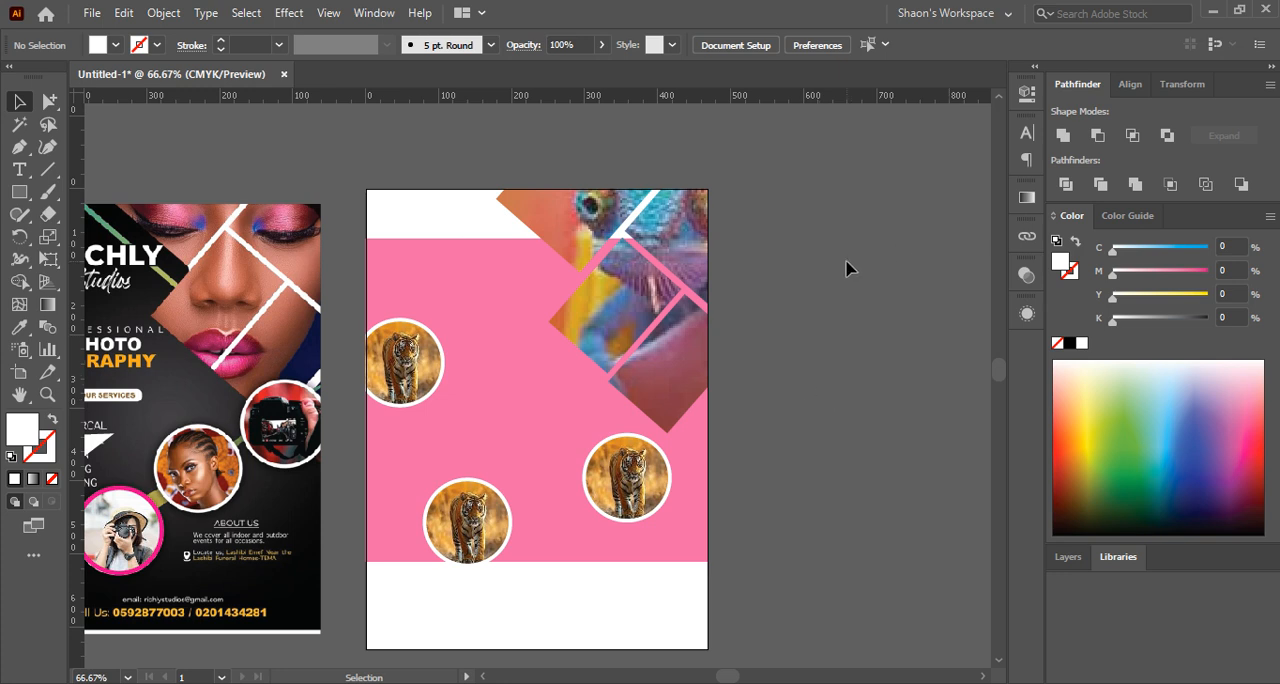
left_click(600, 220)
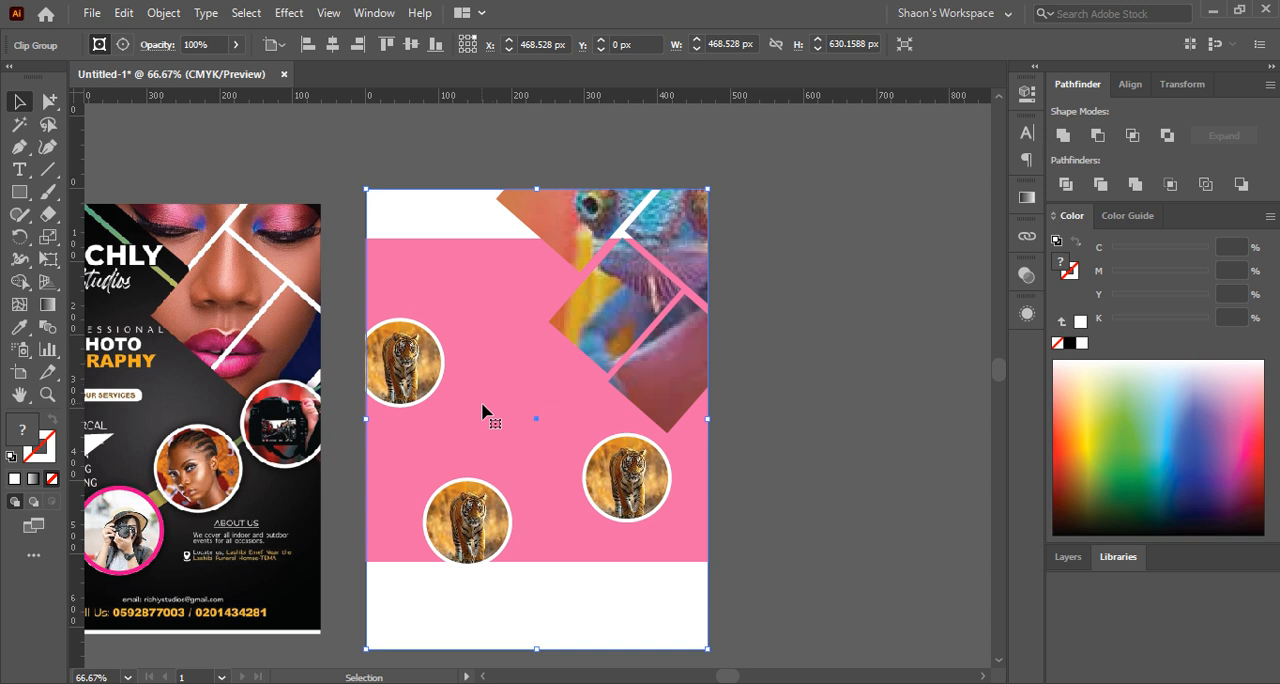
left_click(831, 226)
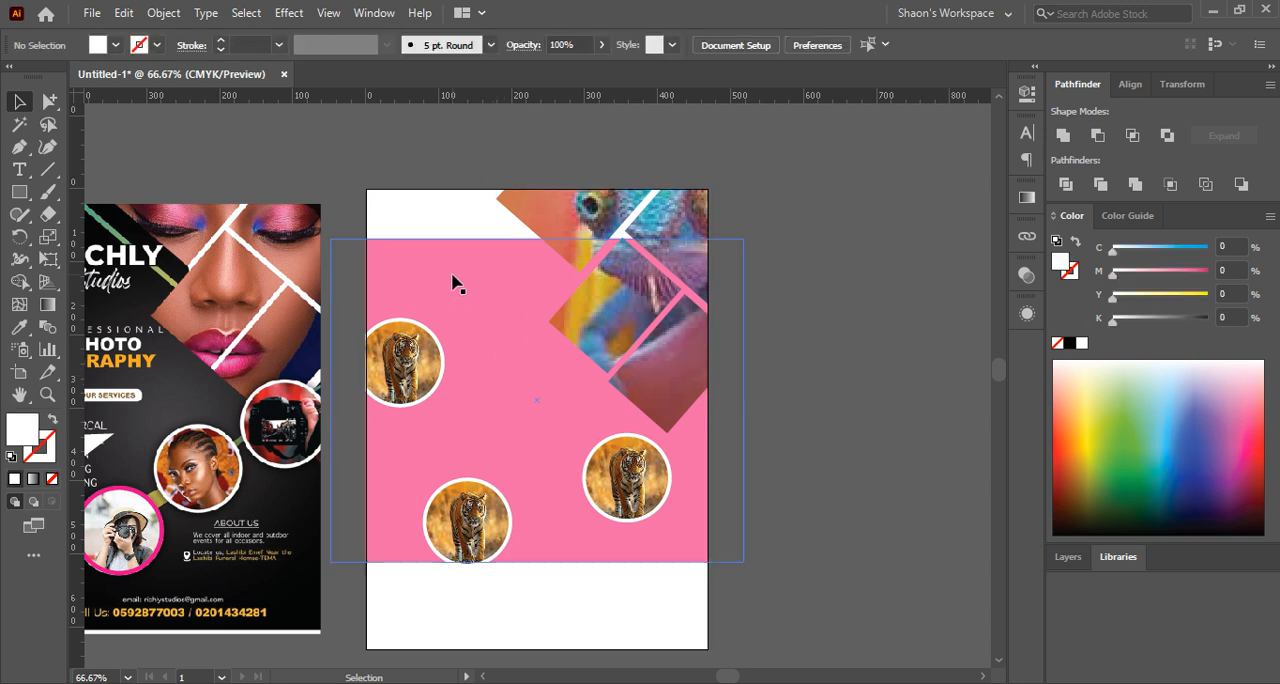
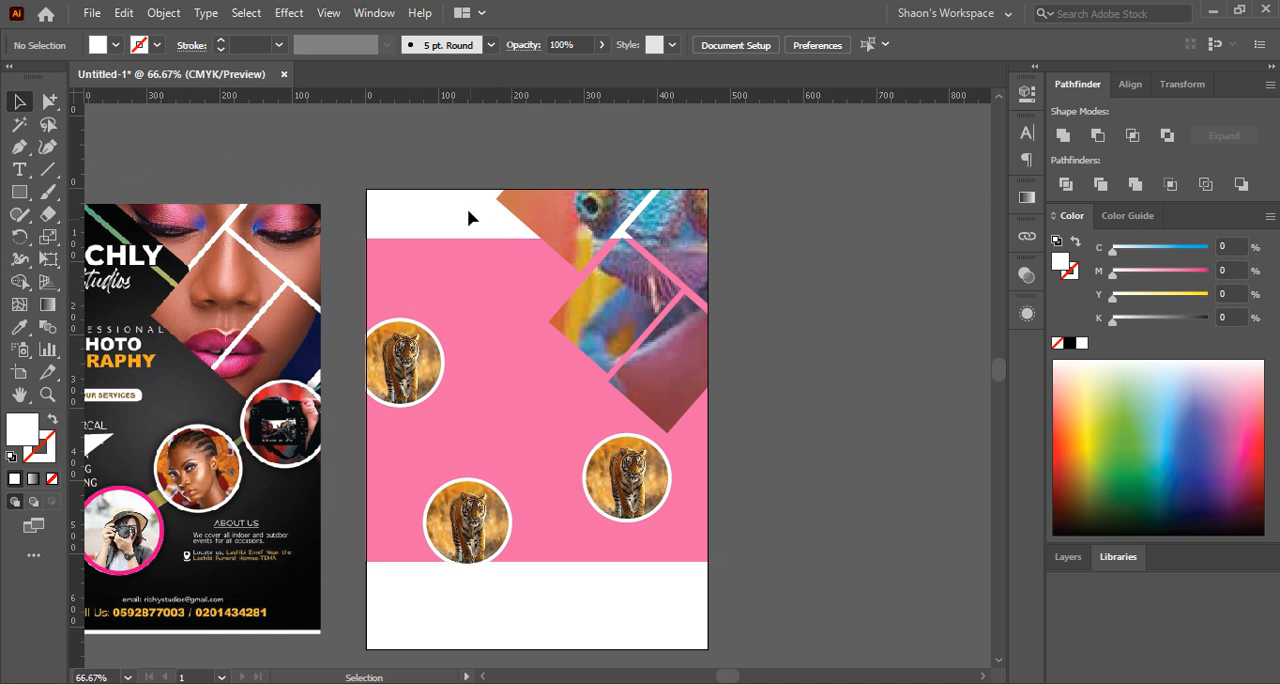
Use Group Selection to isolate the pink rectangle inside the clip group and recolour it blue, C 100, M 98.43, Y 7.06, K 7.84
left_click_drag(380, 153, 726, 432)
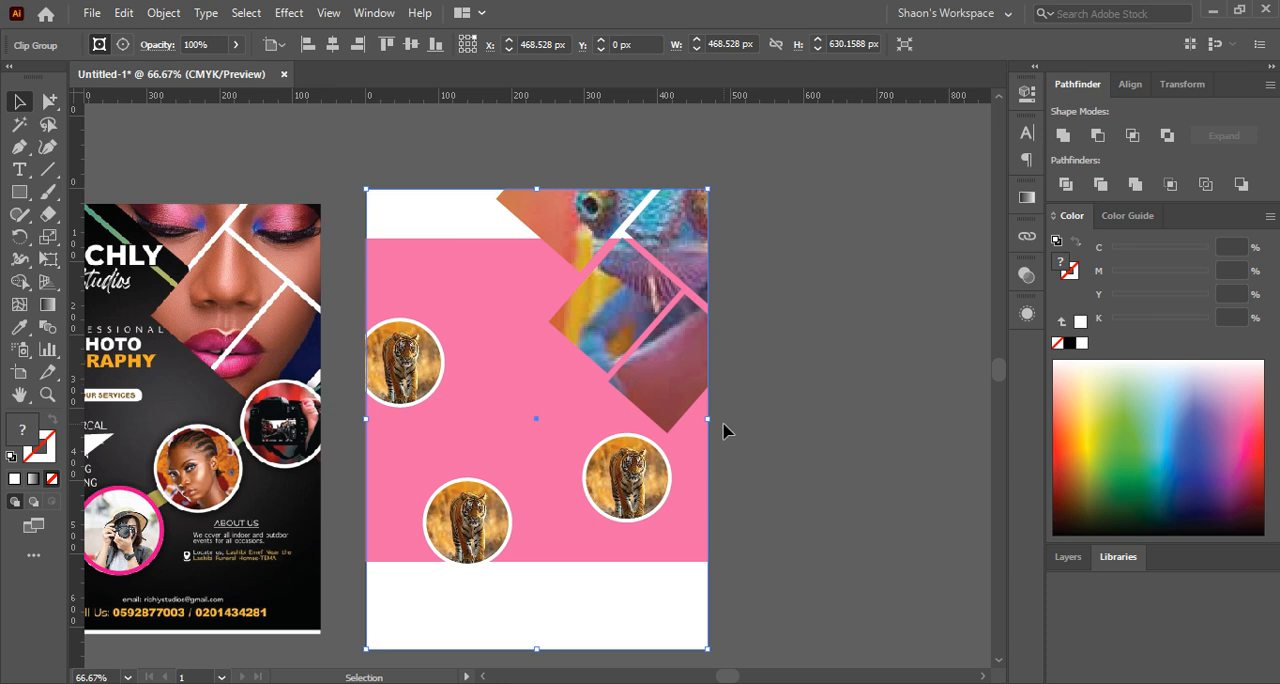
left_click(840, 400)
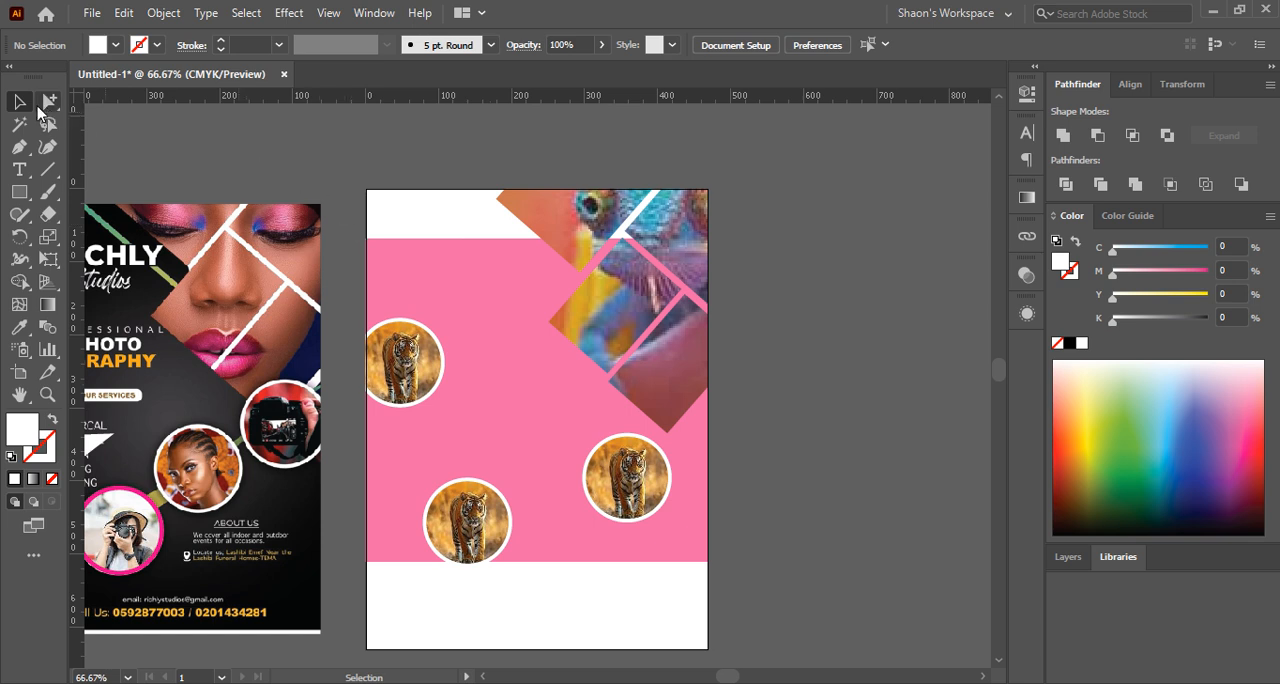
key("a")
left_click(48, 101)
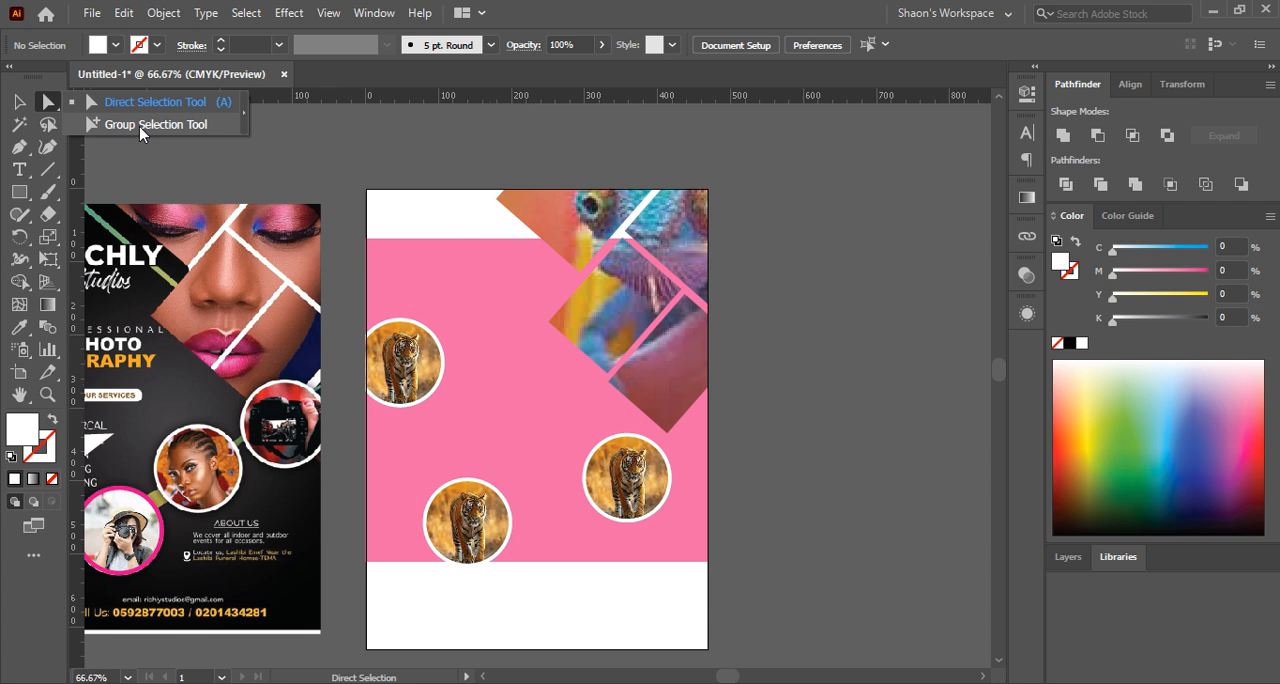
left_click(139, 126)
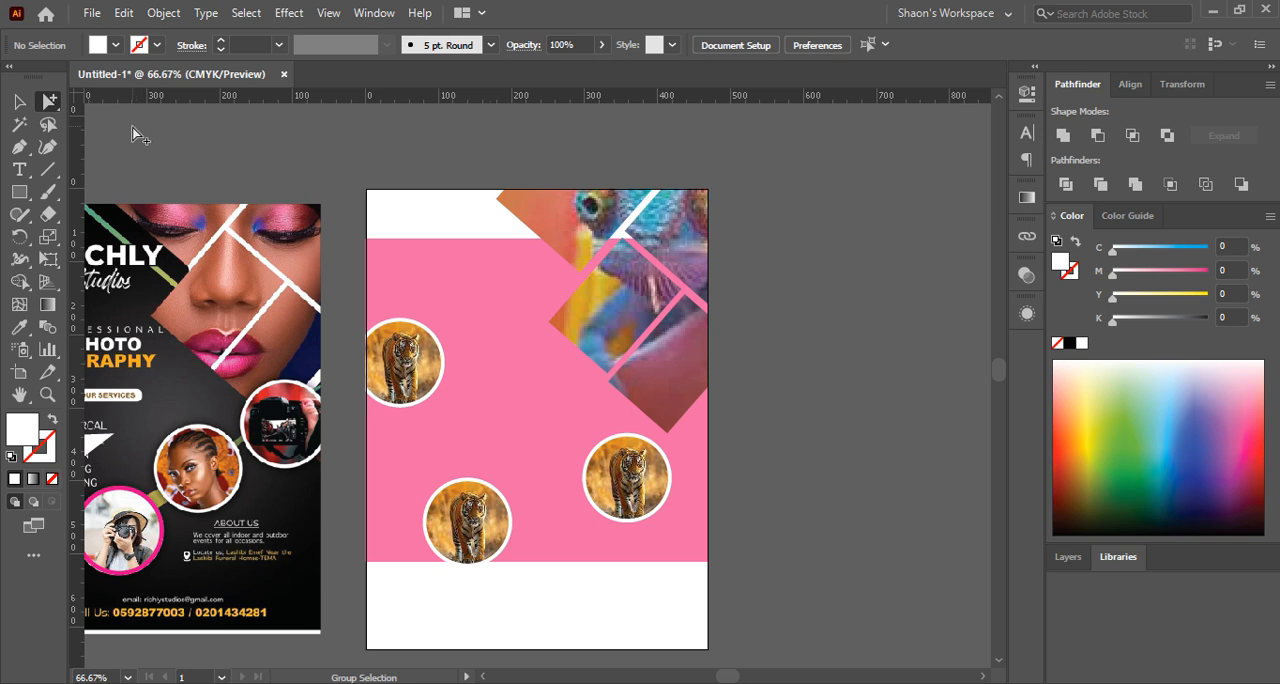
left_click(440, 266)
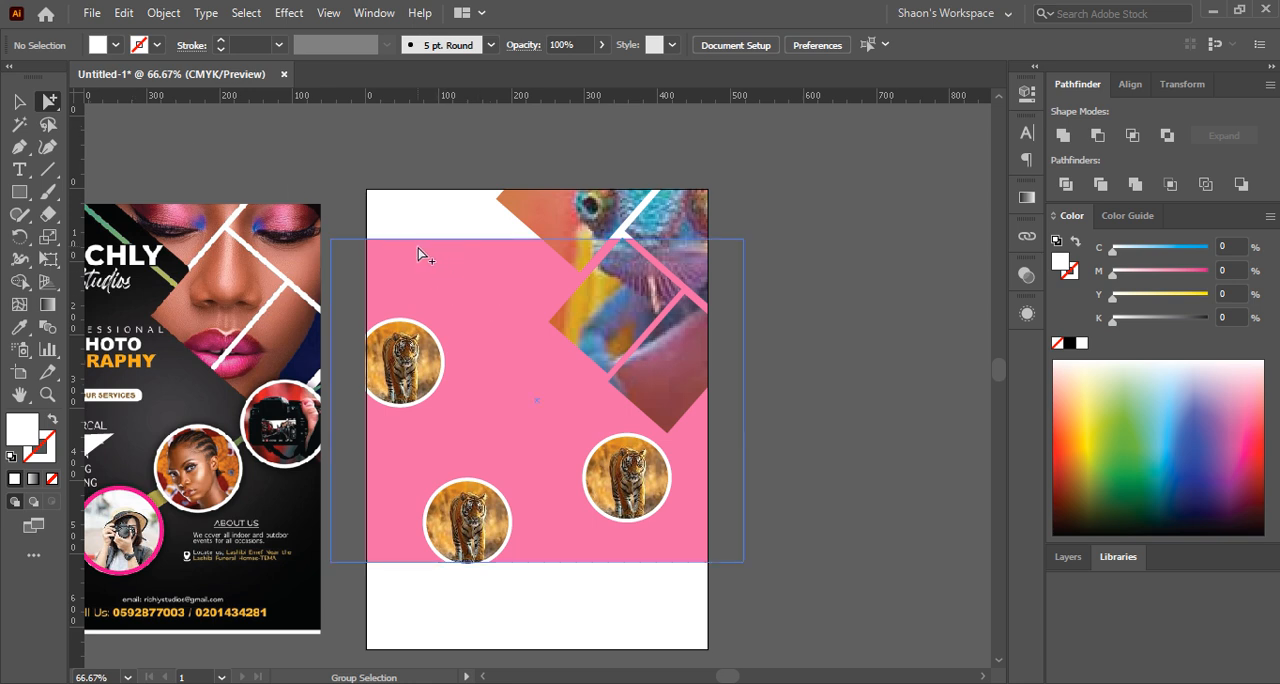
left_click(489, 308)
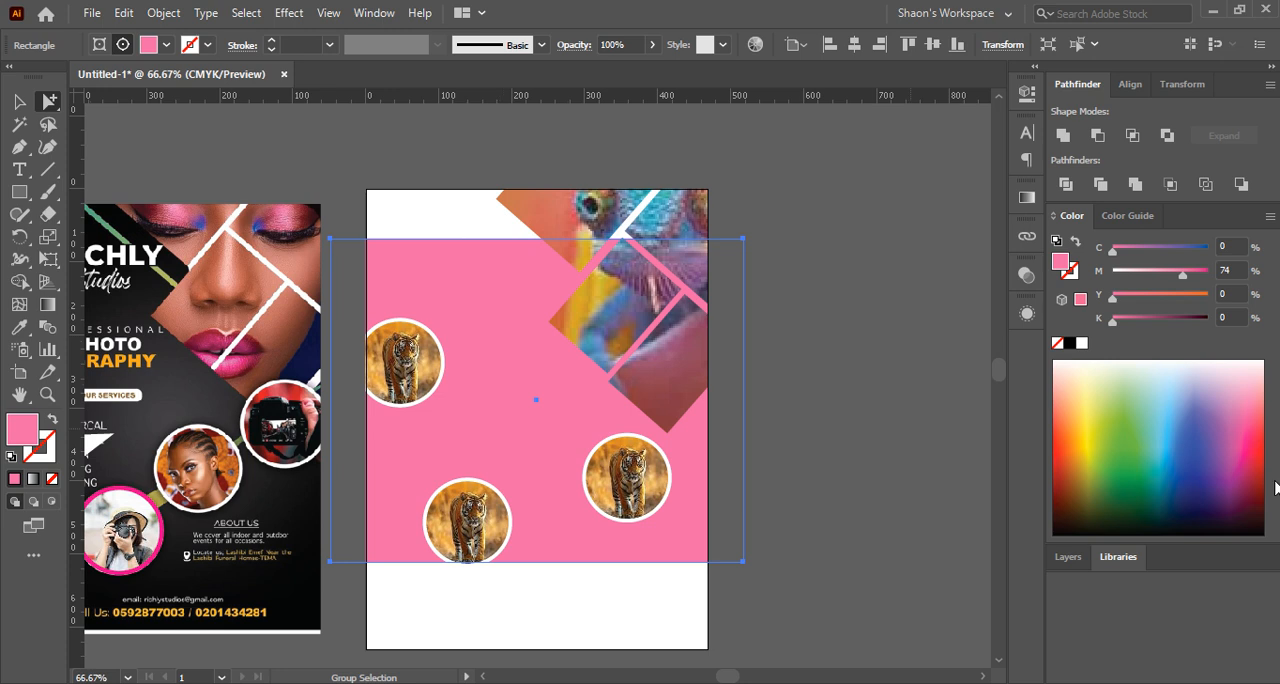
left_click_drag(1113, 325, 1191, 330)
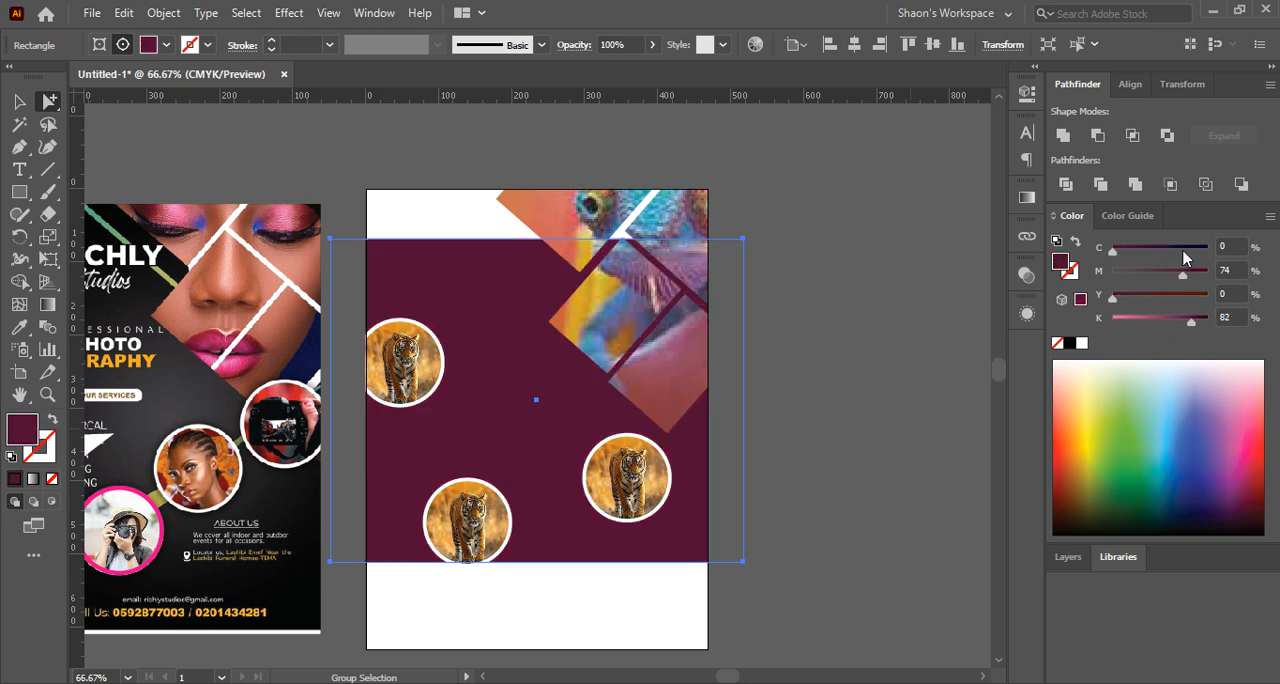
left_click(1189, 252)
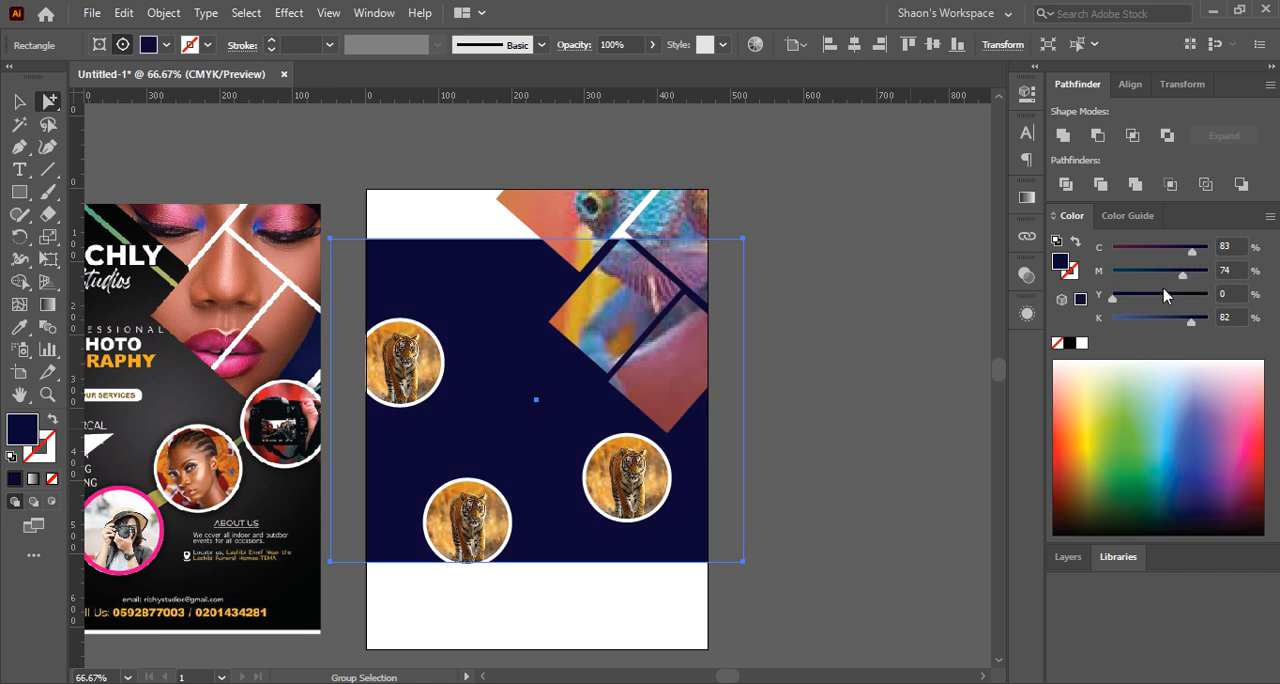
left_click(1197, 428)
left_click_drag(1197, 457, 1199, 477)
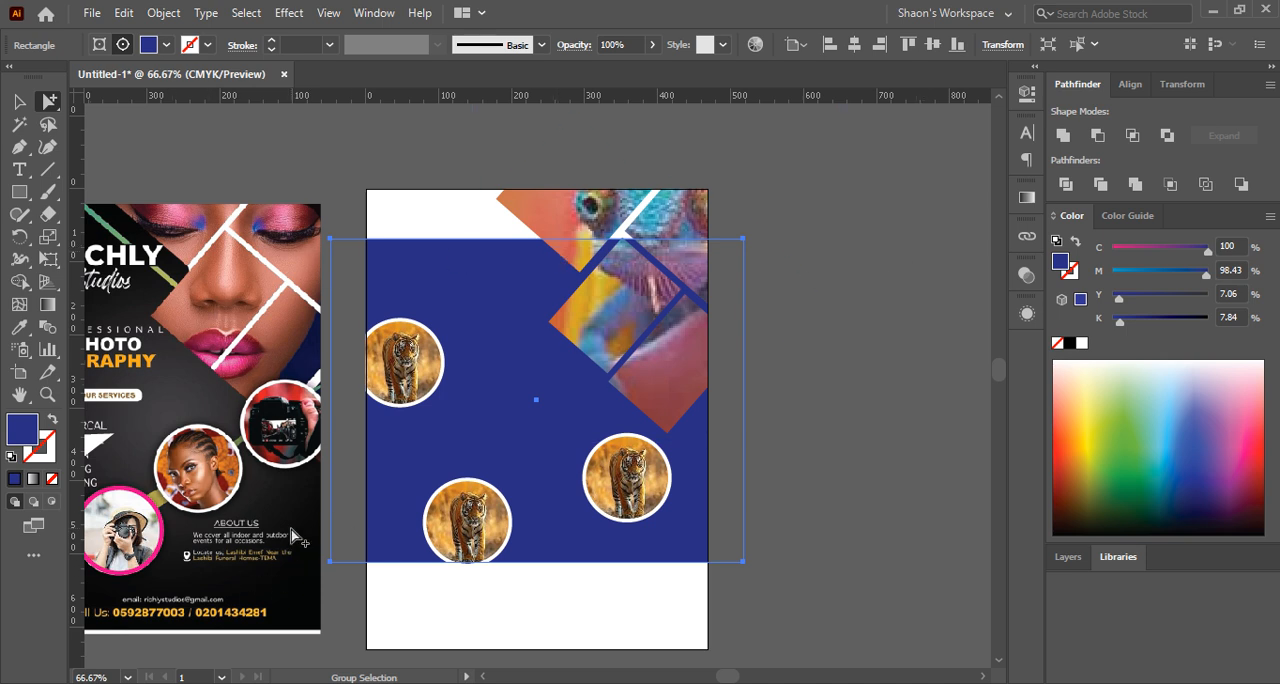
left_click(19, 101)
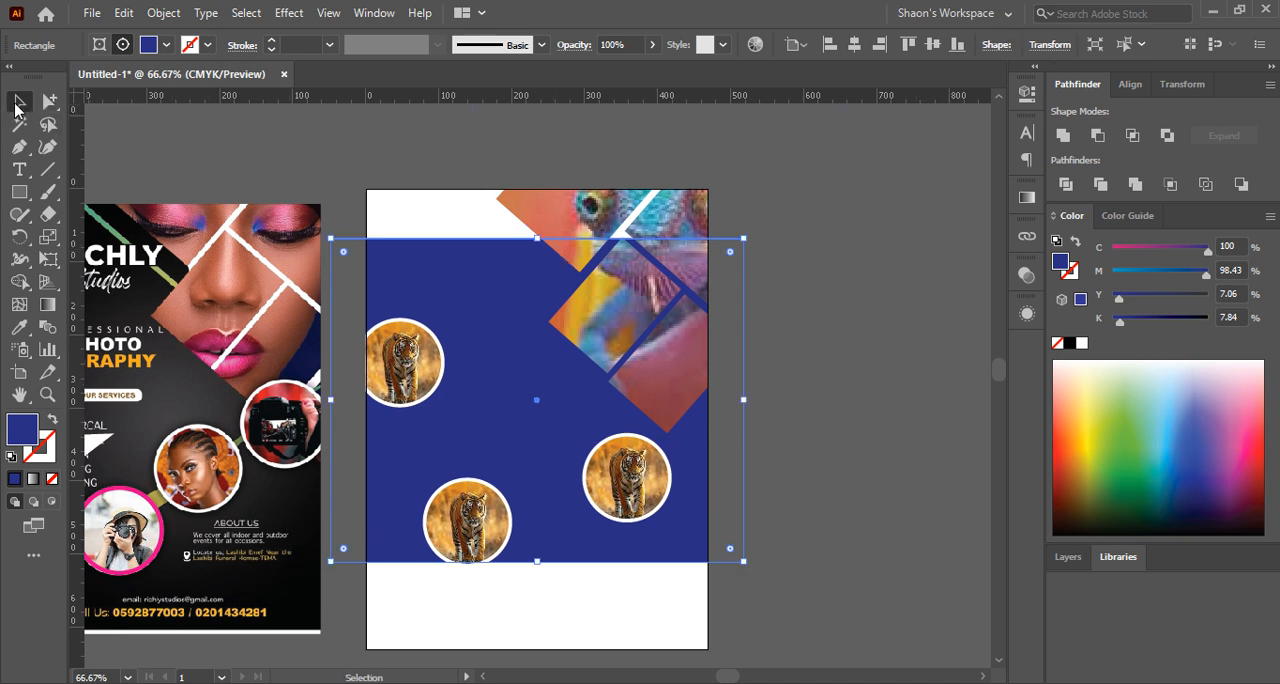
left_click(240, 128)
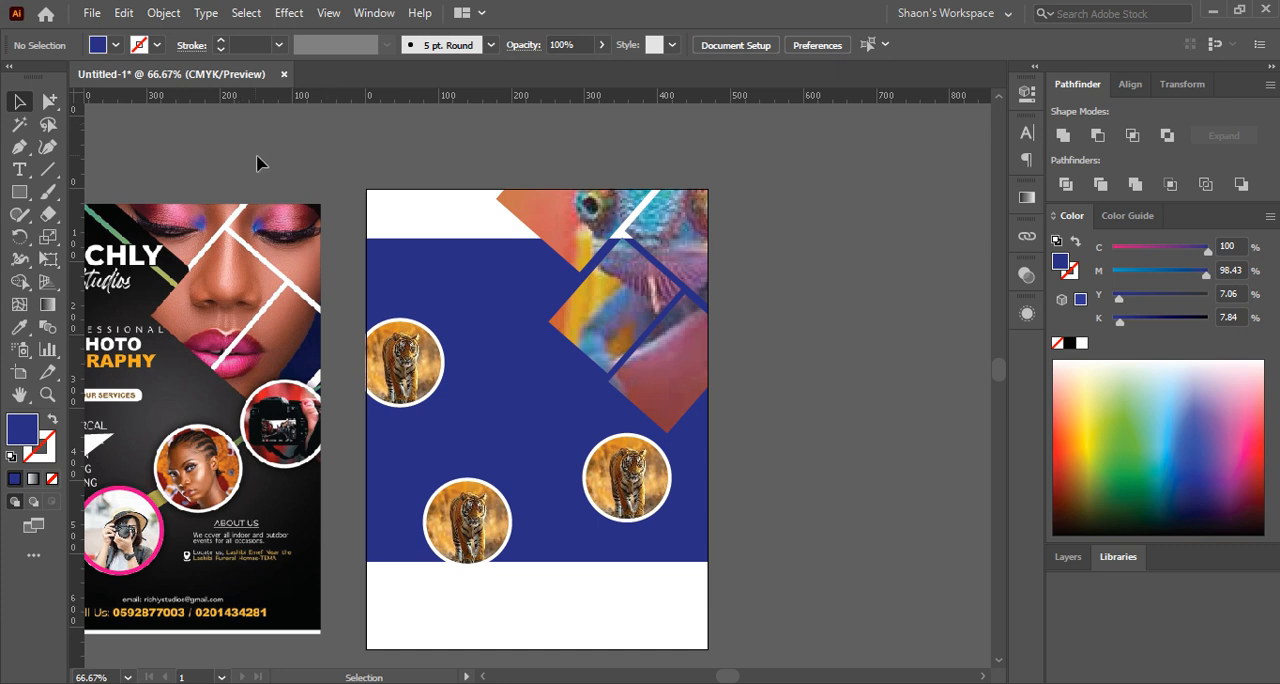
Reselect only the blue rectangle inside the clip group and recolour it red with C 0, M 100 and Y 100
left_click(26, 402)
left_click_drag(278, 325, 448, 296)
left_click(19, 101)
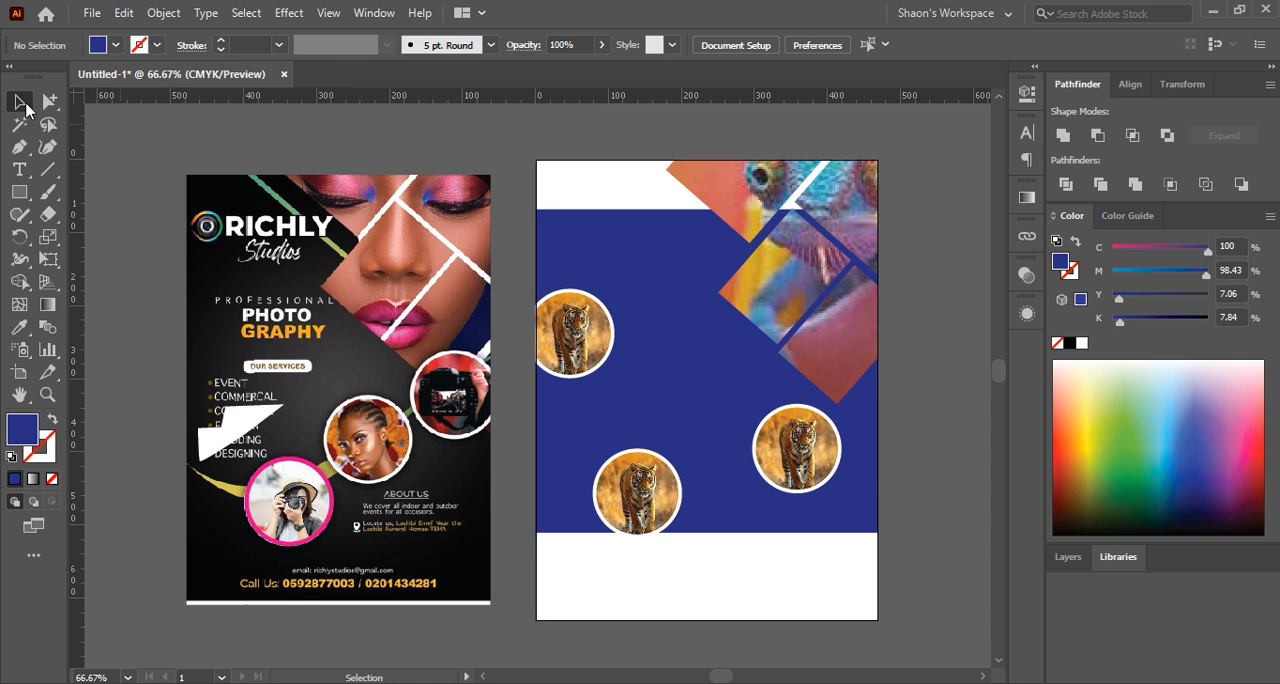
left_click(688, 268)
left_click(49, 101)
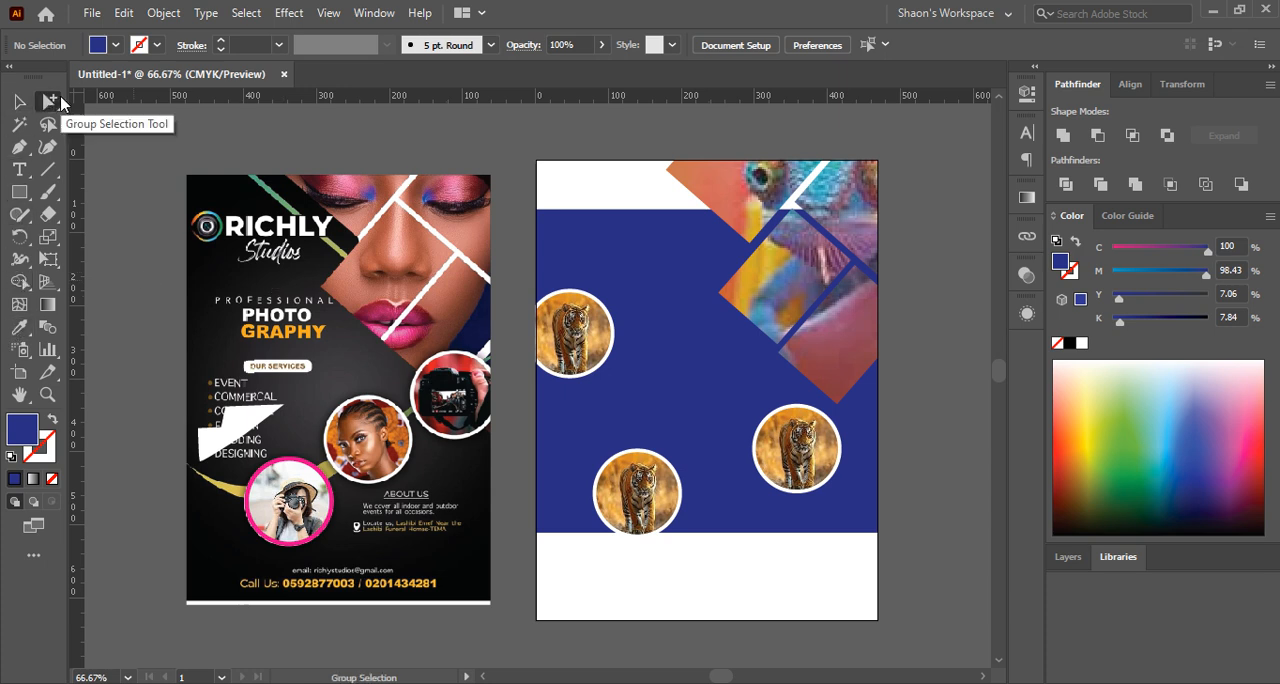
left_click(700, 318)
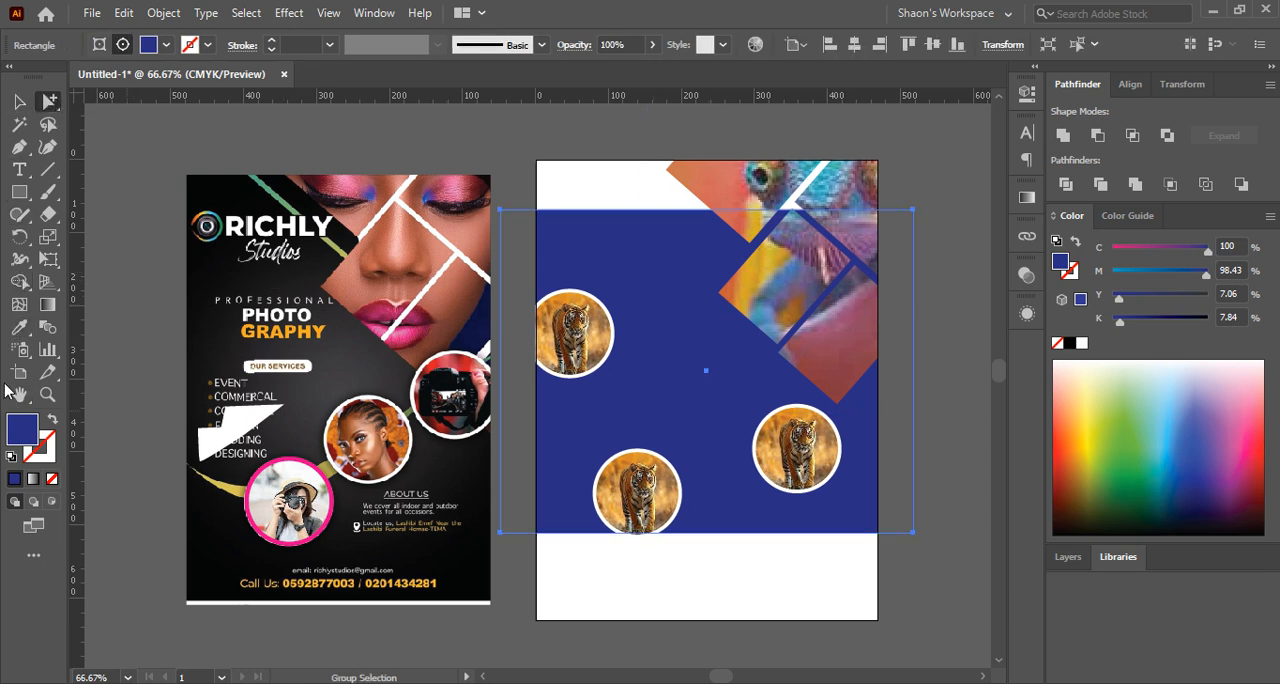
left_click(20, 330)
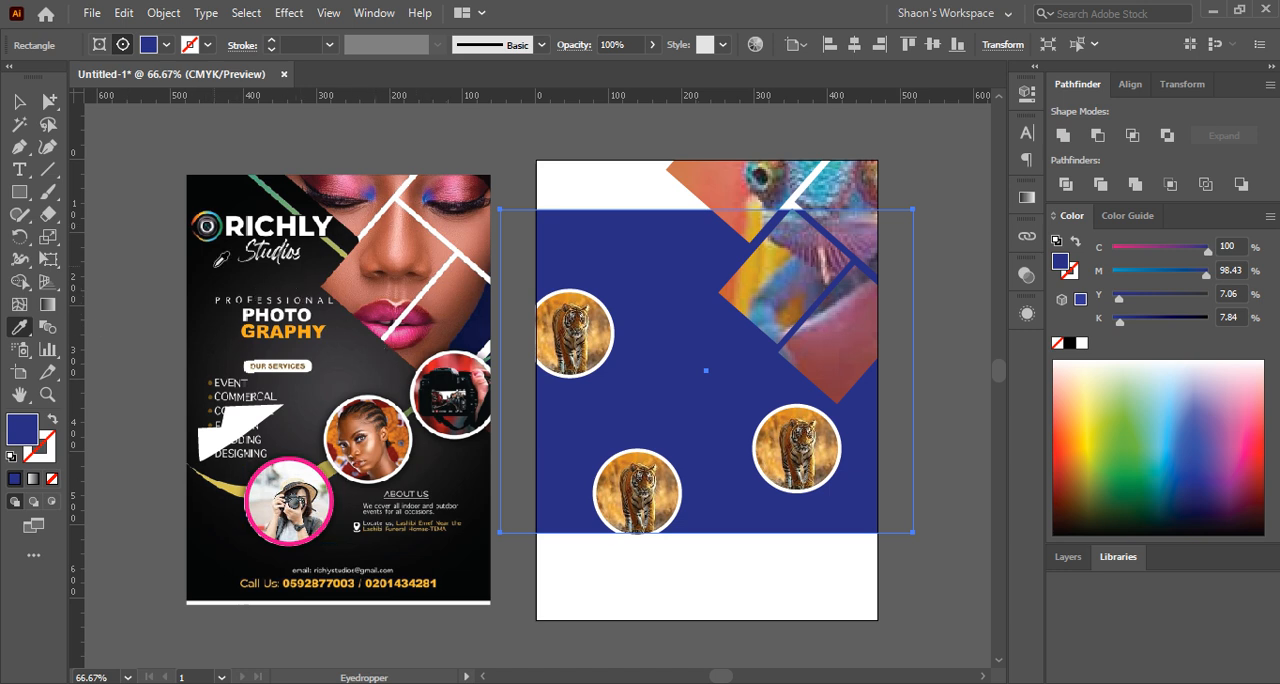
left_click(24, 105)
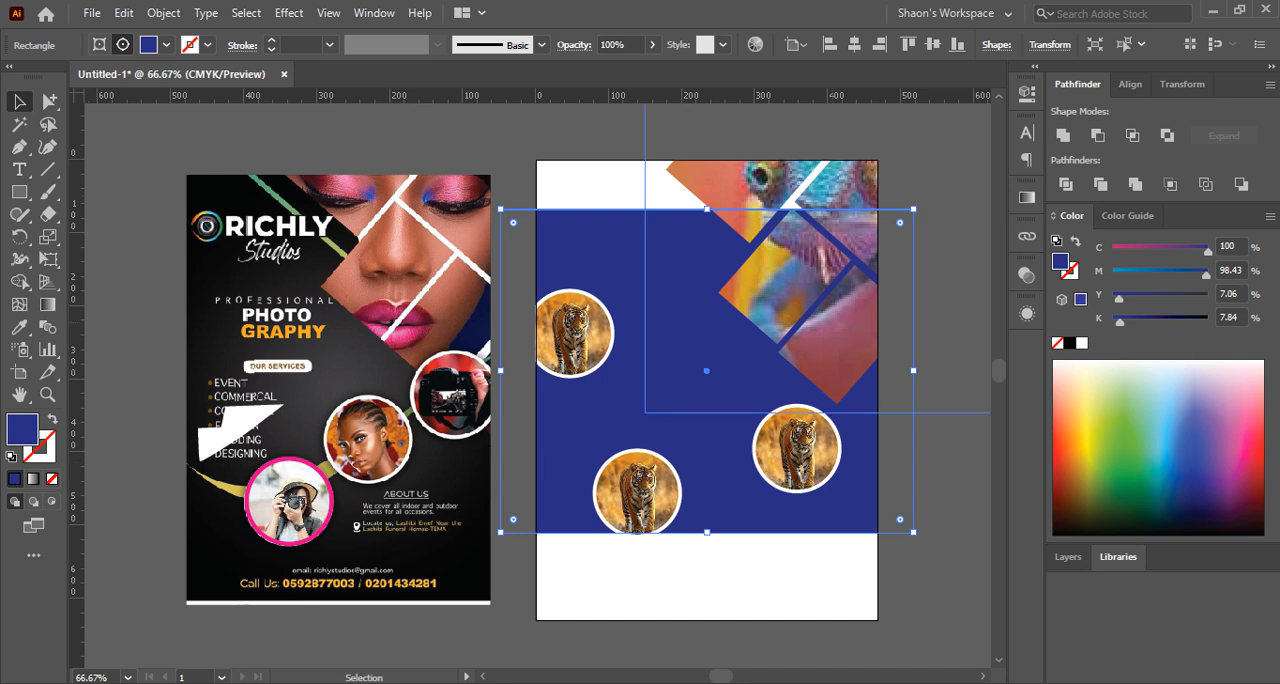
left_click_drag(1161, 247, 1110, 248)
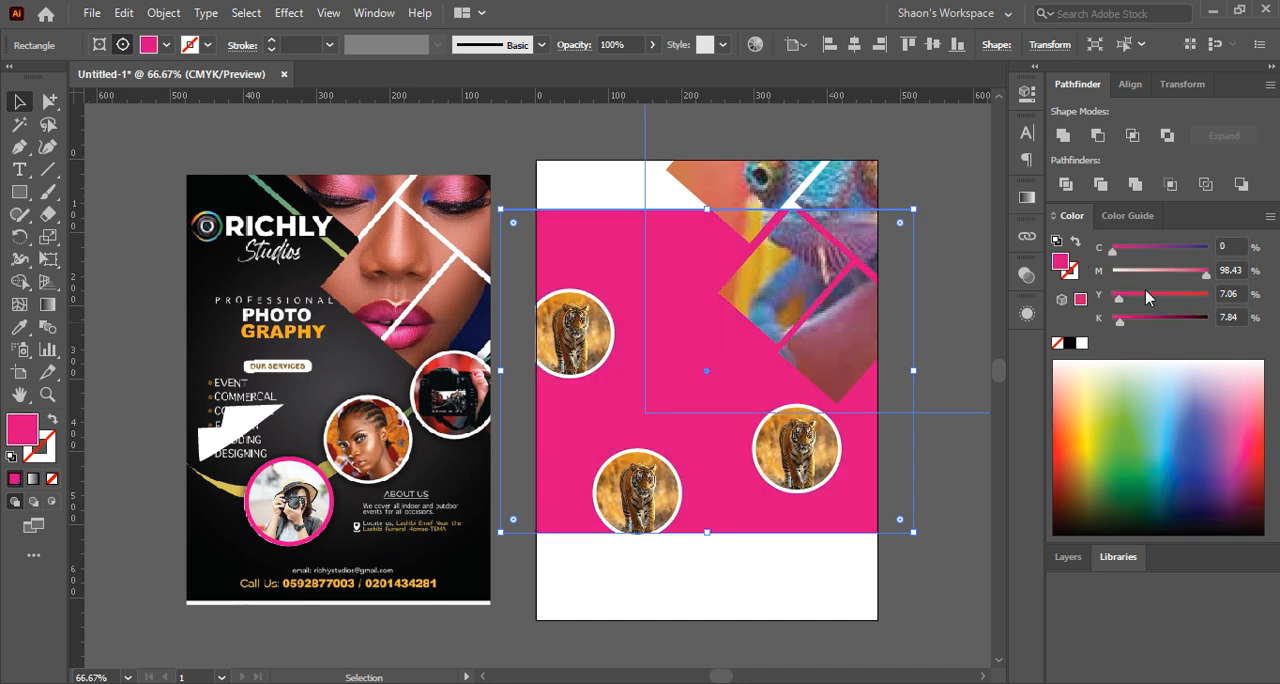
left_click_drag(1121, 298, 1240, 276)
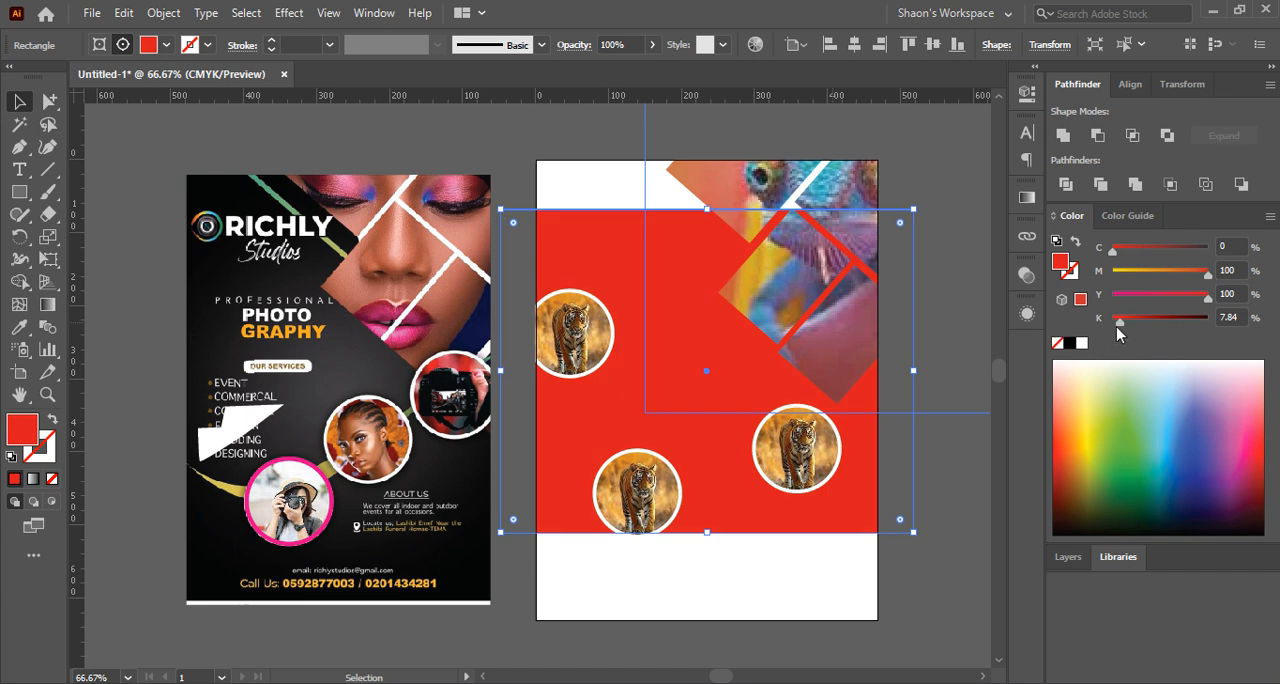
Sample a medium blue from the colour spectrum for the rectangle's fill, C 89.02, M 79.22, Y 0, K 0
left_click(1180, 380)
left_click(1190, 455)
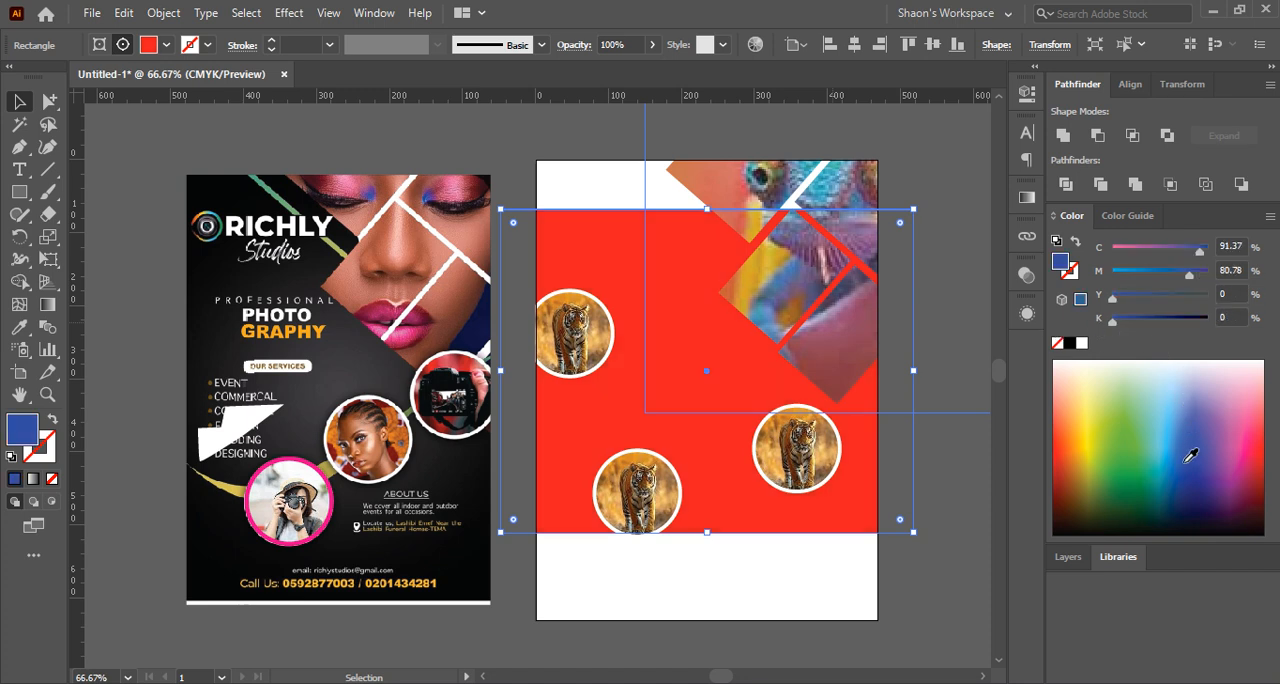
left_click(1198, 453)
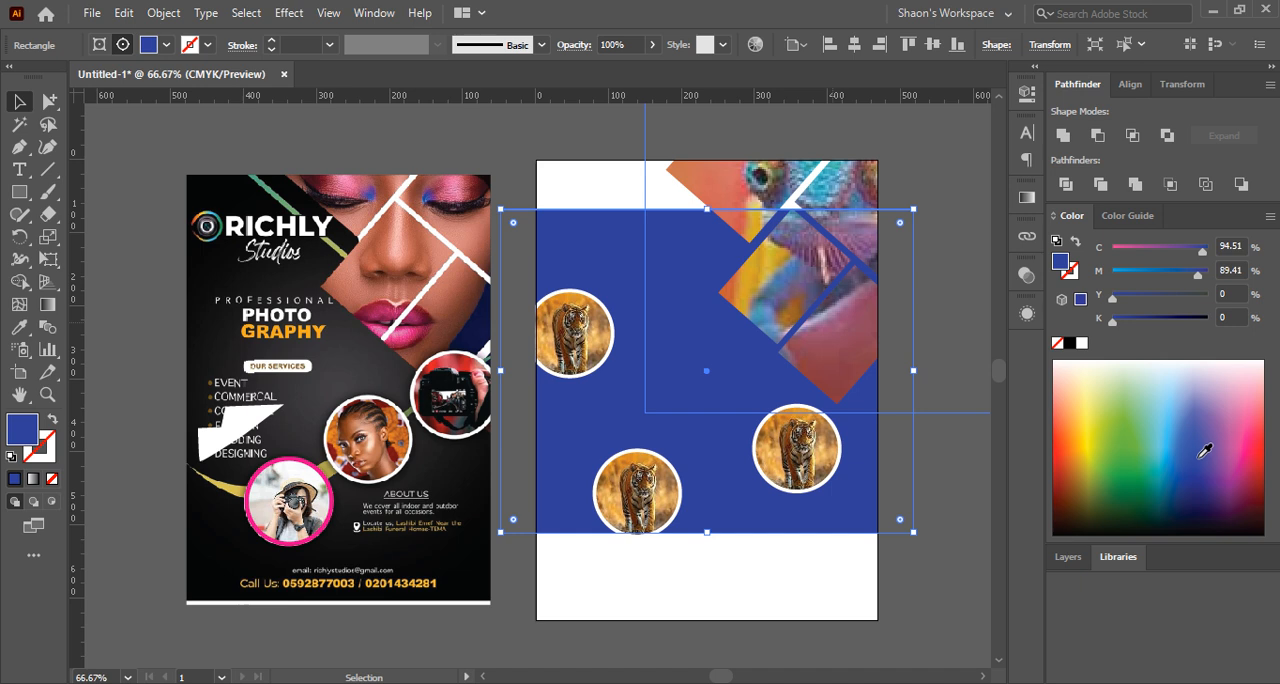
left_click(1200, 444)
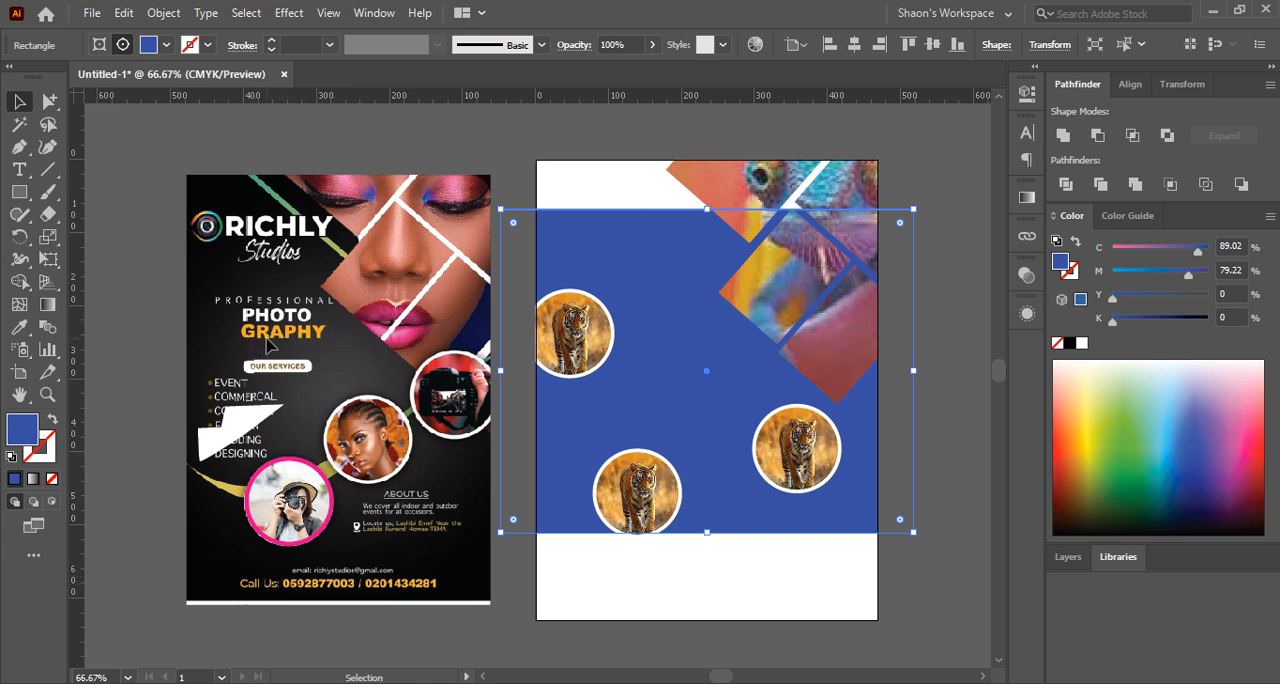
Use the Eyedropper to fill the rectangle with the orange of the flyer's GRAPHY lettering
left_click(49, 102)
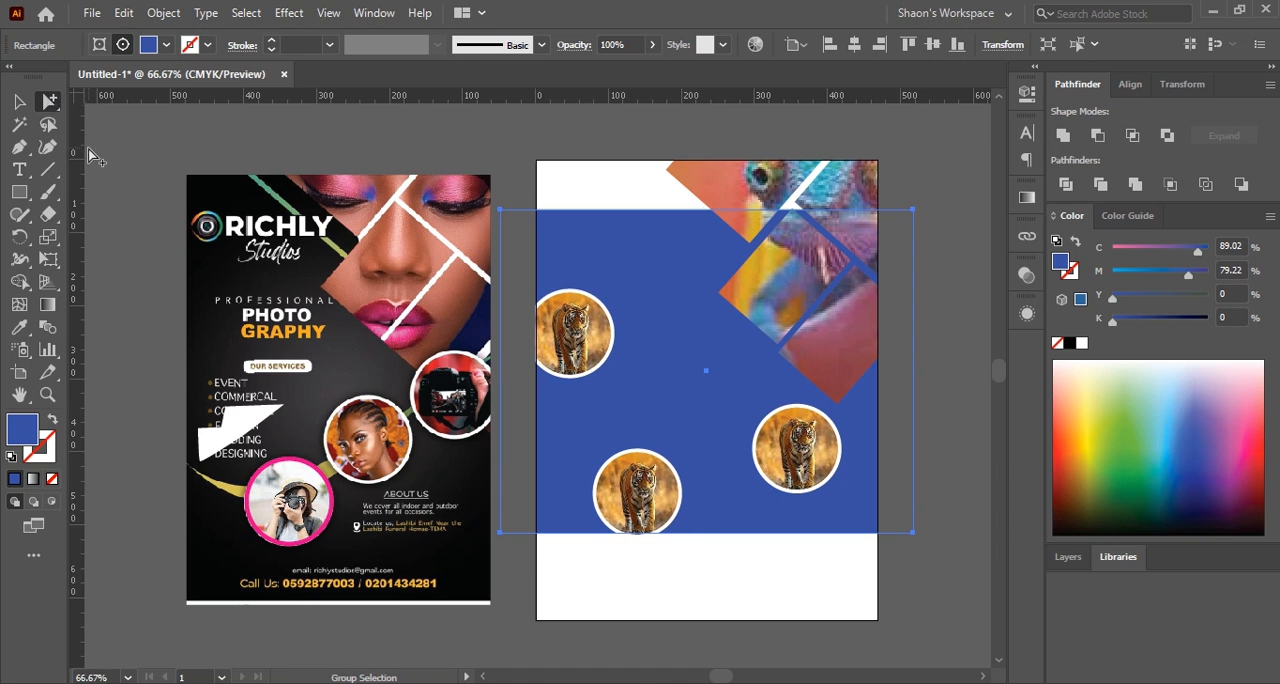
left_click(19, 327)
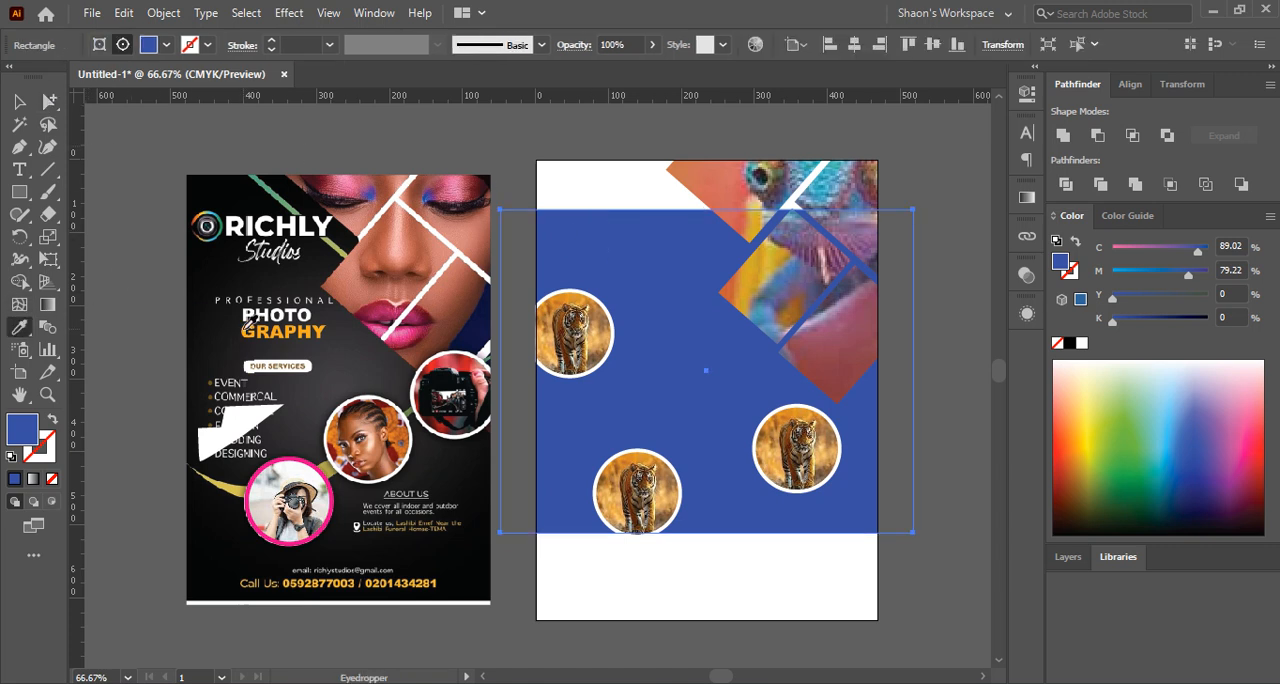
left_click(246, 328)
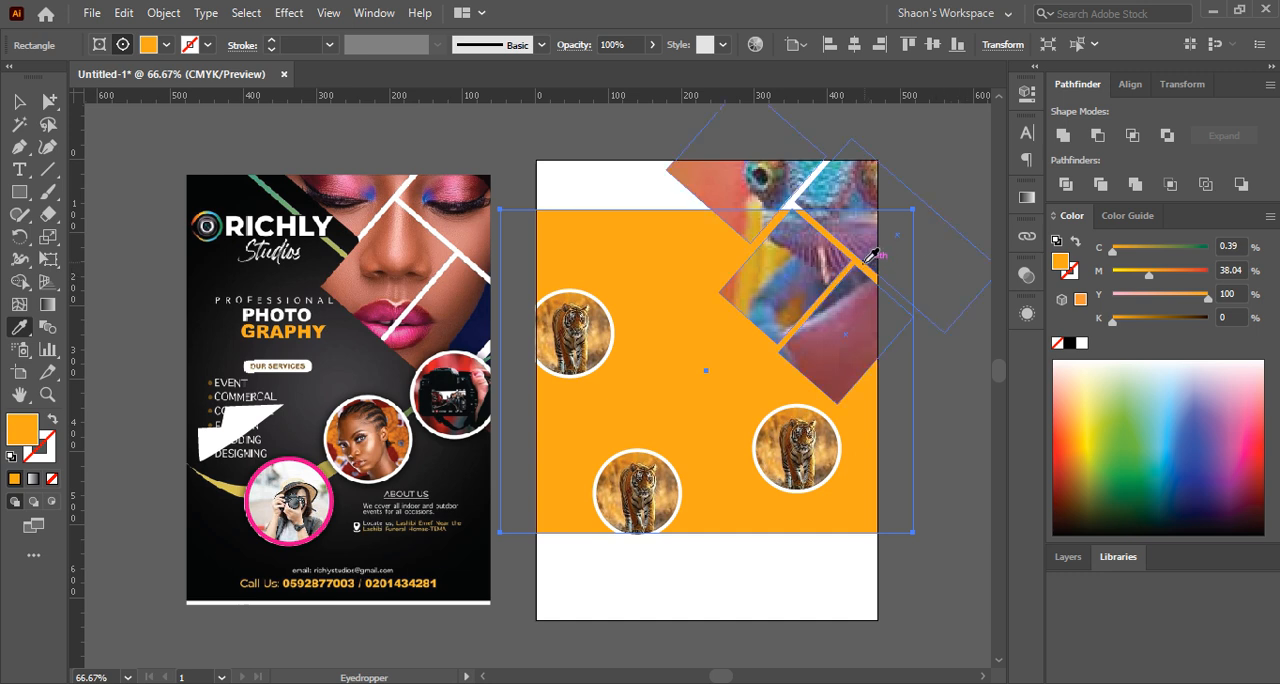
Try other spectrum colours on the rectangle, settle on orange C 0, M 44, Y 100, K 0, and deselect it
left_click(19, 102)
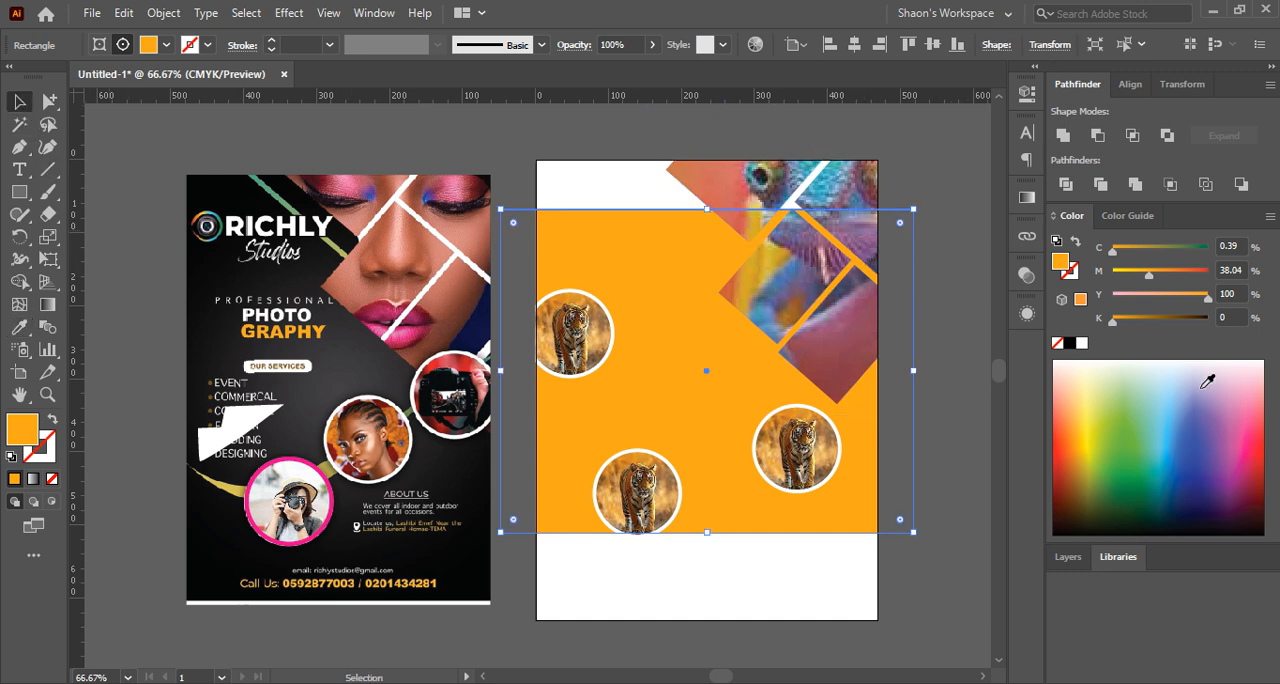
left_click_drag(1257, 470, 1088, 454)
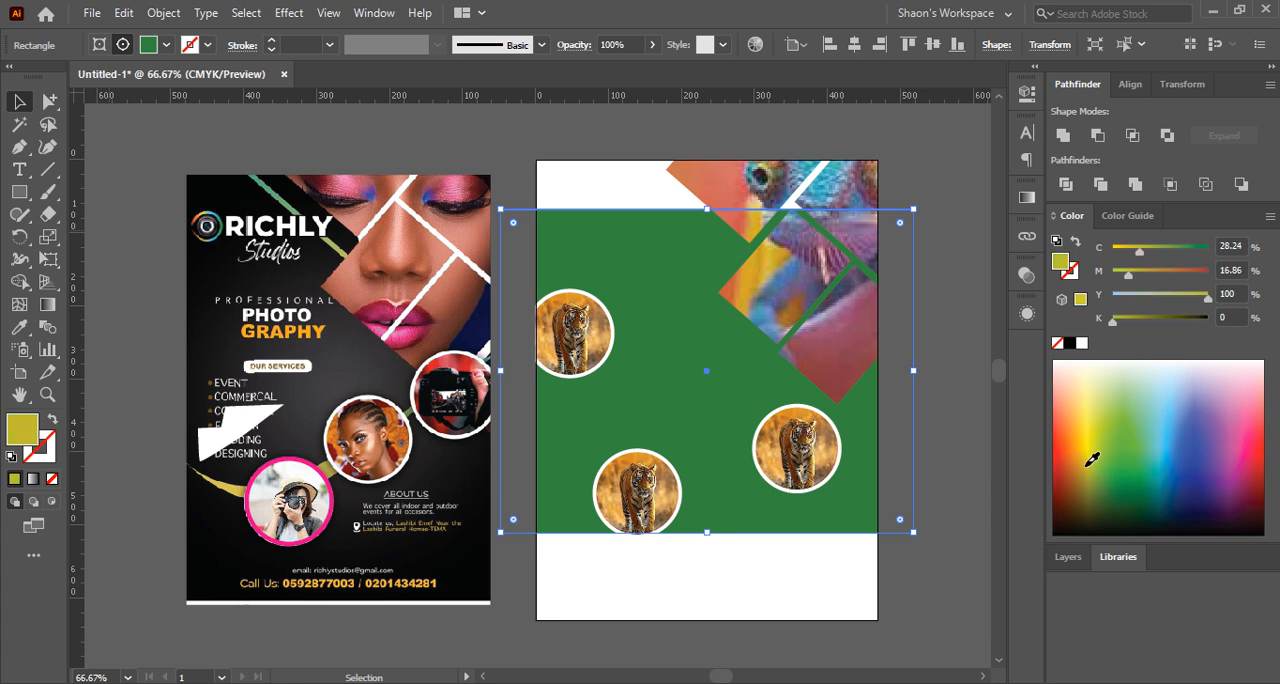
left_click_drag(1143, 250, 1155, 277)
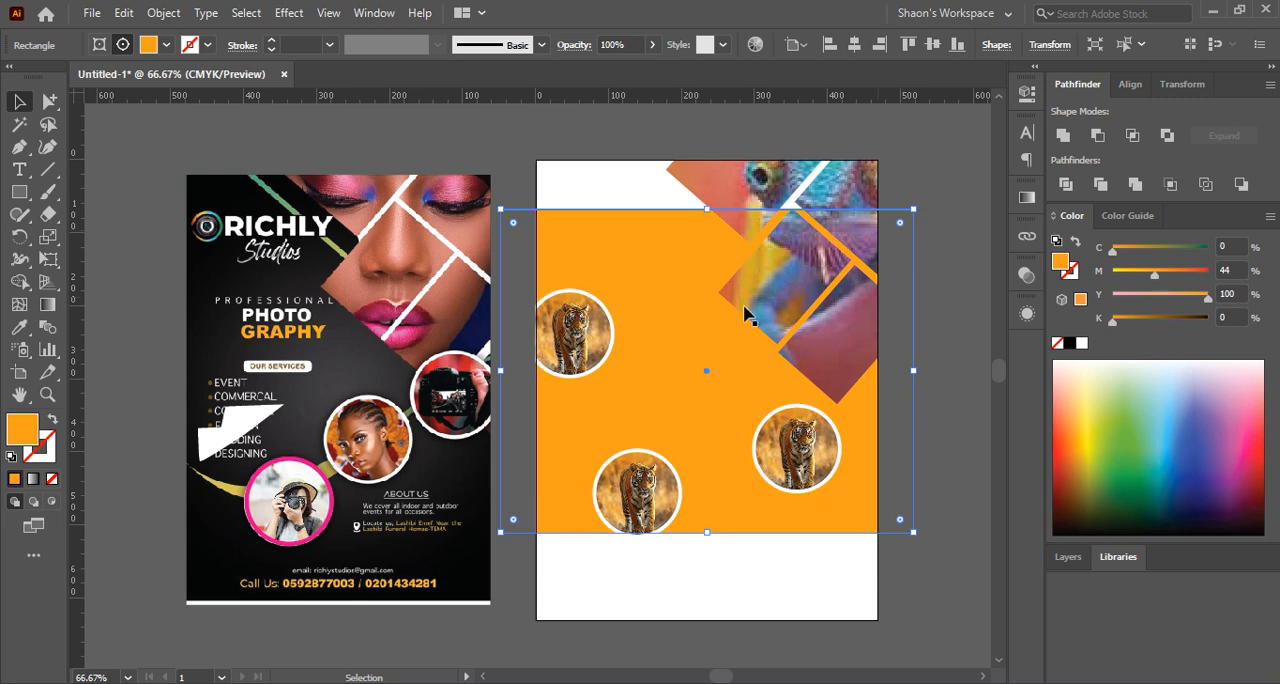
left_click(112, 147)
scroll(758, 366, "down", 1)
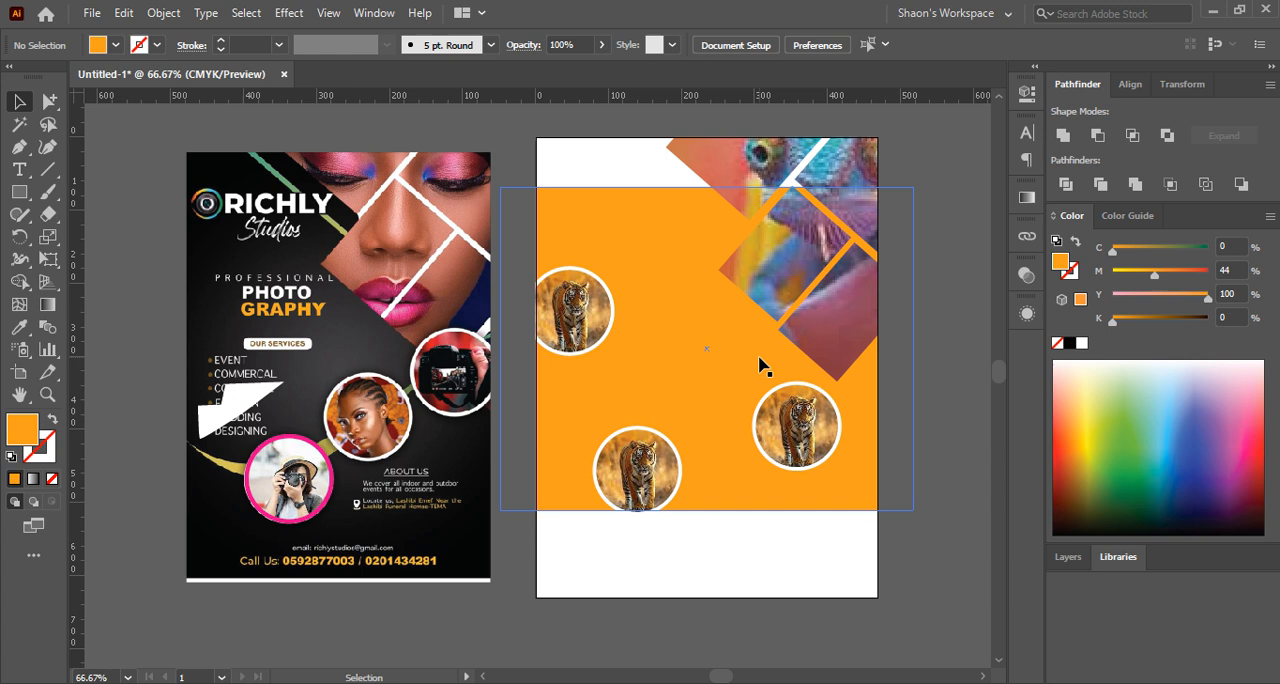
Draw an orange five-pointed star about 326 px wide and 310 px high just below the large tiger photo
scroll(760, 366, "down", 1, "alt")
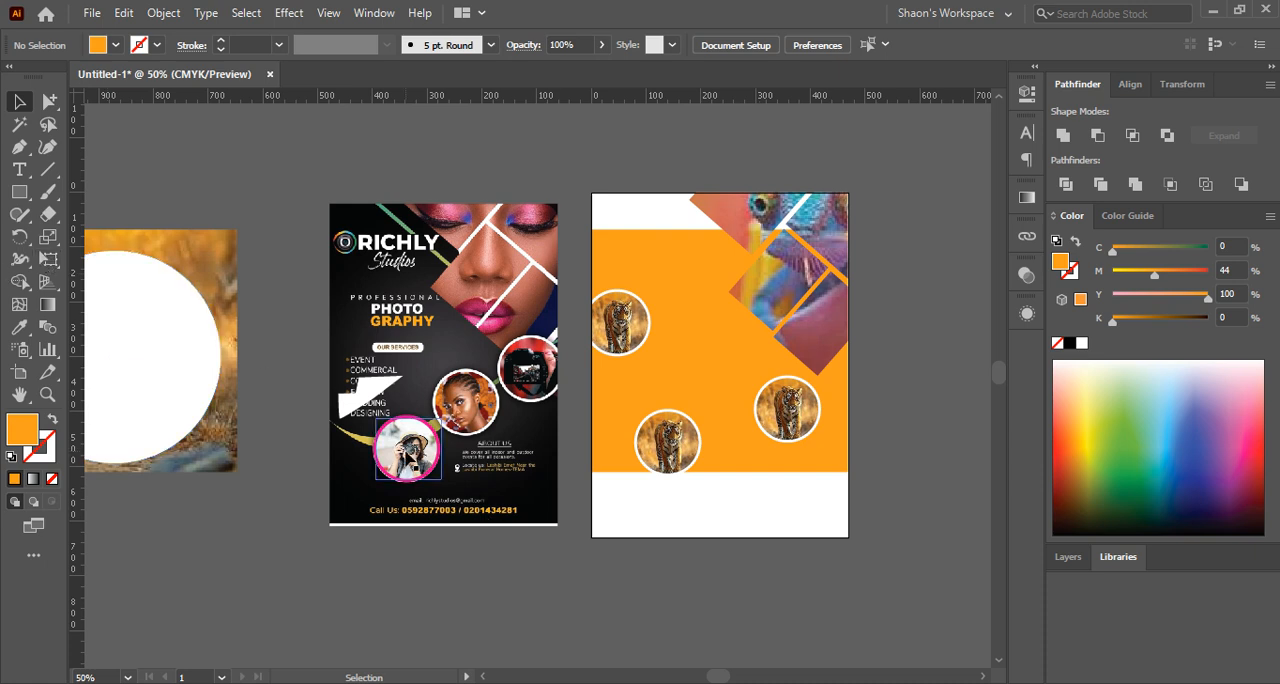
left_click_drag(19, 191, 123, 283)
left_click_drag(248, 524, 306, 603)
key("v")
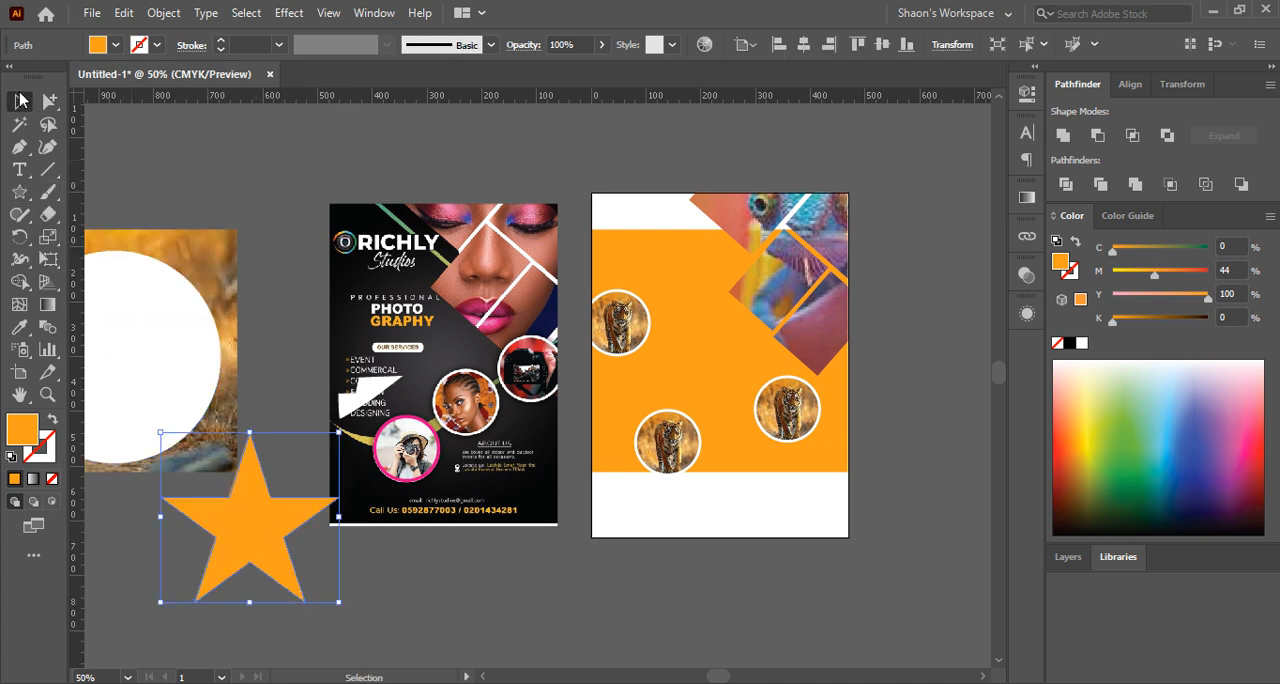
left_click(171, 143)
Move the white circle off the large tiger photo and place the orange star over the tiger's head
scroll(277, 163, "left", 5)
left_click_drag(357, 351, 258, 537)
left_click_drag(501, 556, 358, 311)
Clip the large tiger photo to the star with a clipping mask and deselect it
left_click_drag(240, 170, 443, 366)
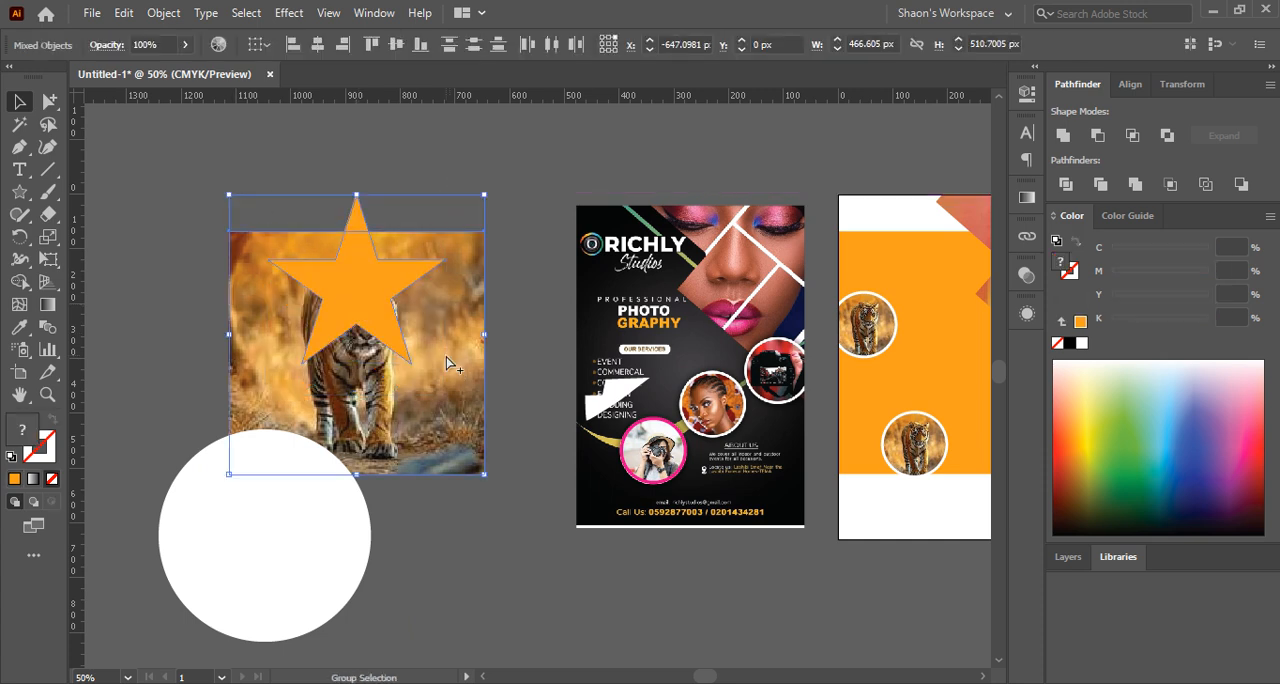
key("ctrl+7")
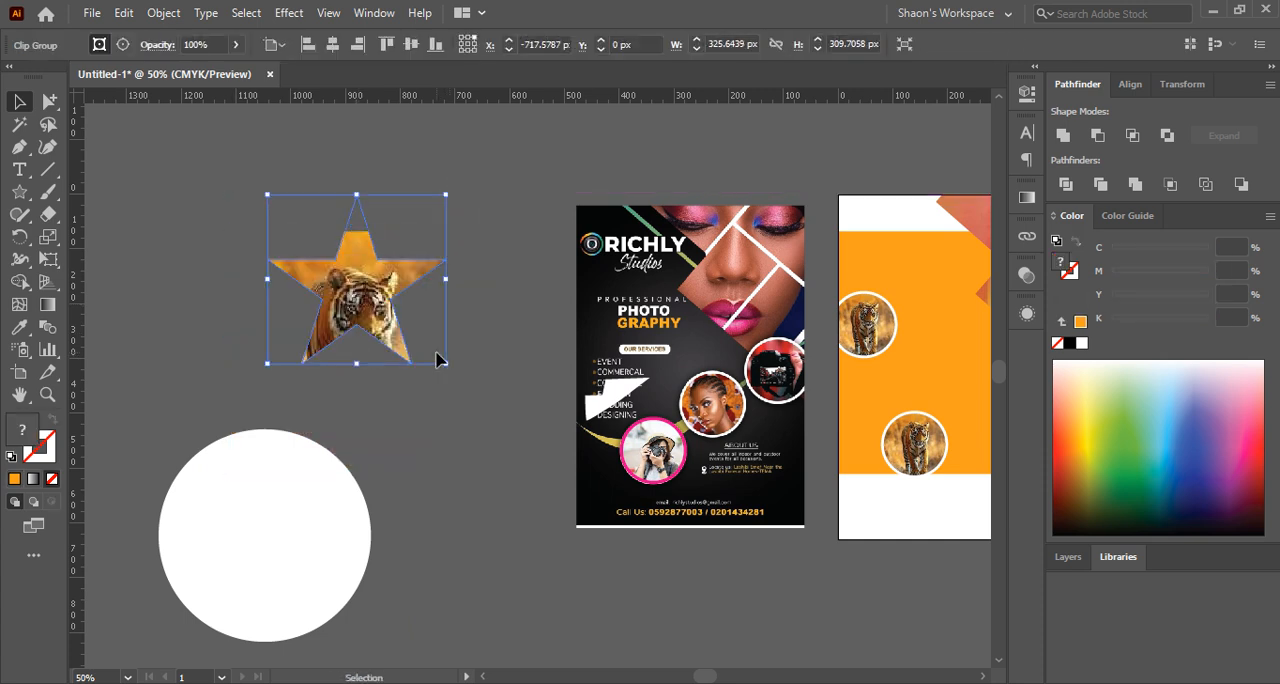
left_click(446, 417)
Draw a closed, curved freeform shape with the Pen tool beside the star, about 1437 px wide and 1051 px high
scroll(446, 417, "down", 1)
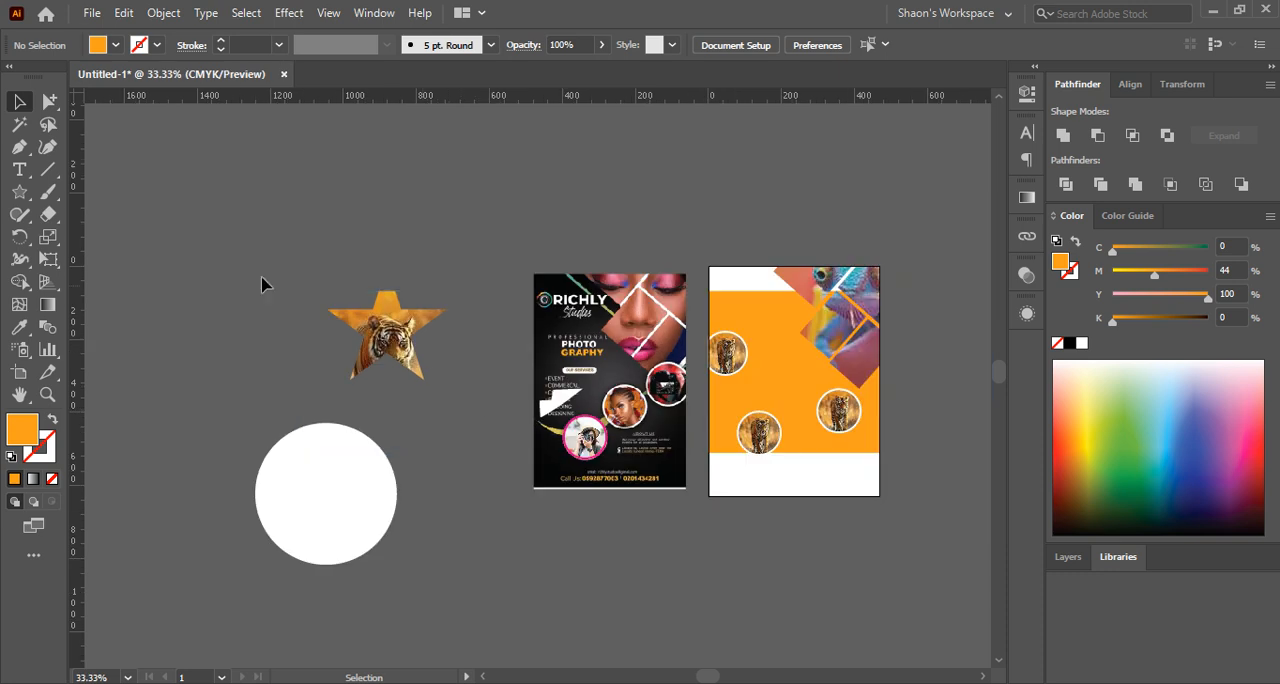
left_click(20, 147)
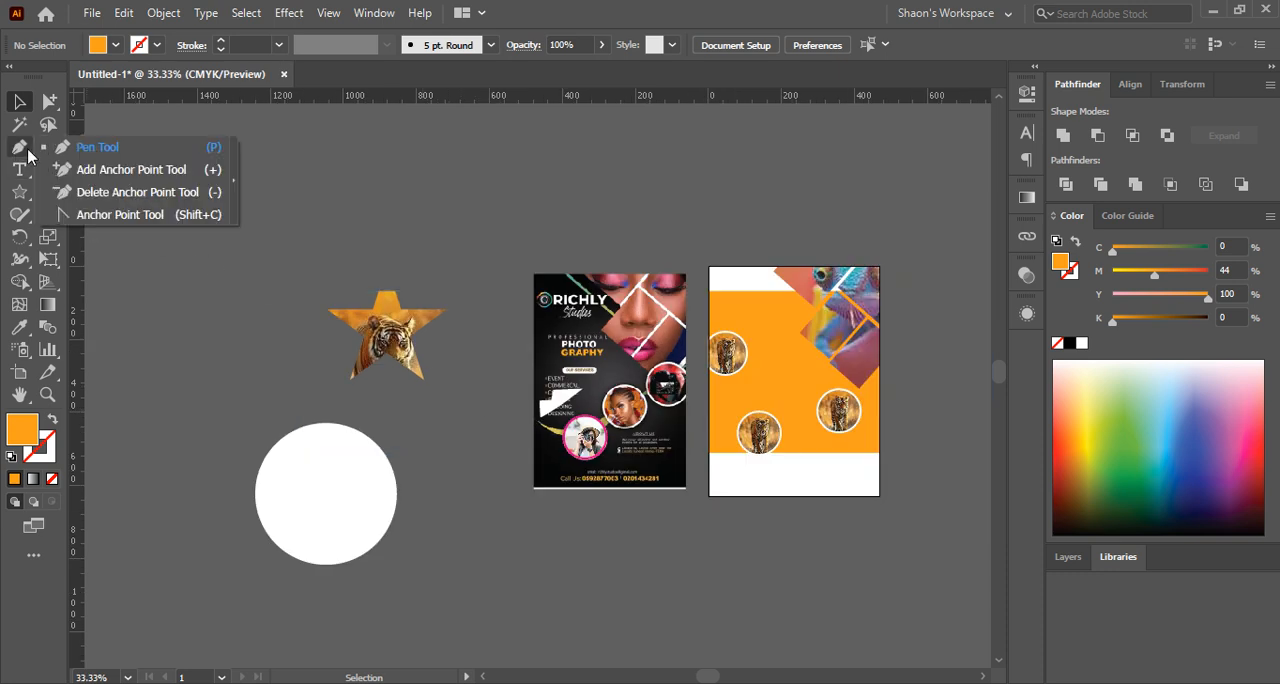
left_click(97, 147)
left_click(147, 219)
left_click_drag(210, 181, 273, 145)
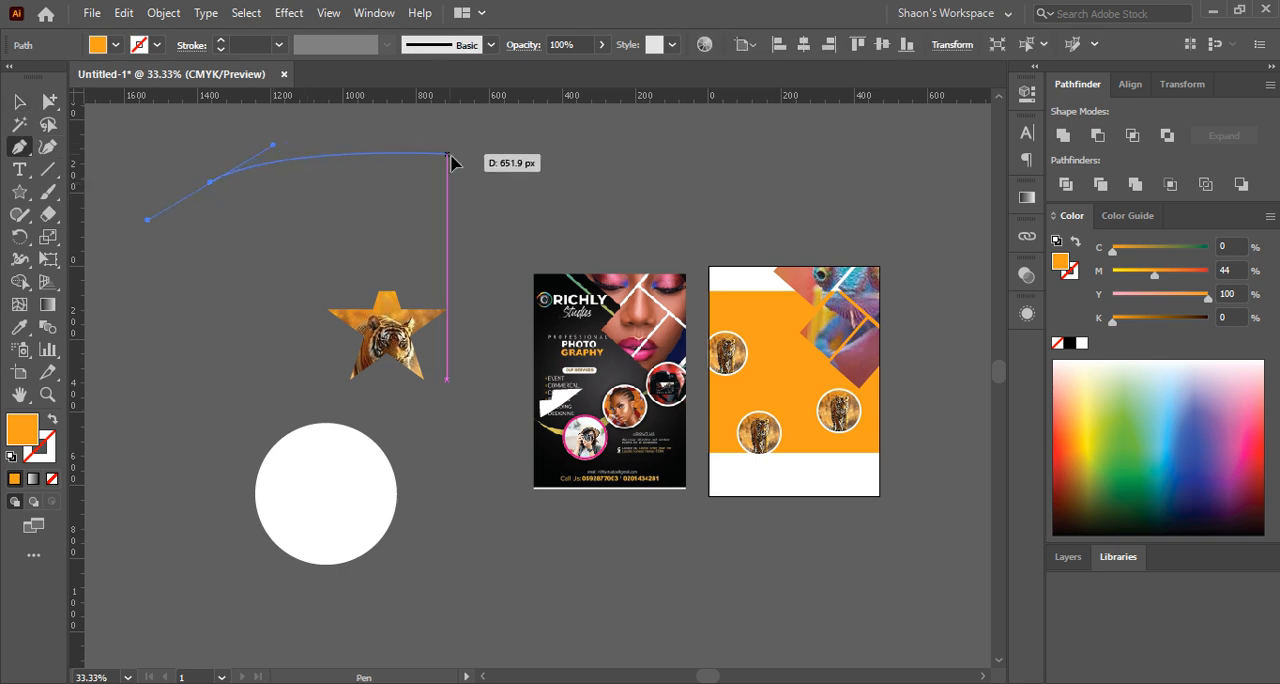
left_click_drag(448, 155, 517, 209)
left_click_drag(302, 242, 205, 287)
left_click_drag(210, 358, 238, 433)
left_click_drag(107, 488, 89, 407)
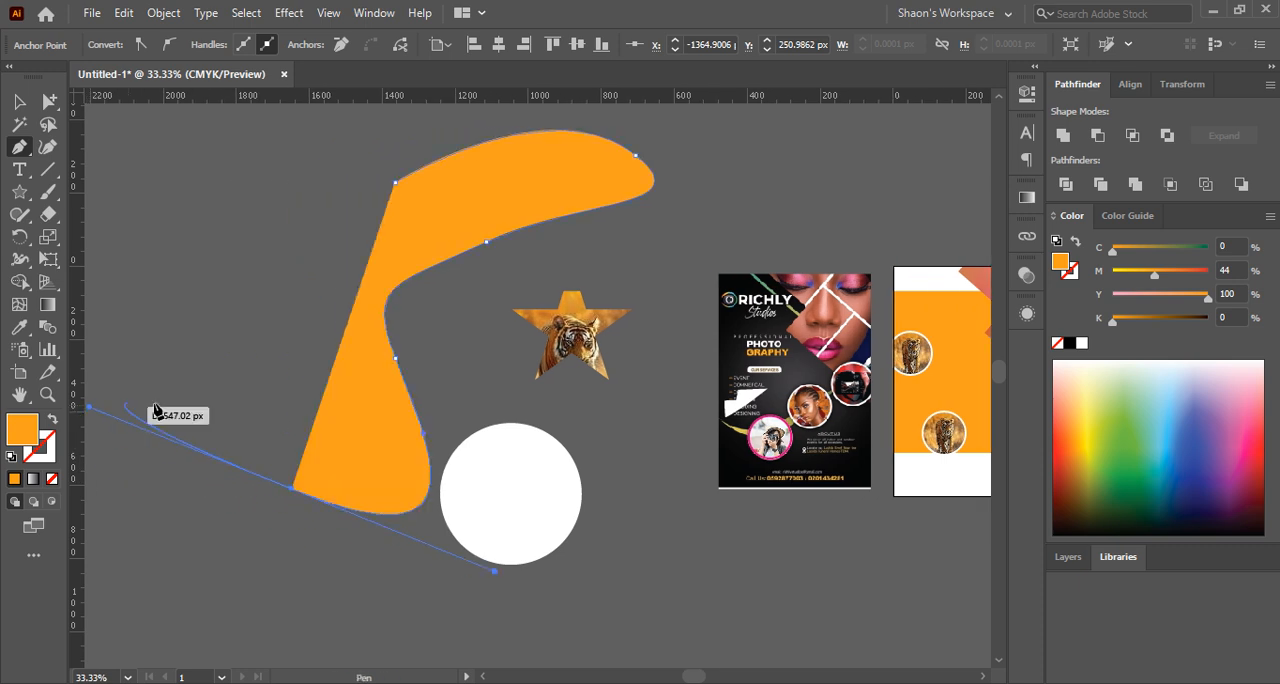
left_click_drag(202, 381, 305, 305)
left_click_drag(338, 259, 327, 186)
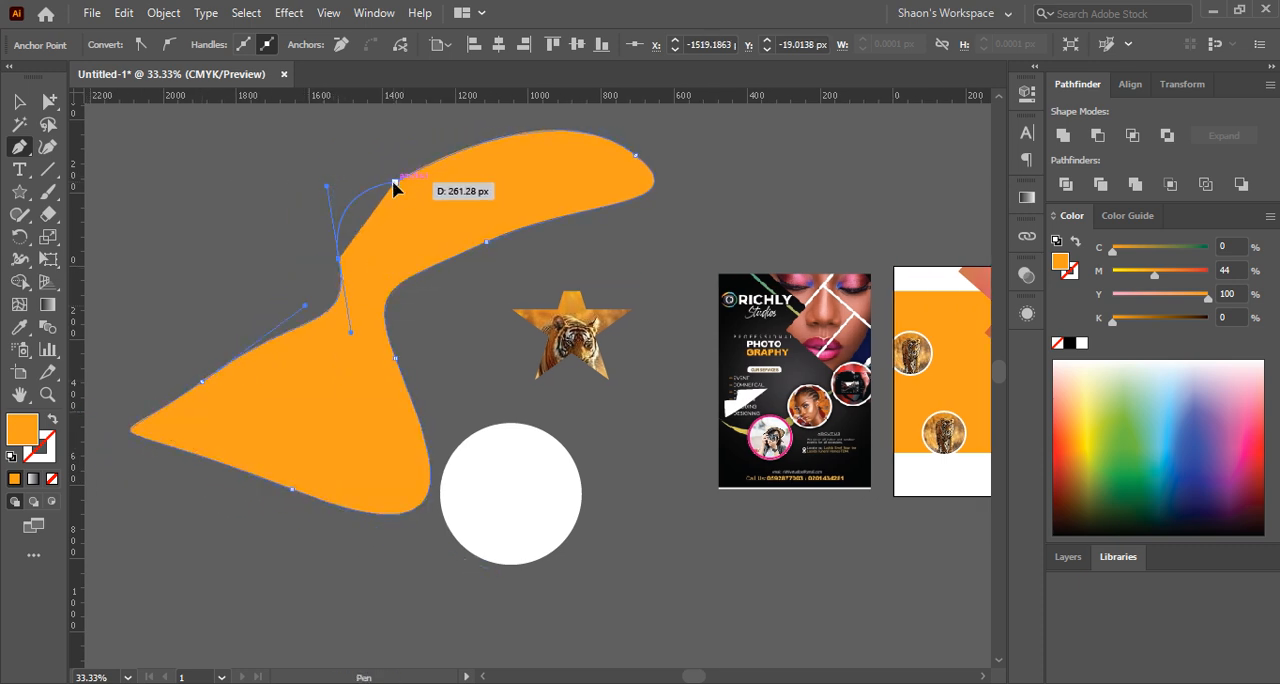
left_click(395, 187)
left_click(18, 101)
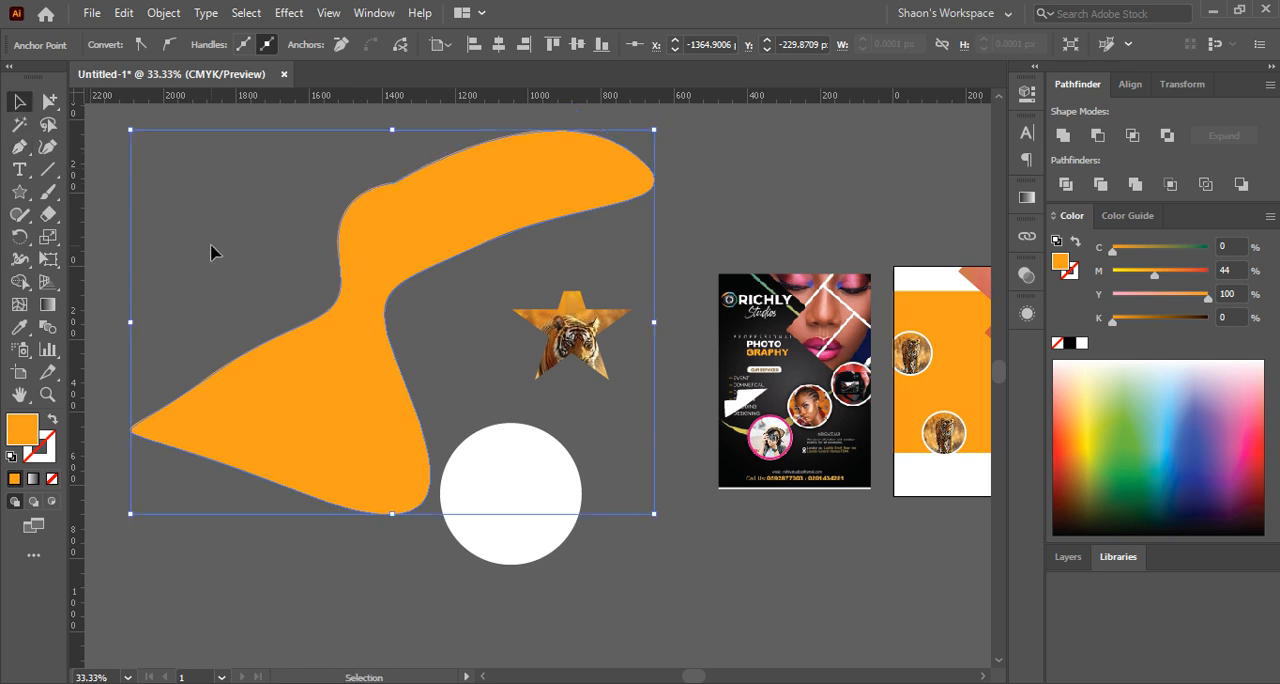
Move the orange freeform shape away from the star-clipped tiger and deselect it
scroll(474, 320, "down", 2)
left_click_drag(449, 266, 368, 272)
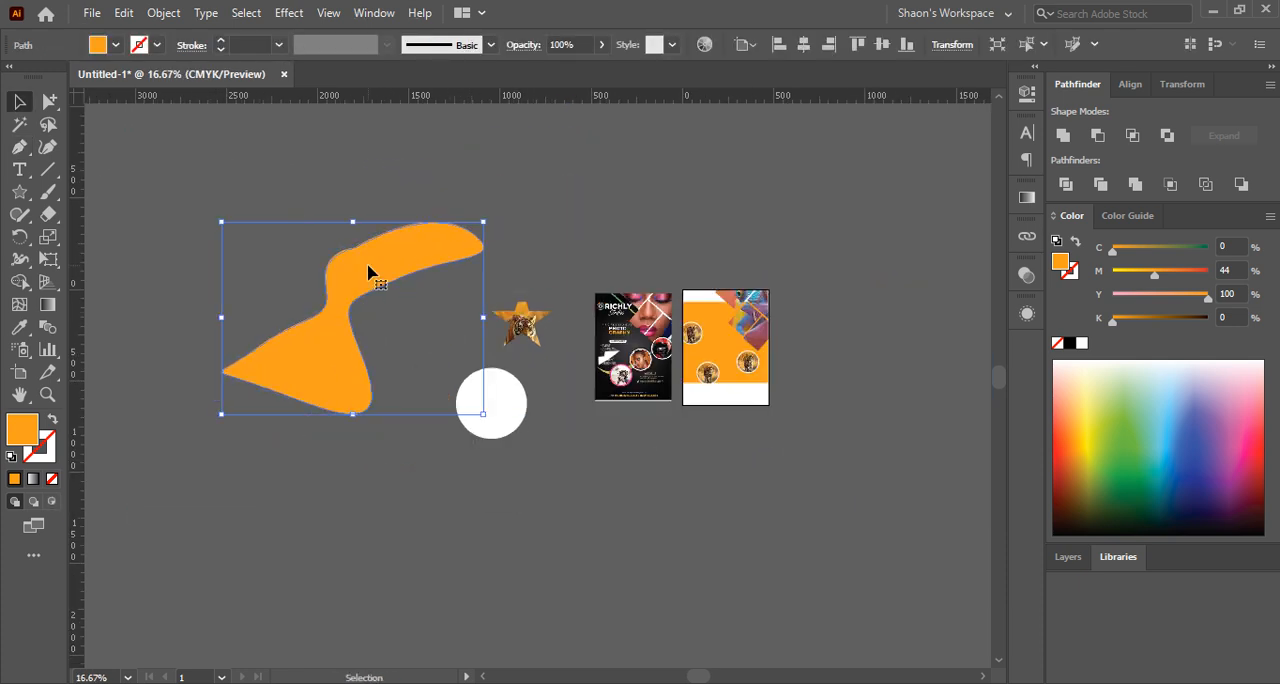
left_click(393, 334)
Release the tiger photo from the star clipping mask, then enlarge it and place it behind the orange freeform shape
scroll(388, 332, "up", 1)
right_click(592, 333)
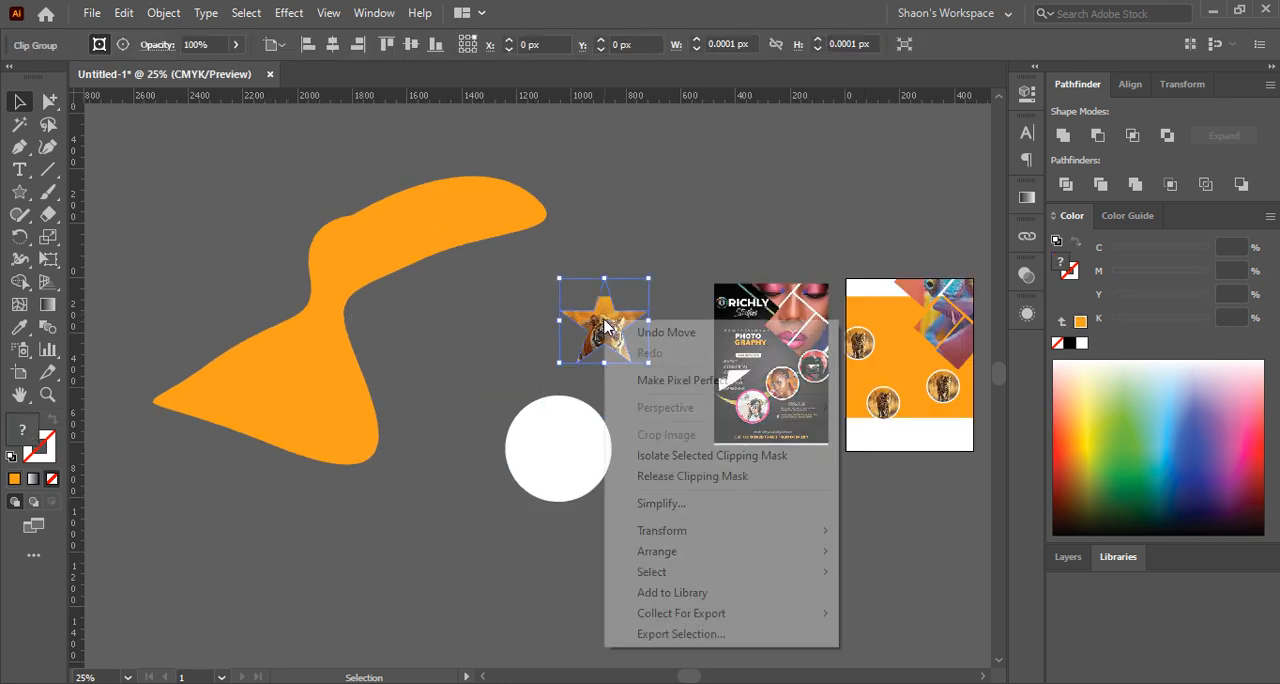
left_click(700, 474)
left_click(697, 239)
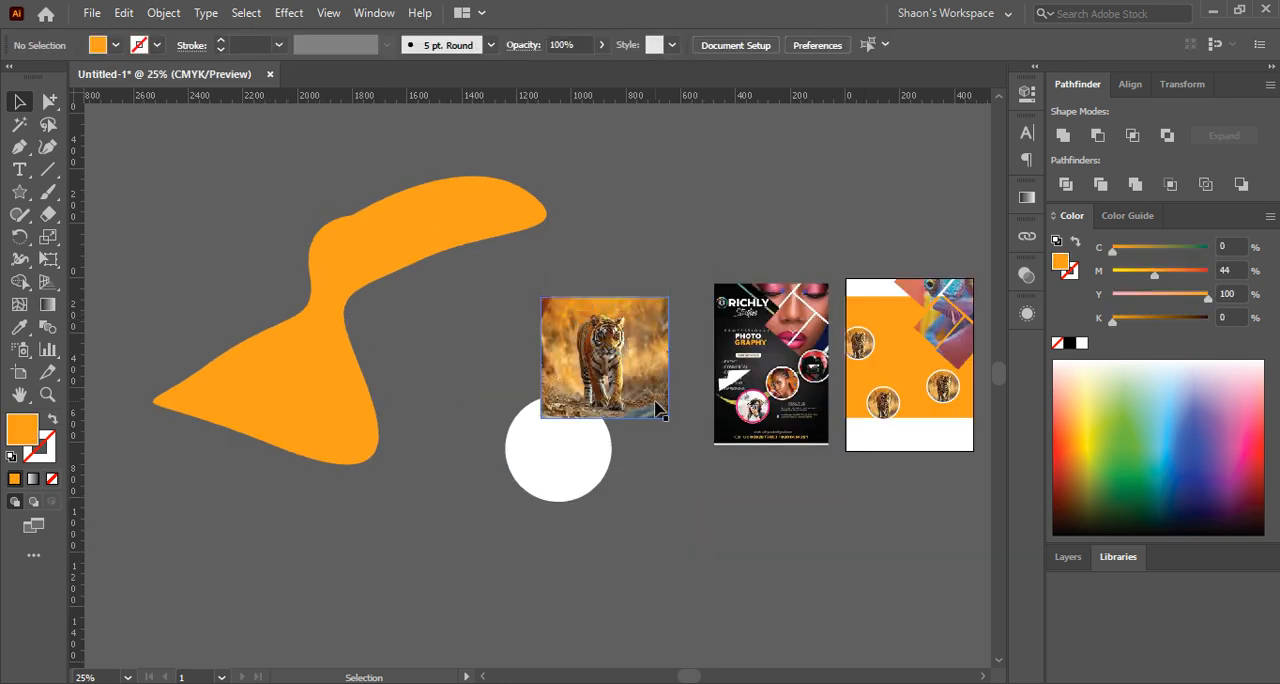
left_click_drag(666, 417, 445, 458)
left_click_drag(215, 274, 290, 288)
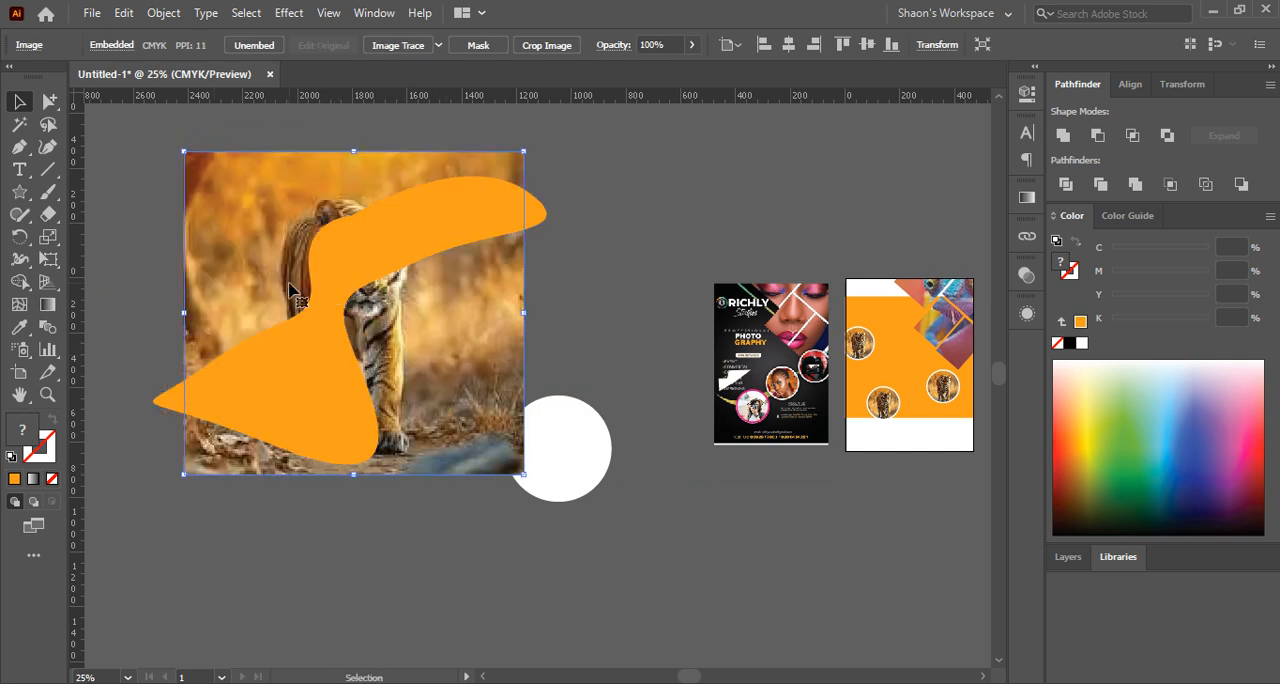
Clip the enlarged tiger photo to the orange freeform shape with a clipping mask and deselect it
left_click(583, 157)
left_click_drag(583, 157, 345, 288)
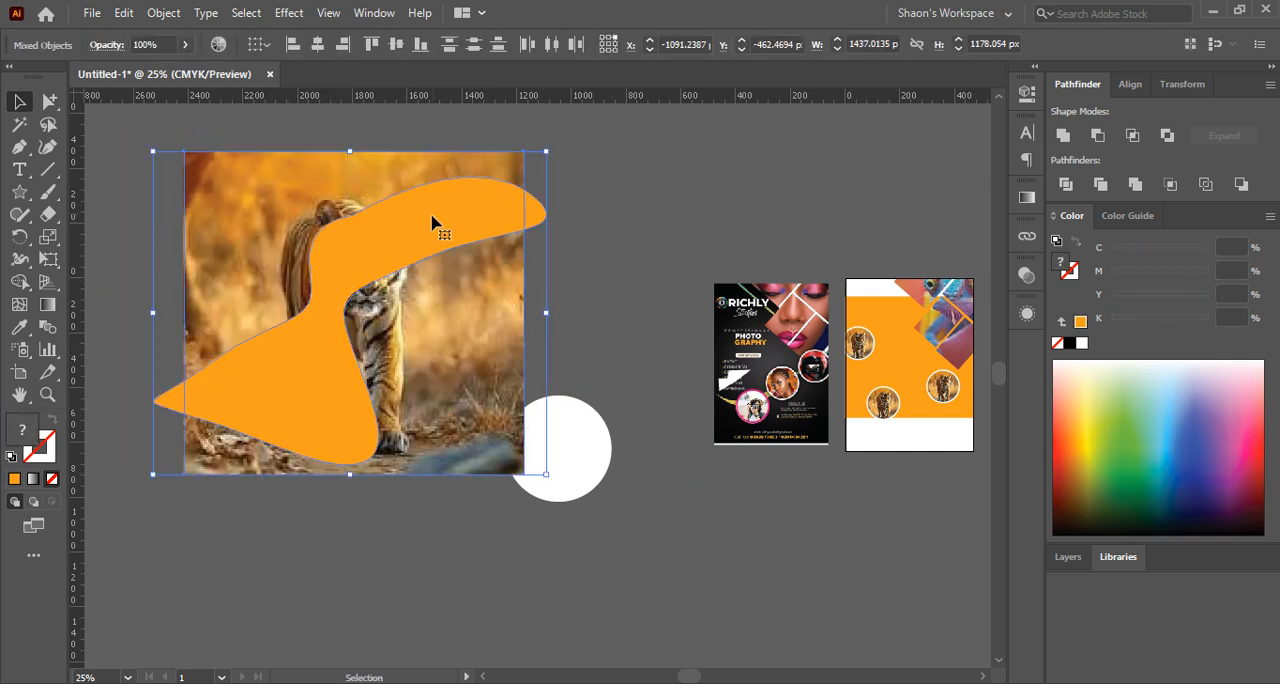
key("ctrl+7")
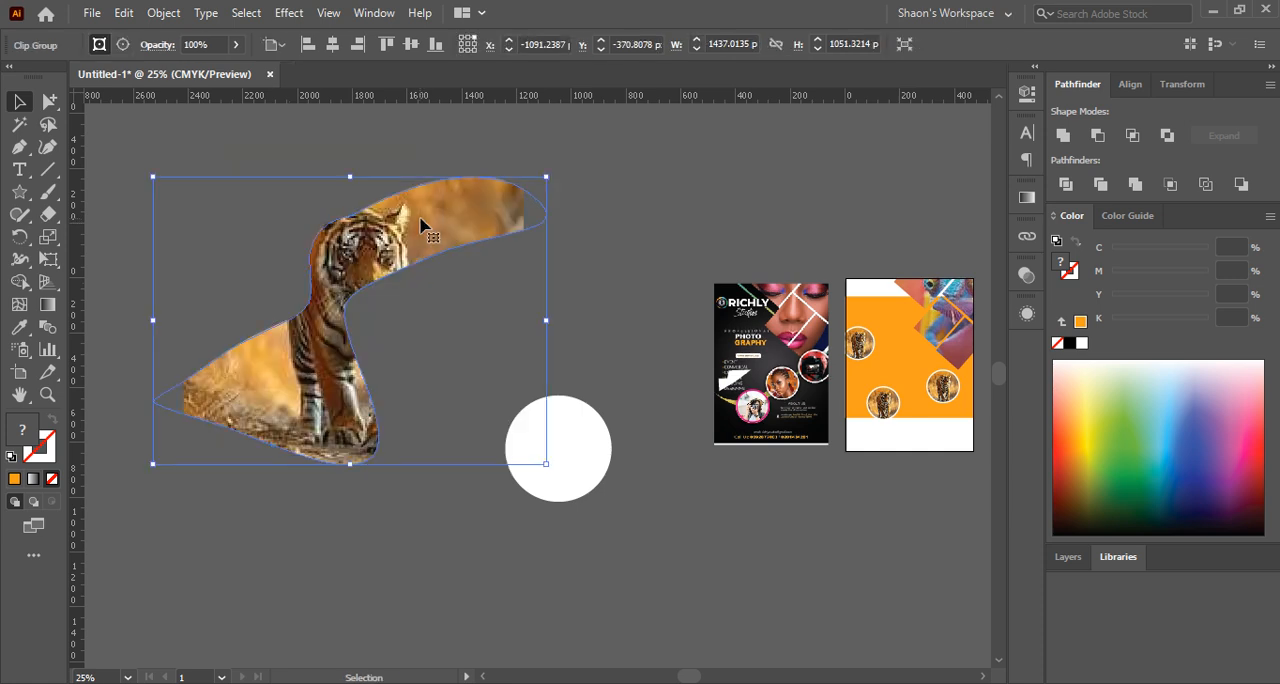
key("ctrl+plus")
scroll(530, 207, "up", 4)
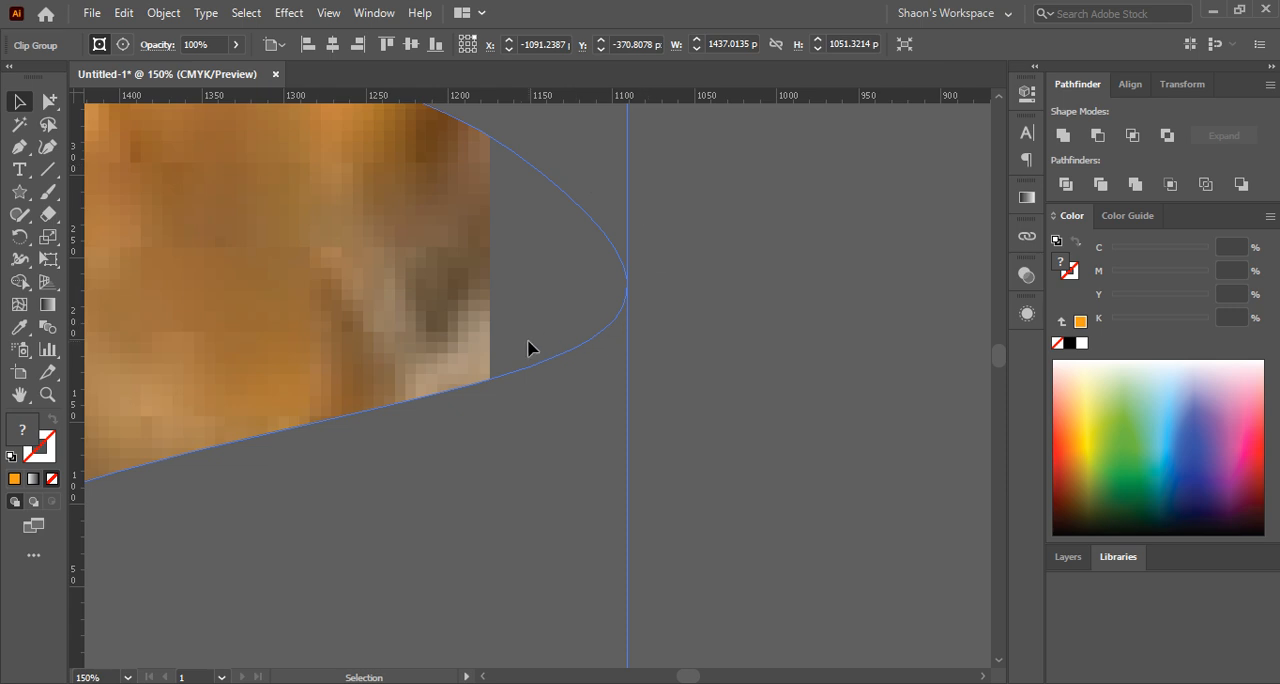
scroll(619, 332, "down", 4)
left_click(706, 247)
left_click_drag(712, 257, 690, 203)
Select only the photo inside the freeform clip group and enlarge it to span the shape from end to end
left_click(49, 101, "alt")
left_click(378, 335)
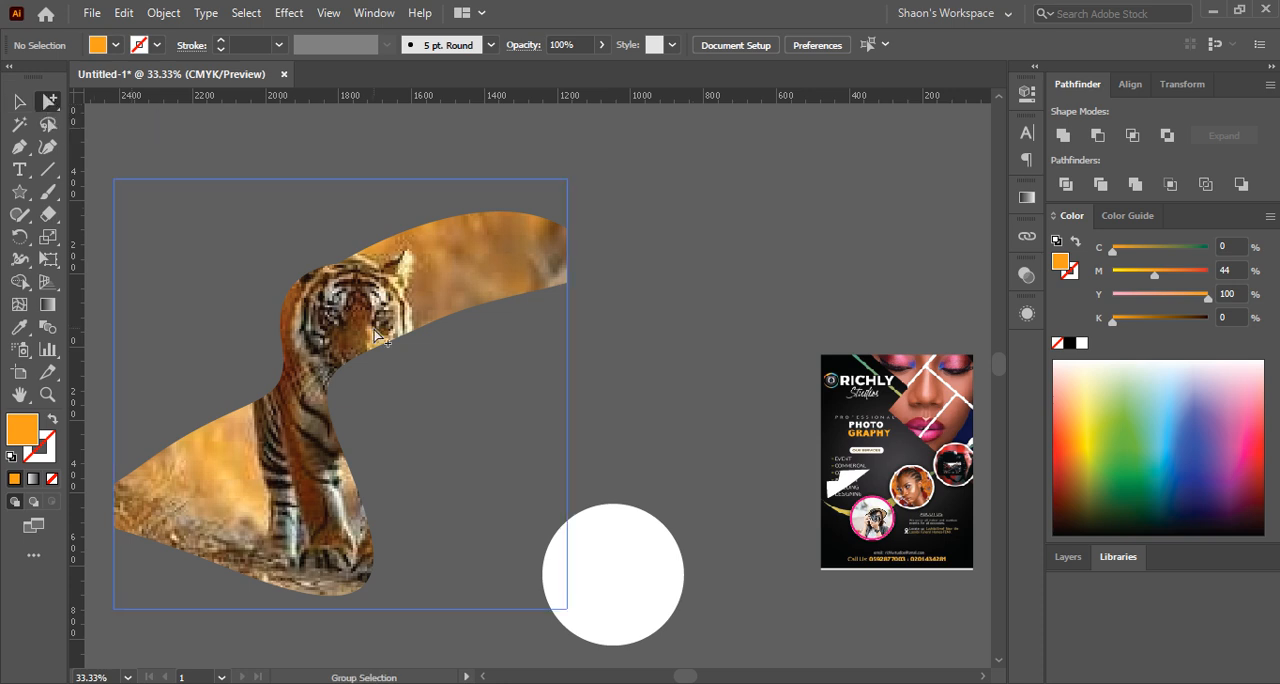
left_click(372, 320)
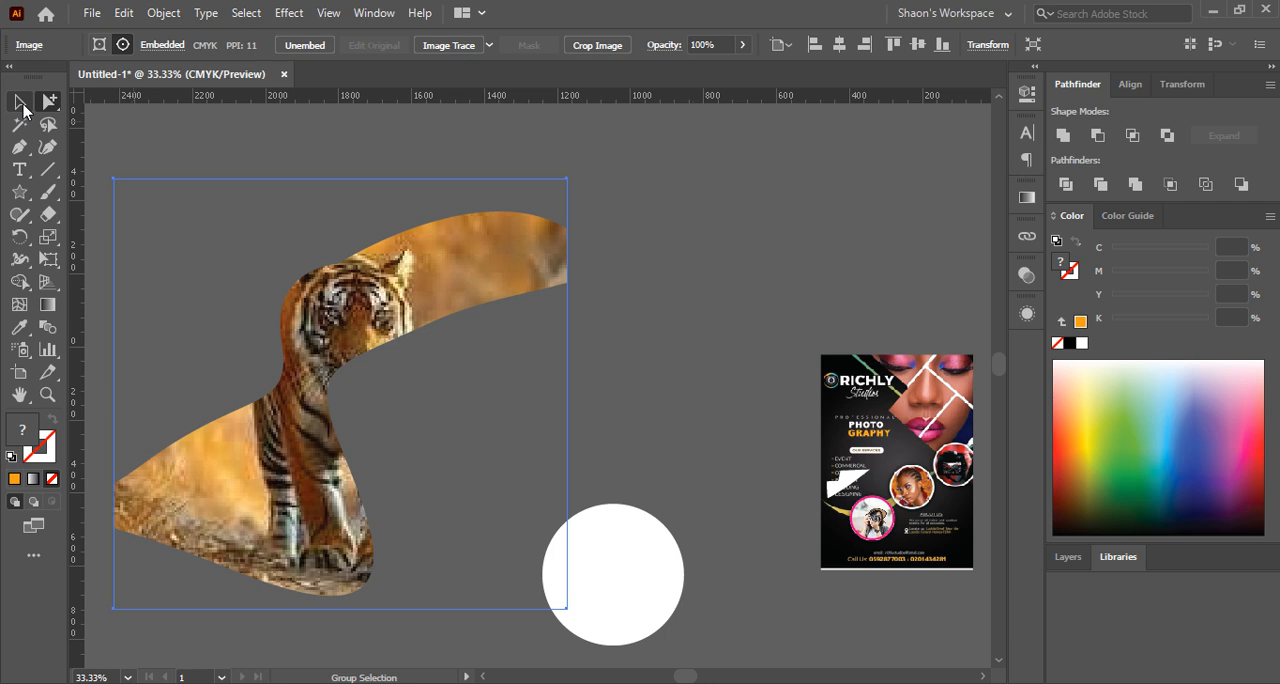
left_click(21, 104)
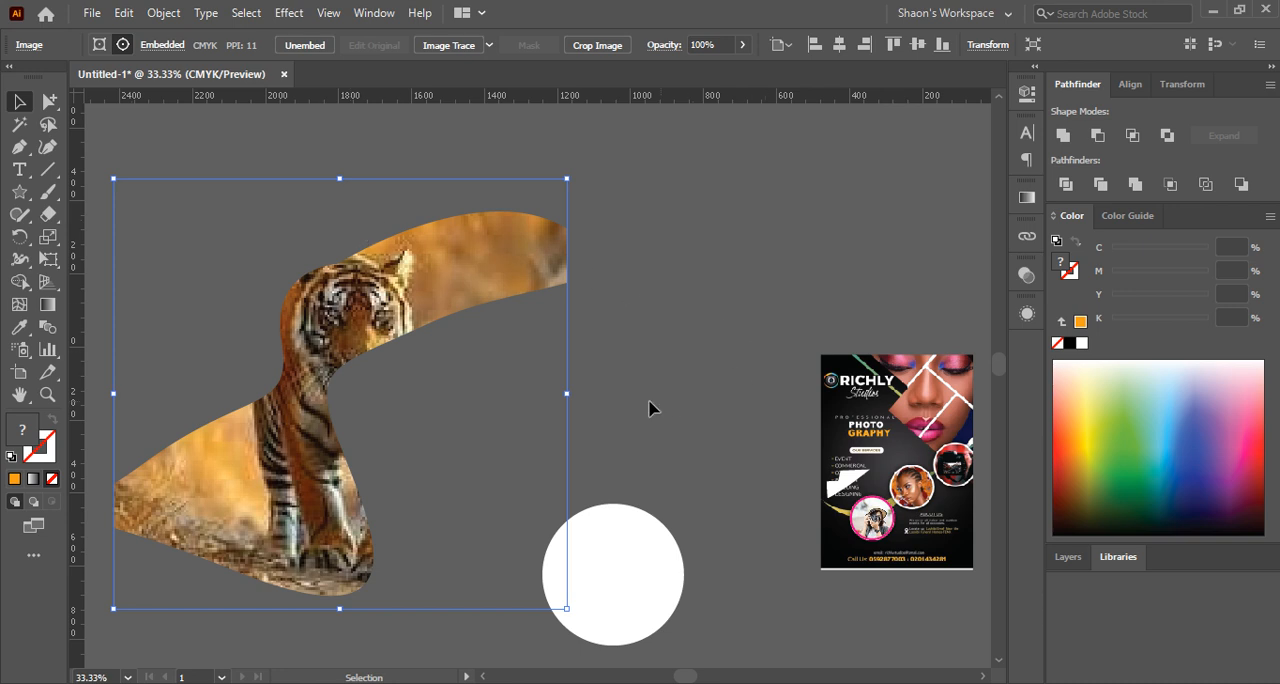
mouse_move(567, 392)
left_mouse_down()
mouse_move(629, 391)
mouse_move(590, 397)
left_mouse_up()
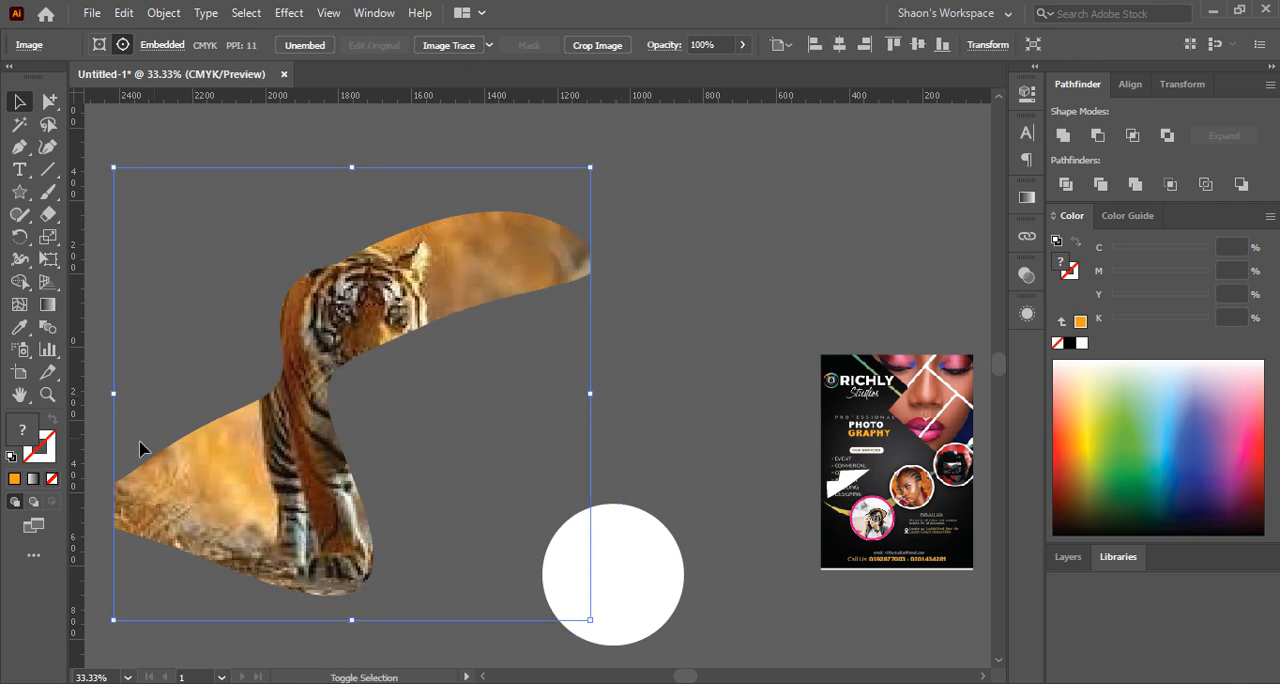
left_click_drag(112, 386, 361, 394)
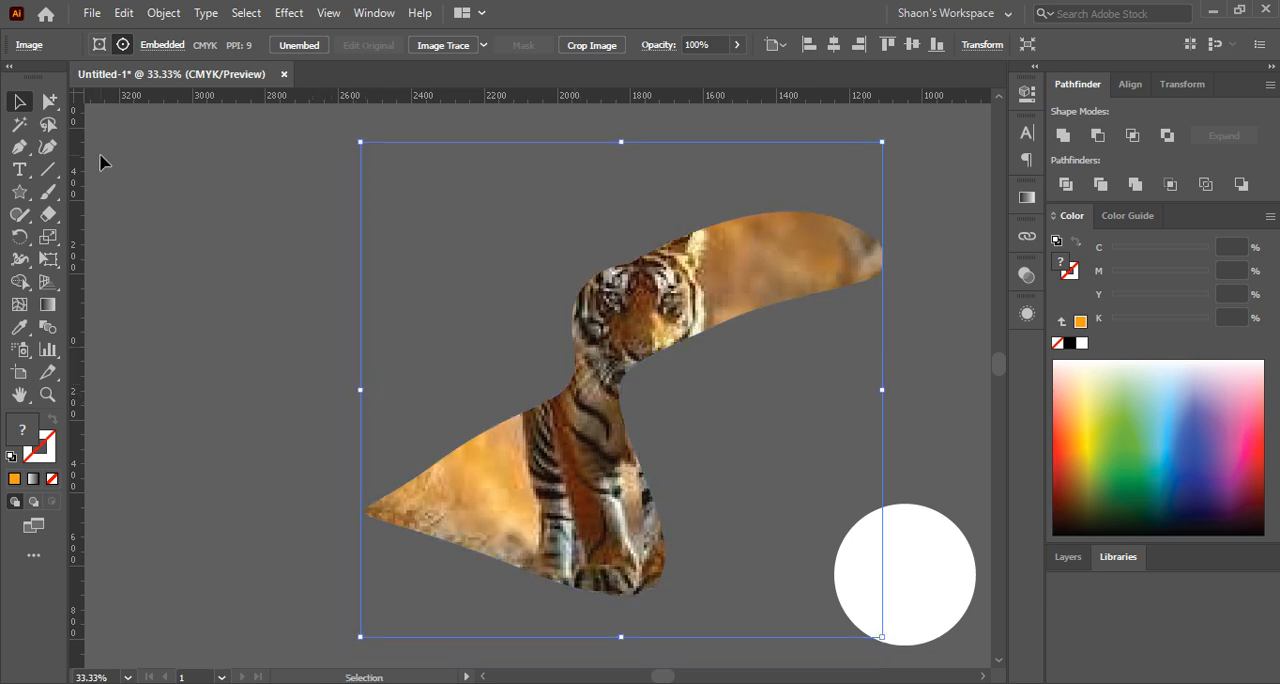
Reposition the tiger photo inside the freeform mask with Group Selection, shifting it down and then up, and deselect it
left_click(103, 158)
left_click(48, 101)
left_click(720, 338)
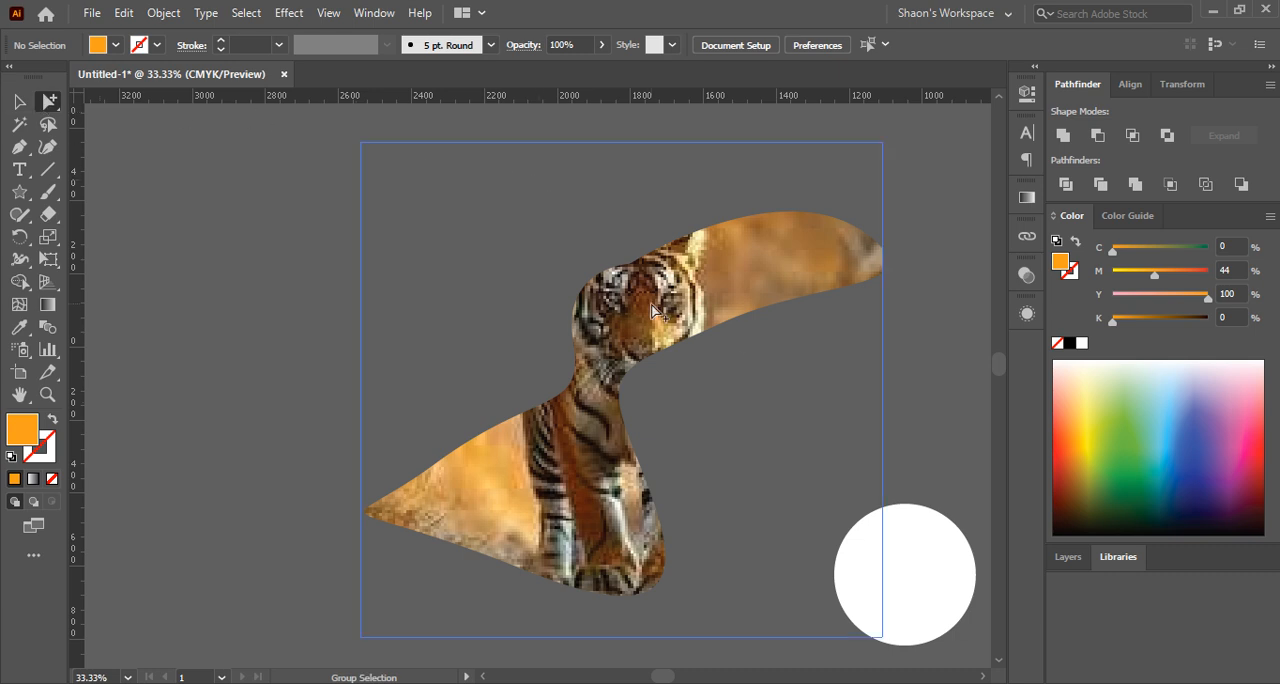
left_click_drag(650, 310, 673, 356)
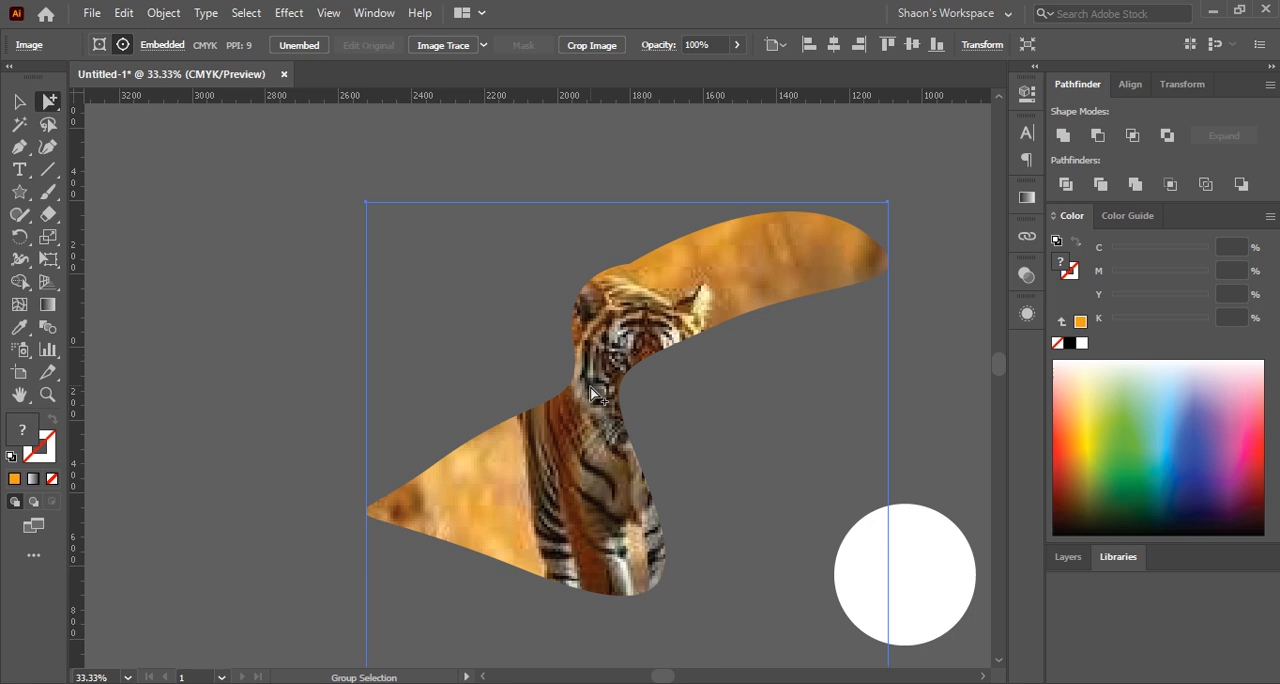
left_click_drag(592, 404, 590, 303)
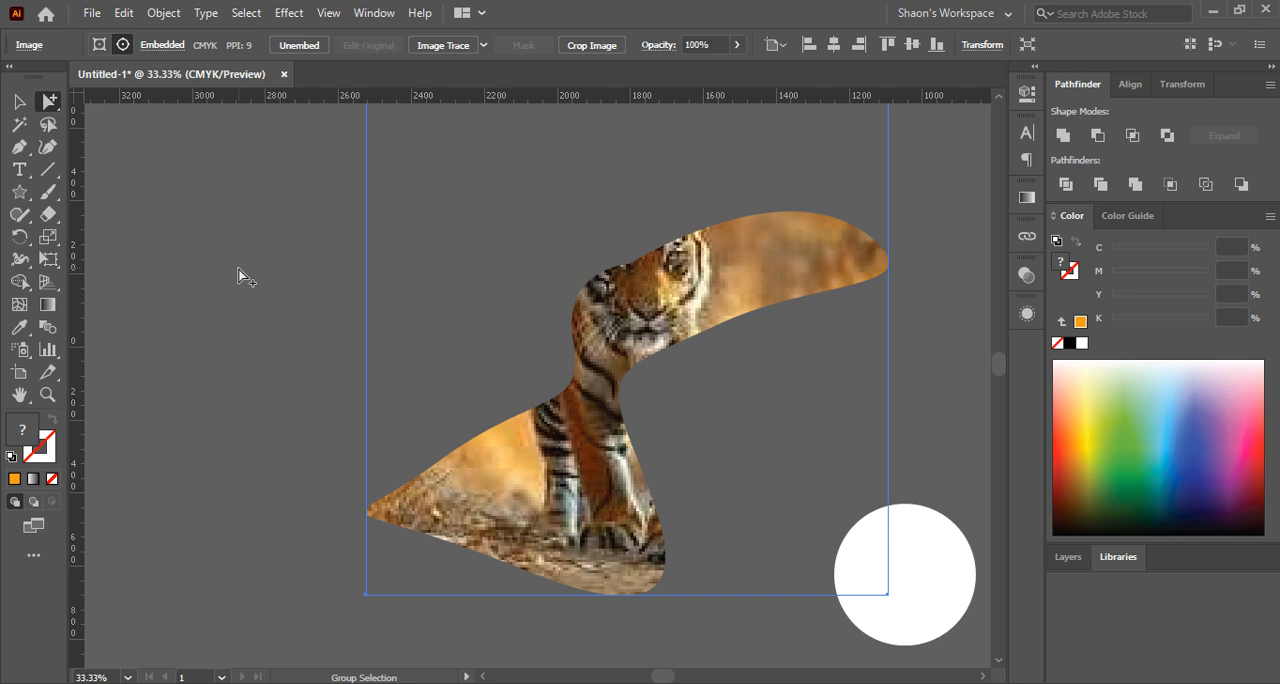
left_click(19, 101)
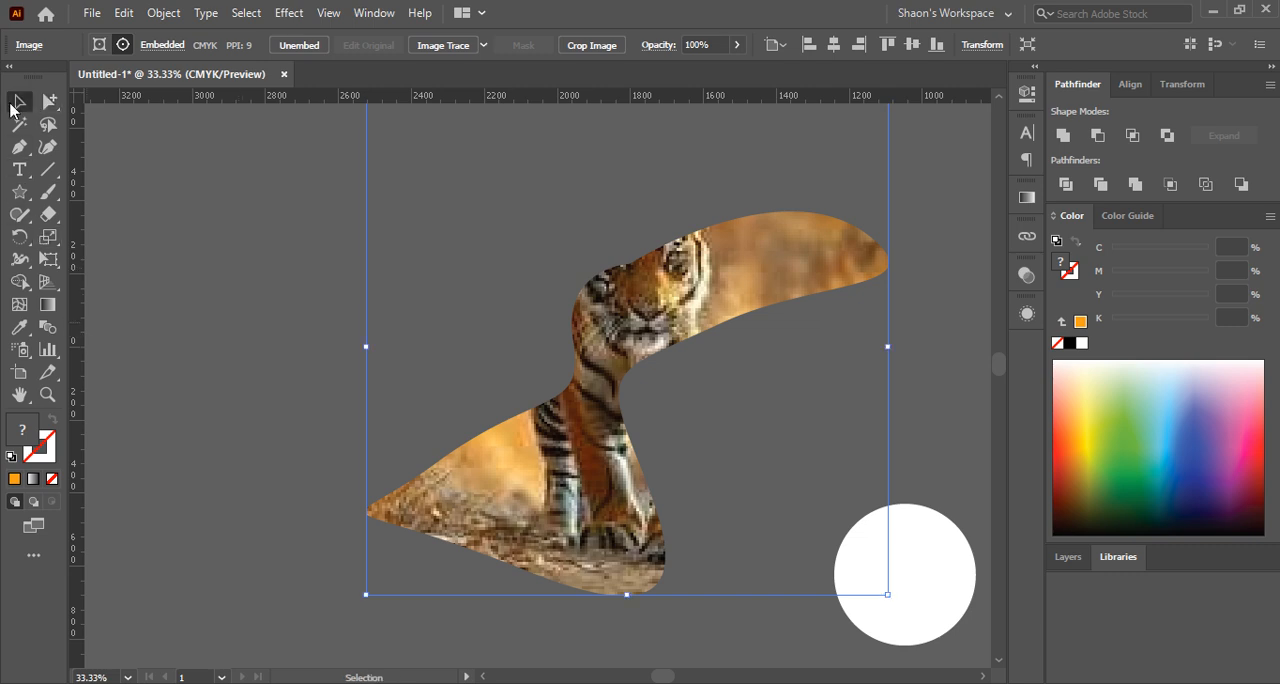
left_click(206, 212)
Isolate the photo within the freeform clip group, move it slightly down, and exit isolation mode
left_click(575, 310)
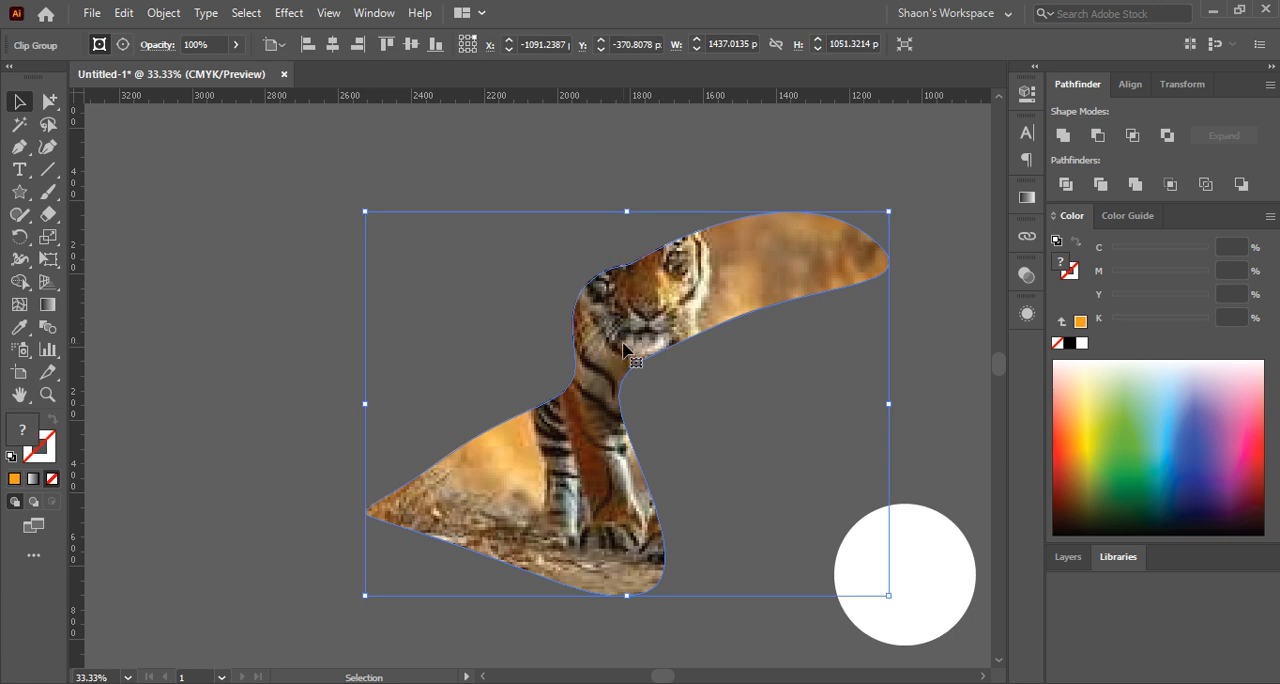
double_click(624, 344)
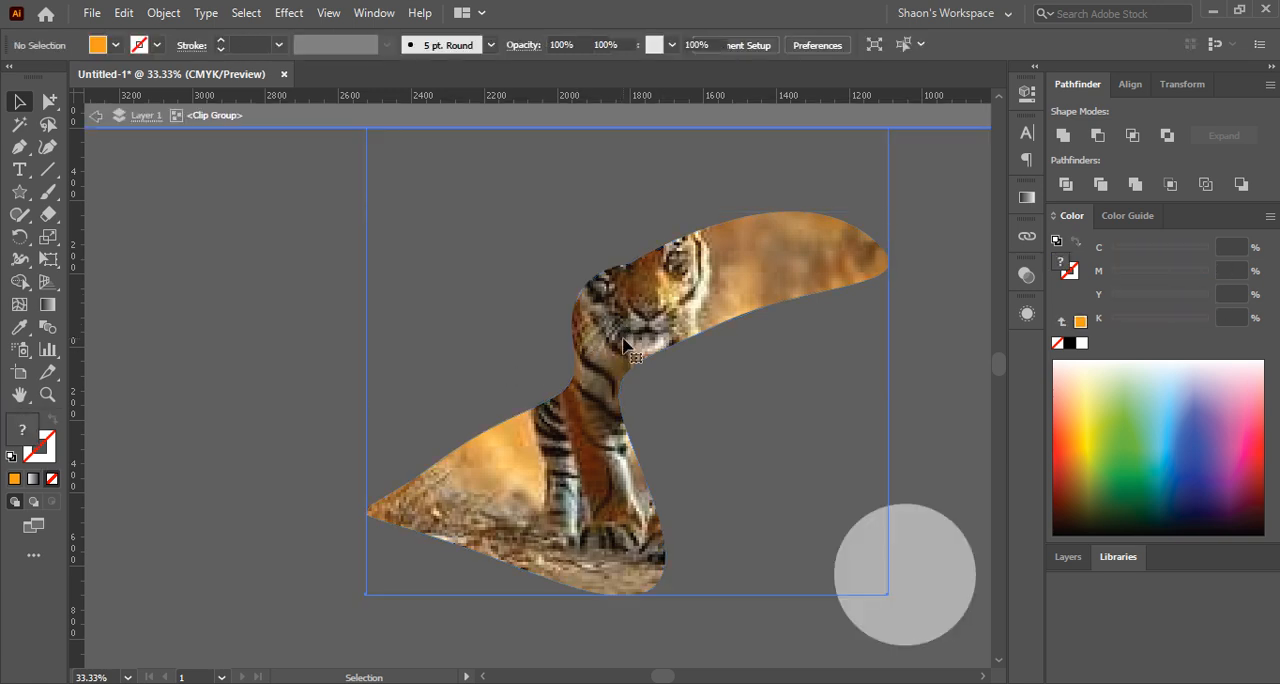
left_click(625, 340)
double_click(640, 336)
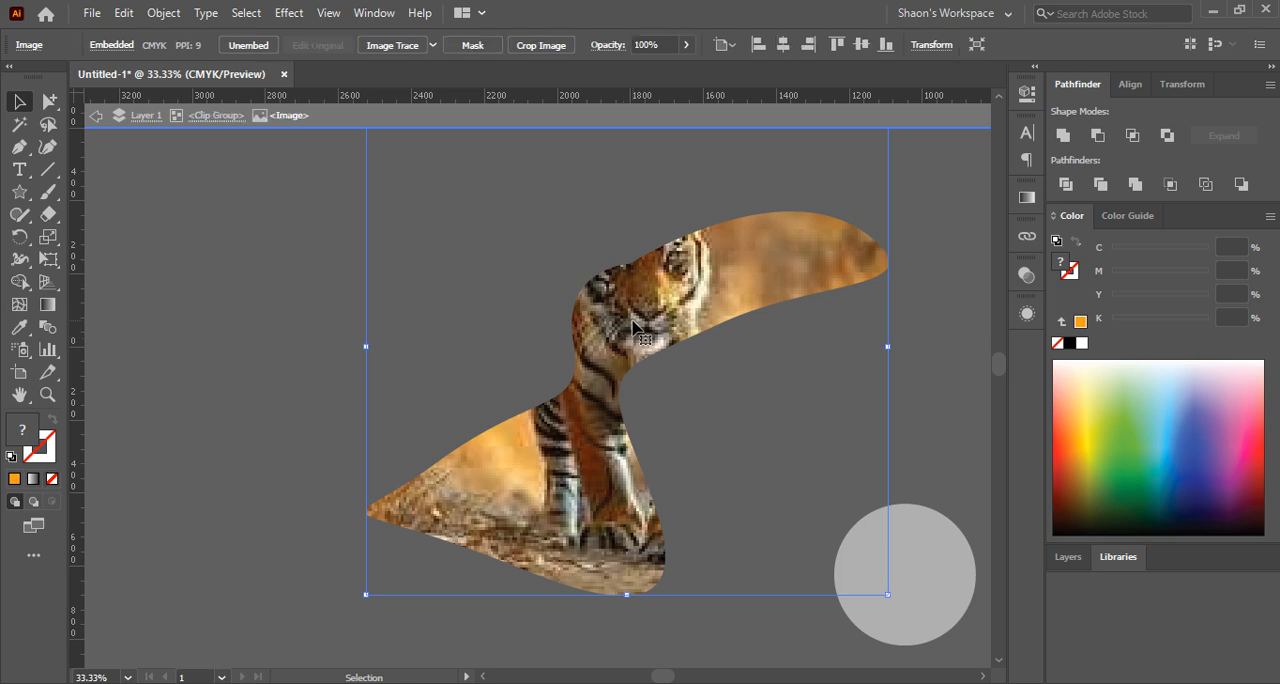
left_click_drag(640, 316, 636, 342)
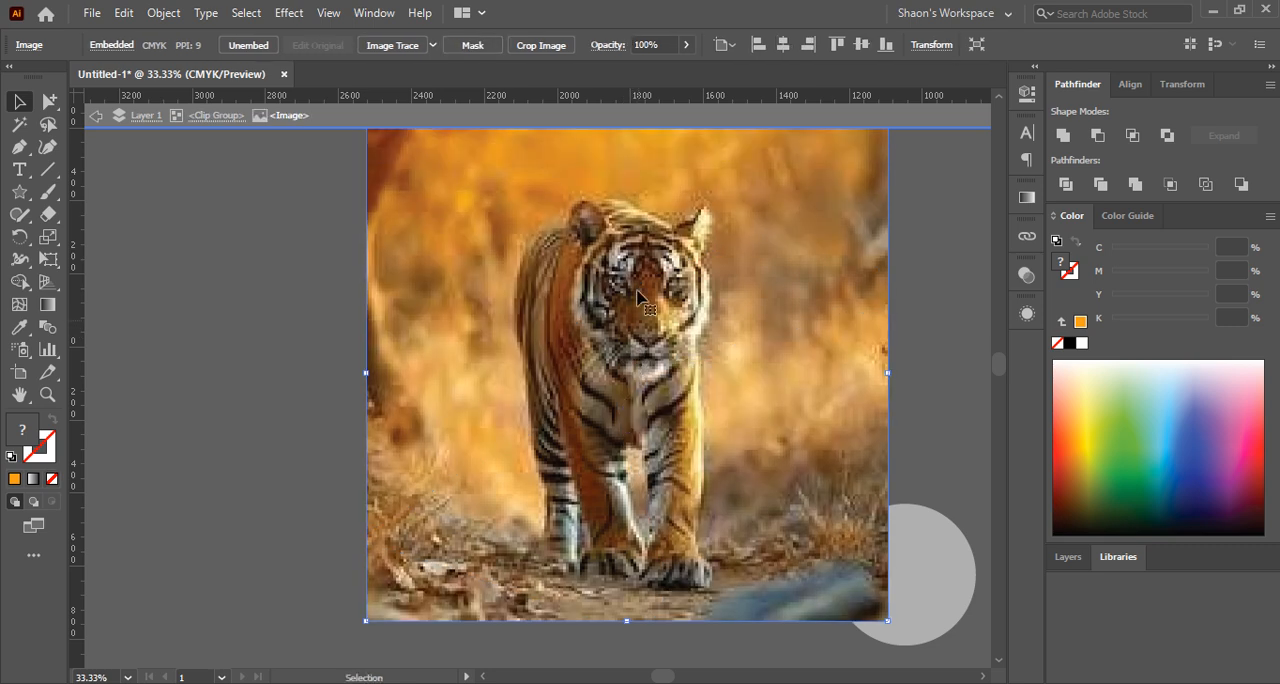
left_click(605, 120)
left_click(240, 231)
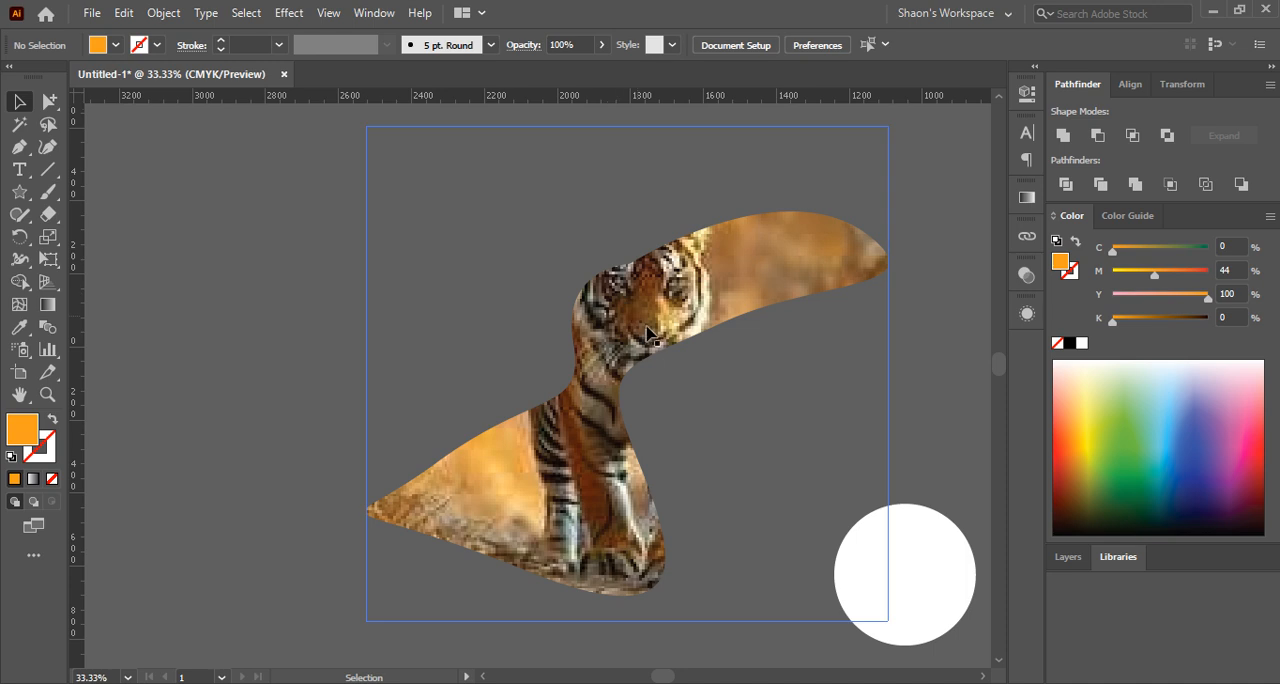
Isolate the freeform clip group, shift the tiger photo slightly to the right within the mask, and exit isolation
left_click(648, 328)
double_click(648, 325)
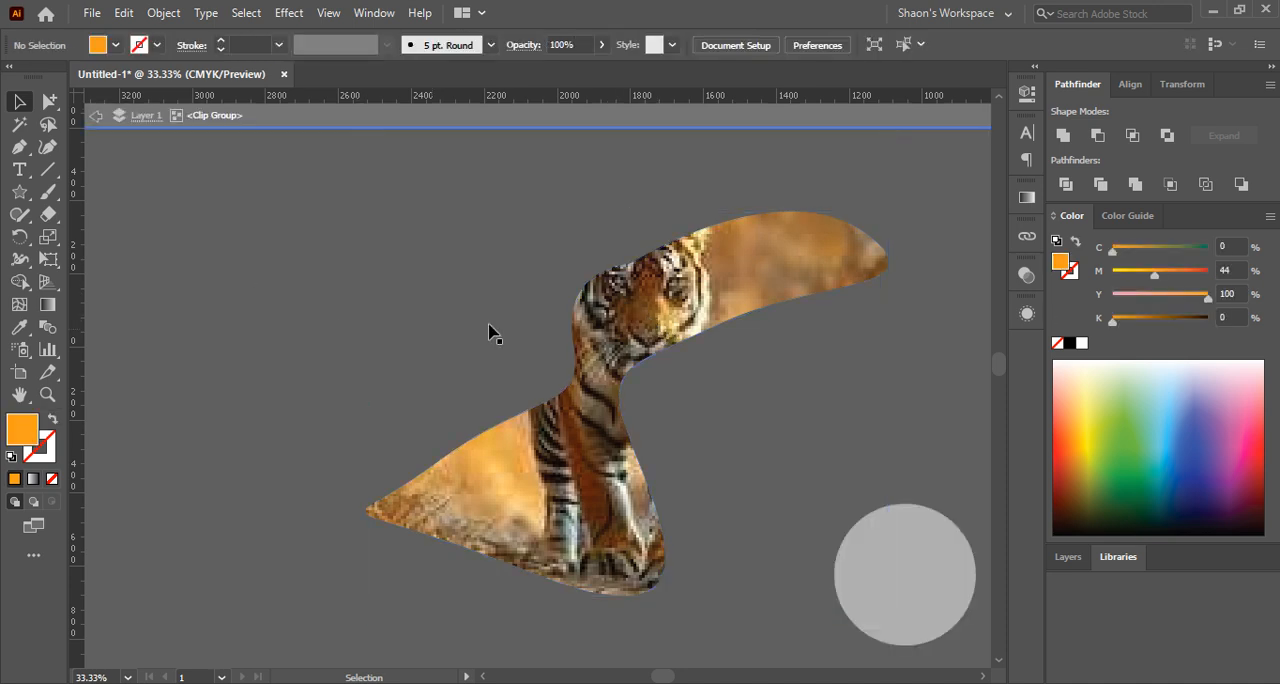
left_click(615, 338)
left_click_drag(615, 338, 591, 372)
left_click_drag(573, 457, 603, 436)
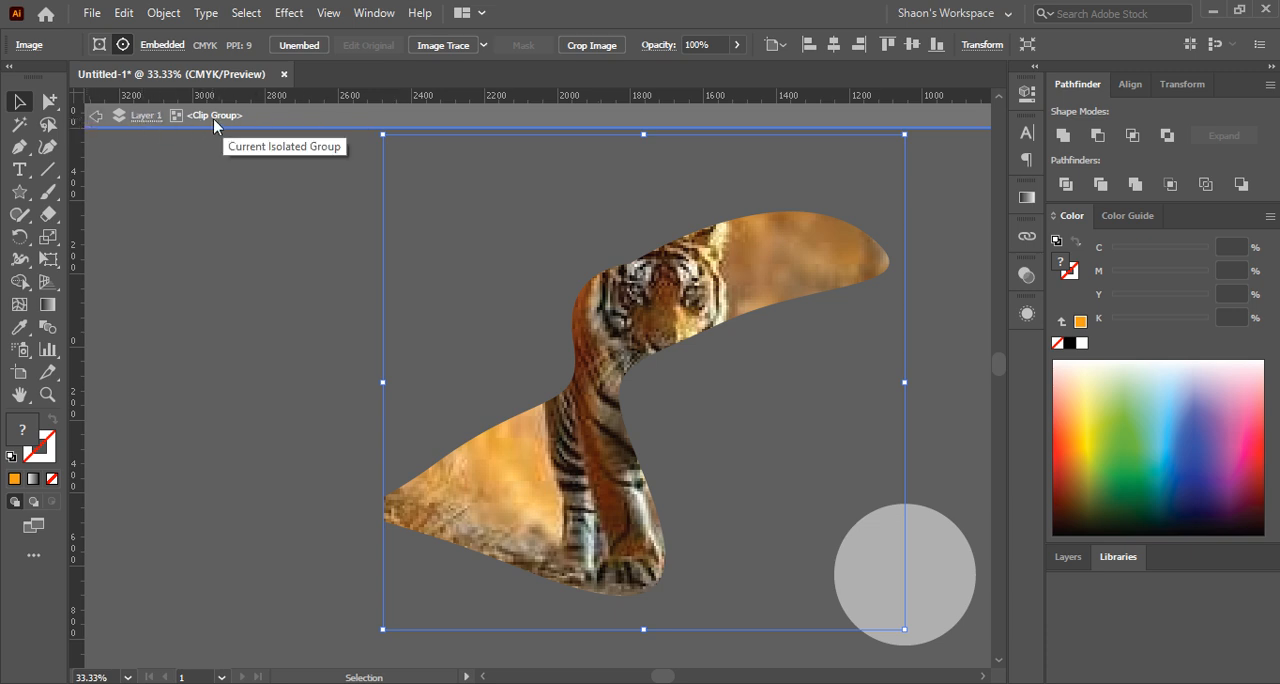
left_click(320, 126)
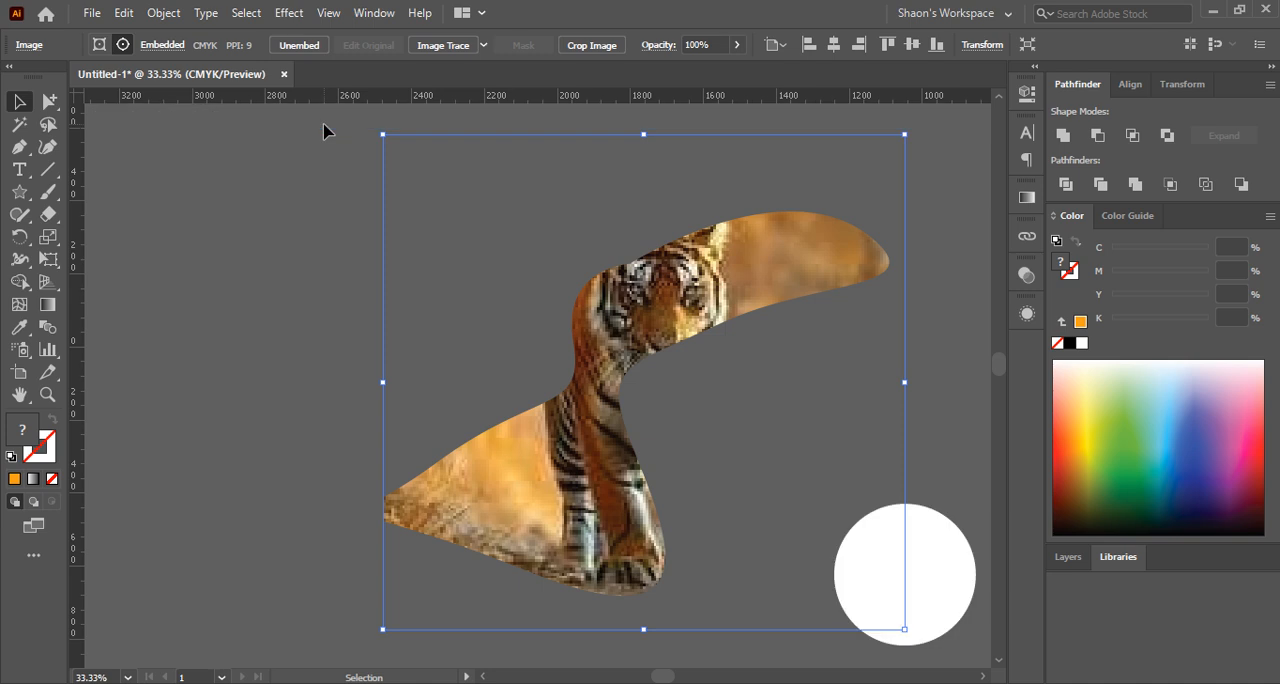
left_click(276, 241)
Enter isolation mode on the freeform clip group and exit it without editing
left_click(688, 288)
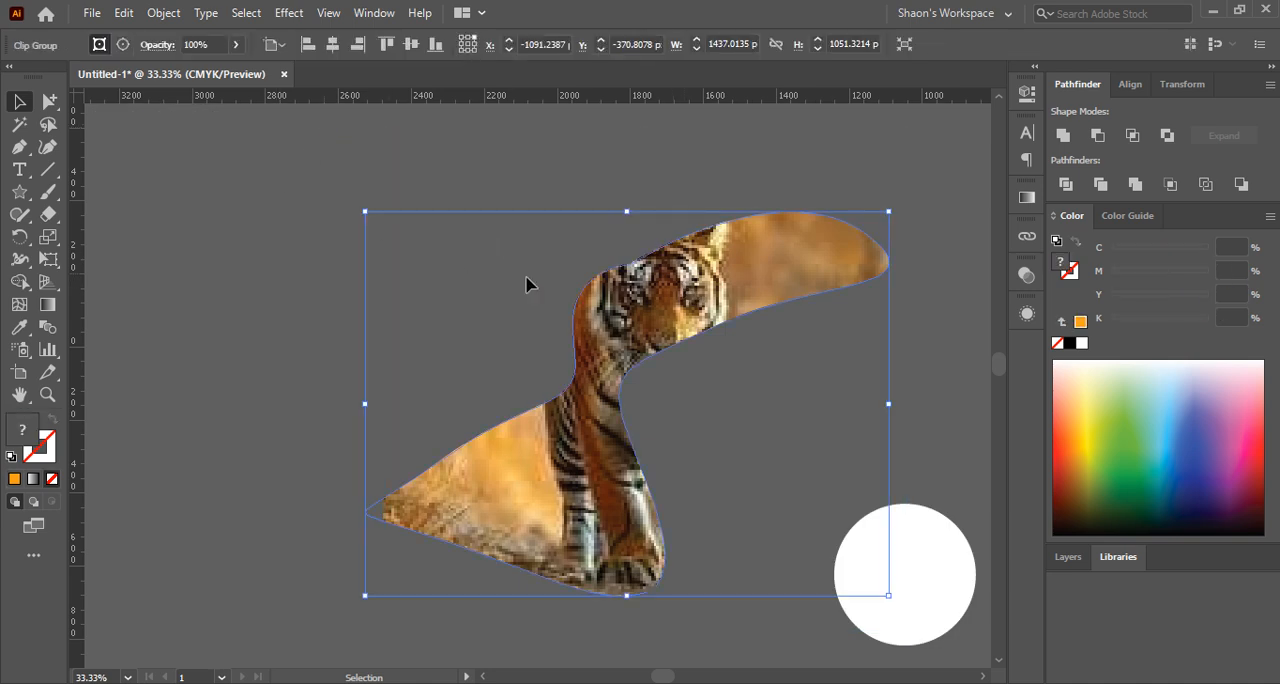
double_click(660, 328)
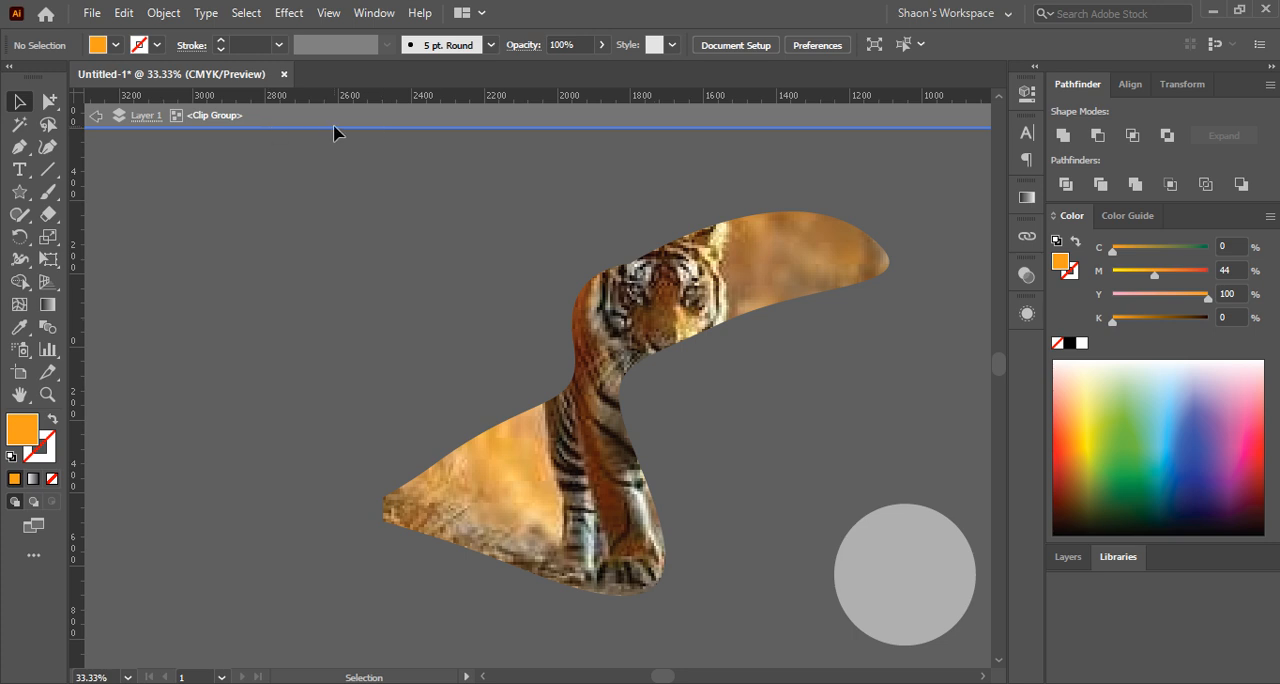
left_click(441, 388)
left_click(291, 340)
double_click(277, 265)
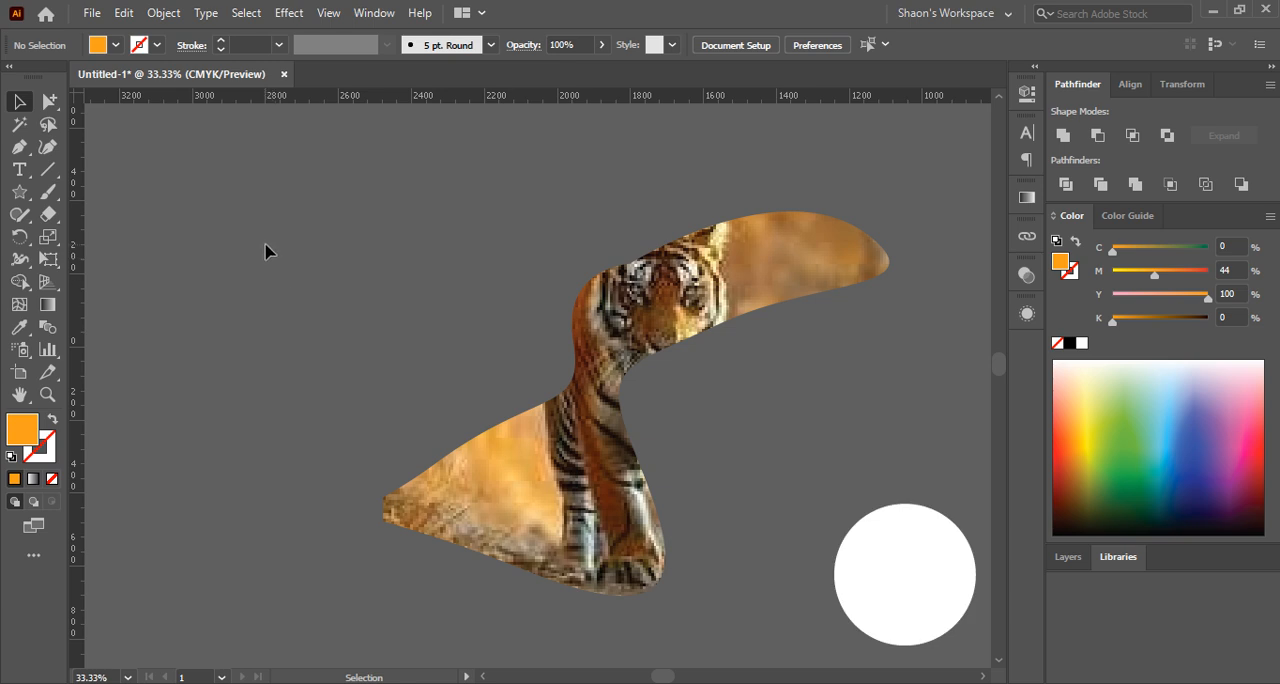
Draw a tall, narrow orange rectangle beside the tiger artwork and duplicate it to make three evenly spaced vertical bars
scroll(265, 250, "down", 2)
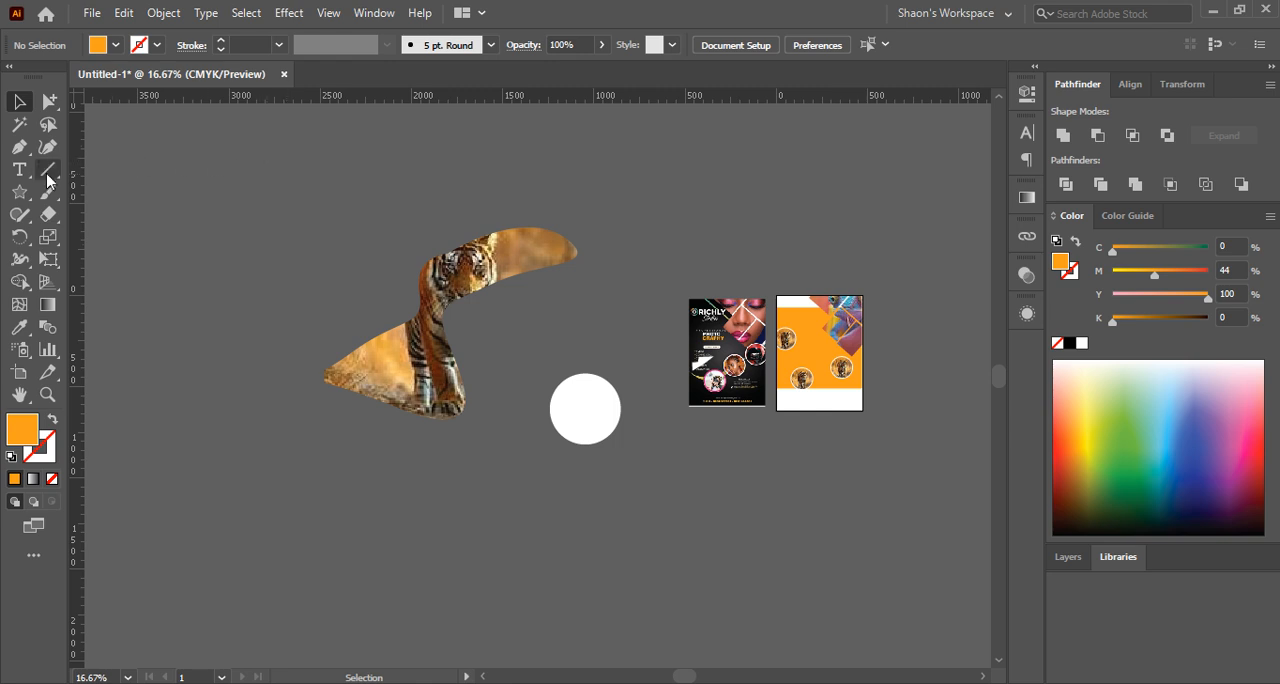
left_click(19, 192)
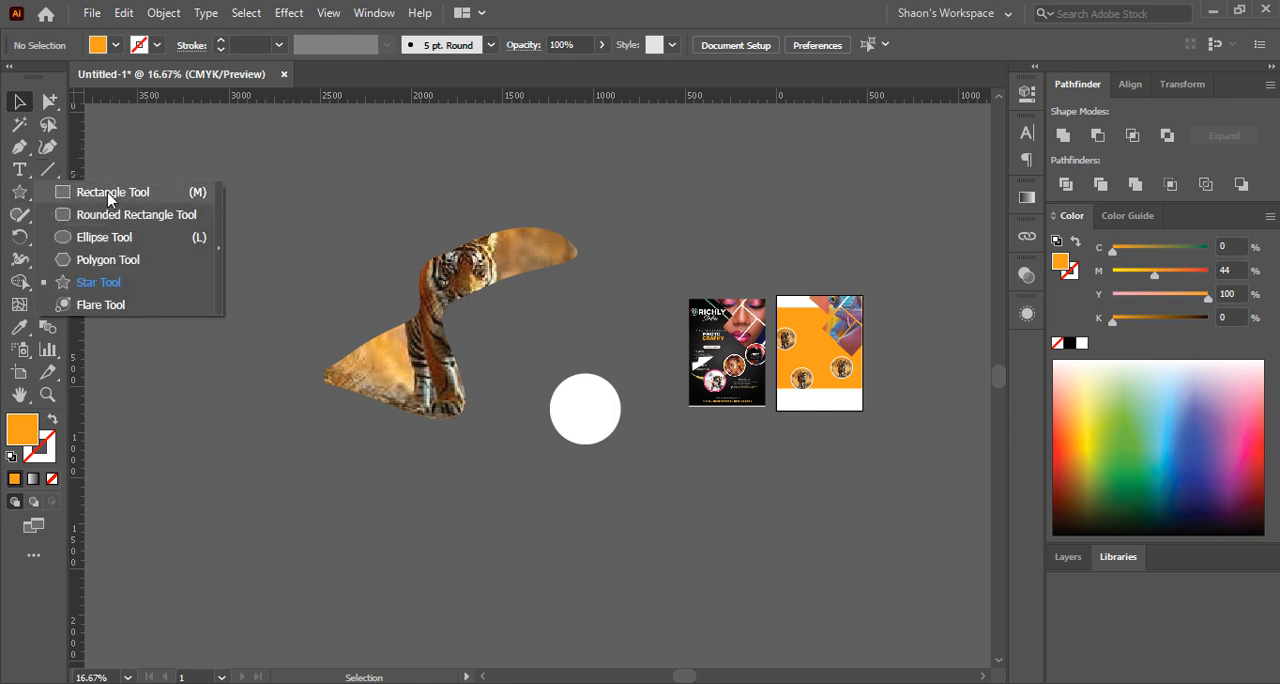
left_click(111, 191)
left_click_drag(140, 183, 158, 467)
left_click(19, 101)
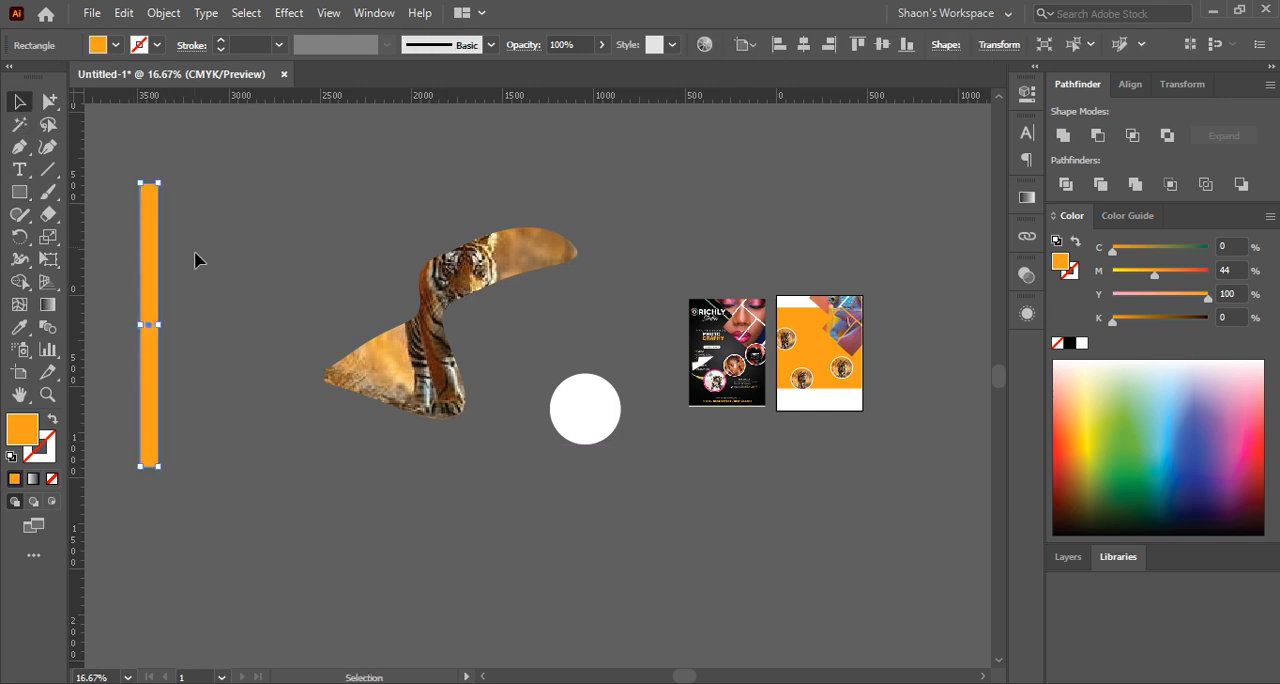
left_click_drag(156, 270, 205, 279, "alt")
Duplicate the three bars, rotate the copies 90 degrees, and arrange a stack of six shorter horizontal bars beside the vertical ones
left_click_drag(122, 185, 254, 260)
left_click_drag(170, 242, 285, 257, "alt")
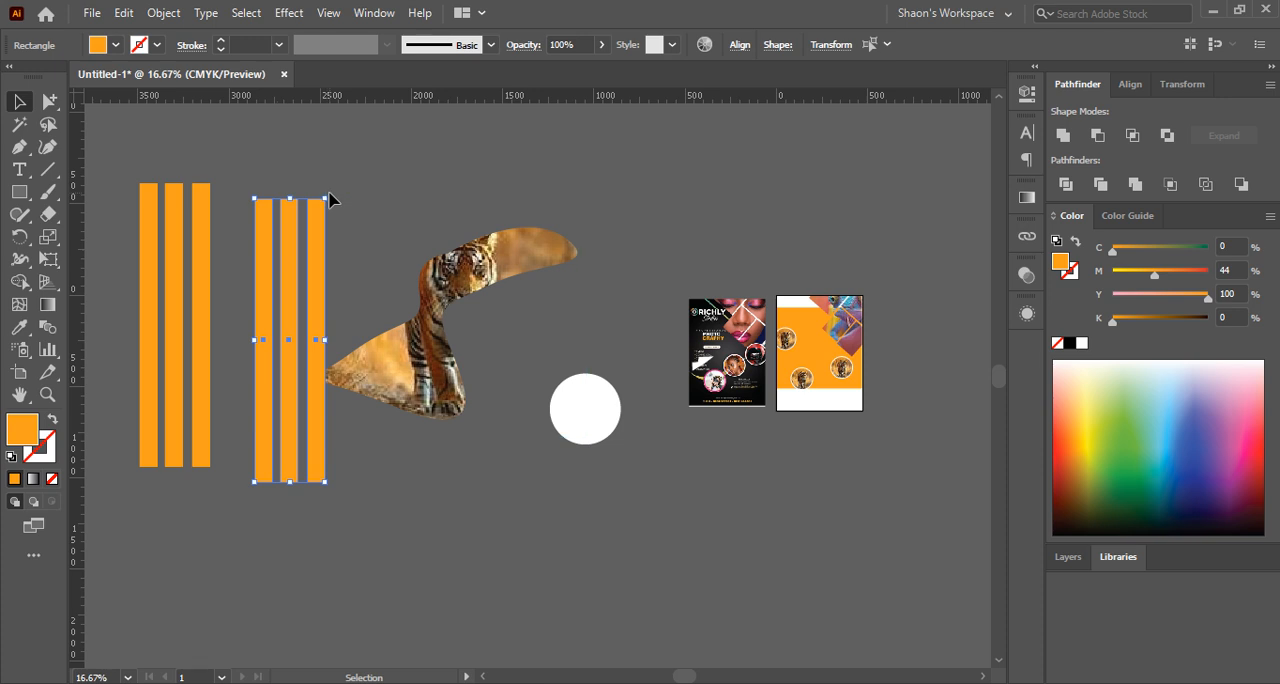
left_click_drag(334, 191, 302, 398)
left_click(286, 244)
left_click_drag(219, 245, 346, 251)
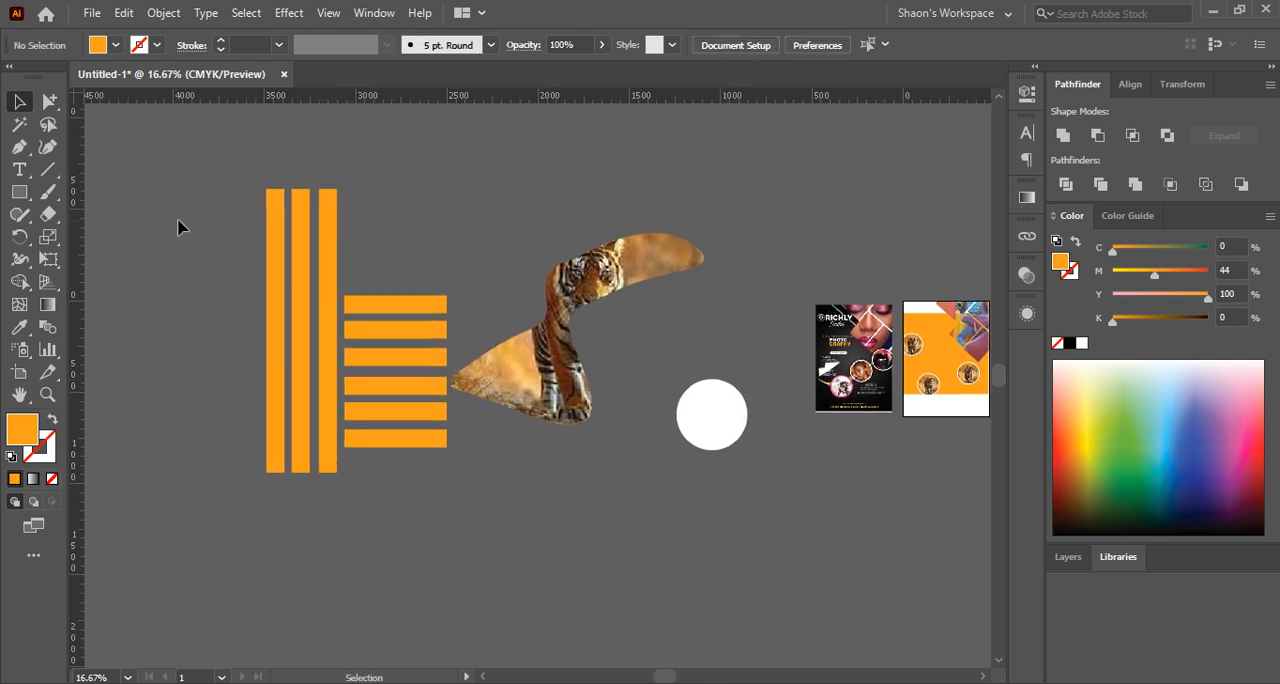
Group all the vertical and horizontal bars, make them a compound path, and shift it slightly left, away from the tiger artwork
left_click_drag(427, 506, 427, 513)
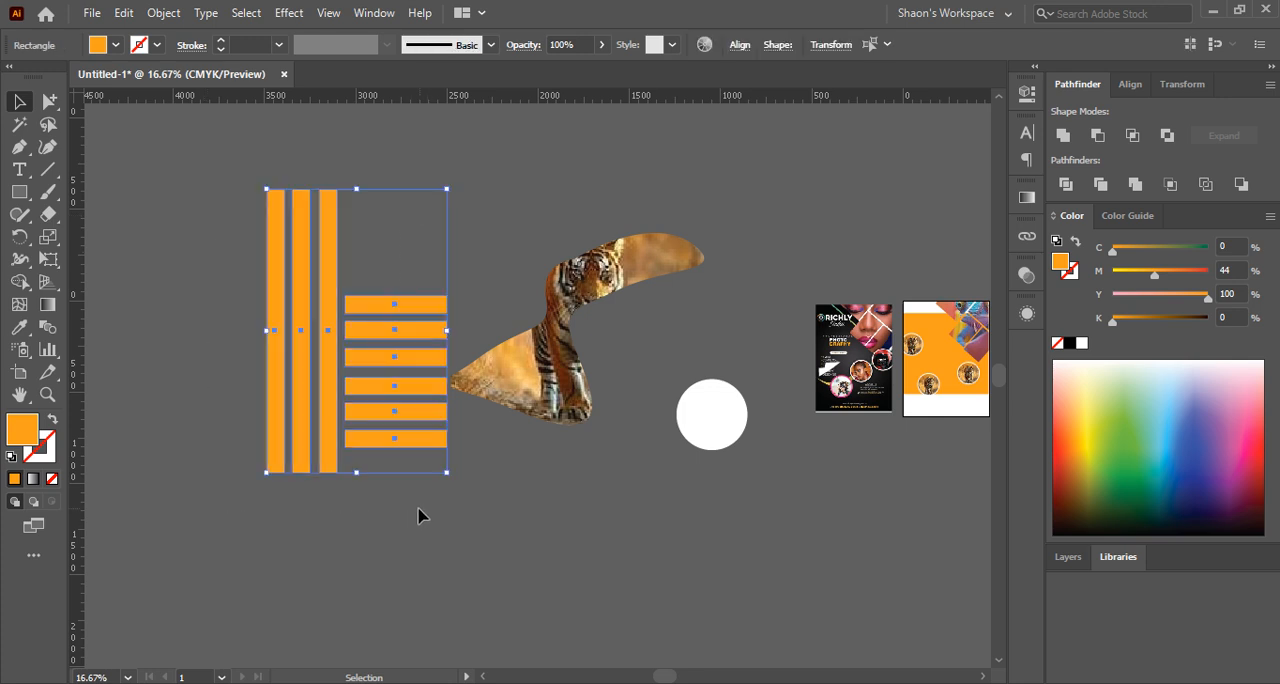
key("ctrl+g")
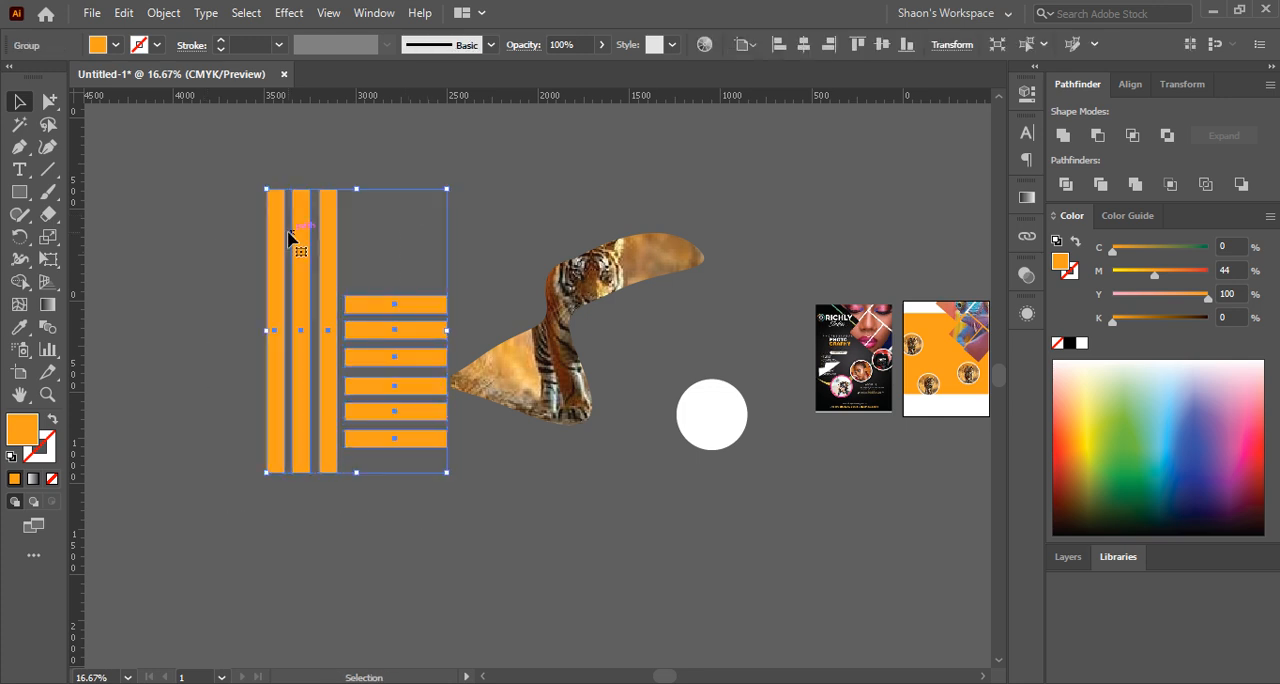
left_click(164, 14)
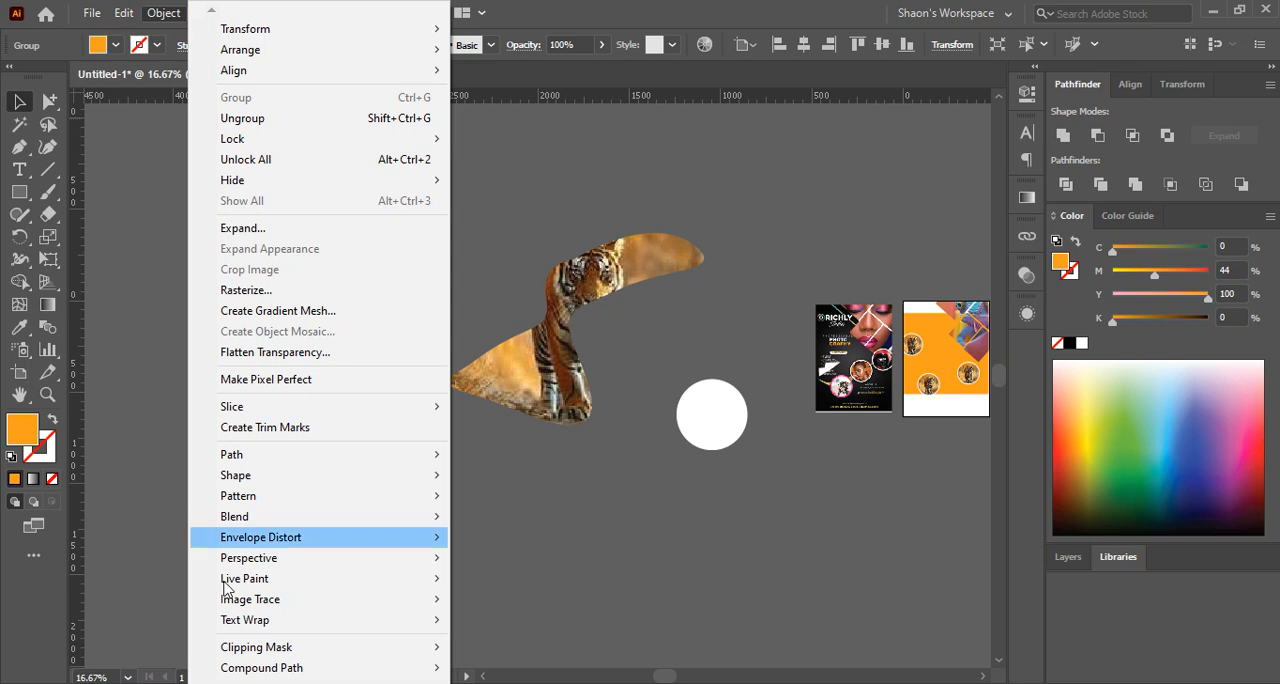
mouse_move(292, 667)
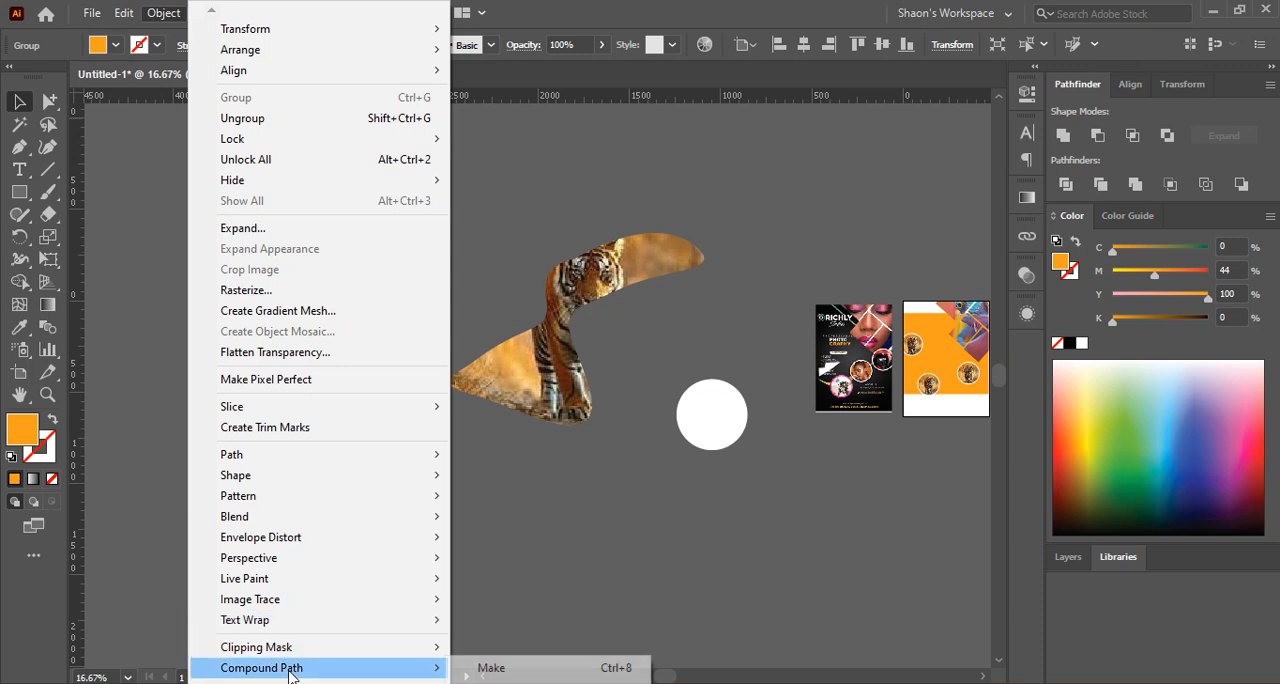
left_click(495, 668)
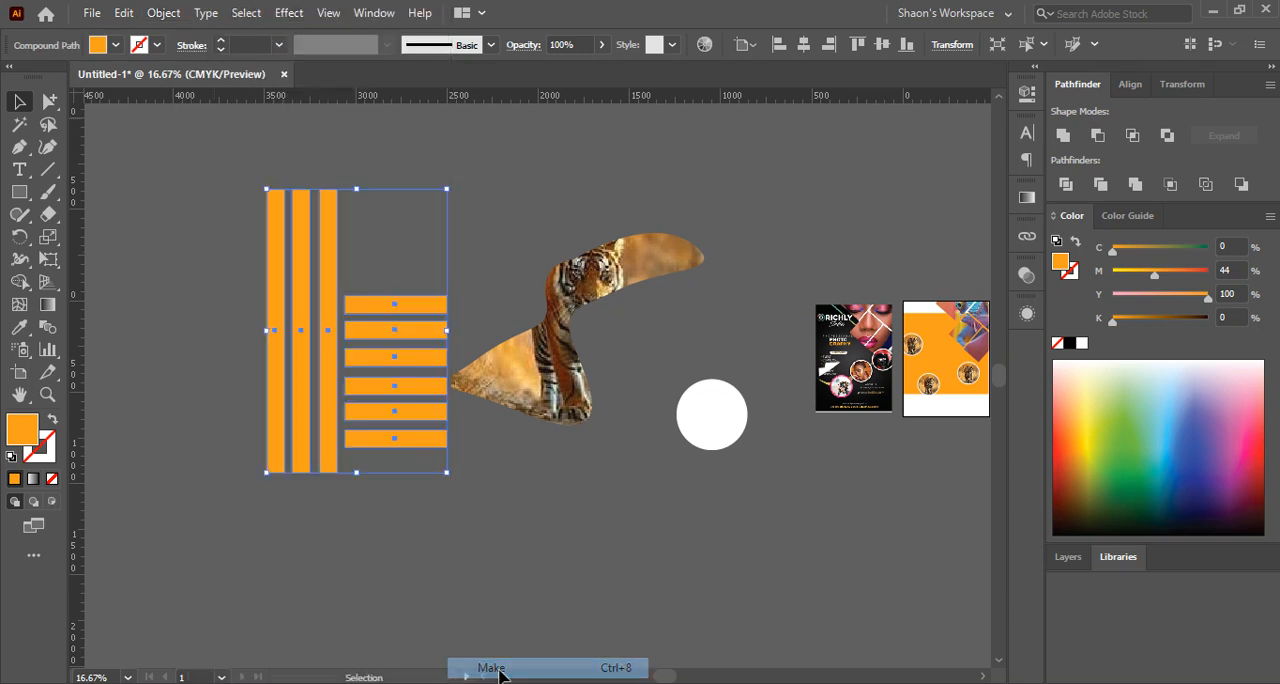
left_click(392, 543)
left_click_drag(329, 371, 299, 373)
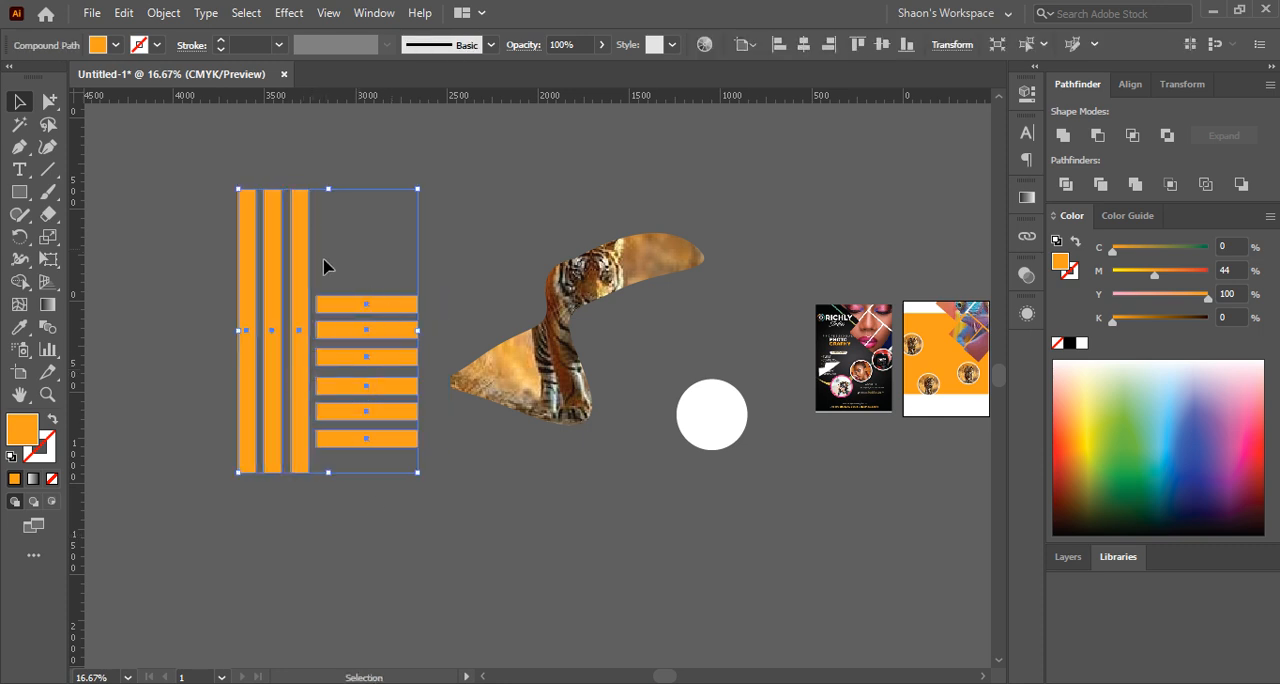
Release the clipping mask on the freeform tiger clip group and remove the leftover freeform path
left_click(570, 485)
left_click(572, 330)
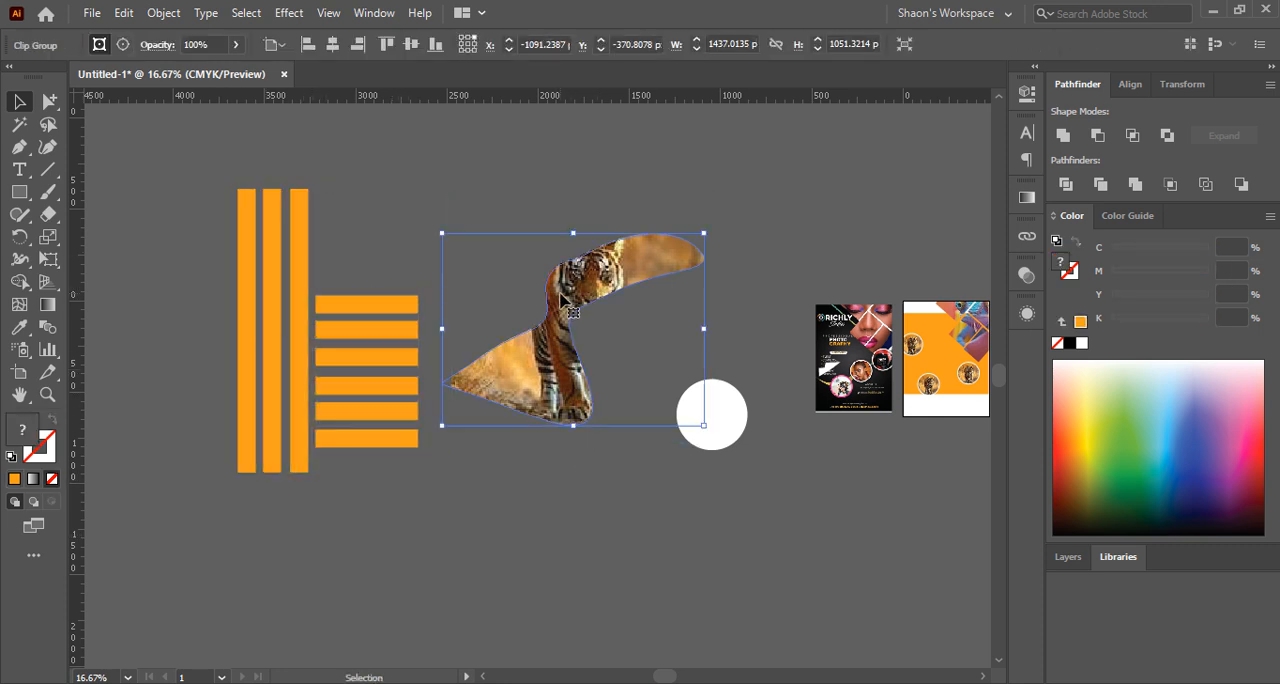
right_click(561, 293)
left_click(658, 449)
left_click(740, 316)
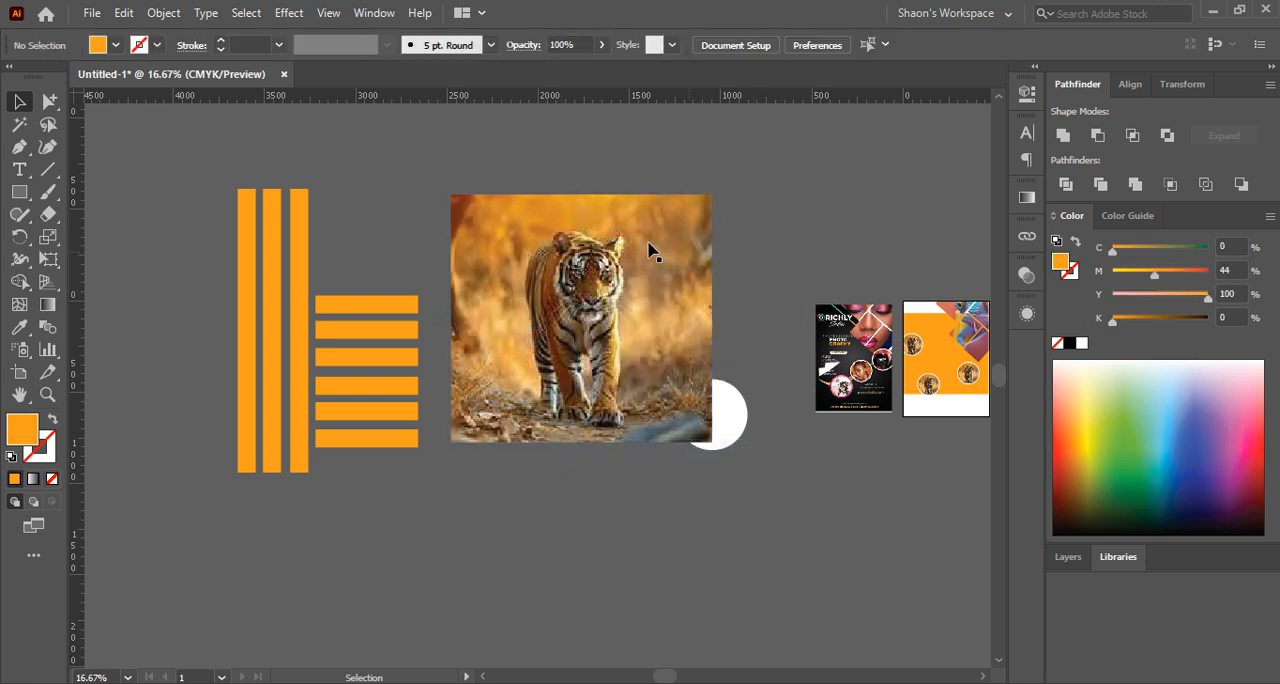
Move the tiger photo behind the striped compound path and enlarge it proportionally to cover all the bars
left_click_drag(530, 237, 312, 228)
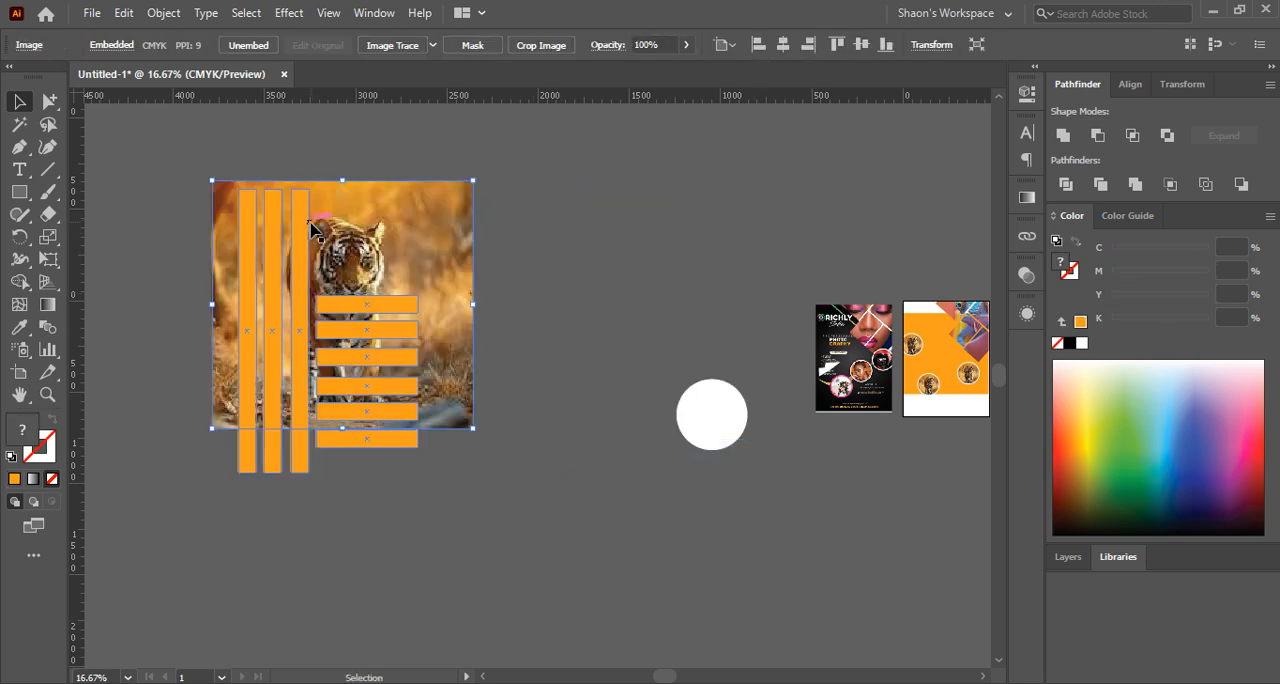
left_click_drag(342, 429, 339, 476)
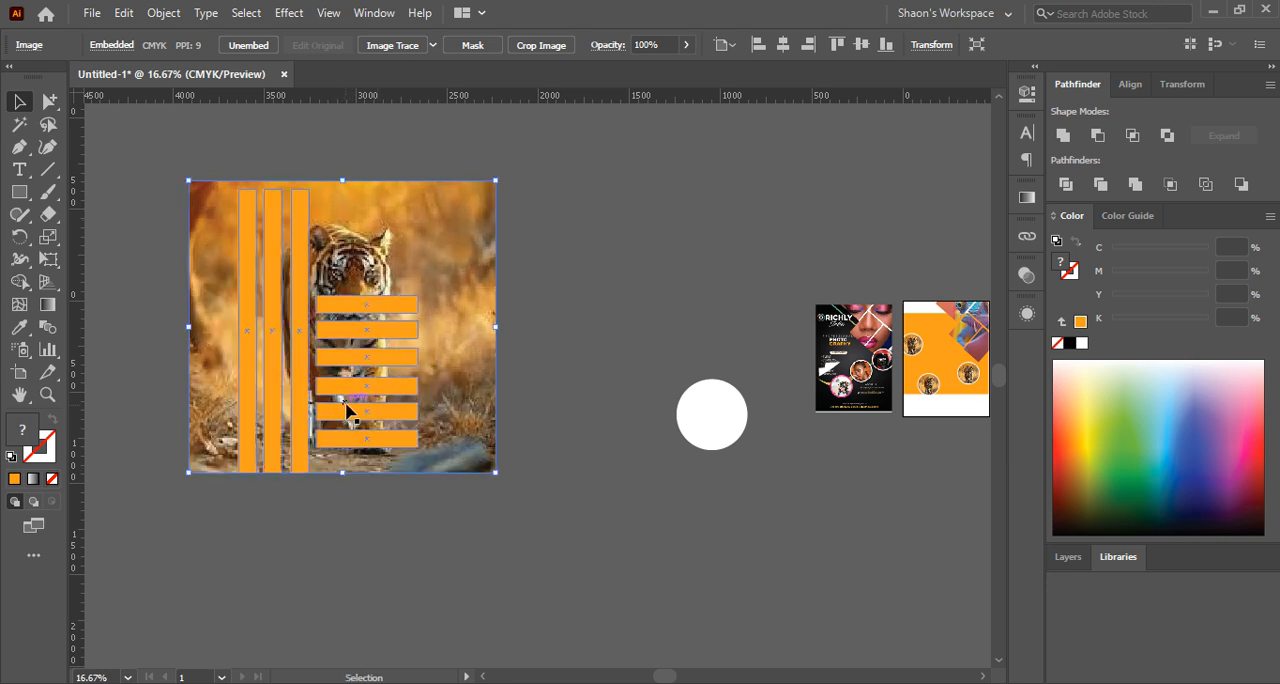
left_click(394, 528)
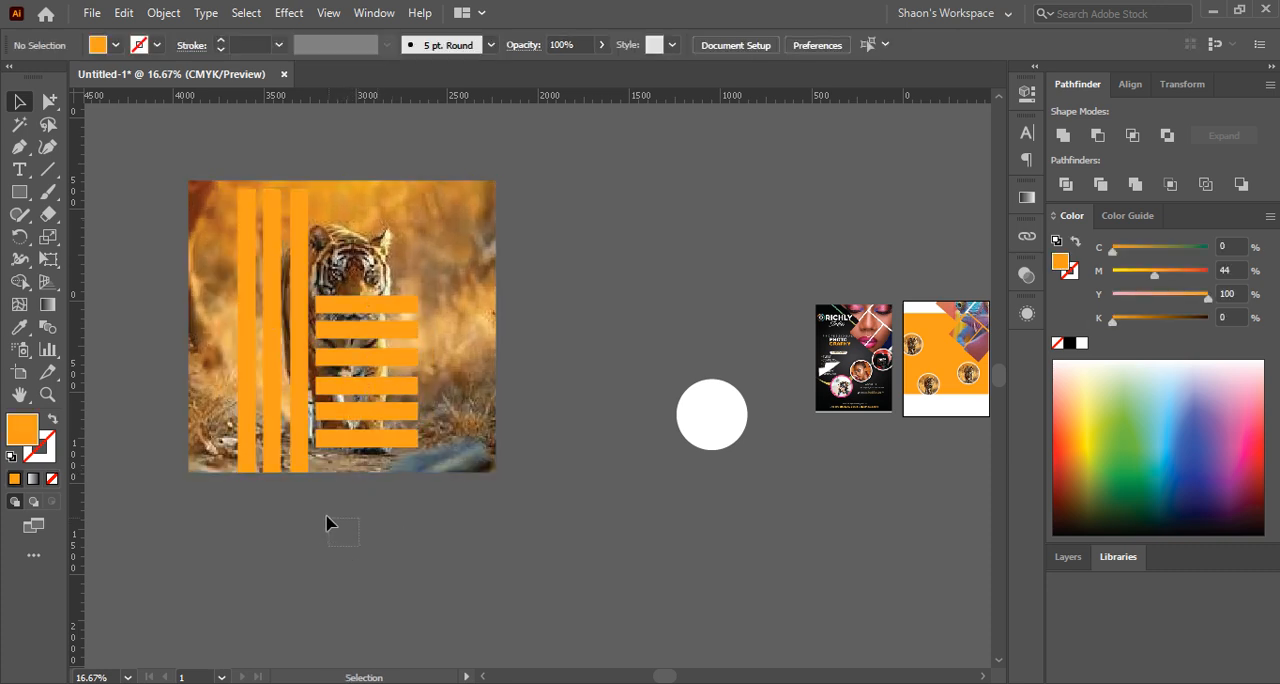
Select the tiger photo together with the bars and make a clipping mask from them
left_click_drag(252, 396, 253, 401)
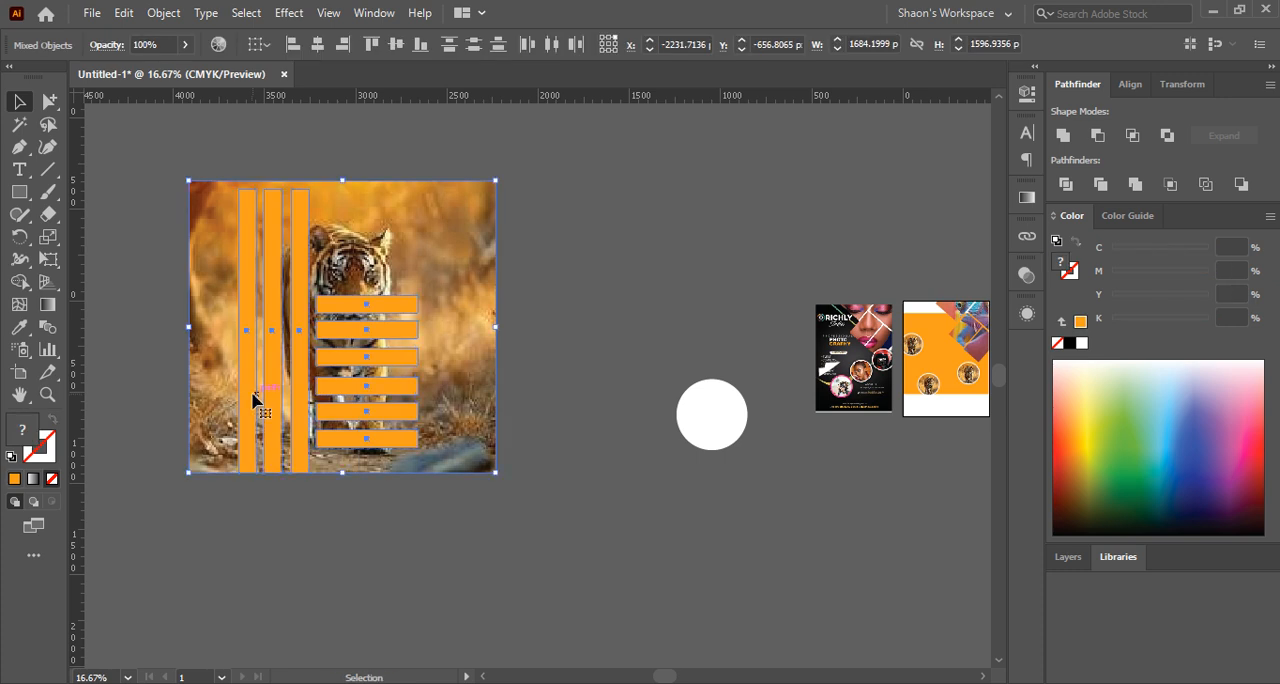
right_click(252, 398)
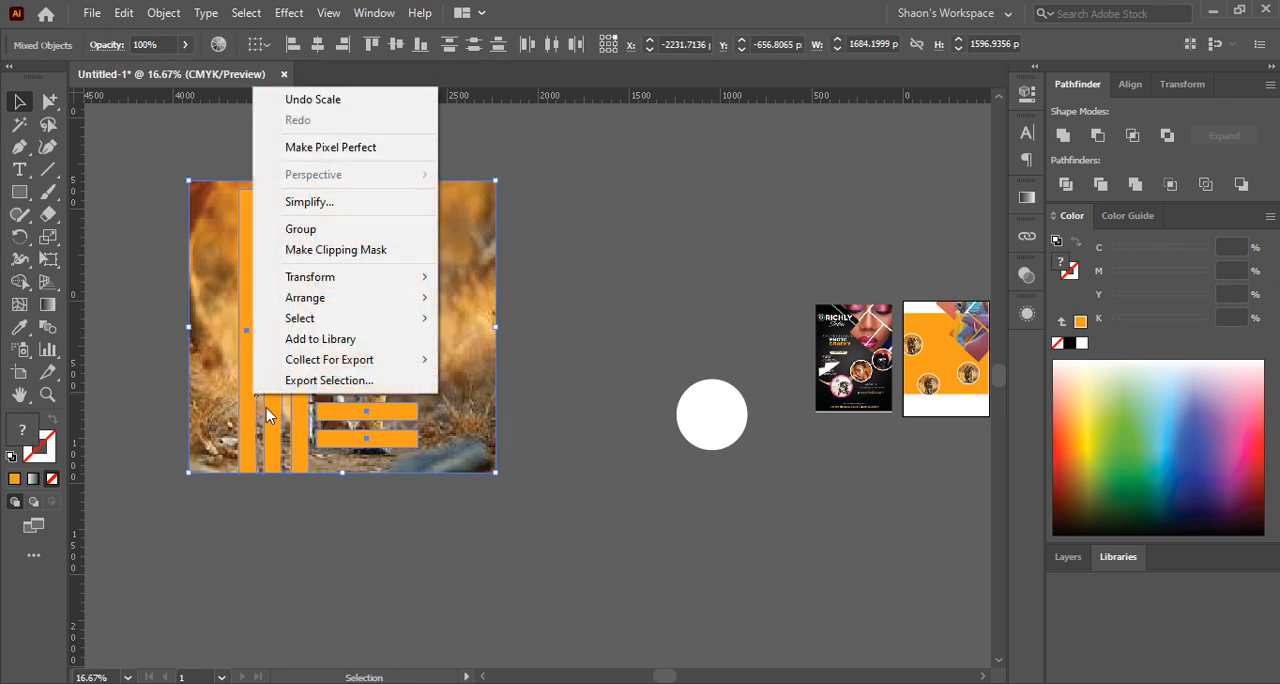
left_click(346, 250)
left_click(512, 243)
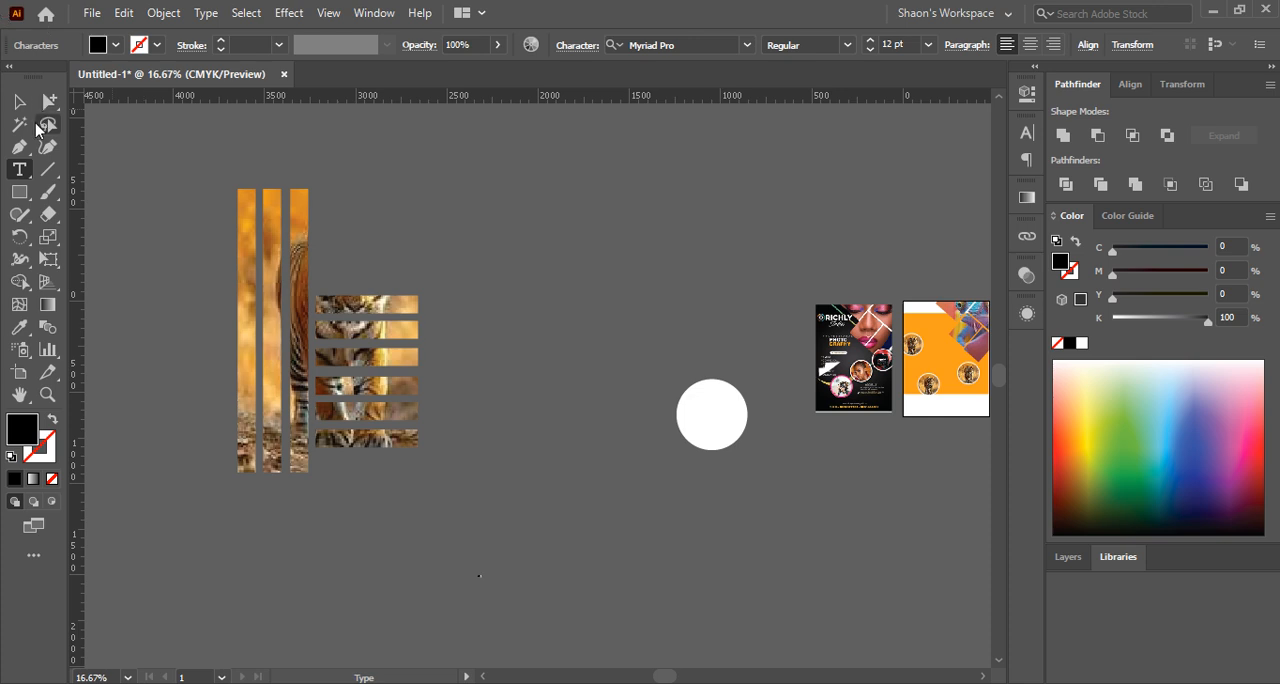
Add the text "Jely", scale it to about 444 pt, and place it above and to the right of the striped artwork
key("Escape")
left_click_drag(490, 577, 681, 575)
scroll(530, 550, "down", 2)
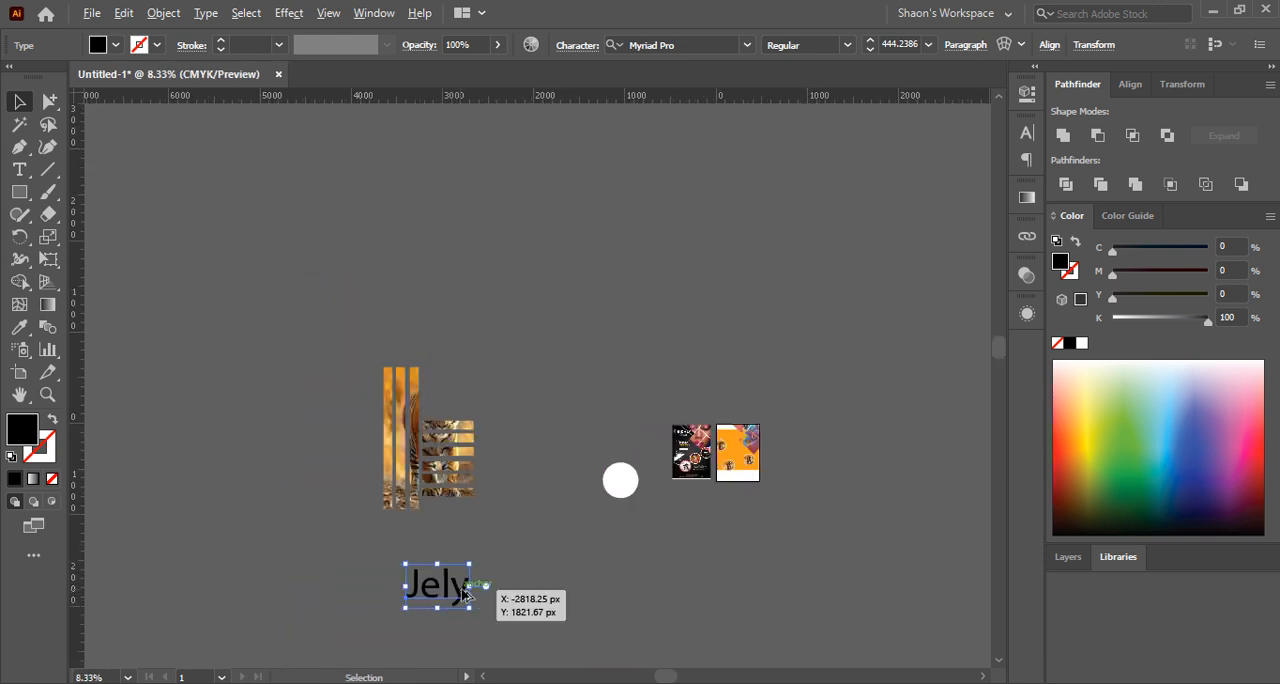
left_click_drag(478, 585, 508, 586)
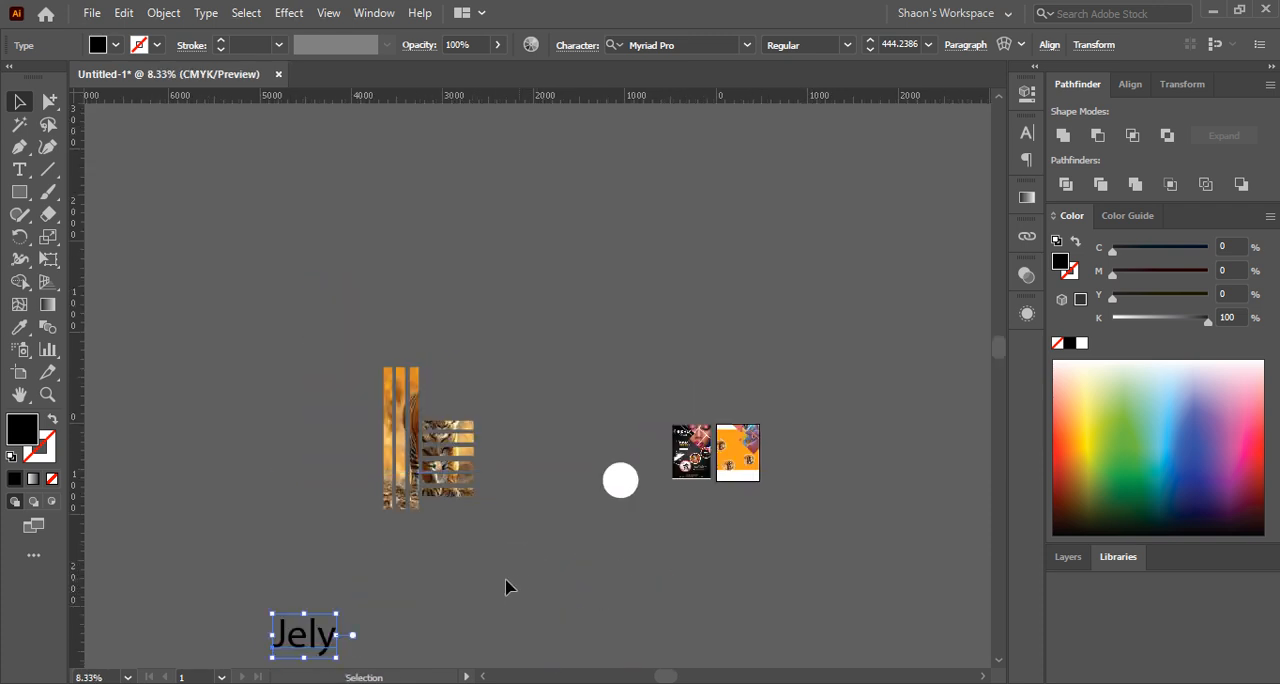
left_click_drag(314, 643, 550, 378)
scroll(540, 382, "up", 2)
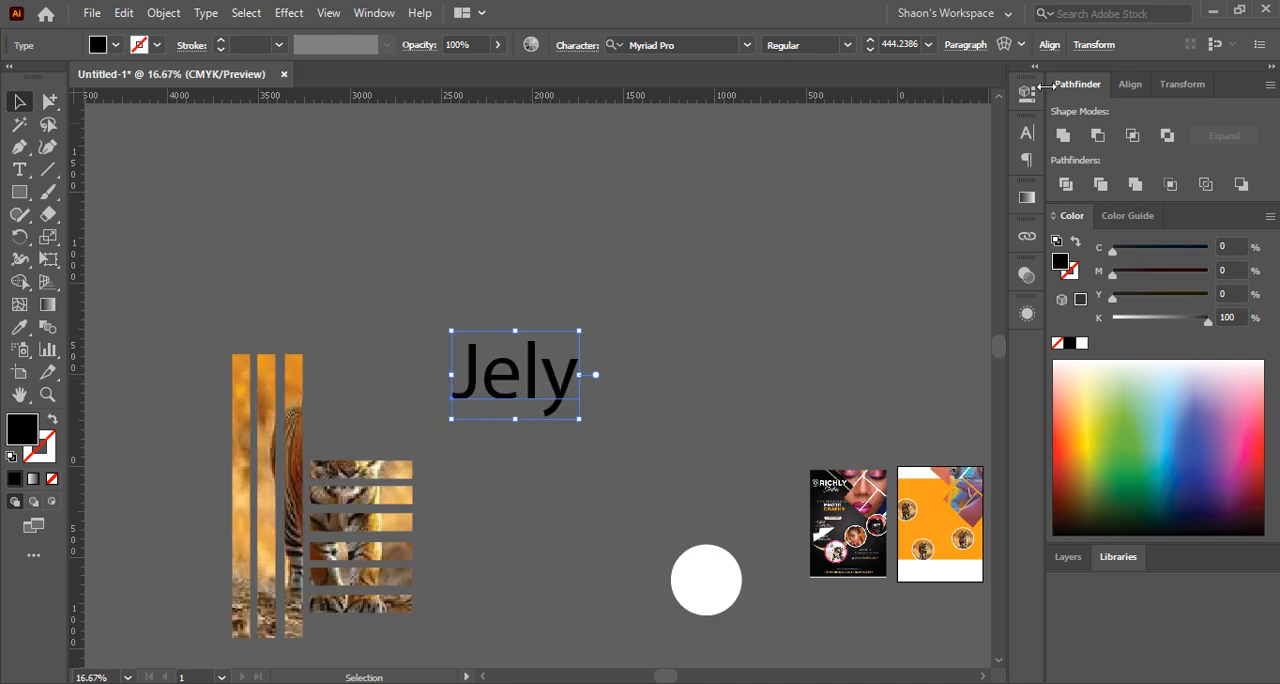
Set the "Jely" text to All Caps and Bold, and enlarge it to about 977 pt
left_click(1024, 134)
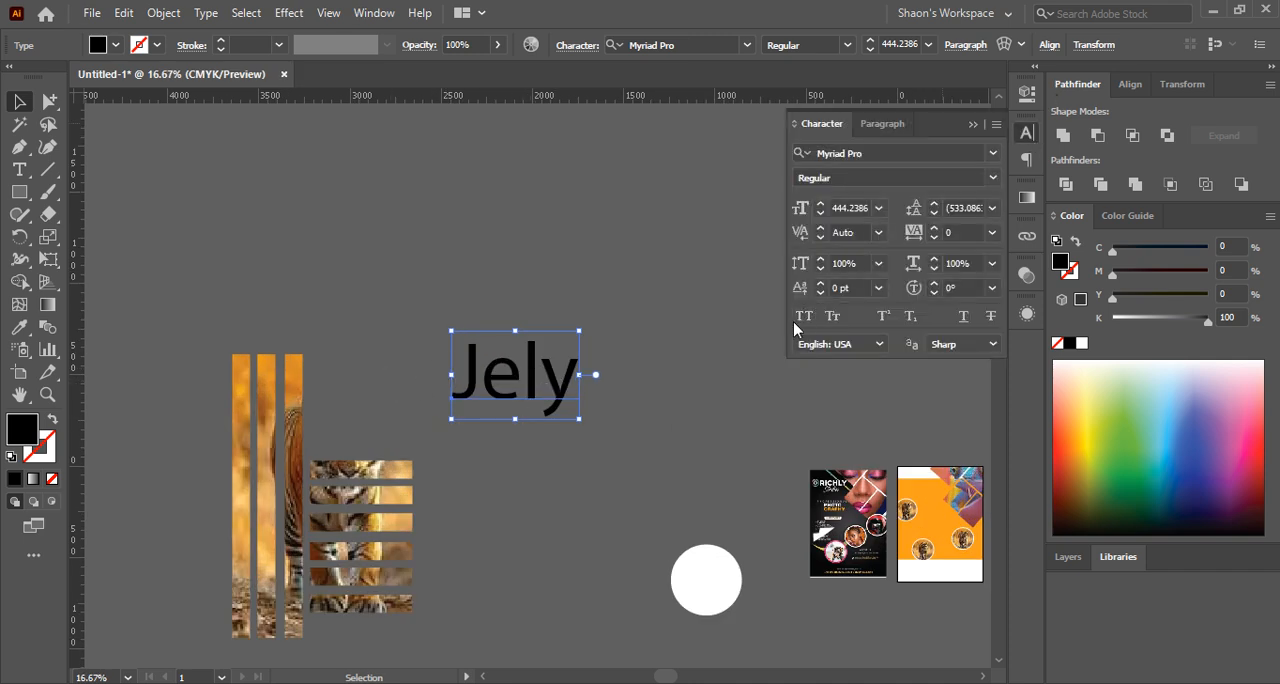
left_click(804, 318)
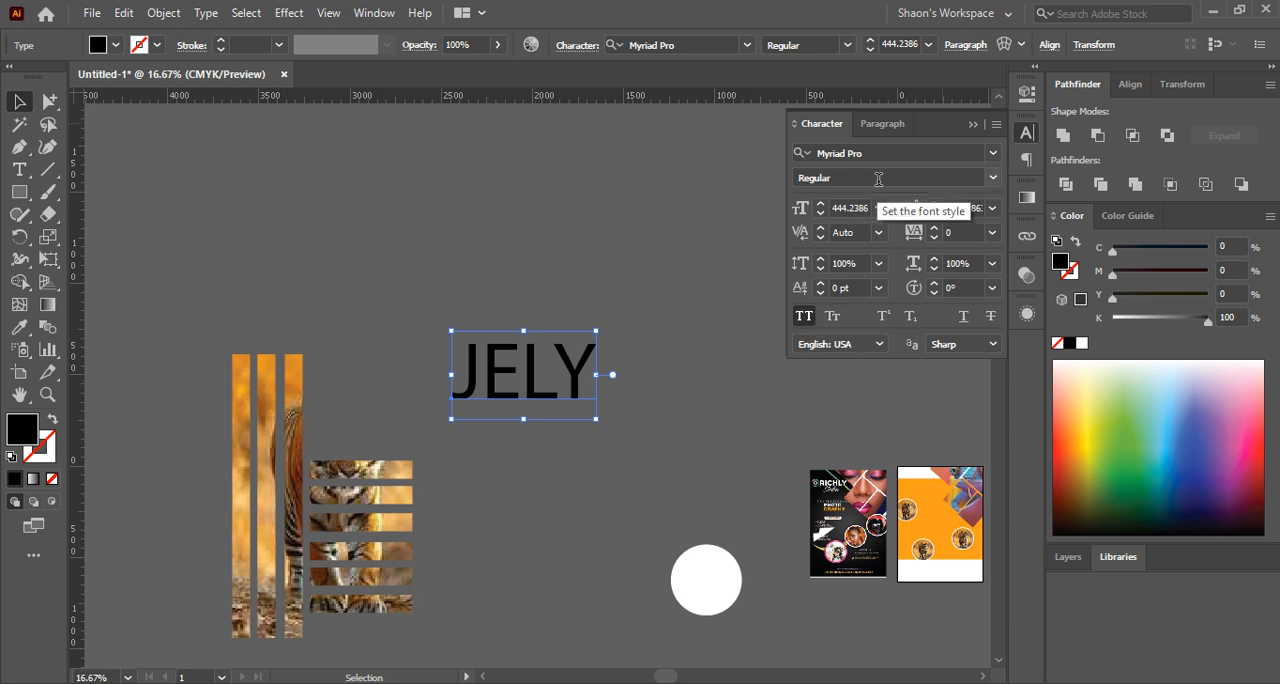
left_click(993, 177)
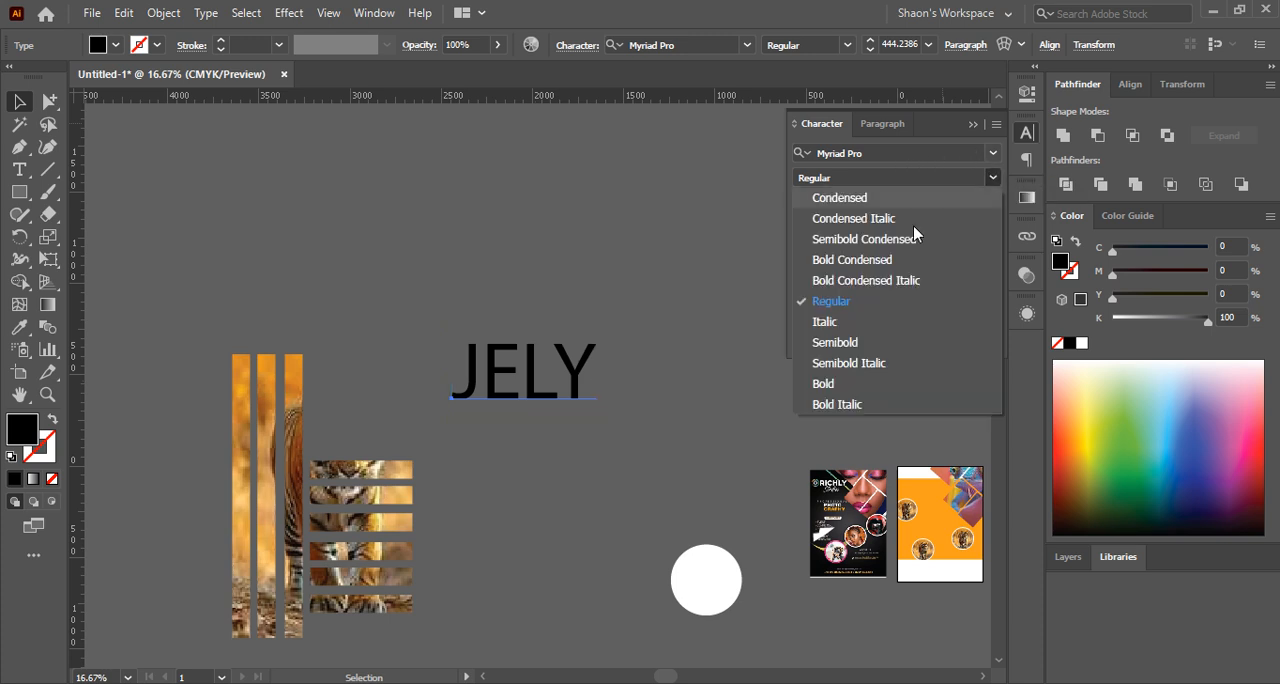
left_click(843, 382)
left_click_drag(608, 377, 700, 376)
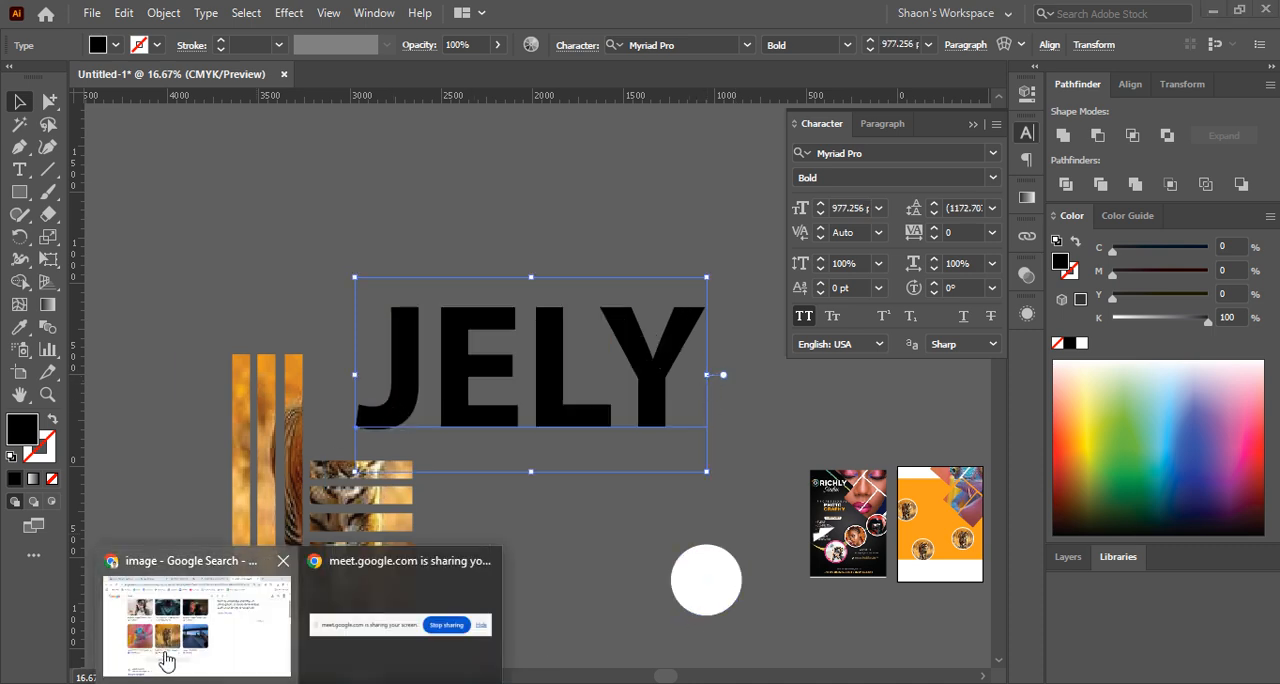
Switch to the browser's Google search for "image", show the image results, and copy the Pixabay sunset picture with the tree silhouette
left_click(165, 650)
left_click_drag(160, 127, 146, 129)
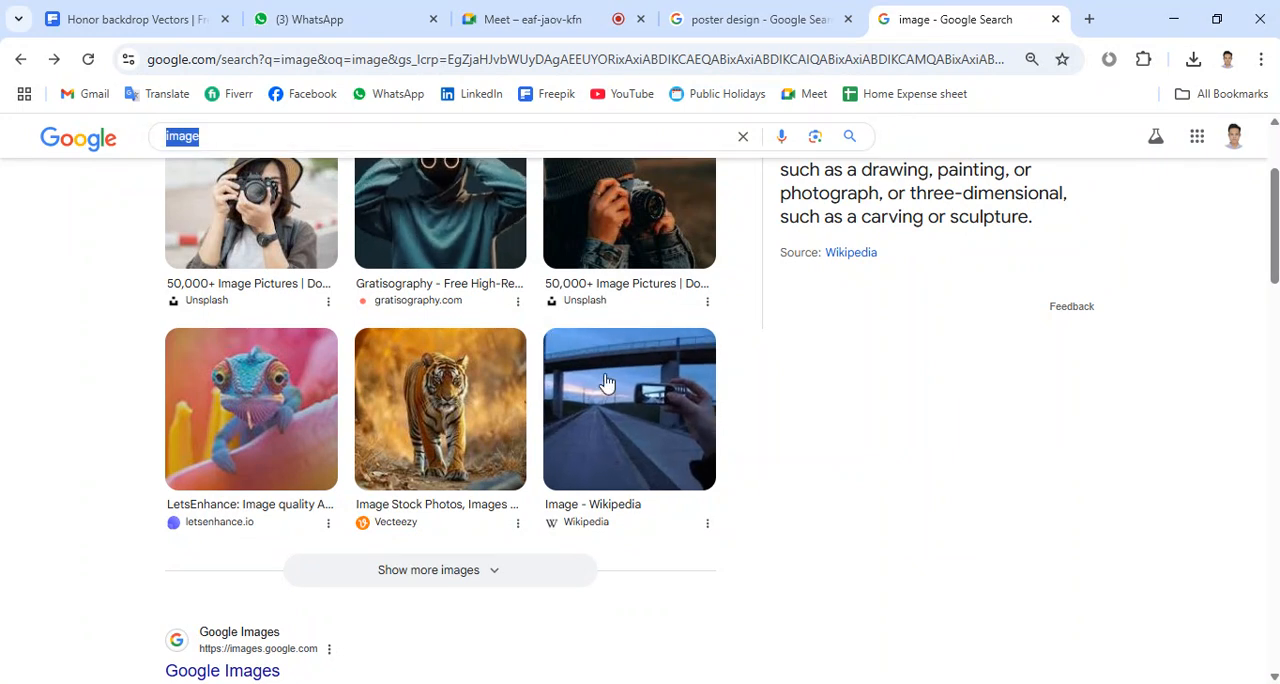
scroll(590, 408, "up", 2)
left_click(358, 300)
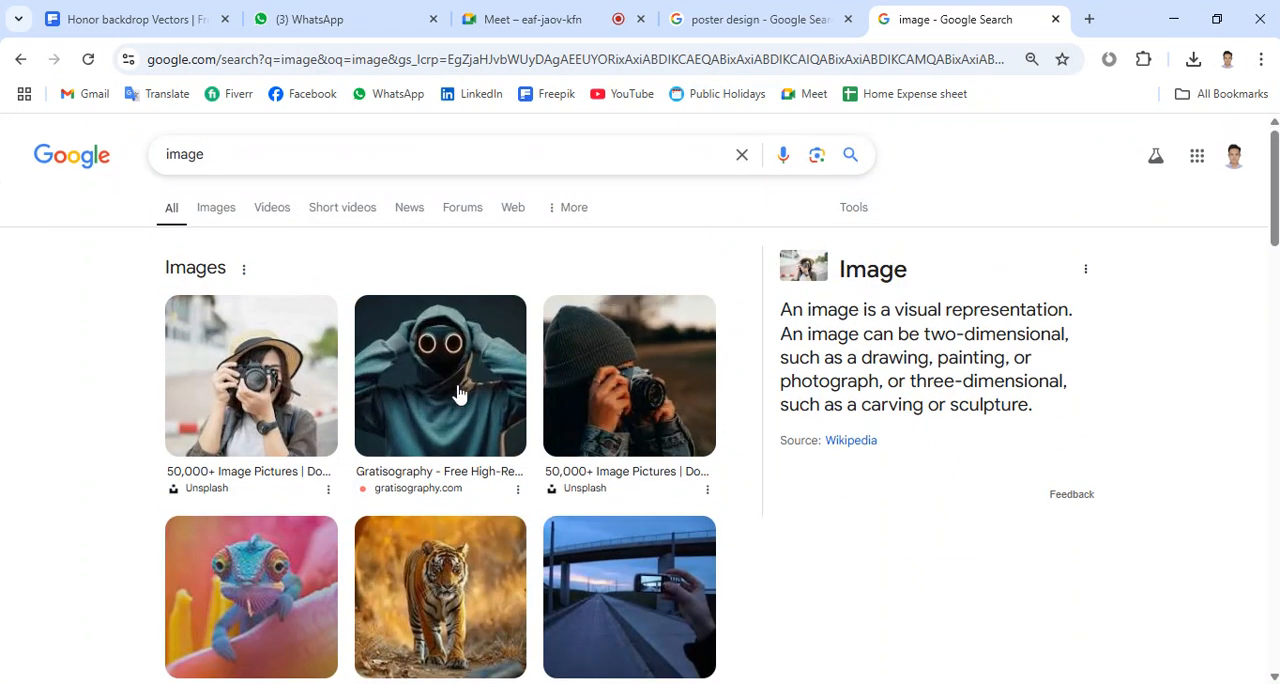
left_click(210, 208)
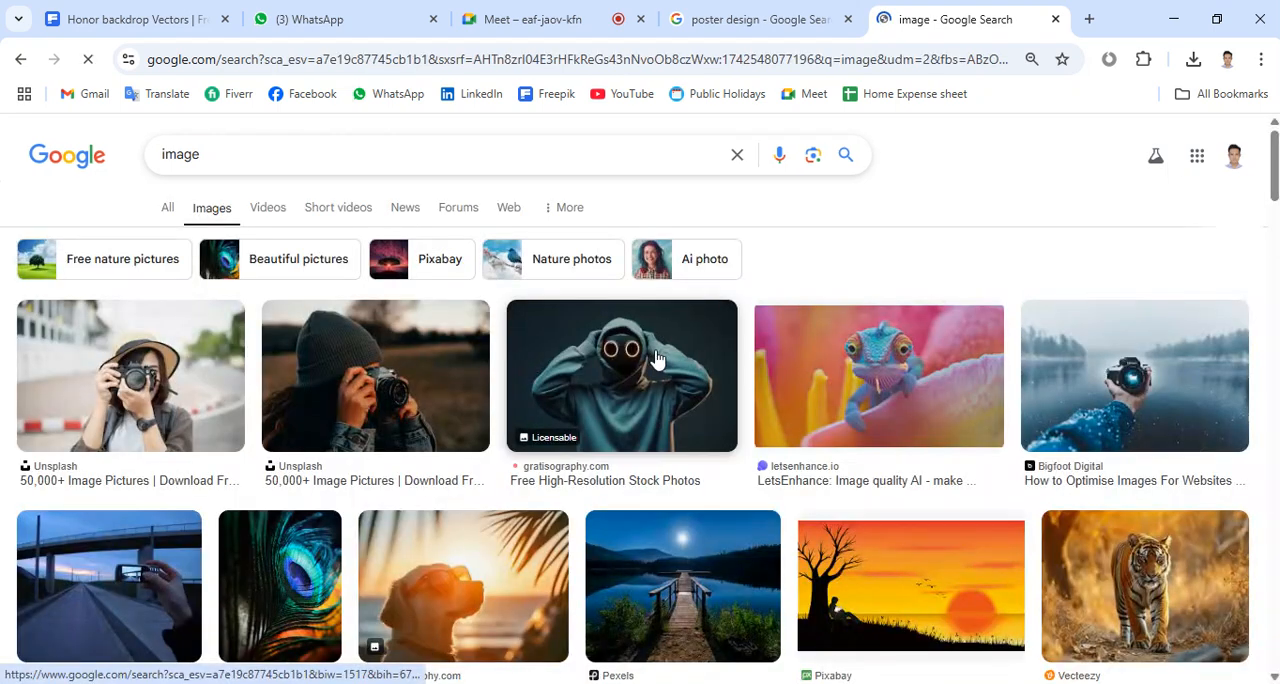
scroll(702, 366, "down", 3)
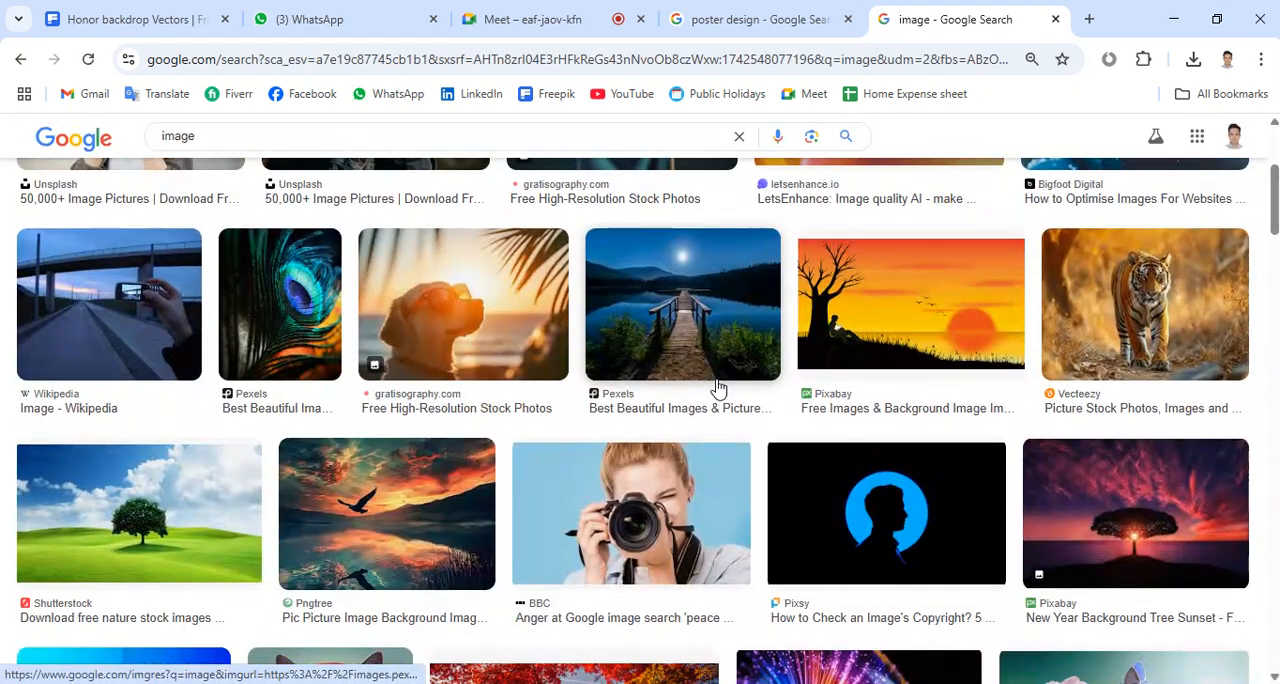
left_click(984, 320)
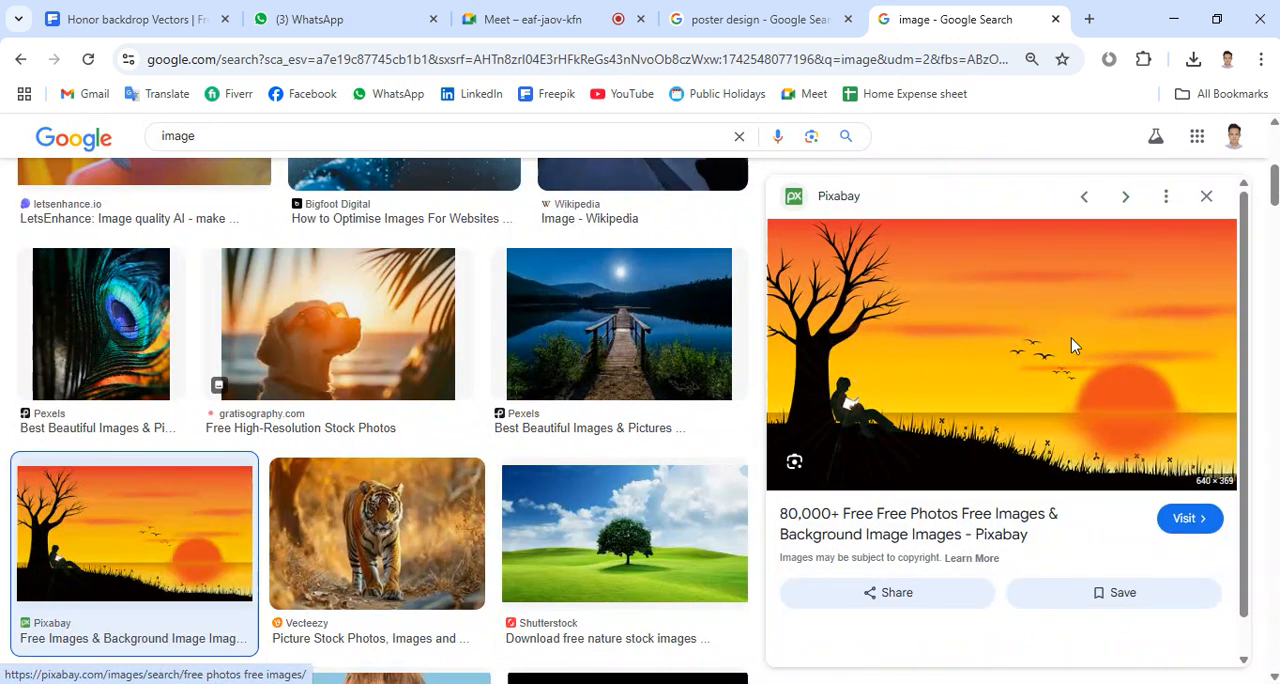
right_click(1073, 339)
left_click(932, 562)
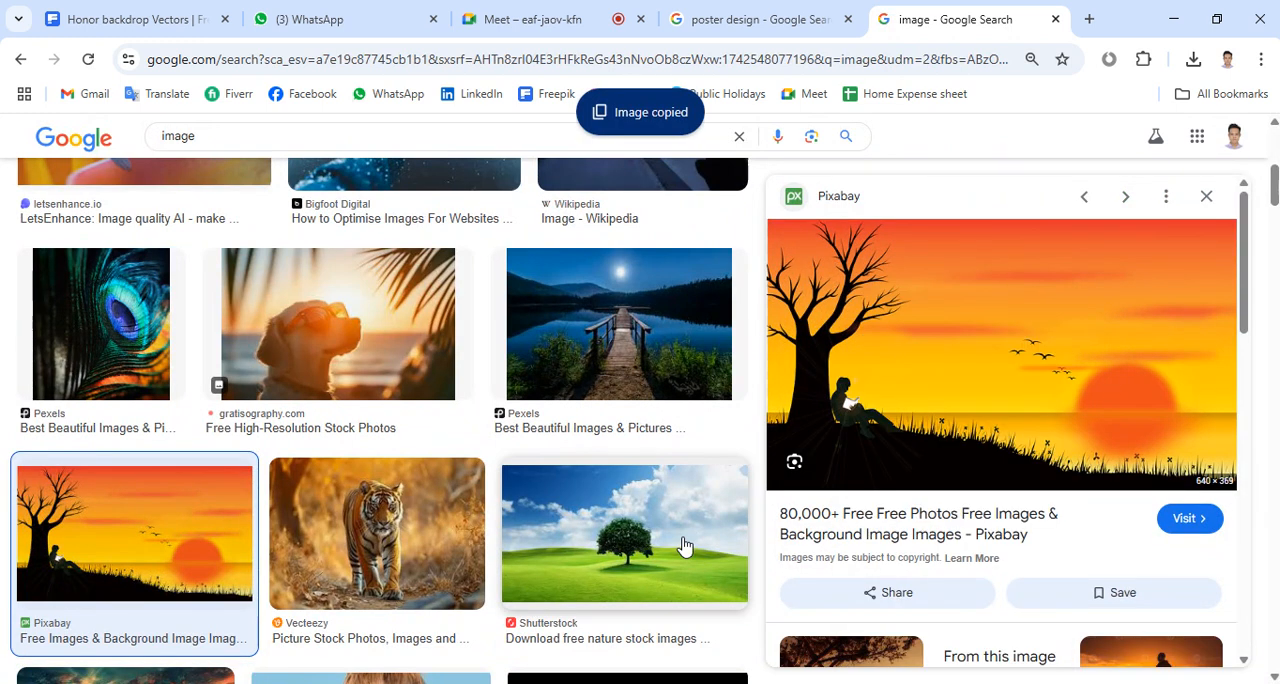
Switch back to Illustrator, paste the sunset picture, and enlarge it proportionally to cover the whole JELY text
key("alt+Tab")
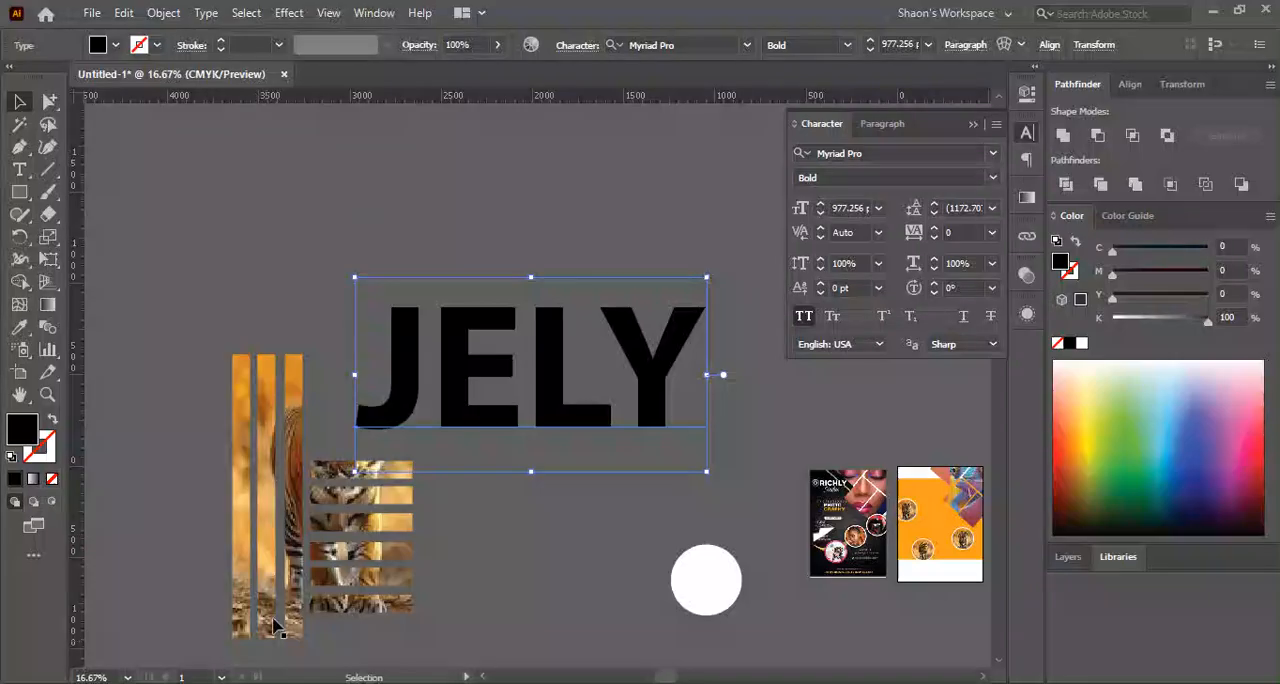
left_click(531, 557)
key("ctrl+v")
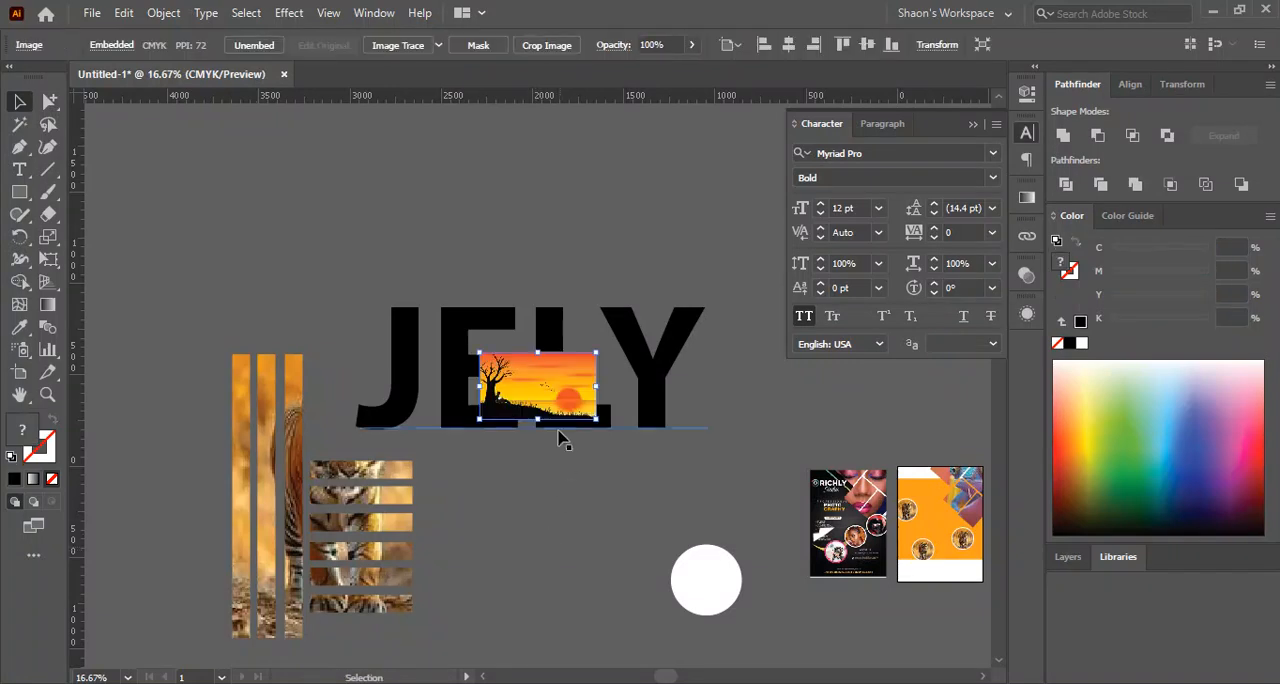
left_click_drag(596, 387, 733, 406)
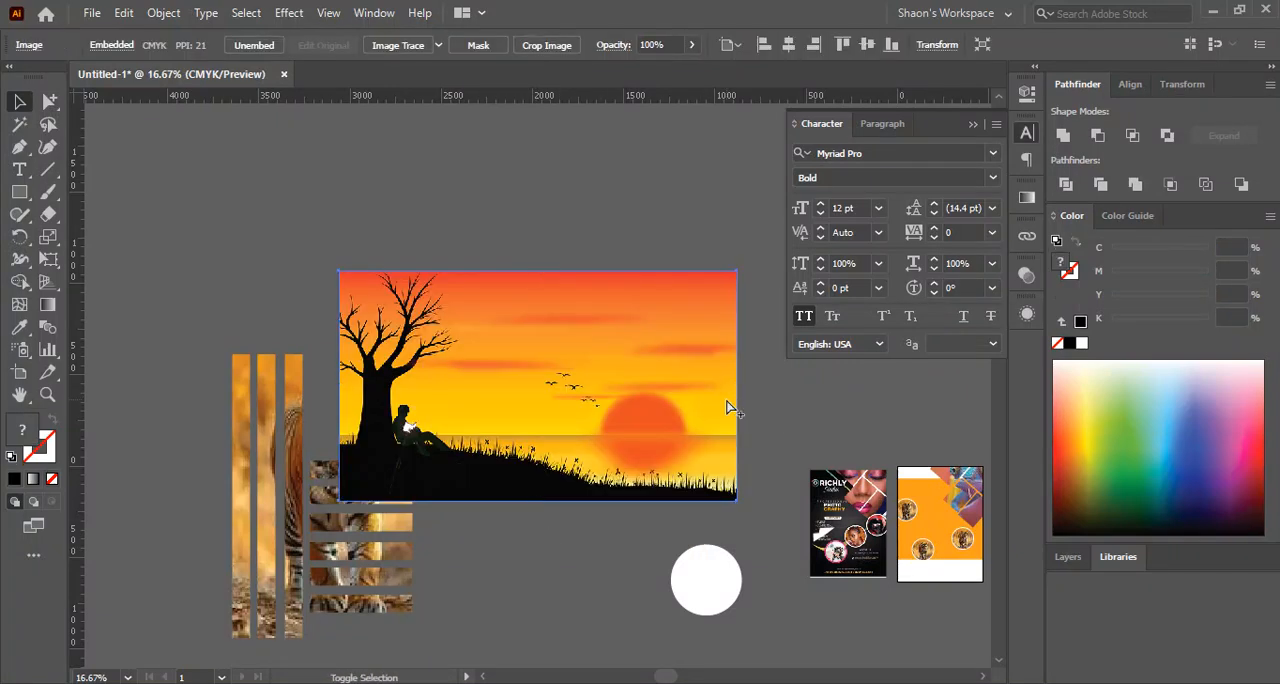
Send the sunset picture behind the JELY text and position the two so the picture surrounds all the letters
key("ctrl+shift+[")
mouse_move(637, 456)
left_mouse_down()
mouse_move(637, 441)
mouse_move(647, 455)
left_mouse_up()
left_click_drag(471, 185, 651, 323)
left_click_drag(553, 370, 573, 311)
left_click(305, 238)
key("ctrl+plus")
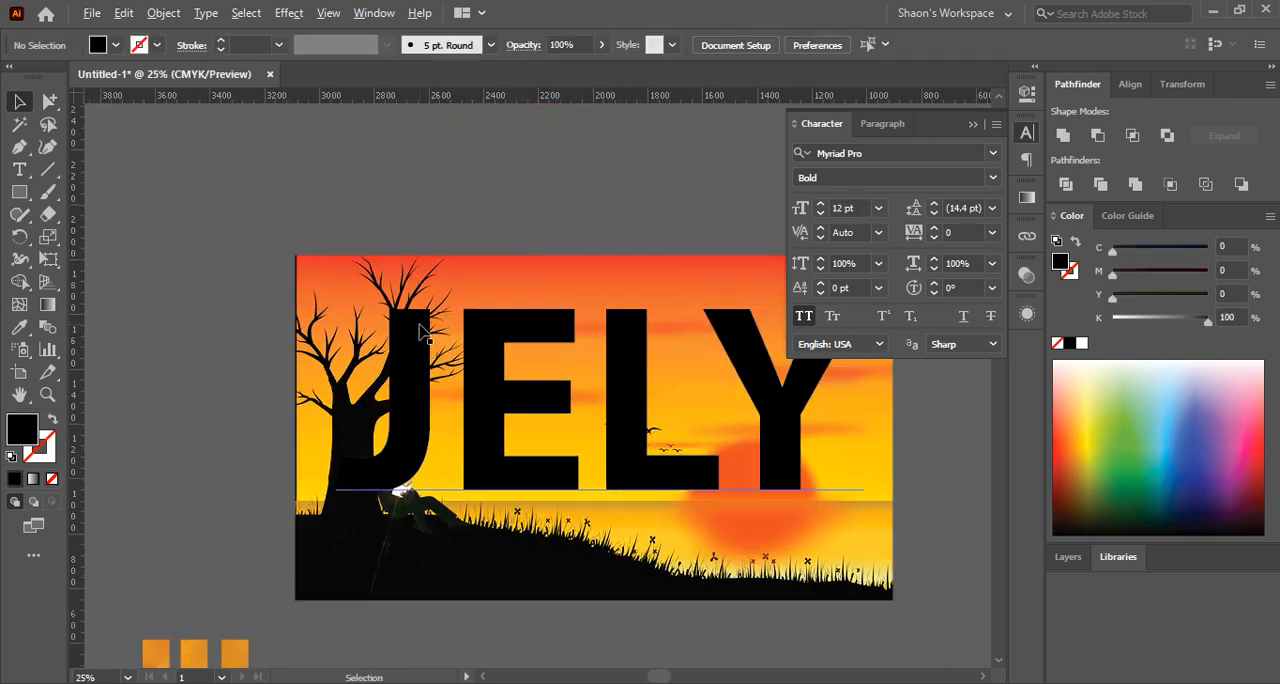
Fill the JELY text with white
left_click(490, 370)
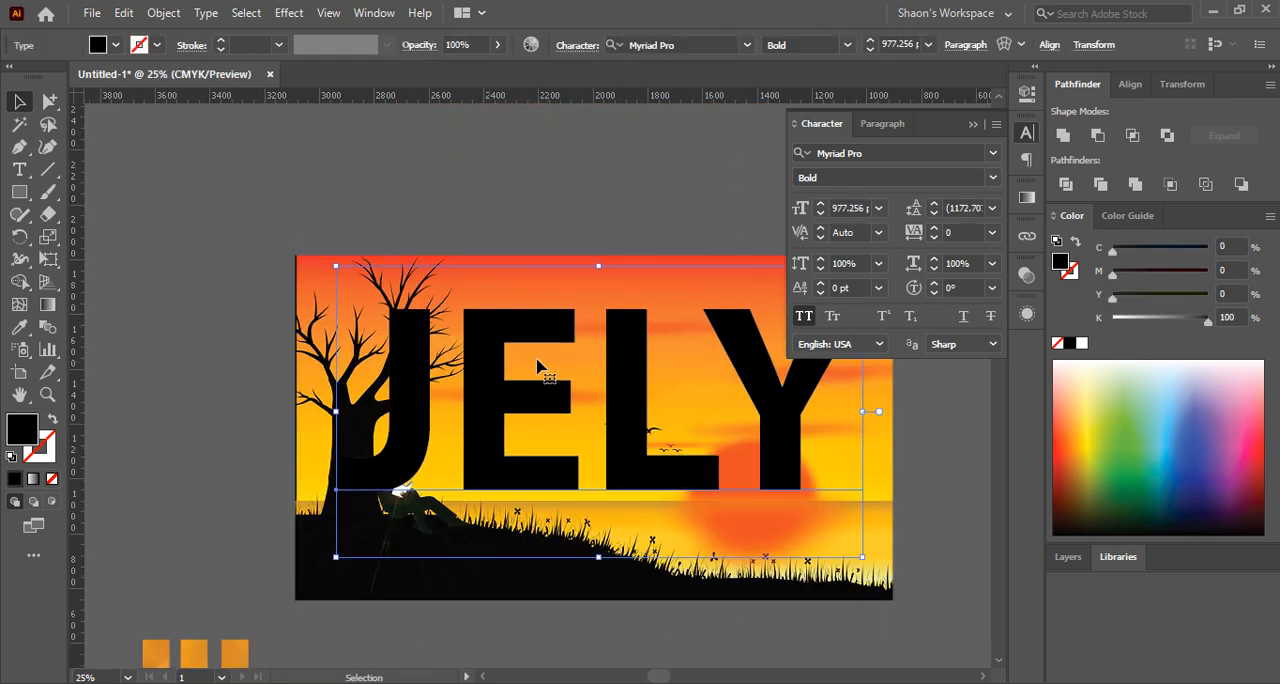
left_click(1081, 343)
left_click(524, 218)
left_click_drag(528, 222, 375, 195)
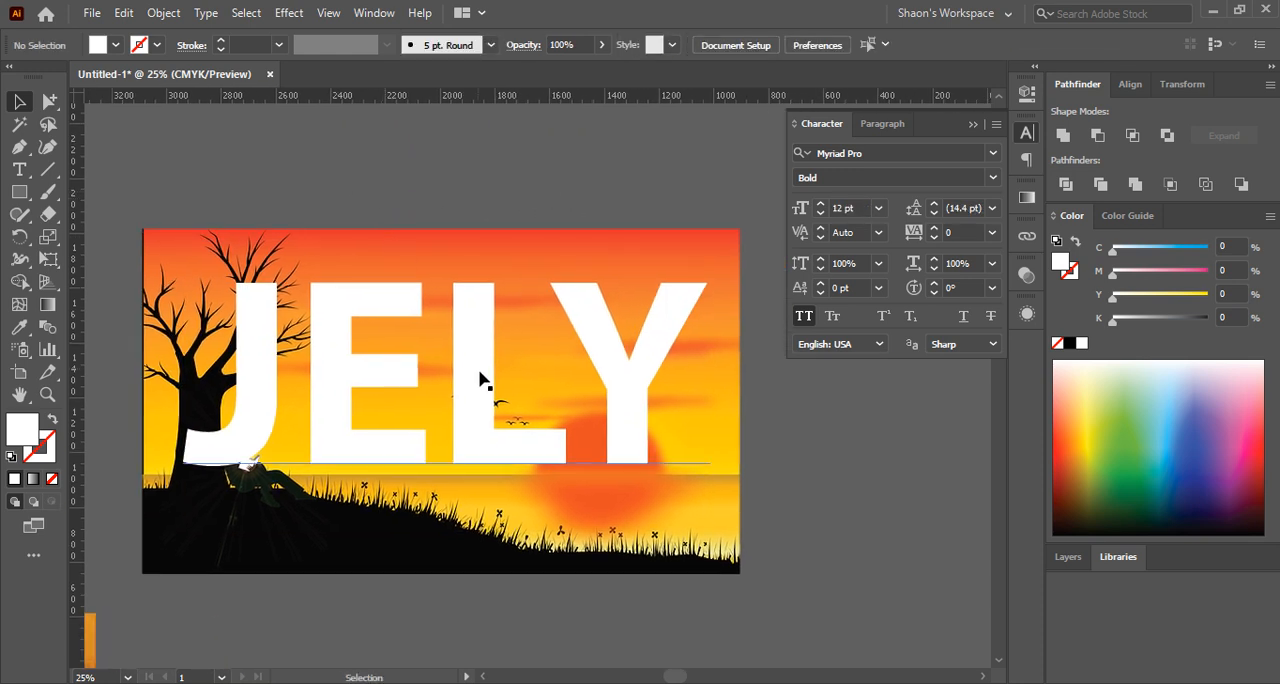
Try a clipping mask on the JELY text and sunset picture together, and undo it
left_click(480, 371)
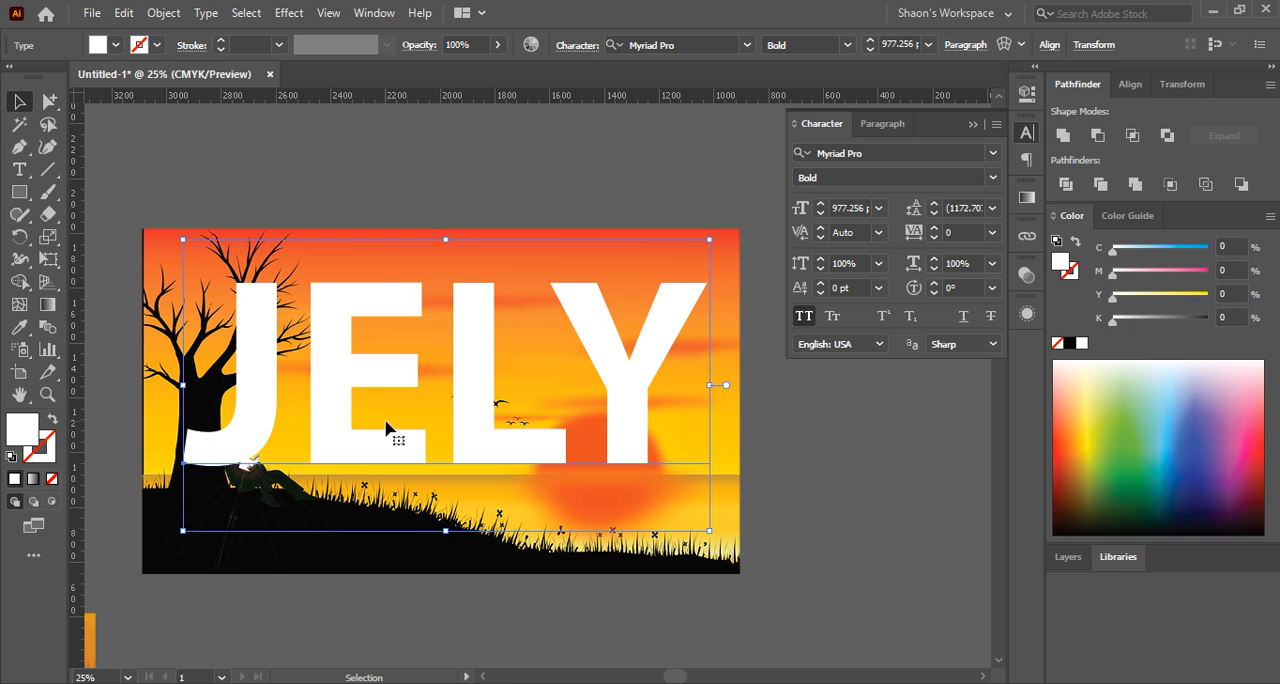
left_click(231, 163)
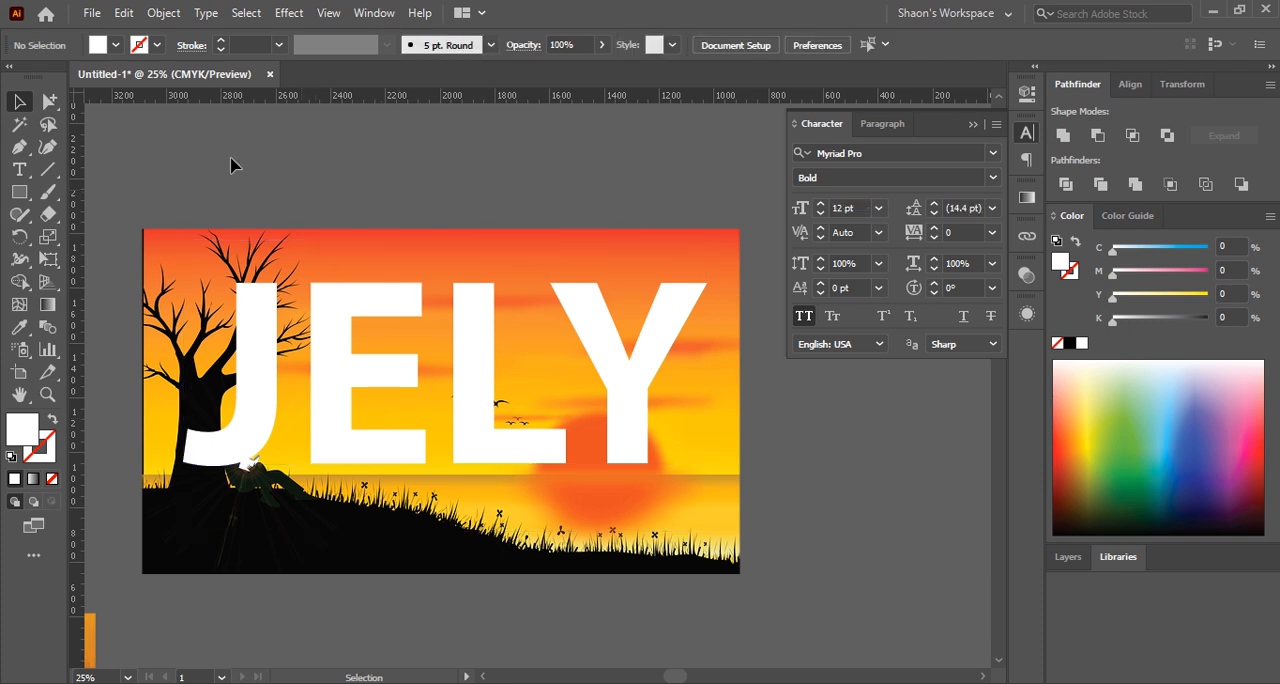
left_click(594, 512)
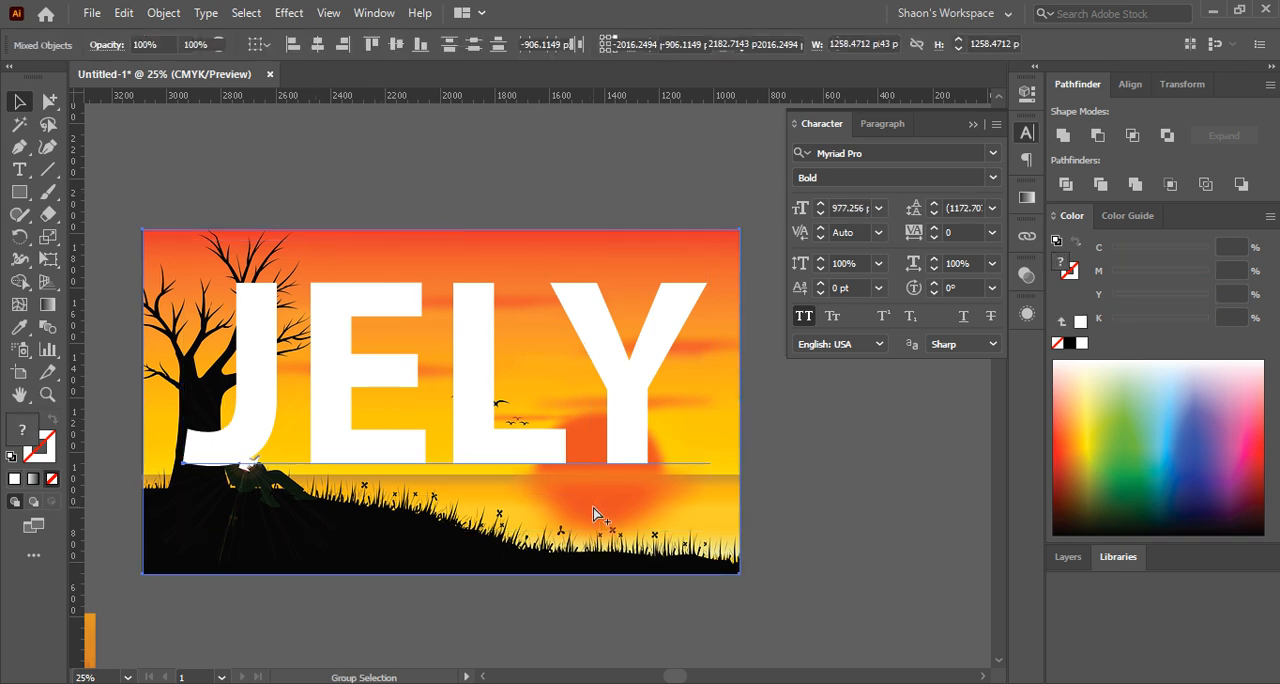
key("ctrl+7")
key("ctrl+z")
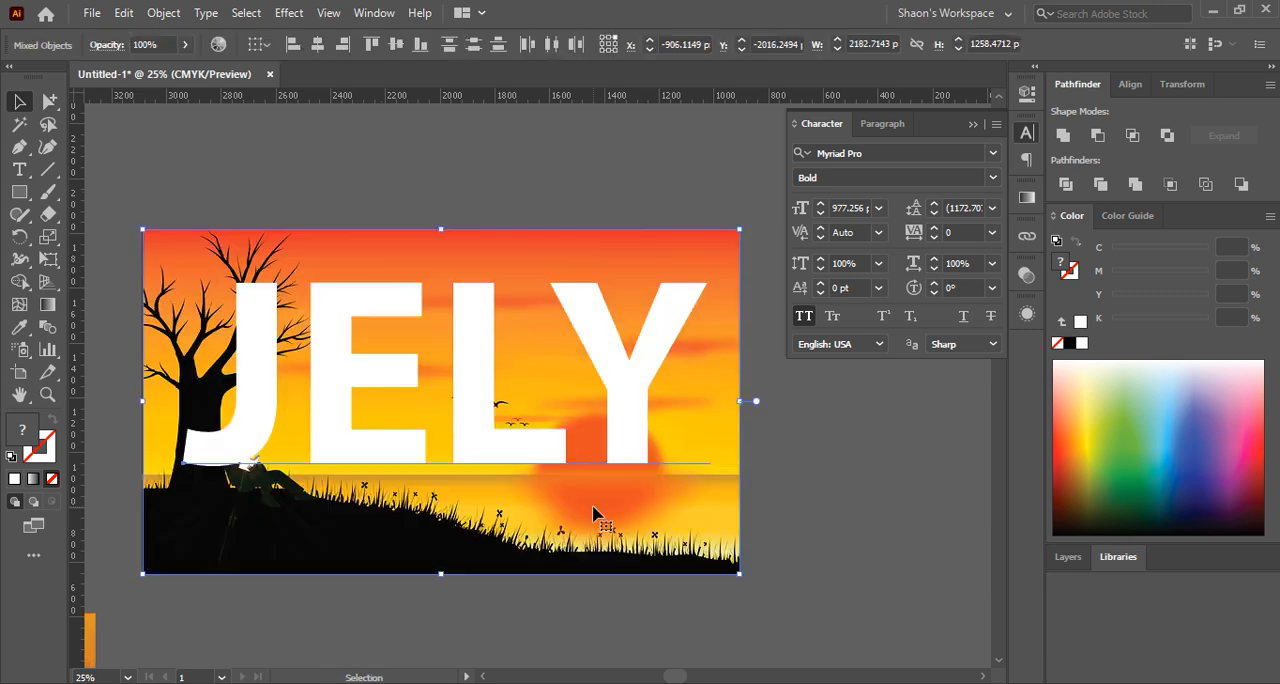
Try shifting the JELY text to the right over the picture, and undo the move
left_click(883, 535)
left_click(623, 440)
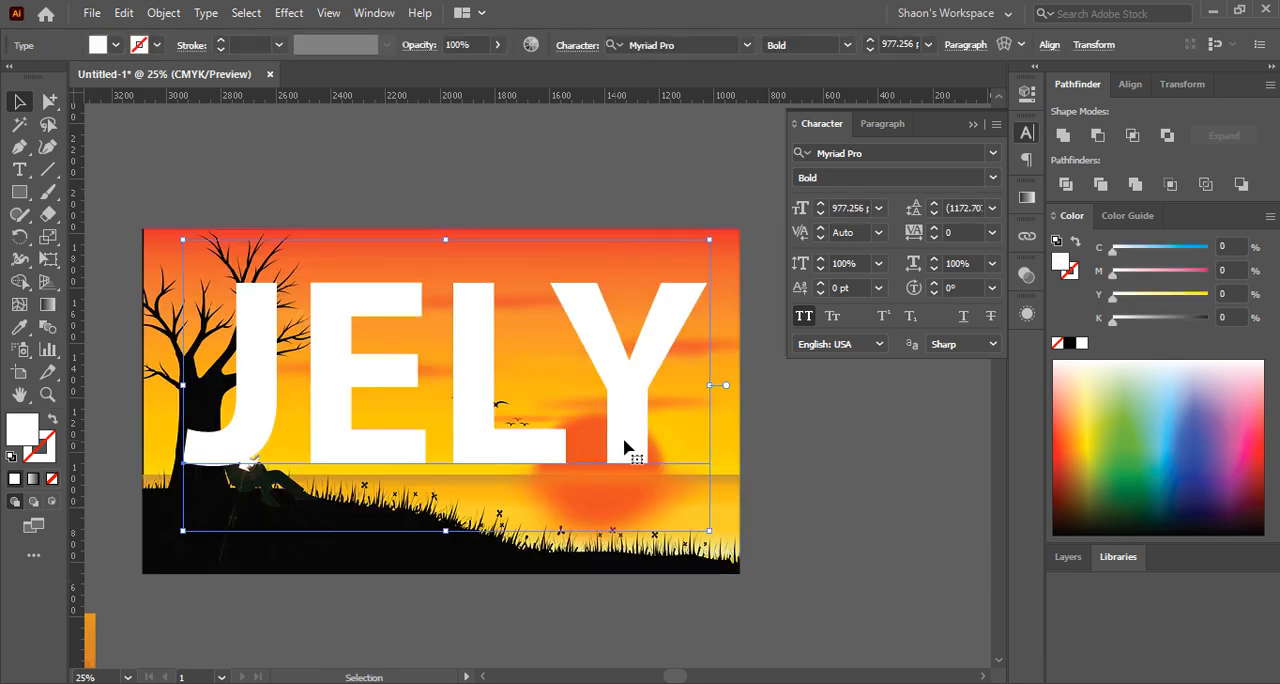
left_click_drag(623, 440, 670, 443)
key("ctrl+z")
left_click(806, 481)
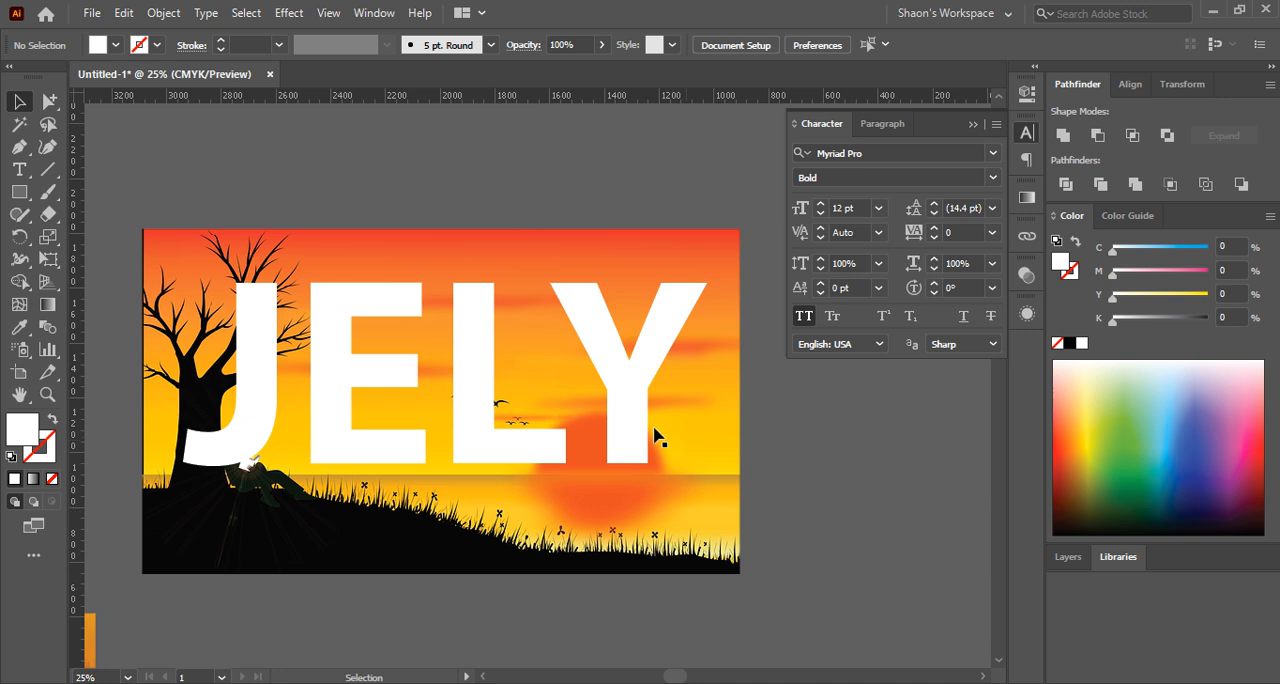
Move the JELY text down over the picture so its letters overlap the grassy hill and the sun
left_click(500, 420)
left_click(393, 205)
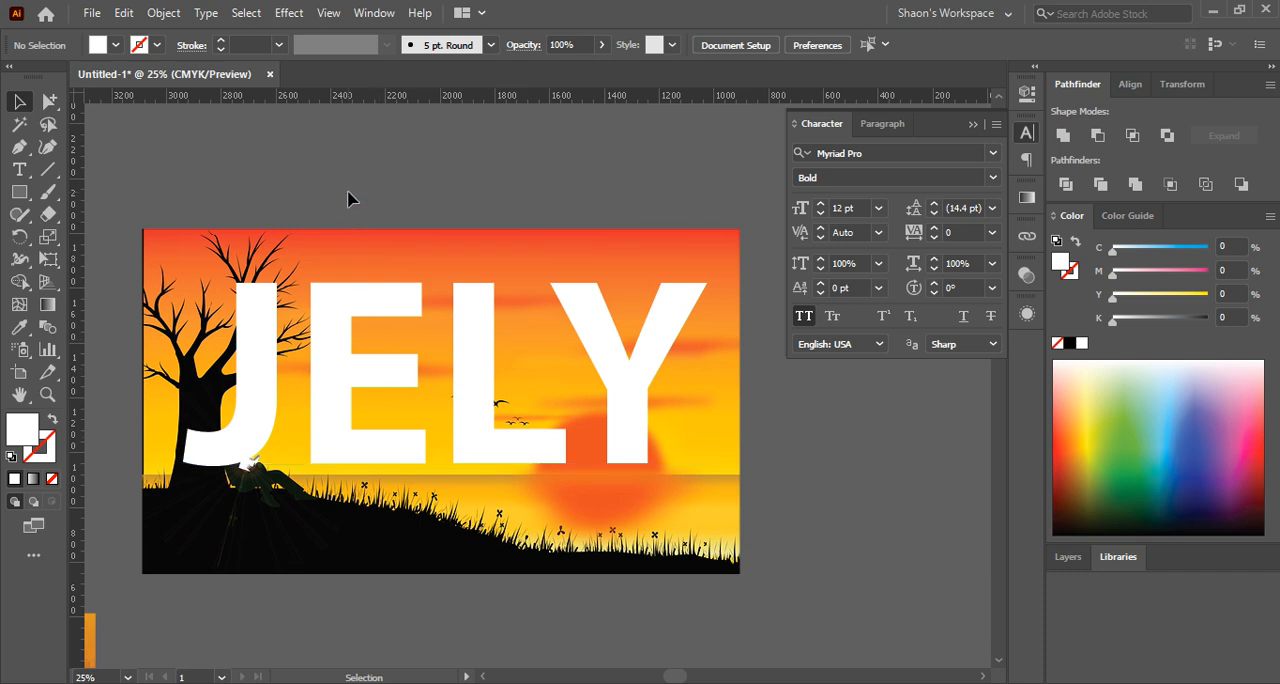
left_click(353, 408)
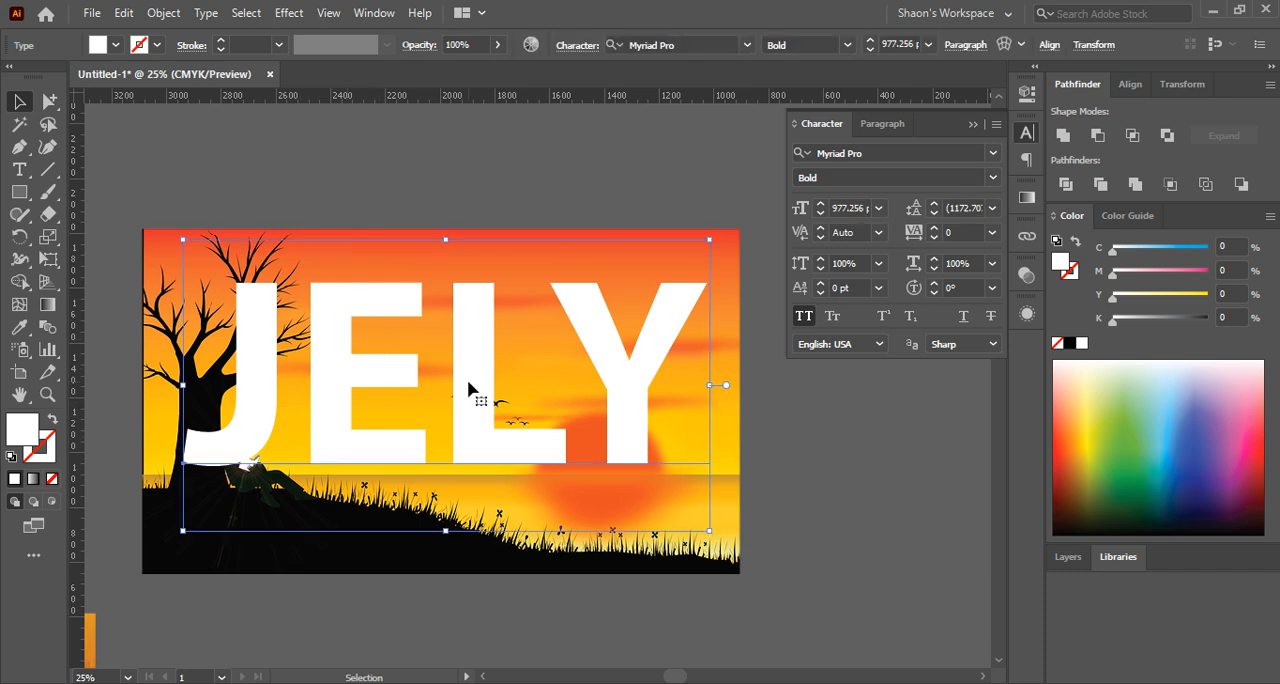
left_click_drag(392, 369, 340, 444)
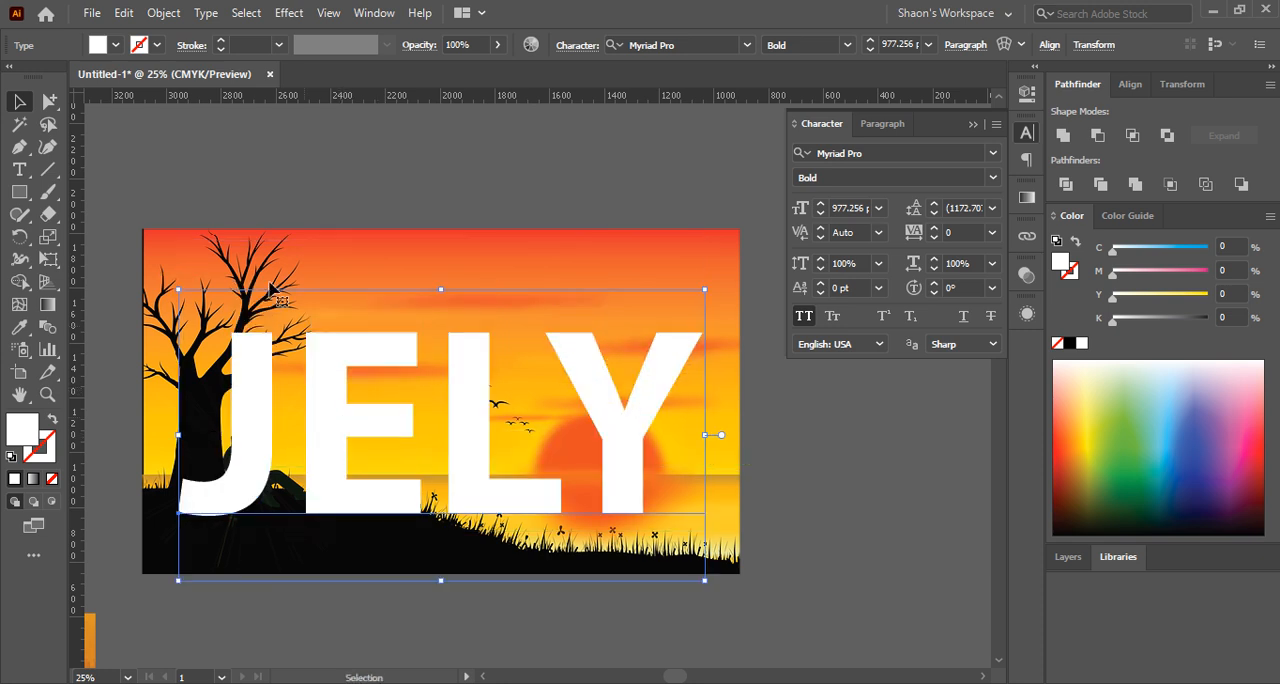
Shrink the sunset picture proportionally from its right and left sides to fit closely around the JELY text
left_click(438, 251)
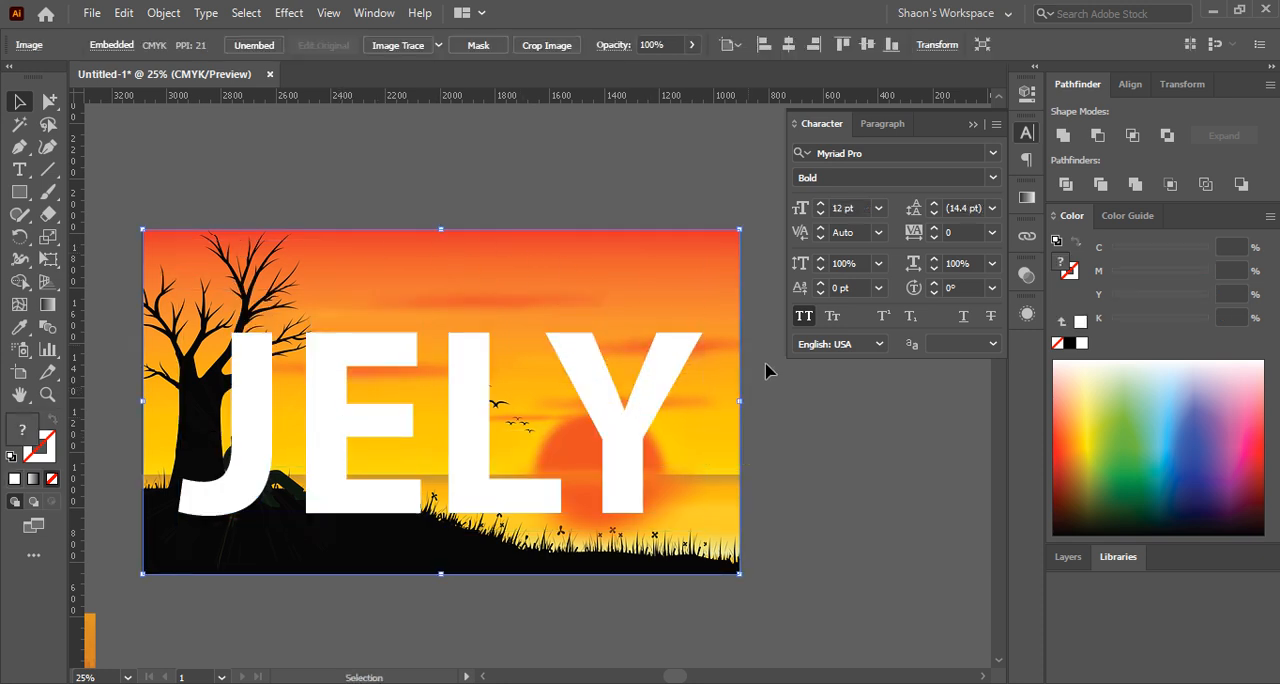
left_click_drag(739, 400, 706, 400)
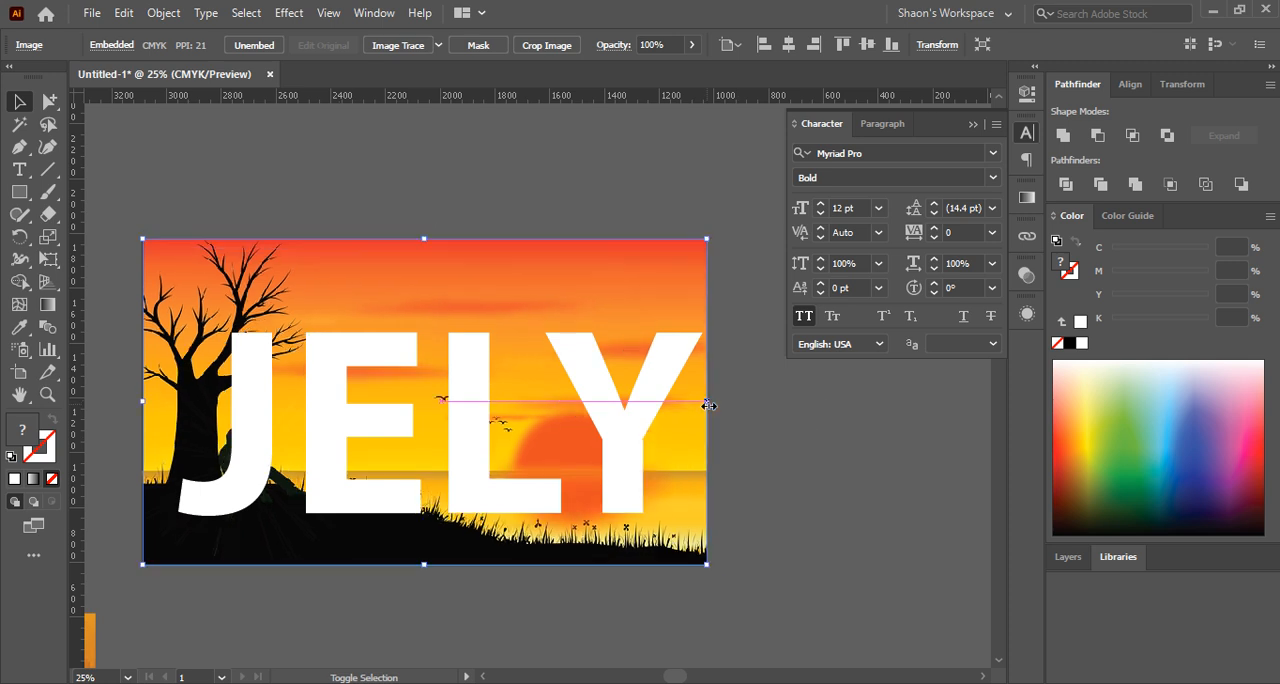
left_click_drag(142, 400, 167, 404)
Clip the sunset picture to the live JELY text with a clipping mask
left_click(117, 309)
left_click_drag(117, 309, 726, 634)
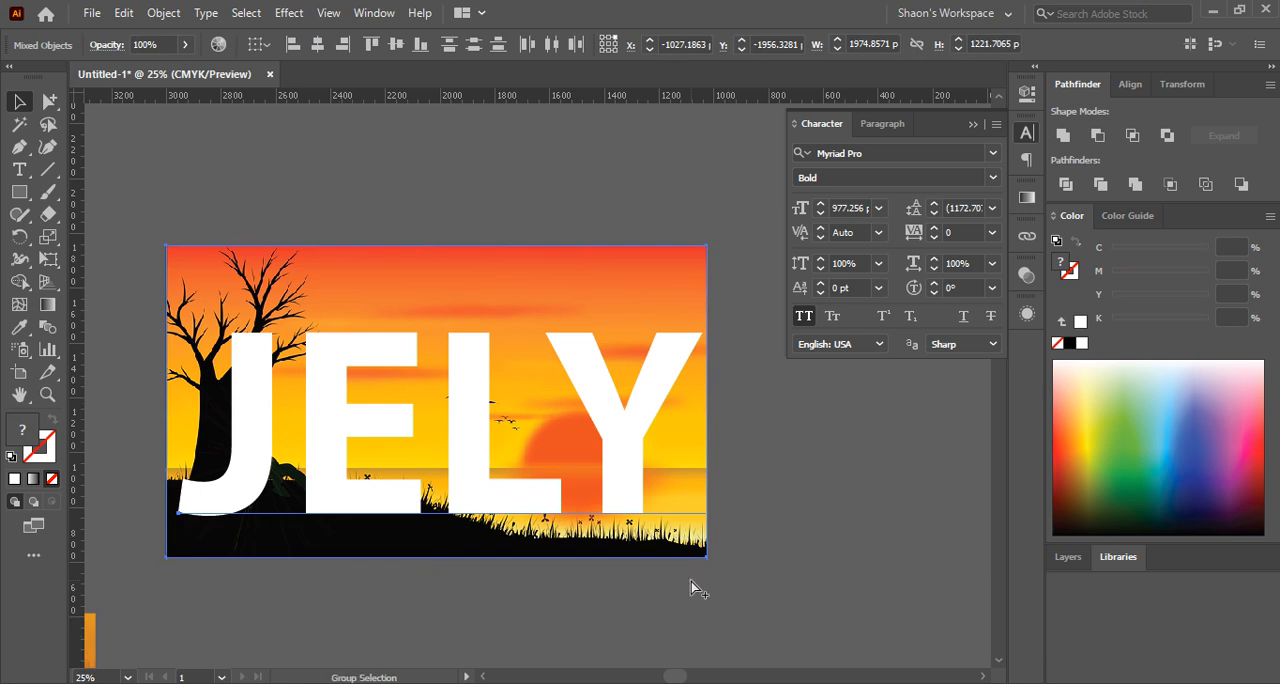
key("ctrl+7")
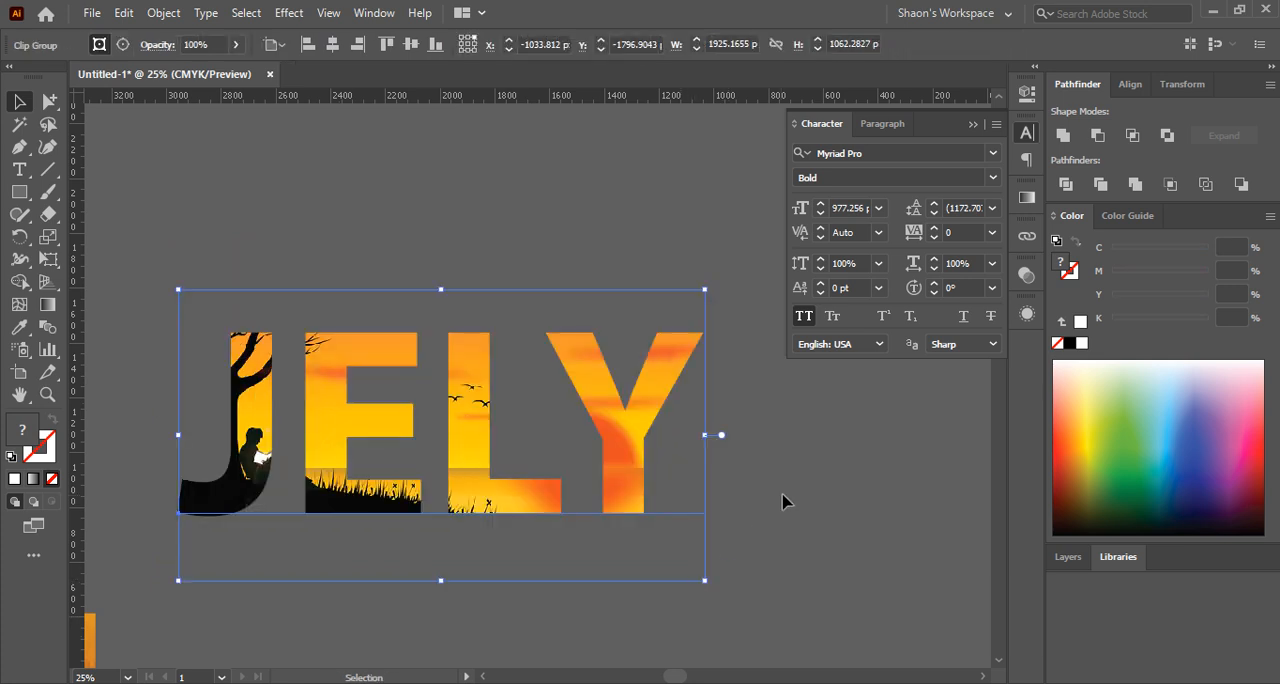
left_click(822, 489)
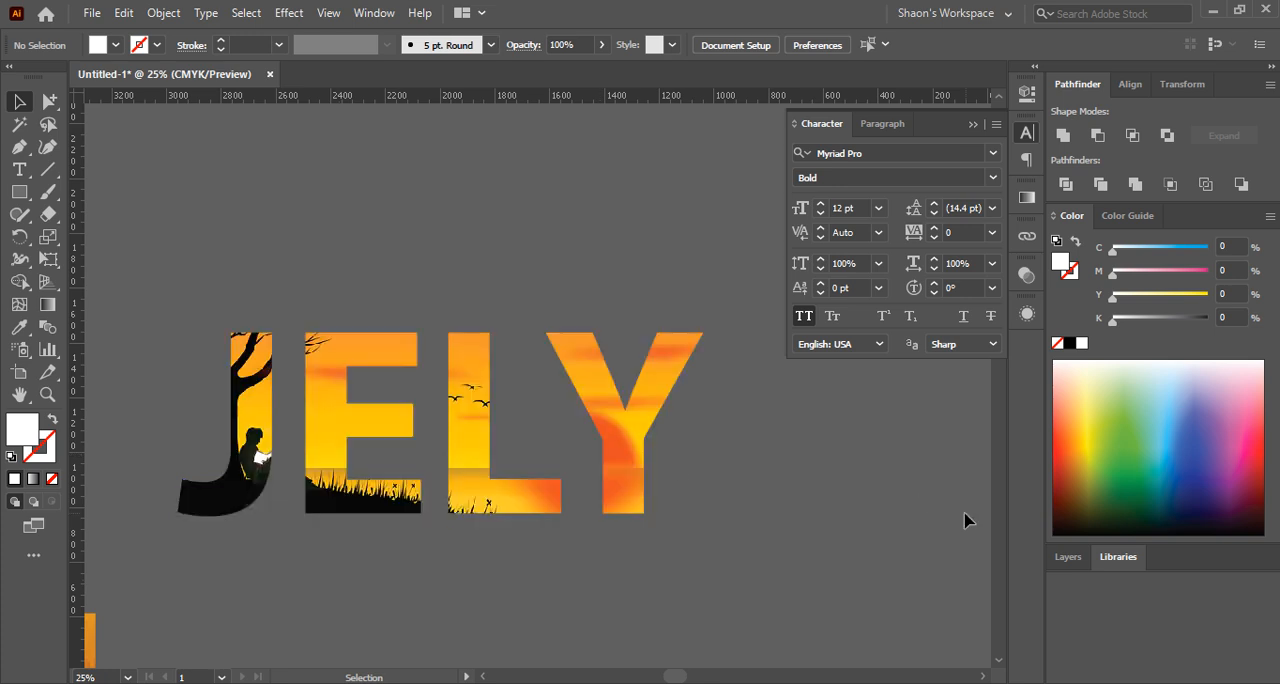
Release the clipping mask of the JELY text and sunset picture
left_click(556, 457)
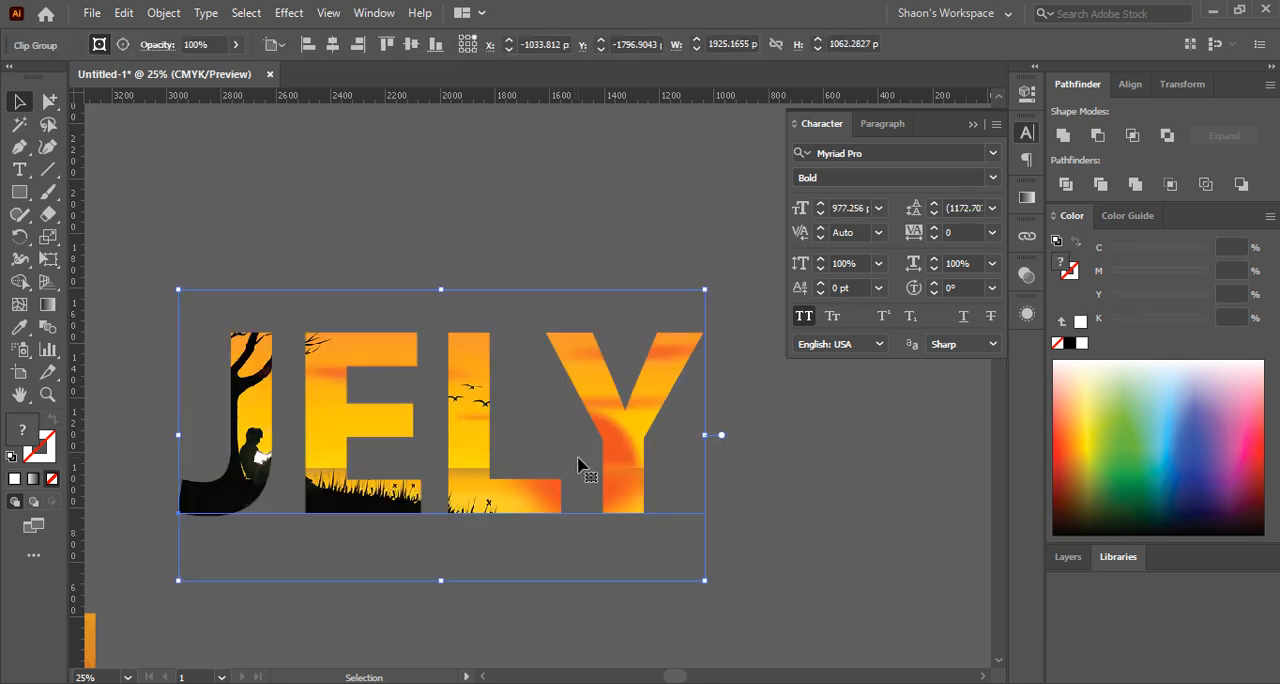
key("ctrl")
key("ctrl+alt+7")
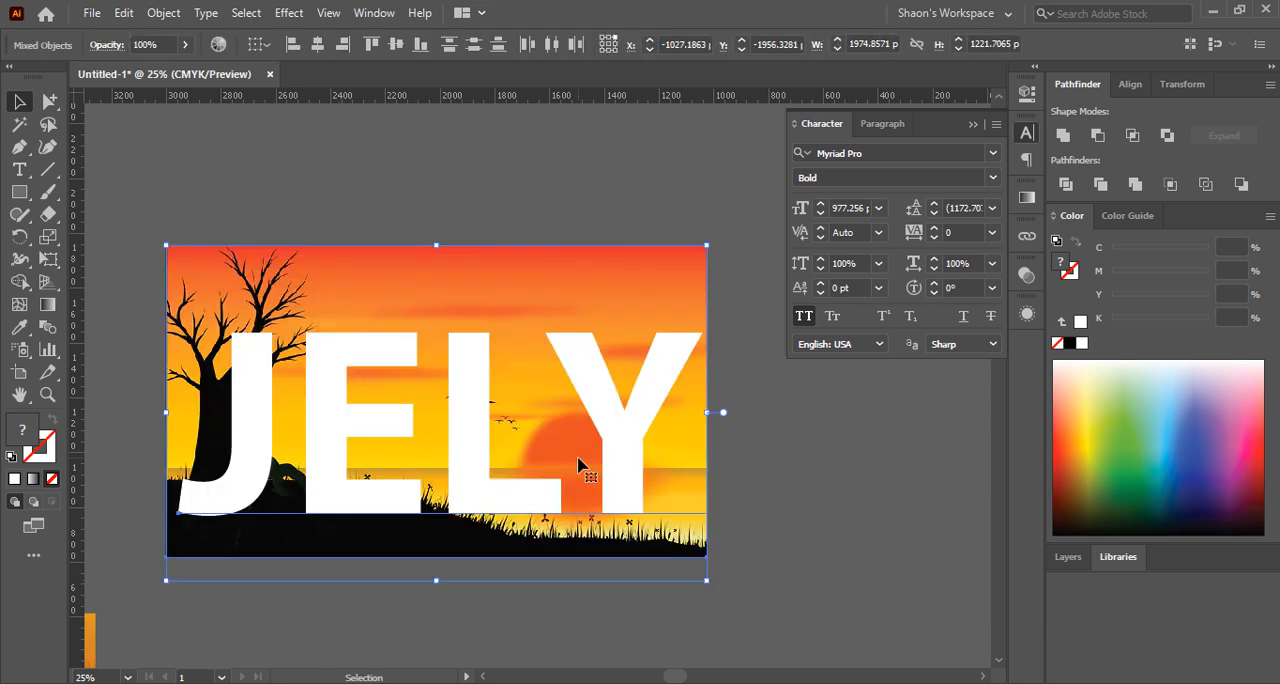
left_click(838, 471)
Convert the white JELY text to outlines
left_click(482, 425)
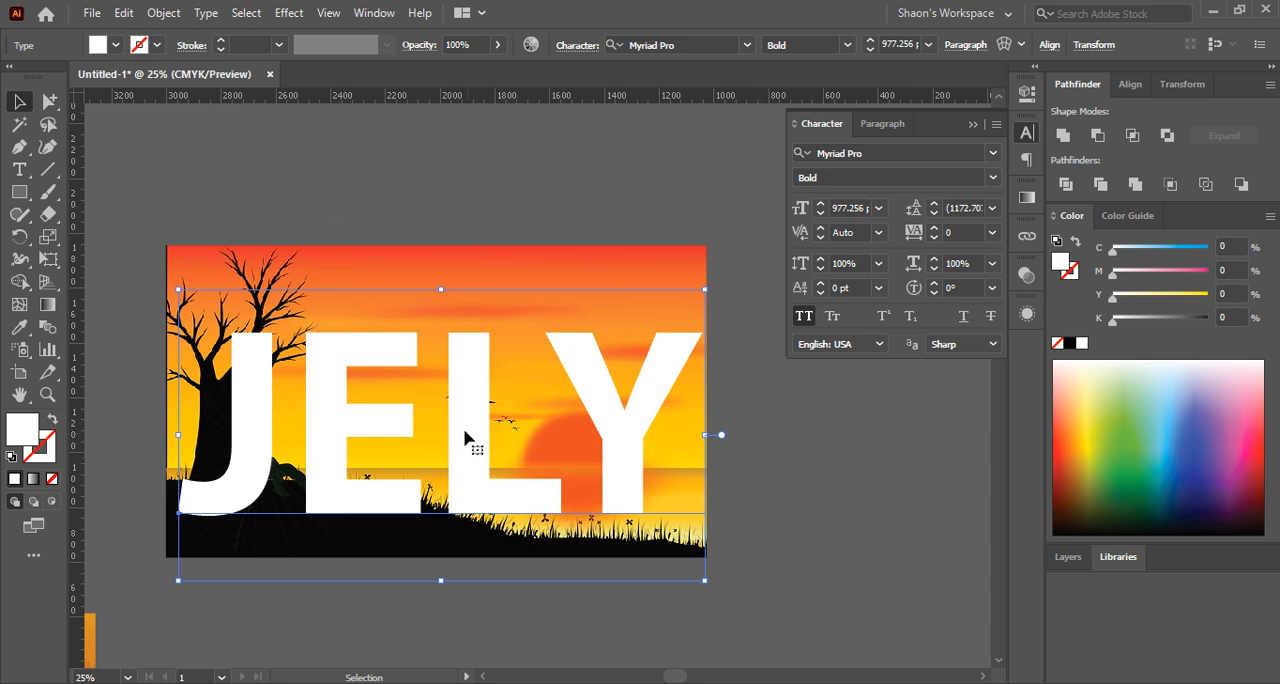
left_click(207, 18)
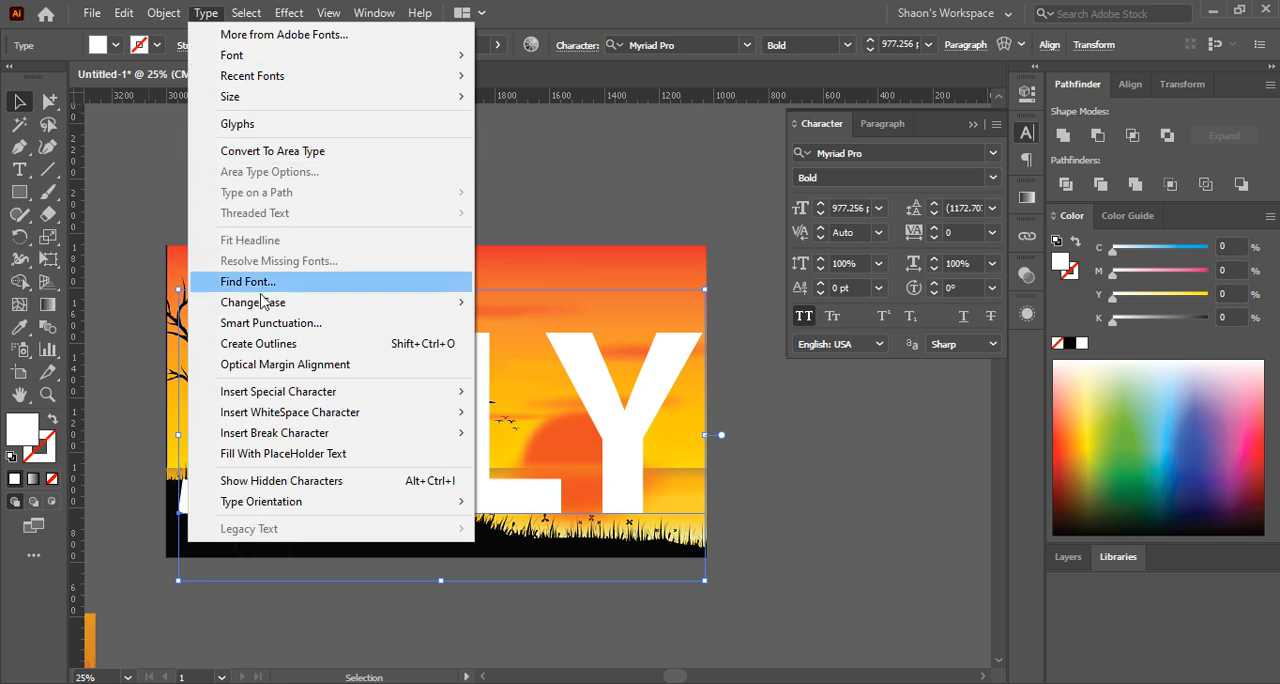
left_click(322, 344)
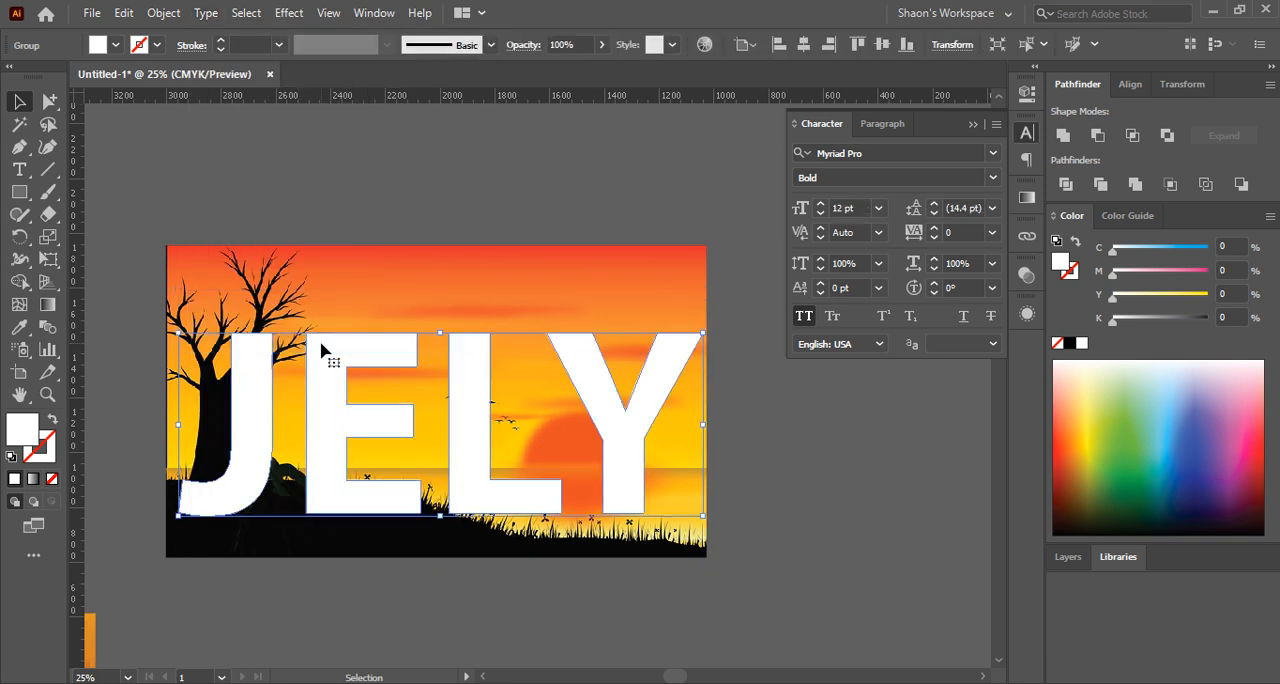
left_click(431, 197)
Try clipping the sunset picture with the grouped JELY outlines, and undo the clipping mask
left_click(336, 465)
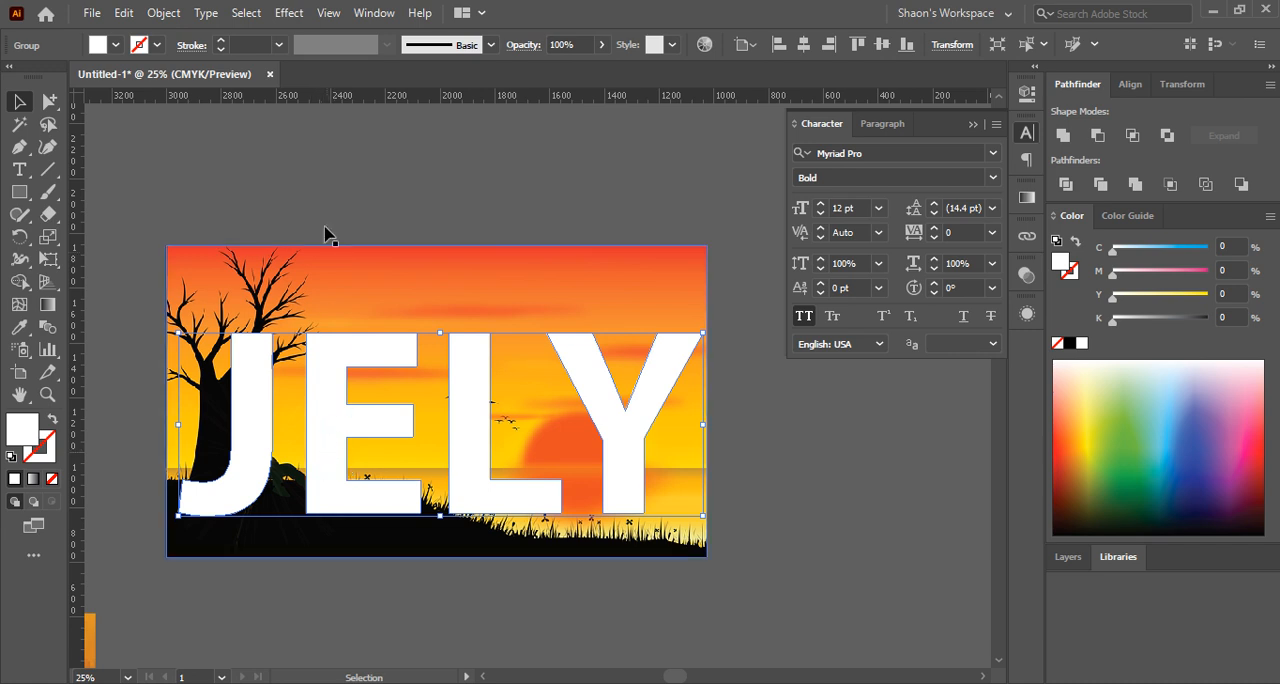
left_click(330, 185)
left_click(345, 400)
left_click(363, 268)
left_click(345, 392)
left_click(299, 193)
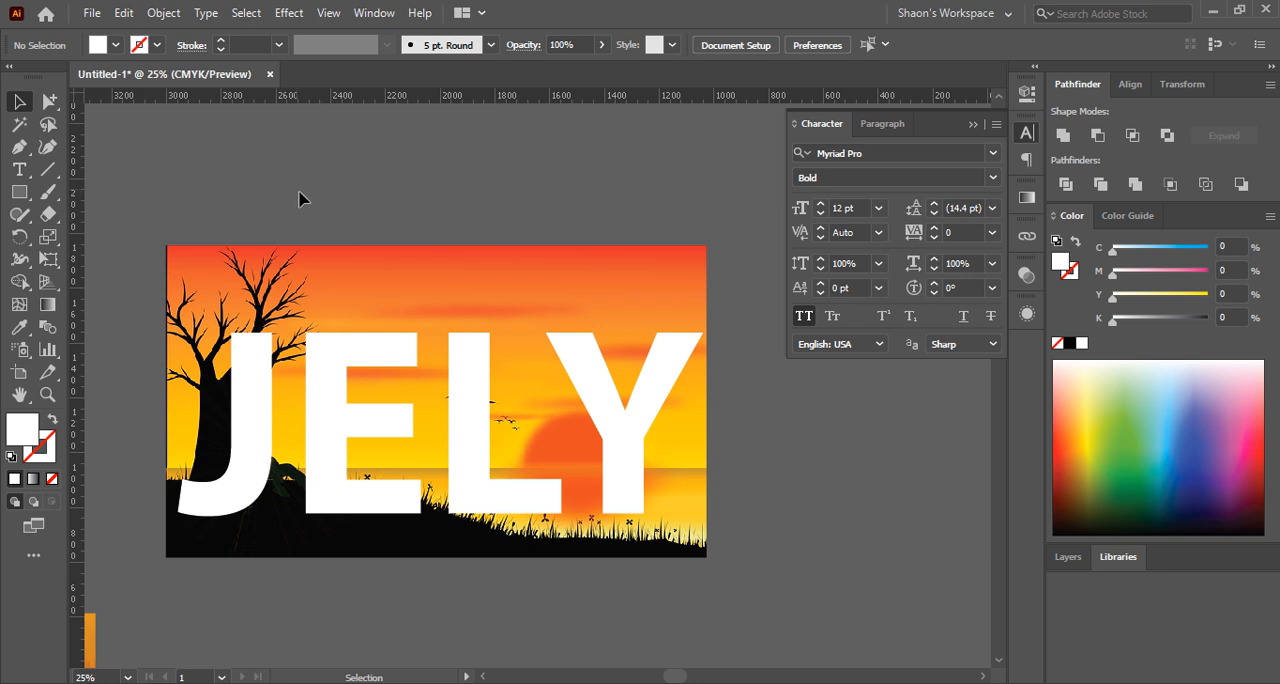
left_click_drag(298, 192, 577, 425)
key("ctrl+7")
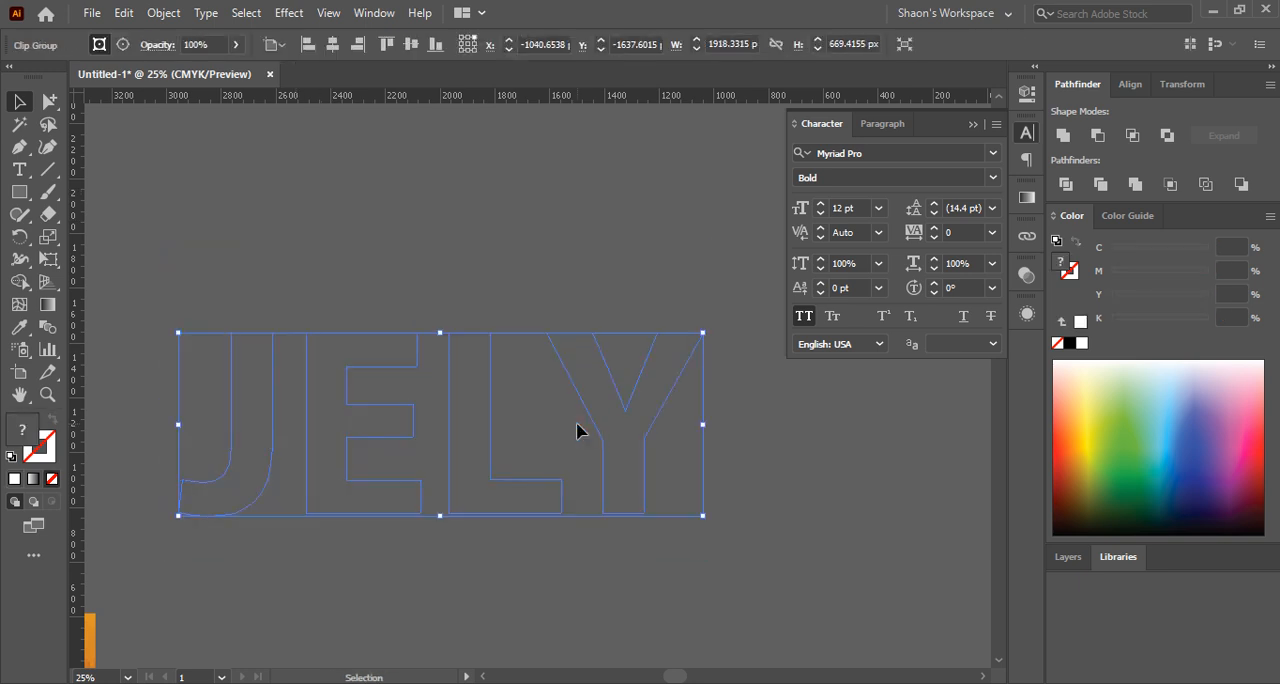
key("ctrl")
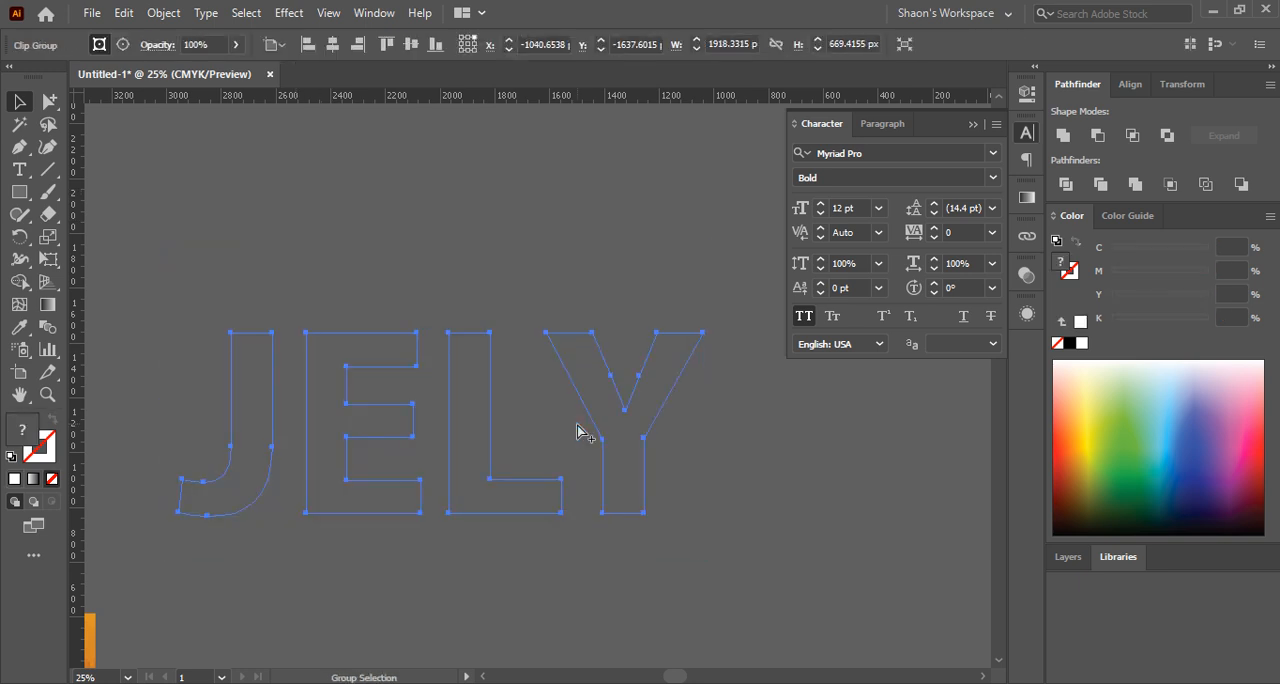
key("ctrl+z")
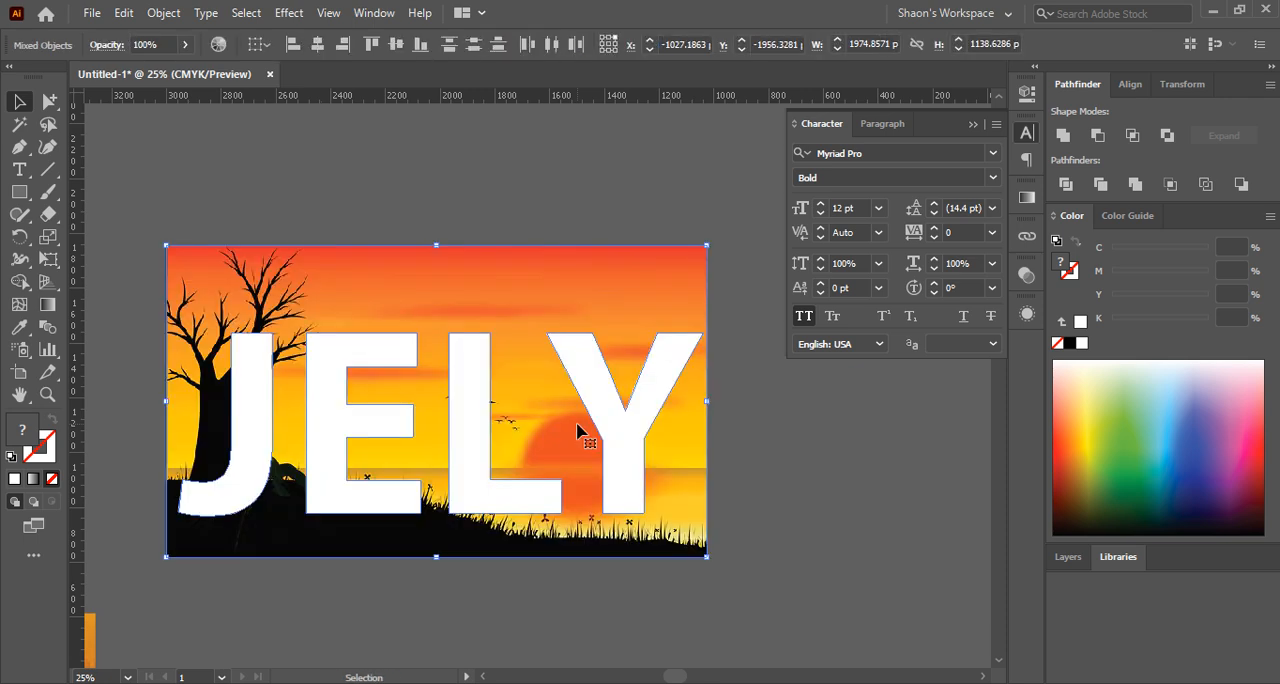
left_click(760, 465)
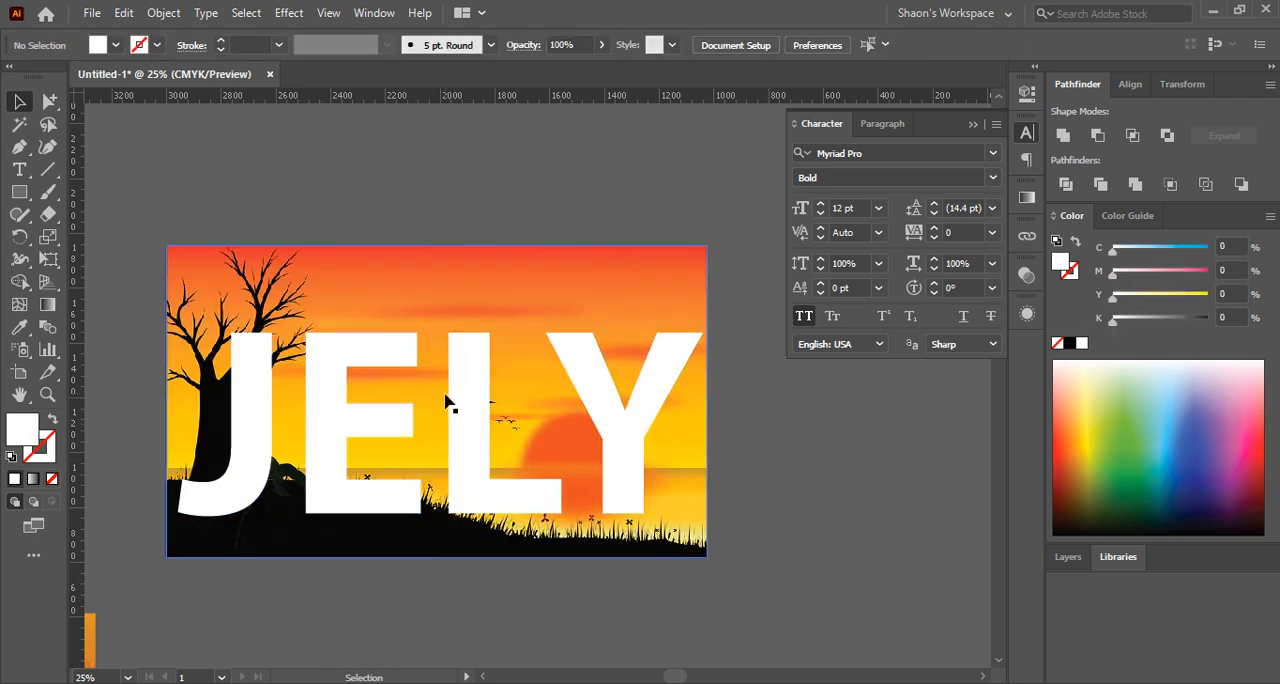
Make the outlined JELY letters a compound path and give it a solid white fill
left_click(474, 401)
left_click(771, 444)
left_click(252, 400)
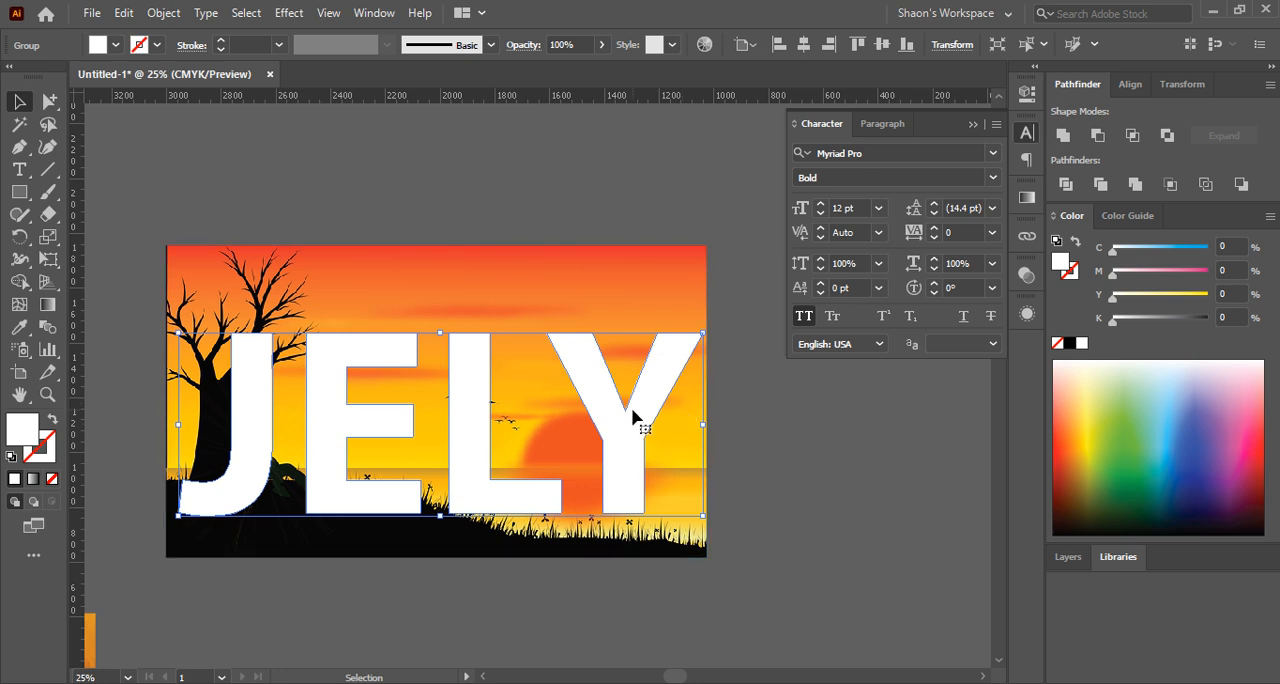
left_click(164, 13)
mouse_move(220, 668)
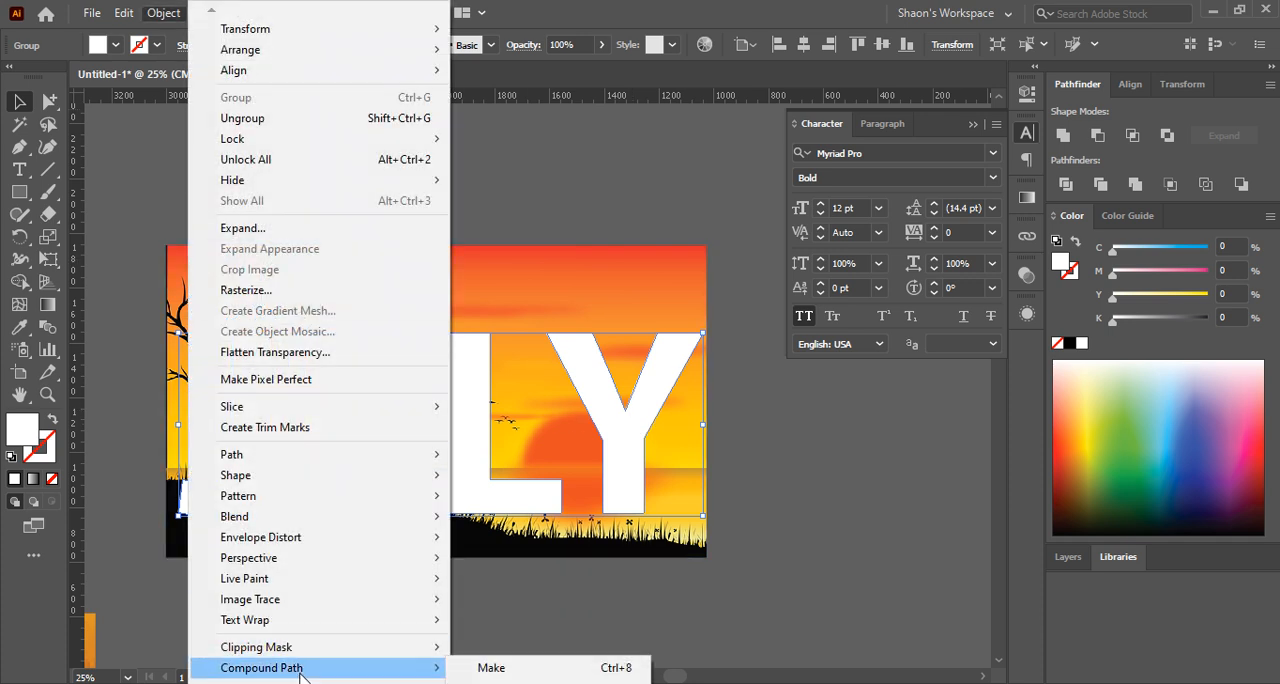
left_click(491, 668)
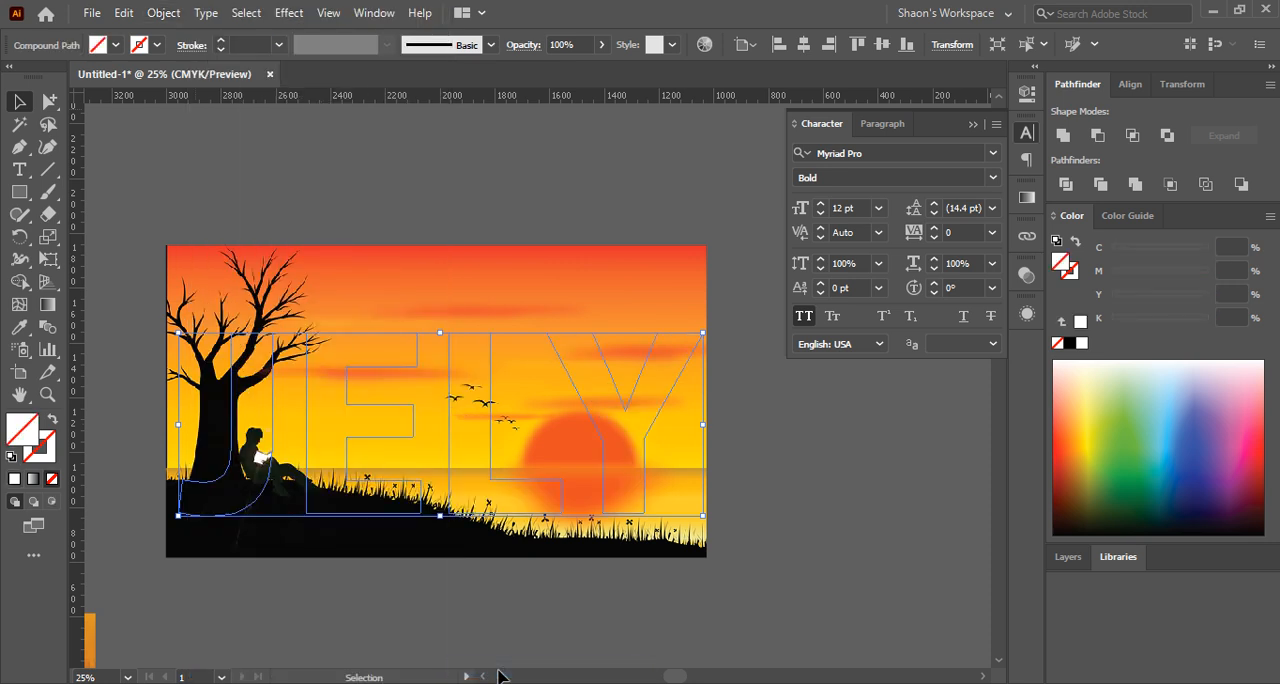
left_click(14, 480)
Clip the sunset picture to the JELY compound path with a clipping mask
left_click(249, 223)
left_click_drag(190, 190, 612, 487)
key("ctrl+7")
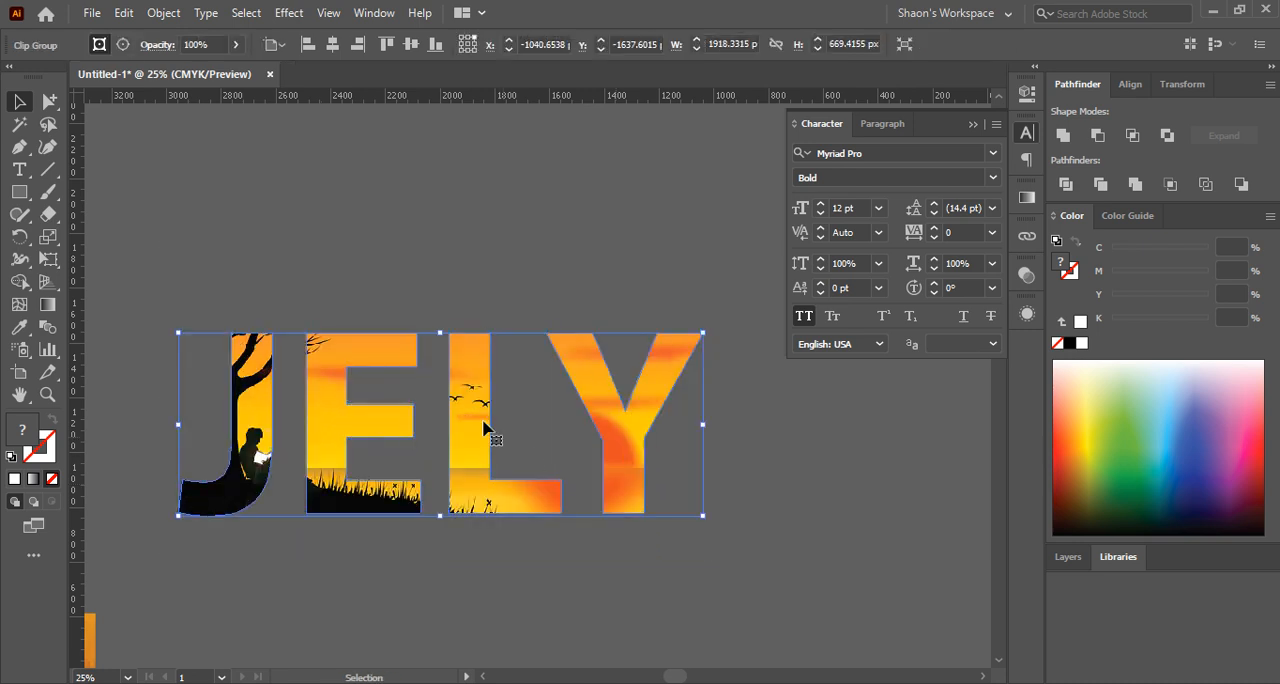
Duplicate the clipped JELY artwork above the original, slightly to the left
scroll(318, 385, "down", 1)
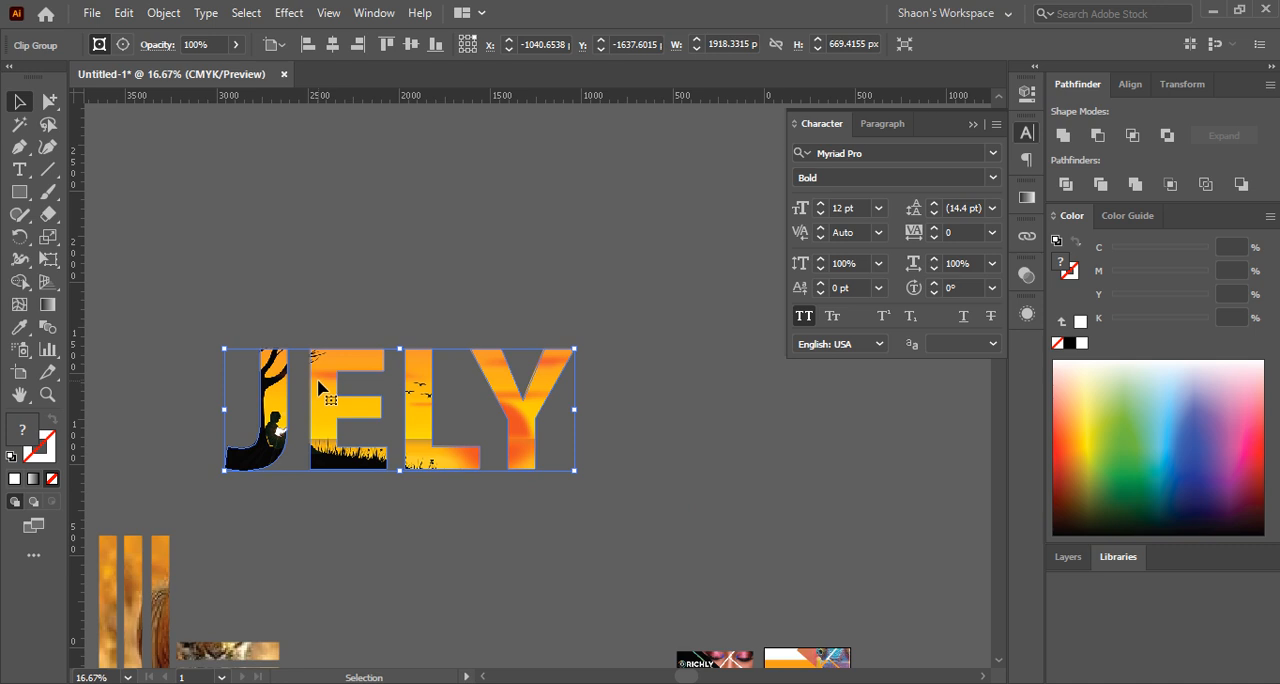
left_click_drag(316, 405, 294, 194)
Try releasing the clipping mask on the upper JELY copy, and undo the release
right_click(294, 194)
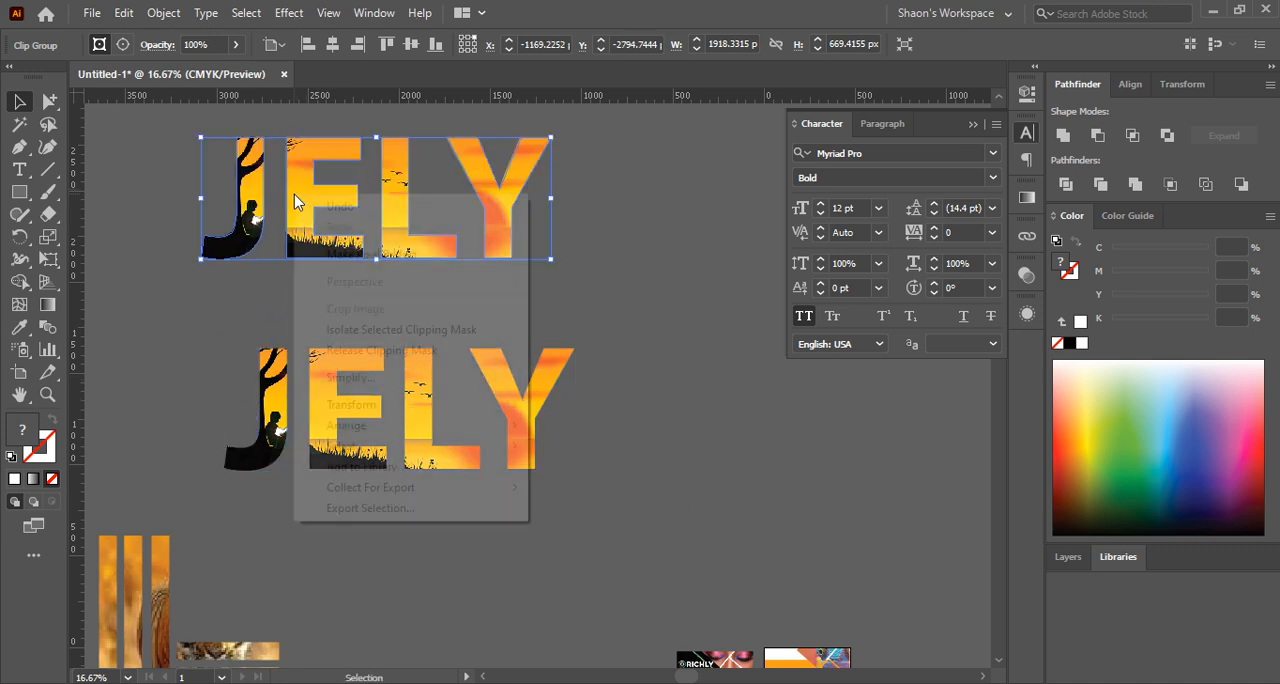
left_click(378, 351)
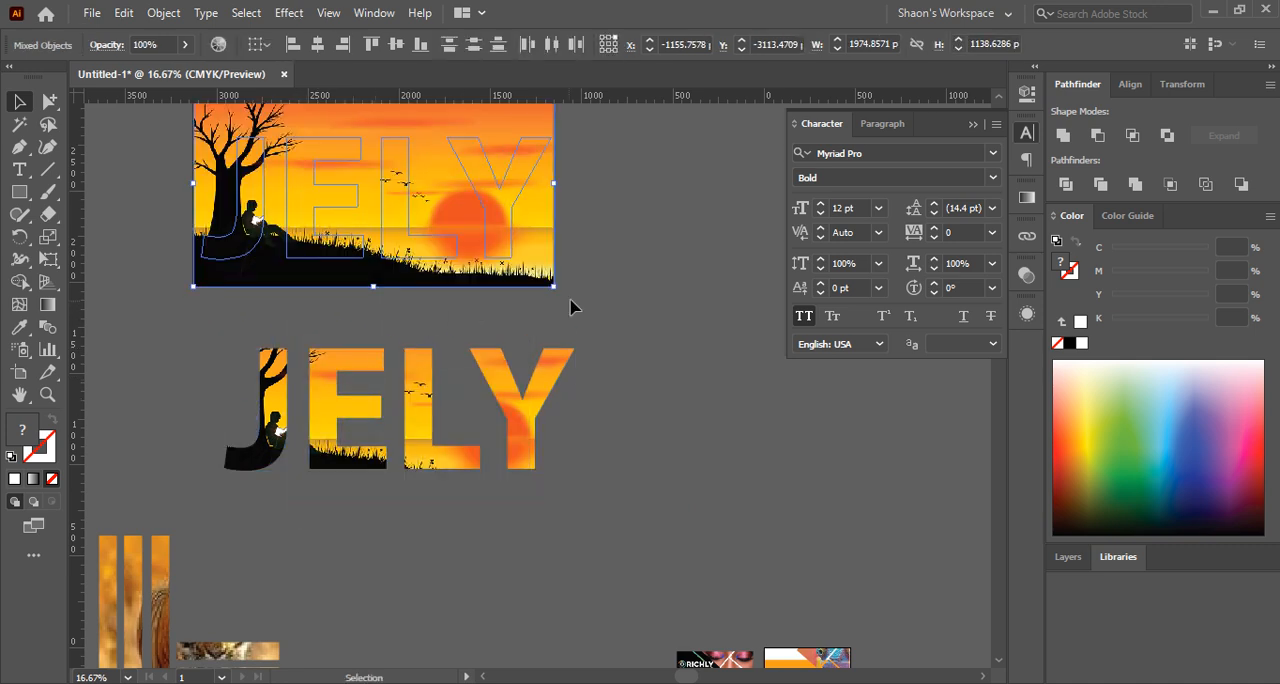
key("ctrl+z")
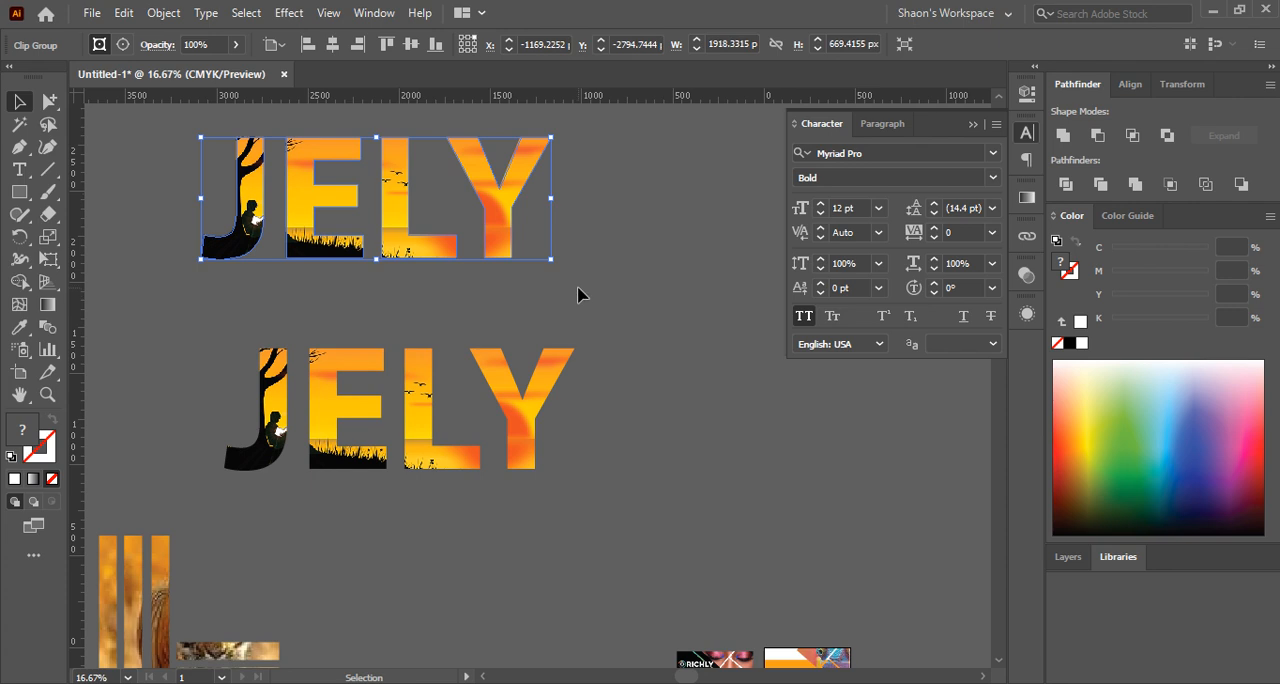
Release the clipping mask on the upper JELY copy
left_click(576, 289)
left_click(484, 249)
right_click(484, 249)
left_click(562, 396)
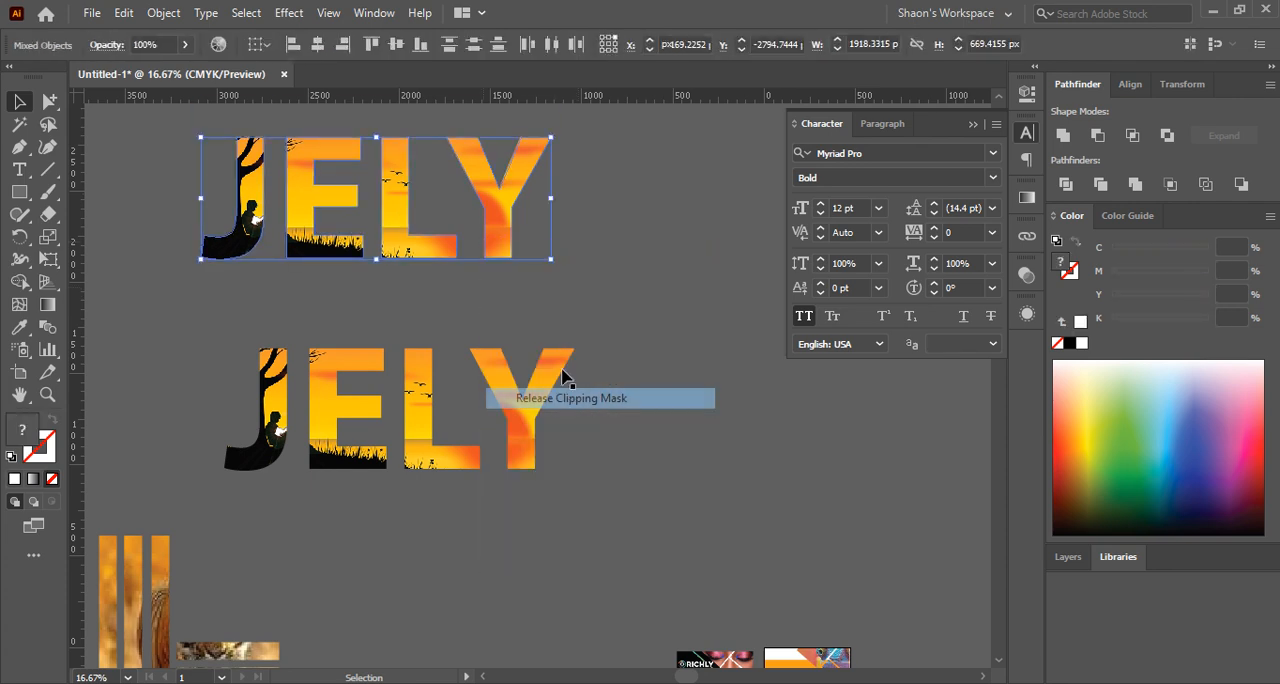
Delete the sunset picture freed from the upper JELY copy, keeping the letter outlines
left_click(586, 281)
left_click(540, 277)
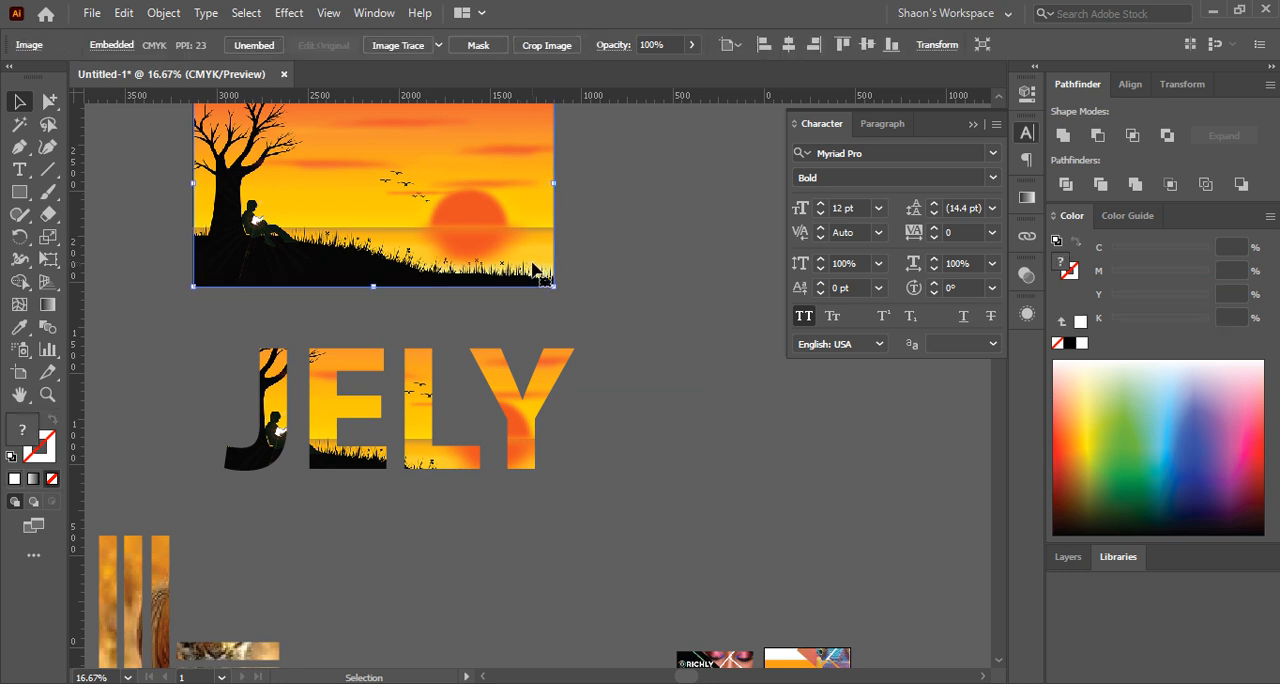
left_click(663, 280)
left_click(537, 274)
key("Delete")
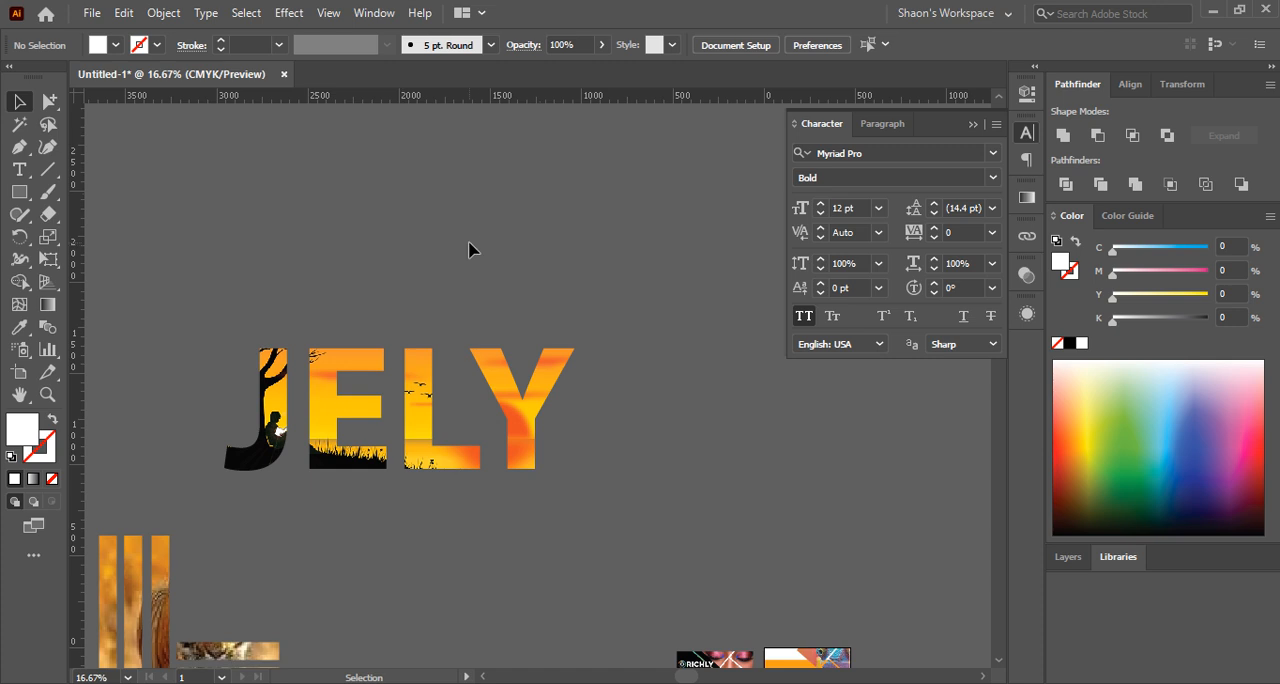
Give the empty JELY outlines a solid white fill and place them slightly further right above the clipped JELY
left_click(201, 213)
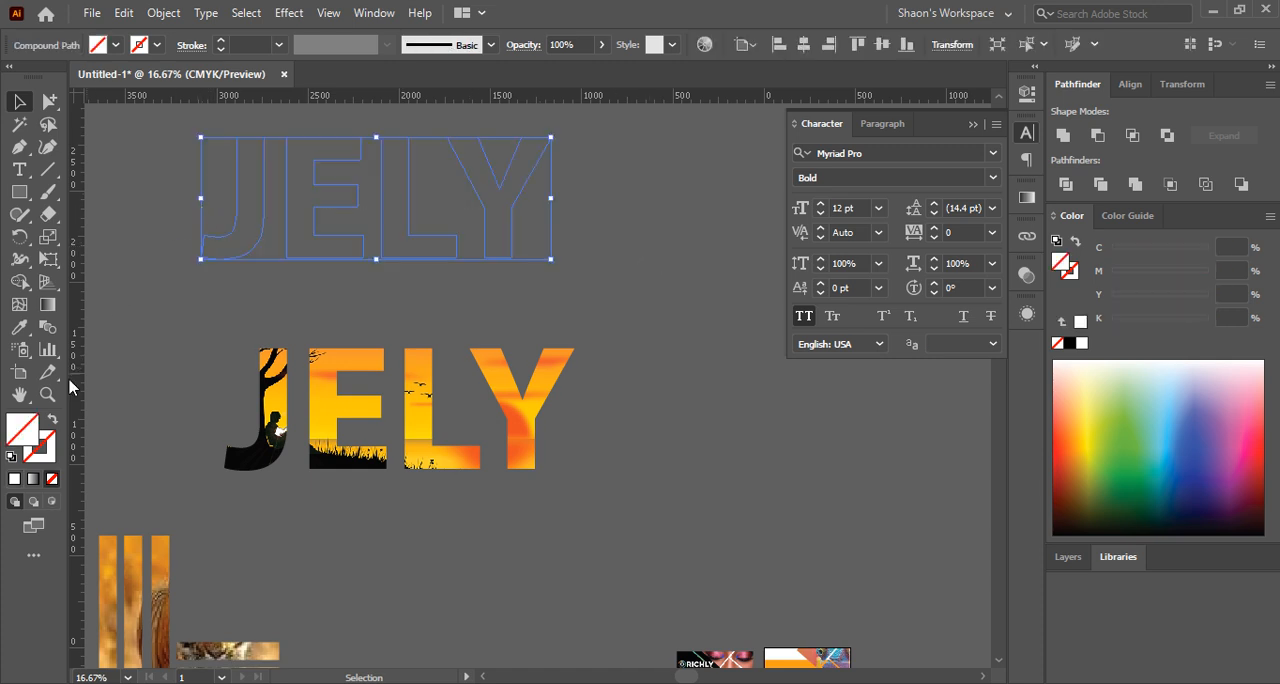
left_click(14, 478)
left_click_drag(293, 199, 340, 214)
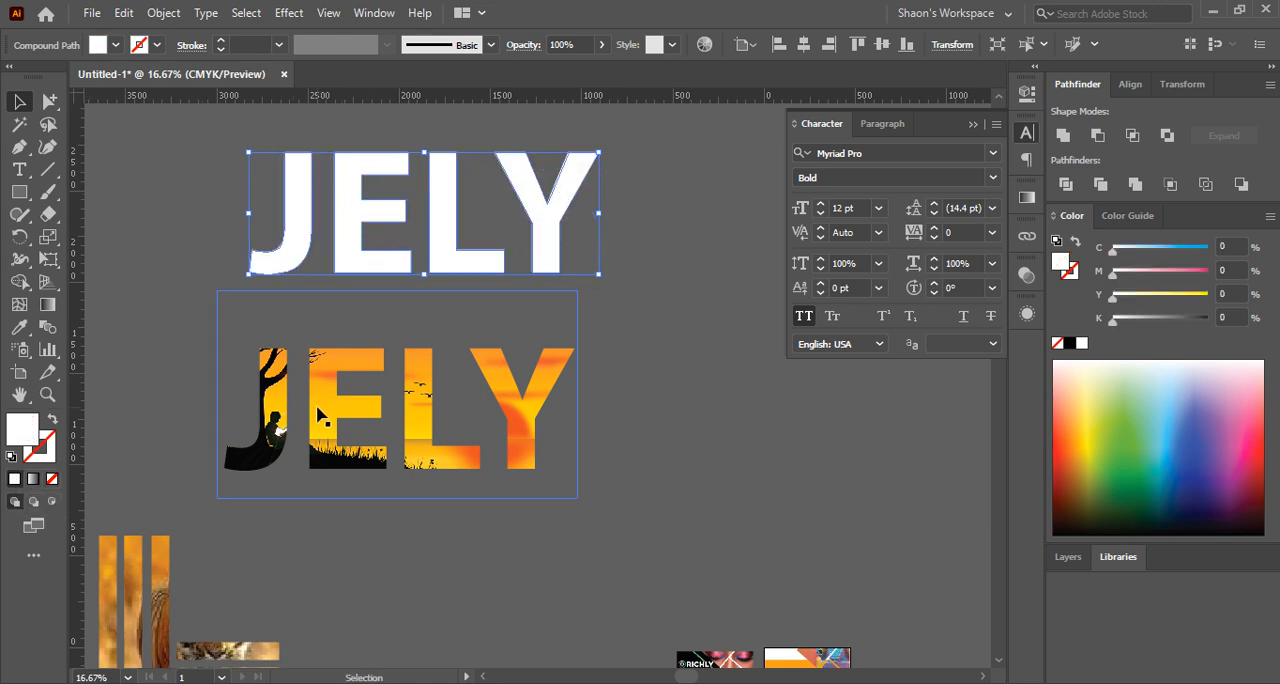
Align the white JELY letters and the clipped JELY artwork on their horizontal and vertical centres
left_click(474, 232)
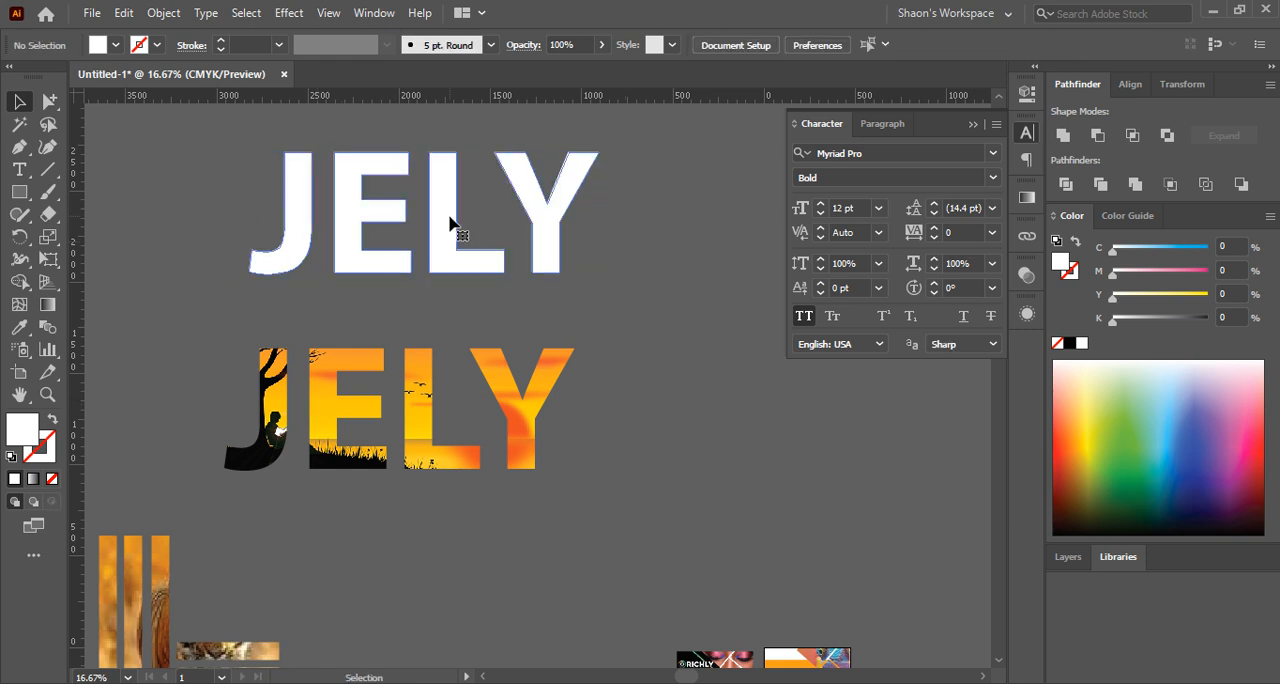
left_click(451, 223)
left_click(321, 404, "shift")
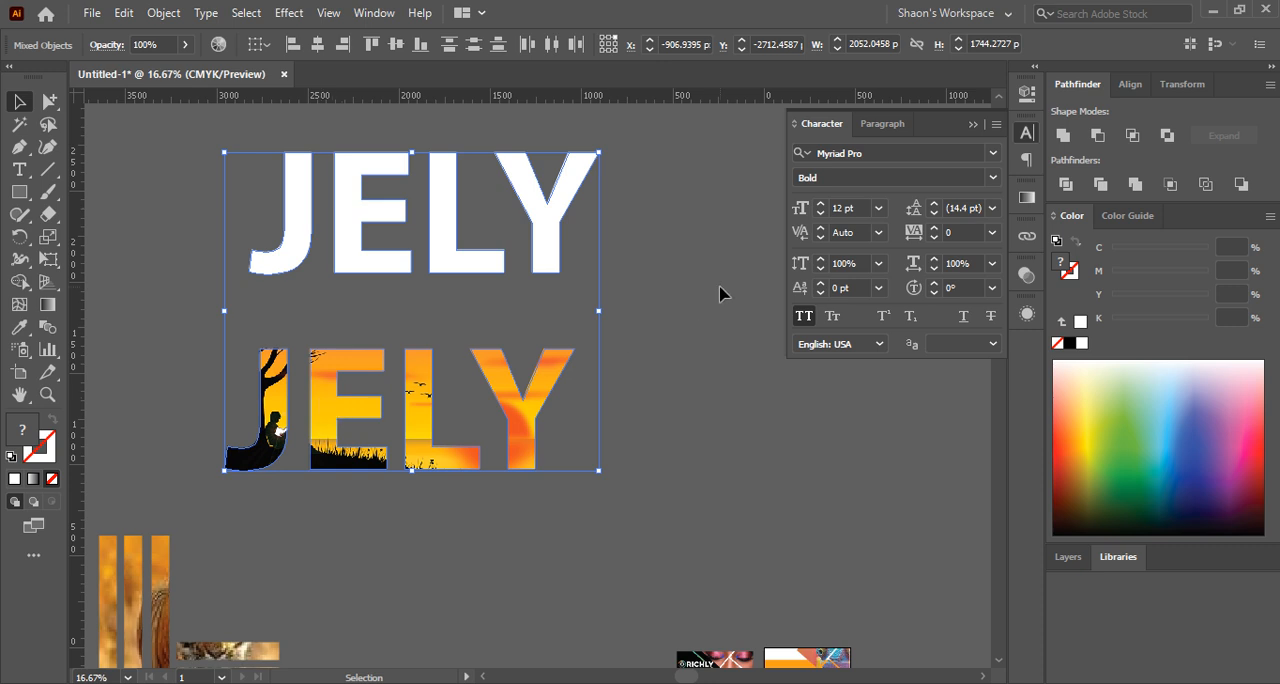
left_click(680, 197)
left_click_drag(680, 197, 405, 458)
left_click(1126, 88)
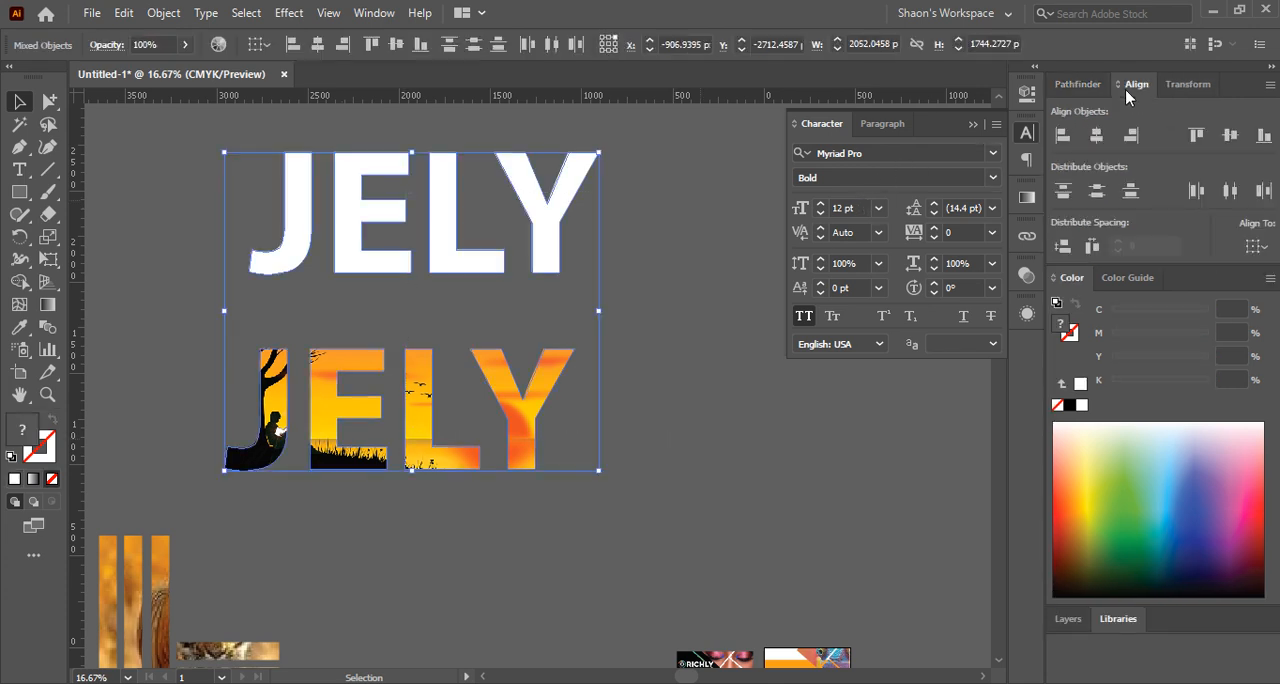
left_click(1099, 136)
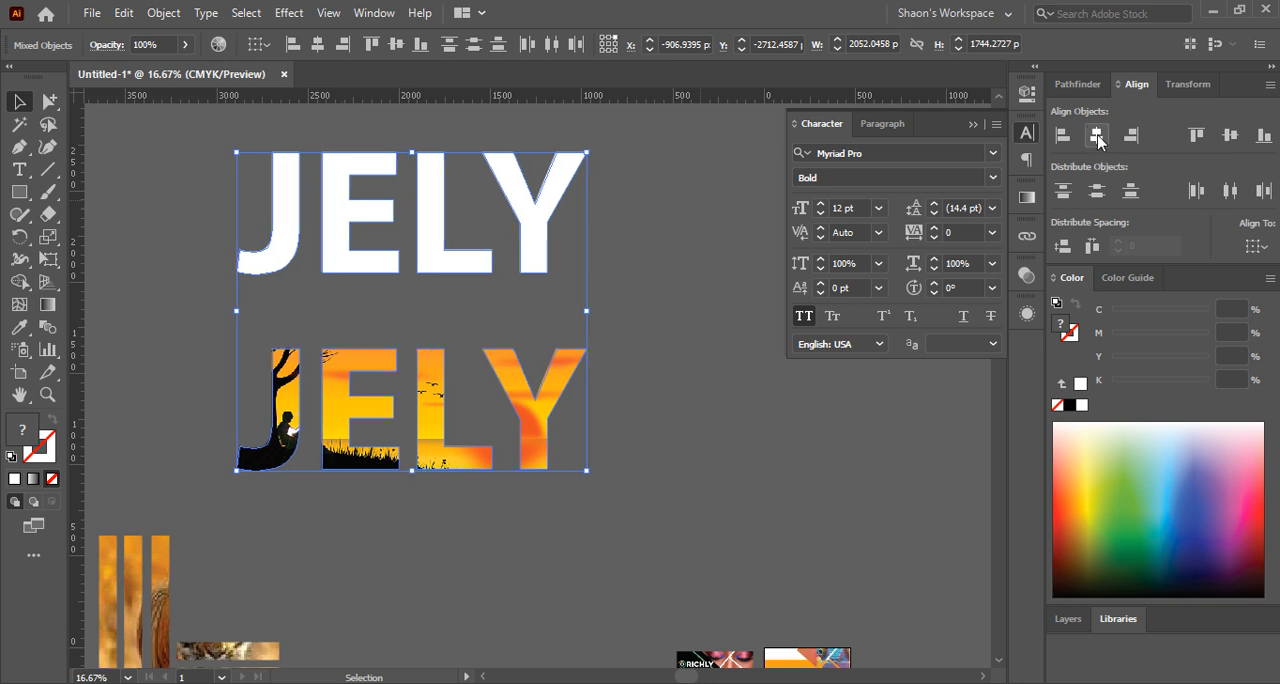
left_click(1230, 135)
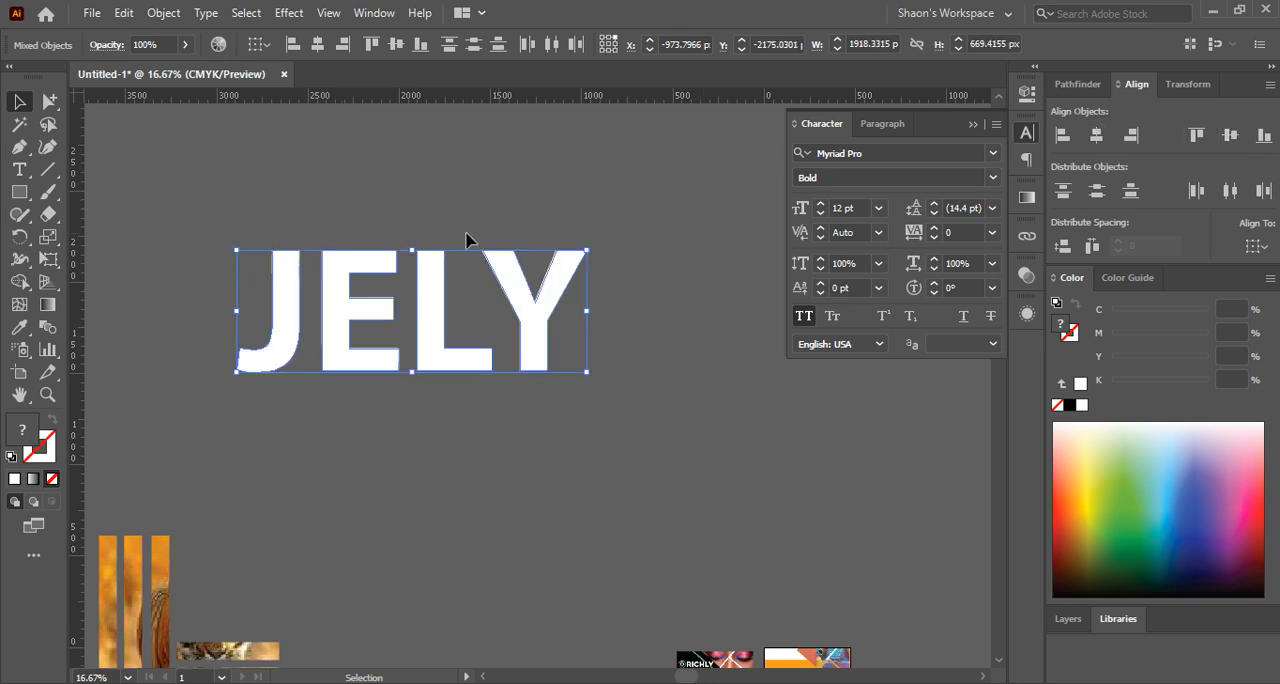
Send the white JELY compound path behind the clipped sunset letters
scroll(283, 293, "up", 1)
left_click(329, 175)
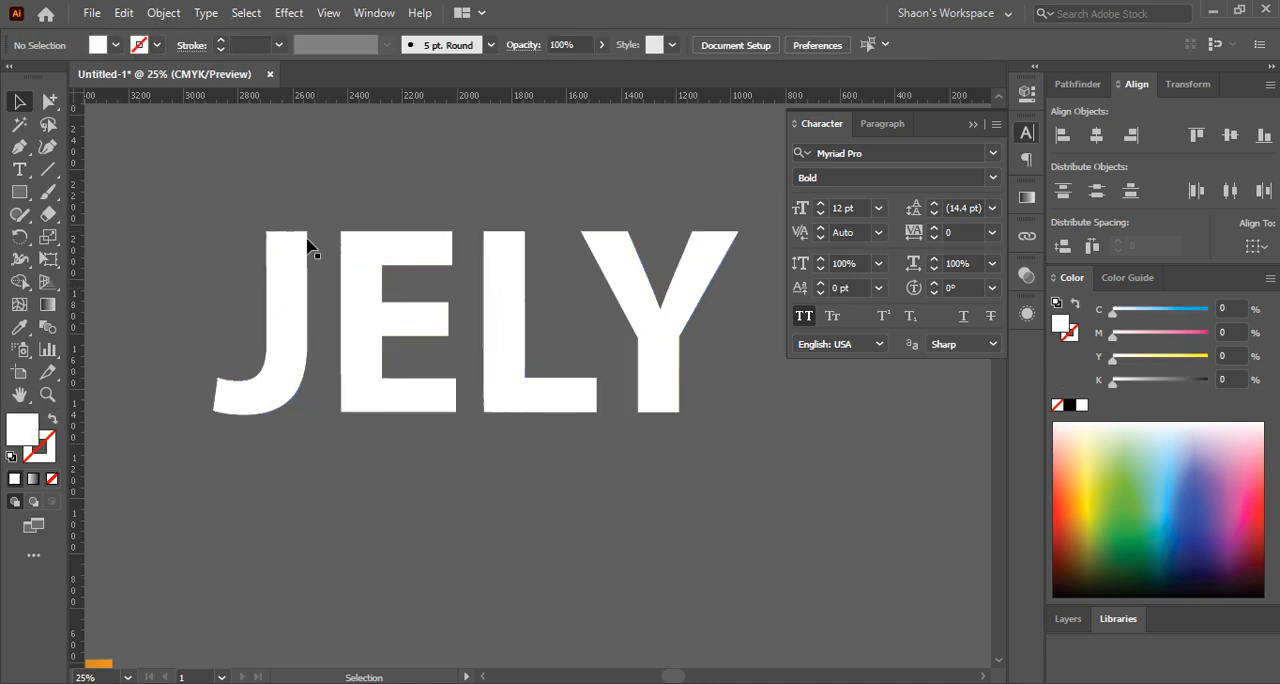
scroll(306, 248, "up", 2)
left_click(294, 248)
scroll(270, 288, "down", 1)
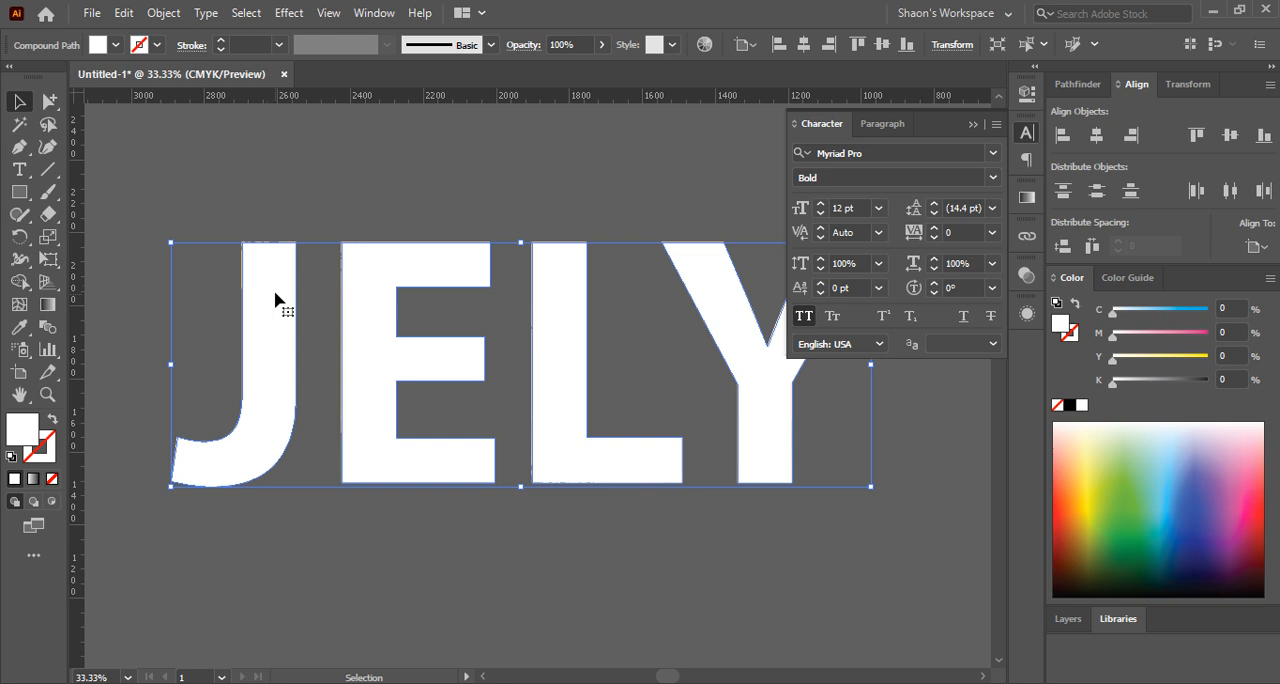
key("ctrl+alt")
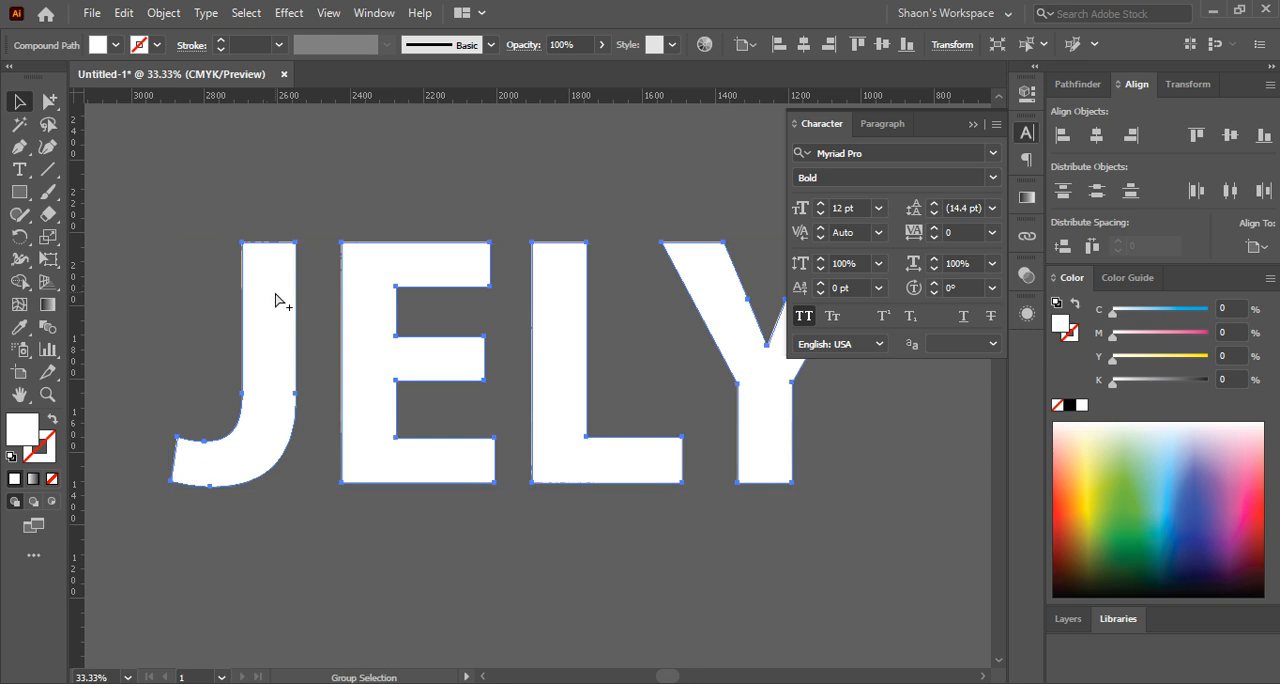
key("ctrl+7")
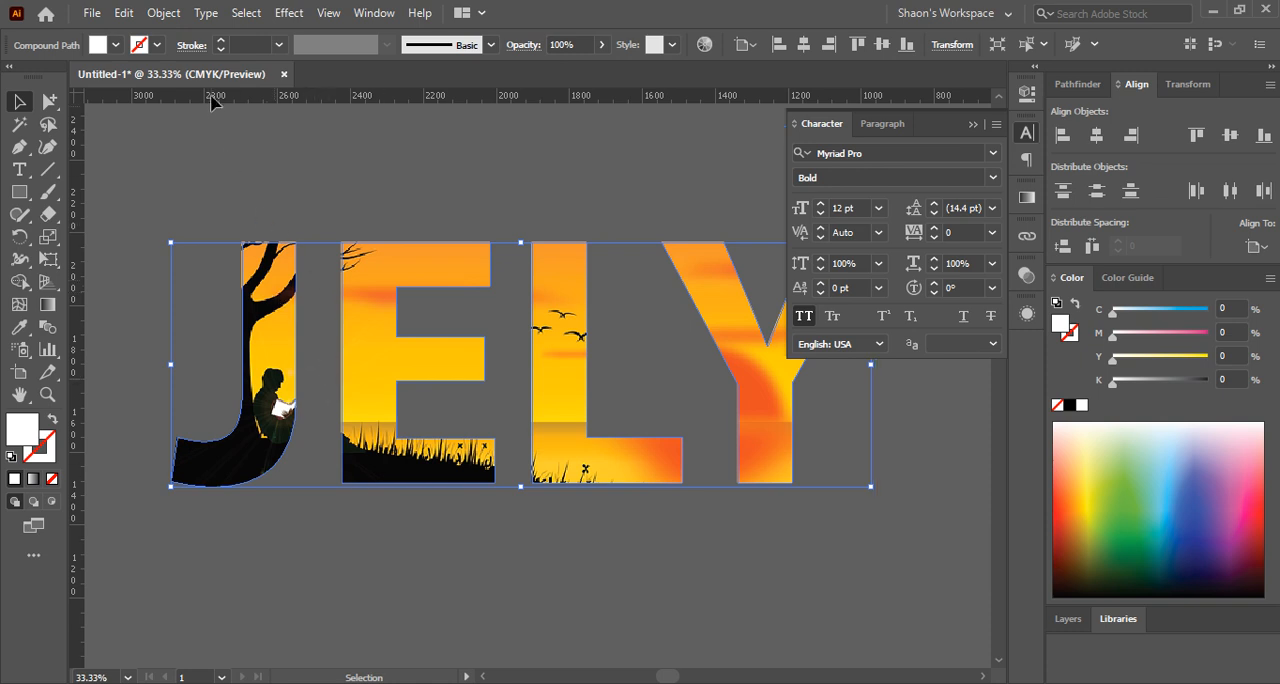
Add a black stroke to the rear JELY compound path and raise its weight to 13 pt
left_click(221, 41)
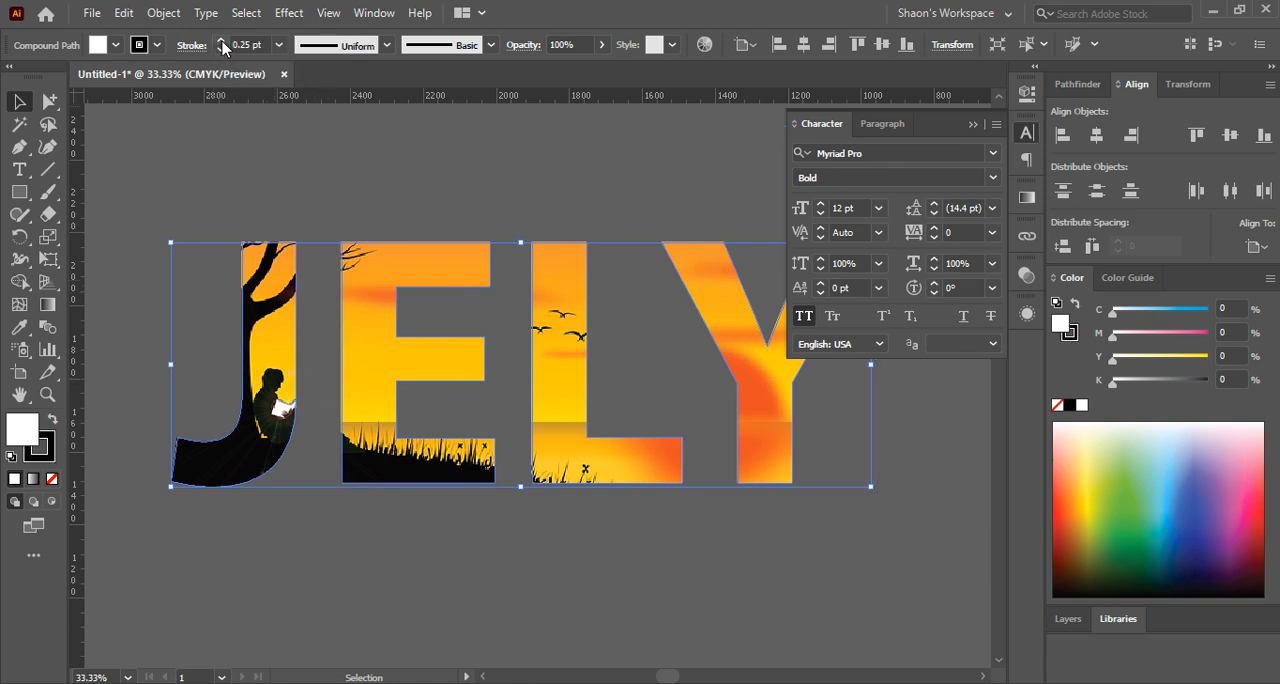
left_click(221, 41)
left_click(221, 41)
left_click(221, 41)
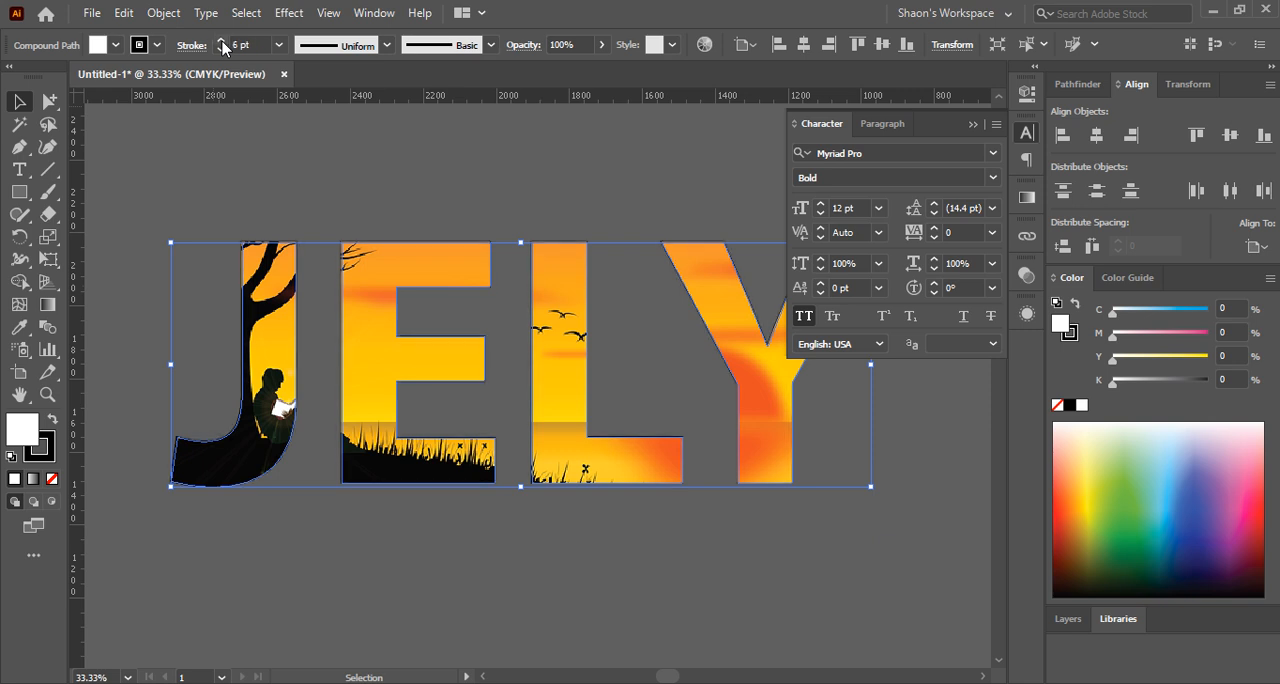
left_click(221, 41)
left_click(221, 41)
left_click(221, 41)
left_click(221, 41)
left_click(221, 41)
left_click(221, 41)
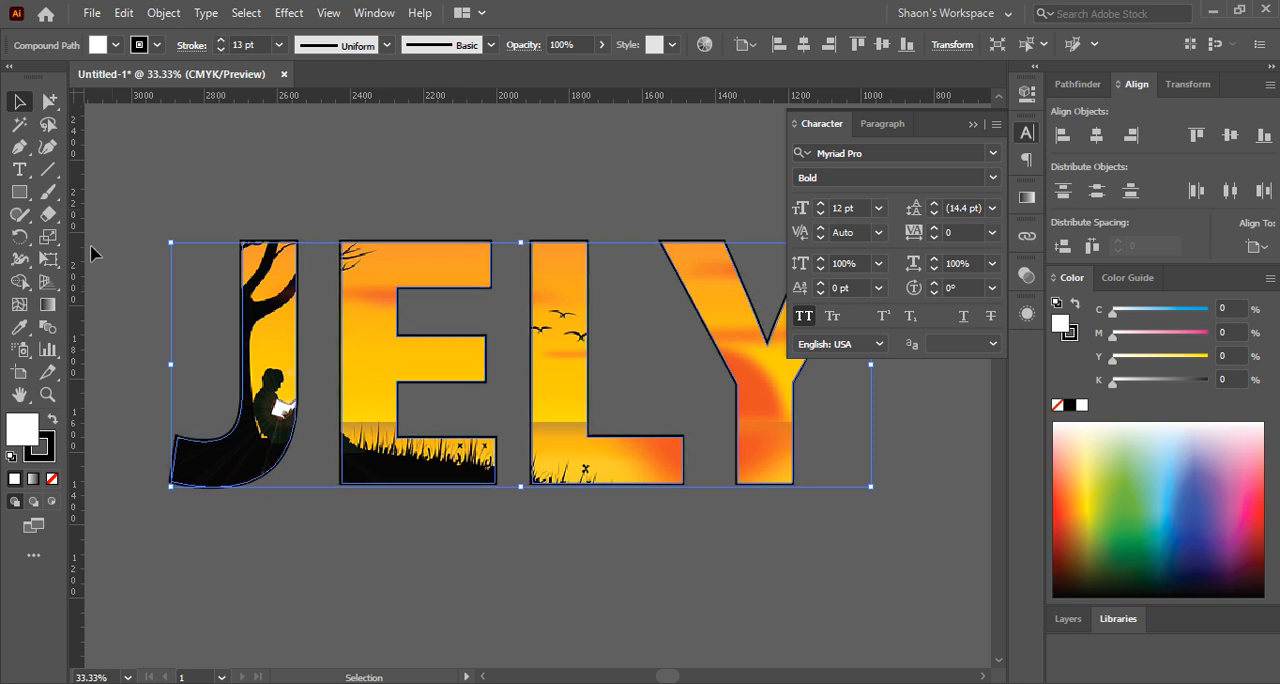
Swap the rear letters' fill and stroke to get a white outline, and set the stroke weight to 24 pt
left_click(52, 420)
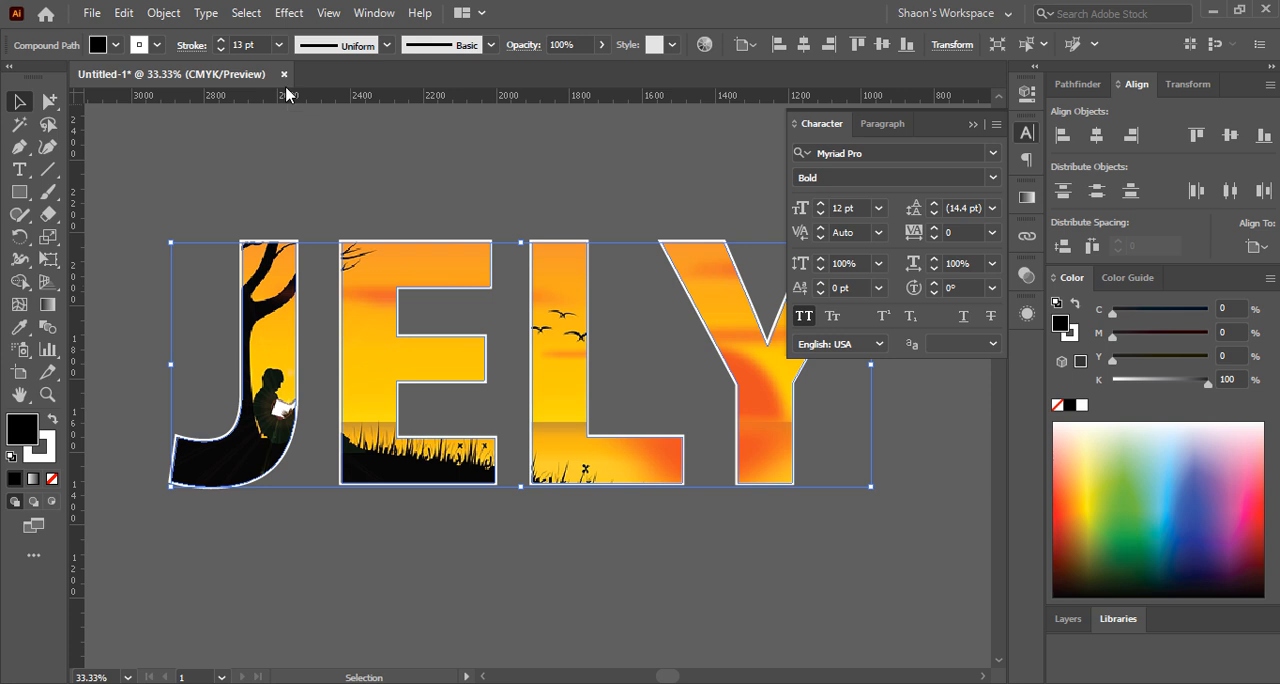
left_click(221, 41)
left_click(221, 41)
left_click(221, 41)
left_click(221, 41)
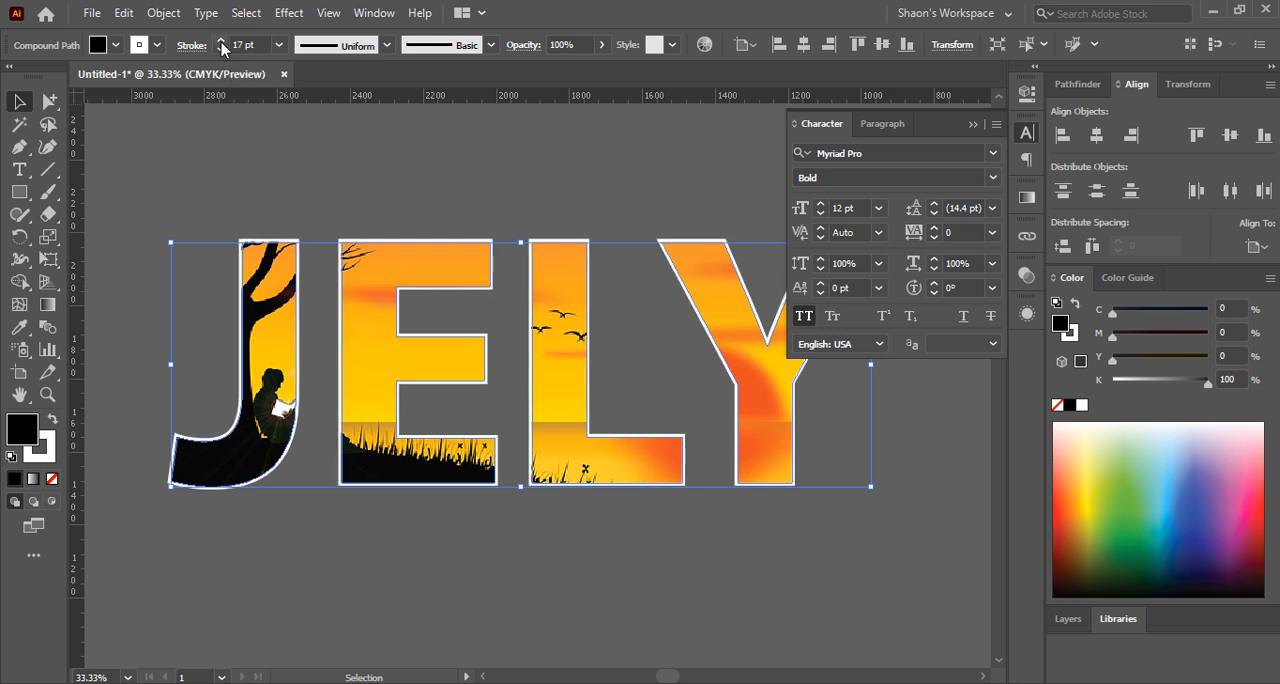
left_click(221, 41)
left_click(221, 41)
left_click(221, 41)
left_click(221, 41)
left_click(221, 41)
left_click(221, 41)
left_click(221, 41)
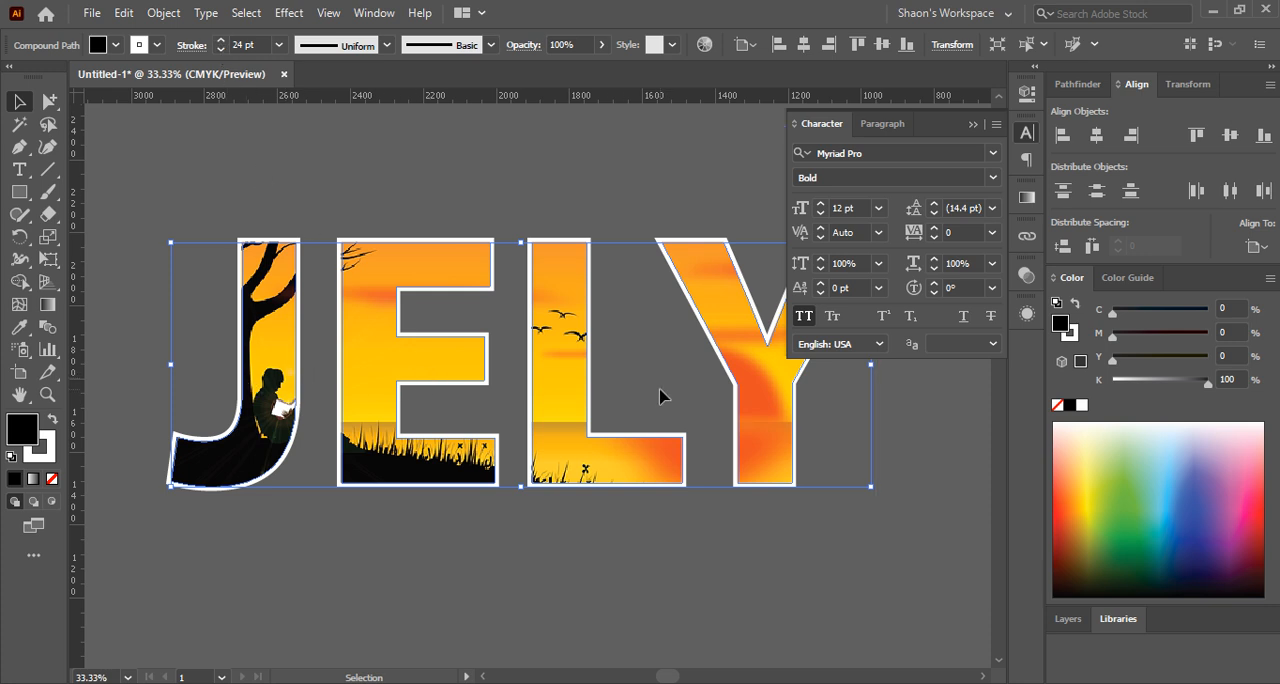
Try moving the clipped sunset letters up and right off the outlined letters, and undo the move
left_click(657, 332)
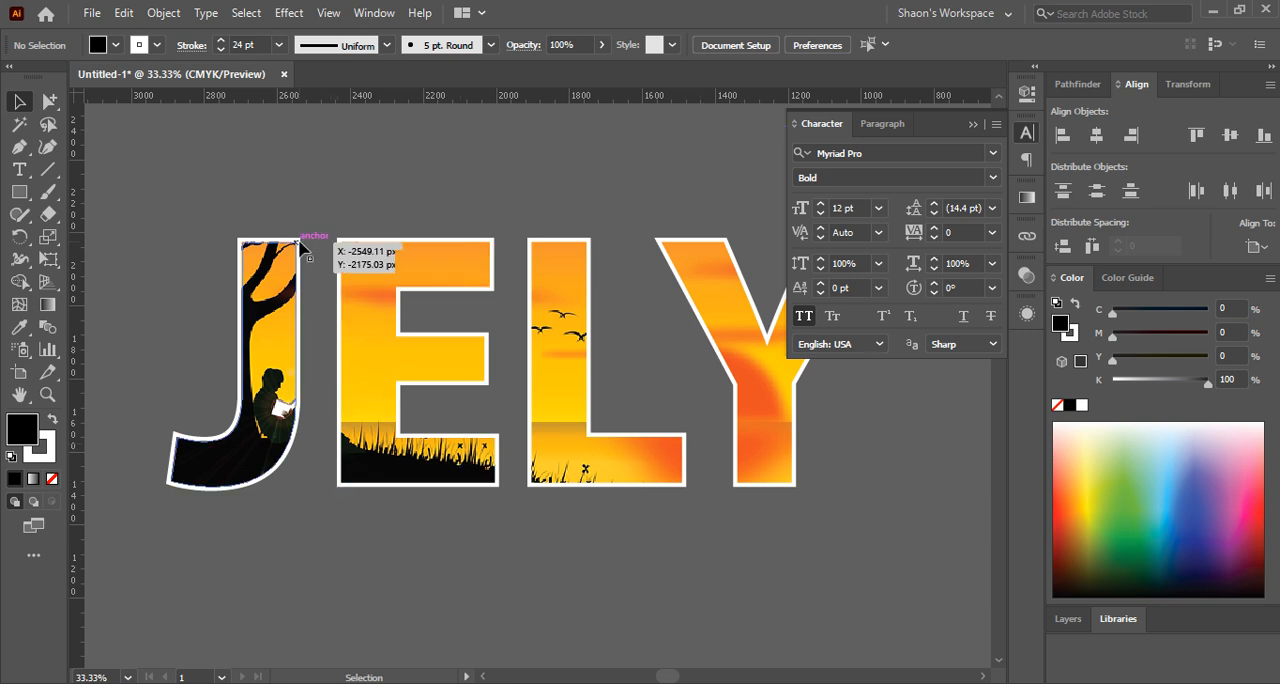
left_click_drag(303, 244, 340, 217)
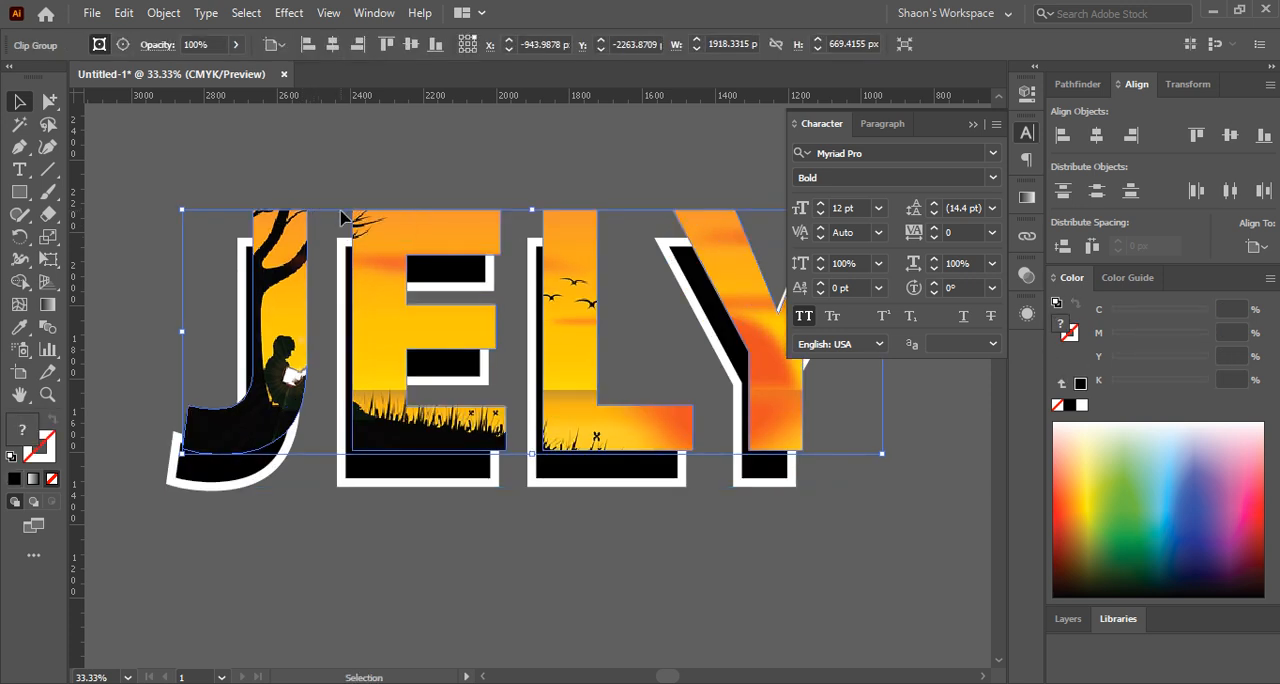
key("ctrl+z")
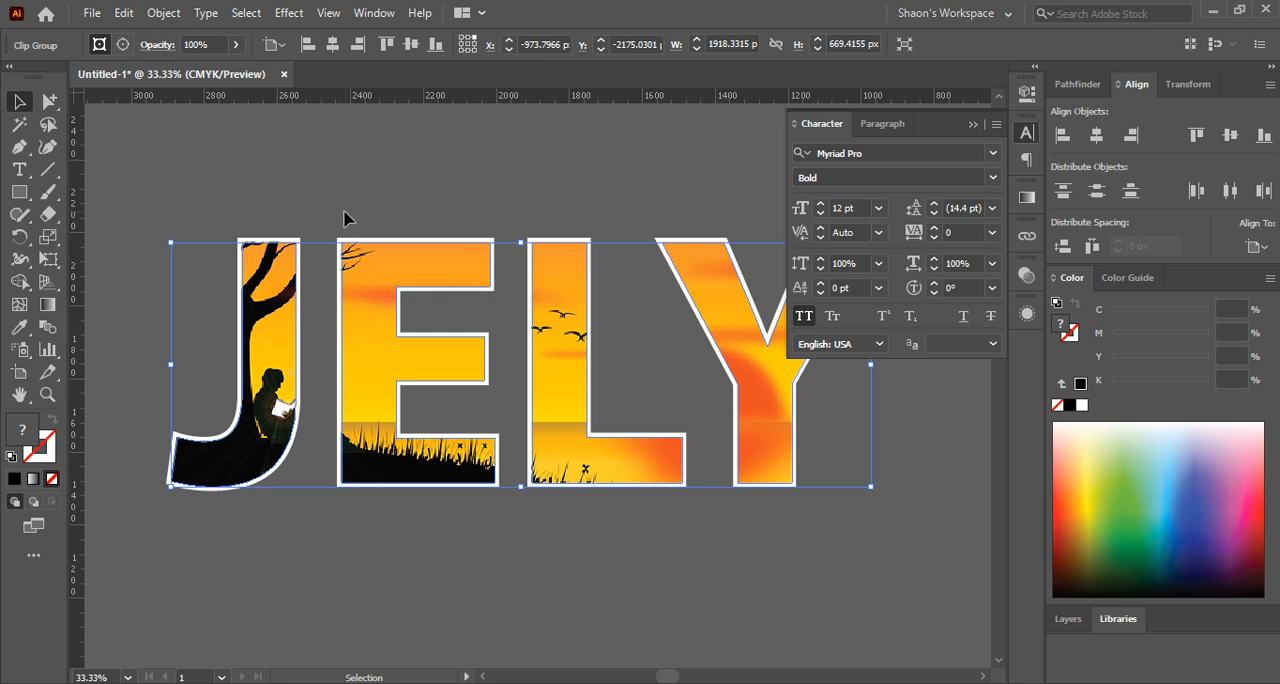
Select the outlined JELY compound path behind the clipped letters, try moving it upward, and undo the moves
left_click(343, 218)
left_click(377, 313)
key("ctrl")
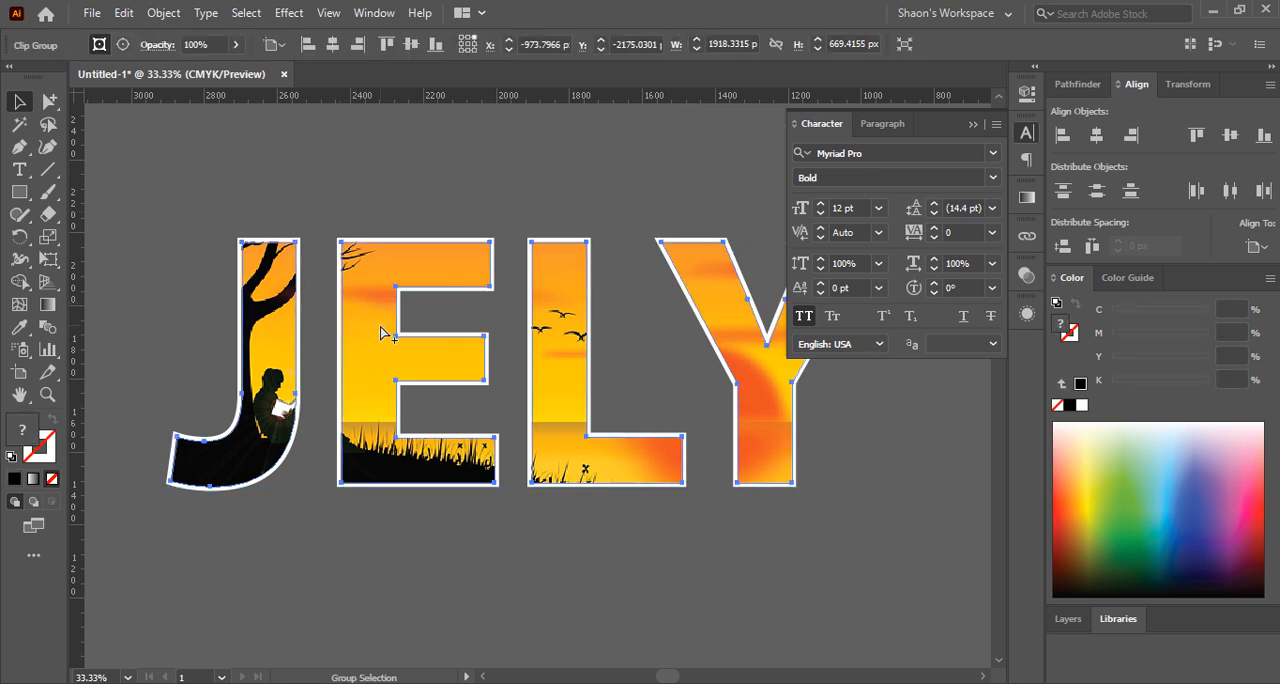
key("ctrl+shift+a")
left_click(383, 335)
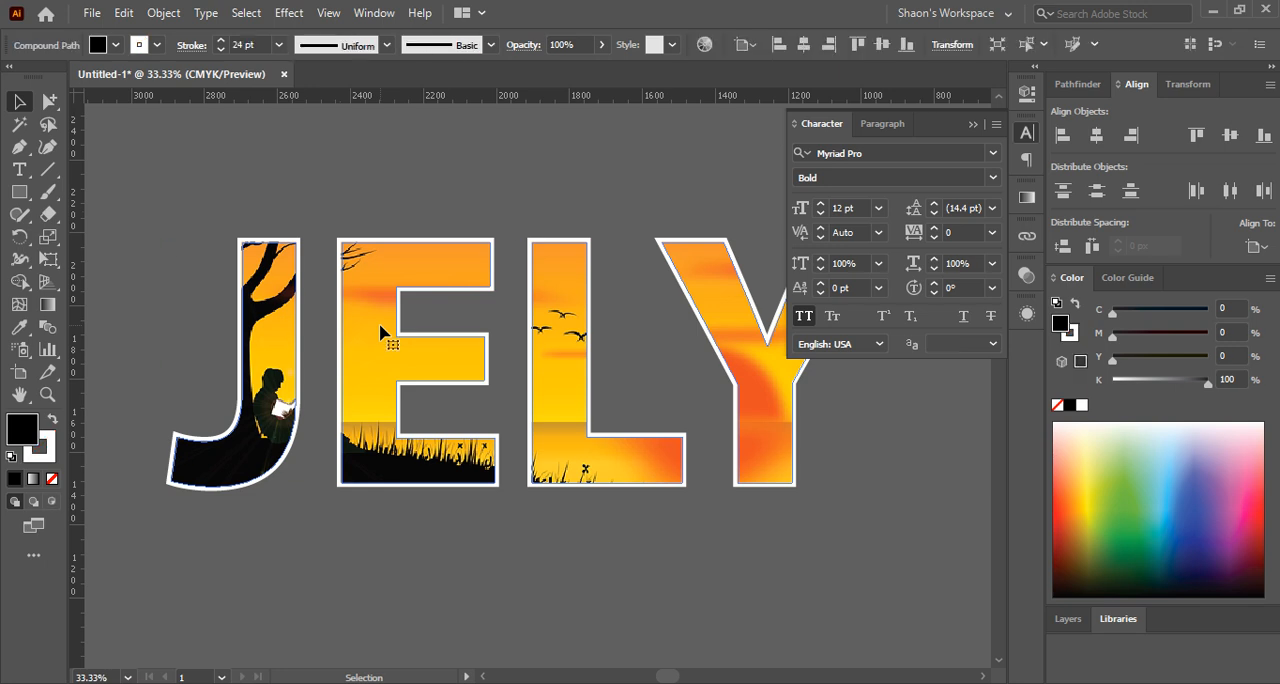
left_click_drag(383, 335, 388, 237)
key("ctrl+z")
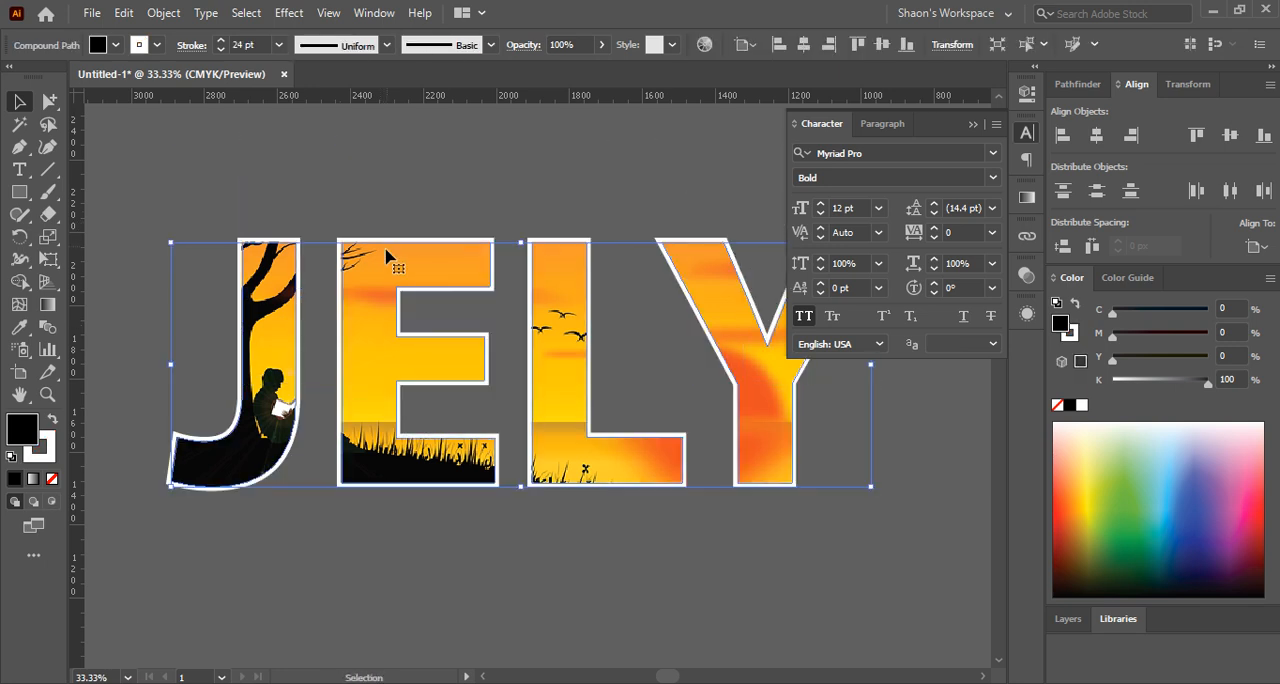
left_click_drag(380, 318, 391, 239)
key("ctrl+z")
Remove the white stroke from the rear JELY compound path
left_click(46, 452)
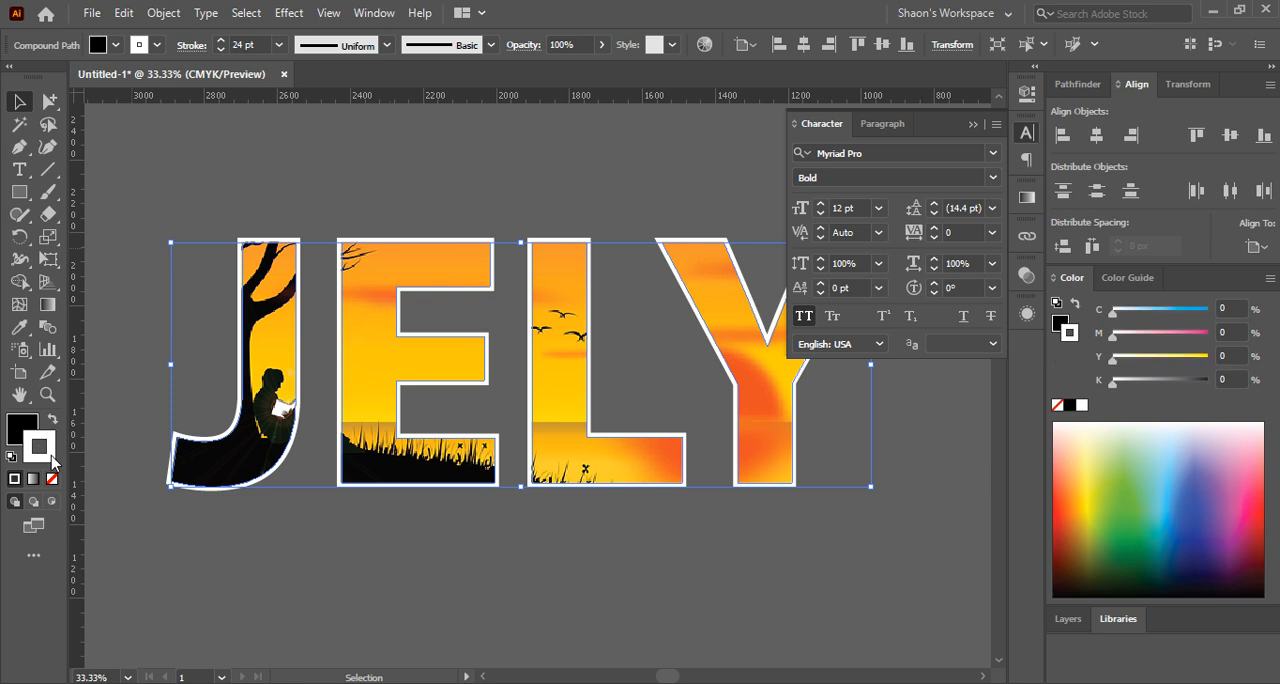
left_click(52, 479)
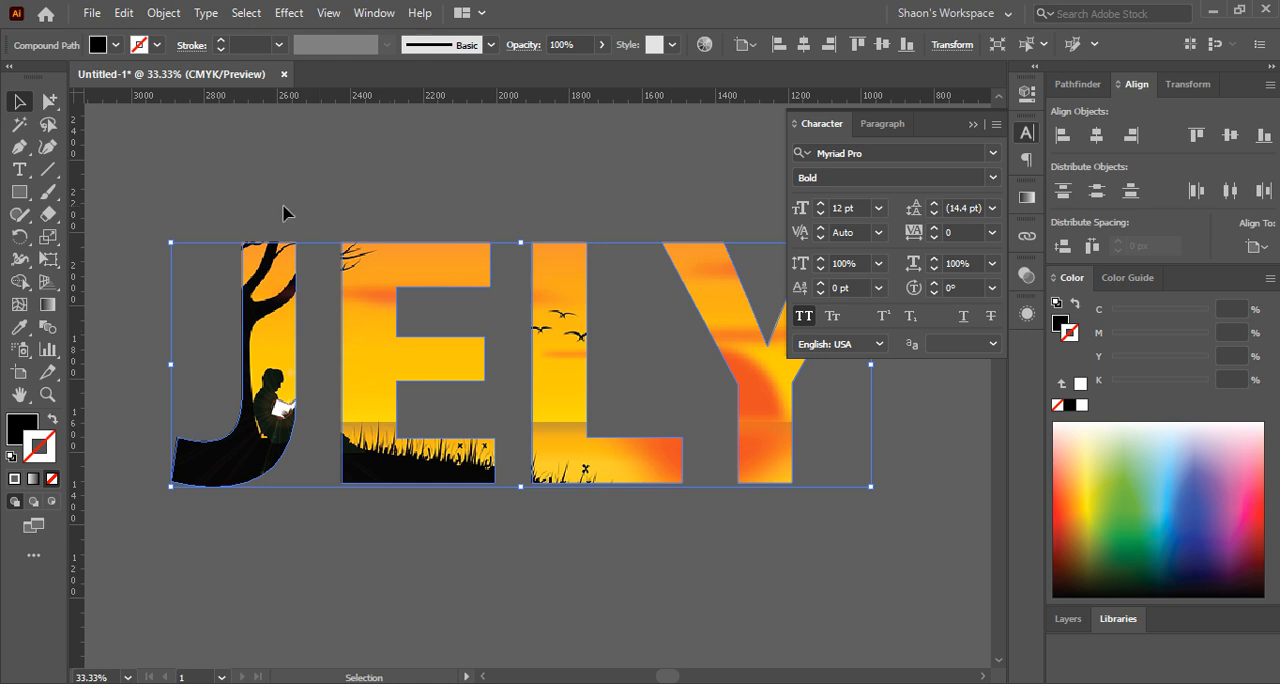
Offset the rear JELY compound path by 30 px with round joins to form a black border around the letters
left_click(165, 13)
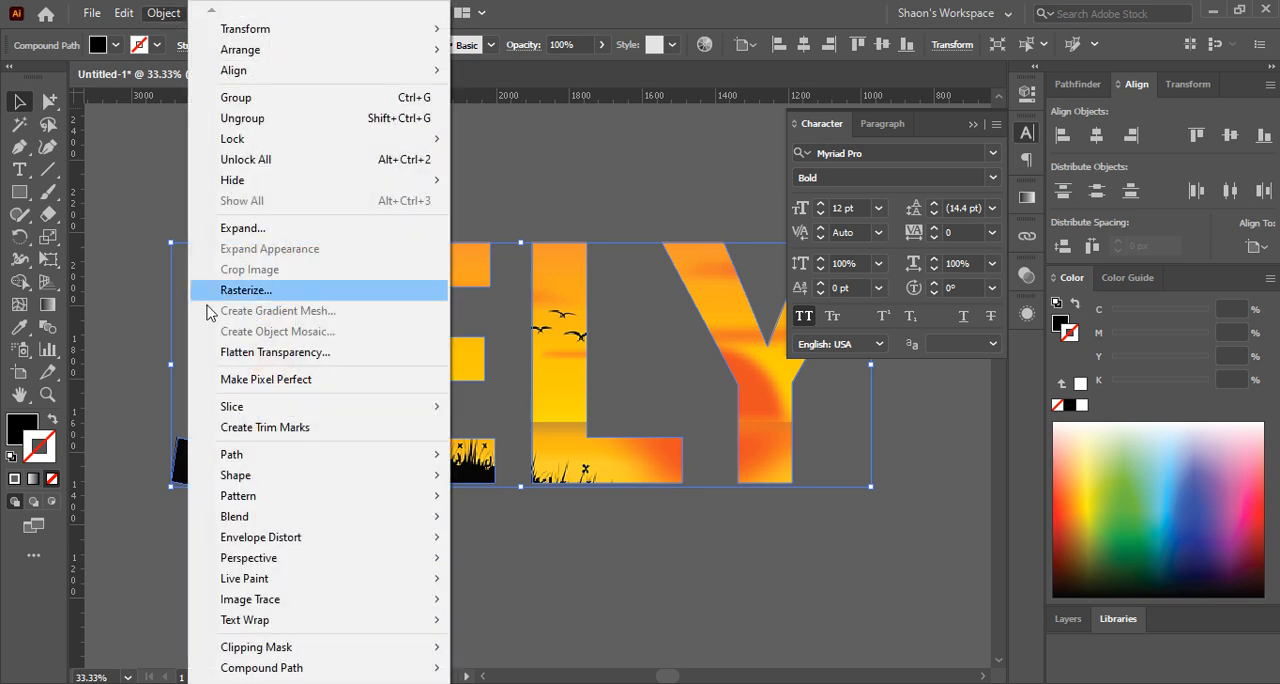
mouse_move(250, 455)
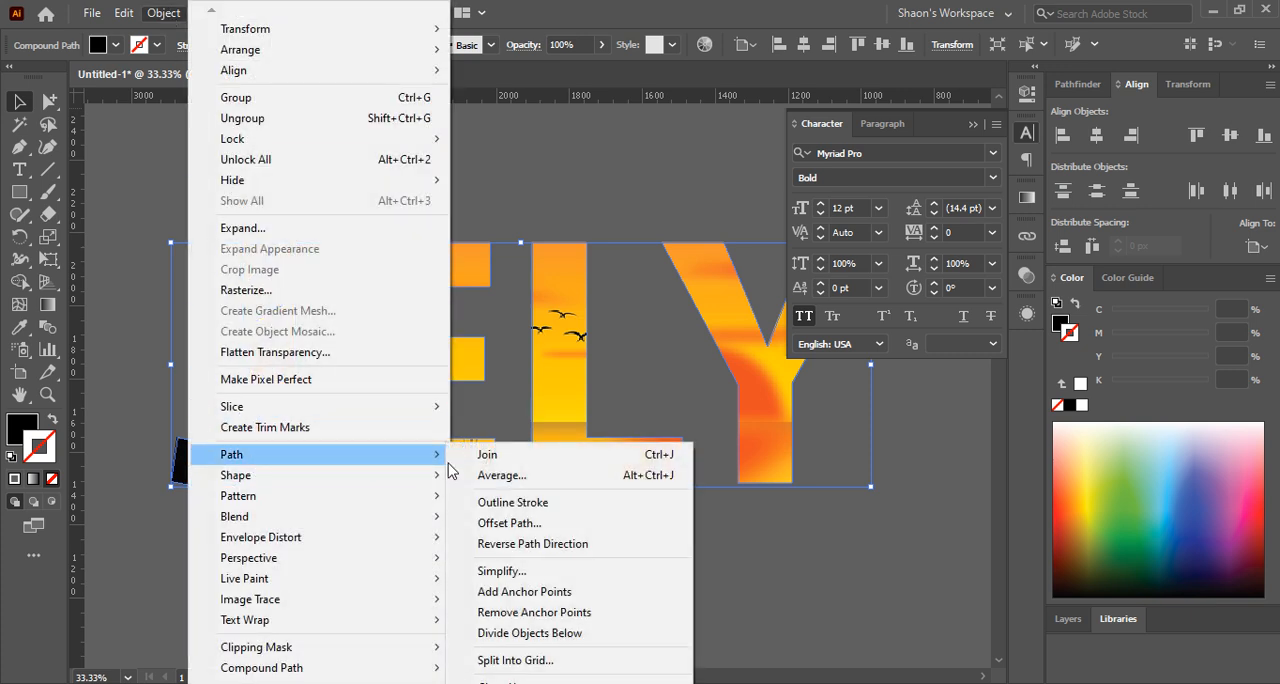
left_click(536, 524)
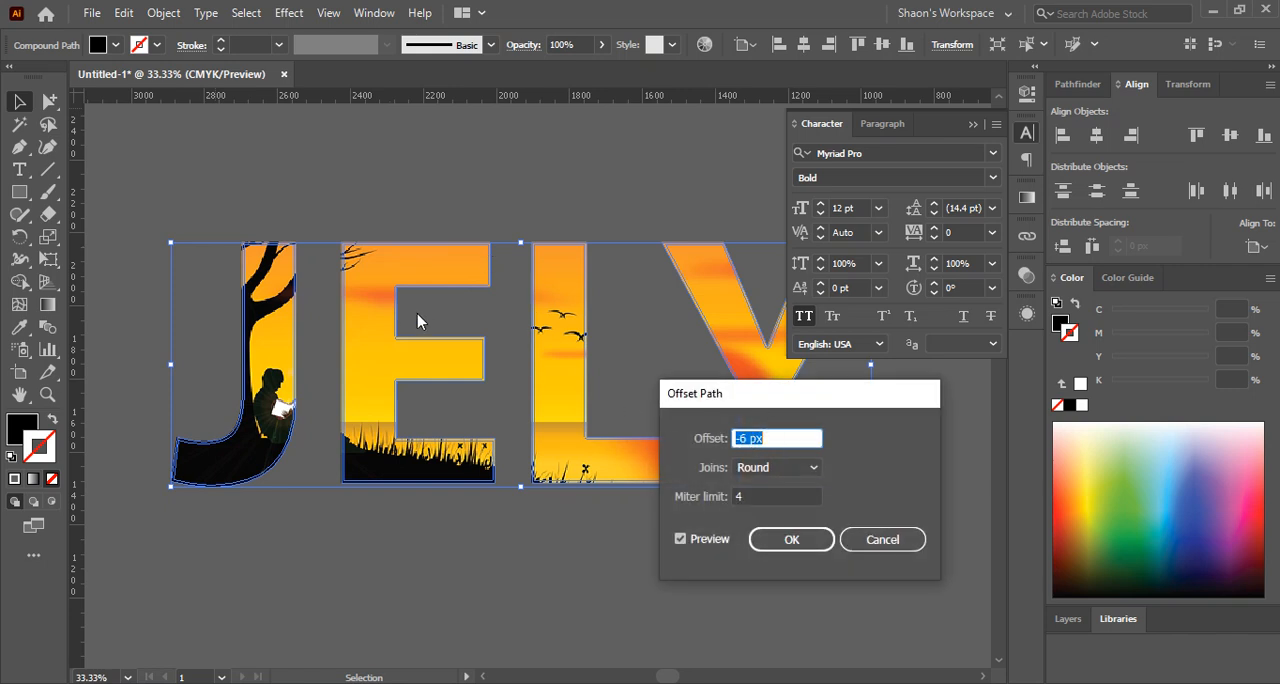
key("Up")
key("Up")
key("Up")
key("Up")
key("Up")
key("Up")
key("Up")
key("Up")
key("Up")
key("Up")
key("Up")
key("Up")
key("Up")
key("Up")
key("Up")
key("Up")
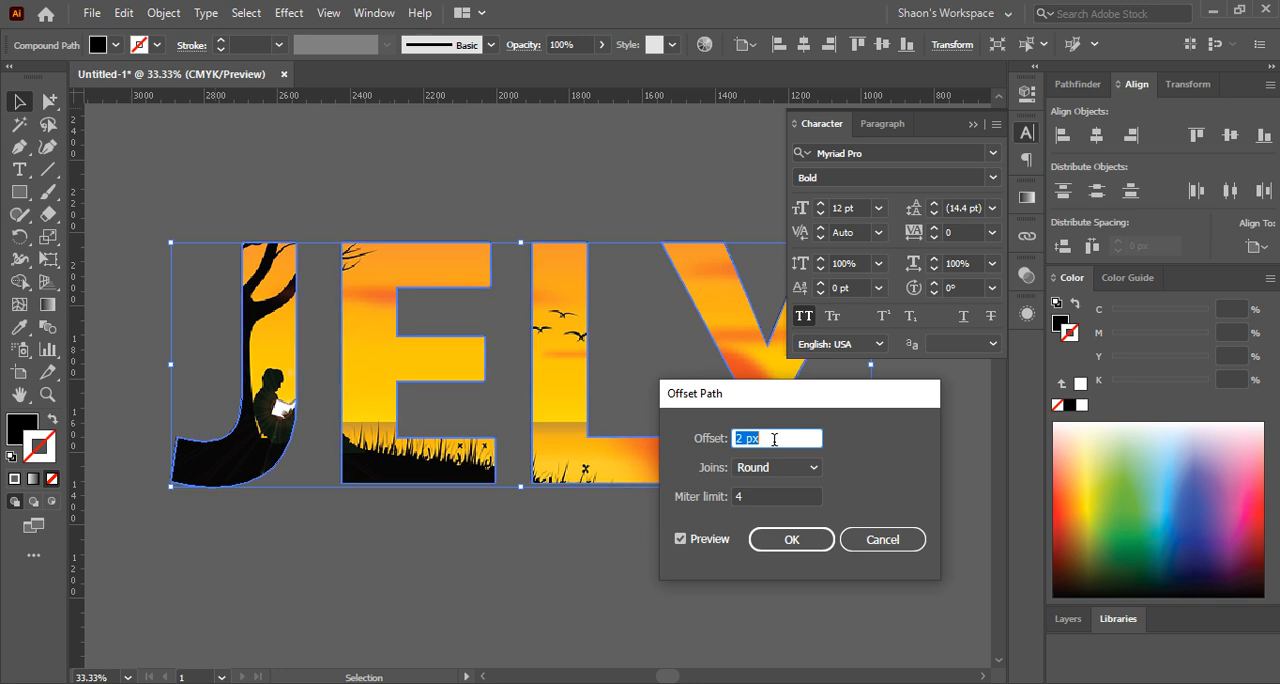
key("Up")
key("Up")
key("Up")
key("Up")
key("Up")
key("Up")
key("Up")
key("Up")
key("Up")
key("Up")
key("Up")
key("Up")
key("Up")
key("Up")
key("Up")
key("Up")
key("Up")
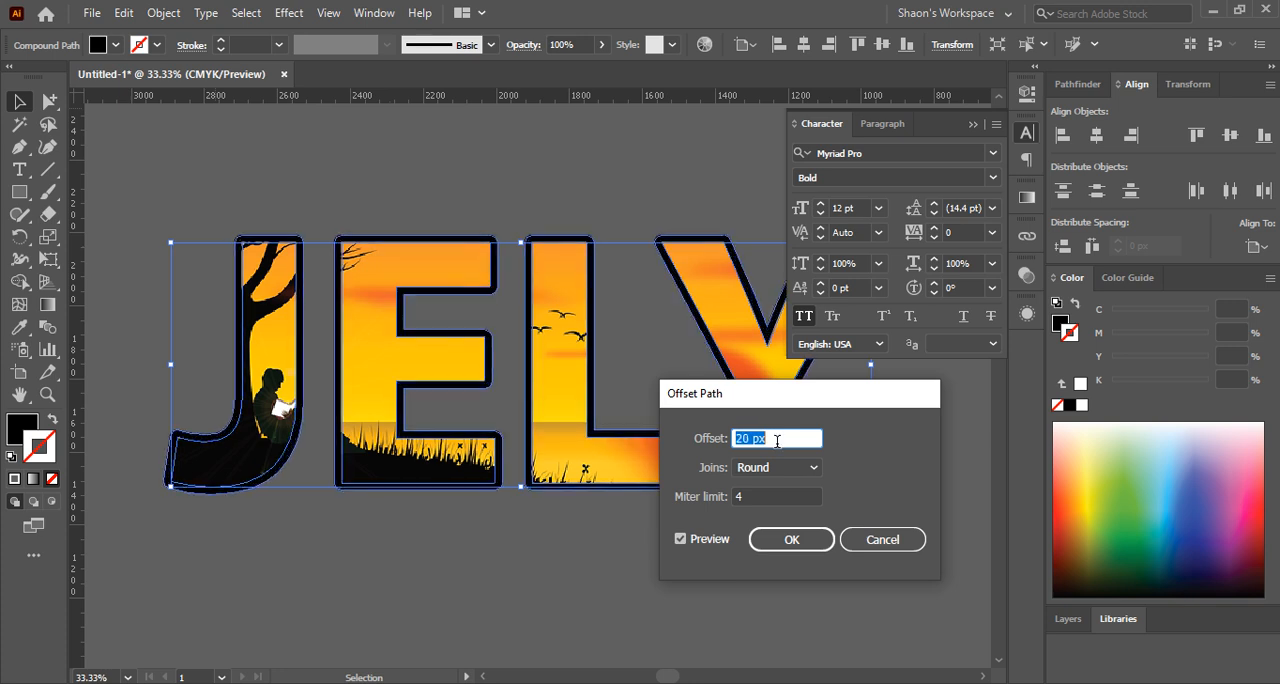
key("Up")
key("Up")
key("Up")
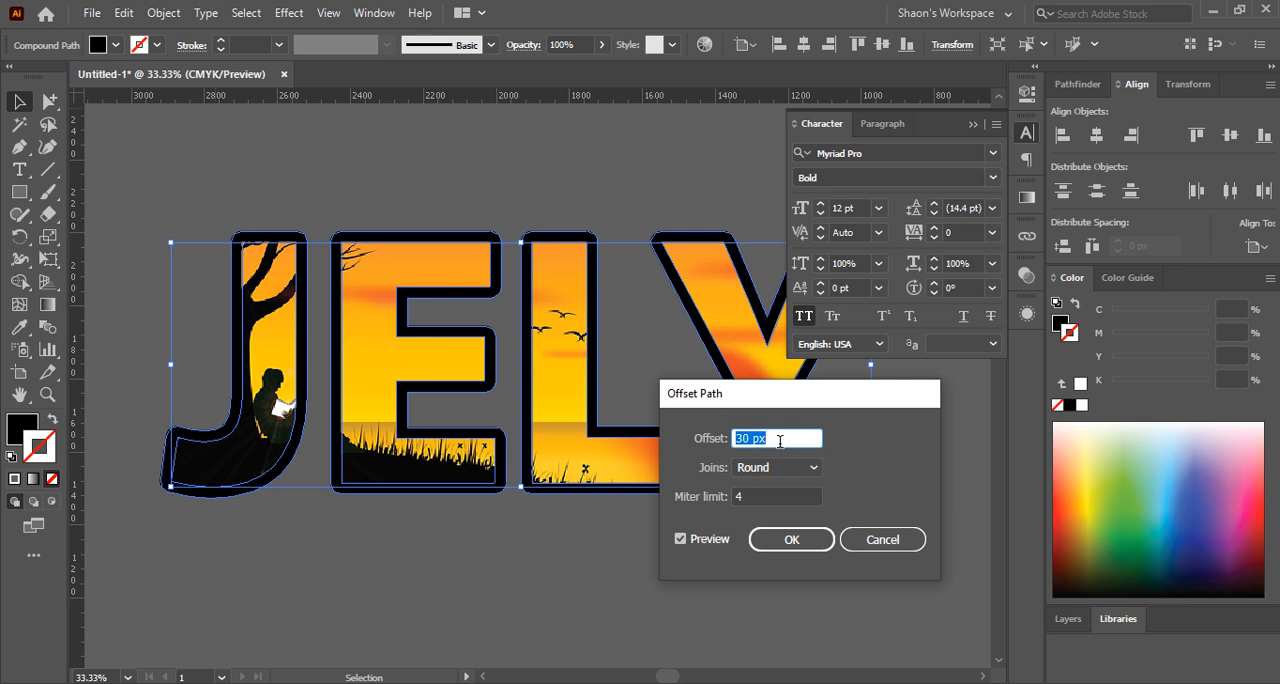
left_click(790, 541)
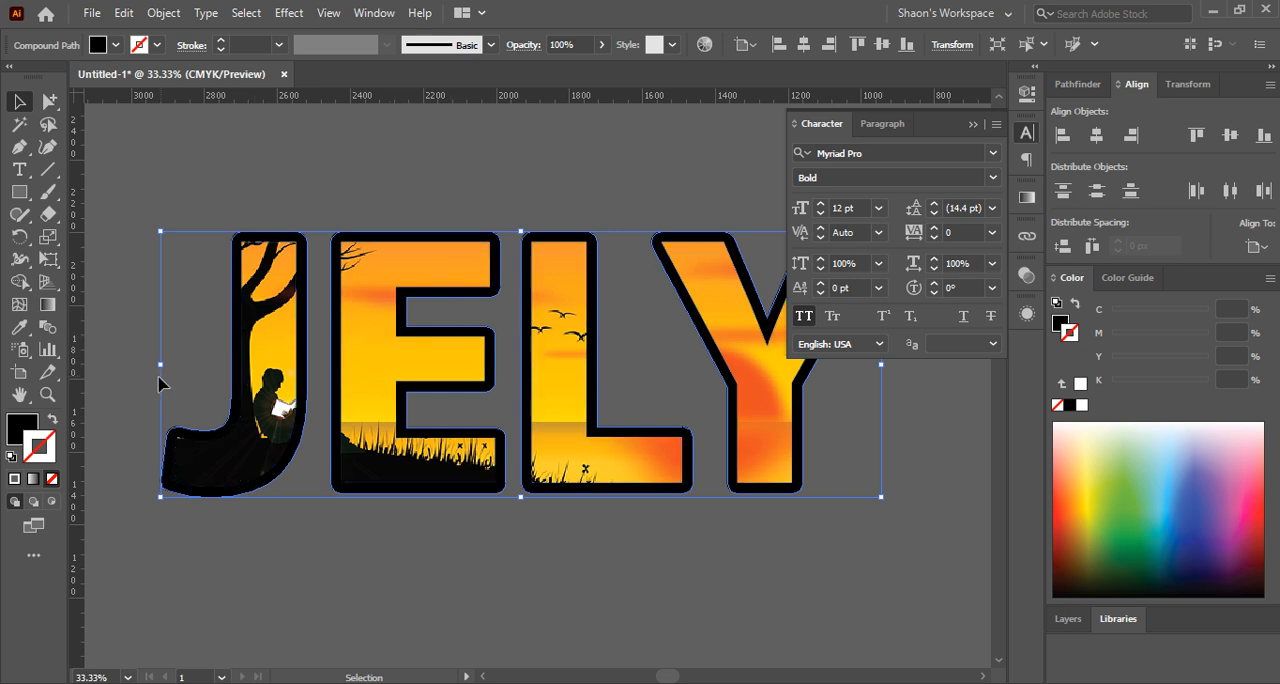
Fill the offset JELY border with dark purple, C 85.1, M 100, Y 15.69, K 11.76
left_click(22, 432)
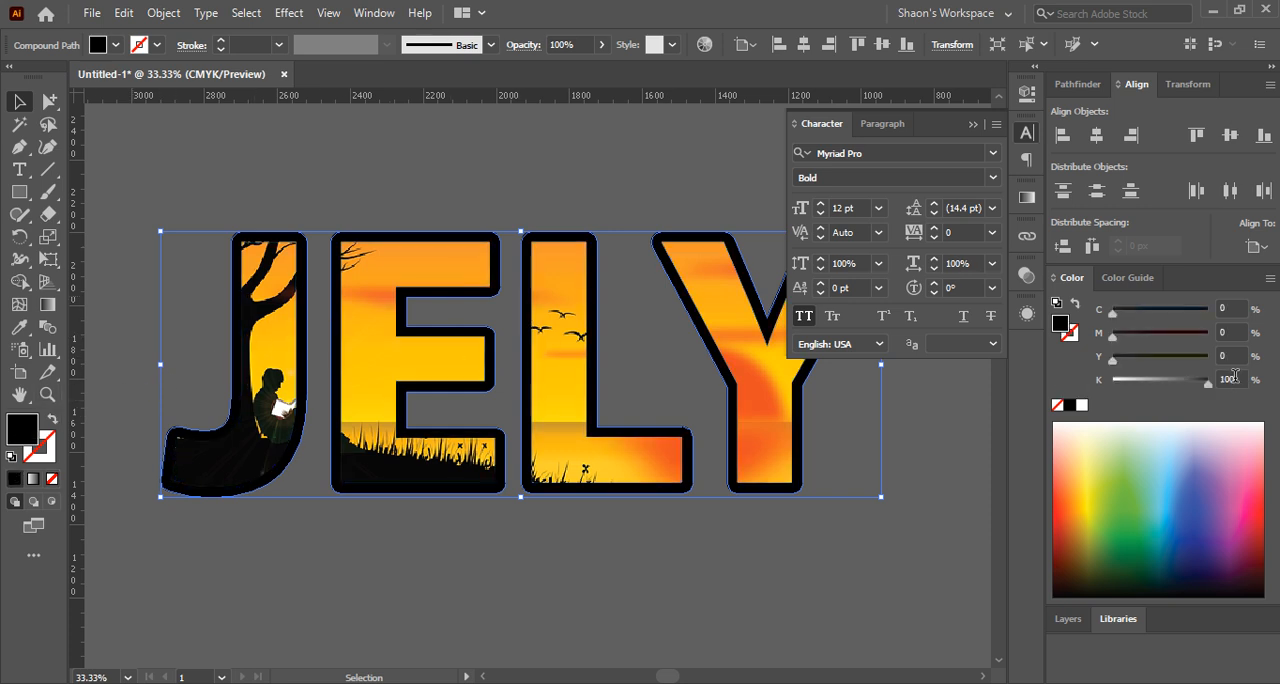
left_click(1220, 491)
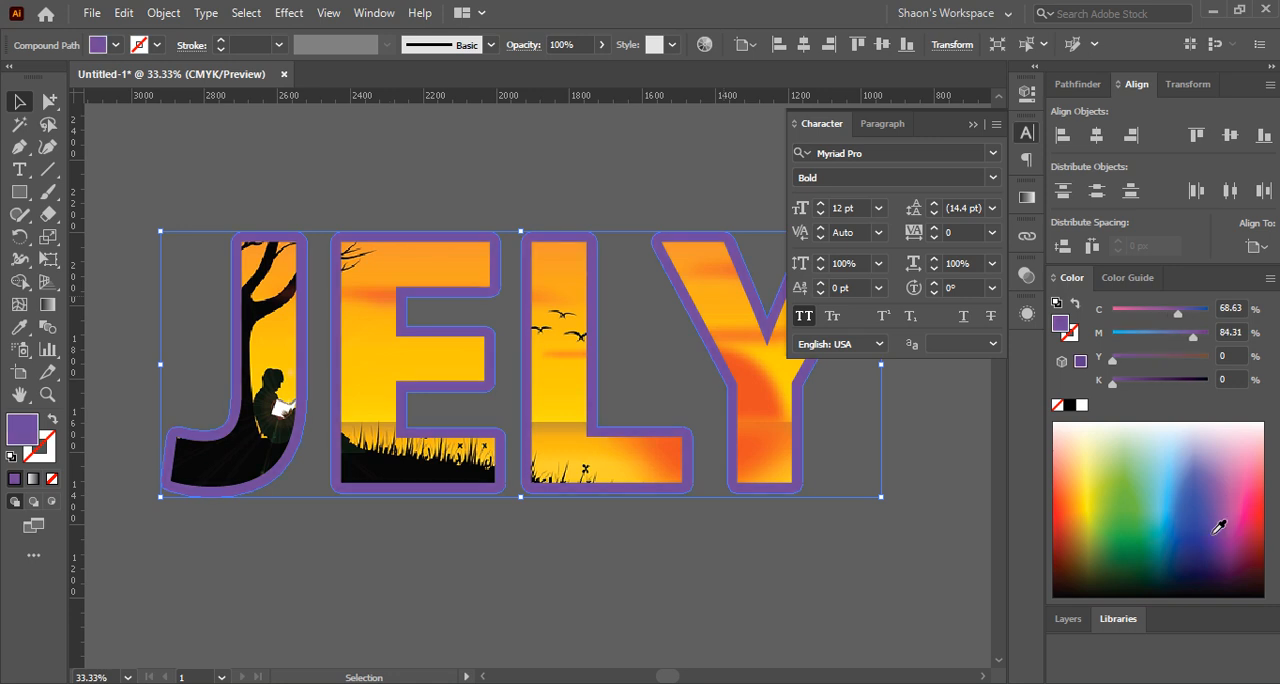
left_click(1219, 535)
left_click_drag(1219, 535, 1221, 547)
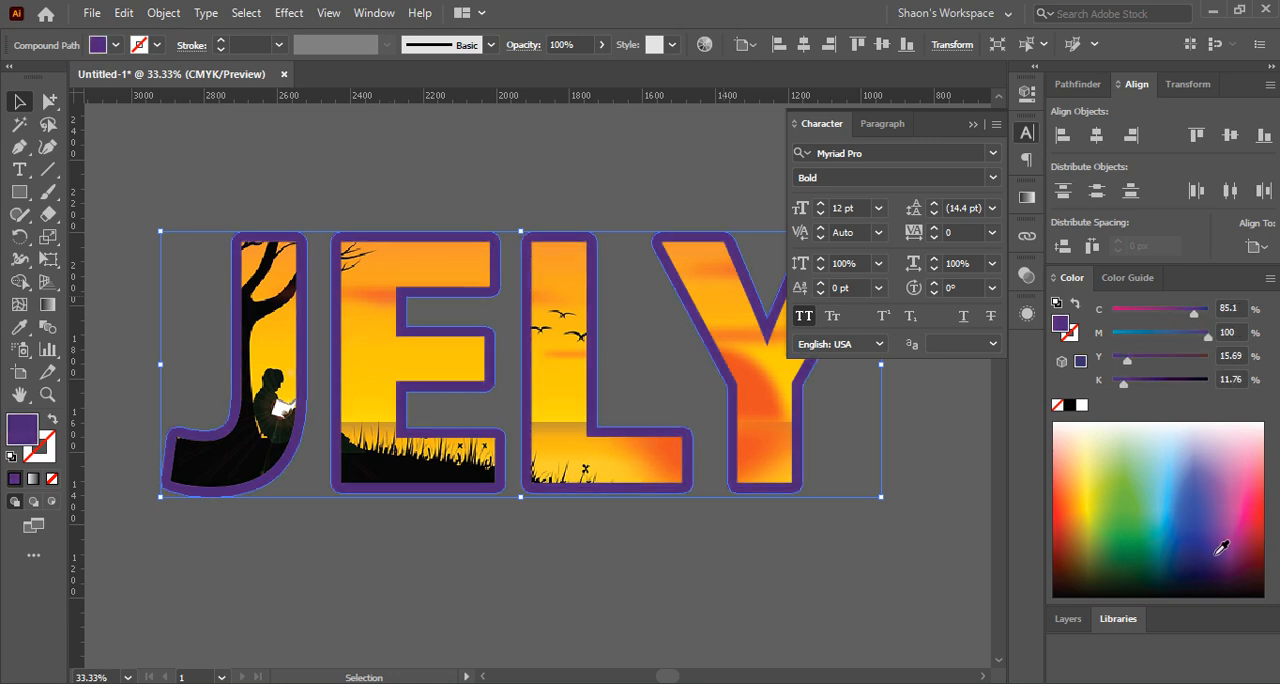
Deselect the JELY lettering and collapse the floating character settings to clear the view of the artwork
left_click(480, 550)
left_click_drag(741, 565, 704, 620)
left_click(972, 124)
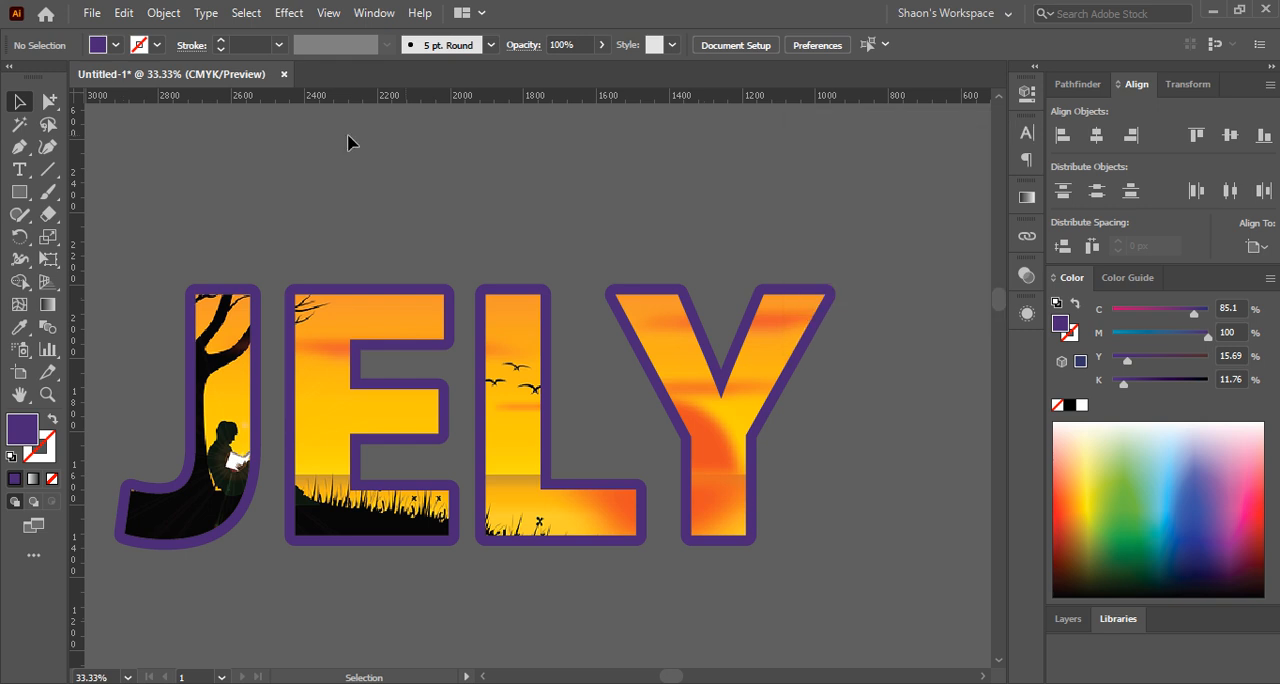
left_click_drag(325, 143, 357, 137)
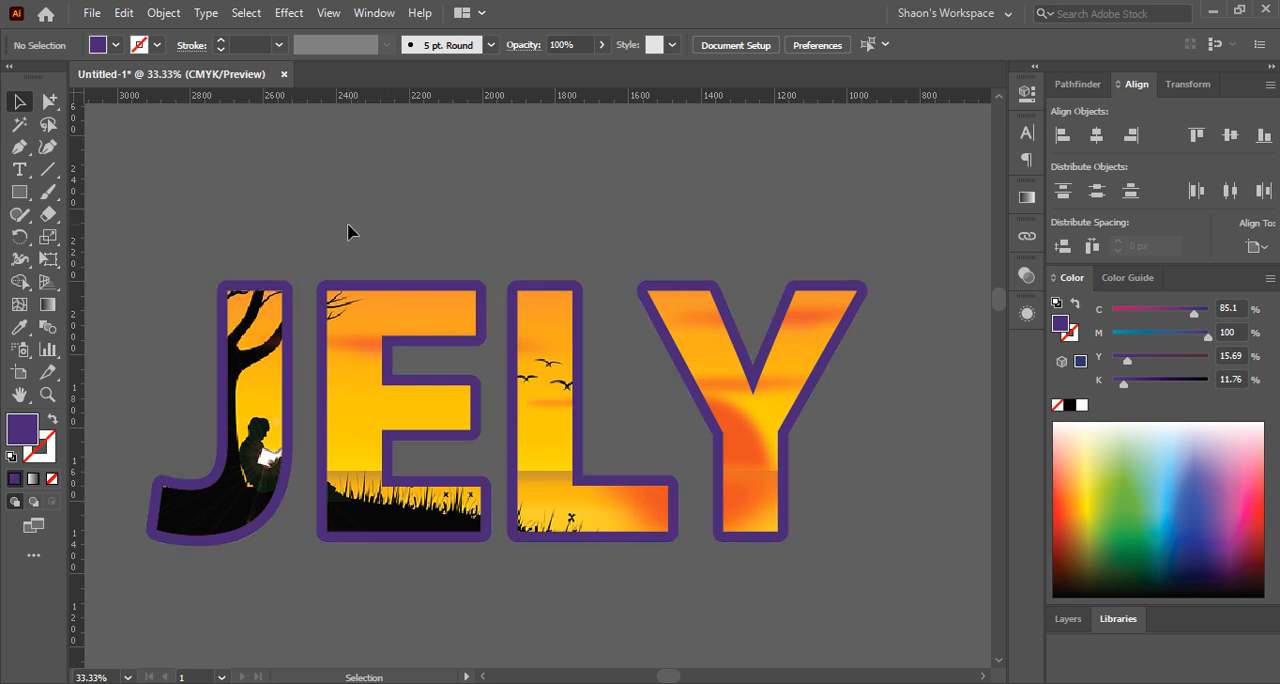
Undo the purple fill and the offset border on the rear JELY compound path
scroll(350, 225, "down", 2)
left_click(308, 258)
scroll(306, 258, "up", 3)
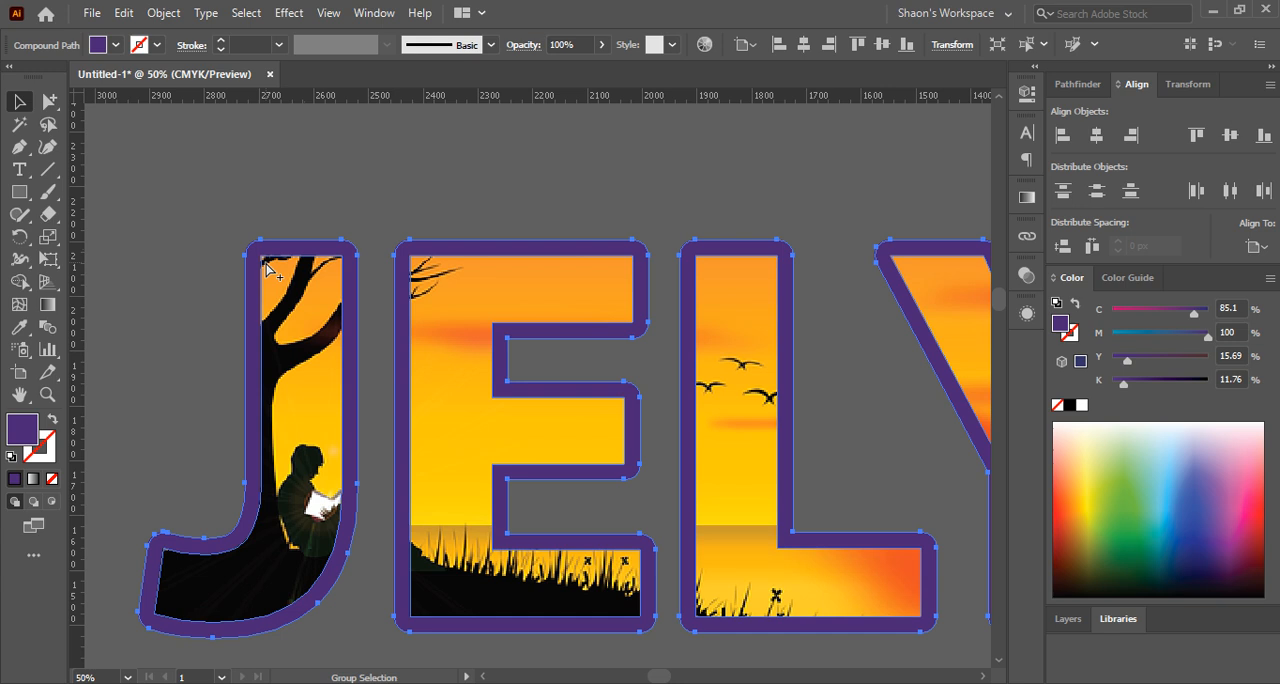
key("ctrl+z")
key("ctrl+z")
key("ctrl+z")
key("ctrl+z")
key("ctrl+z")
key("ctrl+z")
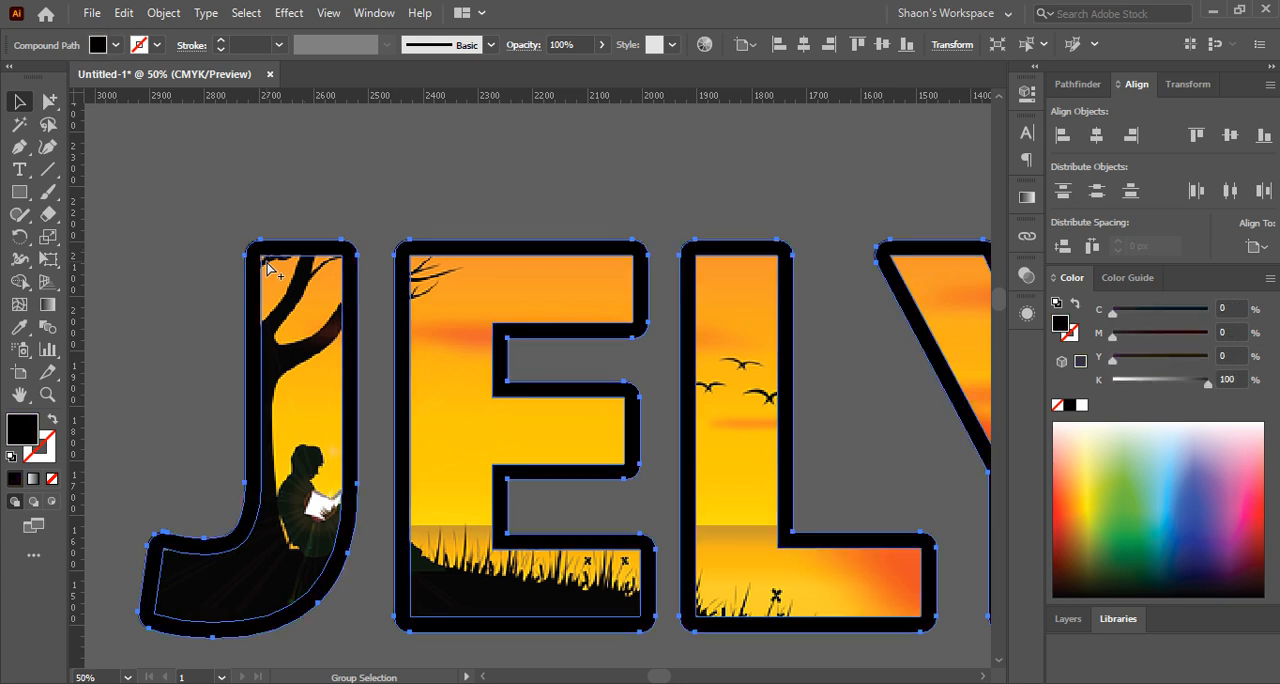
scroll(268, 262, "down", 2)
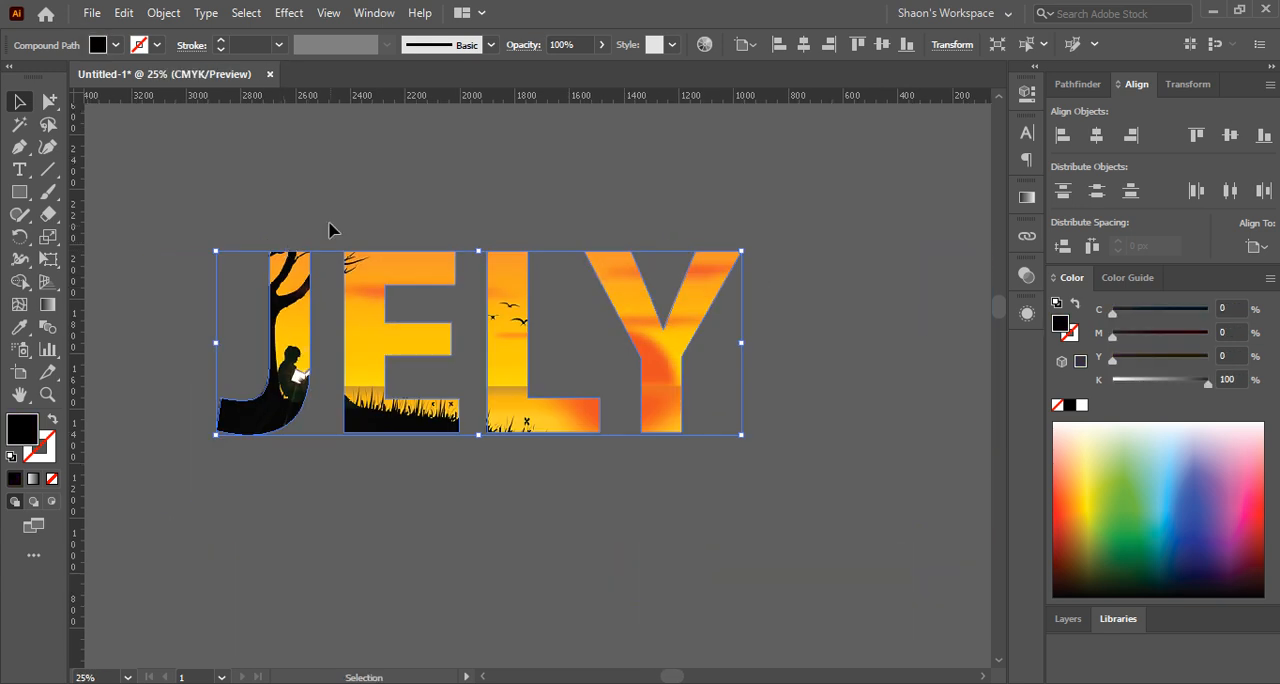
left_click(165, 12)
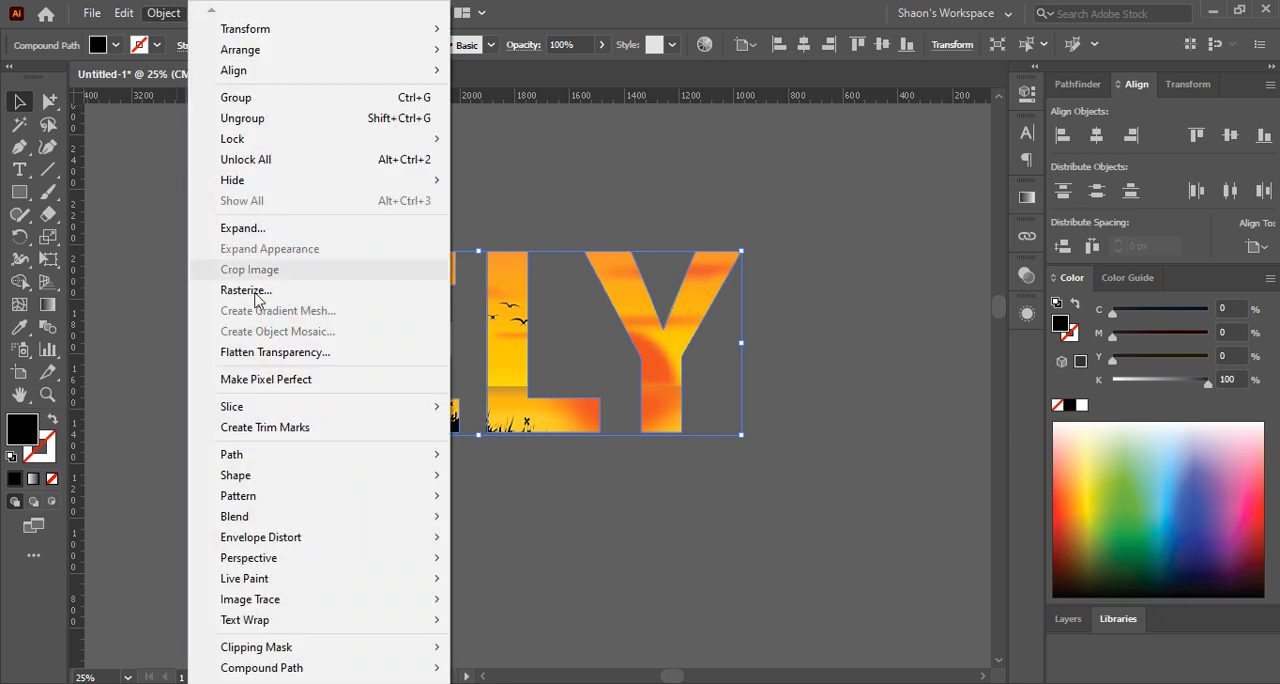
mouse_move(253, 476)
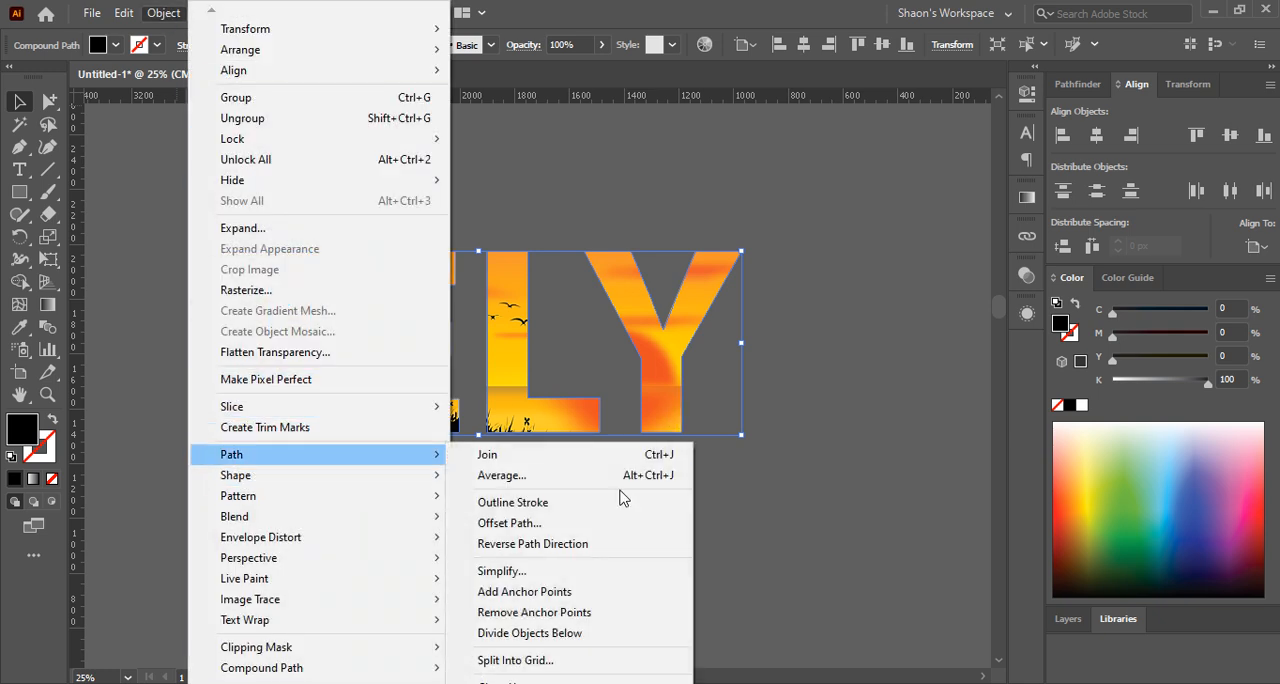
left_click(570, 526)
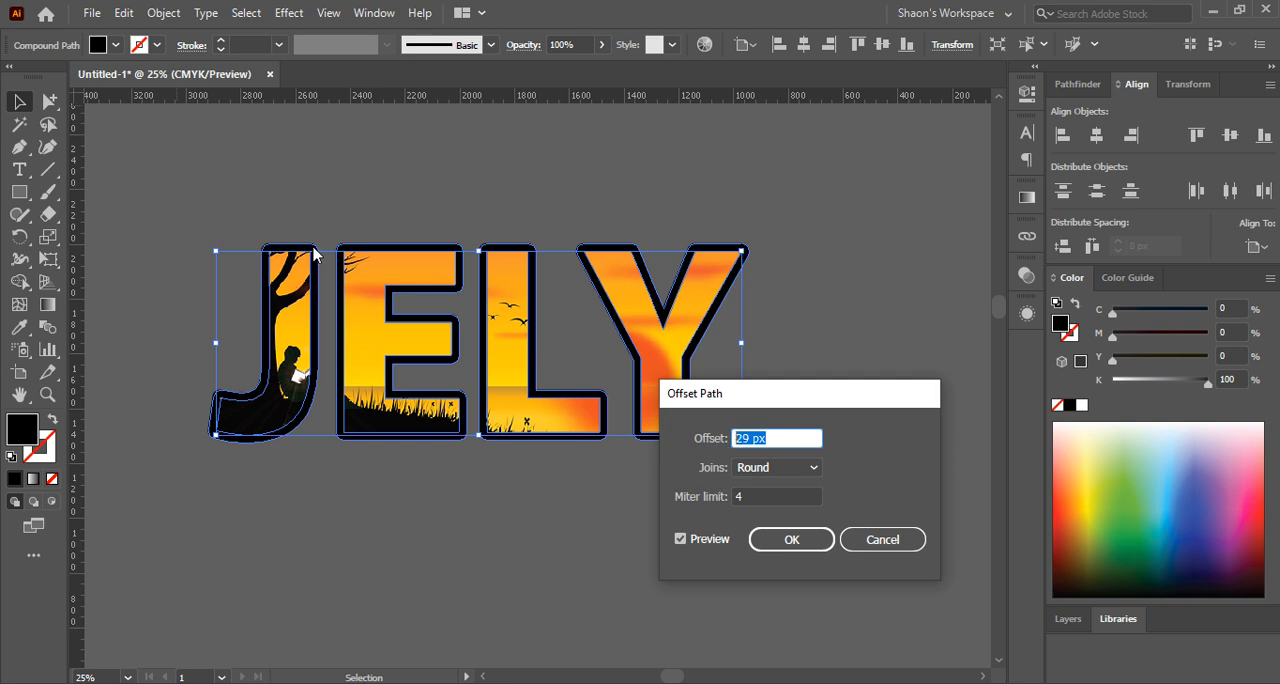
left_click(771, 466)
left_click(775, 488)
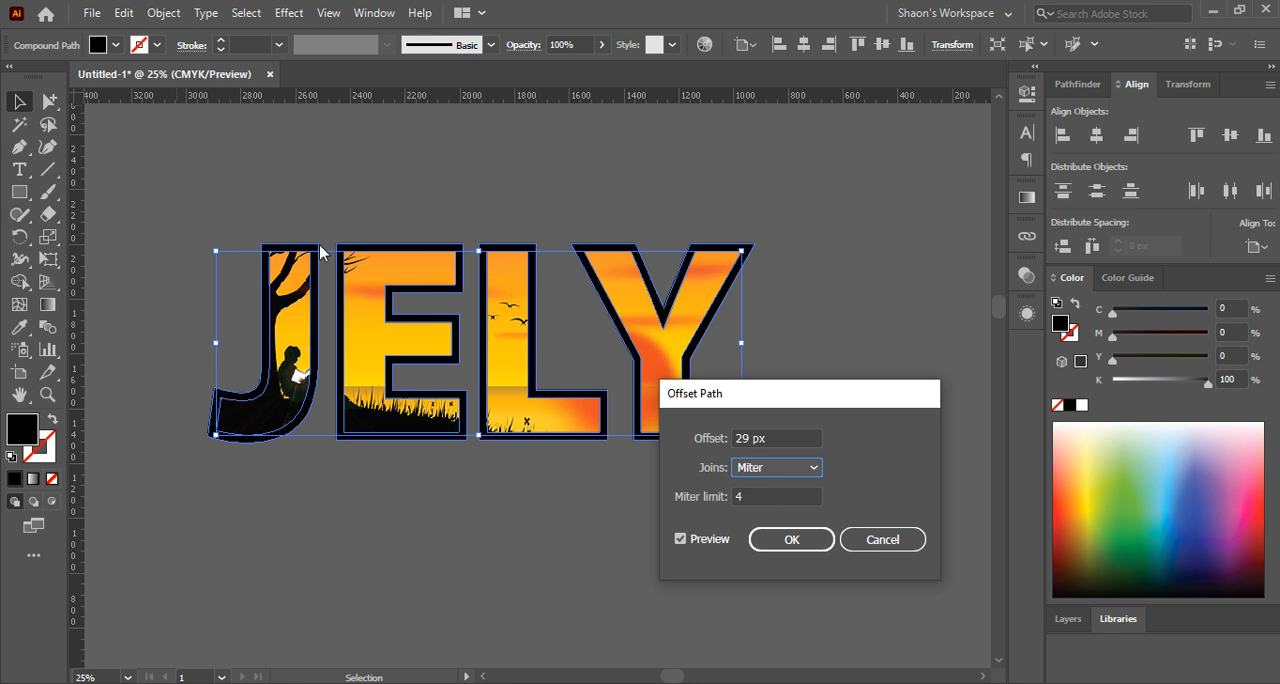
left_click(872, 543)
Start a 29 px Offset Path on the rear JELY compound path and preview miter, round and bevel joins on the corners
scroll(290, 222, "up", 4)
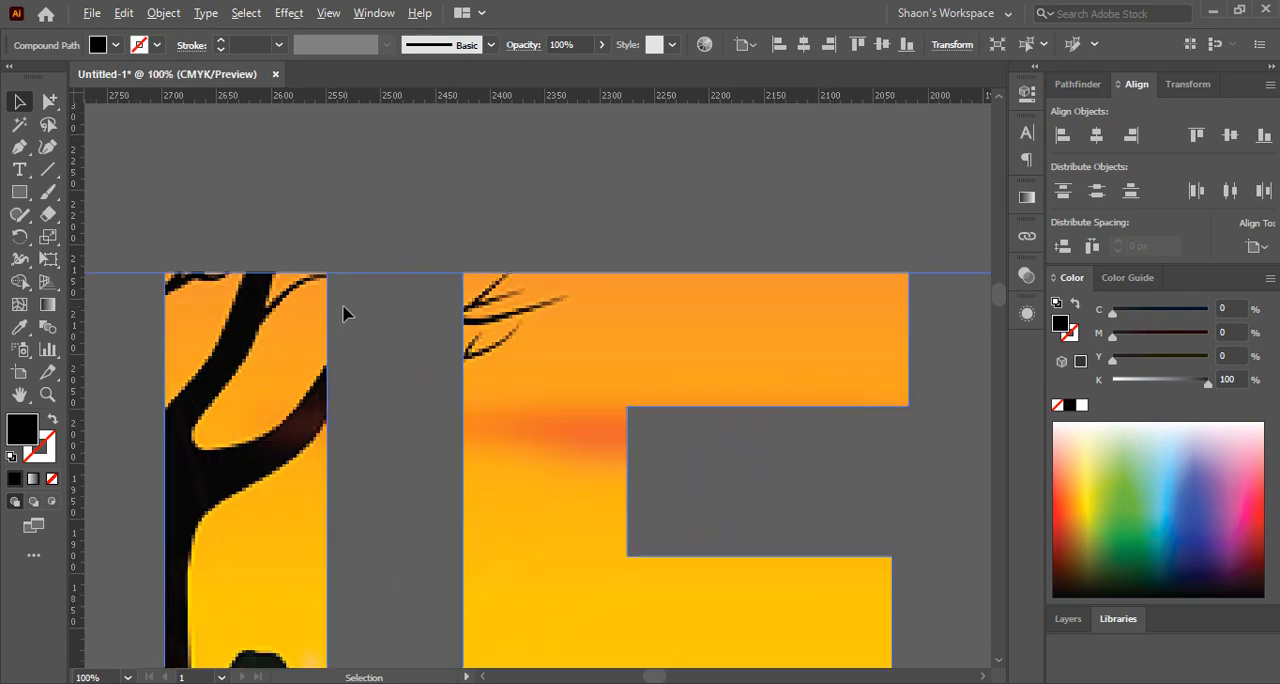
left_click(165, 14)
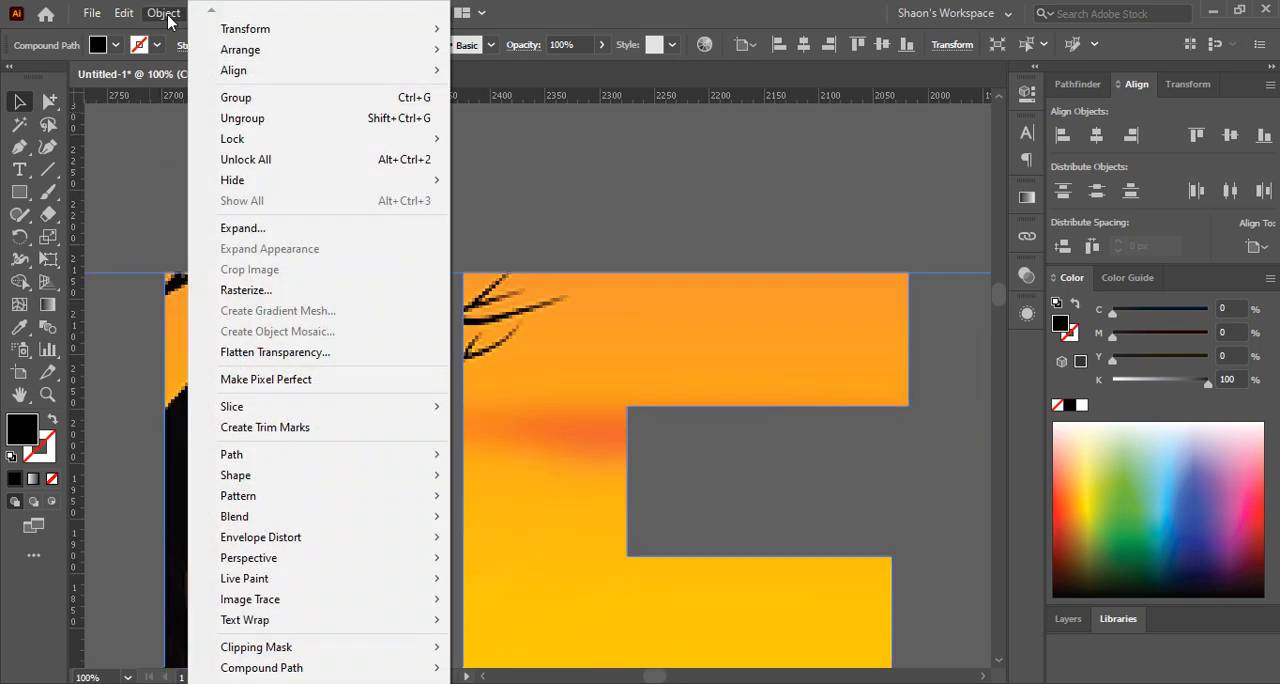
mouse_move(290, 456)
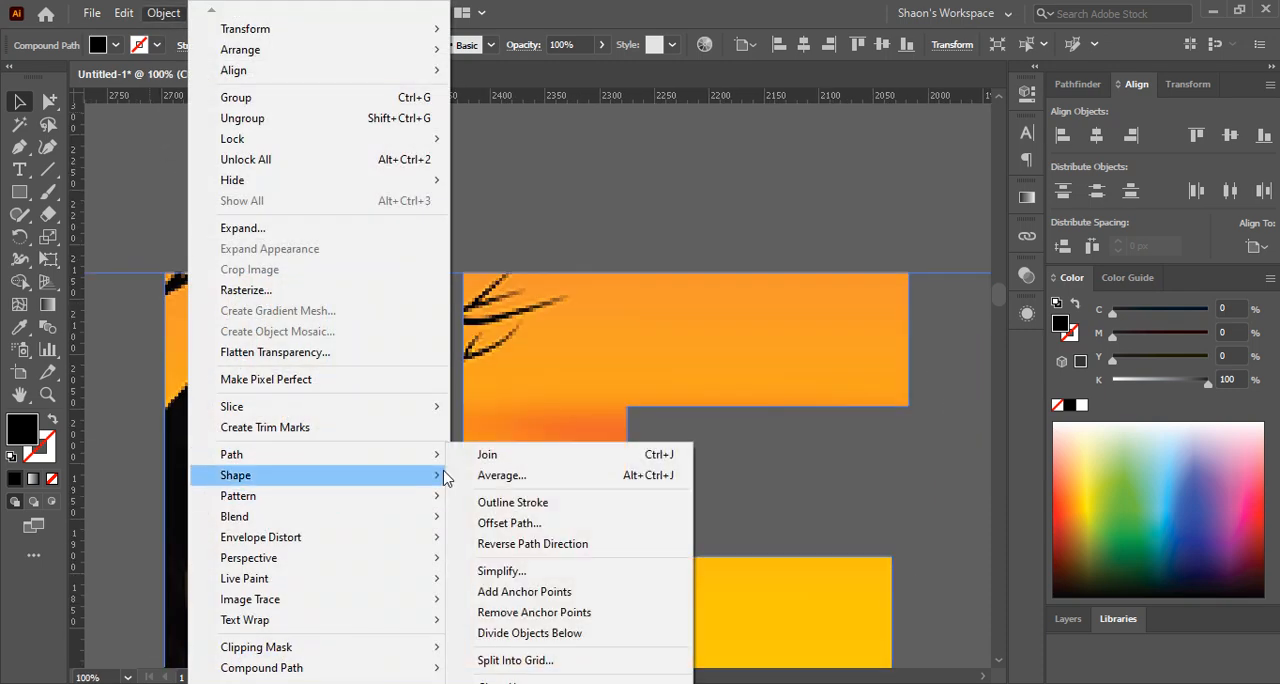
left_click(509, 523)
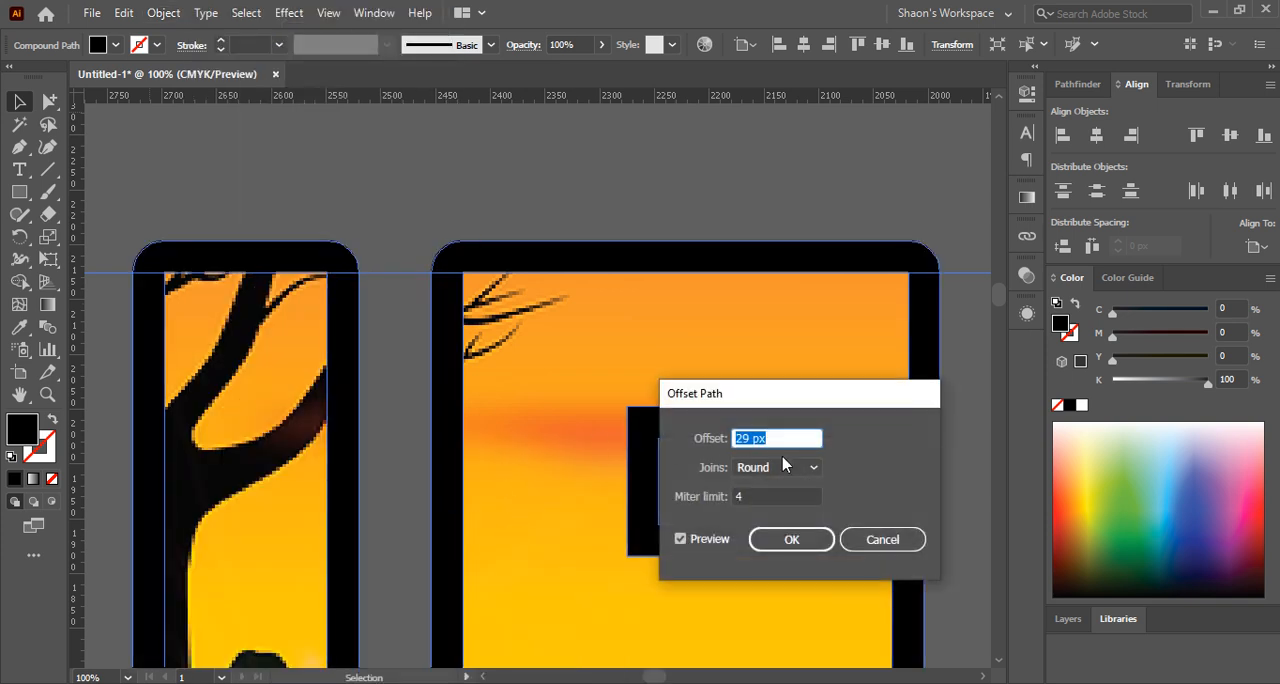
left_click(781, 467)
left_click(765, 489)
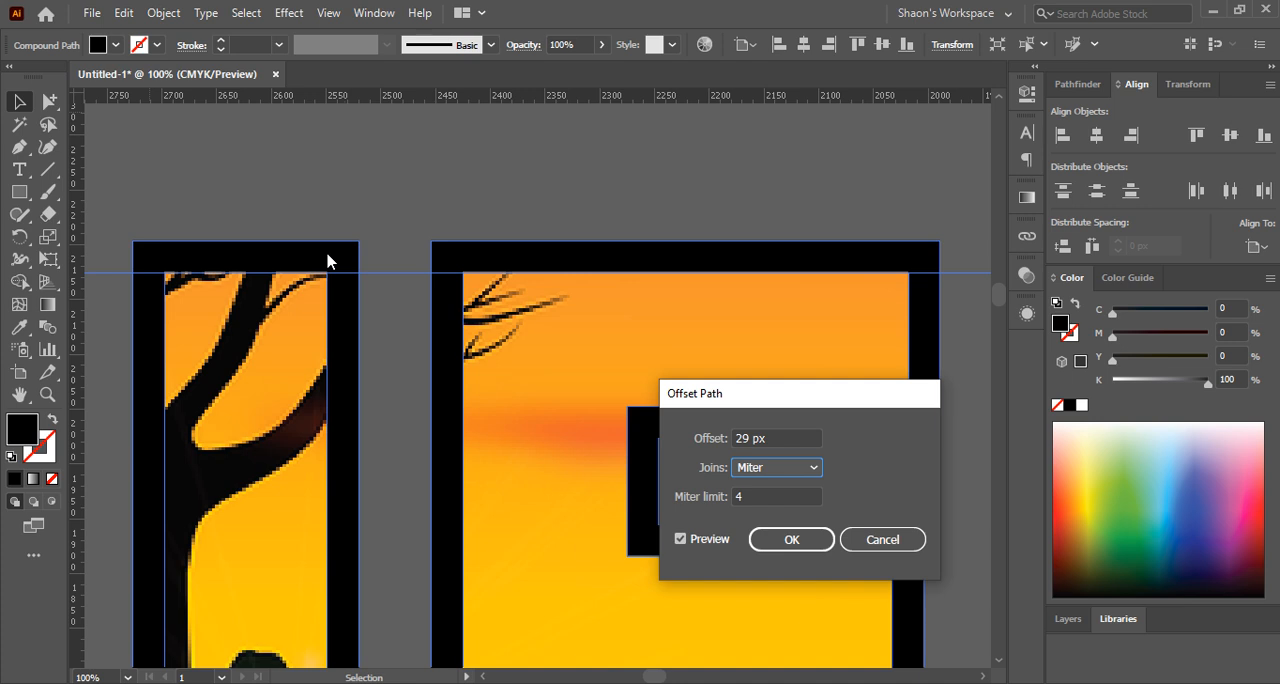
left_click(776, 476)
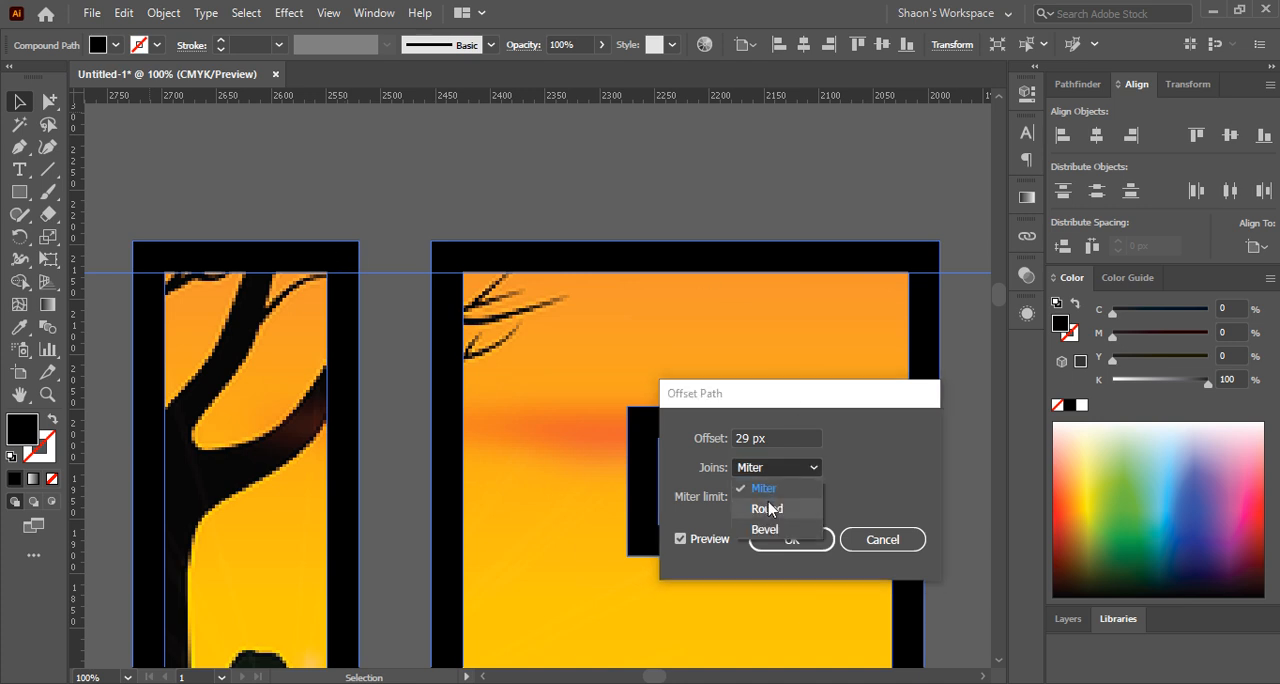
left_click(767, 509)
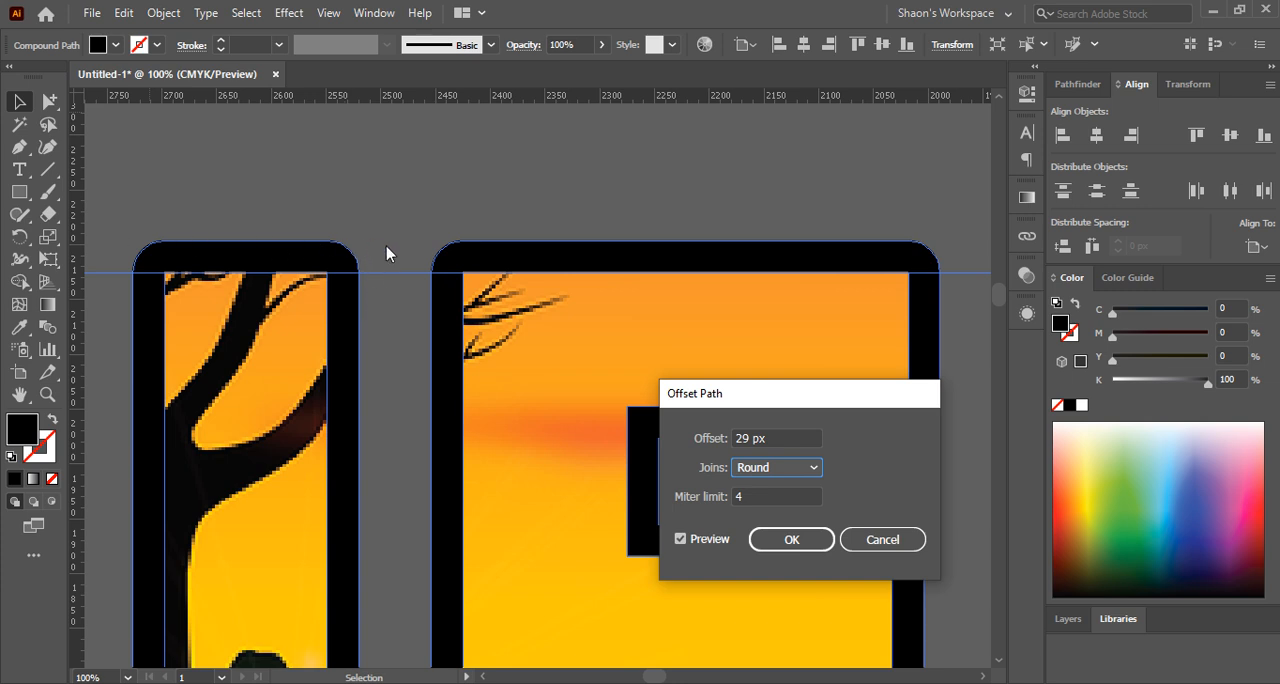
left_click(771, 476)
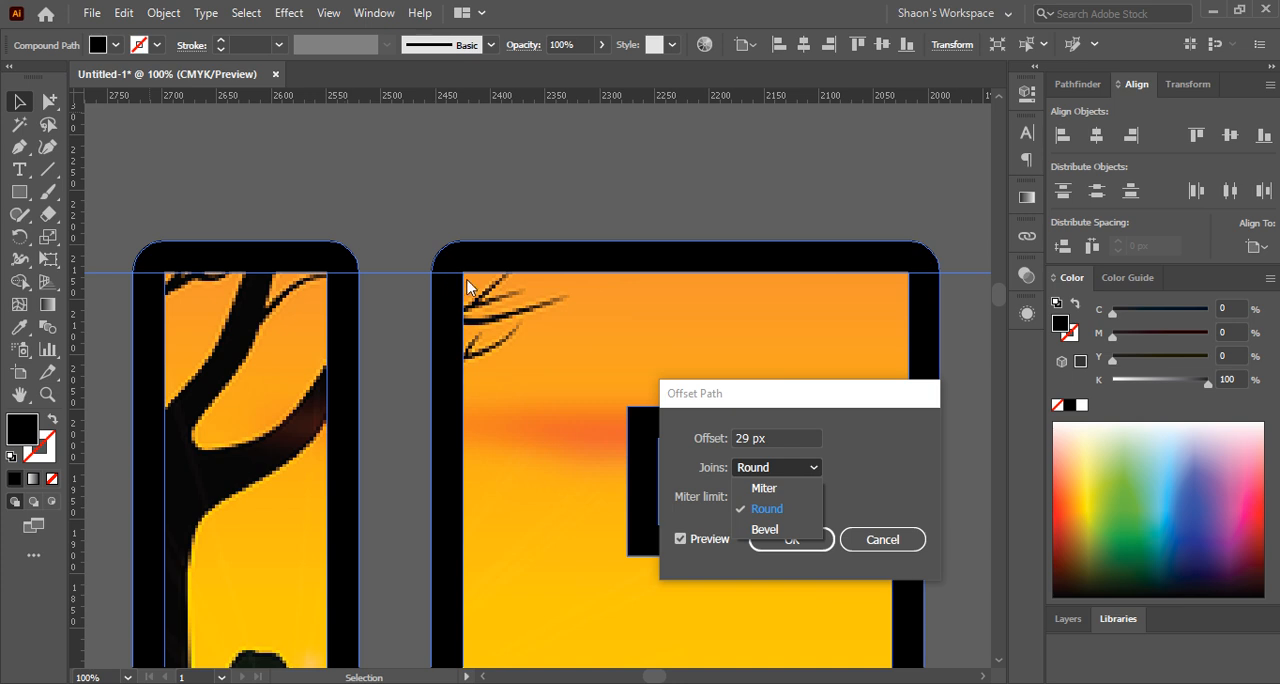
left_click(766, 529)
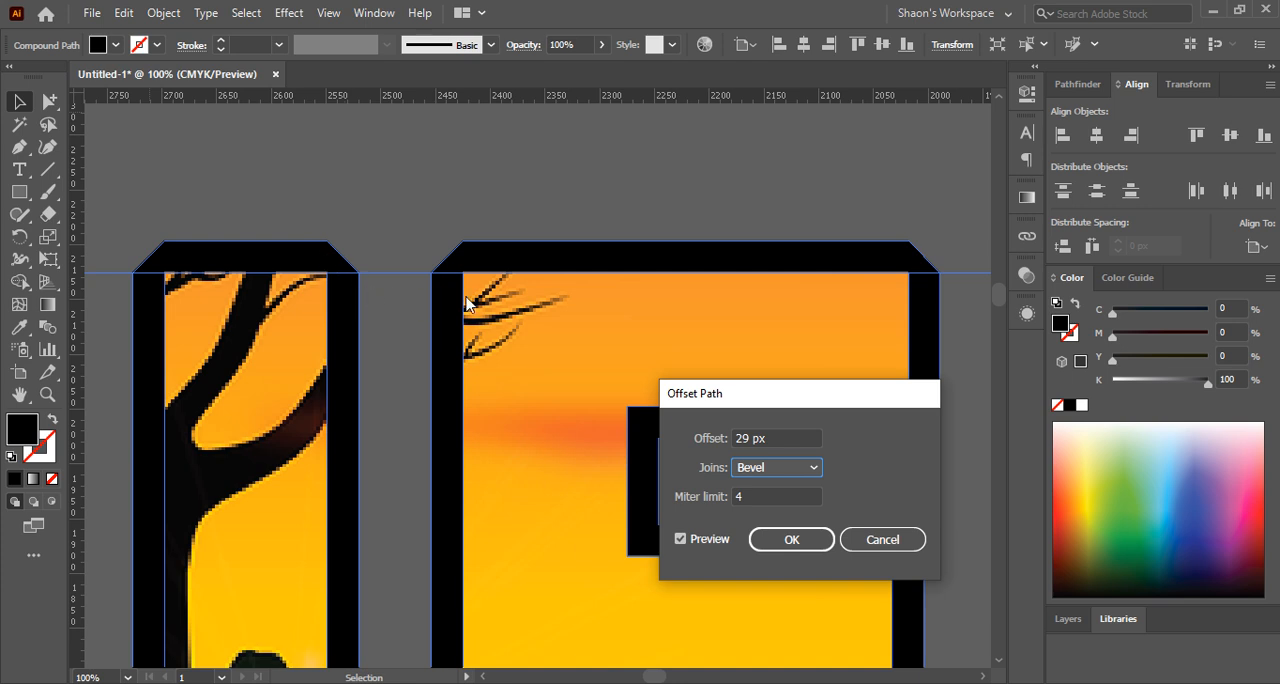
Apply the 29 px offset to the JELY compound path with round joins
left_click(766, 472)
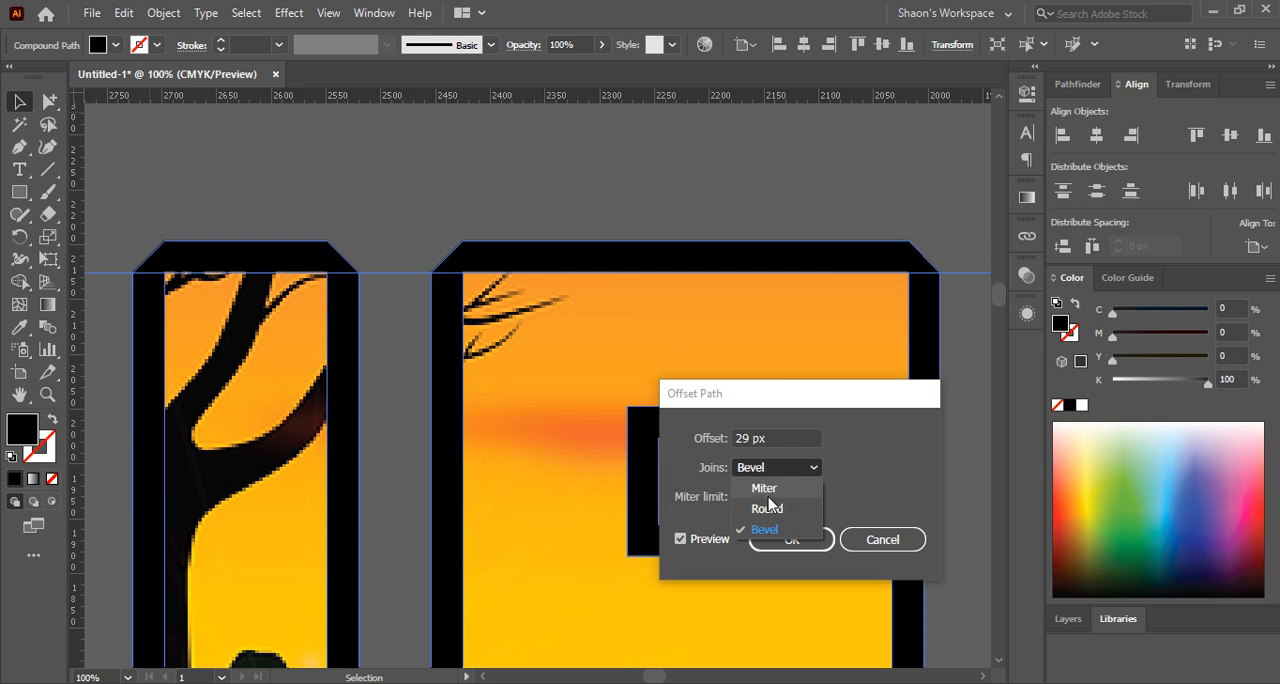
left_click(768, 509)
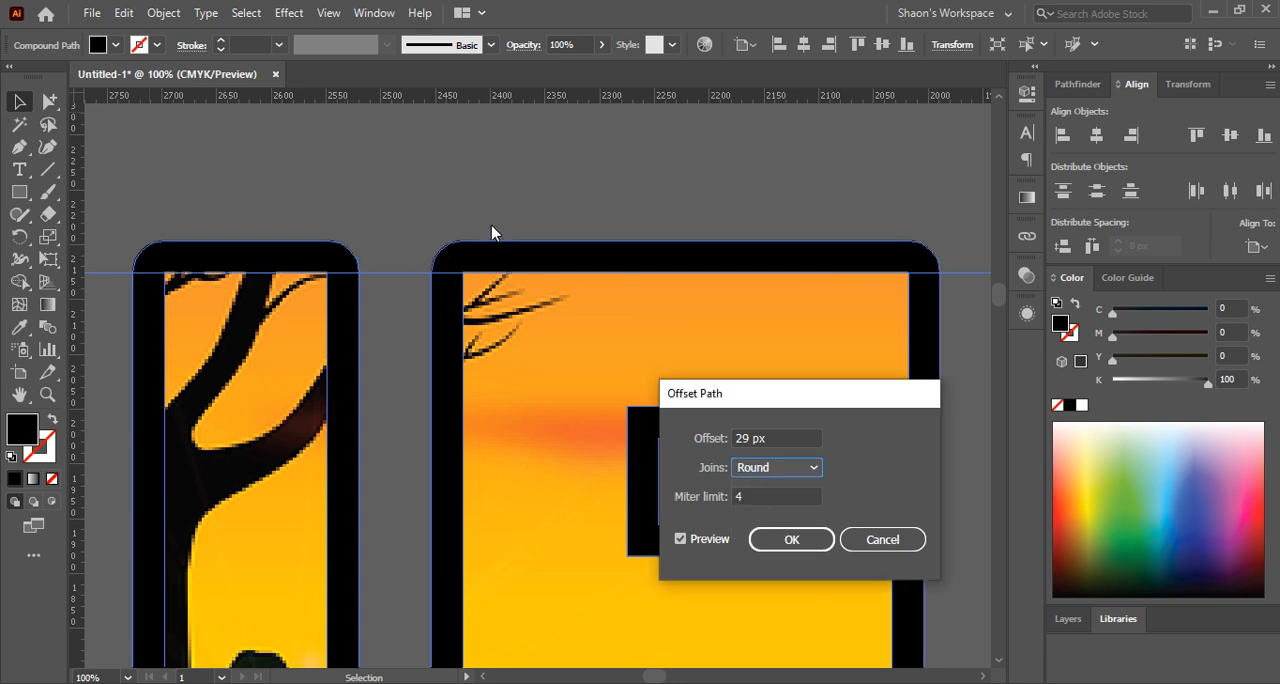
left_click(788, 541)
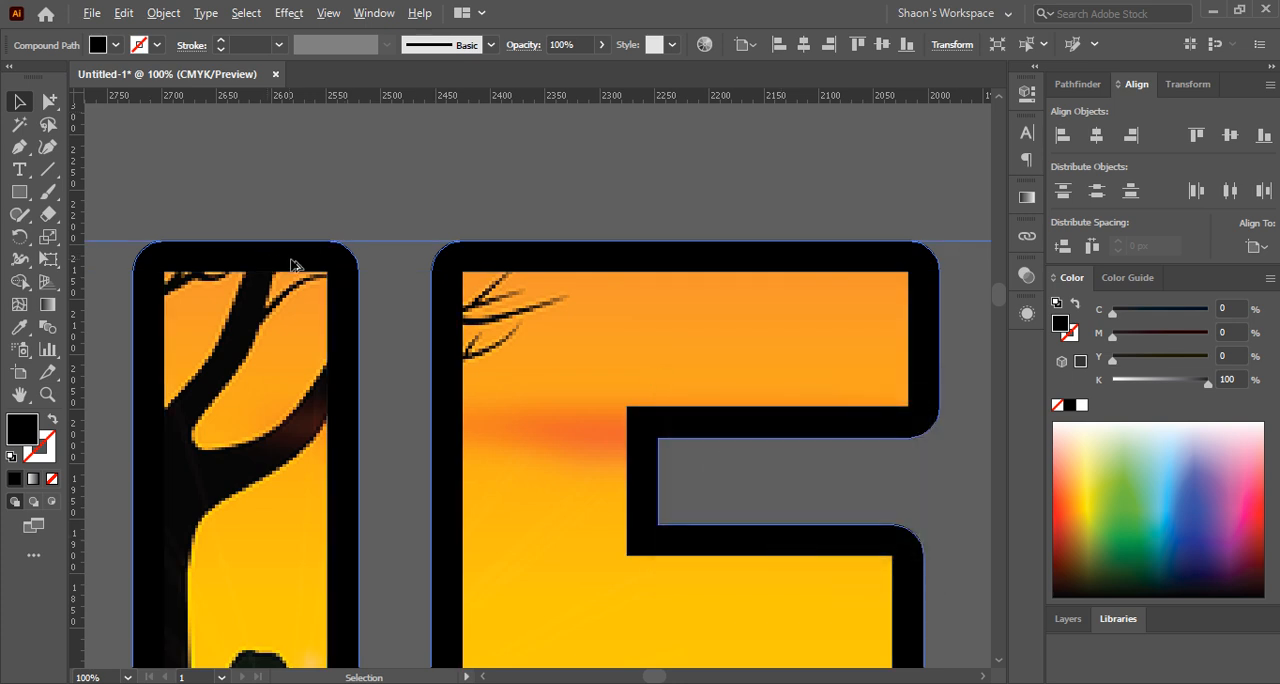
Try a dark blue fill, C 100, M 96.08, Y 23.14, K 20.39, on the new JELY border
scroll(293, 265, "down", 3)
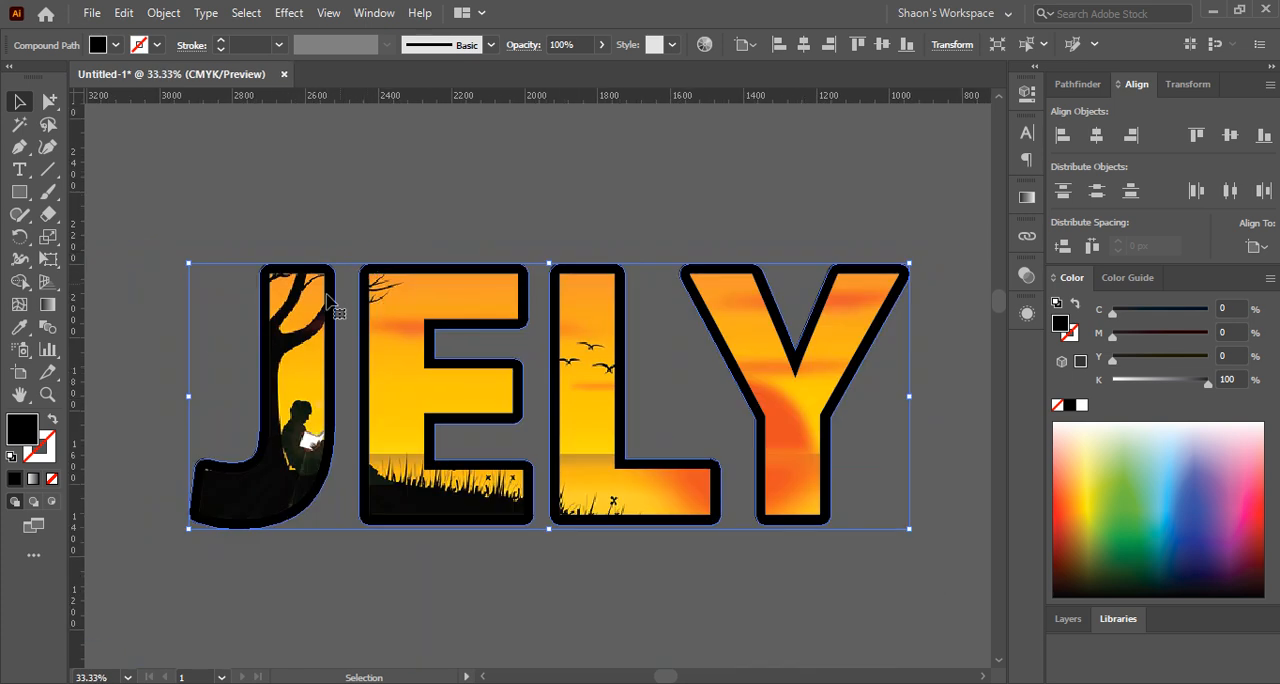
left_click(1176, 540)
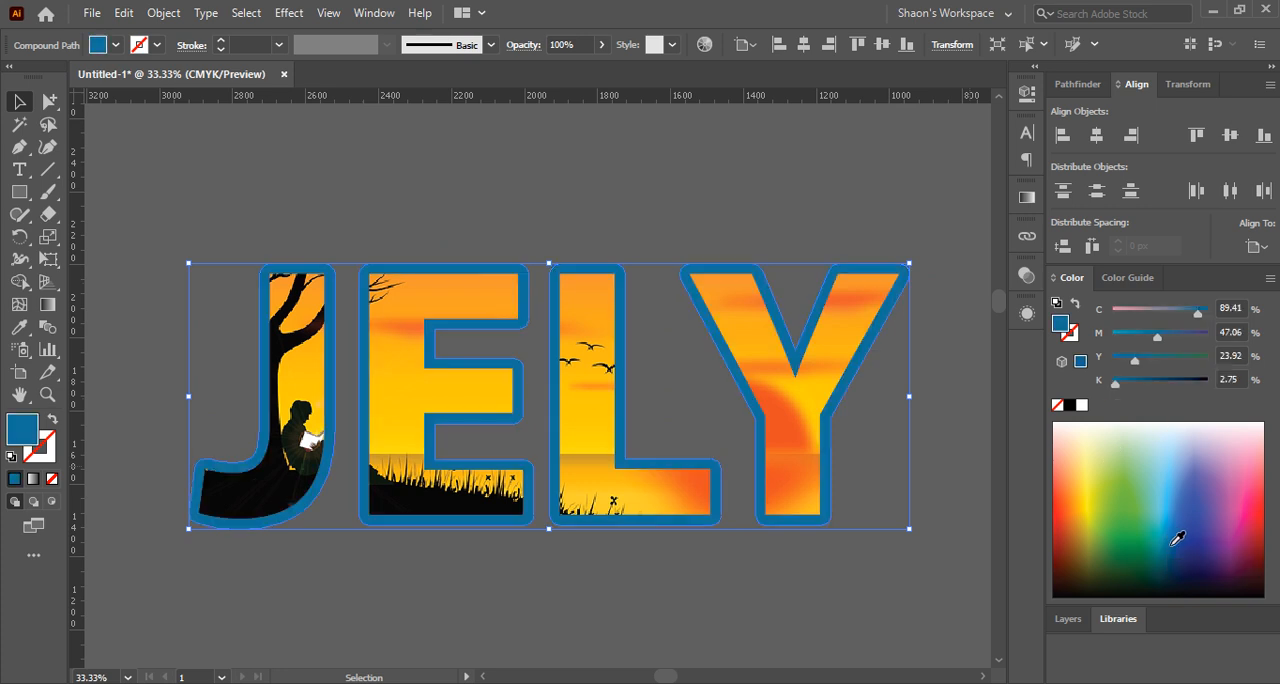
left_click(1188, 542)
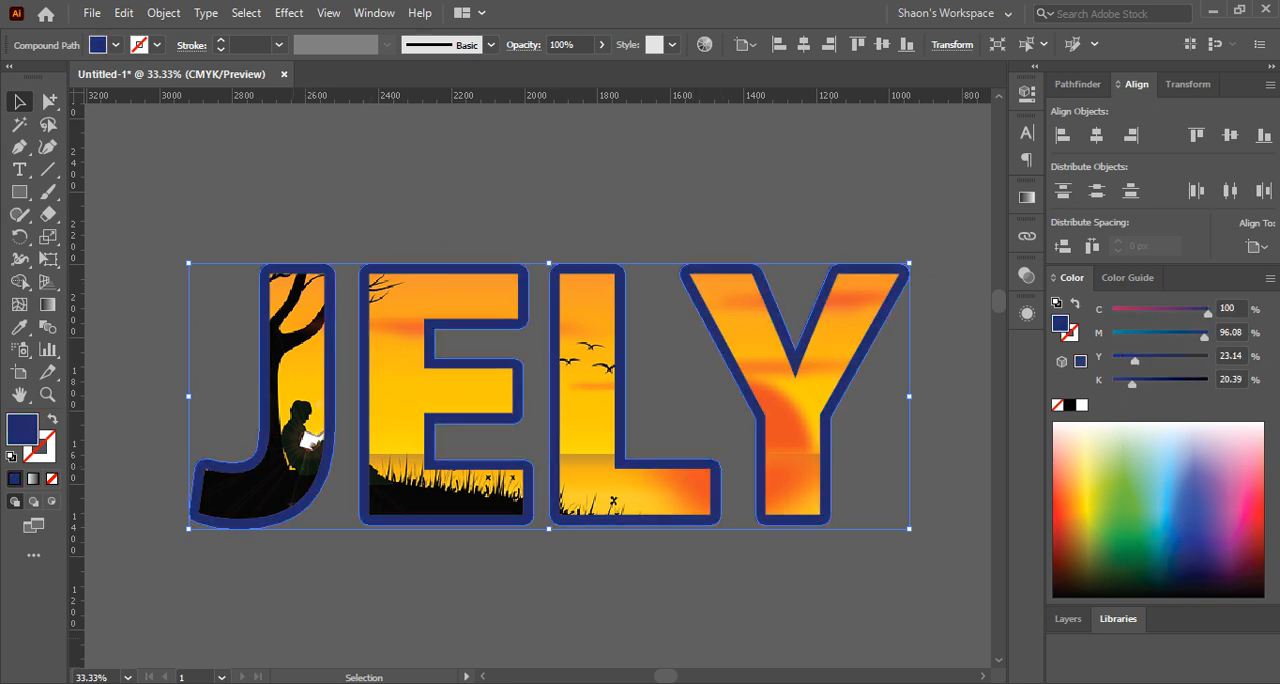
left_click(298, 683)
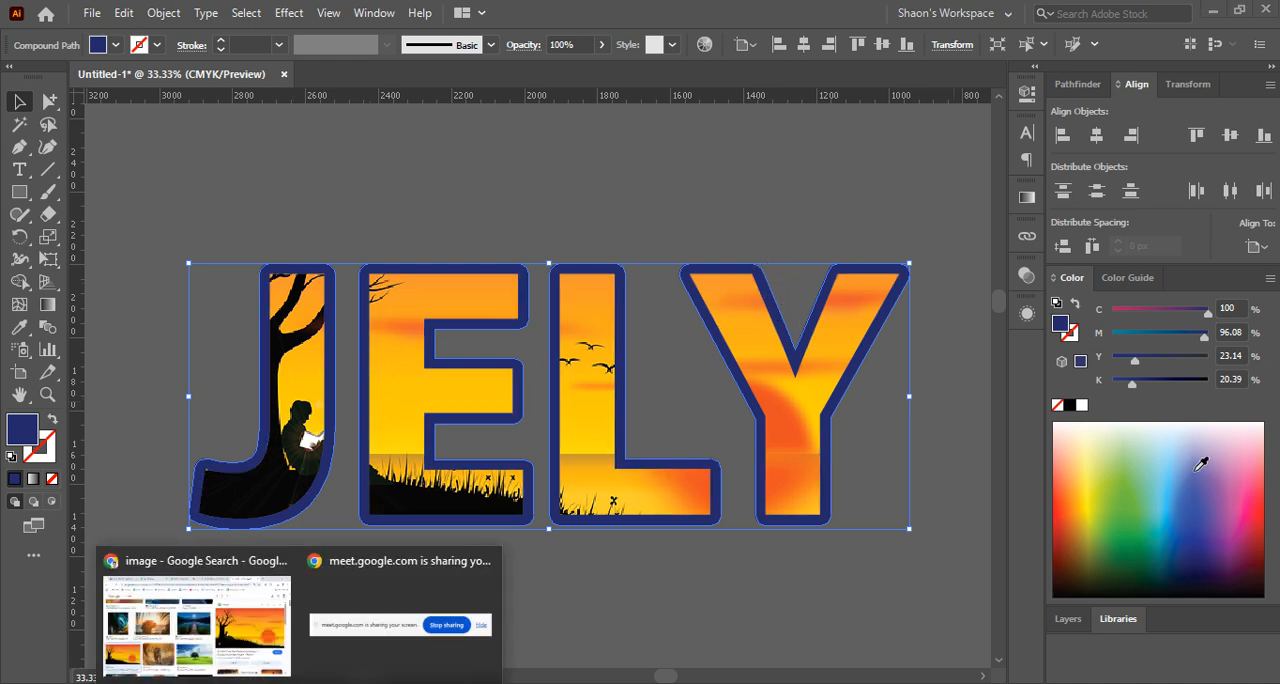
Fill the JELY border with bright pink, C 0, M 100, Y 0, K 0, and deselect it
left_click(1242, 518)
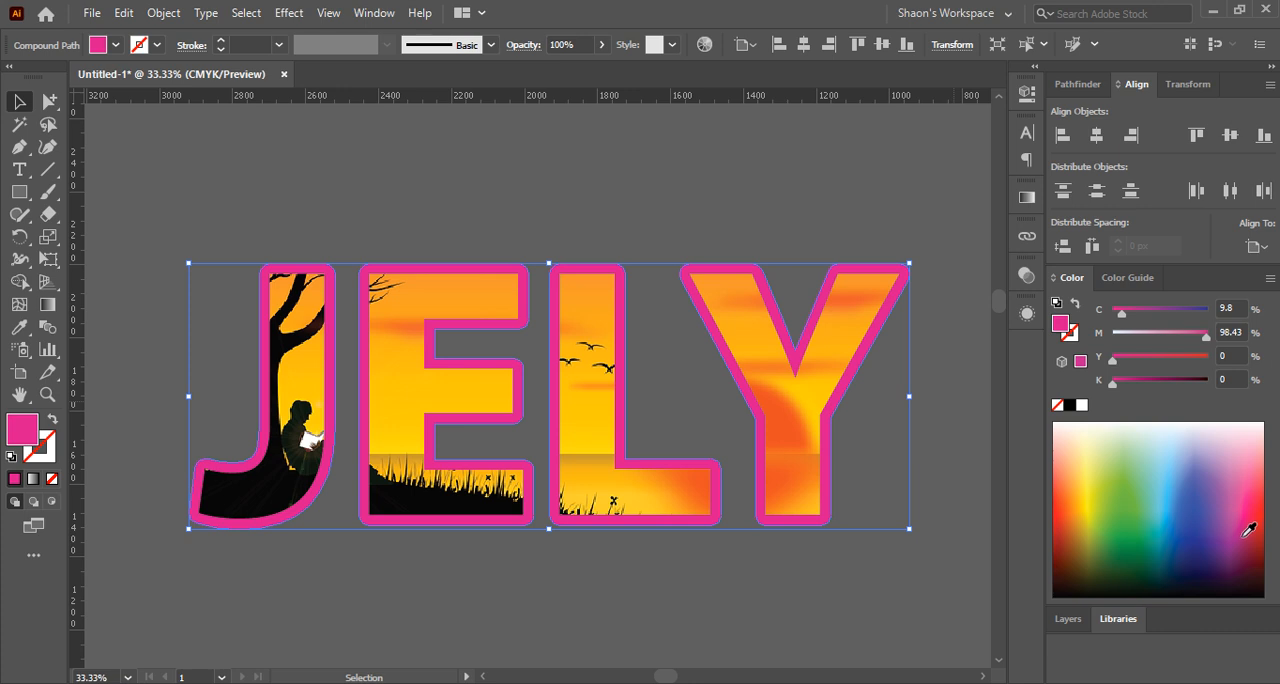
left_click_drag(1121, 313, 1090, 328)
left_click_drag(1203, 334, 1216, 334)
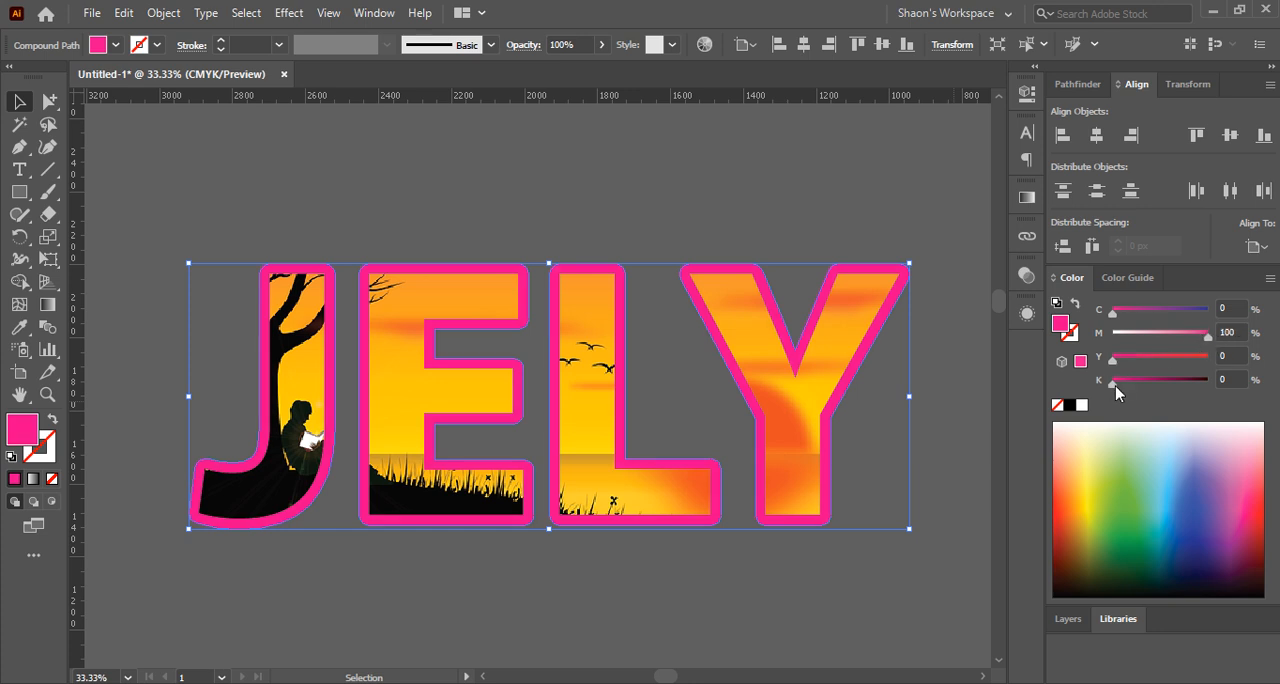
left_click(351, 175)
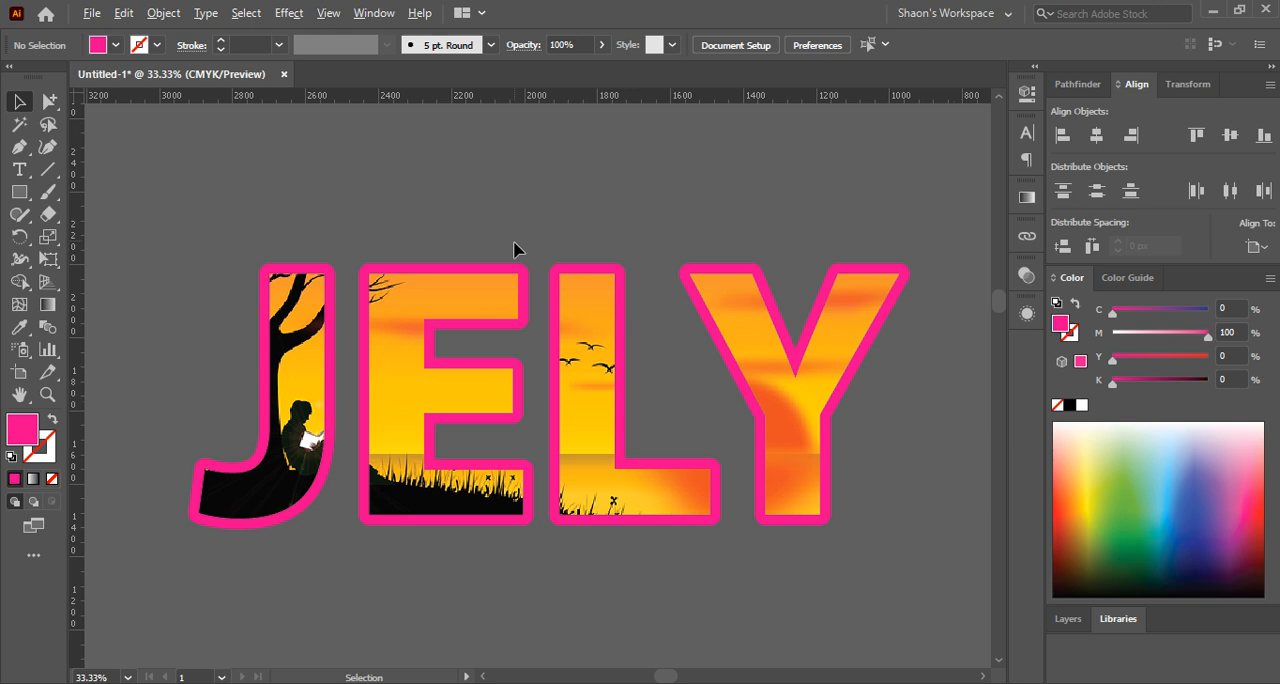
Try moving the pink JELY border left off the clipped sunset letters, and undo the move
scroll(514, 249, "down", 3)
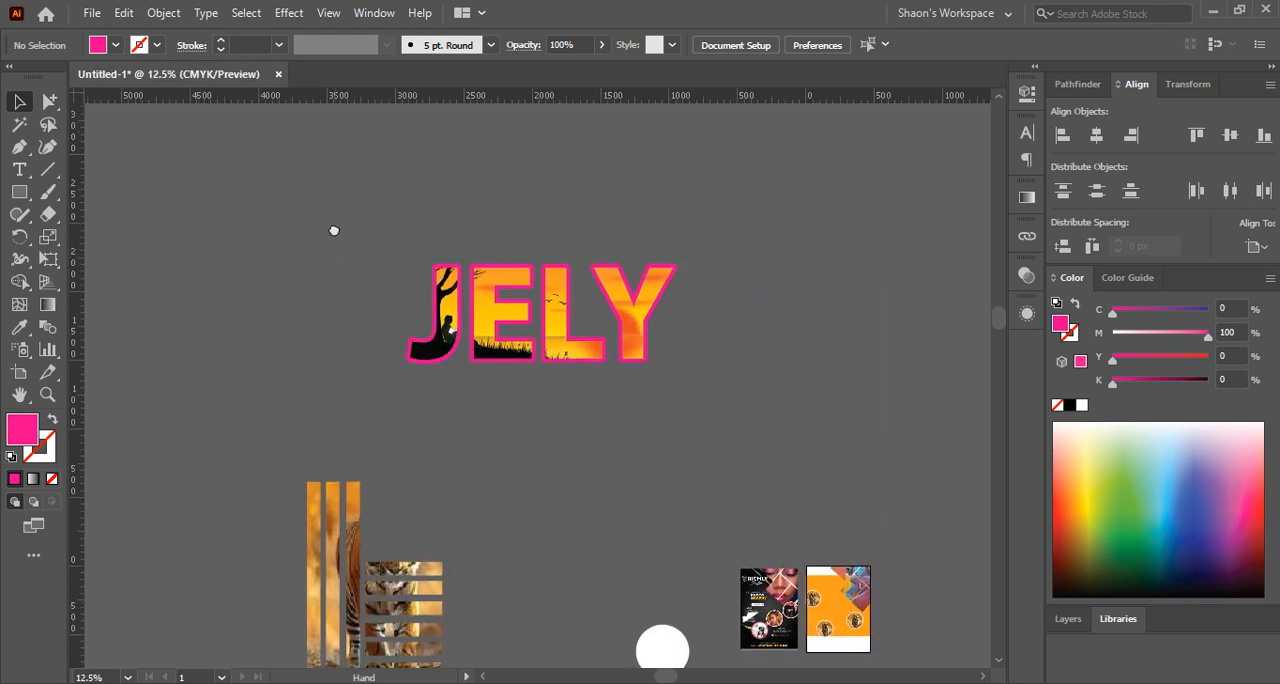
scroll(495, 300, "up", 2)
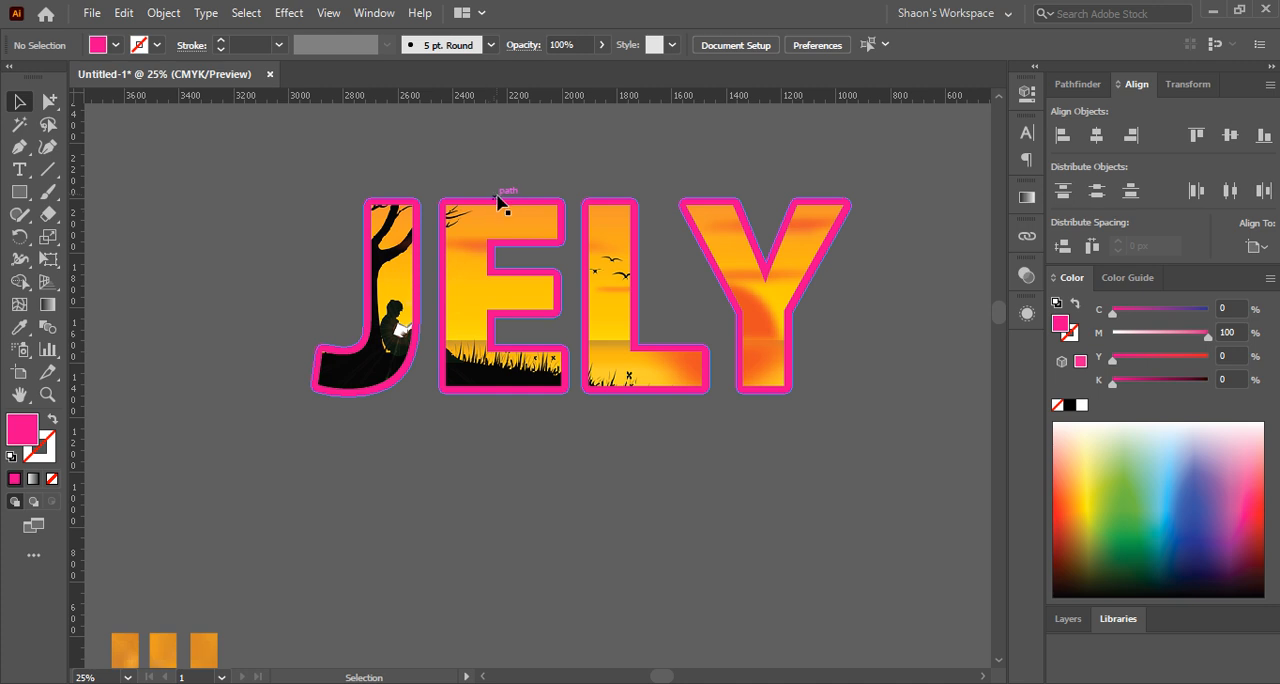
left_click(368, 265)
left_click_drag(368, 265, 236, 258)
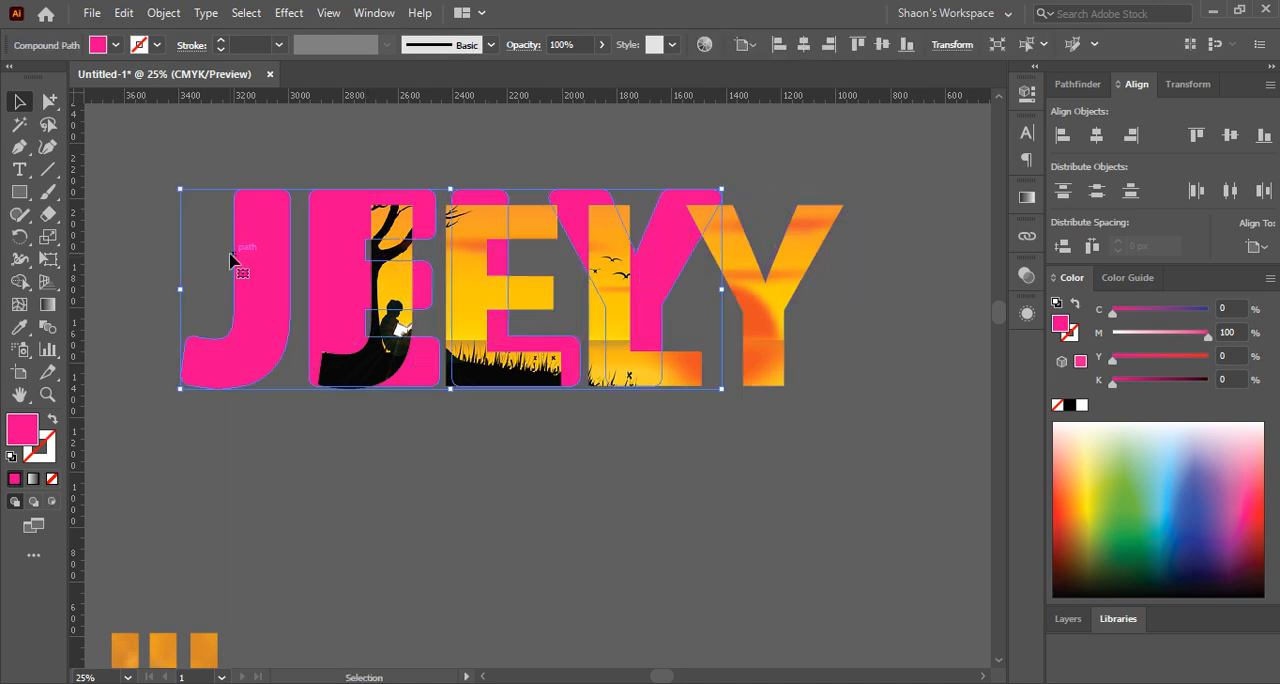
key("ctrl+z")
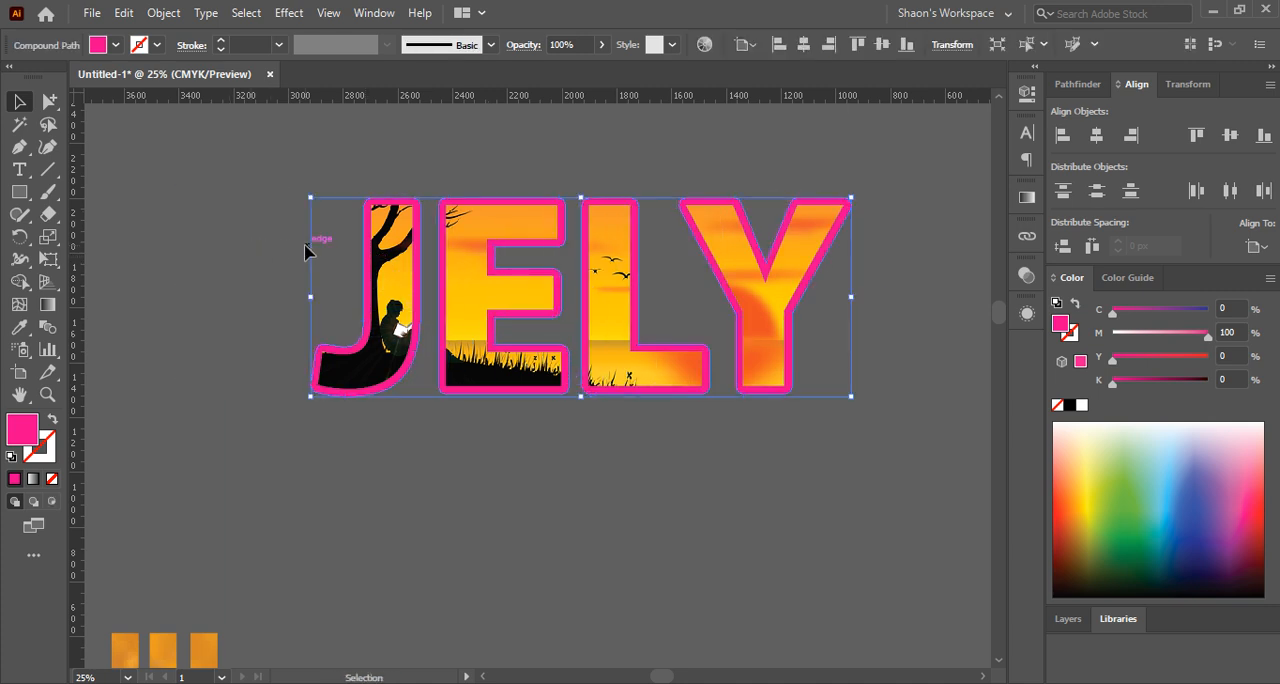
Move the sunset JELY letters together with their pink border down and to the right, clear of the black JELY lettering
key("ctrl+z")
left_click(296, 250)
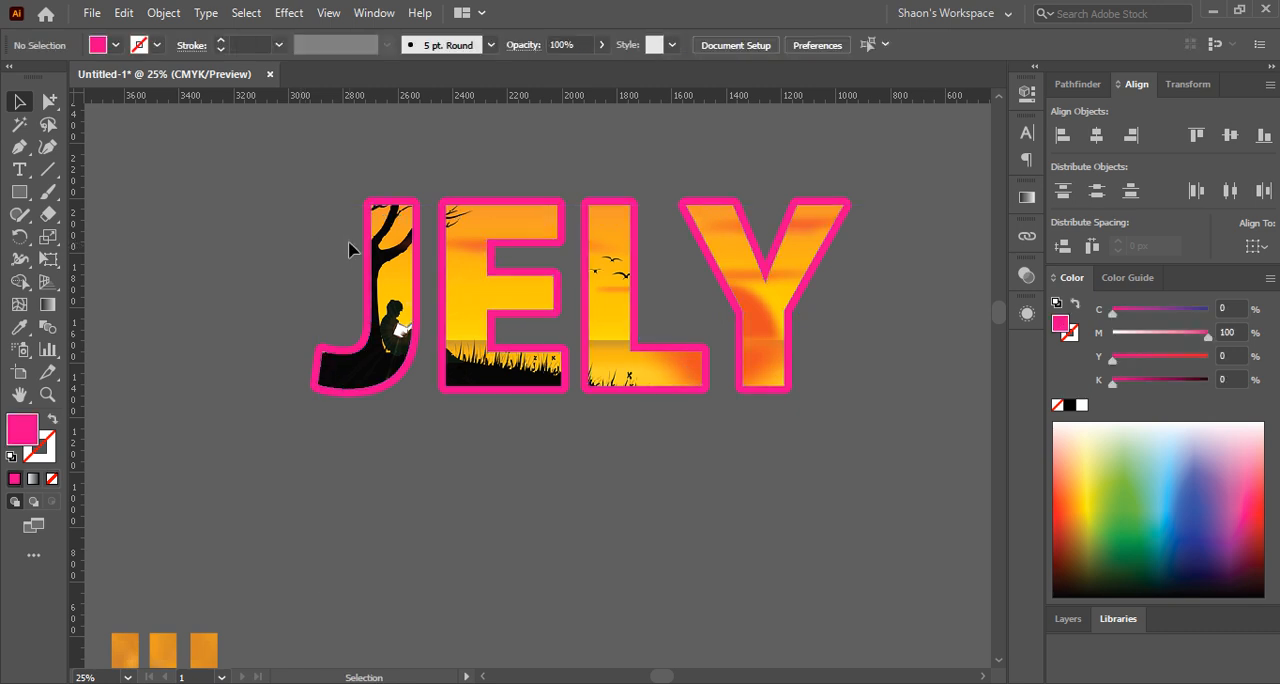
left_click(372, 240)
left_click(367, 239)
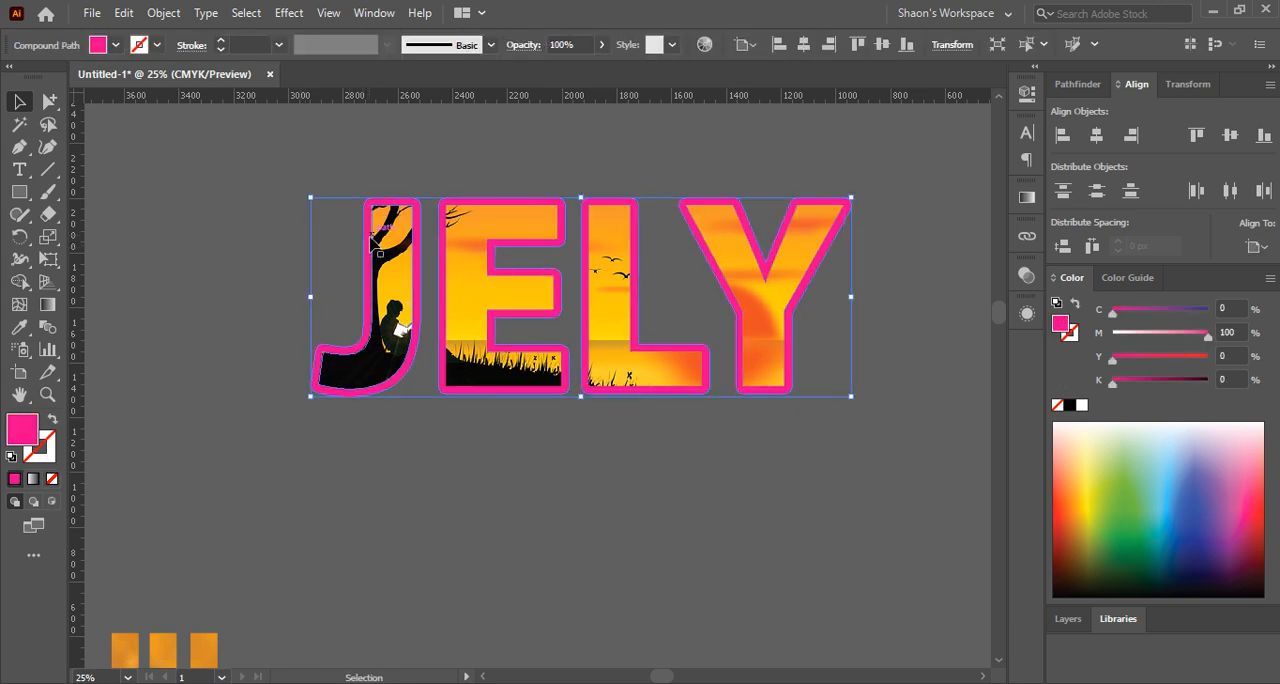
left_click(381, 244, "shift")
left_click_drag(381, 244, 375, 436)
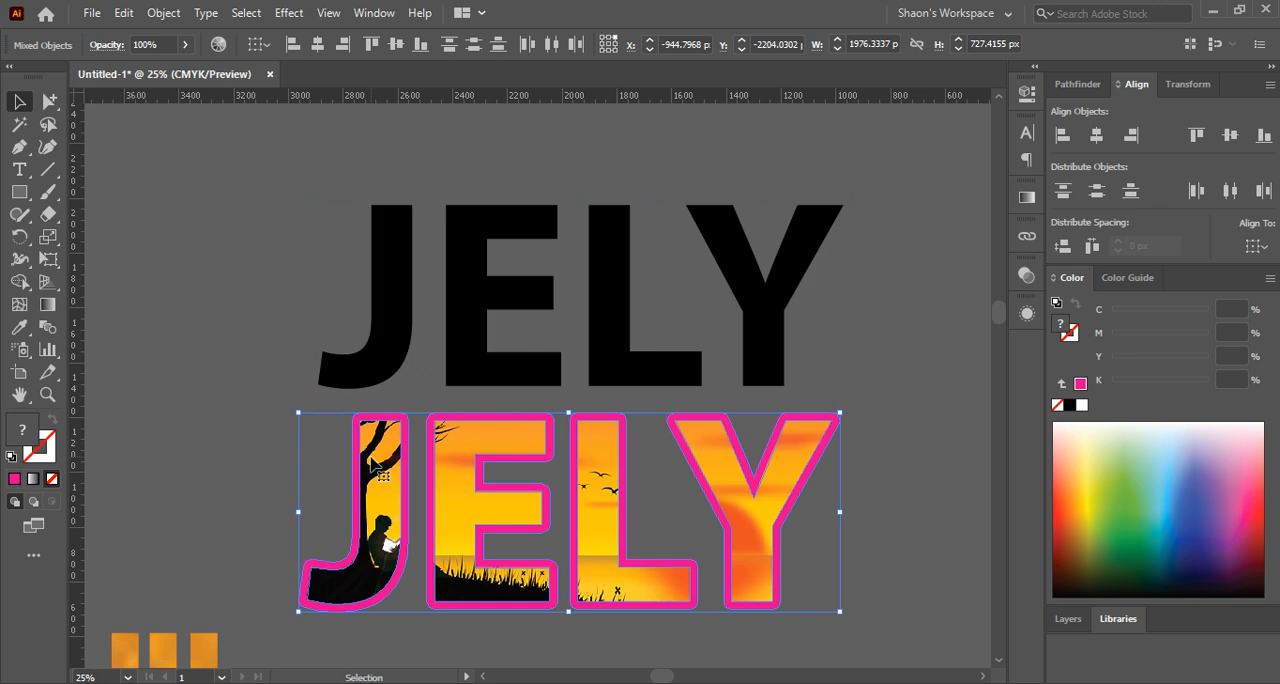
scroll(380, 440, "down", 1)
left_click_drag(455, 482, 668, 474)
left_click(386, 477)
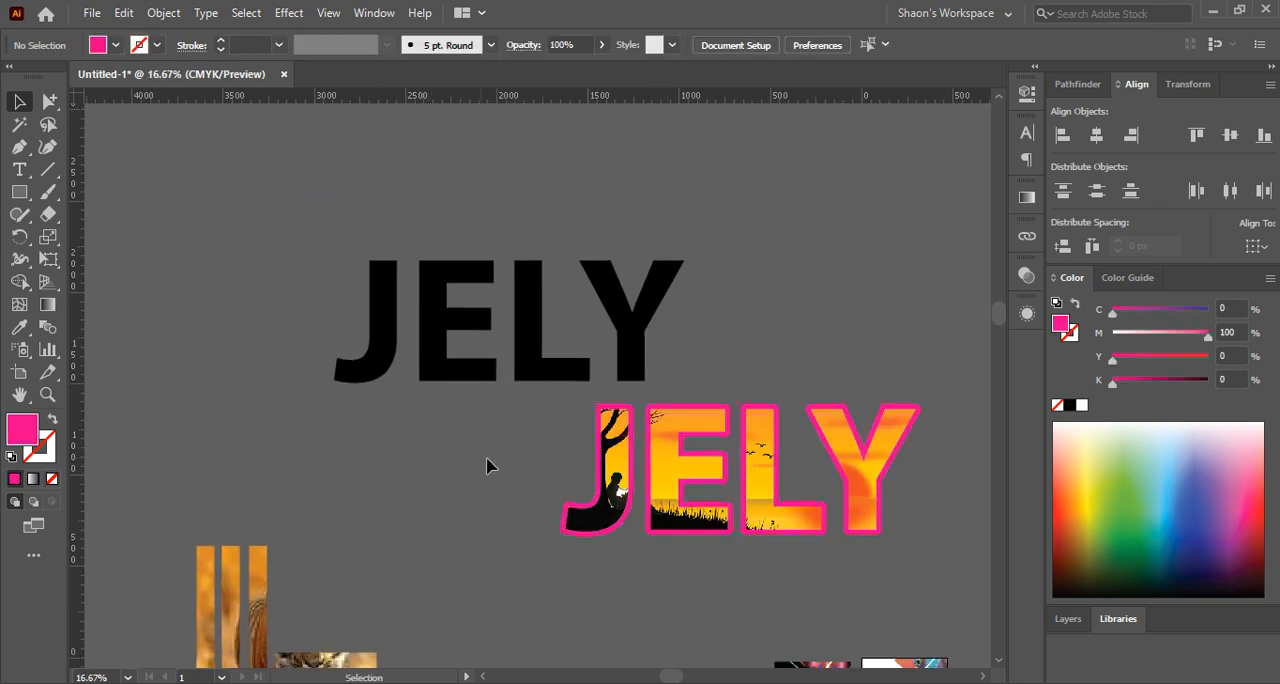
Shift the black JELY lettering slightly left, further from the pink-bordered sunset lettering, and deselect it
scroll(591, 475, "up", 1)
left_click_drag(447, 436, 340, 357)
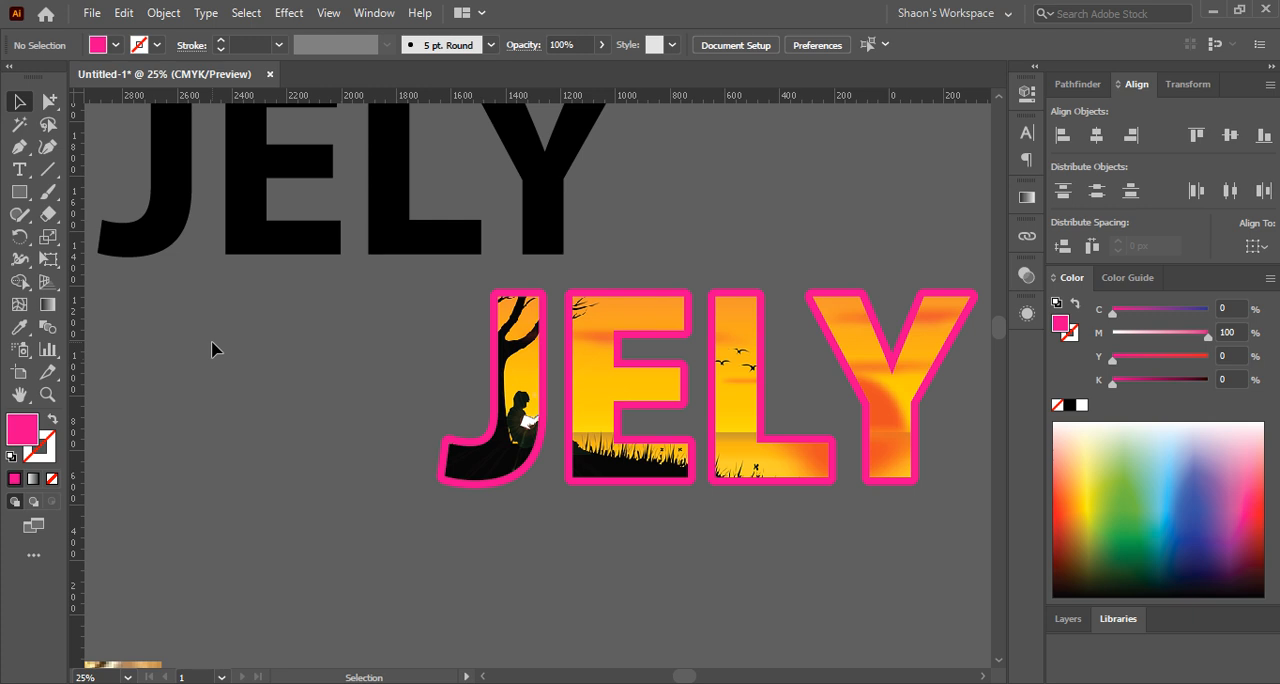
left_click(257, 214)
left_click_drag(255, 214, 211, 220)
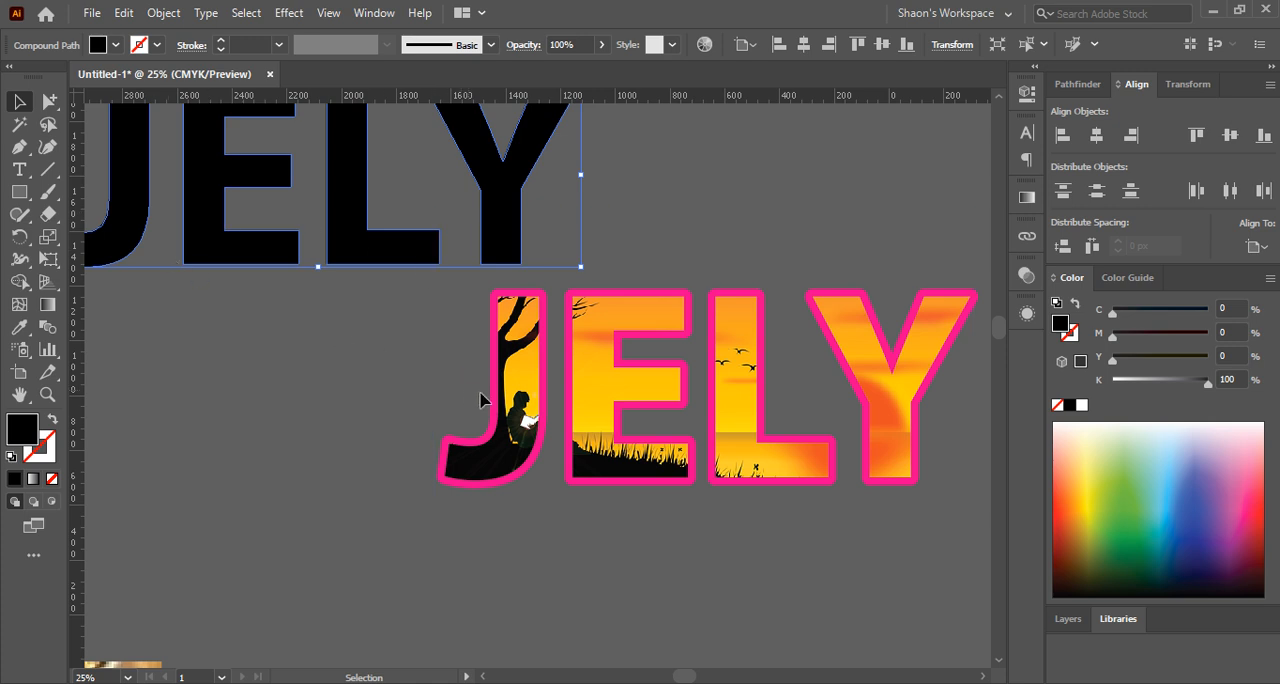
left_click(365, 365)
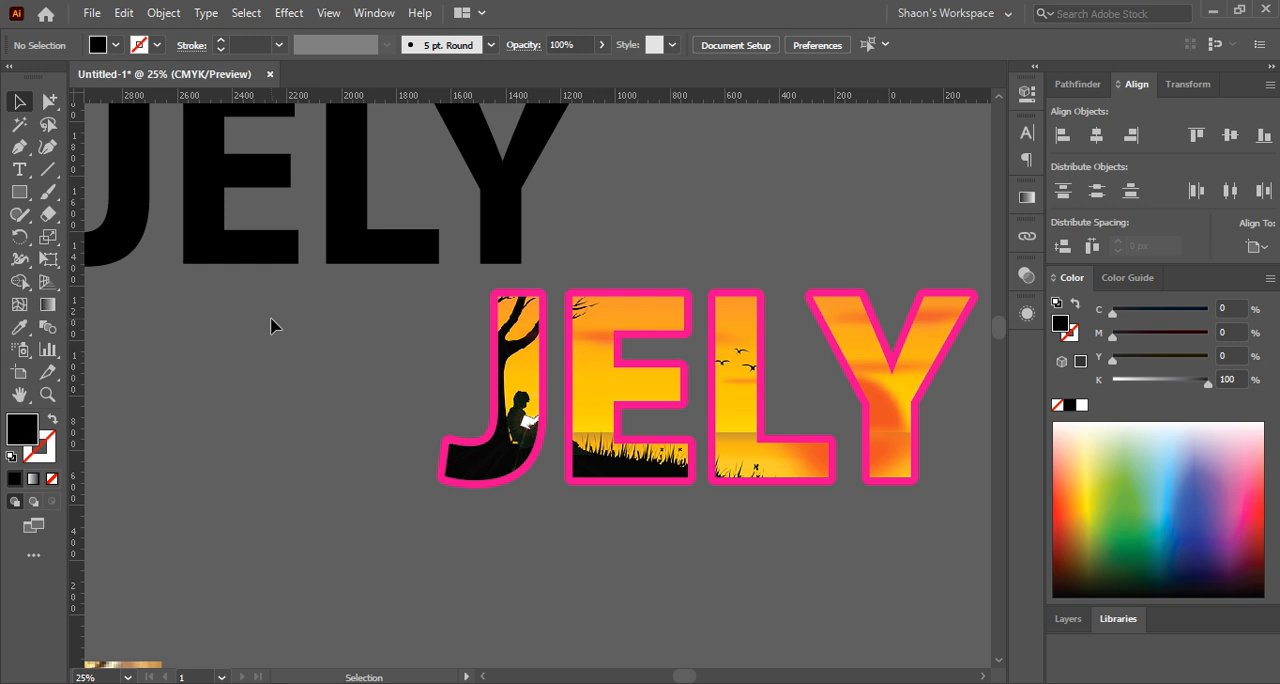
Draw a black rectangle about 550 by 500 px in the empty area left of the pink-bordered JELY lettering
left_click(16, 196)
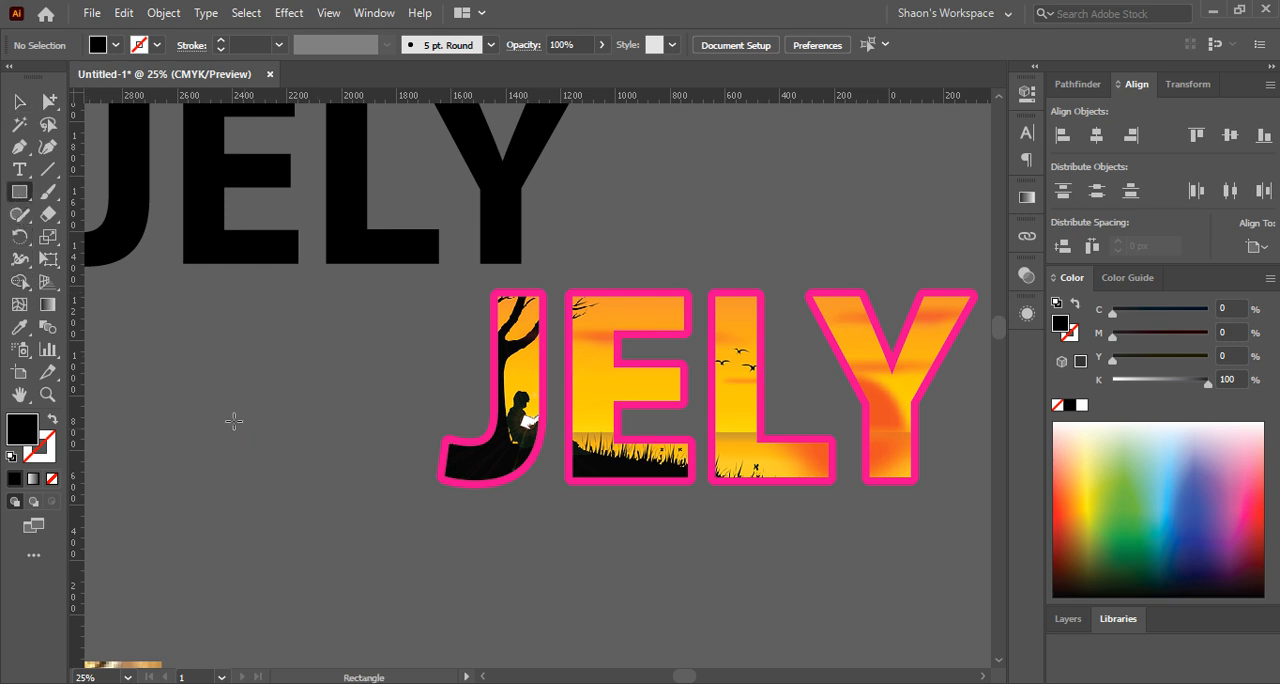
left_click_drag(202, 386, 354, 524)
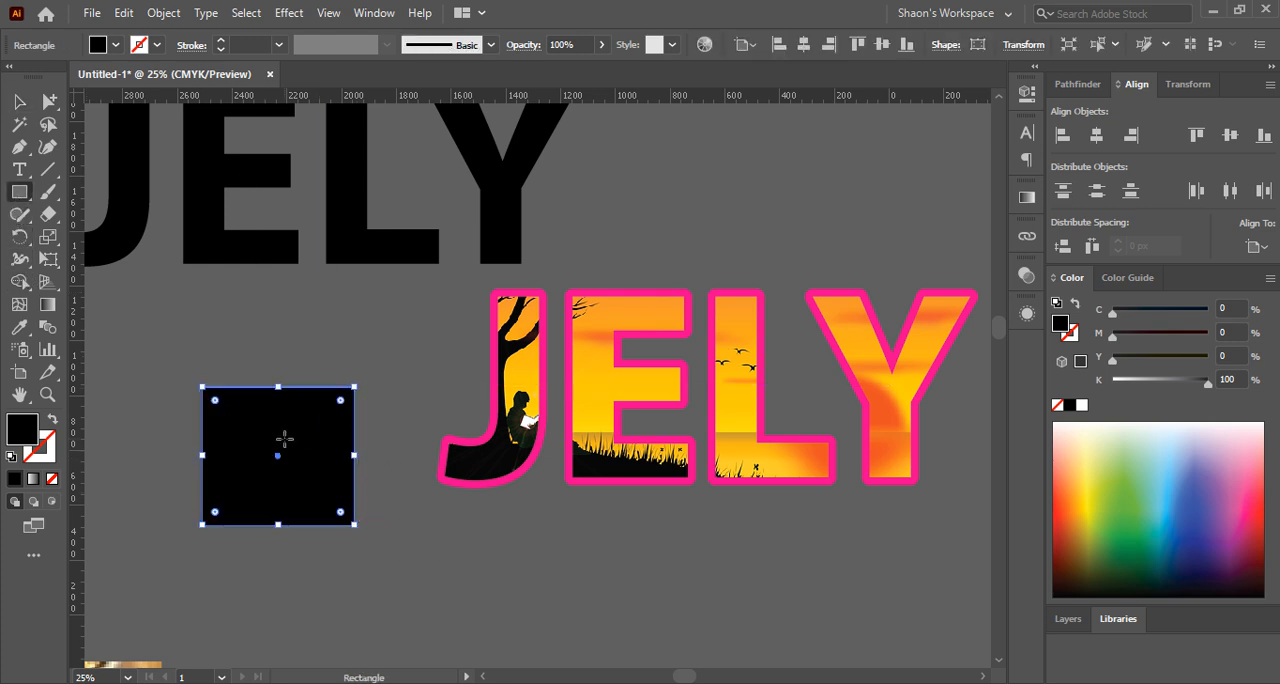
left_click(24, 100)
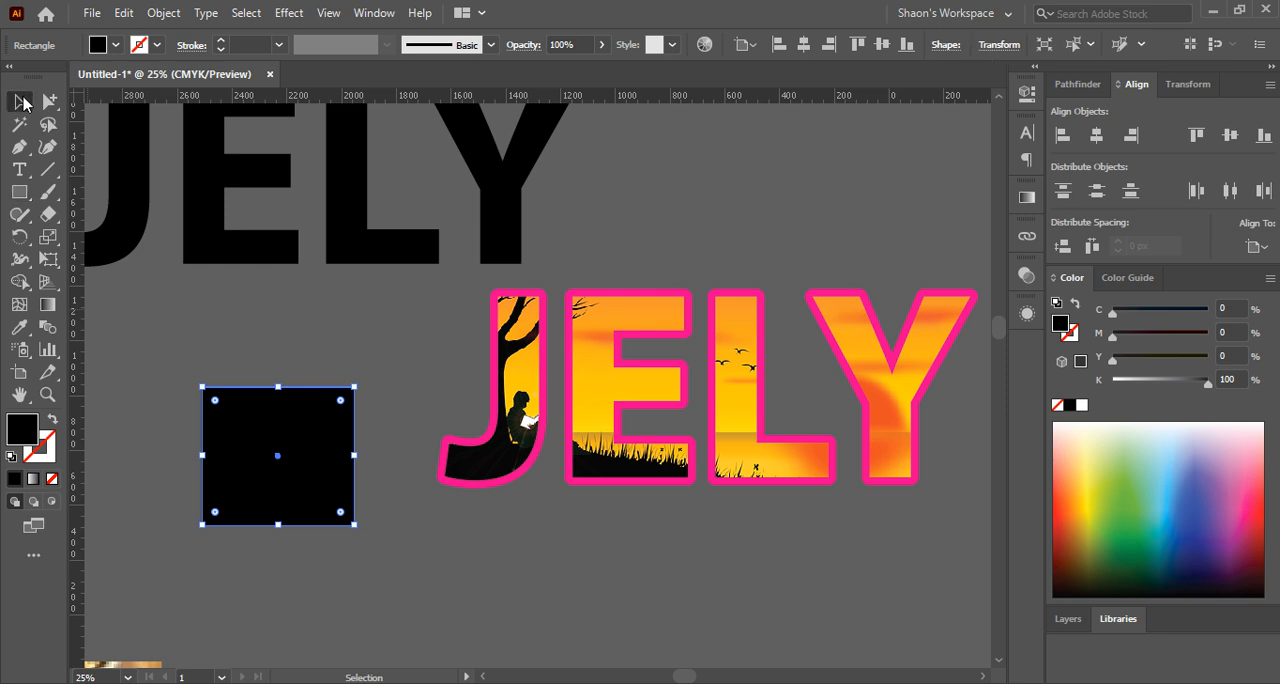
left_click(337, 537)
Widen the black rectangle to about 890 px, keeping its height
scroll(337, 545, "up", 2)
scroll(386, 471, "left", 4)
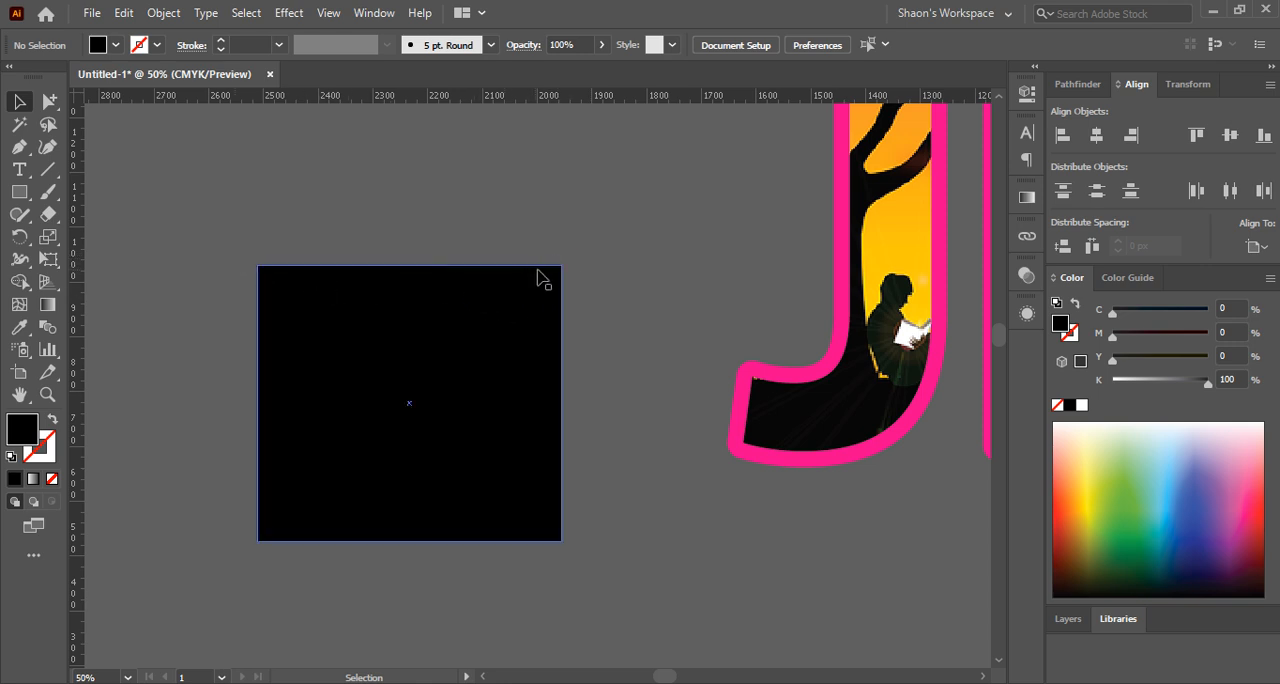
left_click(490, 333)
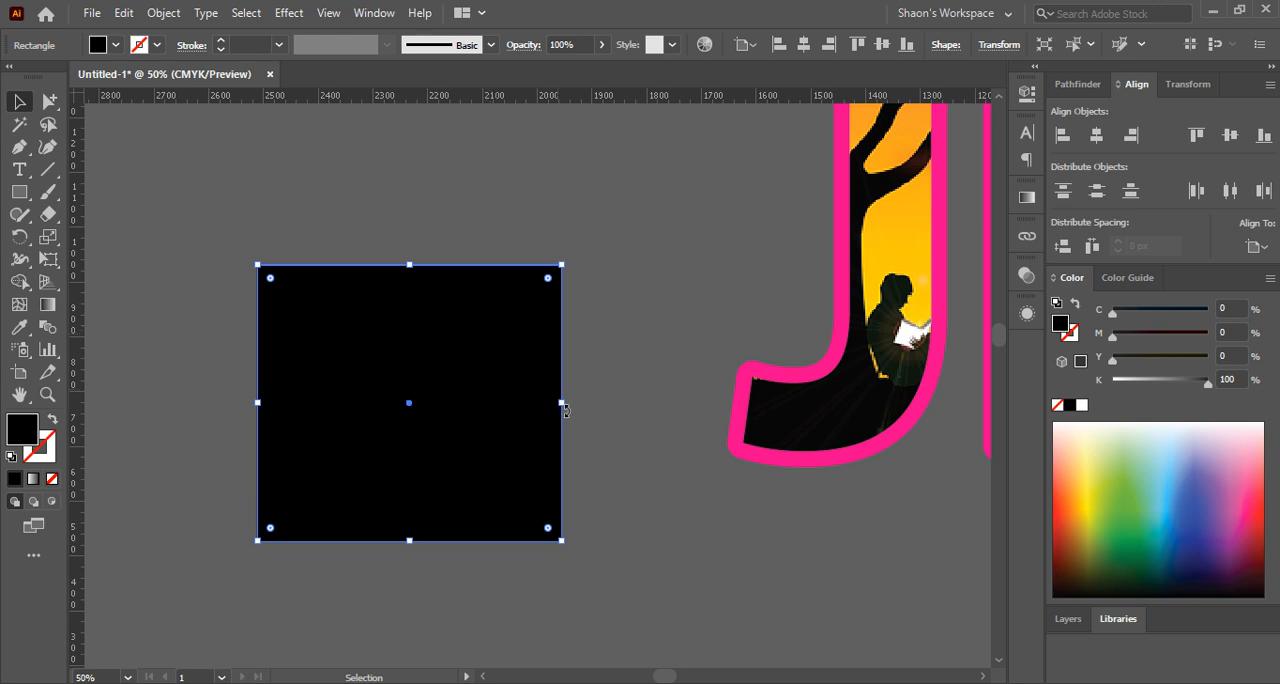
left_click_drag(564, 403, 742, 403)
left_click_drag(505, 385, 532, 372)
key("space")
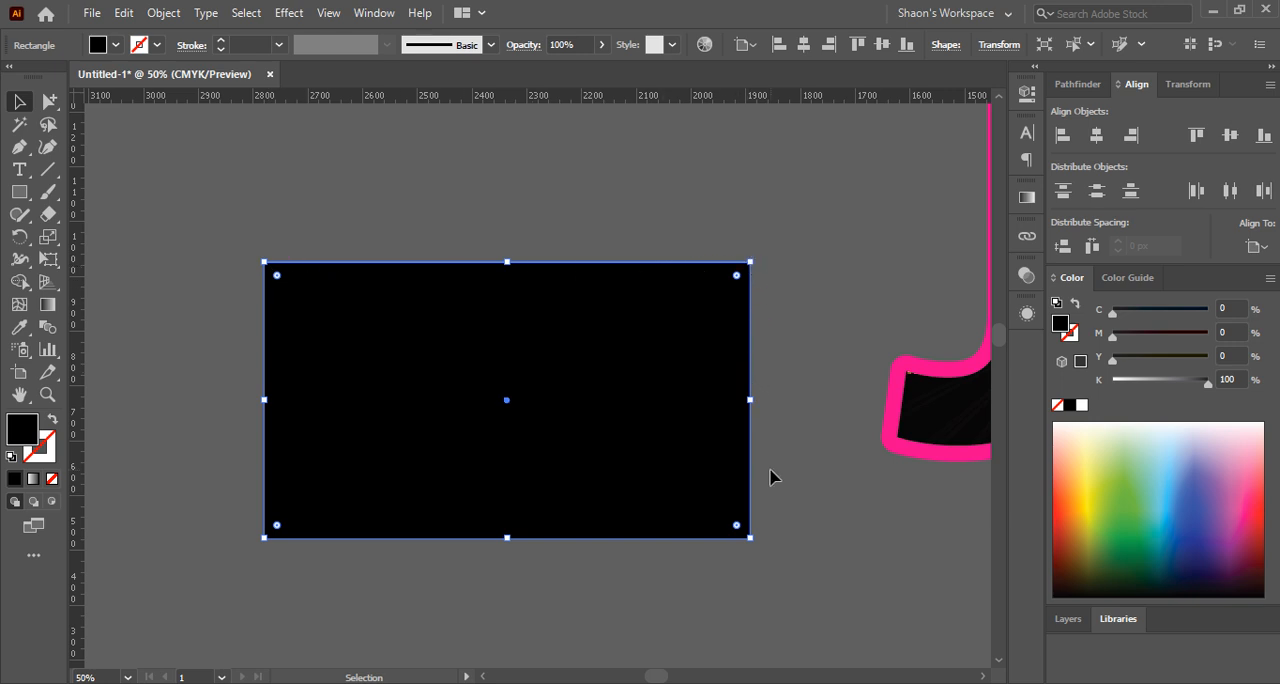
Duplicate the black rectangle in place, directly on top of the original
left_click(523, 220)
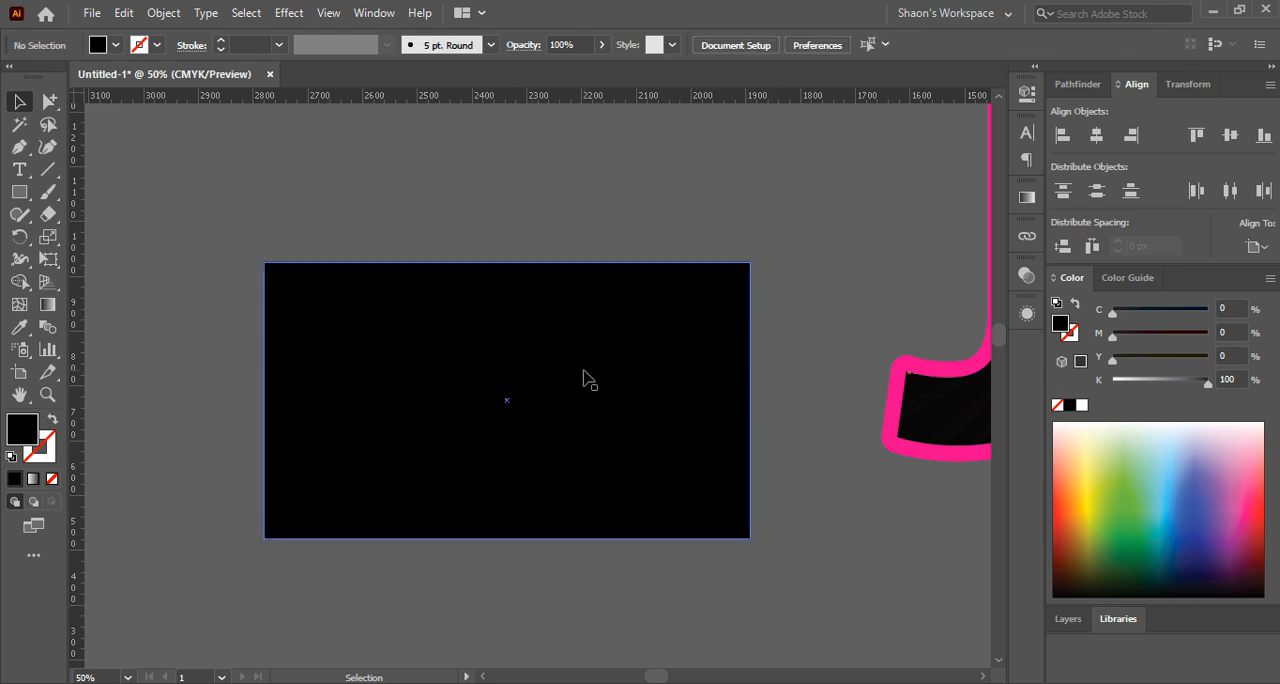
left_click(586, 375)
key("a")
left_click(586, 377)
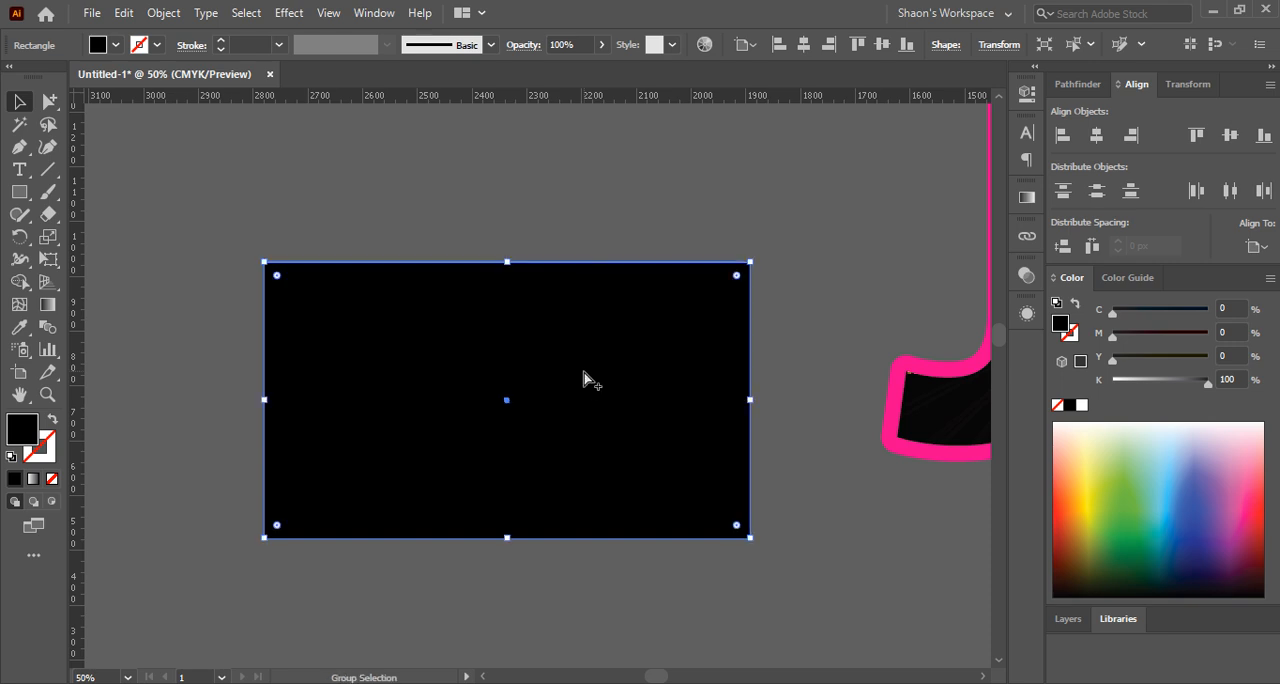
key("v")
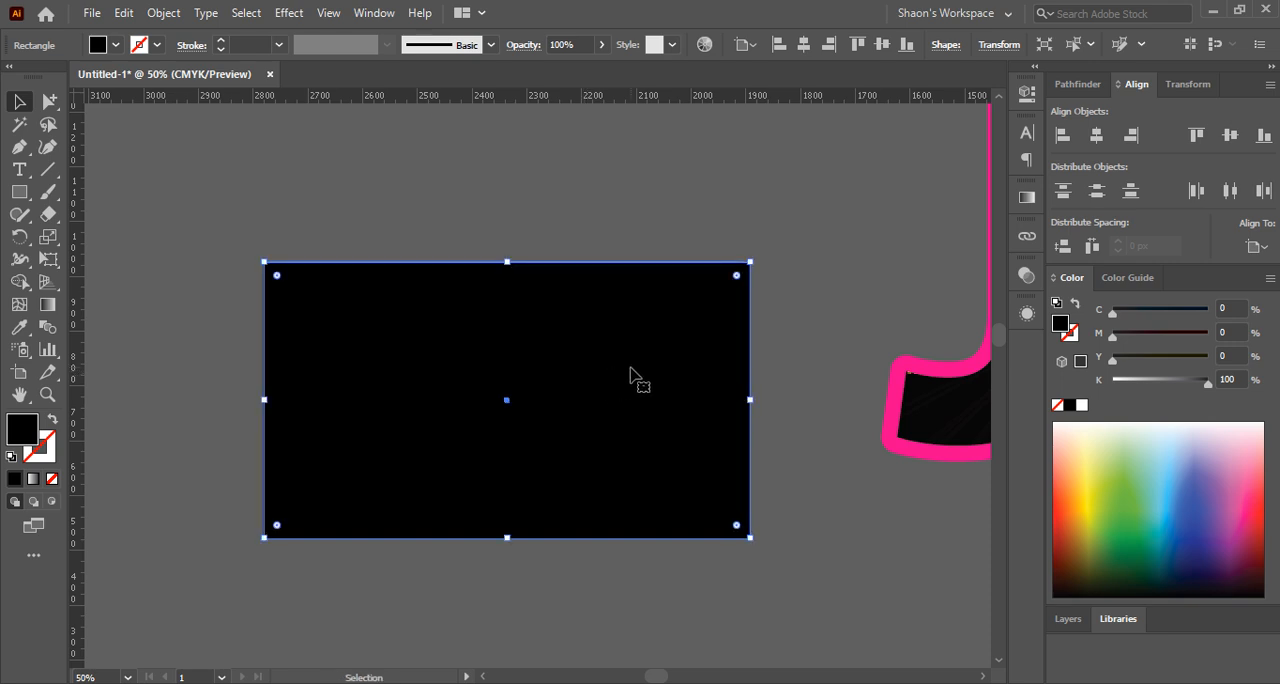
Fill the upper rectangle copy with white and shrink it proportionally about its center to about 740 by 420 px
left_click(1081, 404)
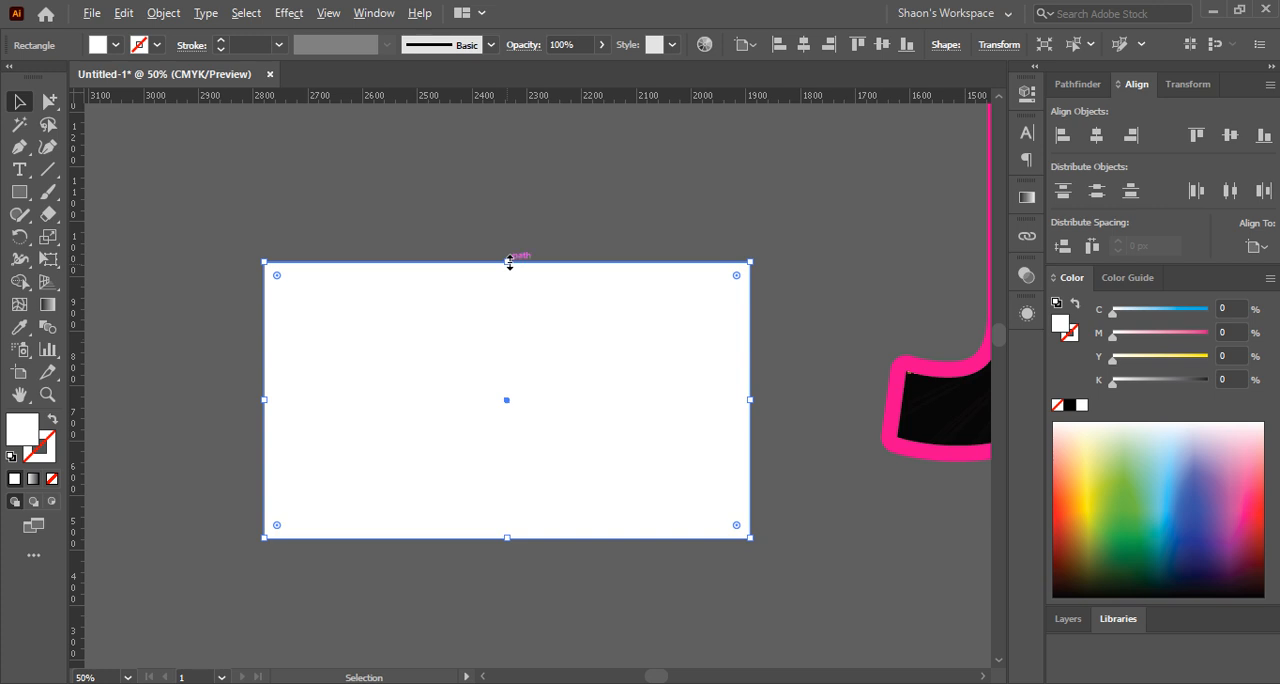
left_click_drag(509, 262, 509, 285)
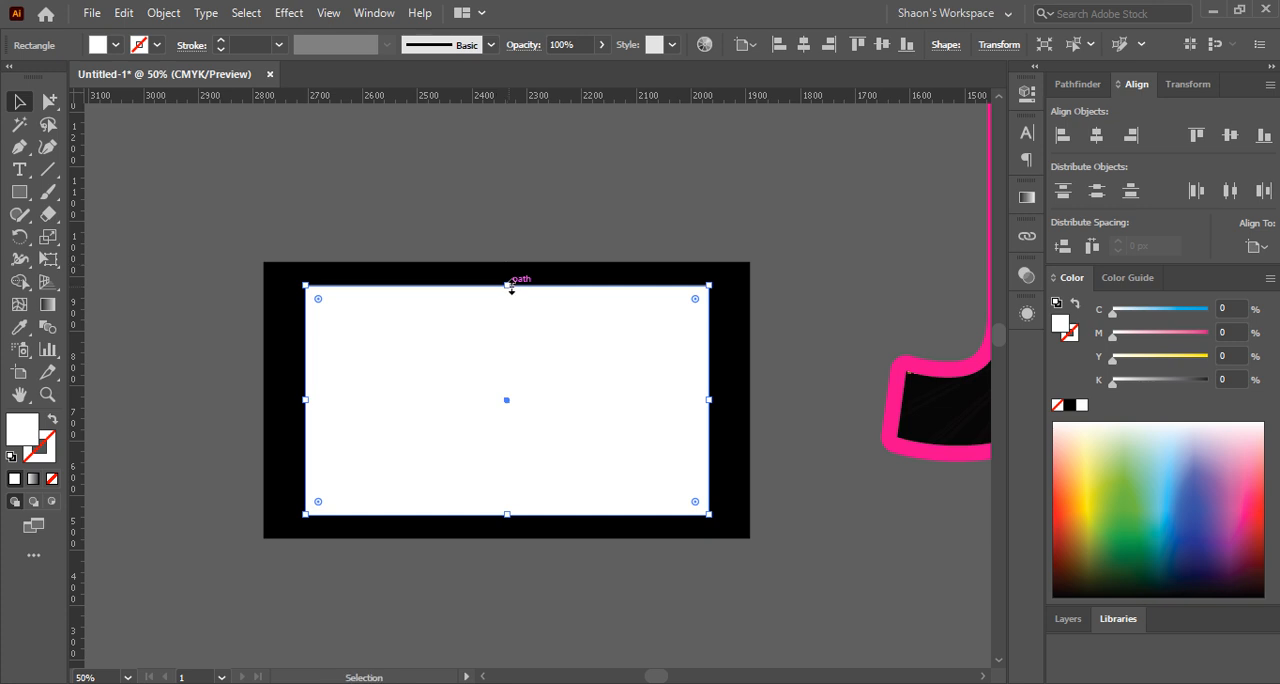
left_click(451, 184)
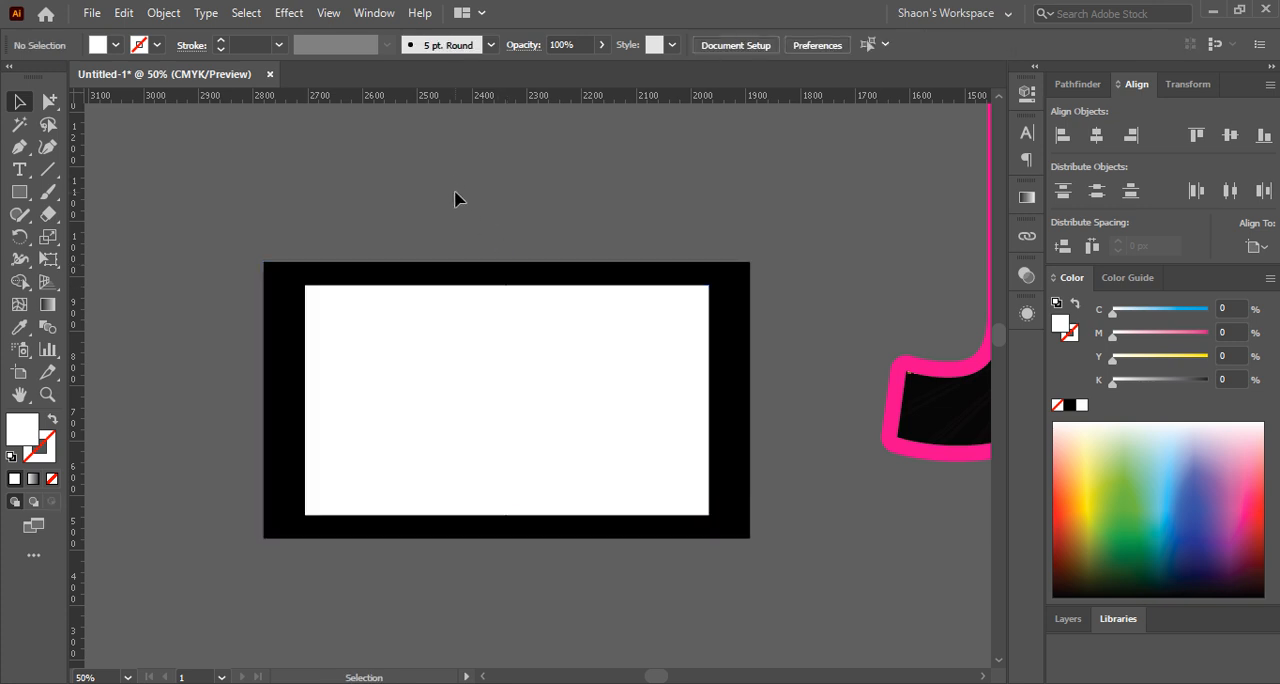
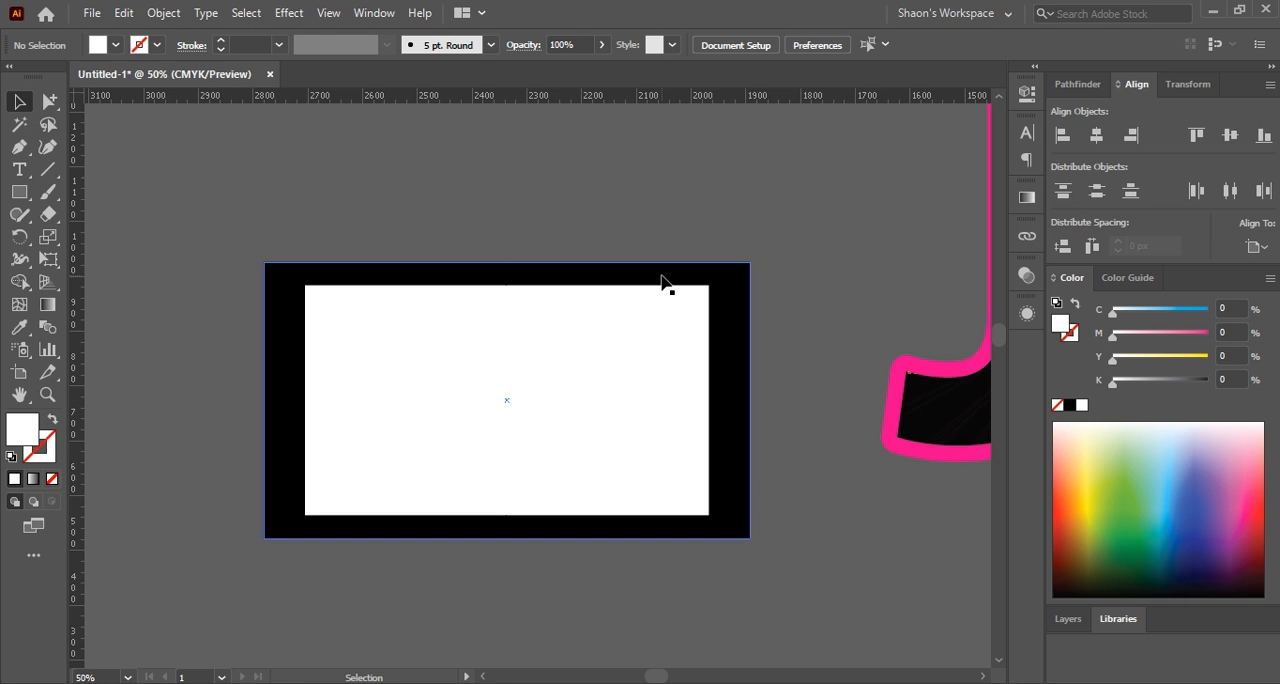
Delete the white rectangle from on top of the black one
left_click(590, 347)
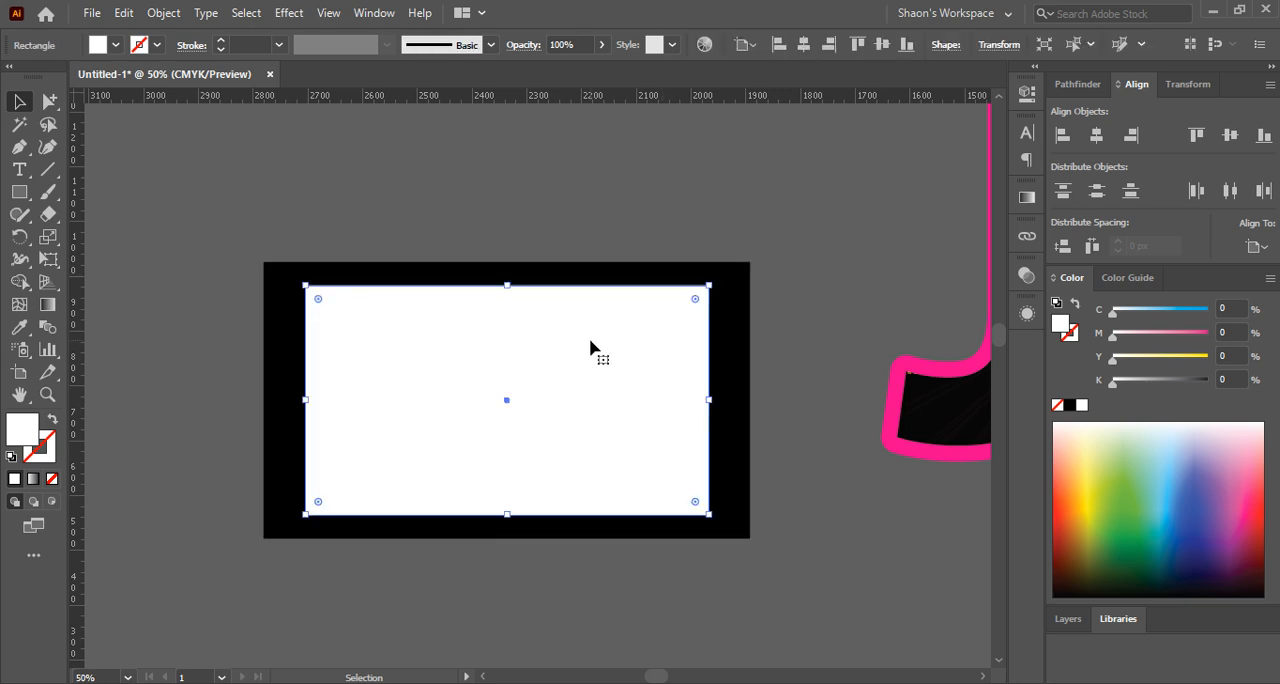
key("Delete")
Offset the black rectangle's path by -50 px with Miter joins and fill the resulting inner rectangle with white
left_click(592, 348)
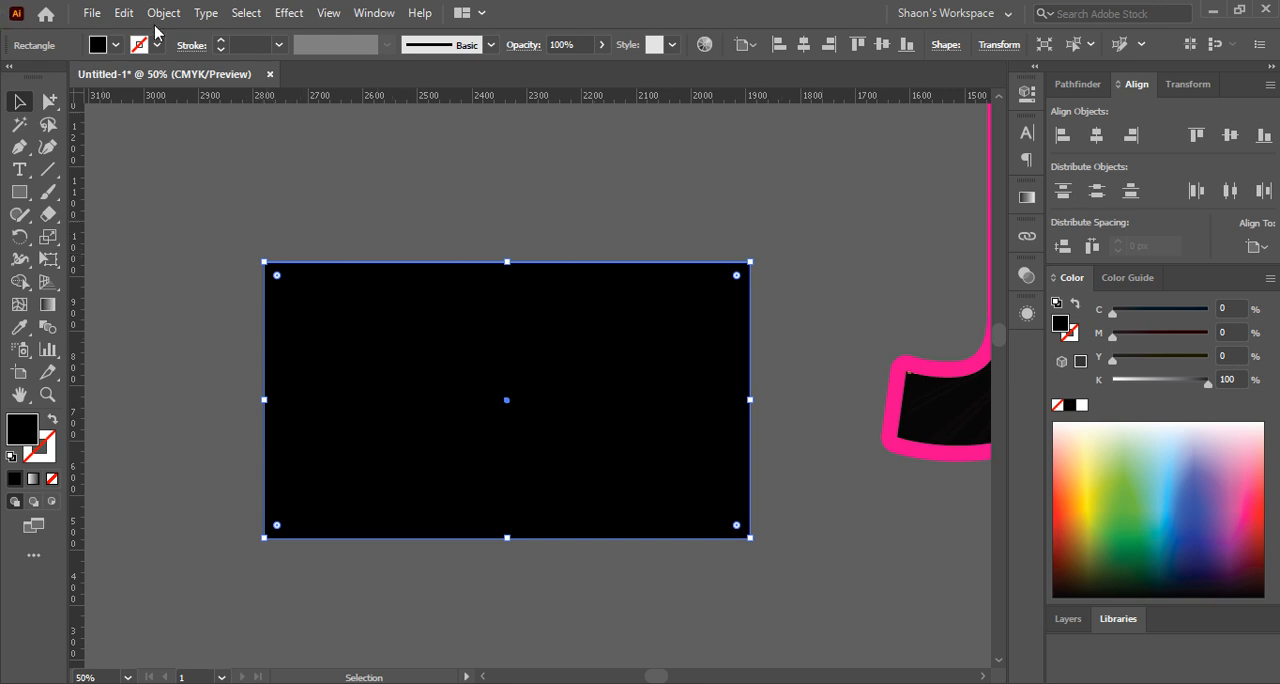
left_click(163, 13)
mouse_move(250, 462)
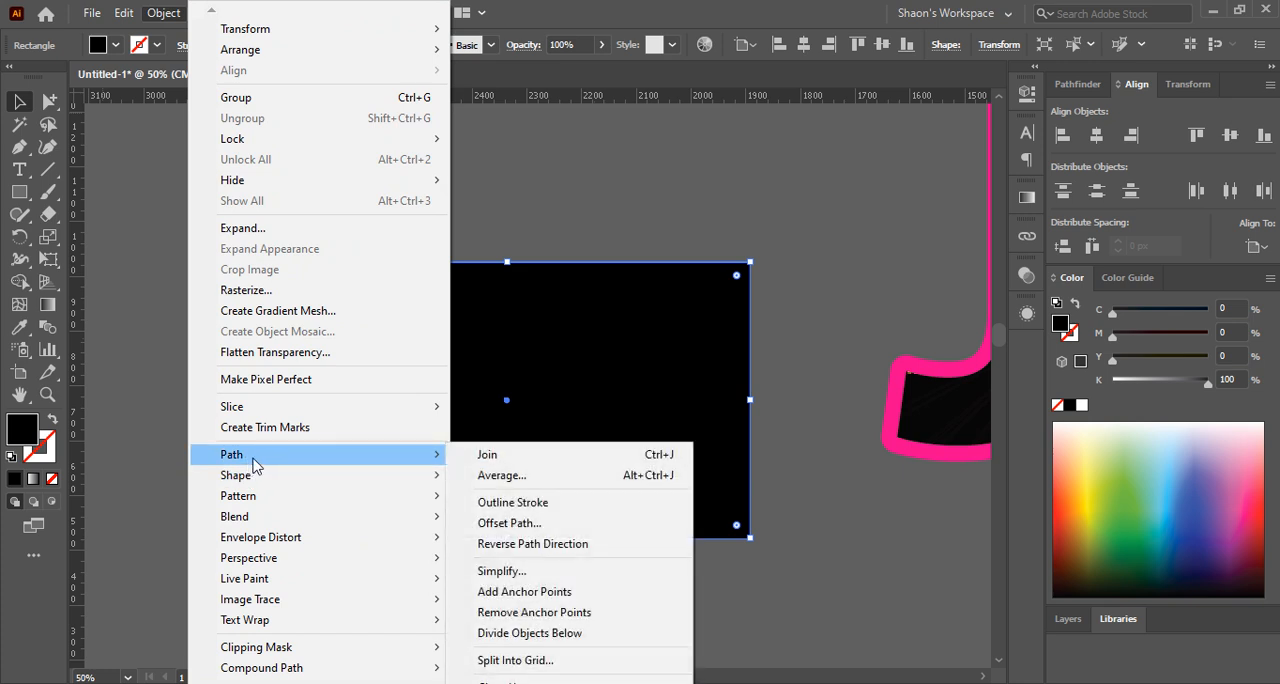
left_click(507, 522)
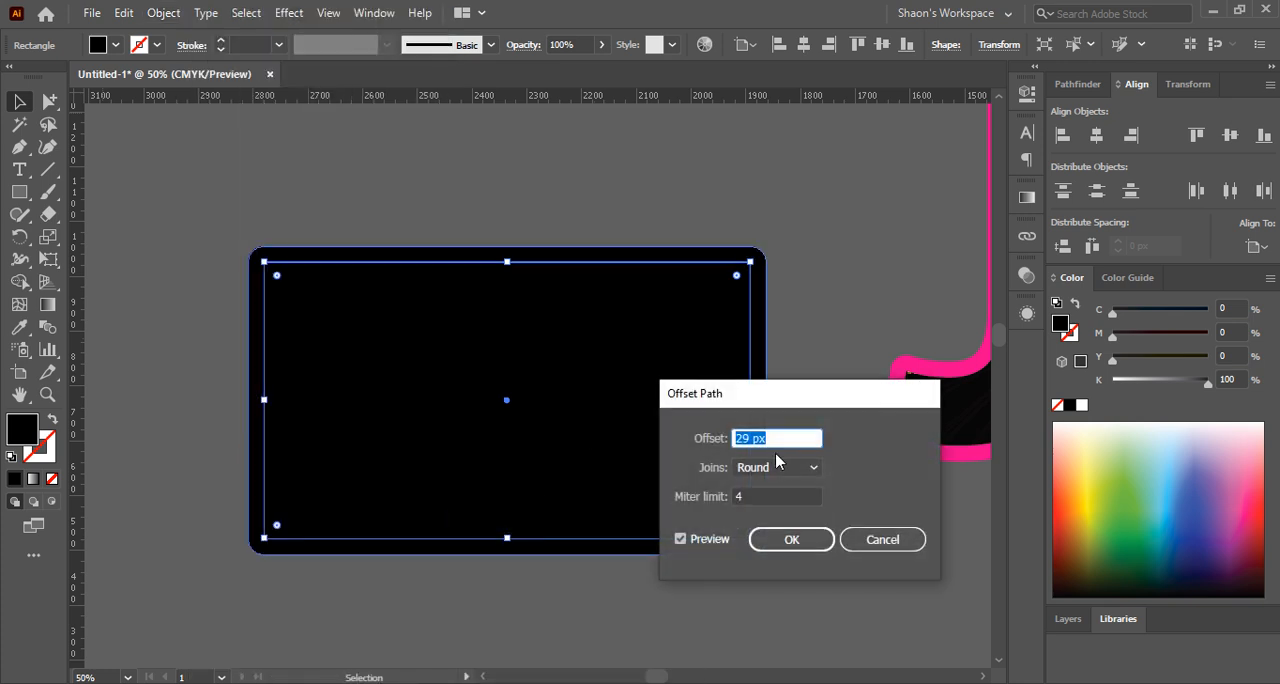
left_click(776, 467)
left_click(768, 488)
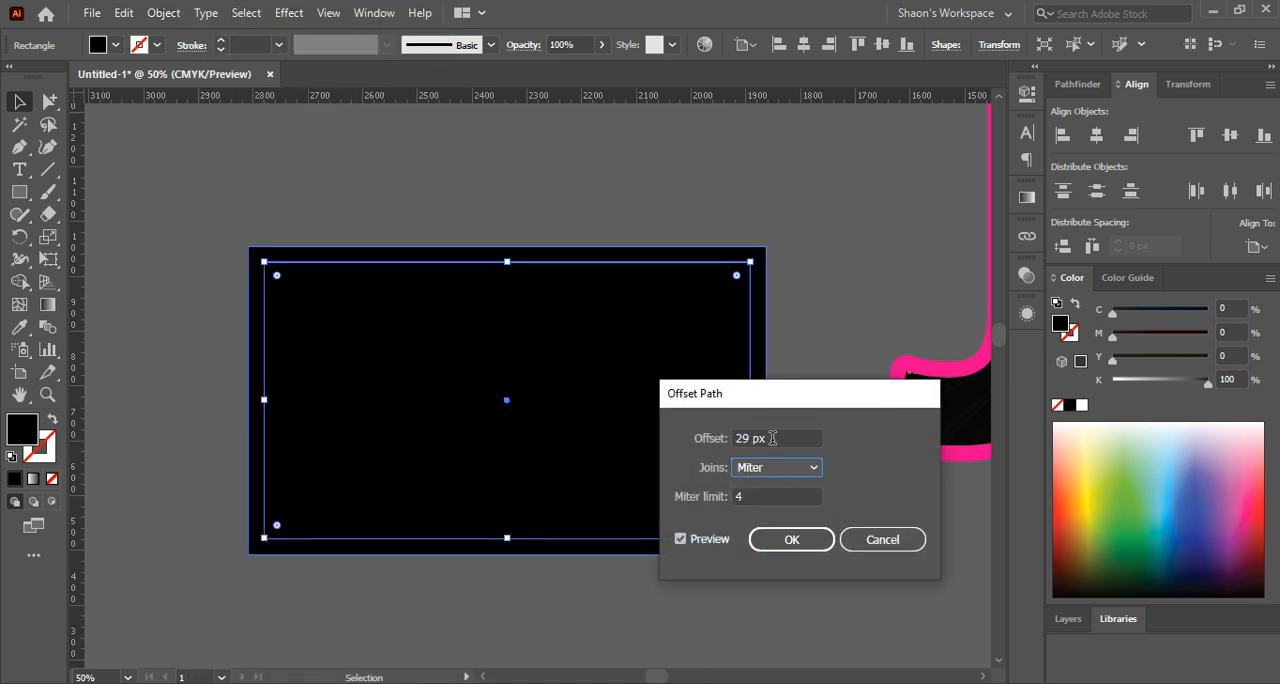
scroll(772, 437, "down", 20)
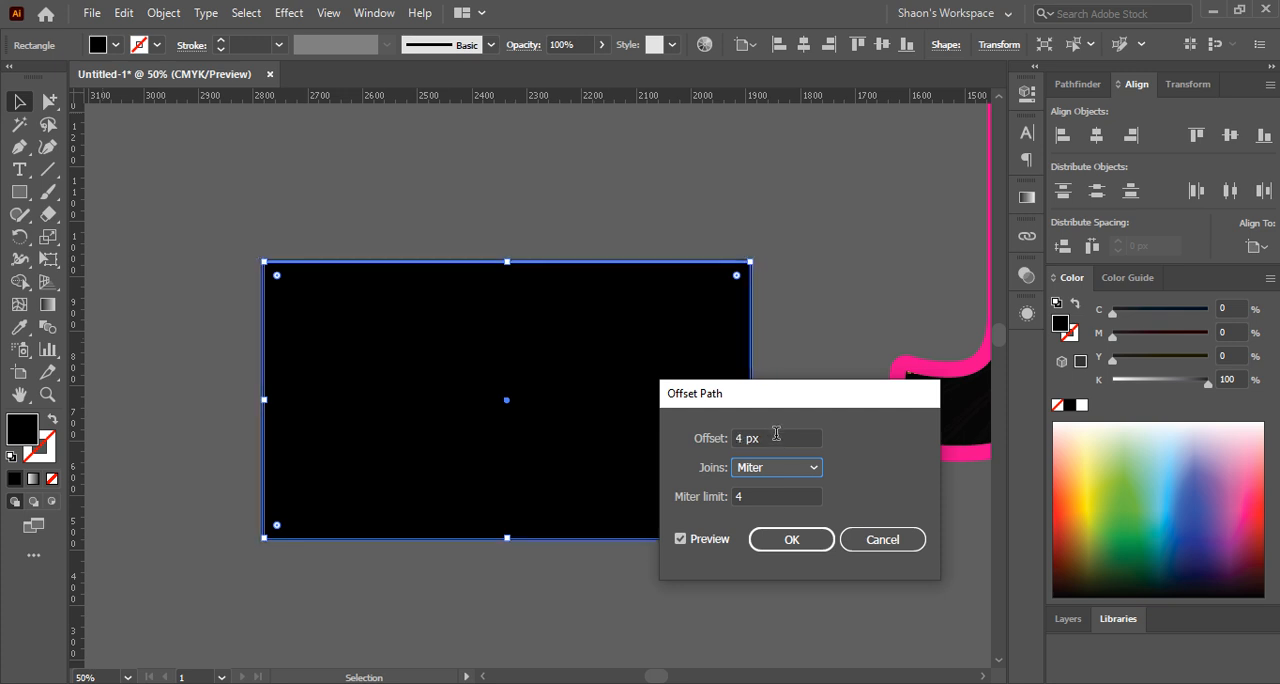
scroll(775, 437, "down", 20)
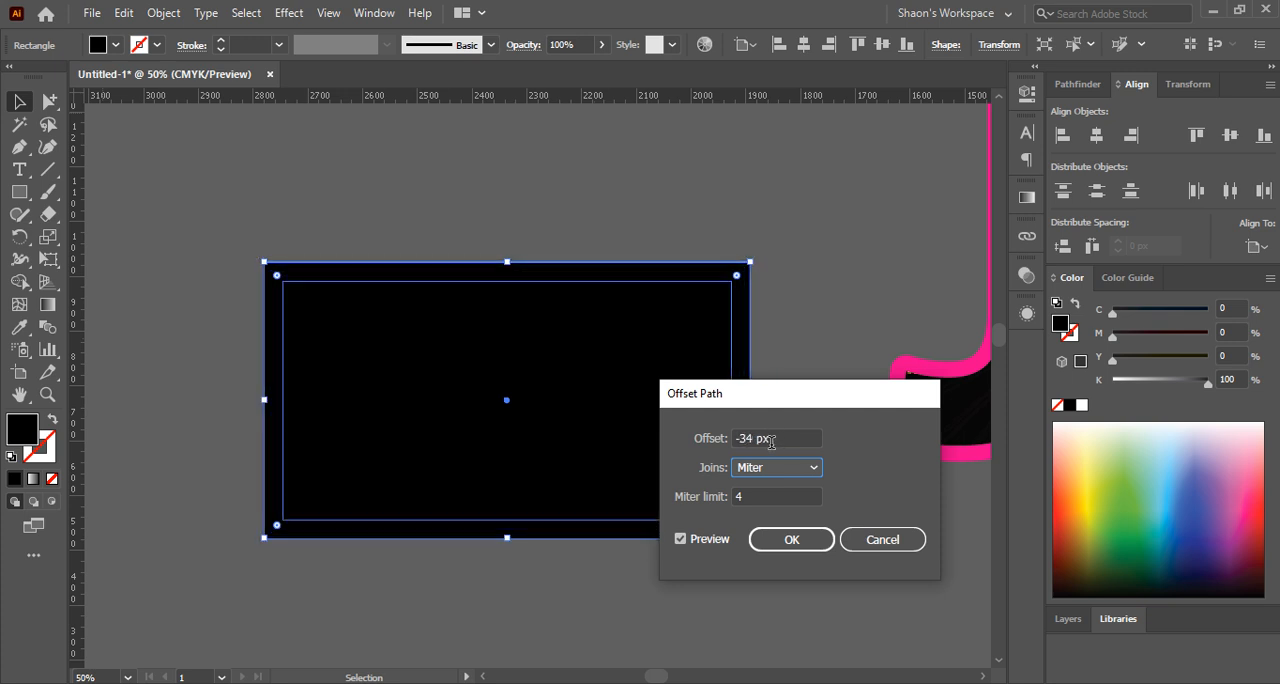
scroll(776, 455, "down", 10)
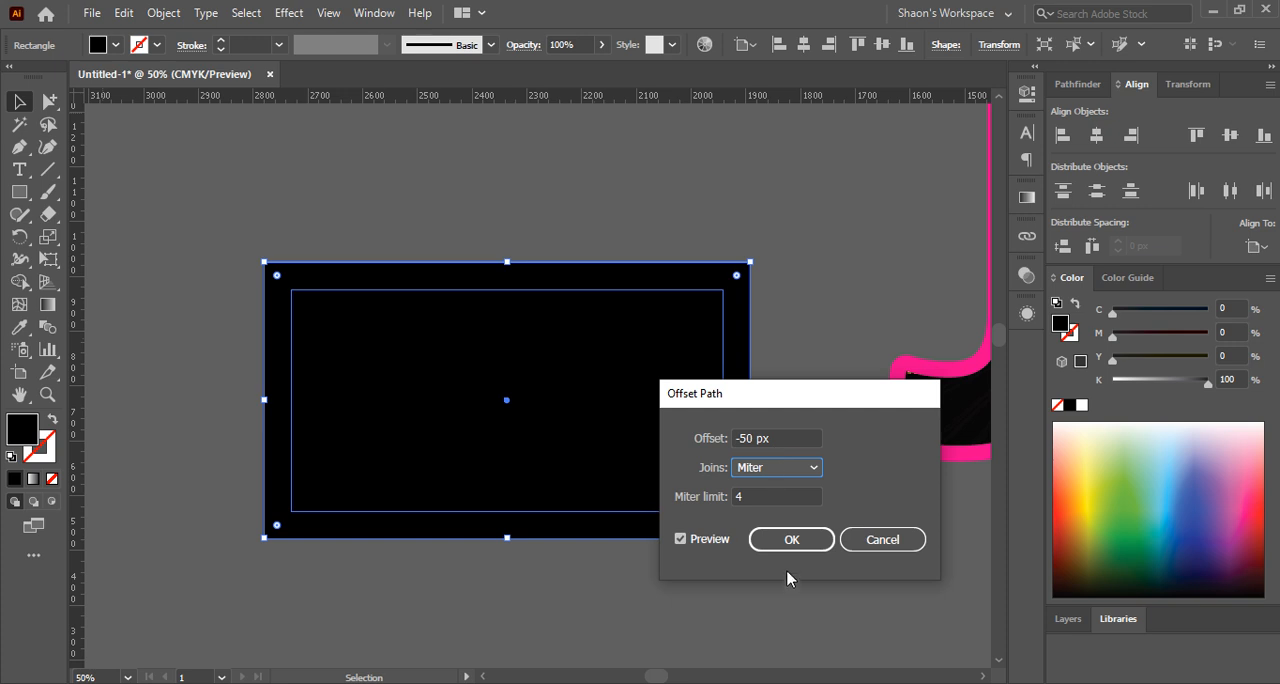
left_click(789, 543)
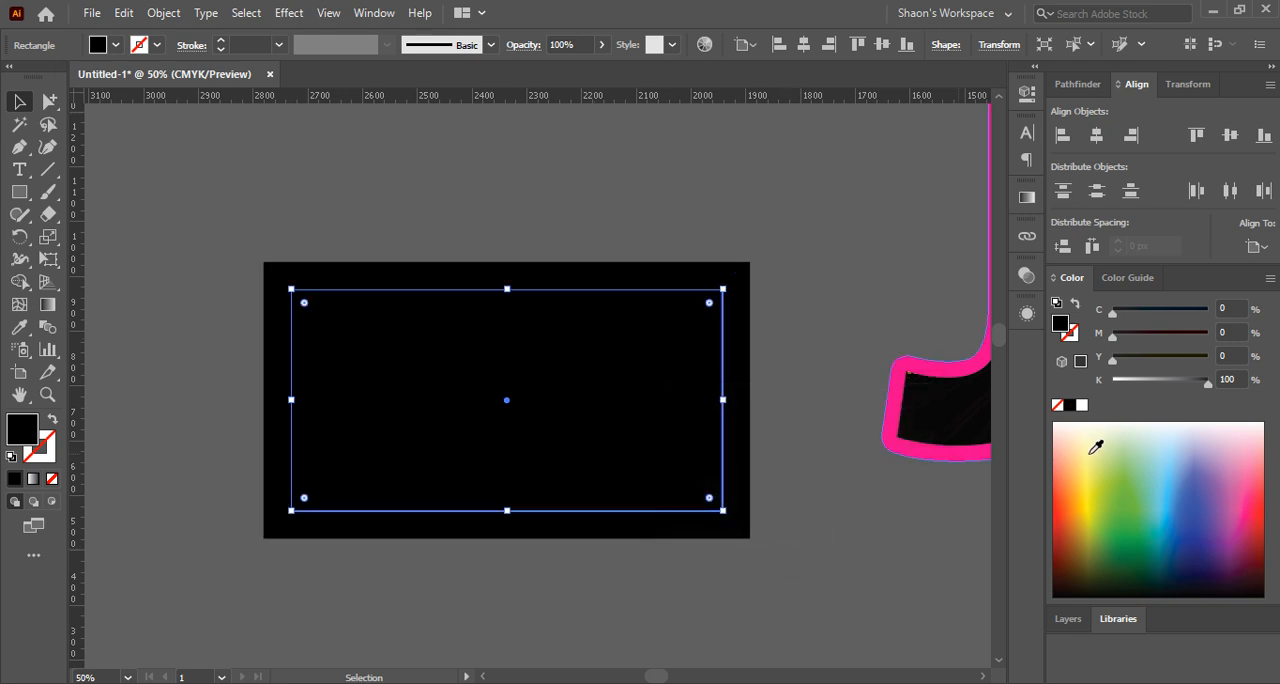
left_click(1081, 404)
left_click(846, 271)
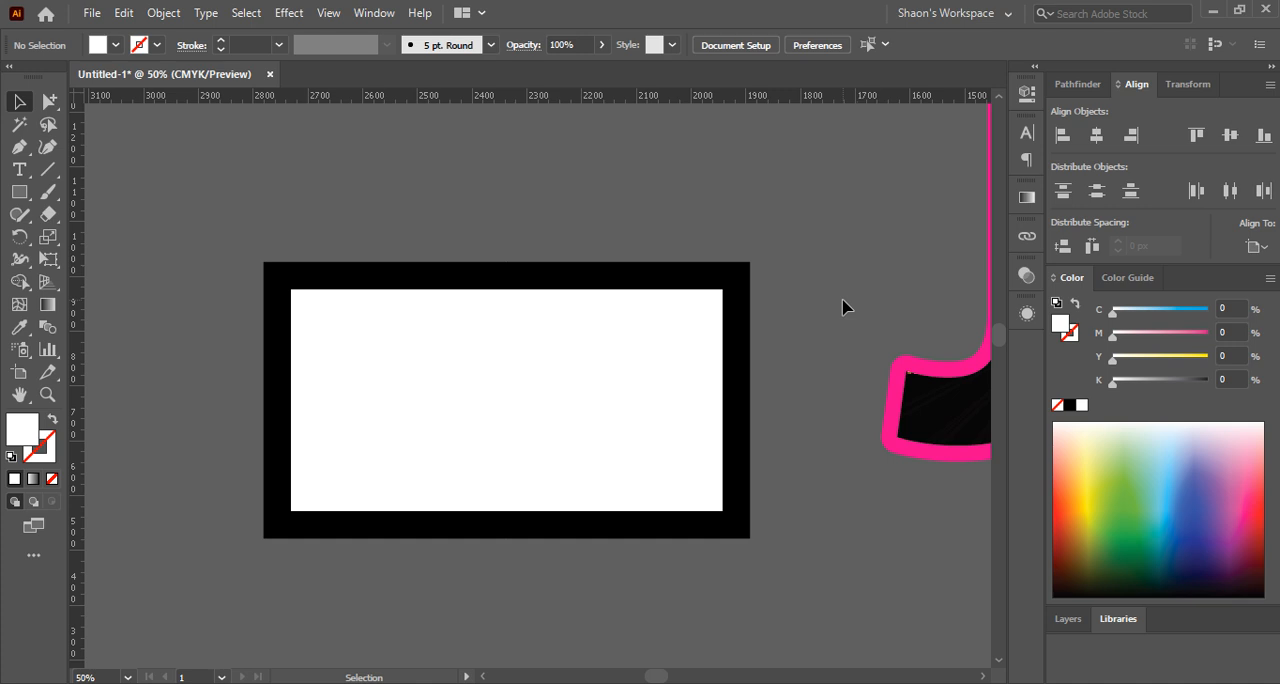
left_click(160, 13)
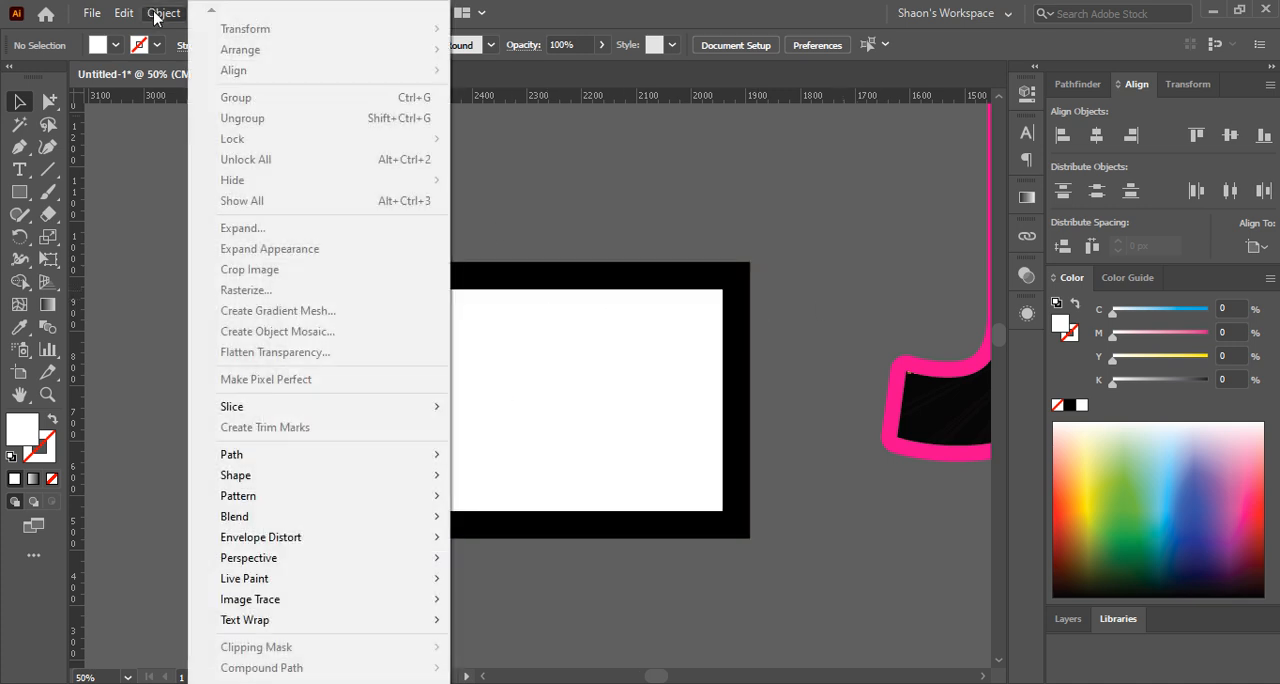
left_click(752, 234)
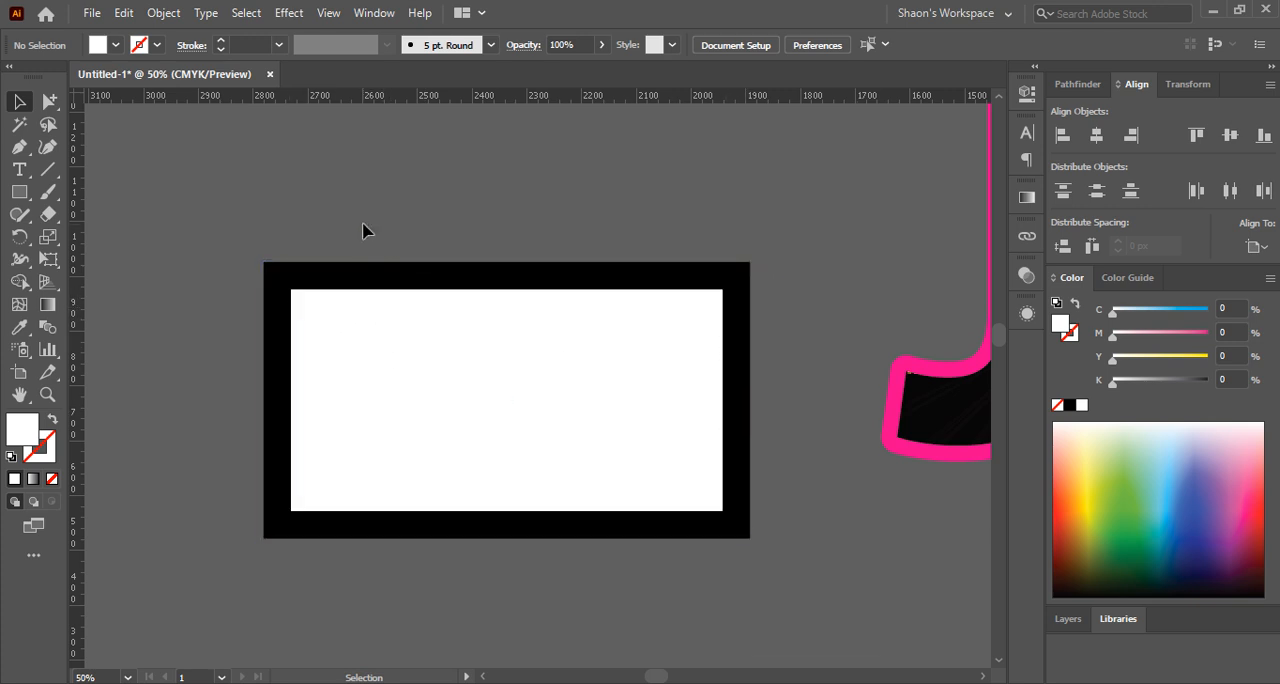
left_click_drag(331, 214, 665, 477)
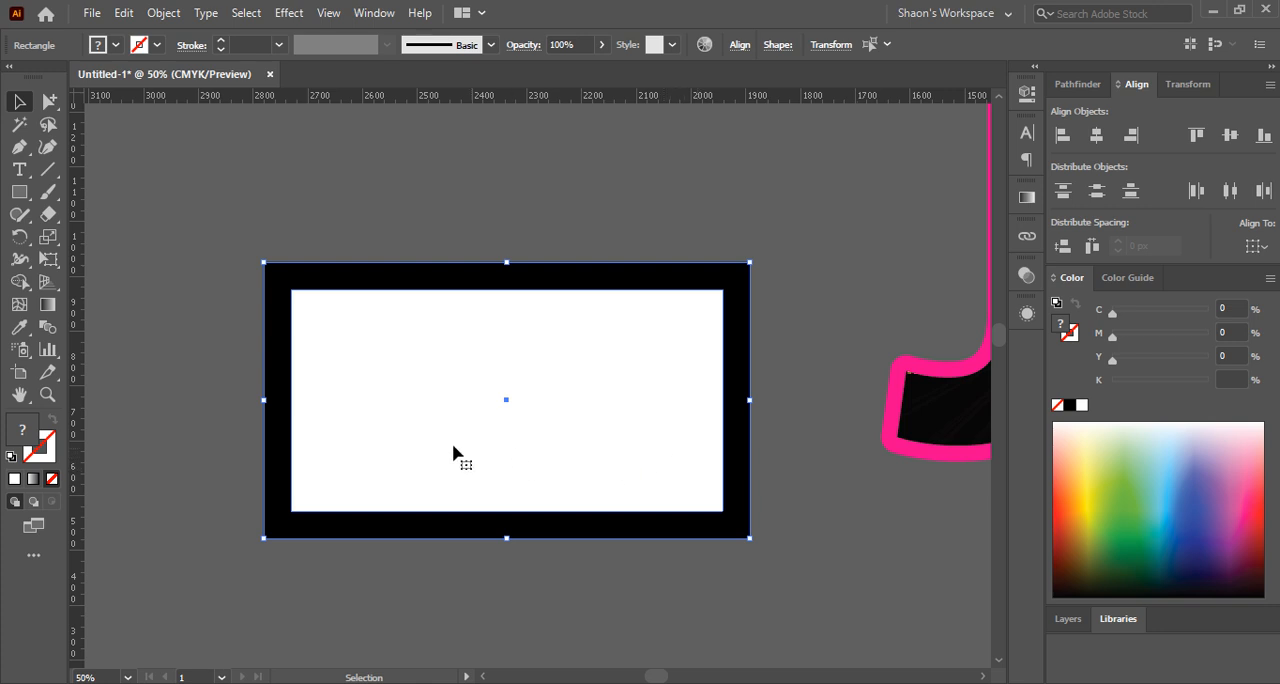
left_click(196, 374)
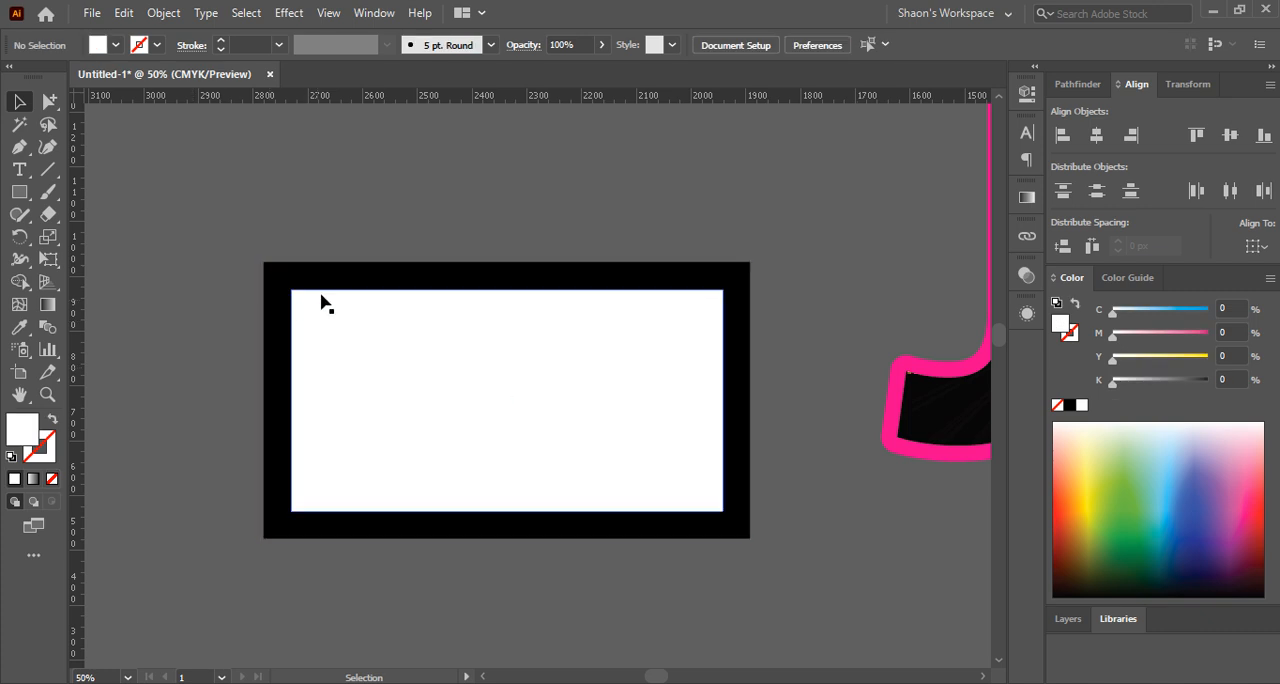
Select both the black and white rectangles and stretch them horizontally with the Scale tool, making the outer one about 948 px wide
left_click_drag(337, 231, 168, 372)
scroll(361, 397, "down", 2)
left_click_drag(78, 360, 289, 352)
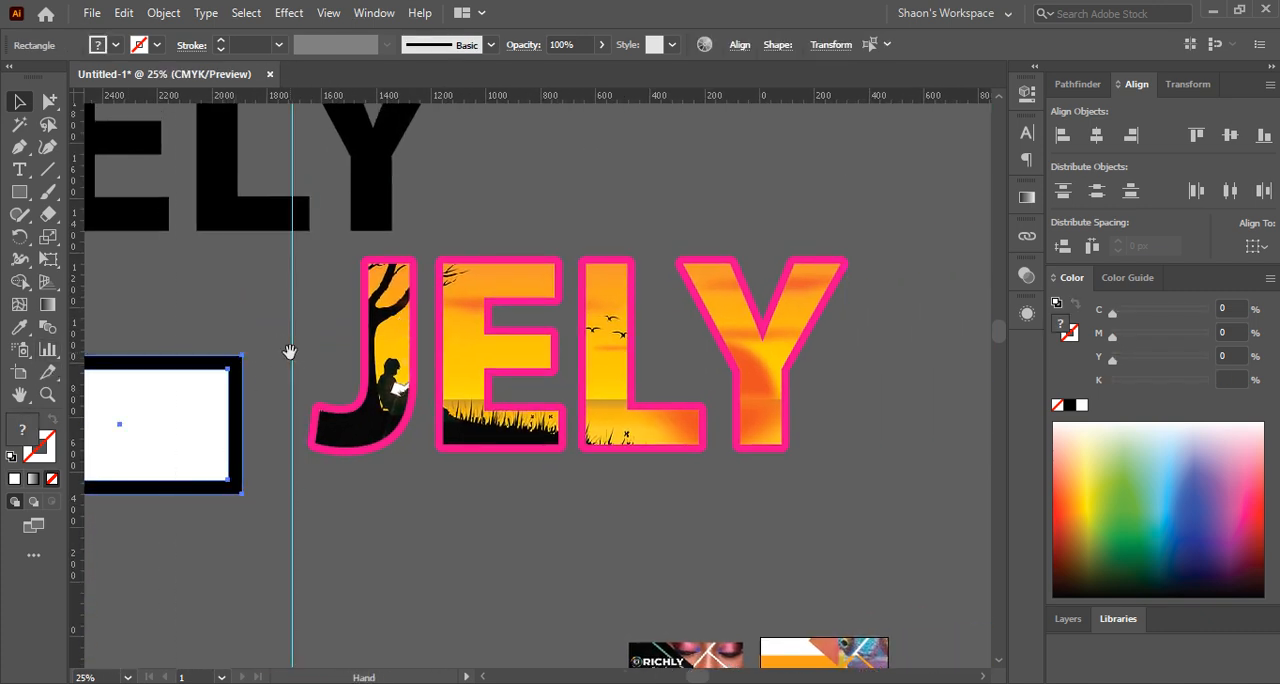
key("ctrl+z")
left_click_drag(196, 335, 603, 356)
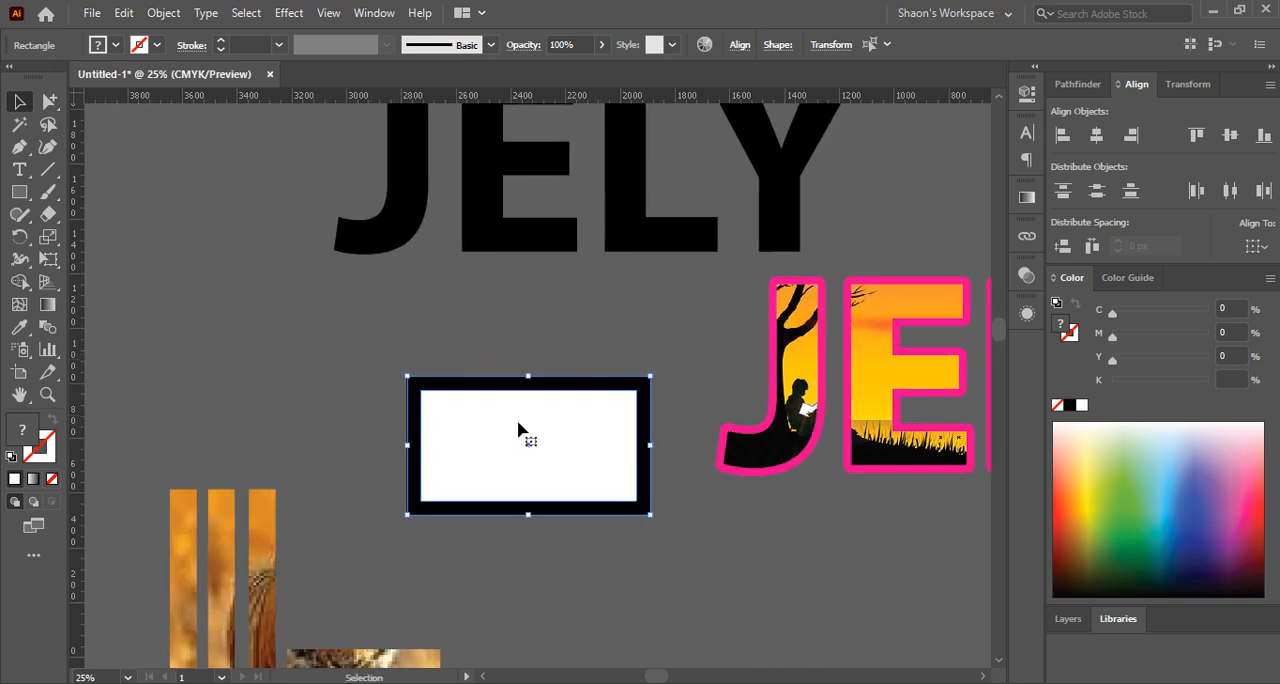
scroll(518, 430, "up", 1)
left_click_drag(505, 452, 494, 414)
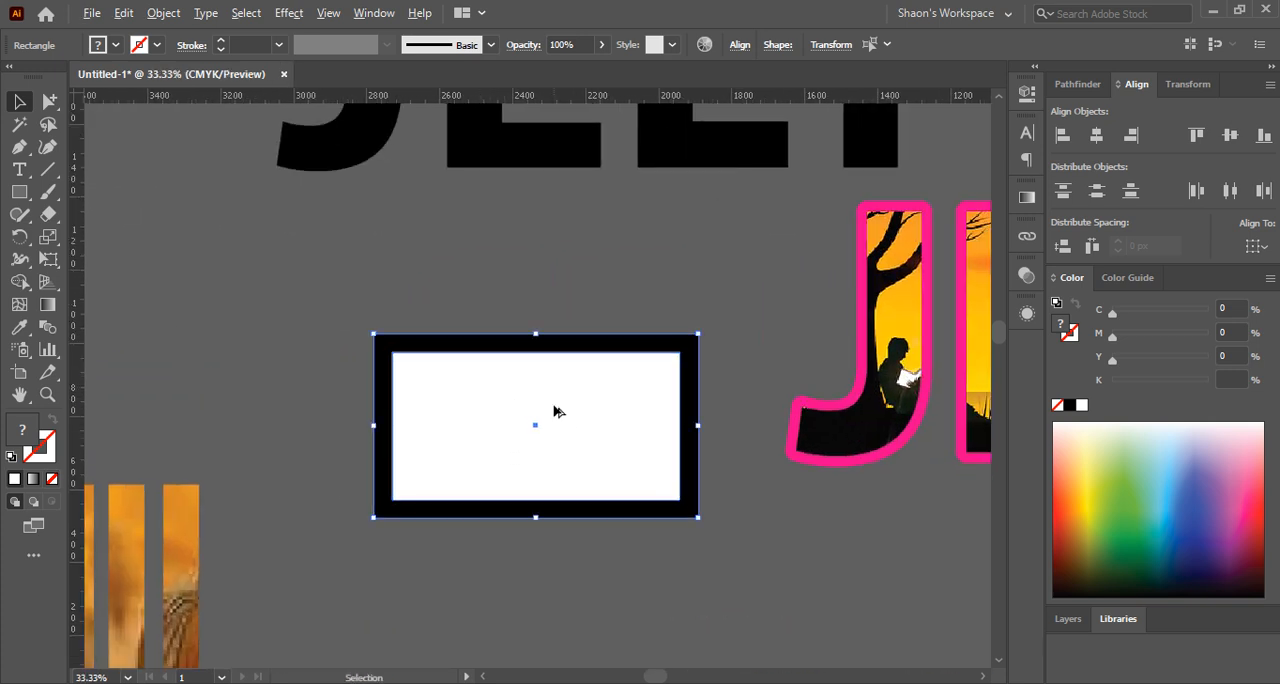
left_click(52, 241)
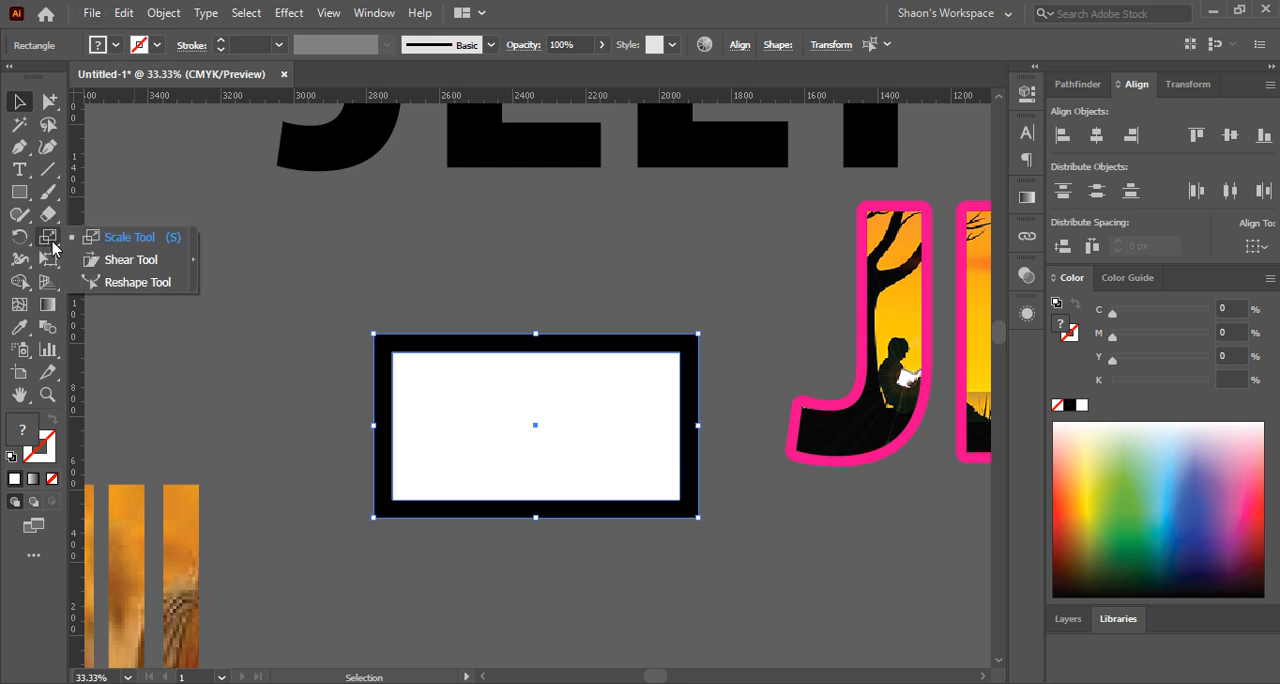
left_click(133, 240)
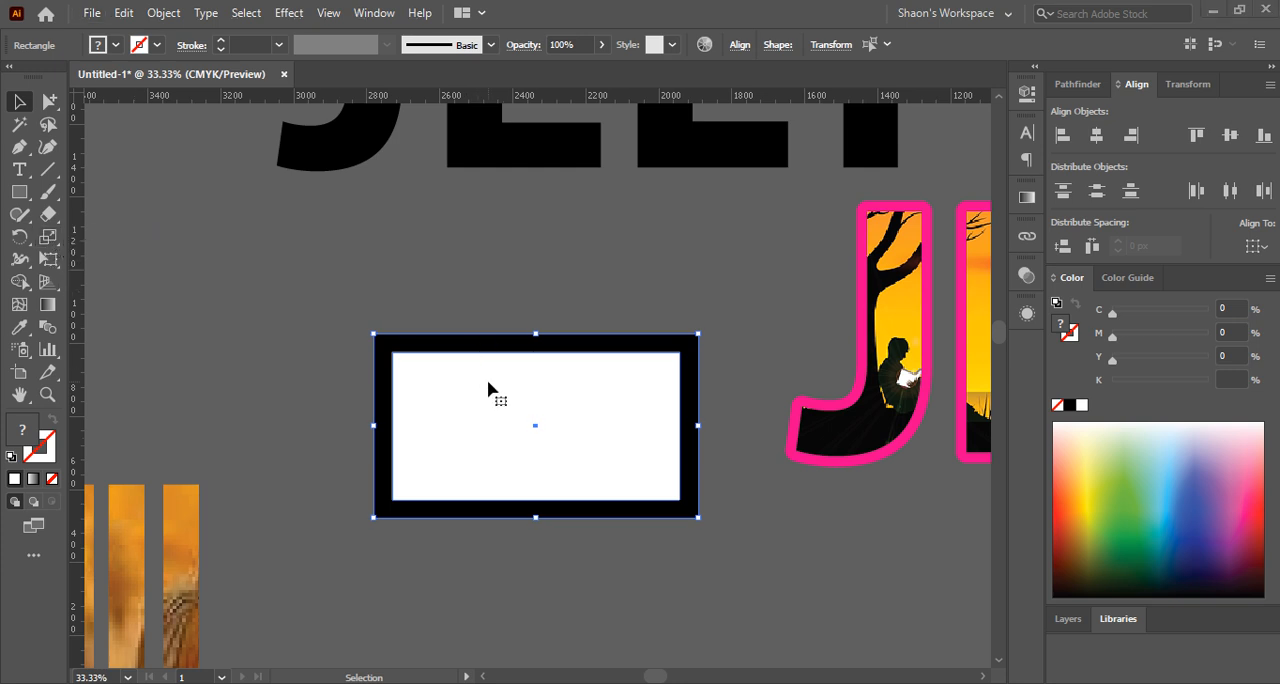
left_click(42, 242)
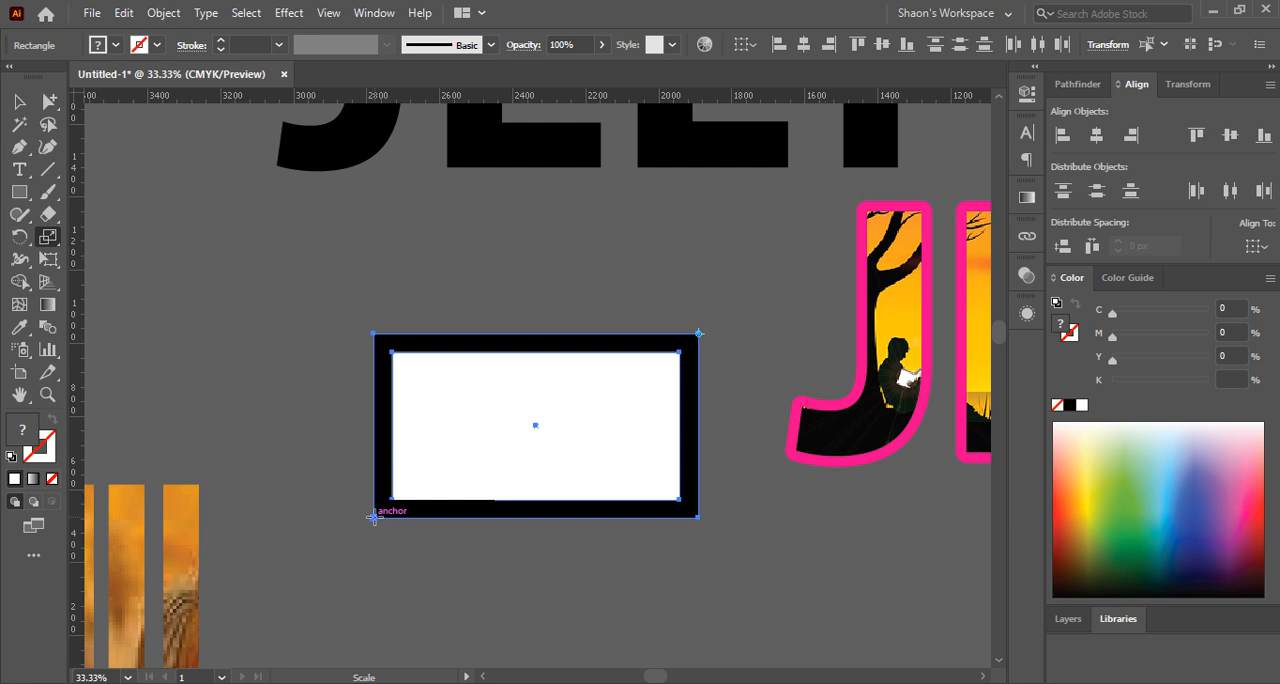
mouse_move(374, 516)
left_mouse_down()
mouse_move(271, 586)
mouse_move(387, 503)
mouse_move(262, 560)
mouse_move(386, 510)
mouse_move(272, 548)
mouse_move(260, 584)
mouse_move(352, 519)
left_mouse_up()
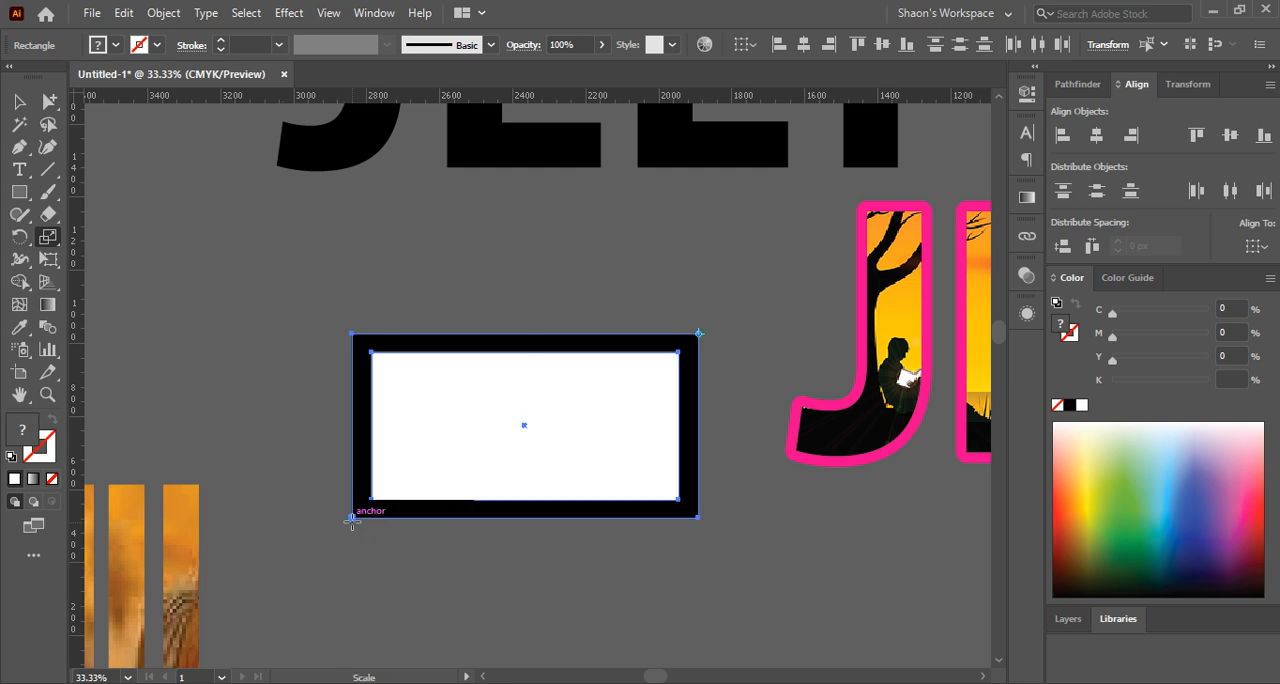
double_click(48, 240)
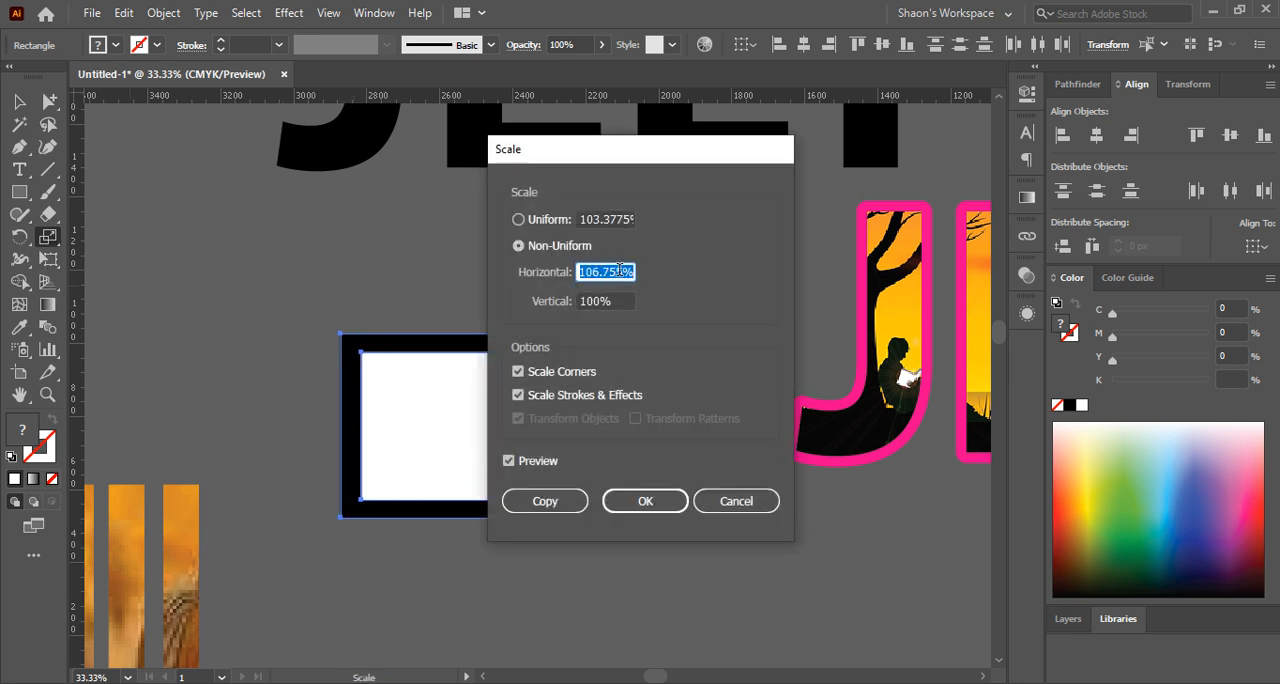
left_click(546, 229)
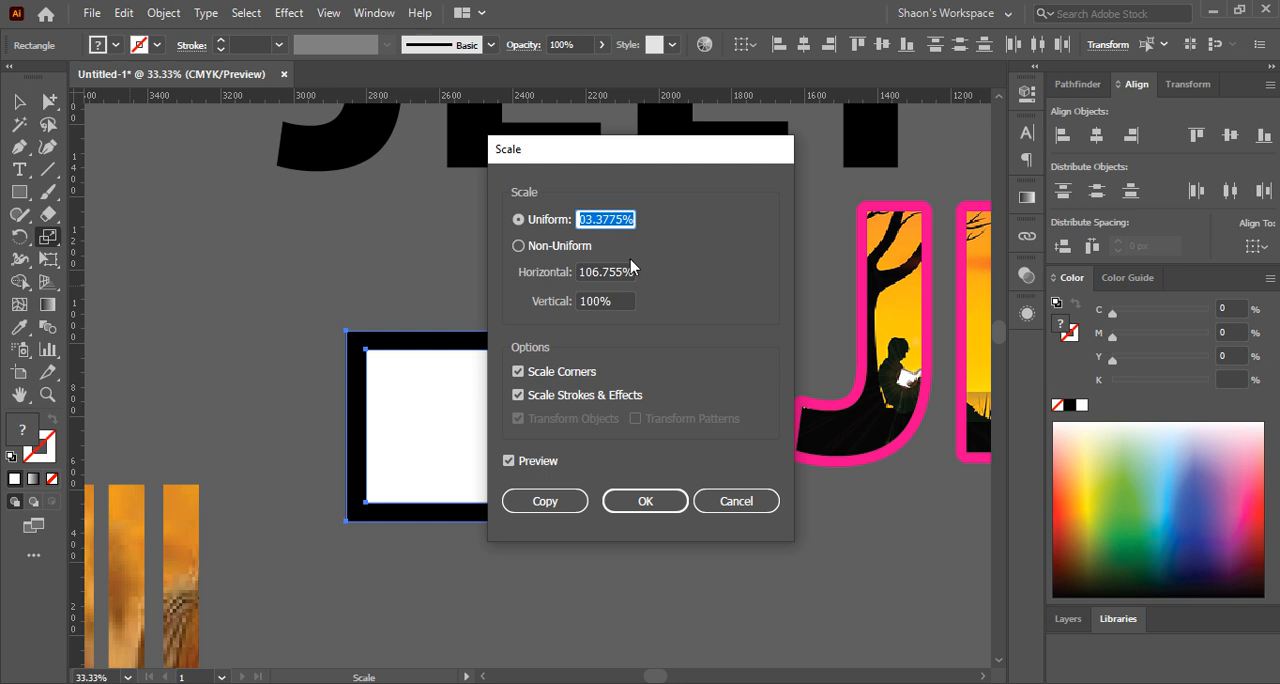
left_click(737, 501)
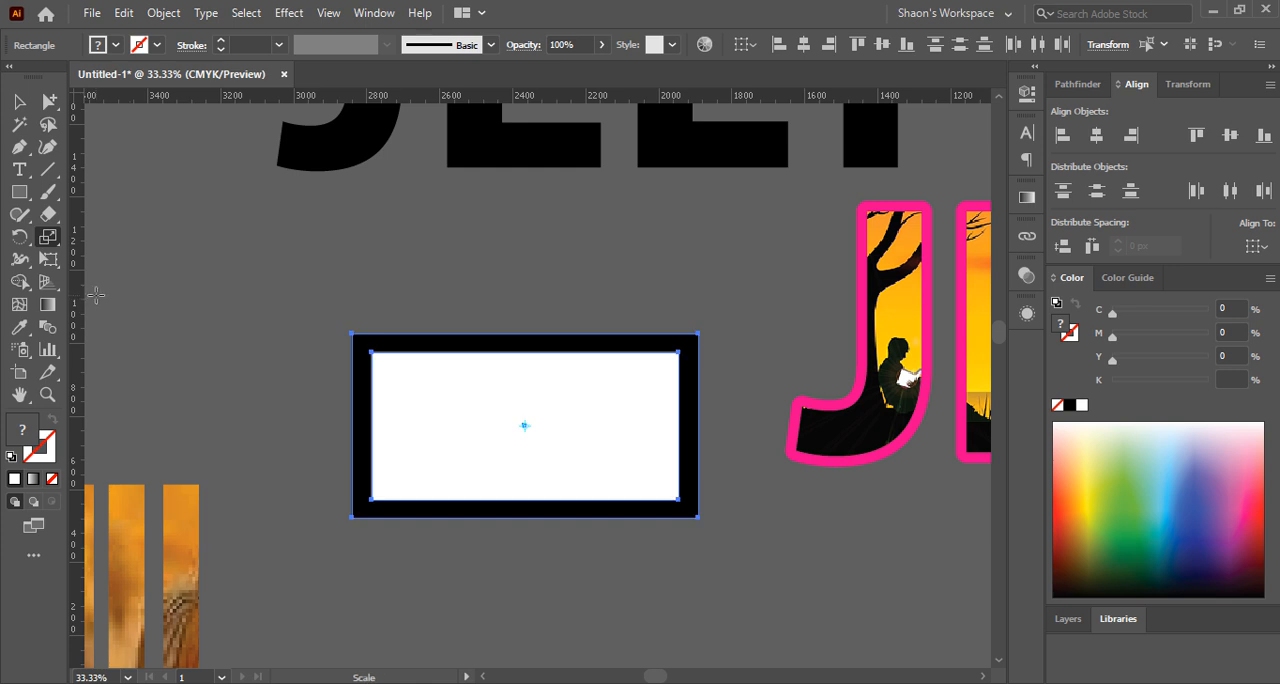
Try a uniform 200% scale on both selected rectangles and undo it
double_click(48, 246)
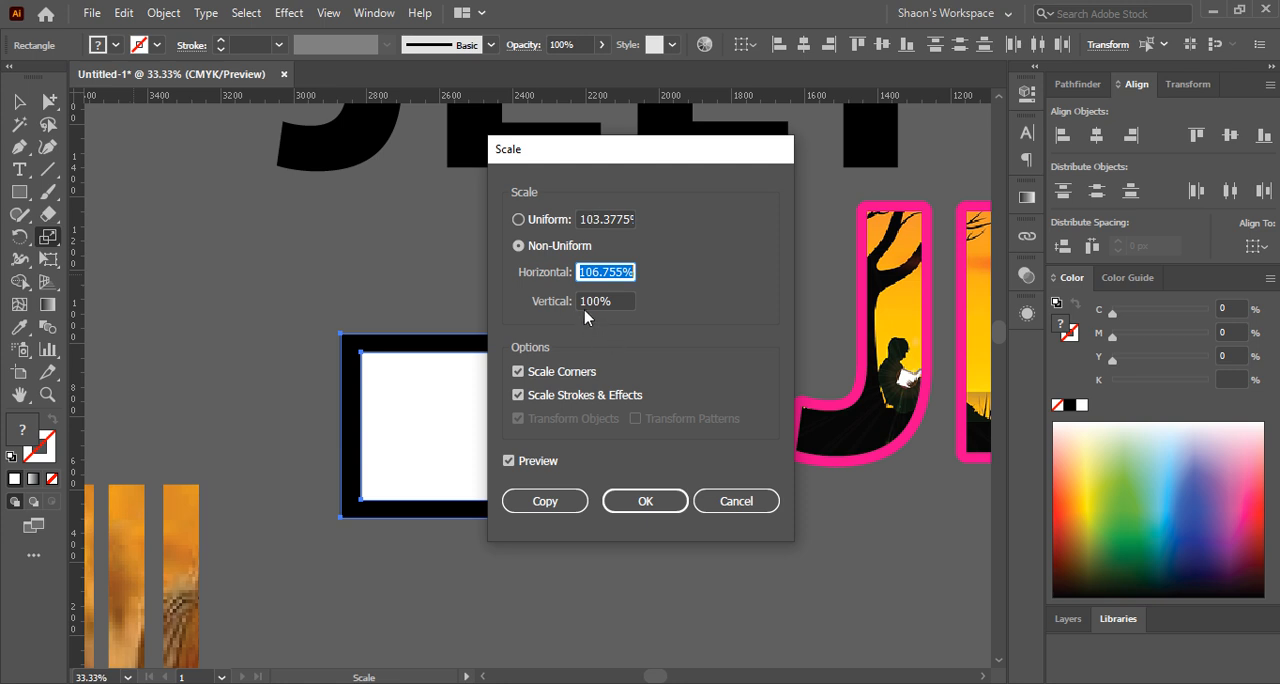
left_click(546, 220)
type("20")
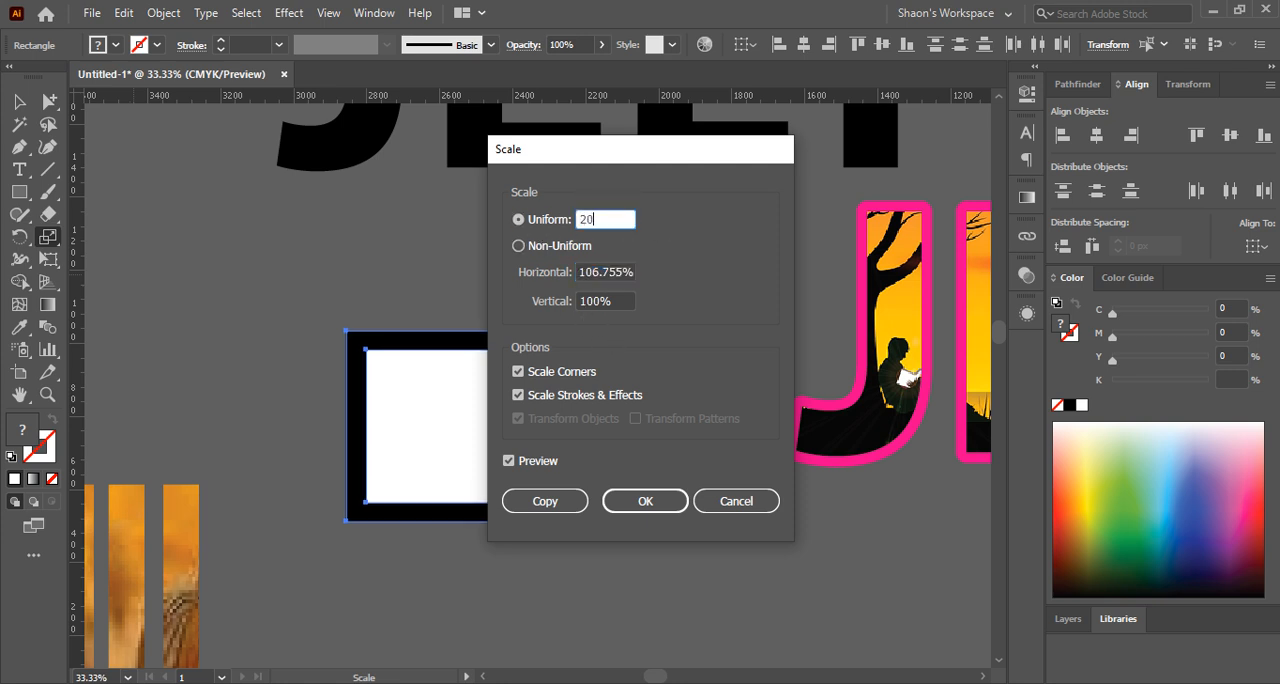
type("0")
key("Return")
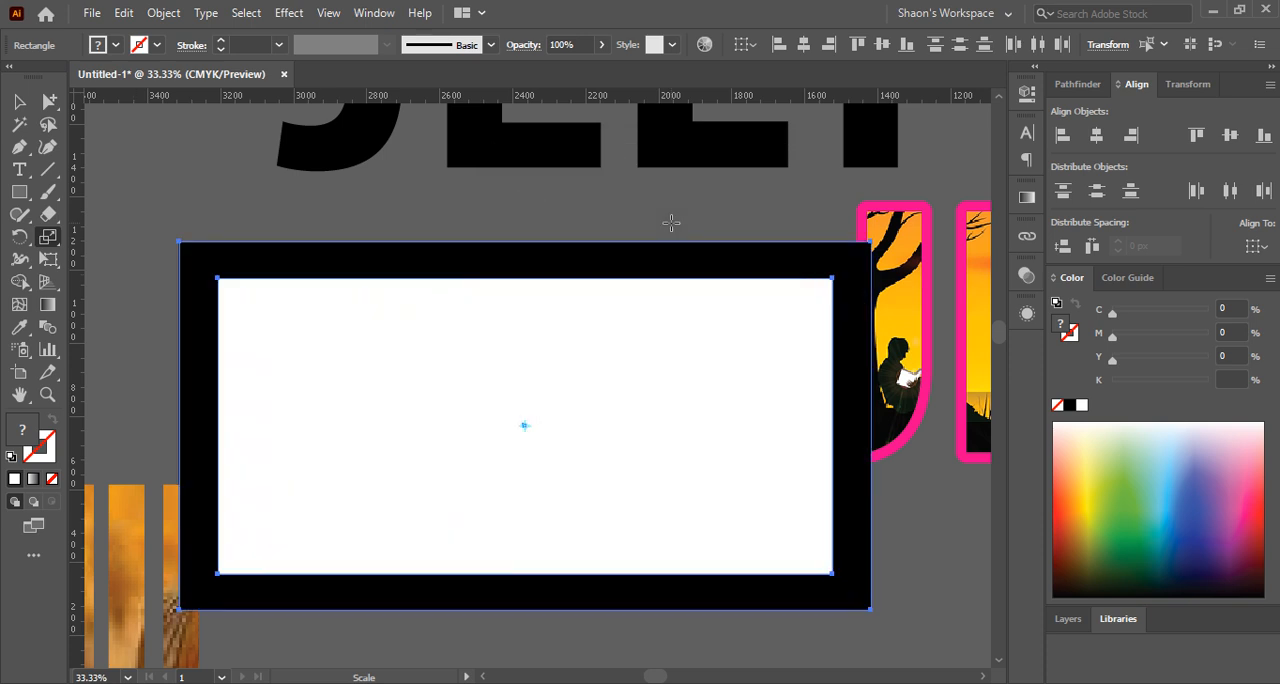
key("v")
key("ctrl+z")
key("s")
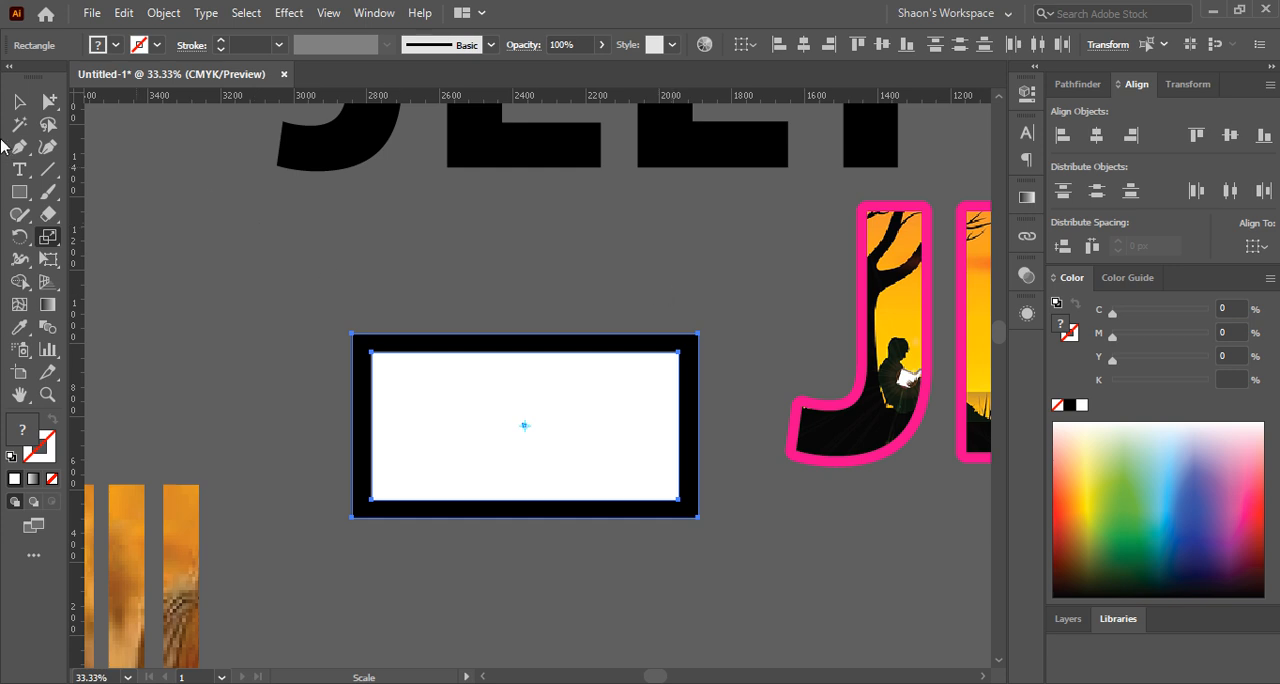
Try to enlarge both rectangles freehand from a corner with the Selection tool and undo the change
left_click(19, 101)
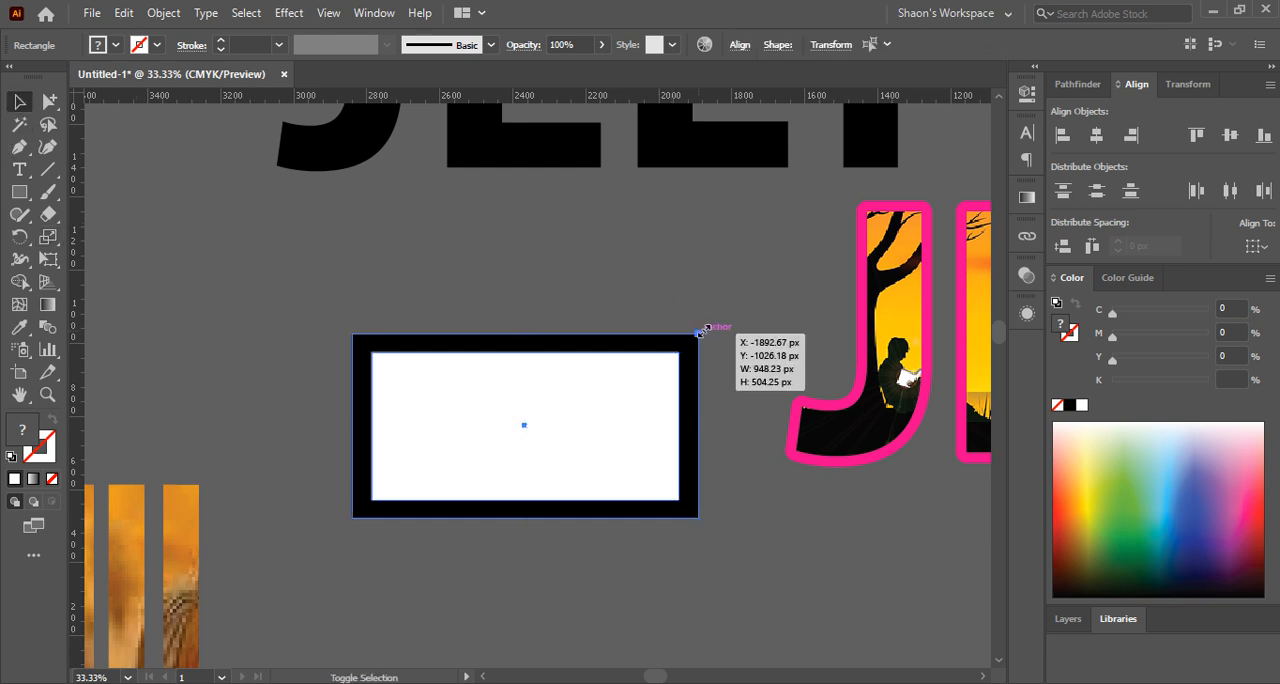
left_click_drag(700, 331, 763, 294)
key("ctrl+z")
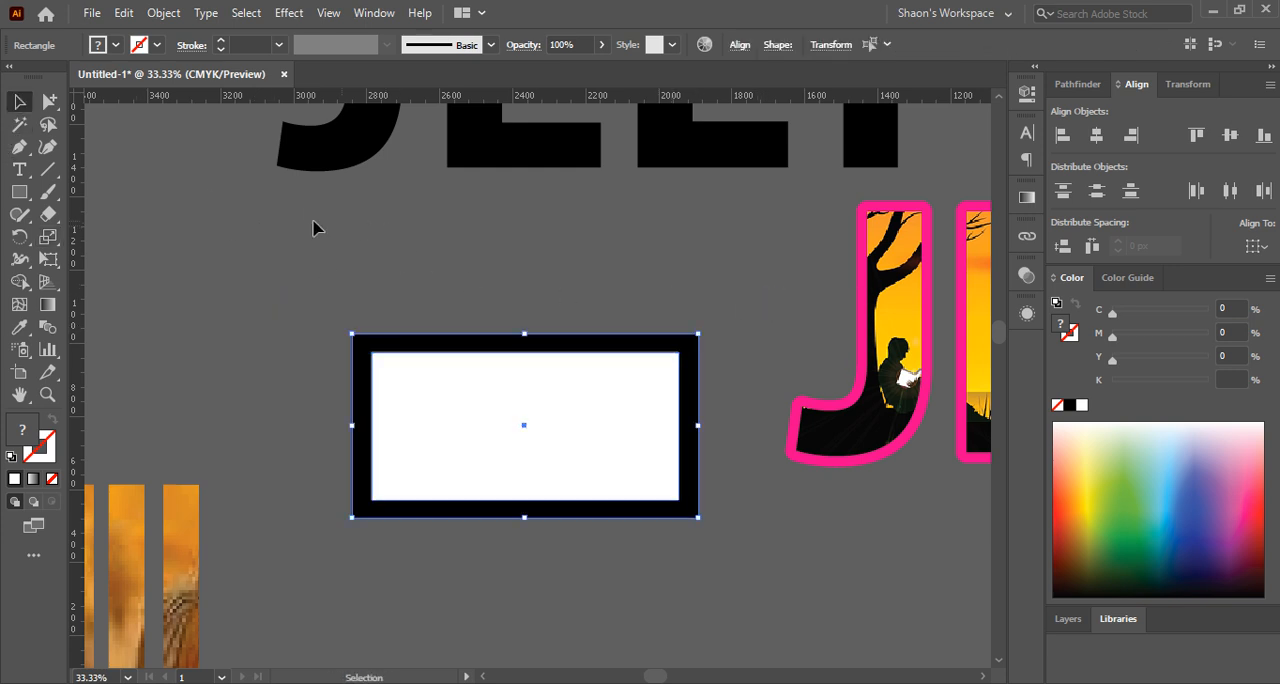
Slant both rectangles freehand with the Shear tool into a parallelogram whose long edges rise toward the JELY lettering
left_click(47, 236)
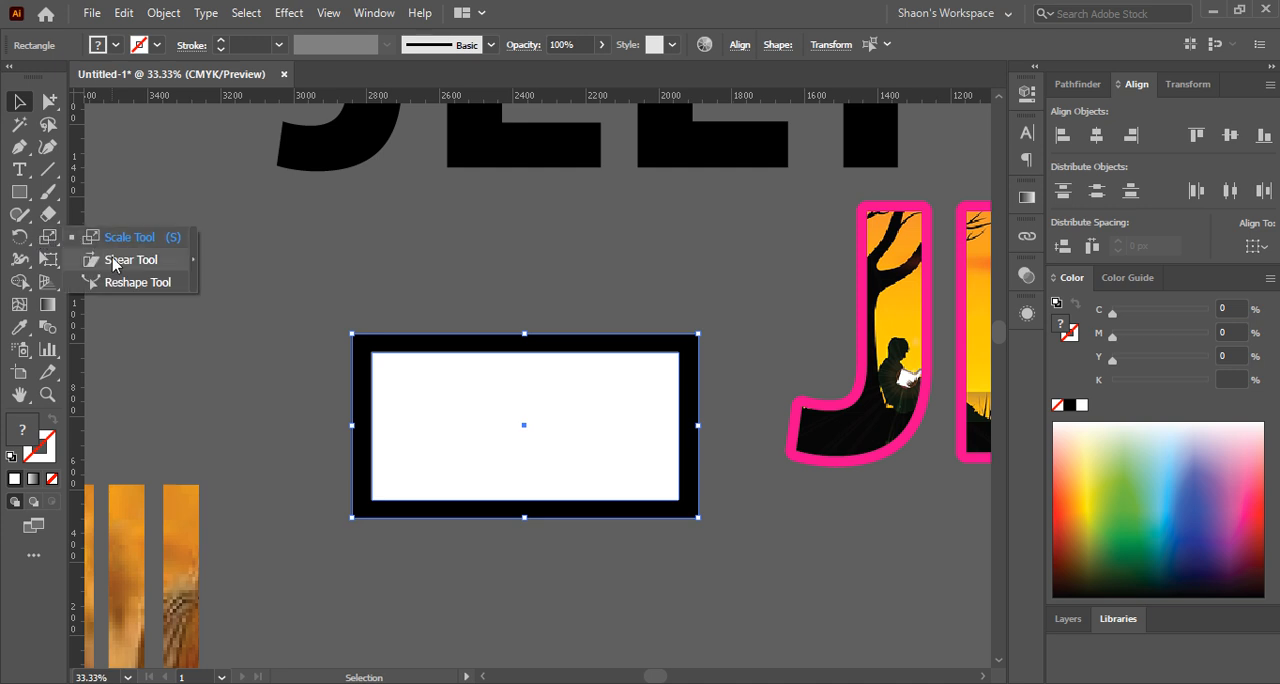
left_click(118, 260)
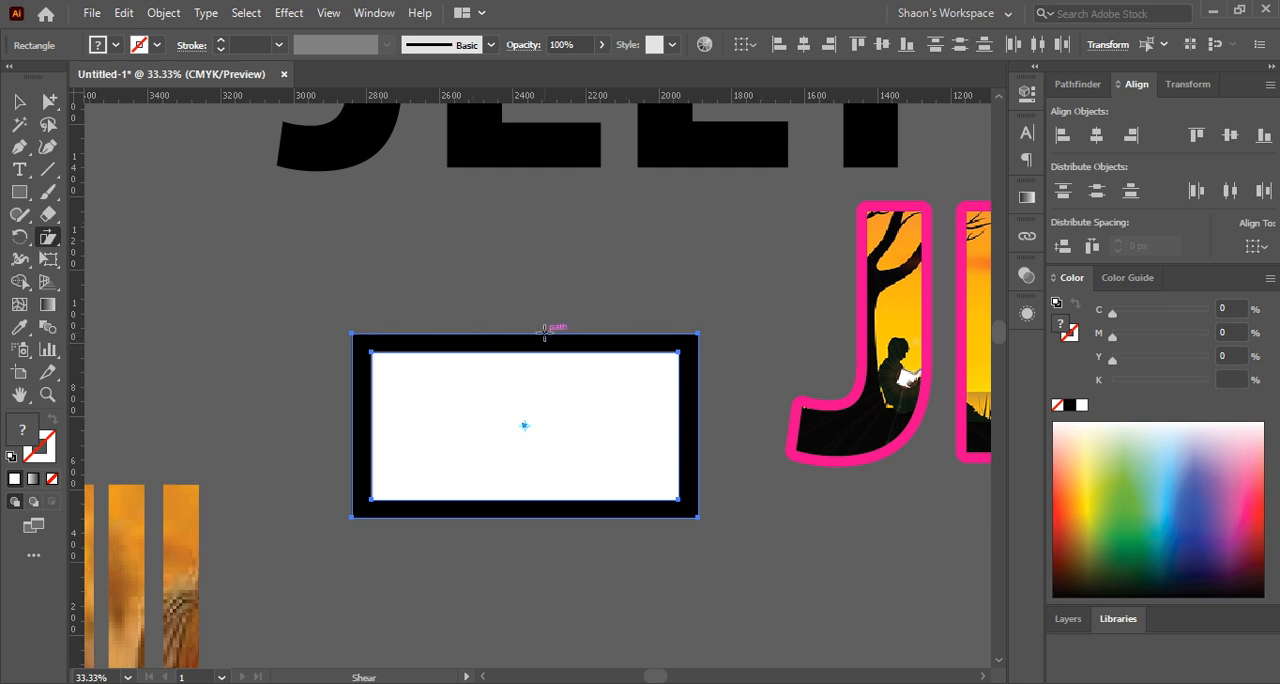
left_click_drag(543, 333, 592, 346)
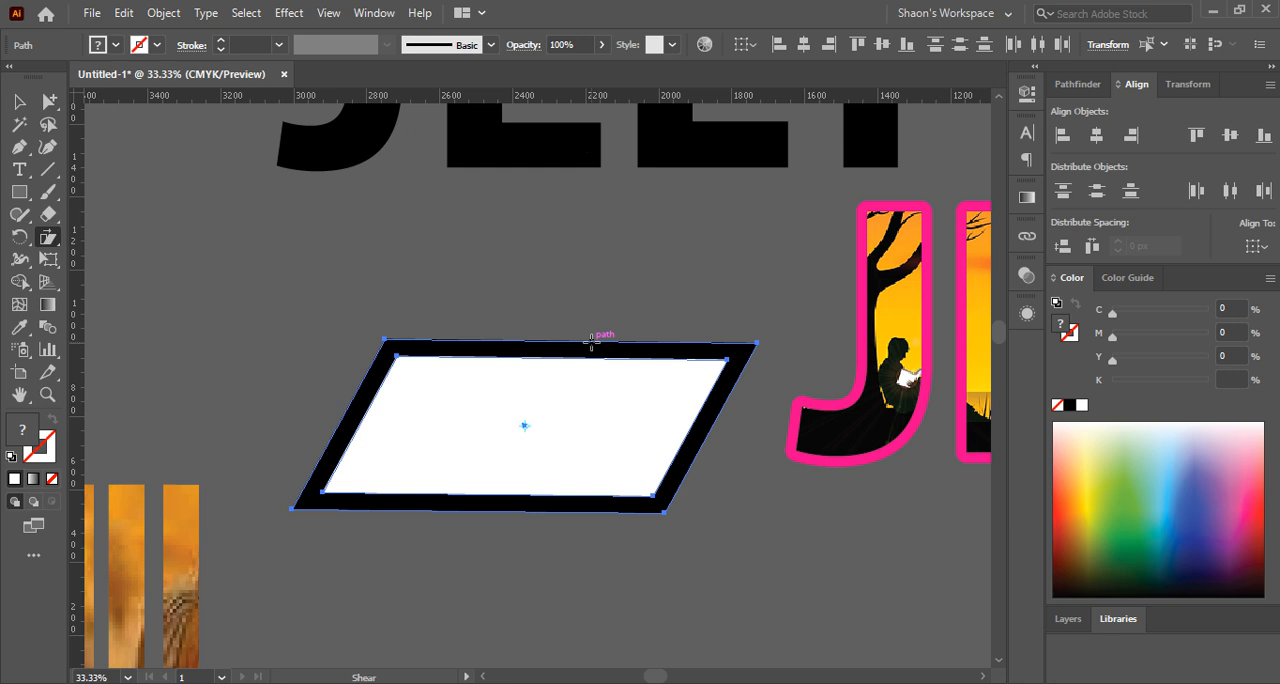
mouse_move(592, 341)
left_mouse_down()
mouse_move(490, 350)
mouse_move(625, 352)
mouse_move(465, 350)
mouse_move(582, 352)
left_mouse_up()
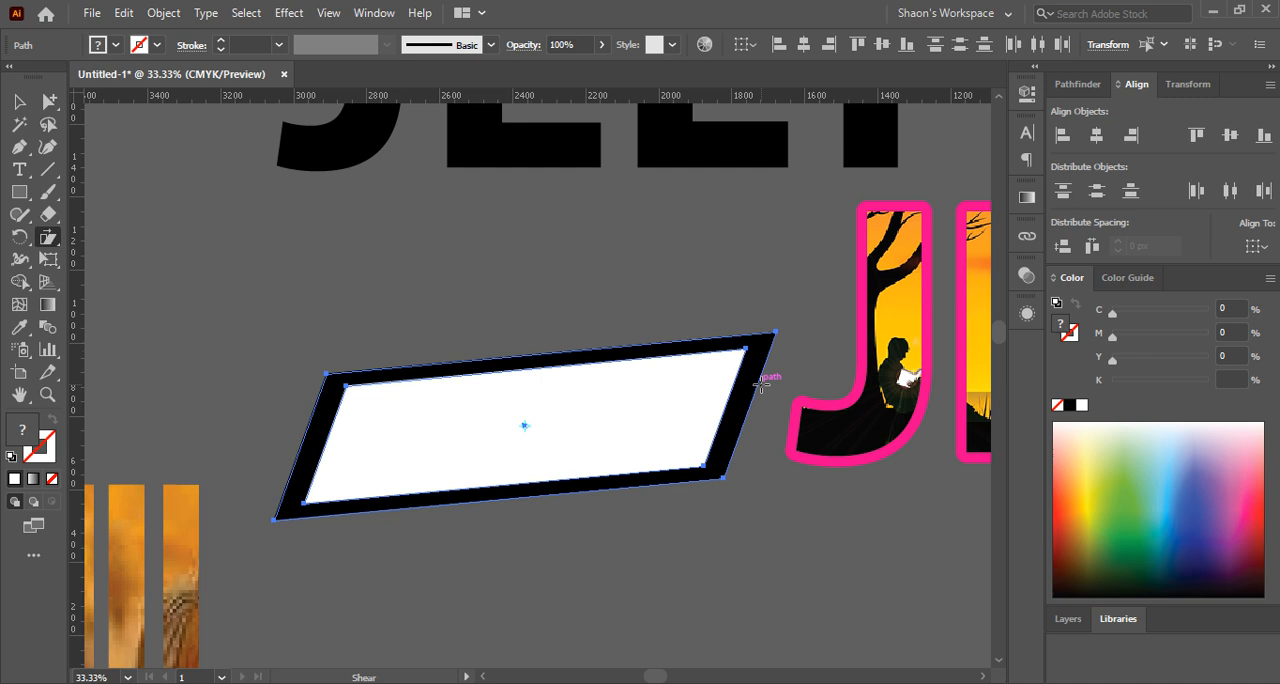
left_click_drag(758, 380, 730, 351)
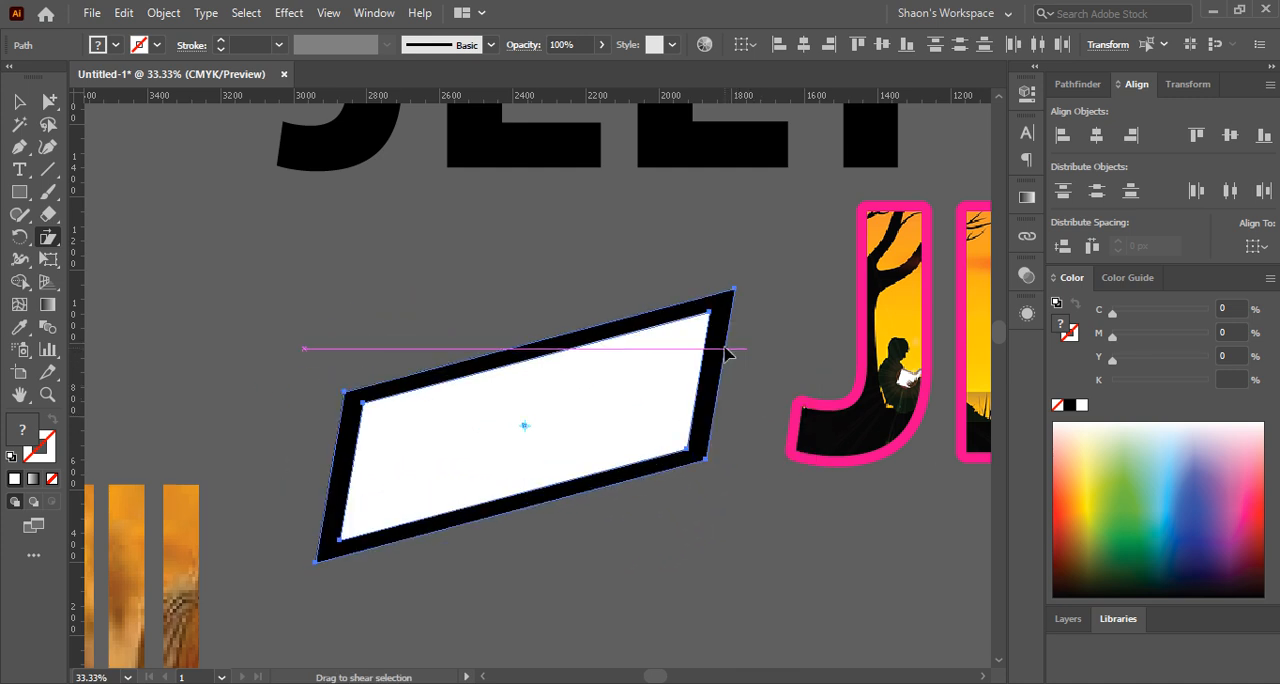
Try to move the black parallelogram's upper-left corner with the Reshape tool and undo the moves
left_click(48, 237)
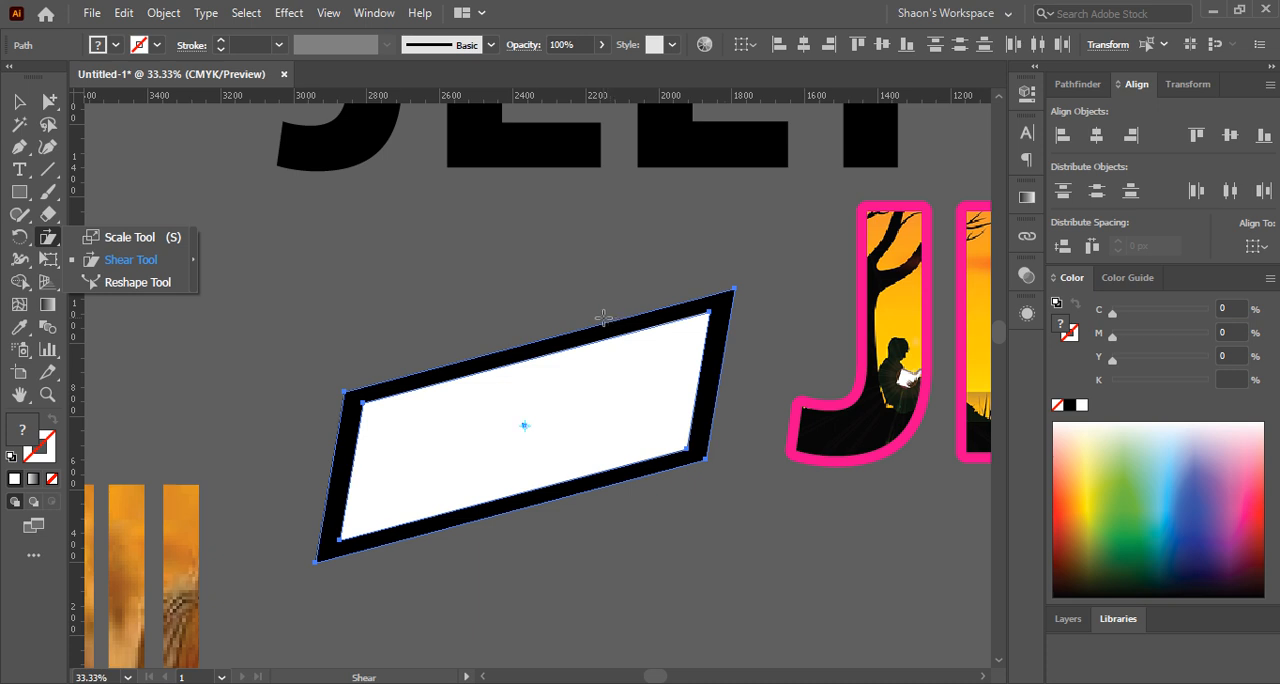
left_click(124, 289)
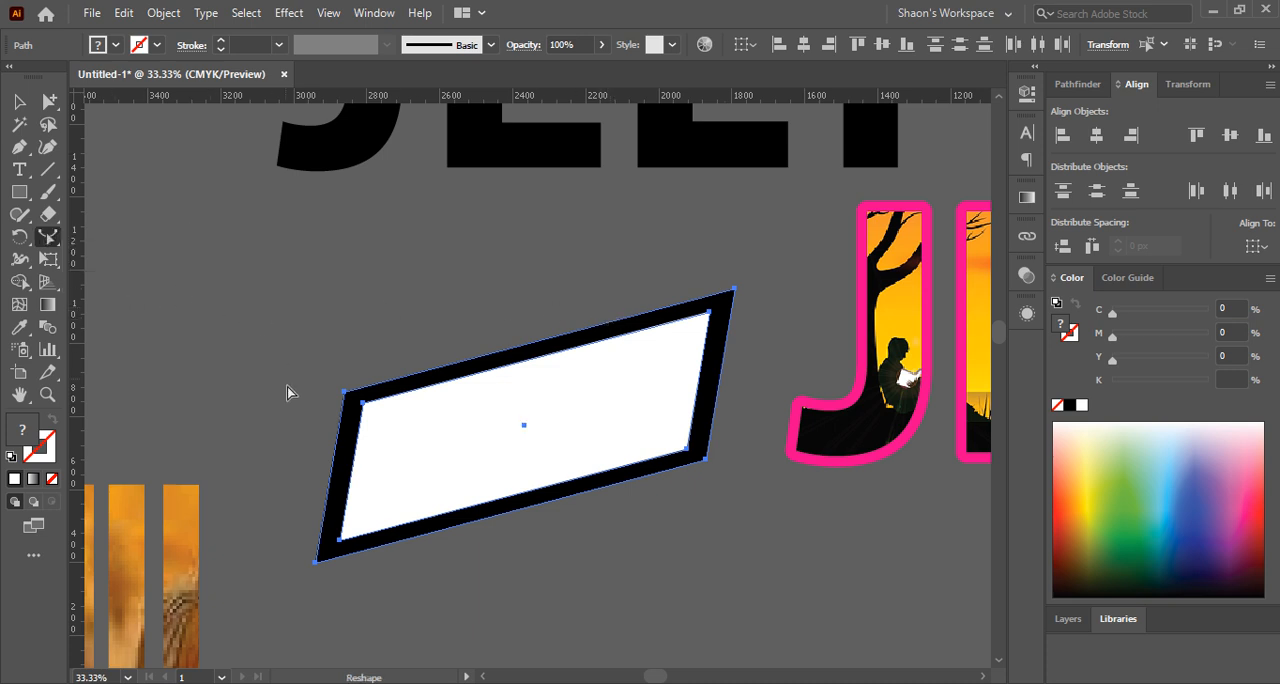
left_click_drag(343, 393, 300, 366)
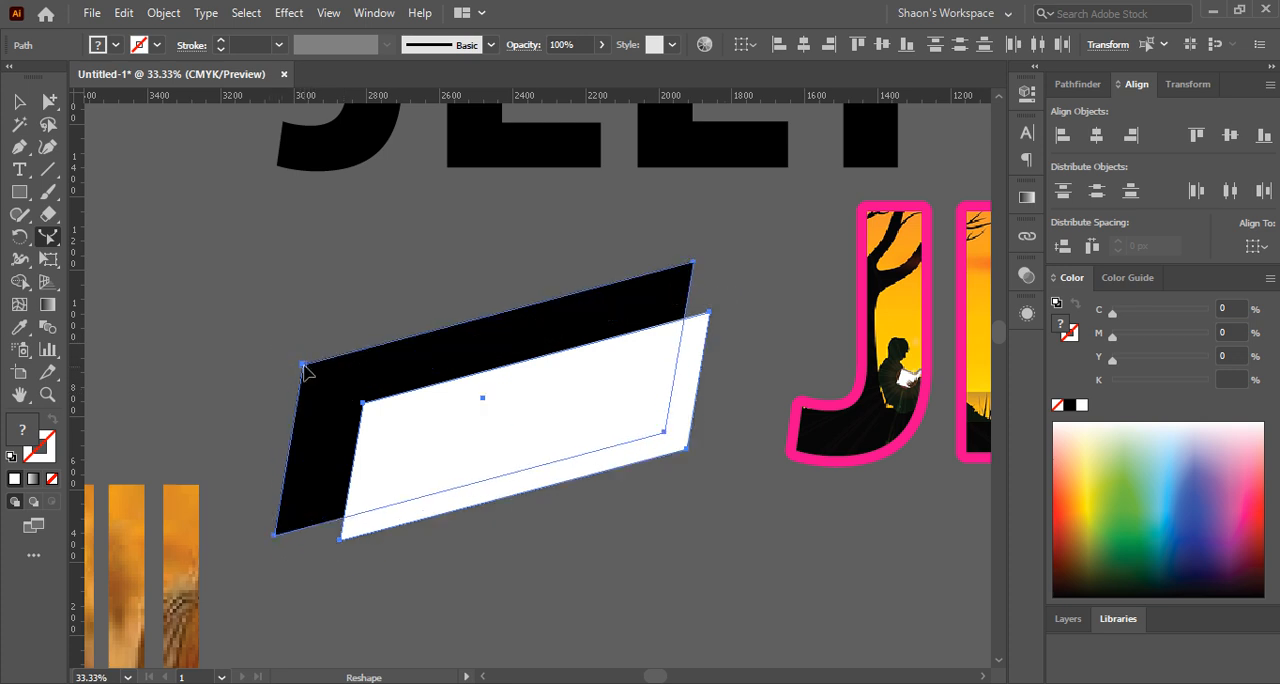
left_click_drag(305, 370, 517, 294)
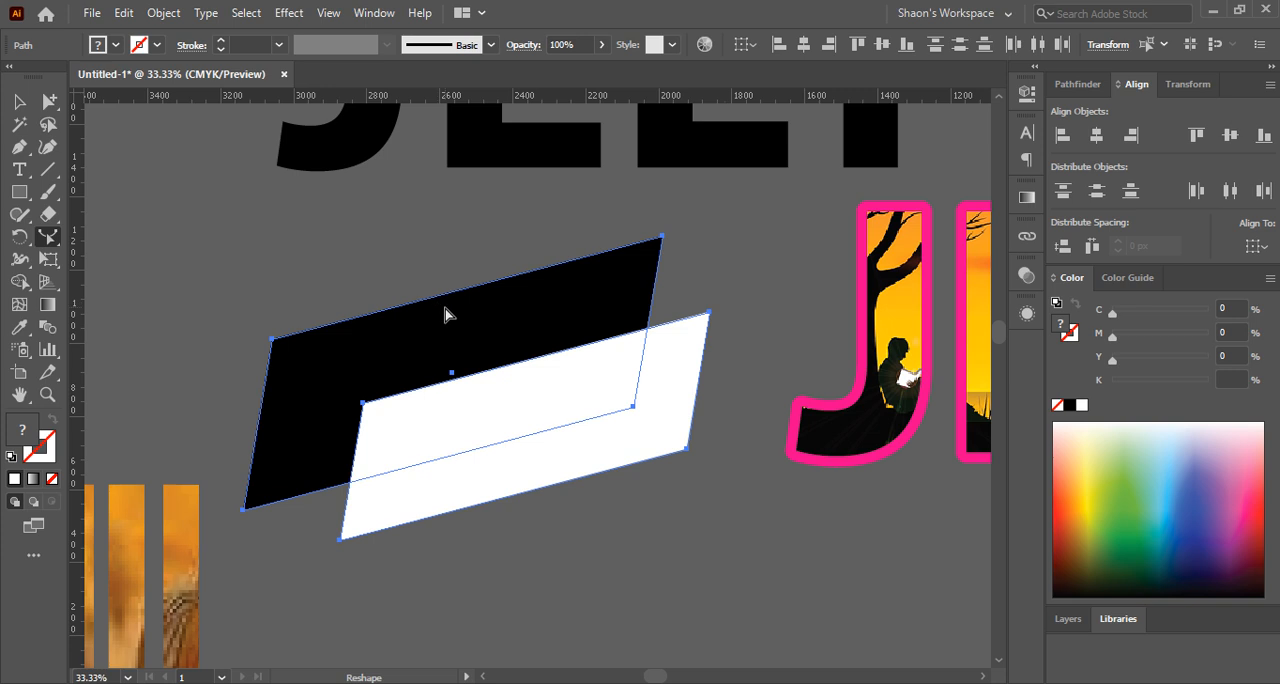
key("ctrl+z")
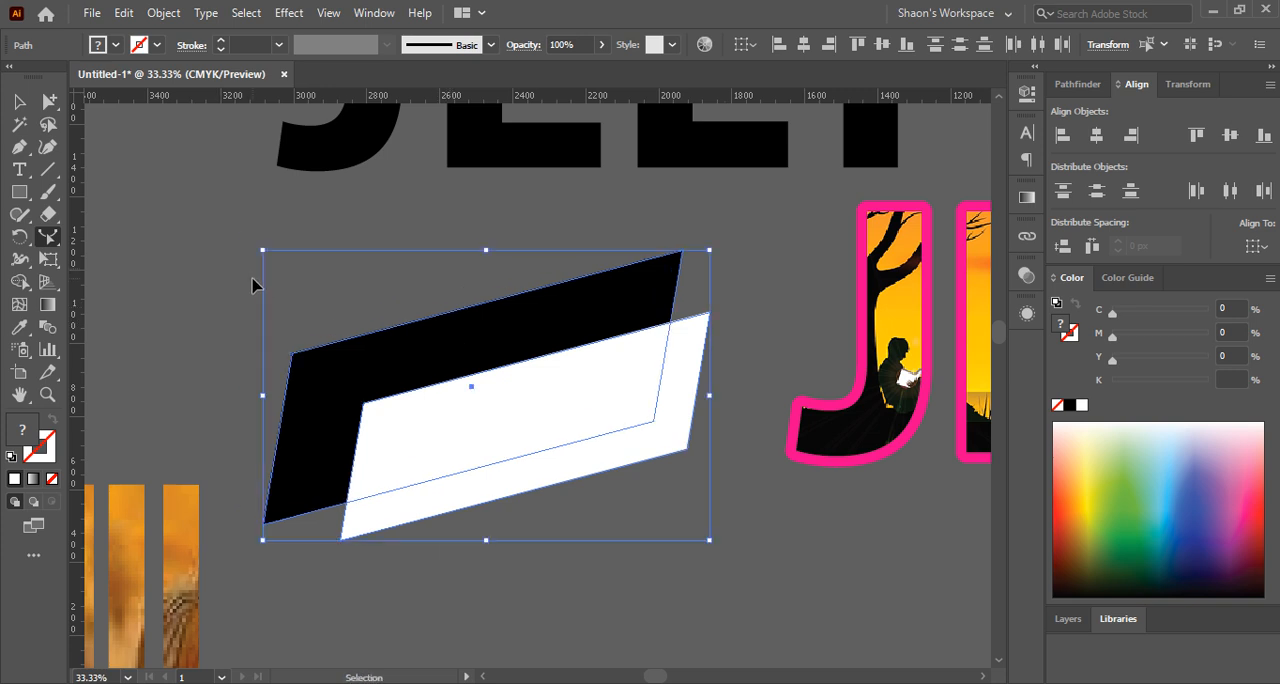
key("ctrl+z")
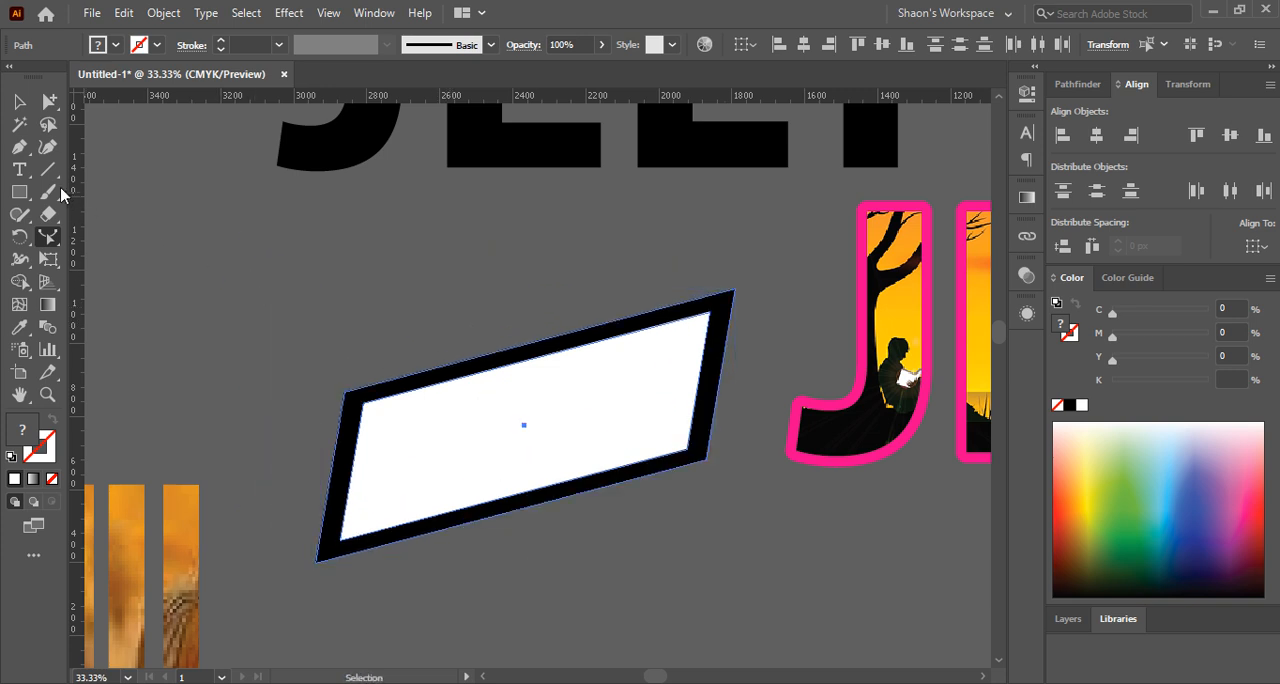
Try shrinking both parallelograms freehand about their center with the Selection tool
left_click(19, 102)
left_click(91, 254)
right_click(56, 238)
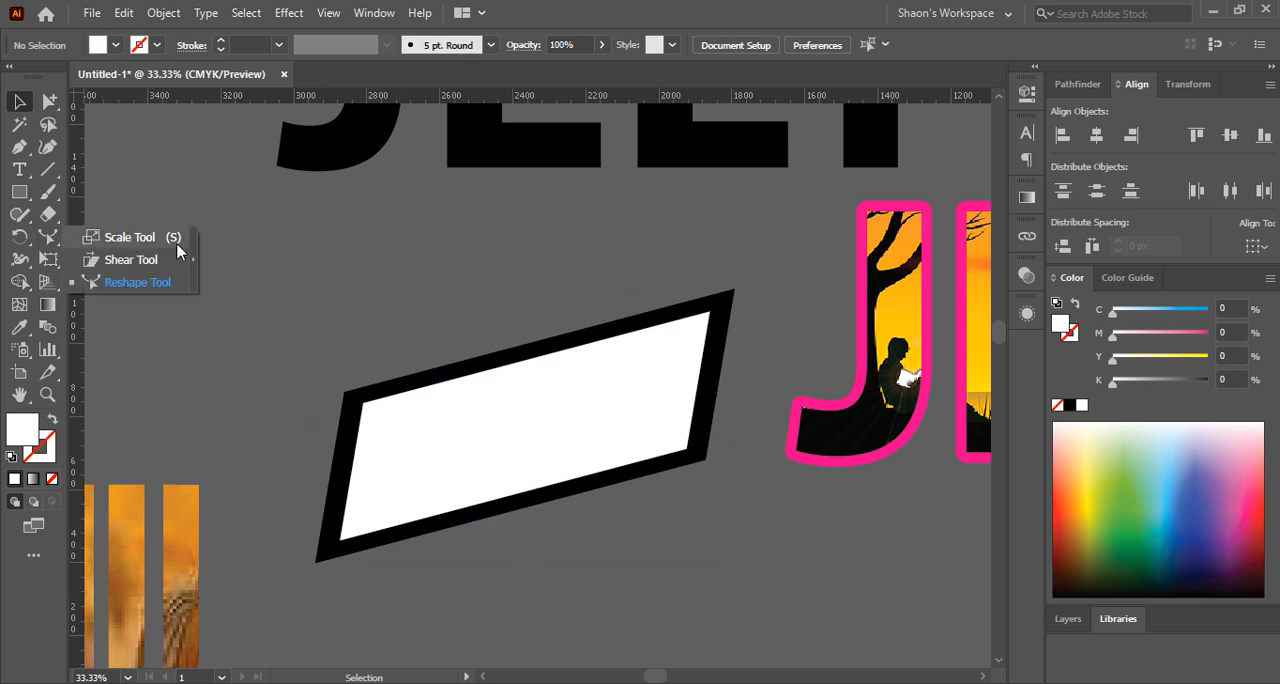
left_click(26, 105)
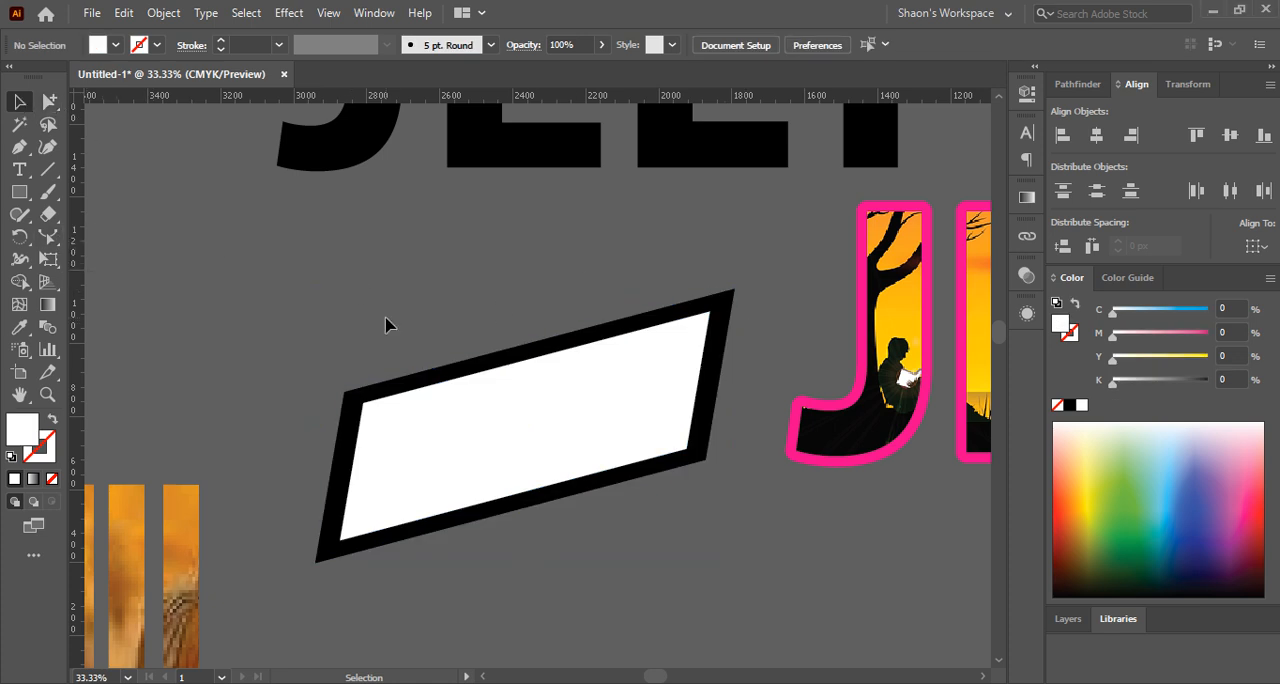
left_click(530, 430)
left_click_drag(735, 287, 683, 297)
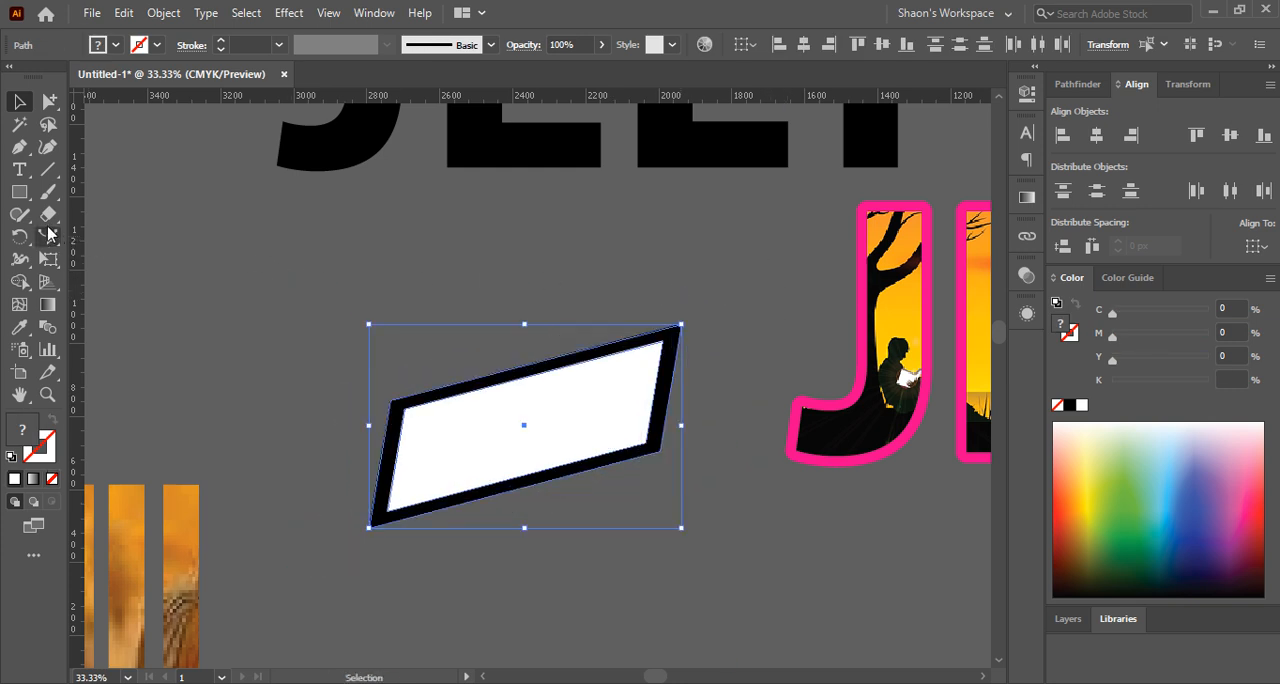
left_click_drag(47, 236, 128, 257)
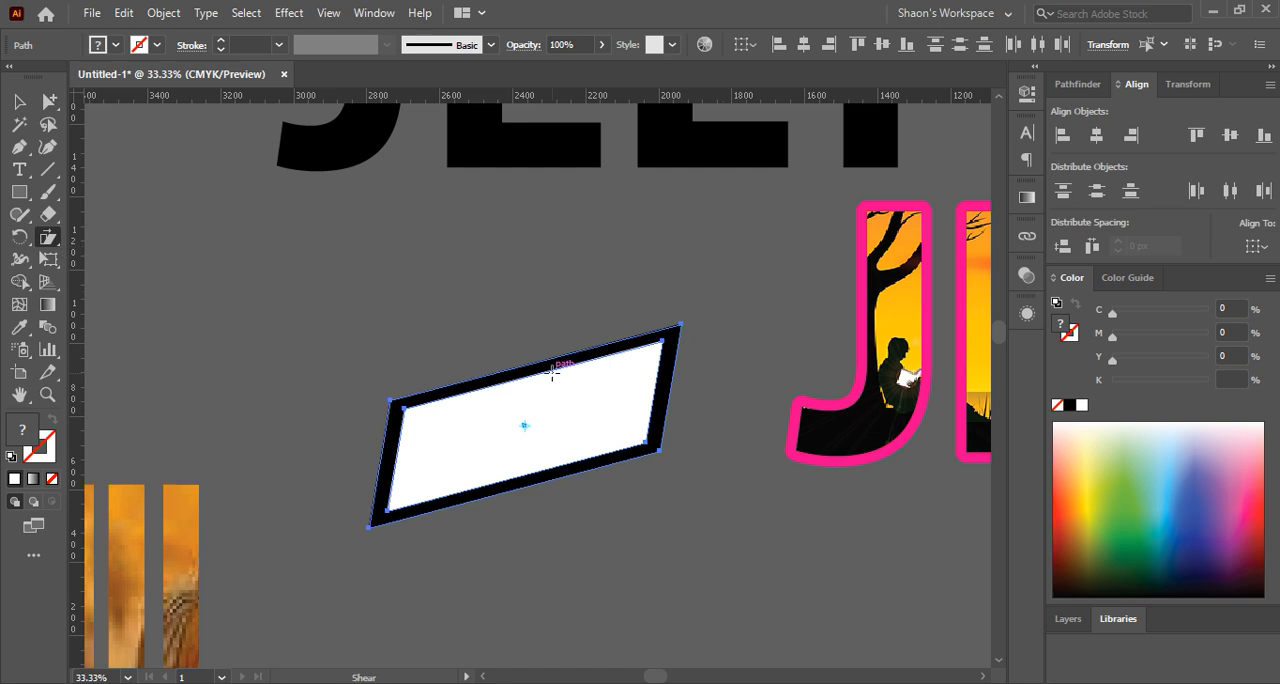
left_click(18, 101)
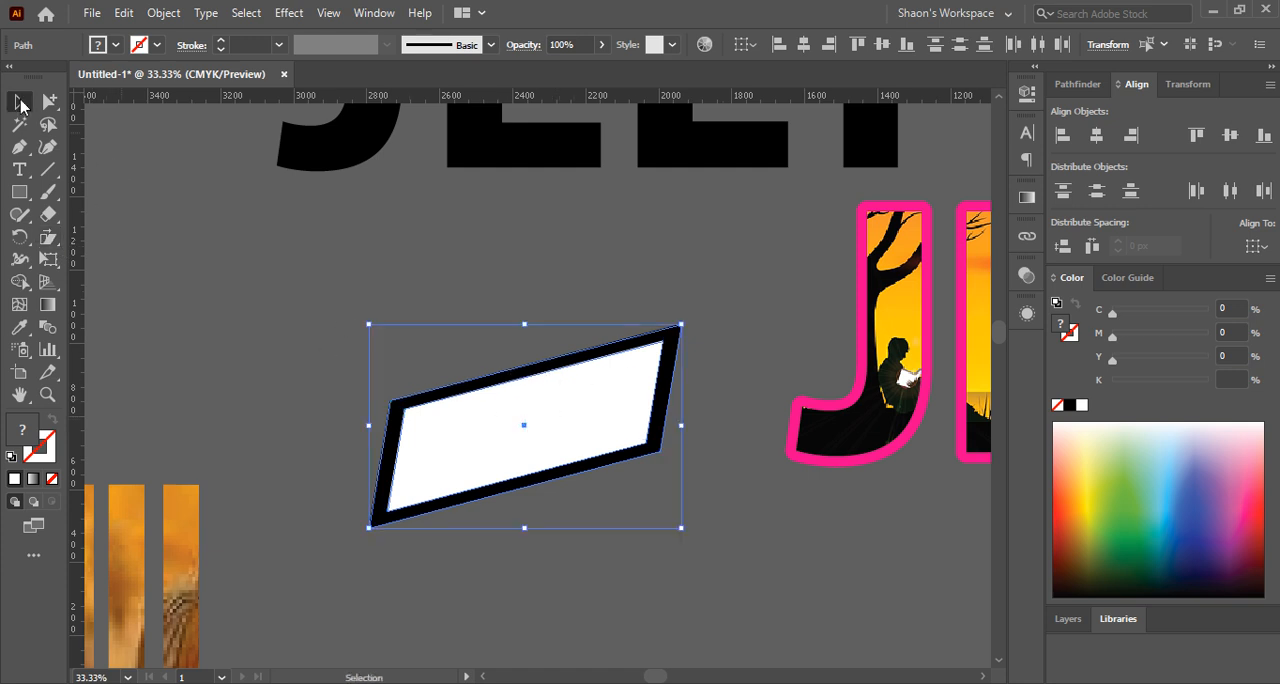
Undo the size reduction and the Shear slant to restore the upright black and white rectangles
left_click(212, 338)
scroll(212, 338, "down", 2)
scroll(328, 390, "up", 3)
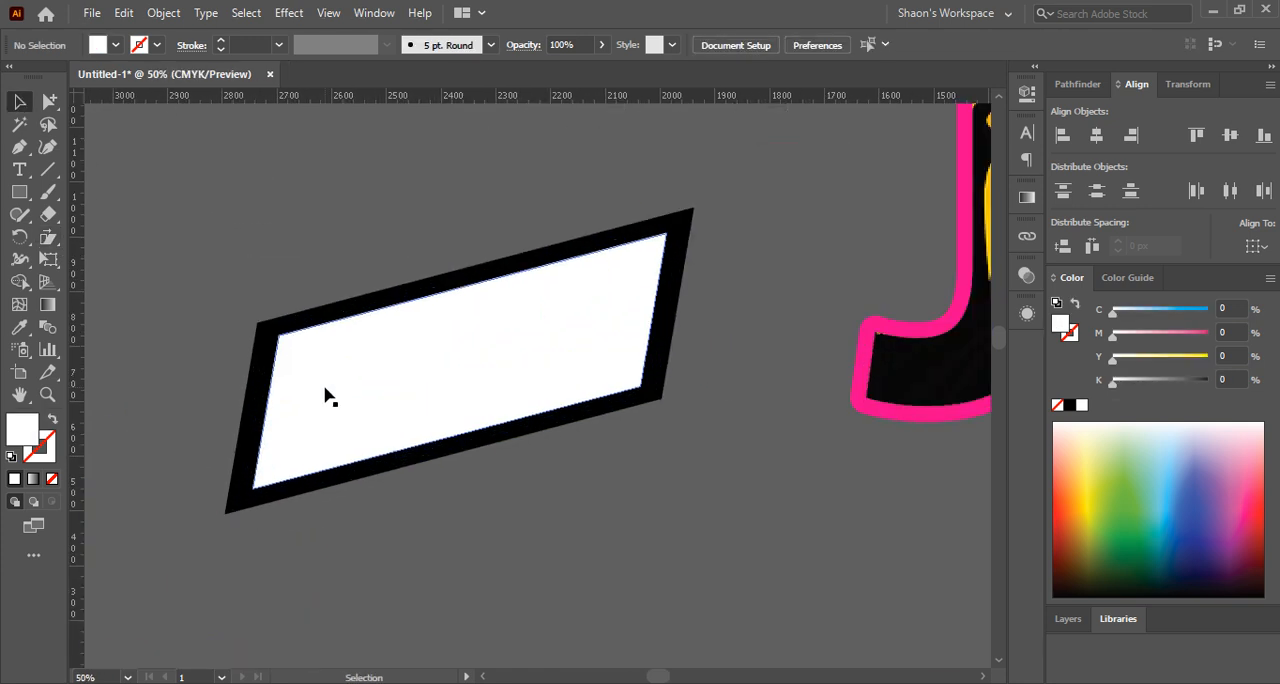
left_click(54, 265)
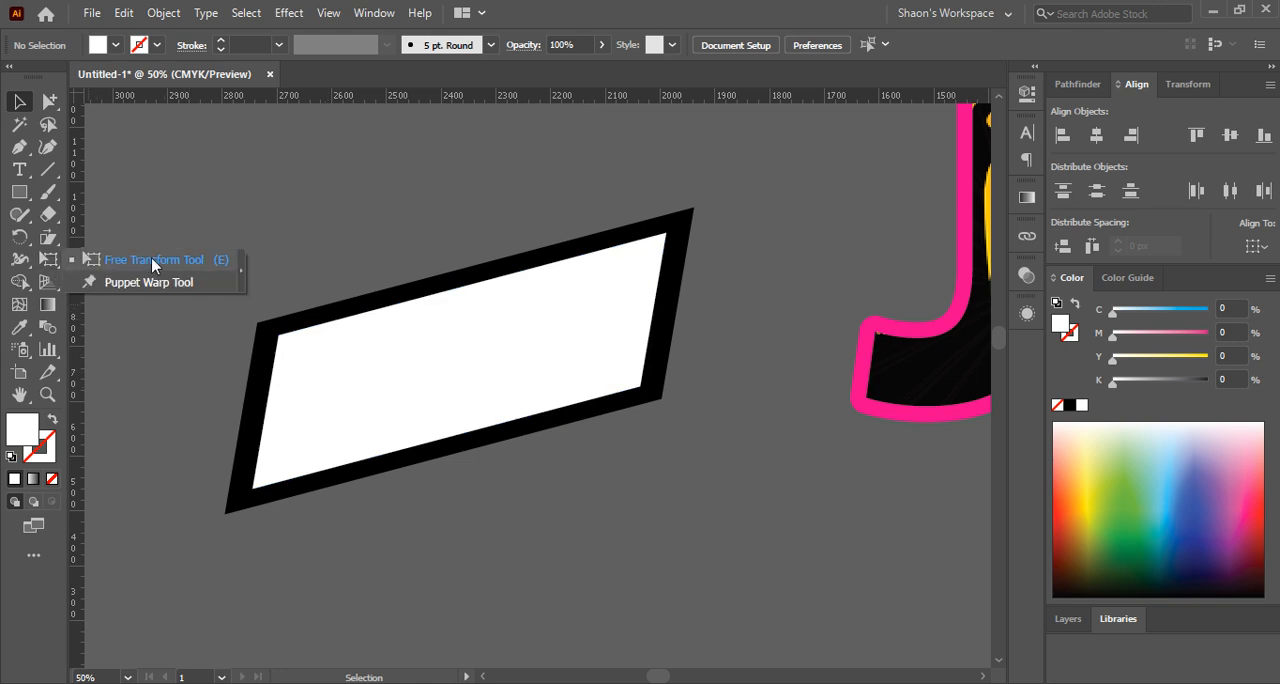
left_click(20, 102)
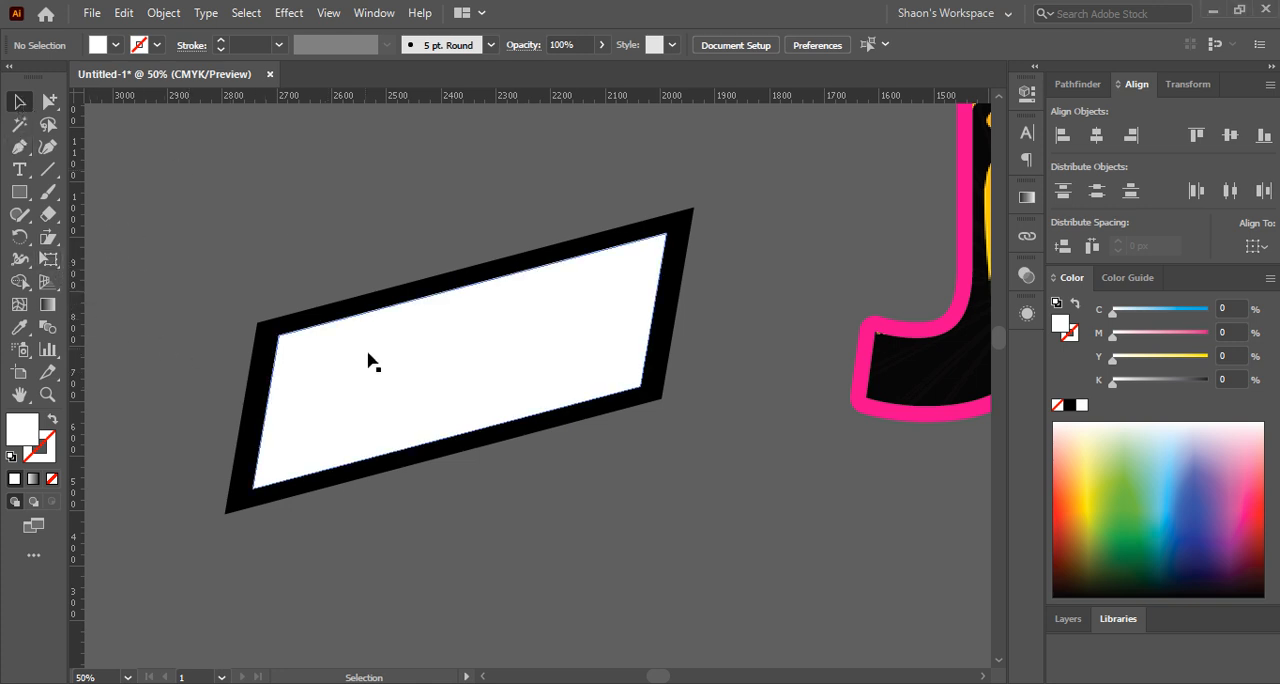
key("ctrl+z")
key("ctrl+z")
key("ctrl+z")
key("ctrl+z")
key("ctrl+z")
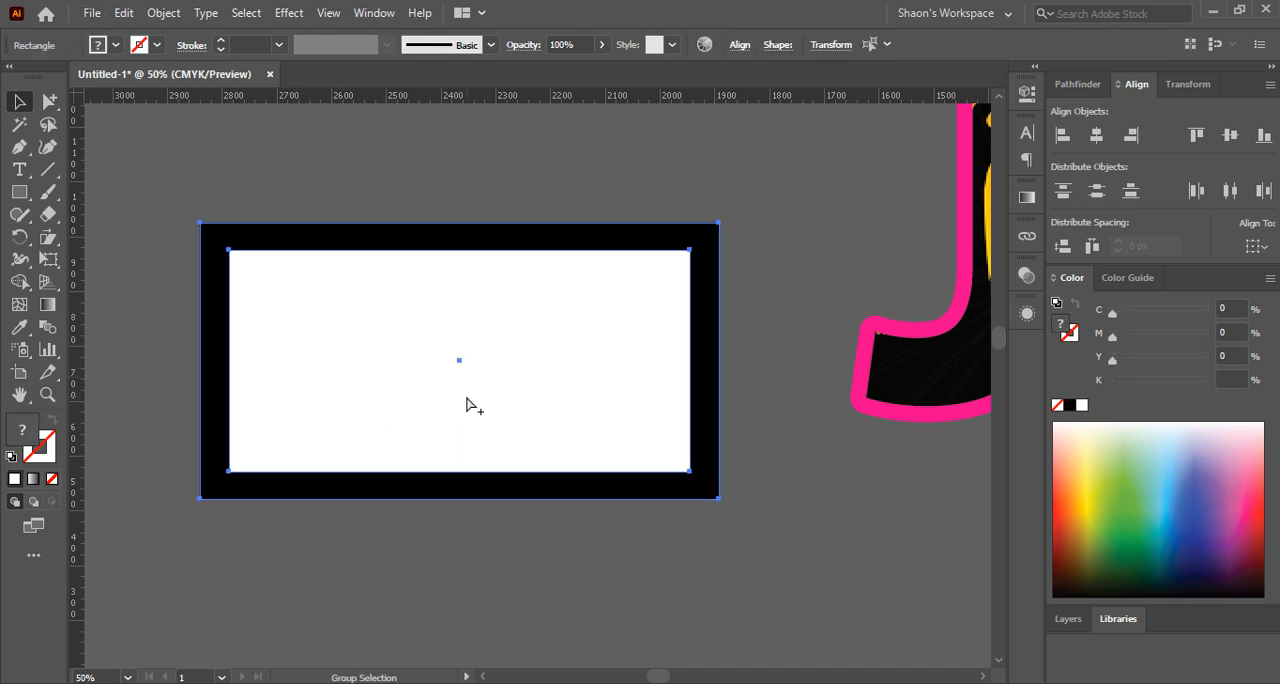
Try slanting both rectangles with the Free Transform tool by shifting their upper edge toward the pink-outlined J, and undo it
left_click_drag(468, 343, 481, 403)
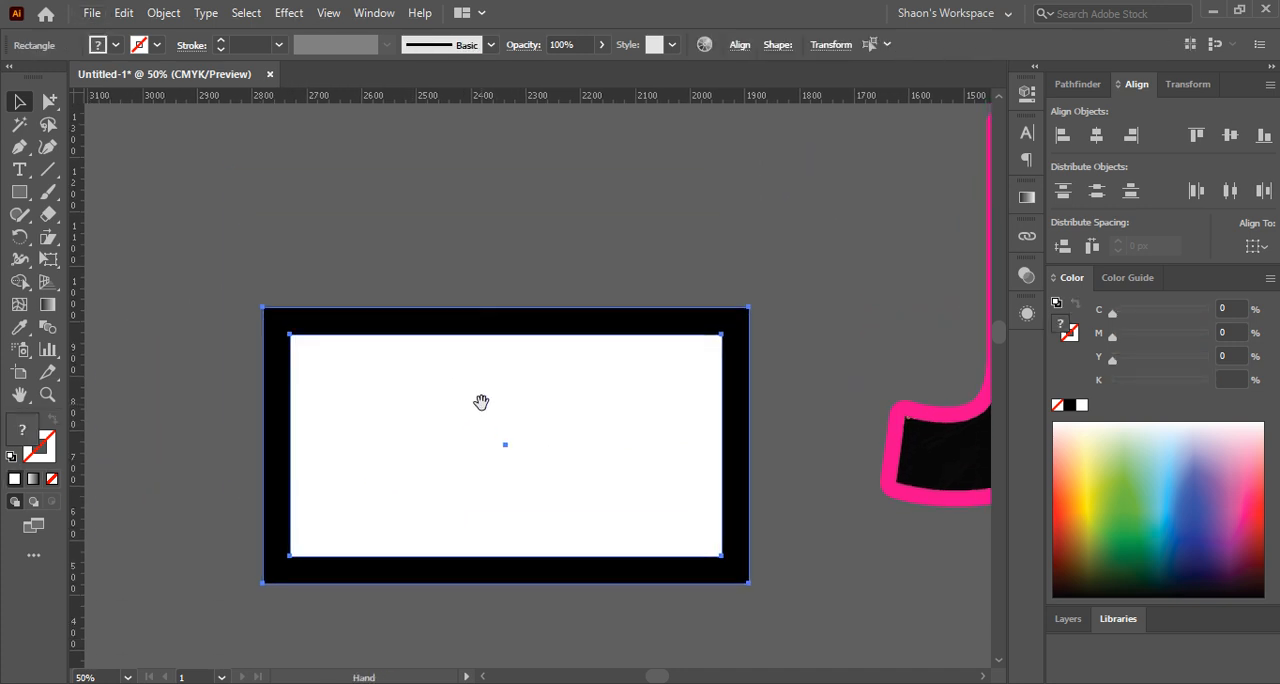
left_click(443, 232)
left_click_drag(274, 203, 390, 400)
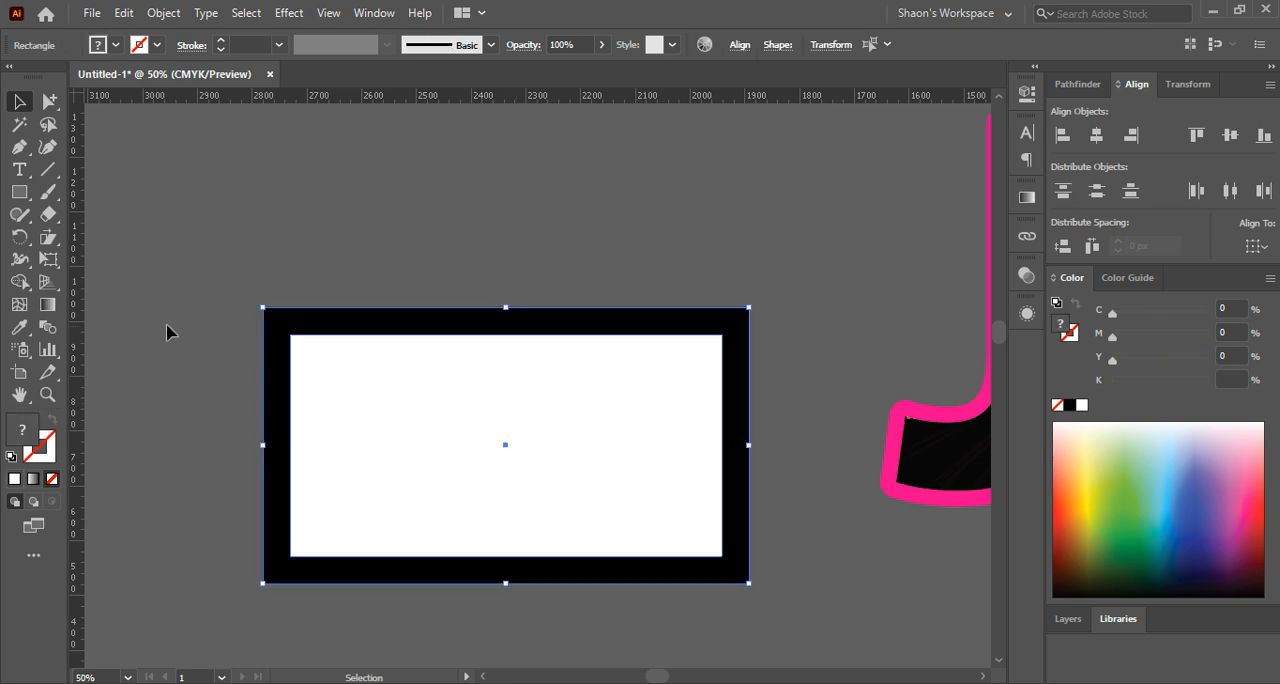
left_click(48, 260)
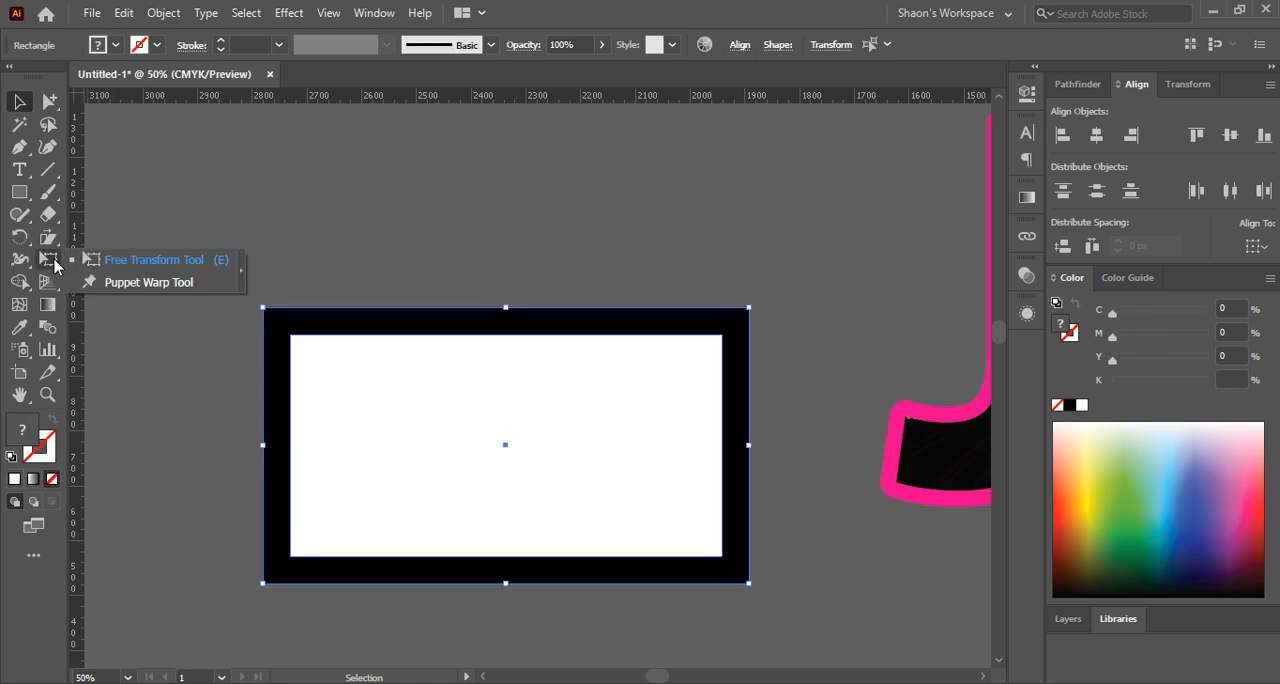
left_click(141, 262)
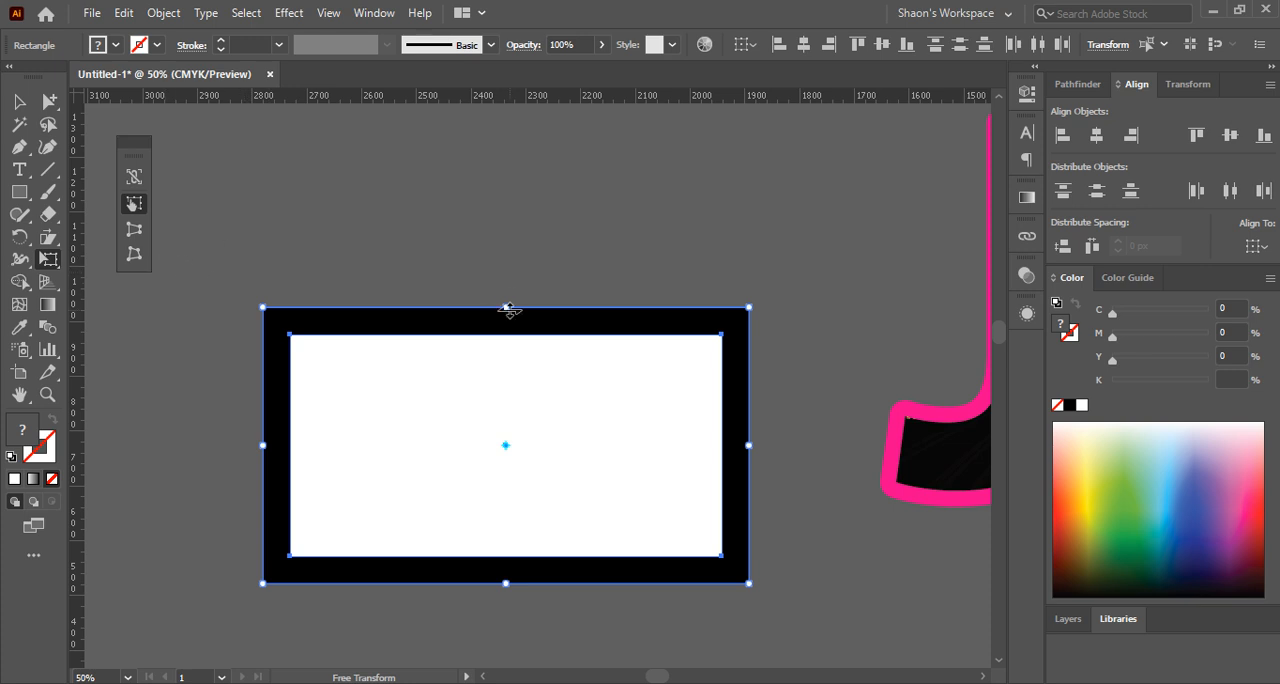
left_click_drag(506, 307, 538, 323)
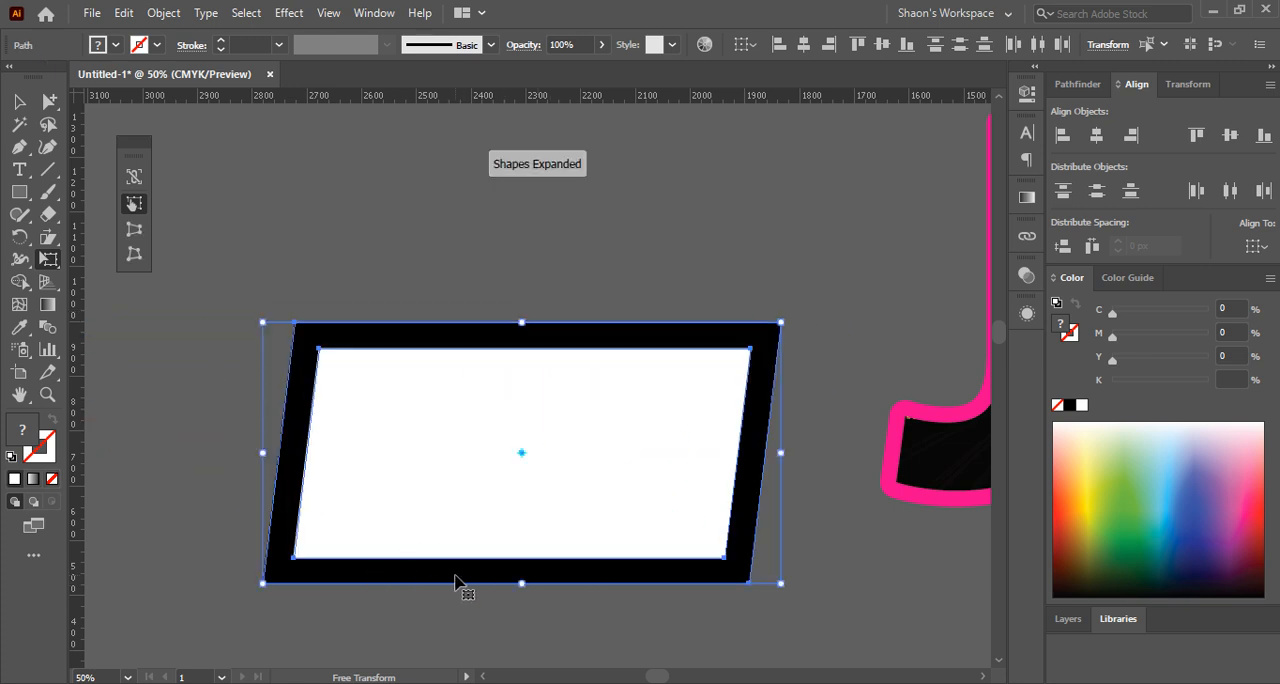
key("ctrl+z")
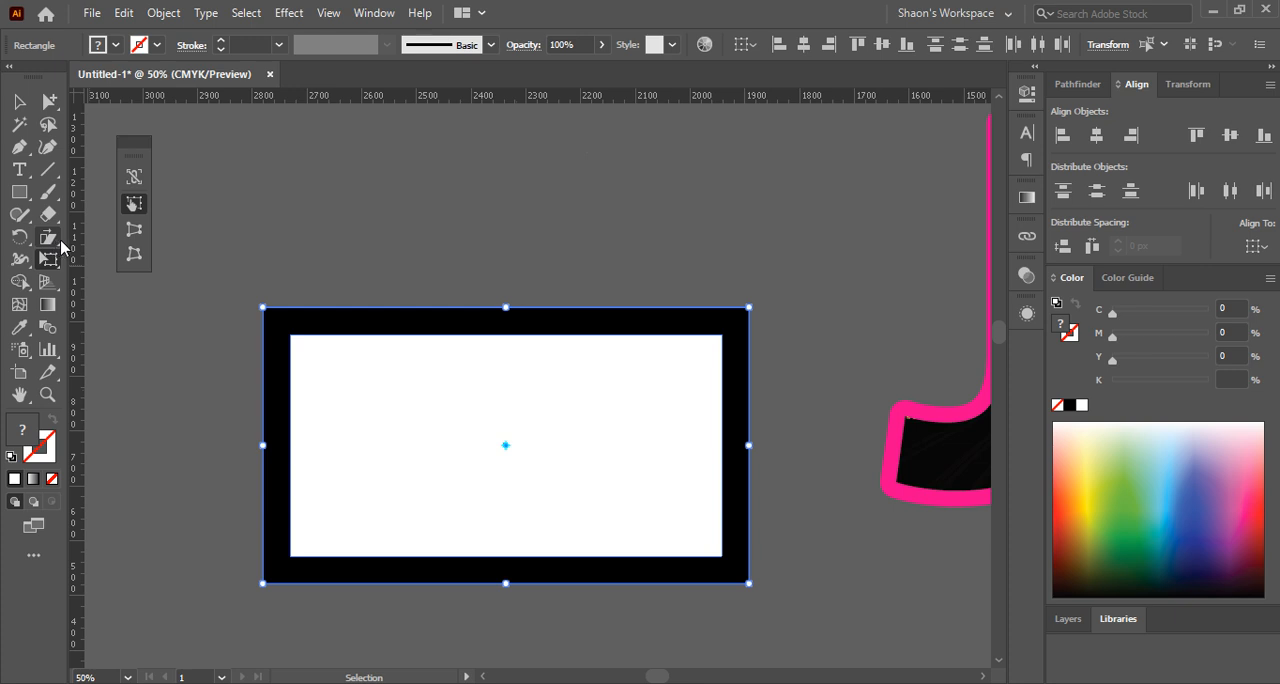
Try slanting both rectangles with Free Transform by shifting their upper edge away from the pink-outlined J, and undo it
left_click(48, 258)
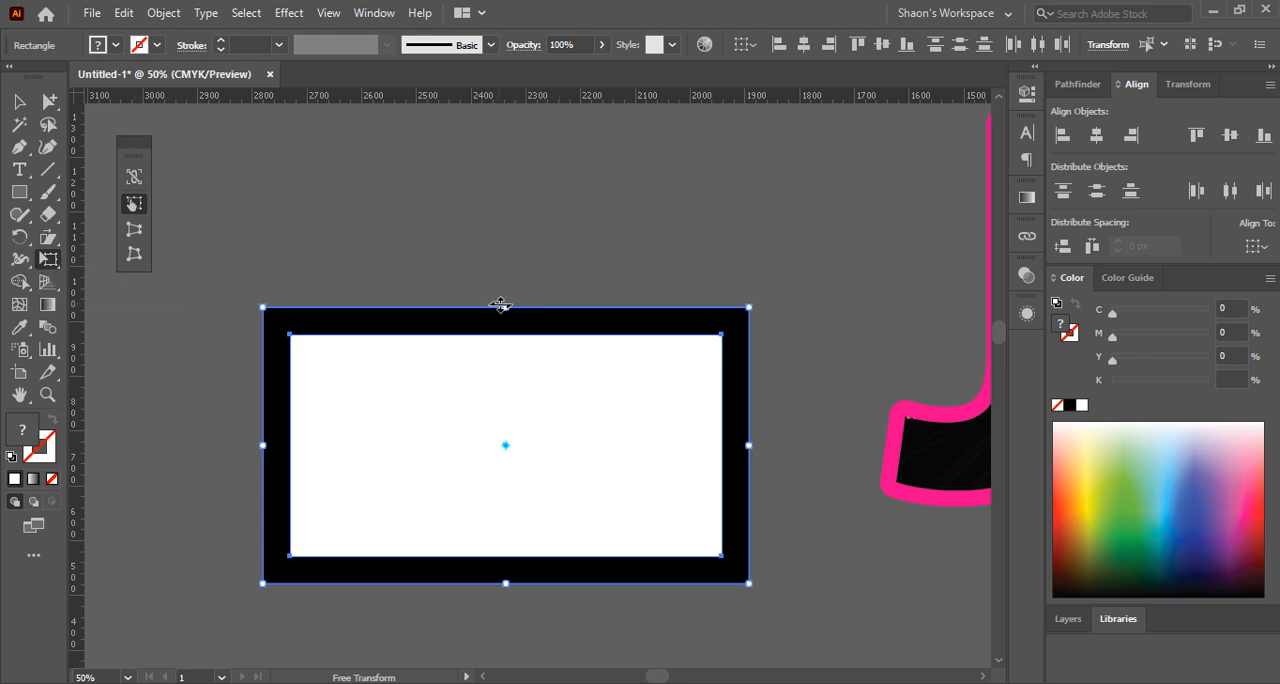
mouse_move(501, 305)
left_mouse_down()
mouse_move(551, 318)
mouse_move(507, 319)
left_mouse_up()
left_click_drag(508, 308, 468, 325)
key("ctrl+z")
left_click(137, 182)
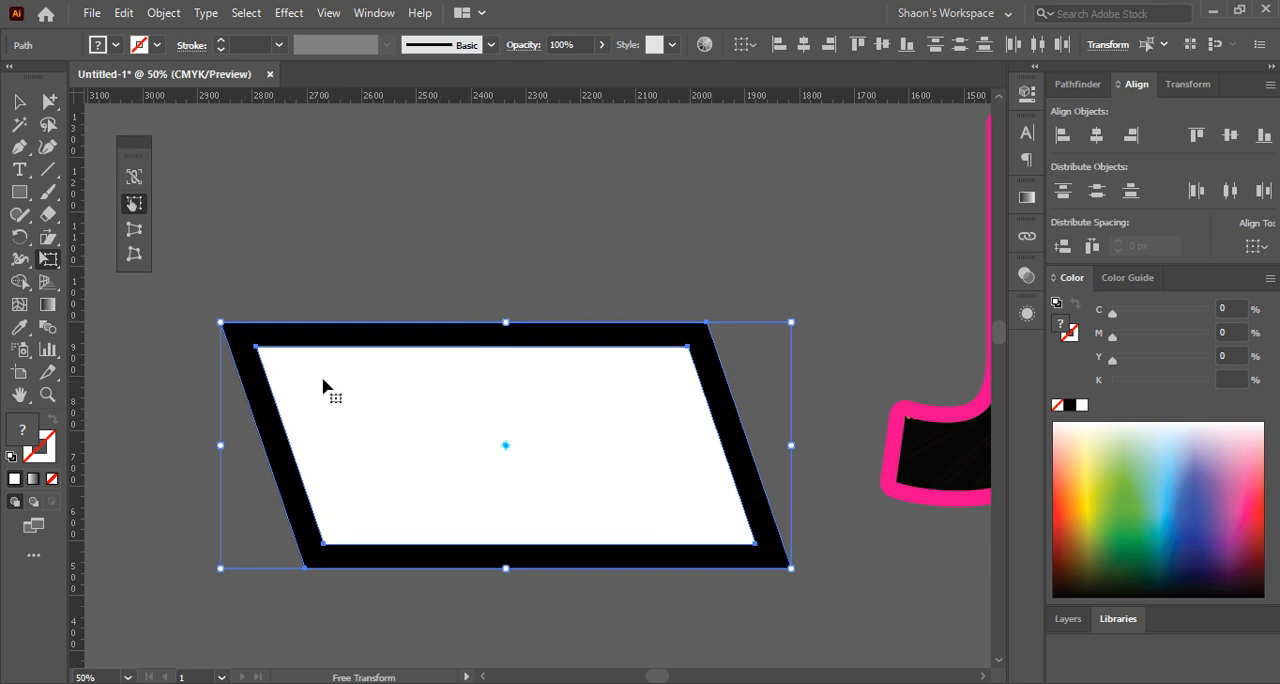
key("ctrl+z")
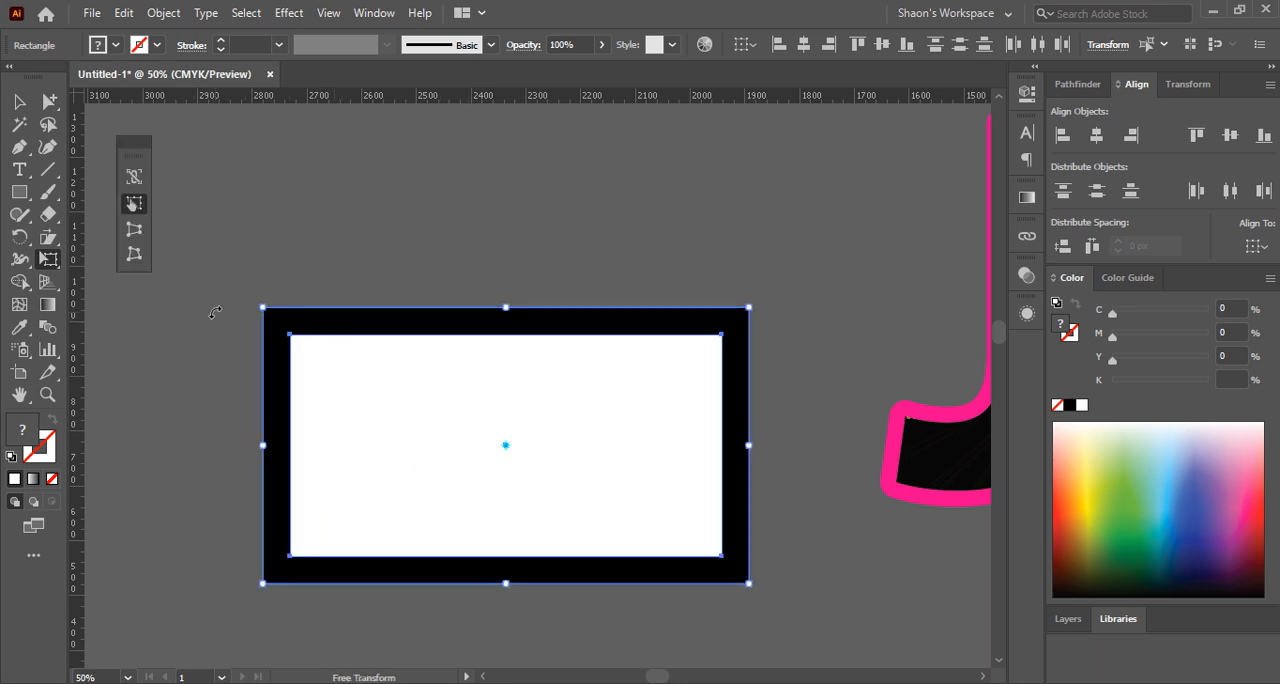
Free Distort both rectangles by pulling the upper-right corner outward and moving the upper-left corner inward, making an irregular four-sided frame
left_click(135, 256)
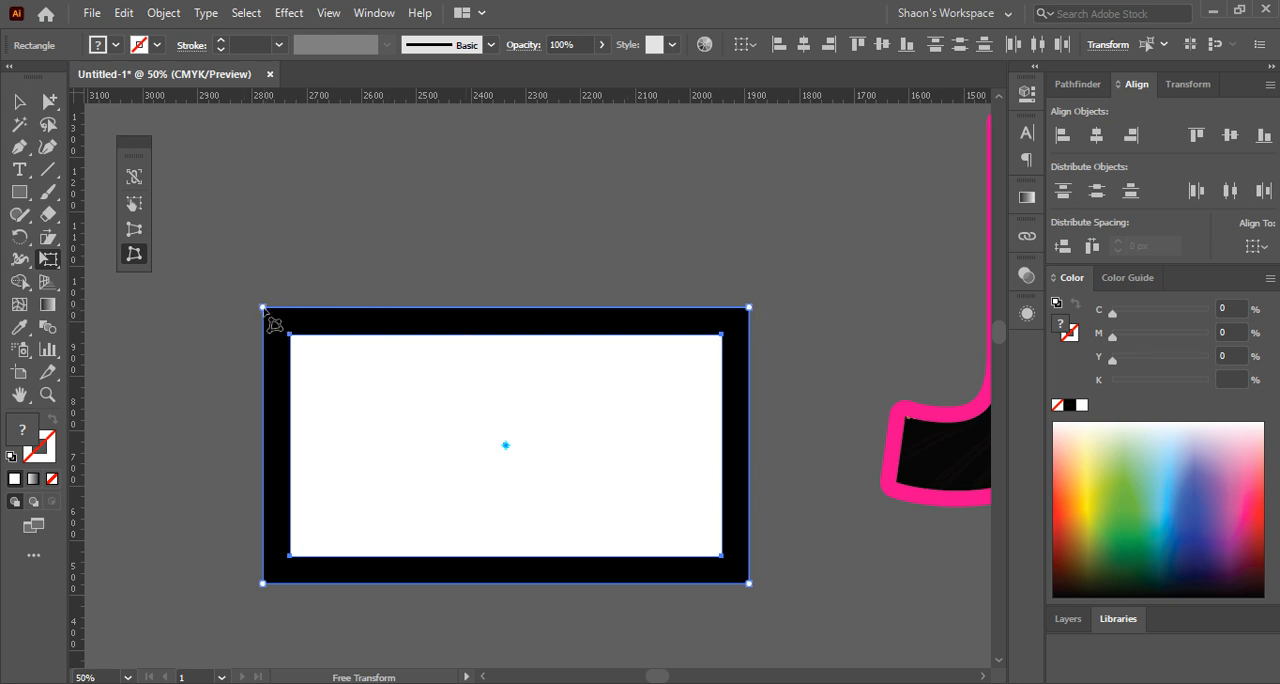
left_click_drag(263, 307, 209, 174)
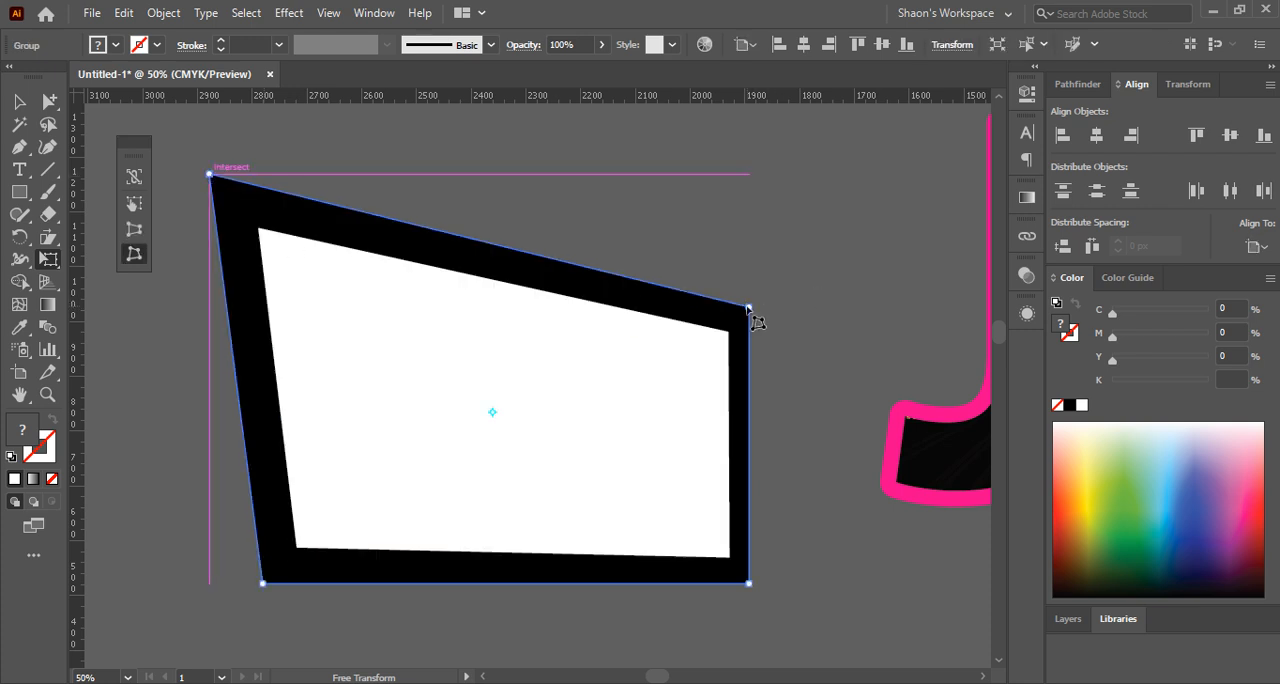
left_click_drag(749, 307, 879, 167)
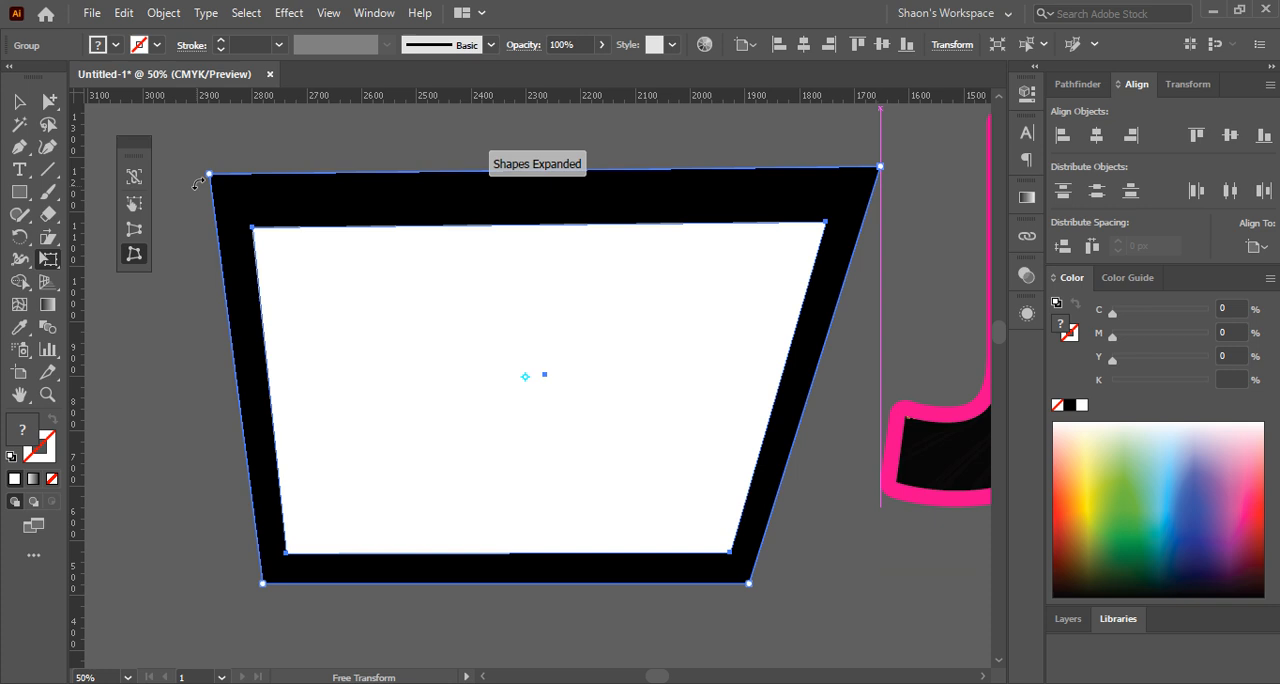
left_click_drag(210, 175, 409, 331)
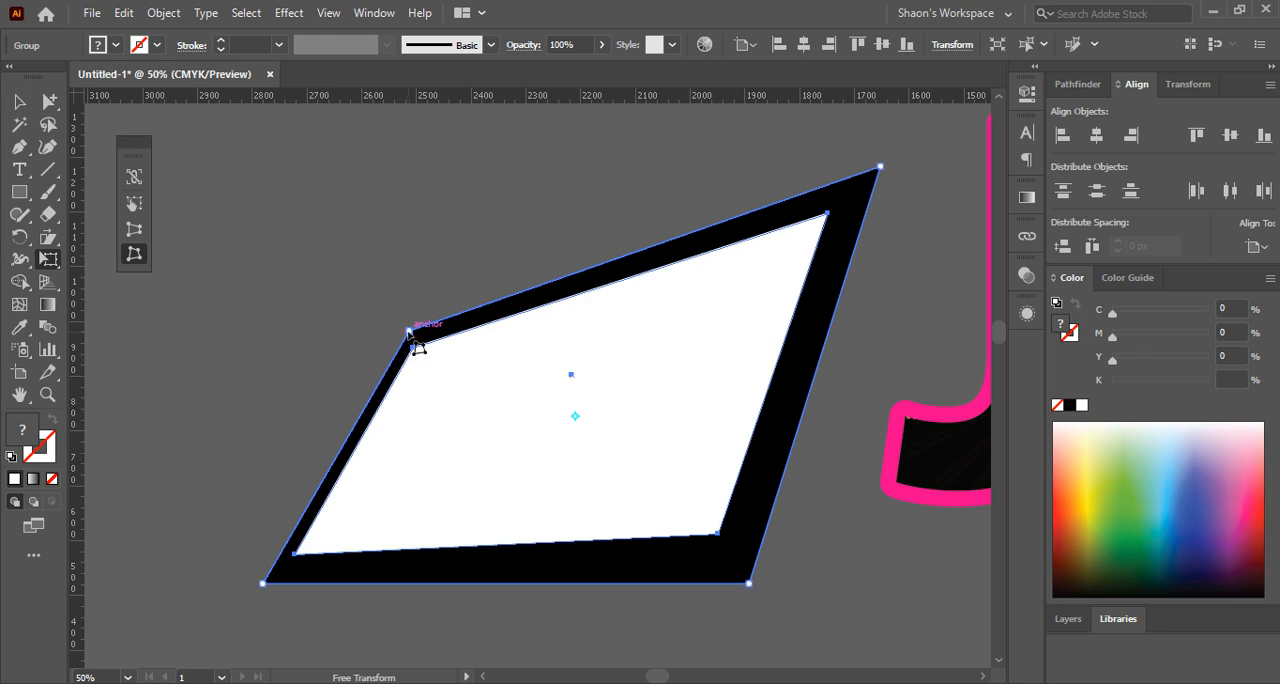
Adjust the irregular frame with Perspective Distort, moving its lower-right corner slightly inward and its upper-left corner slightly down and outward
left_click(143, 237)
mouse_move(749, 583)
left_mouse_down()
mouse_move(857, 586)
mouse_move(738, 583)
left_mouse_up()
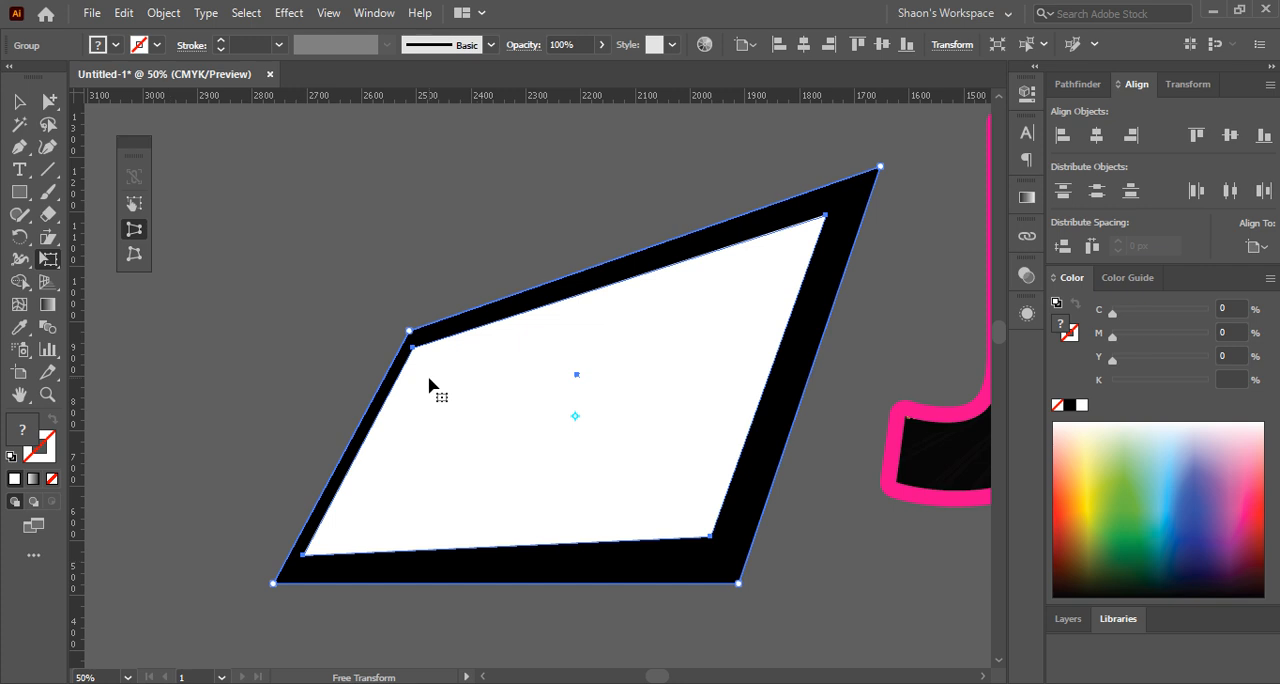
left_click_drag(409, 331, 387, 356)
Draw a white rectangle about 490 by 200 px above the frame's upper-left corner and distort it from two corners with Perspective Distort
left_click(19, 191)
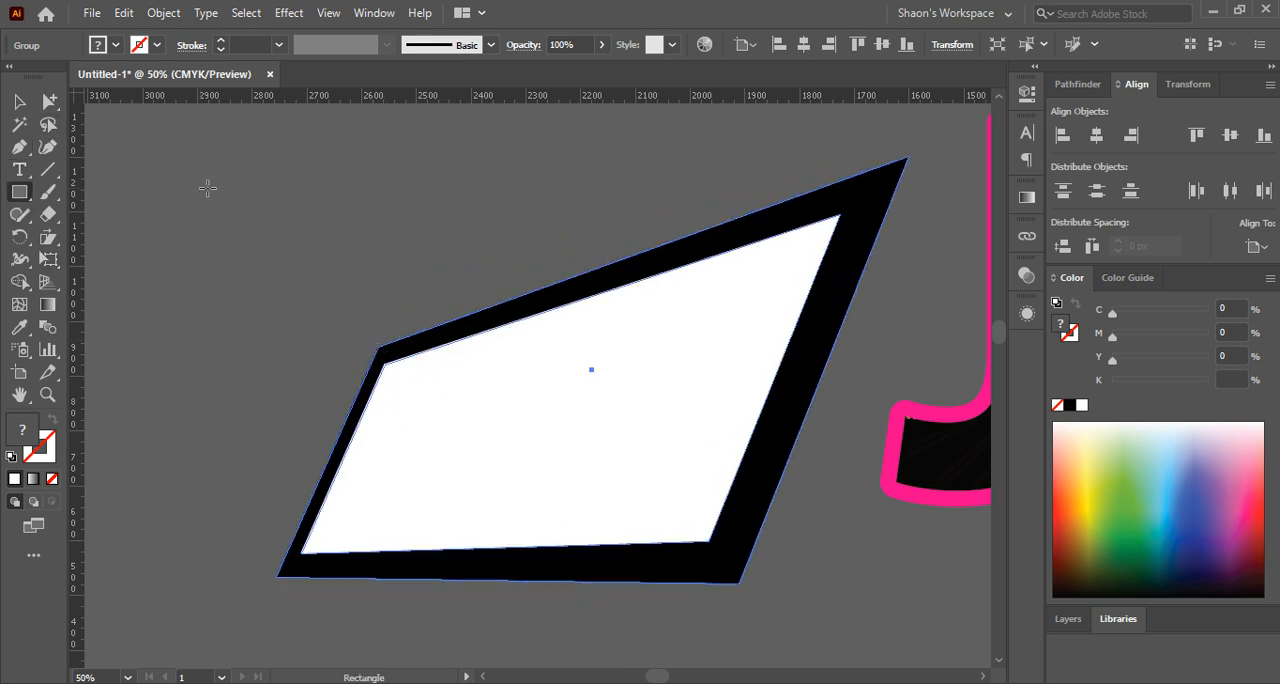
left_click_drag(165, 167, 435, 277)
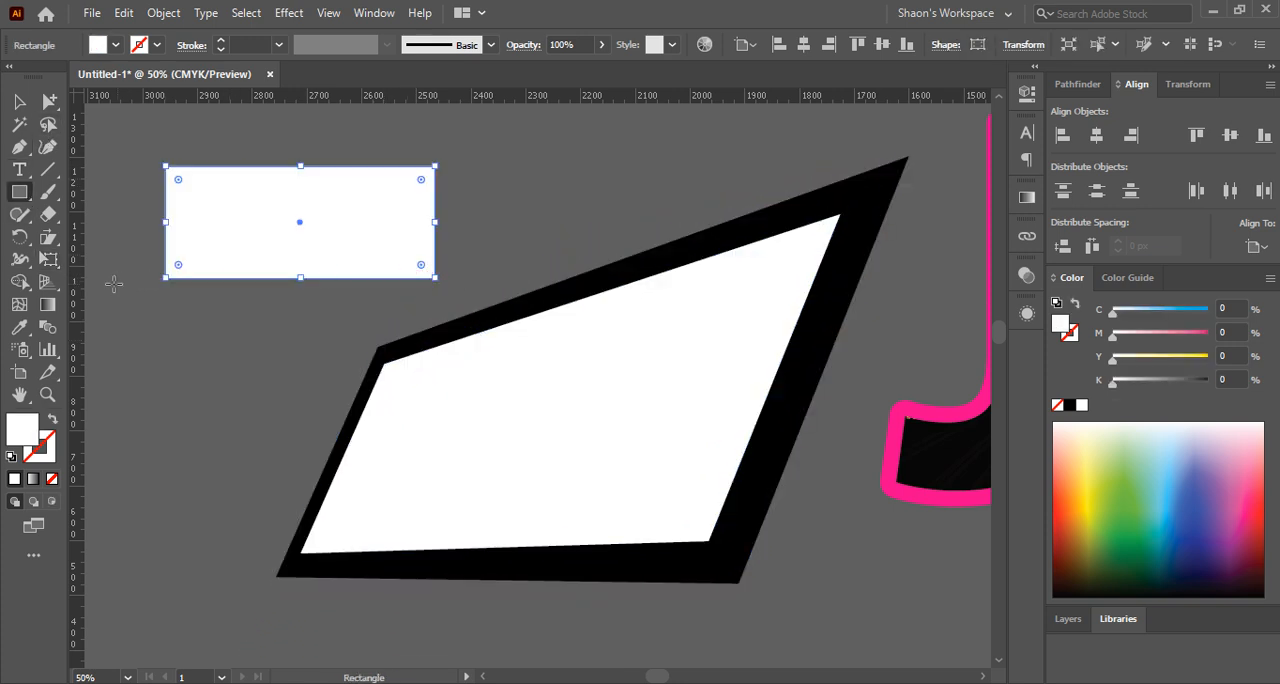
left_click_drag(57, 262, 117, 268)
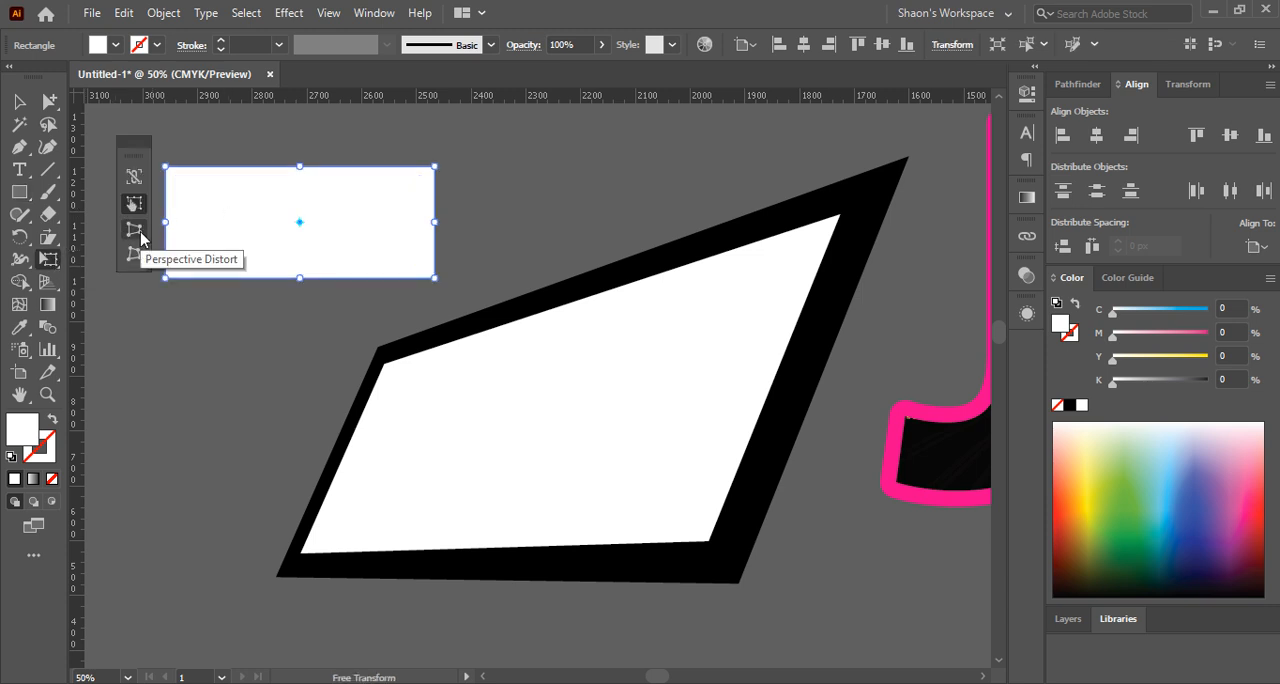
left_click(139, 233)
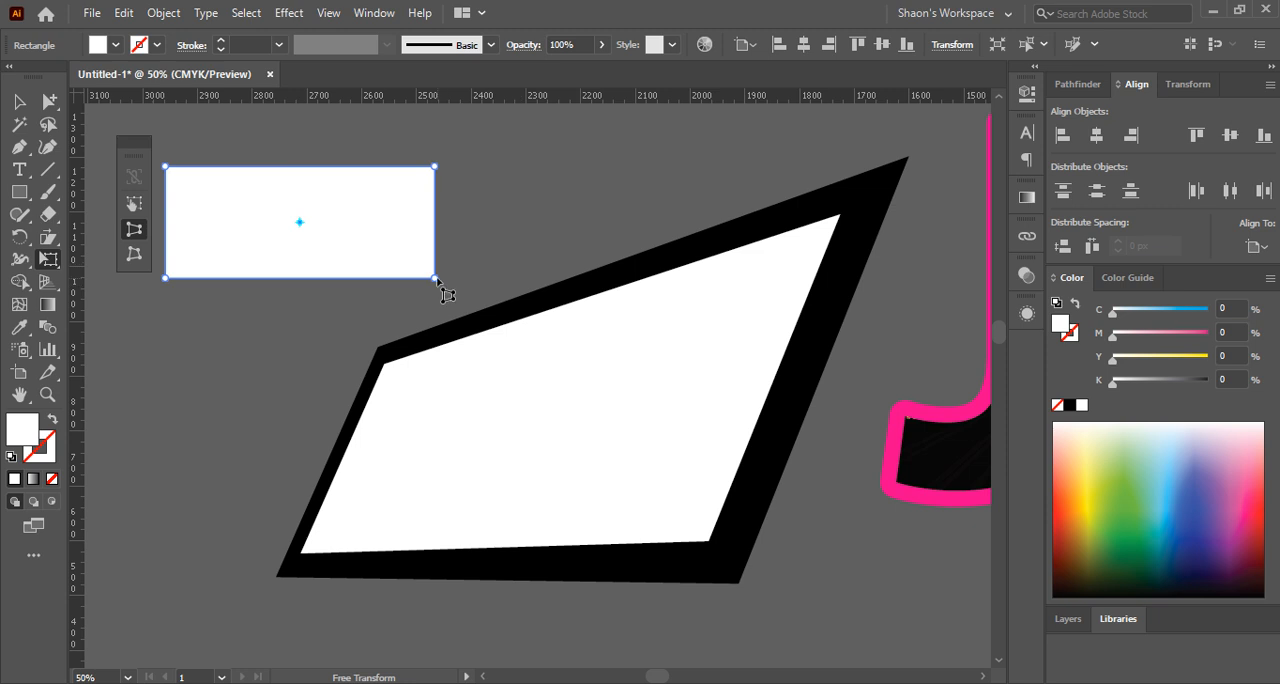
left_click_drag(437, 281, 438, 317)
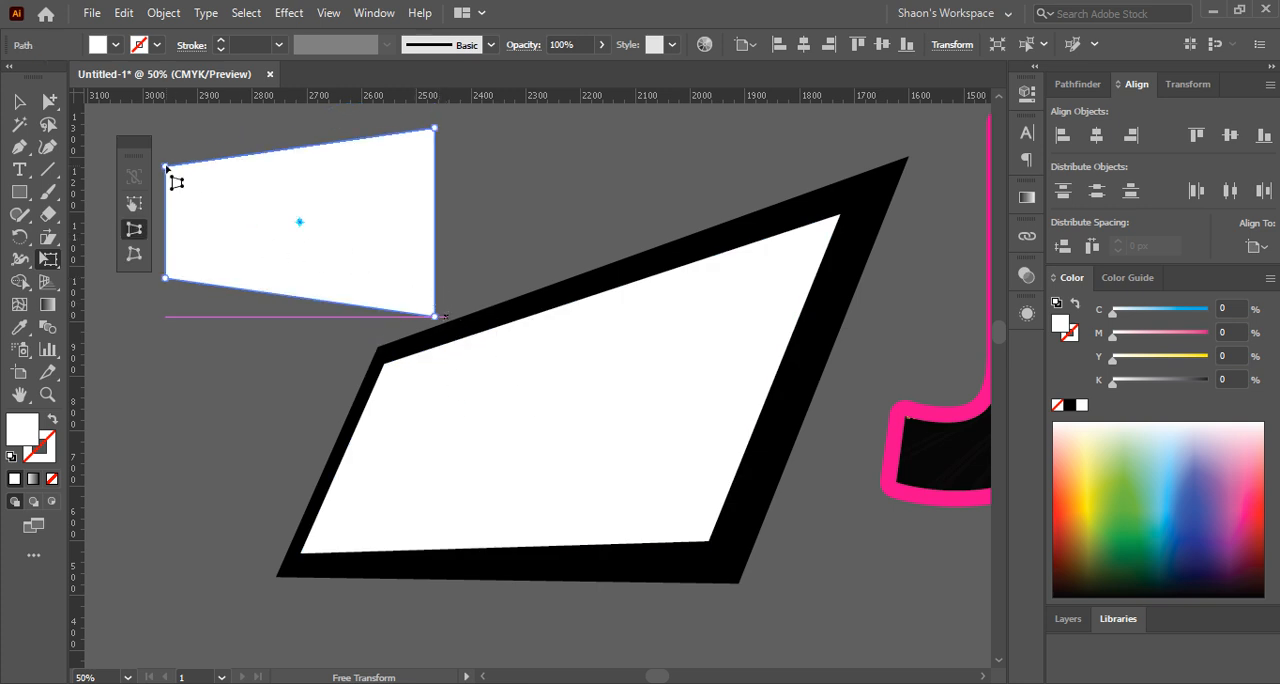
left_click_drag(166, 167, 258, 202)
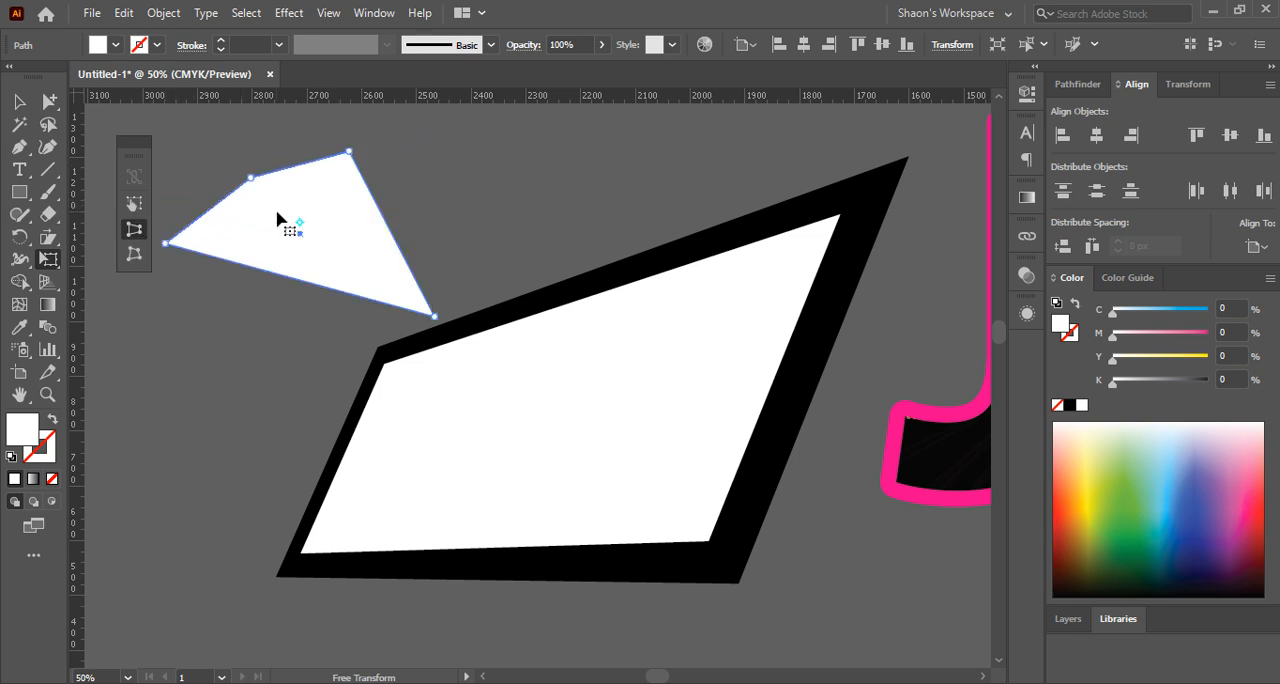
Leave Free Transform and deselect the distorted white four-sided shape
left_click(18, 101)
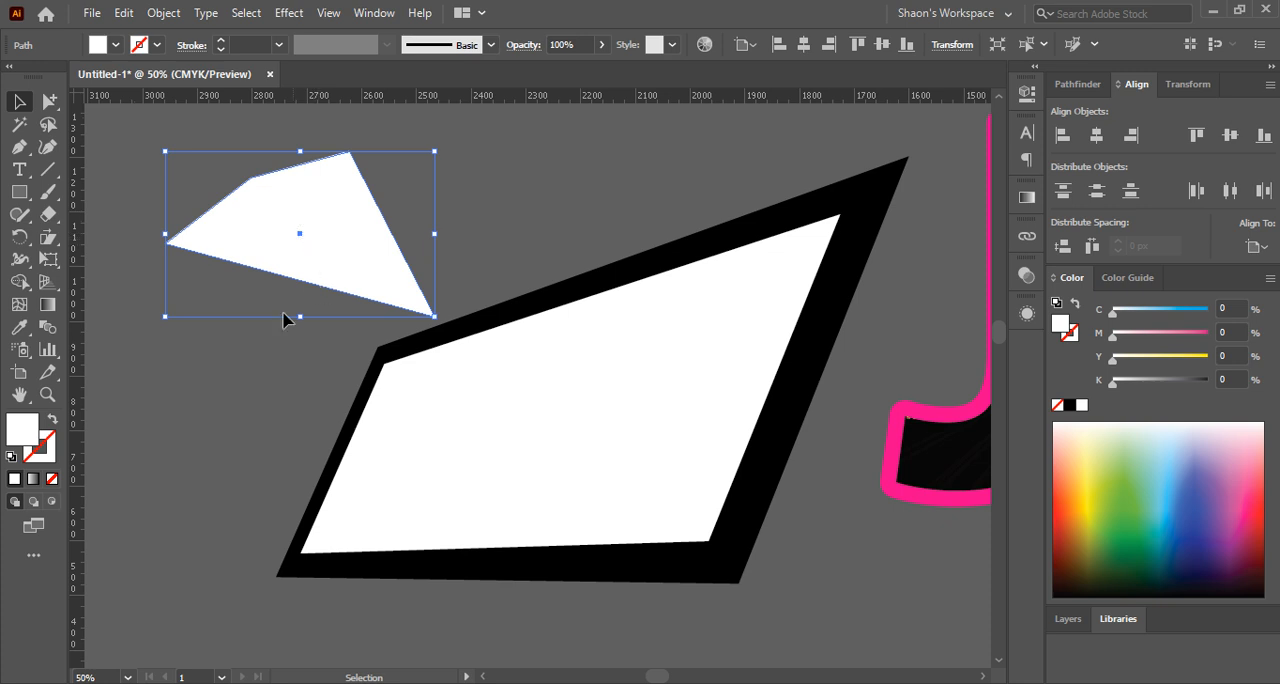
left_click(62, 267)
left_click(140, 262)
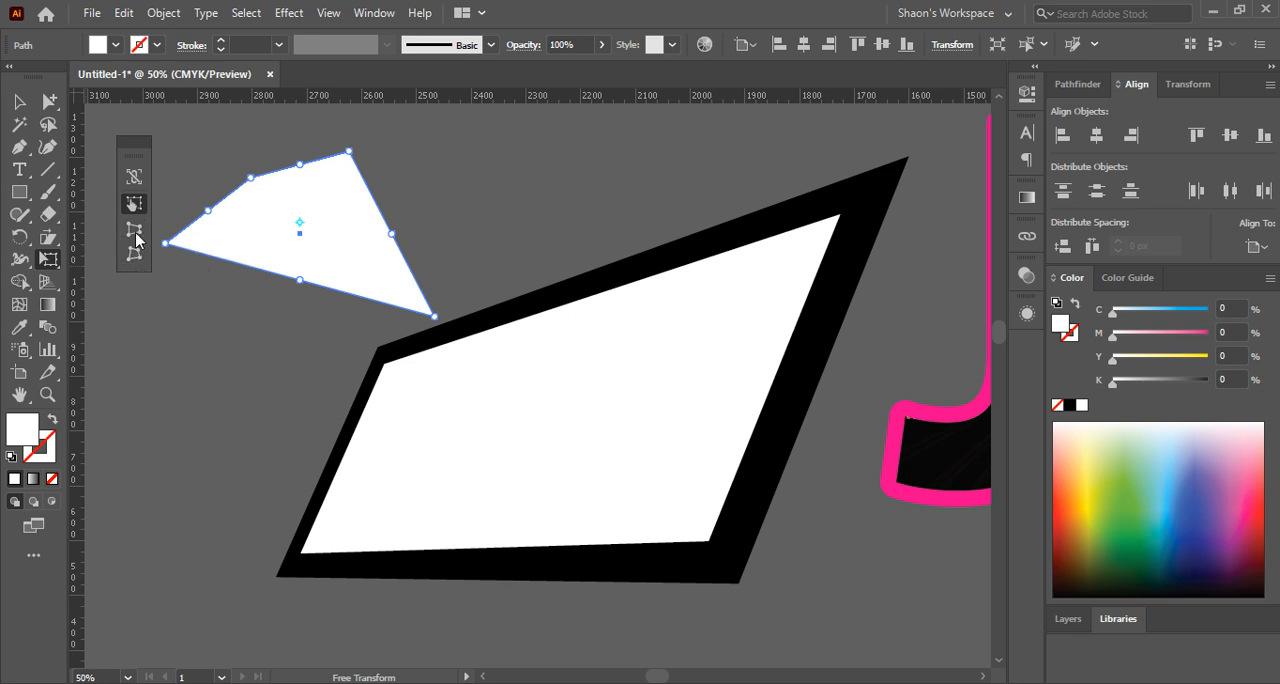
left_click(55, 243)
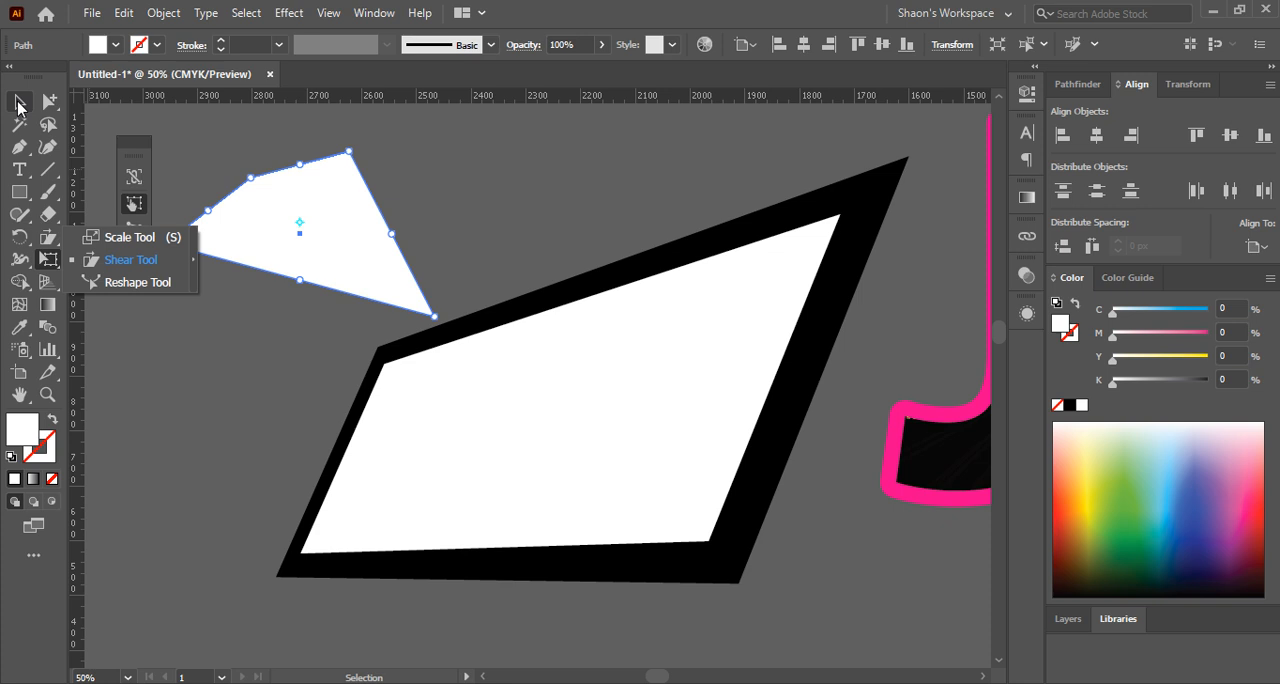
left_click(18, 104)
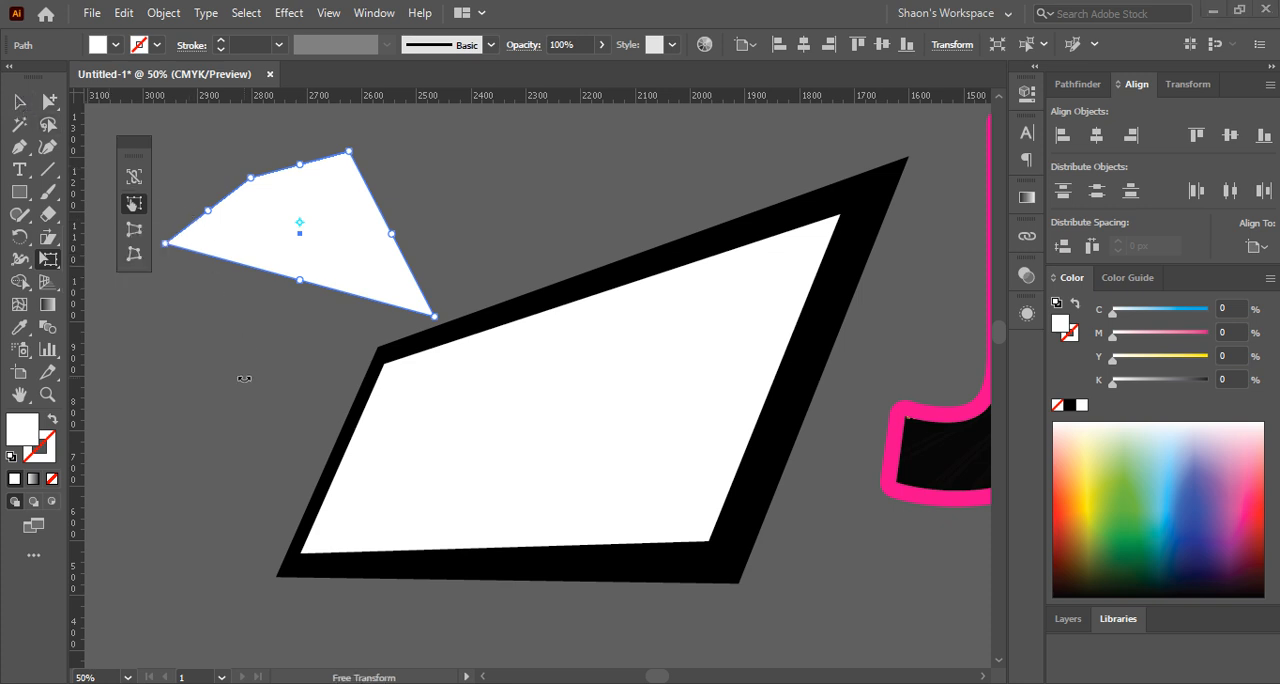
left_click(18, 104)
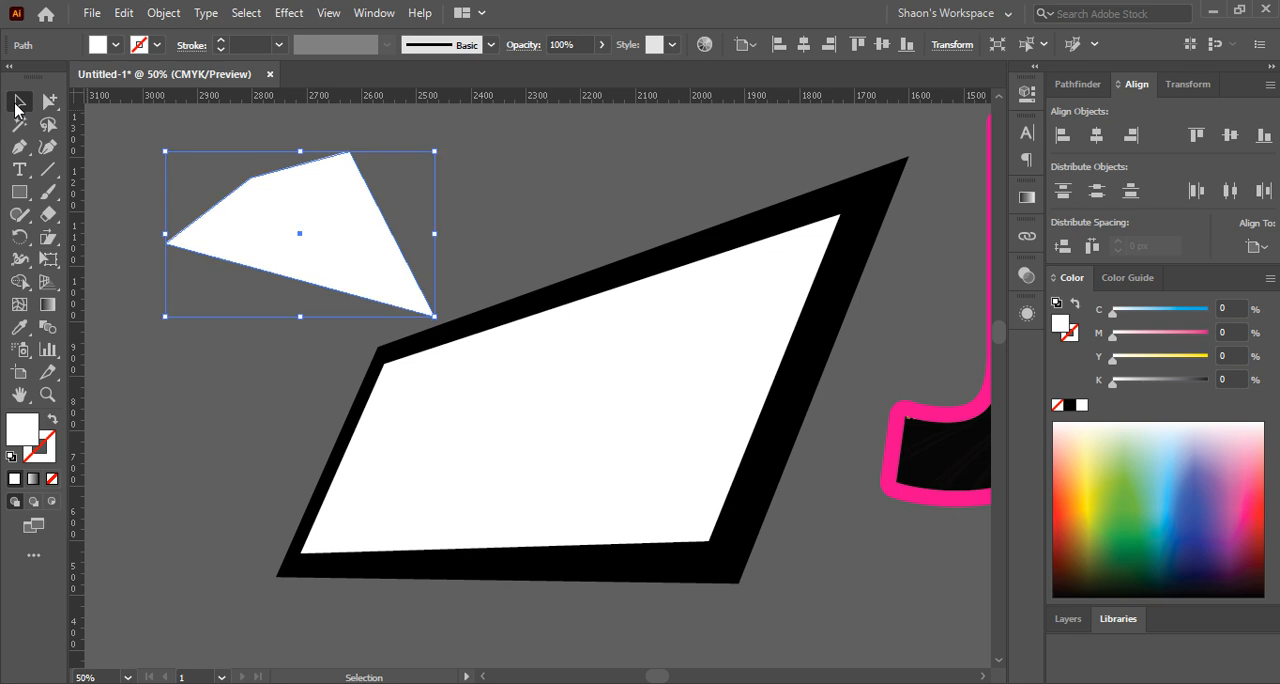
left_click(170, 389)
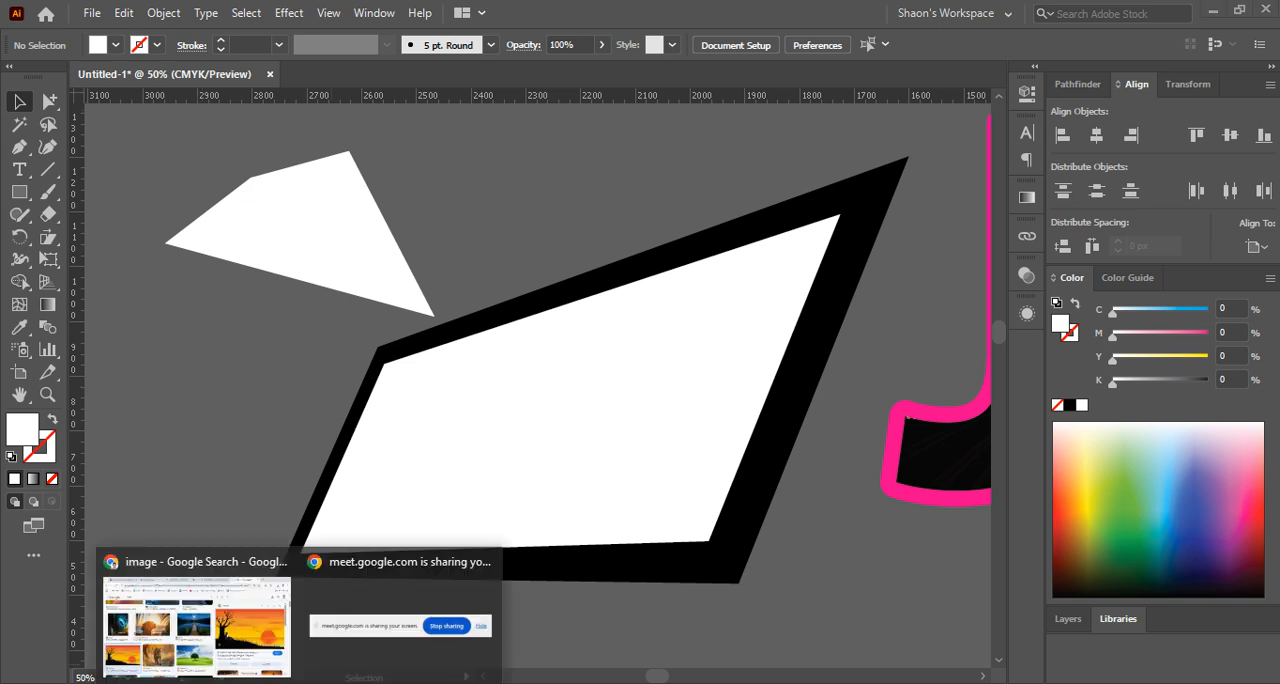
Switch to the Chrome window with the Google image results and search images for "poster design"
left_click(197, 615)
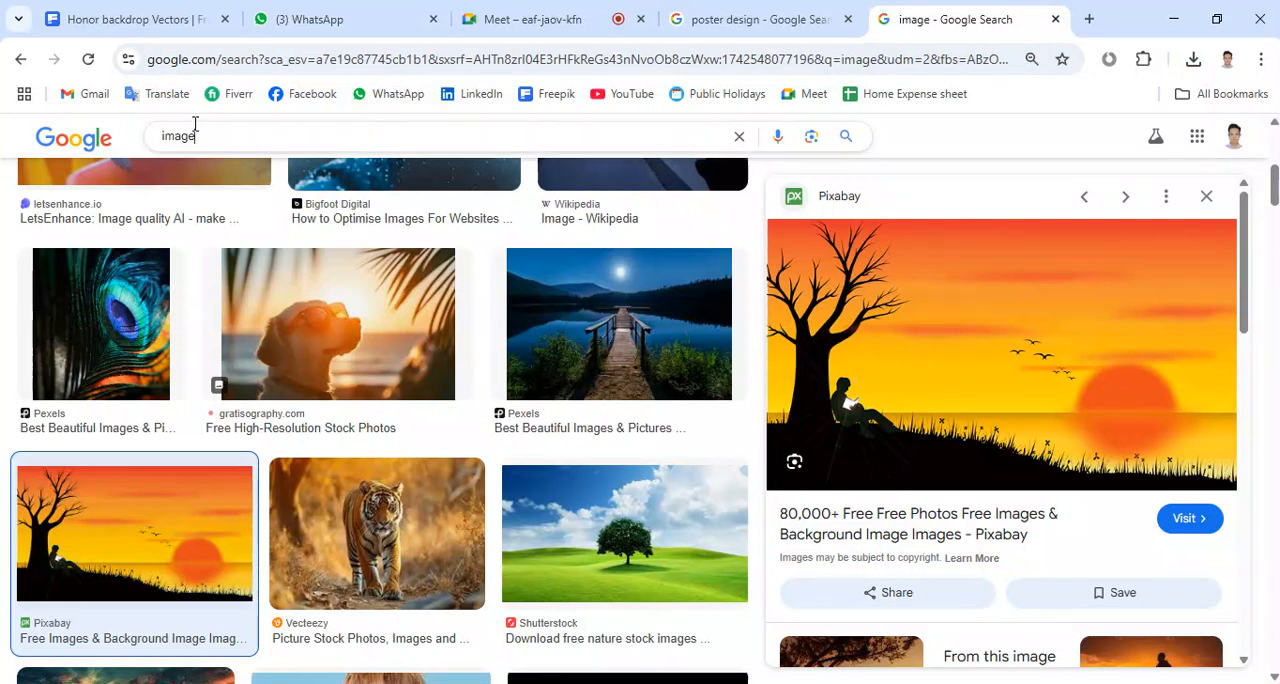
left_click_drag(194, 132, 70, 115)
type("pos")
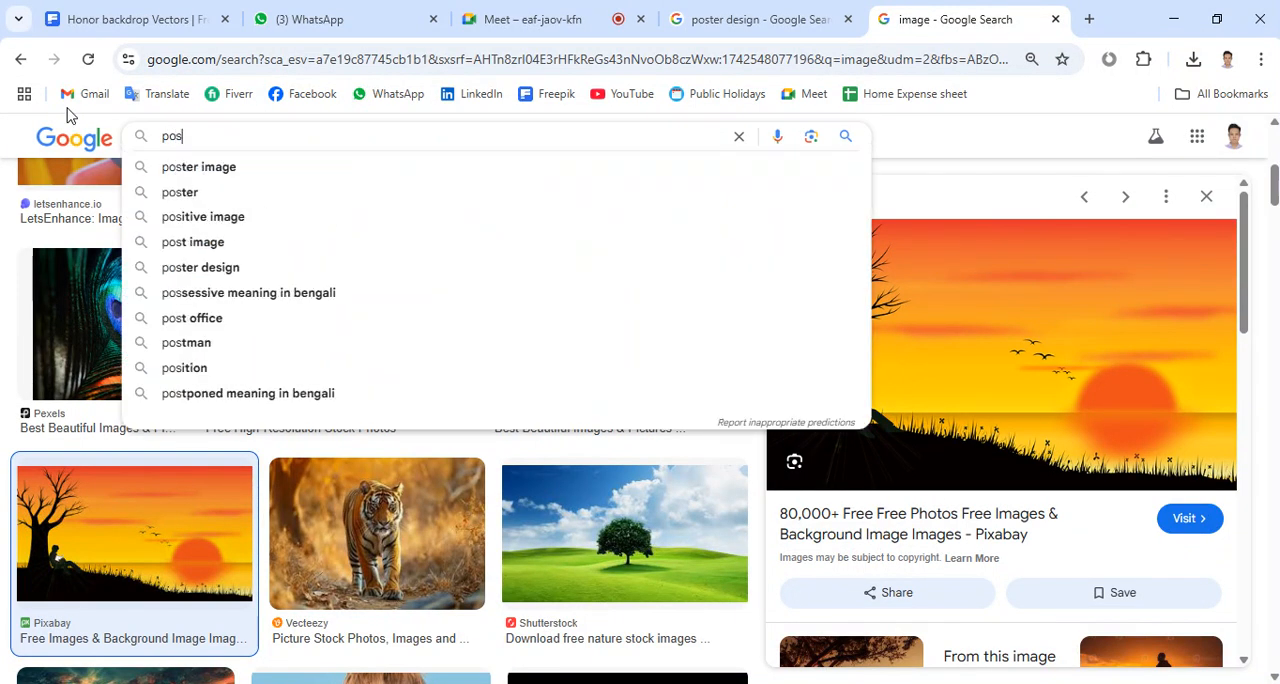
type("ter design")
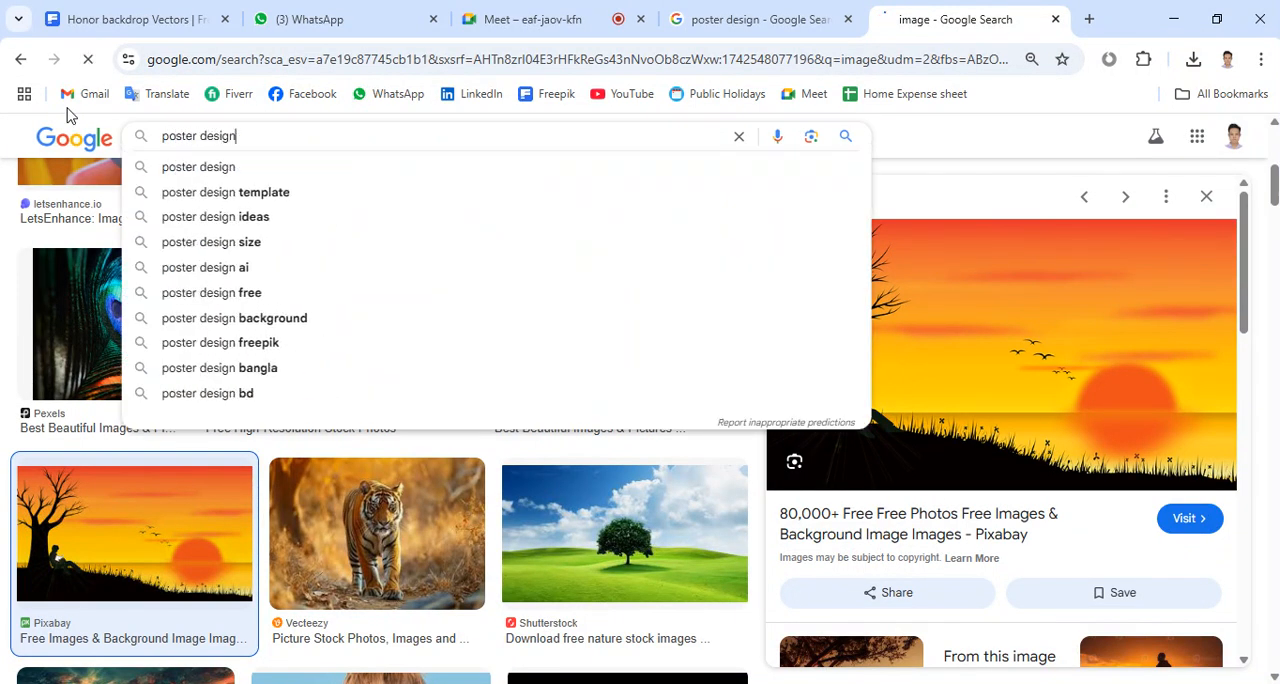
key("Return")
Preview the PosterMyWall corporate poster, Pikbest school admission flyer, Designhill poster templates image and Freepik digital marketing agency flyer
scroll(517, 309, "down", 2)
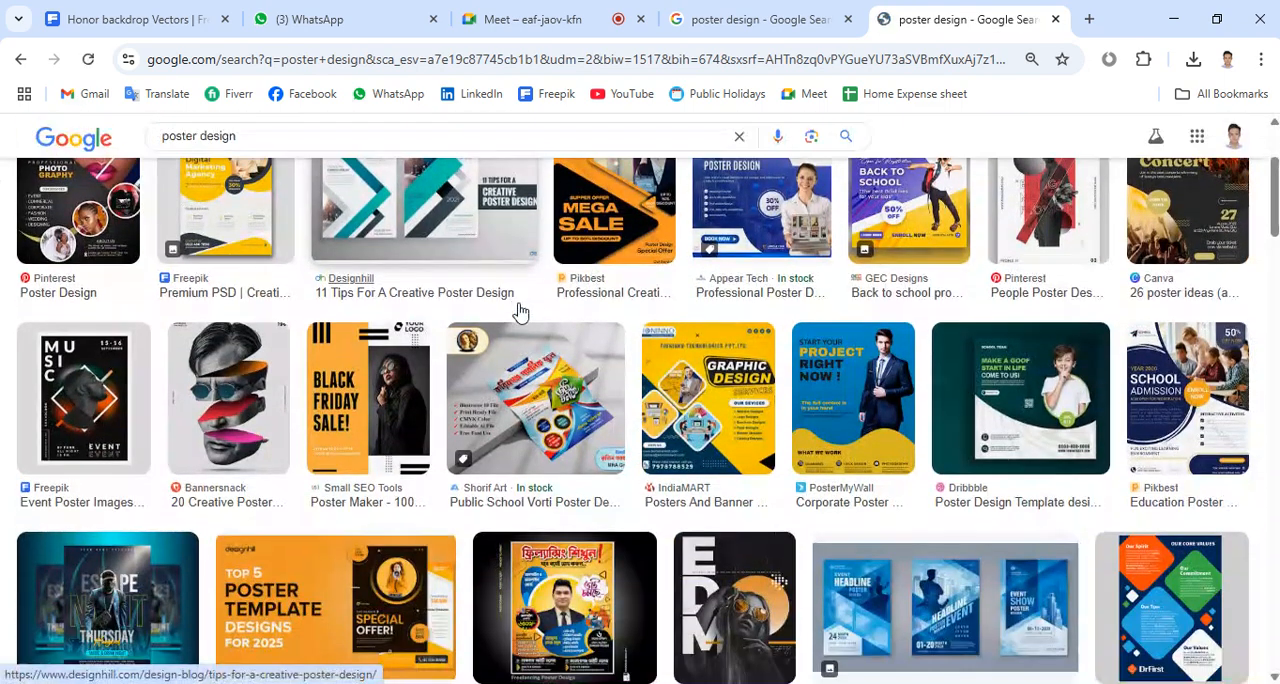
left_click(886, 398)
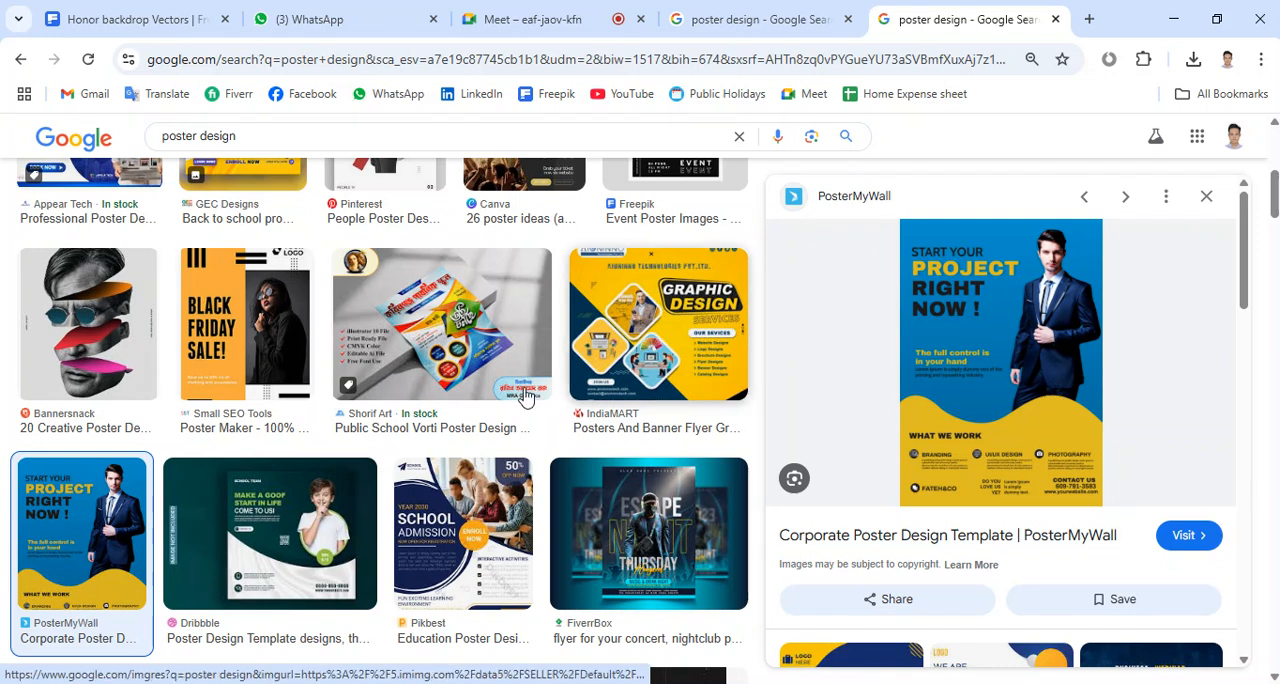
scroll(520, 400, "down", 1)
left_click(466, 424)
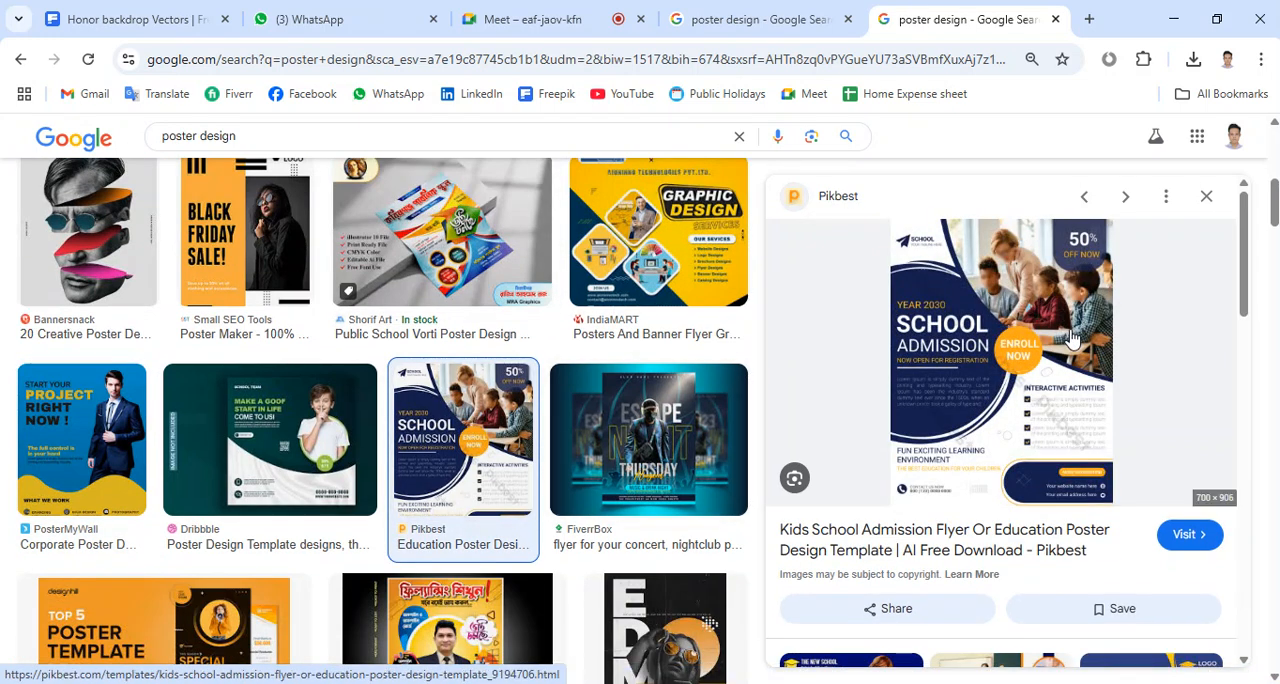
scroll(460, 357, "down", 4)
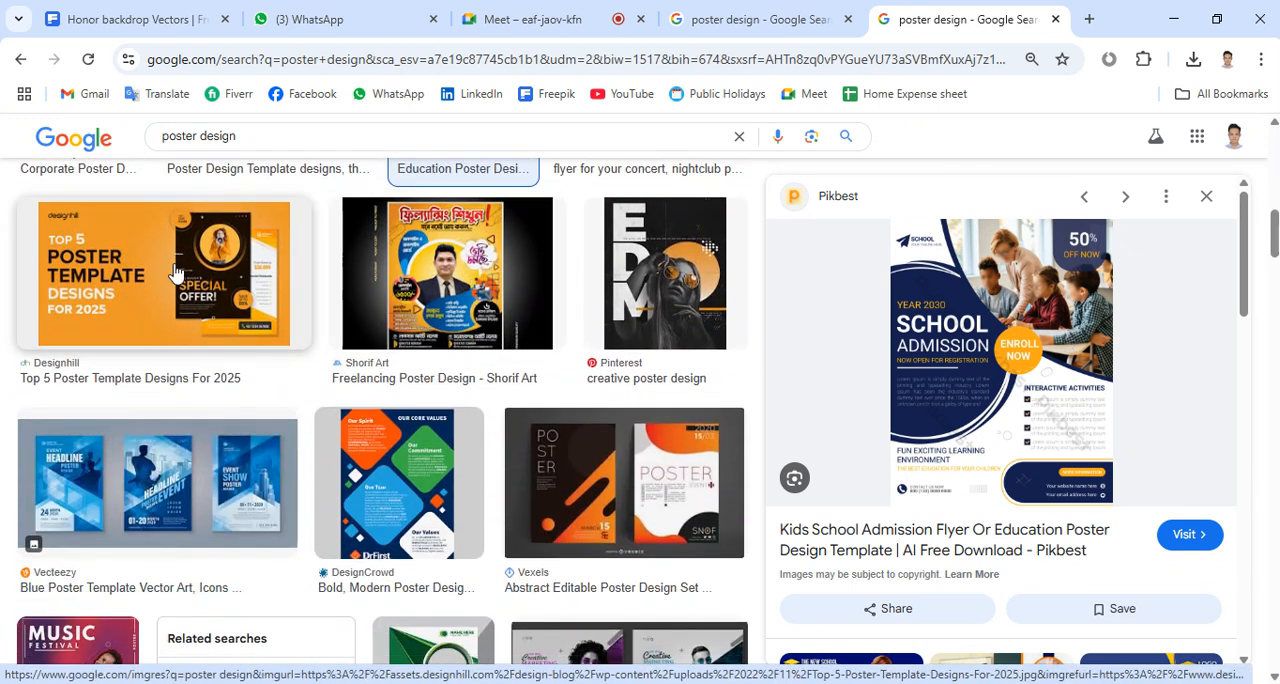
left_click(175, 272)
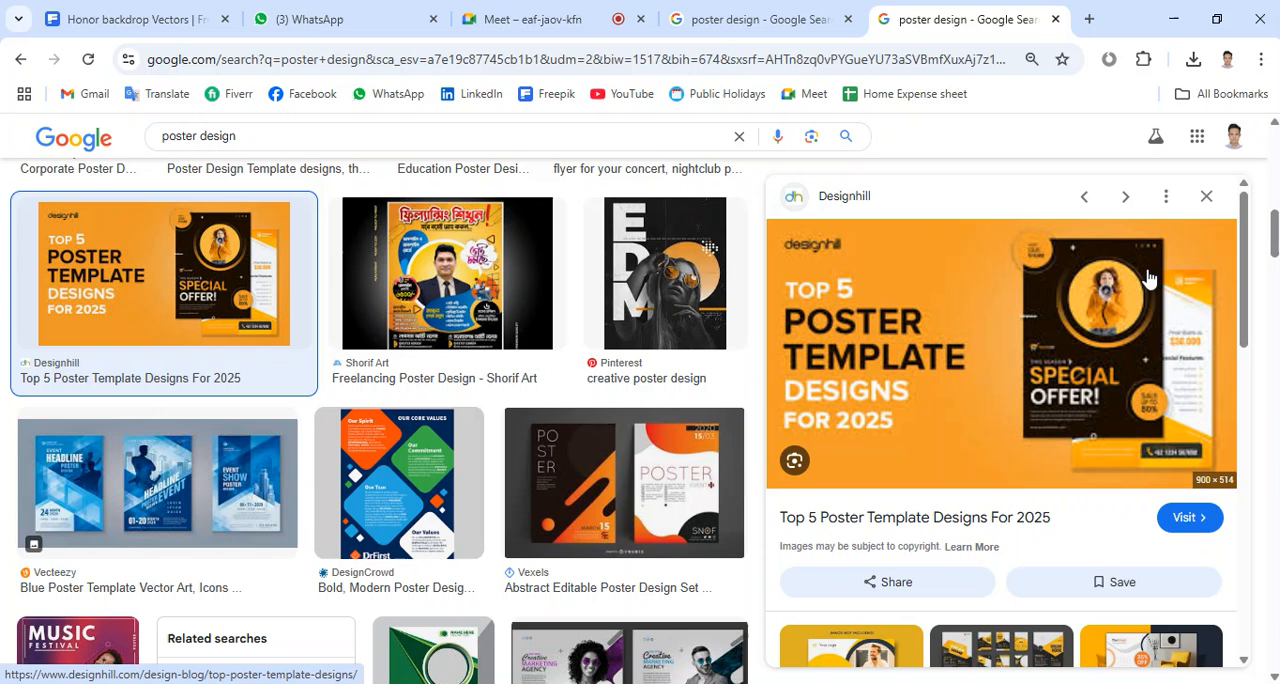
scroll(1126, 324, "down", 2)
scroll(1126, 322, "down", 2)
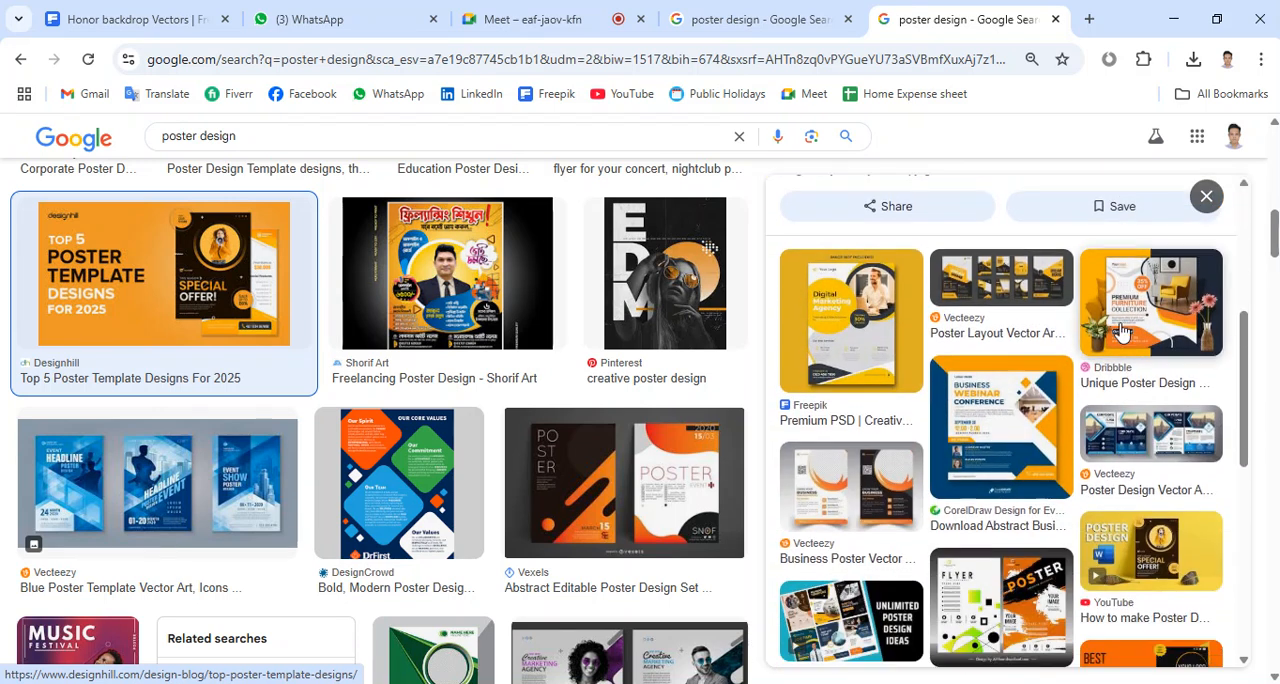
left_click(845, 329)
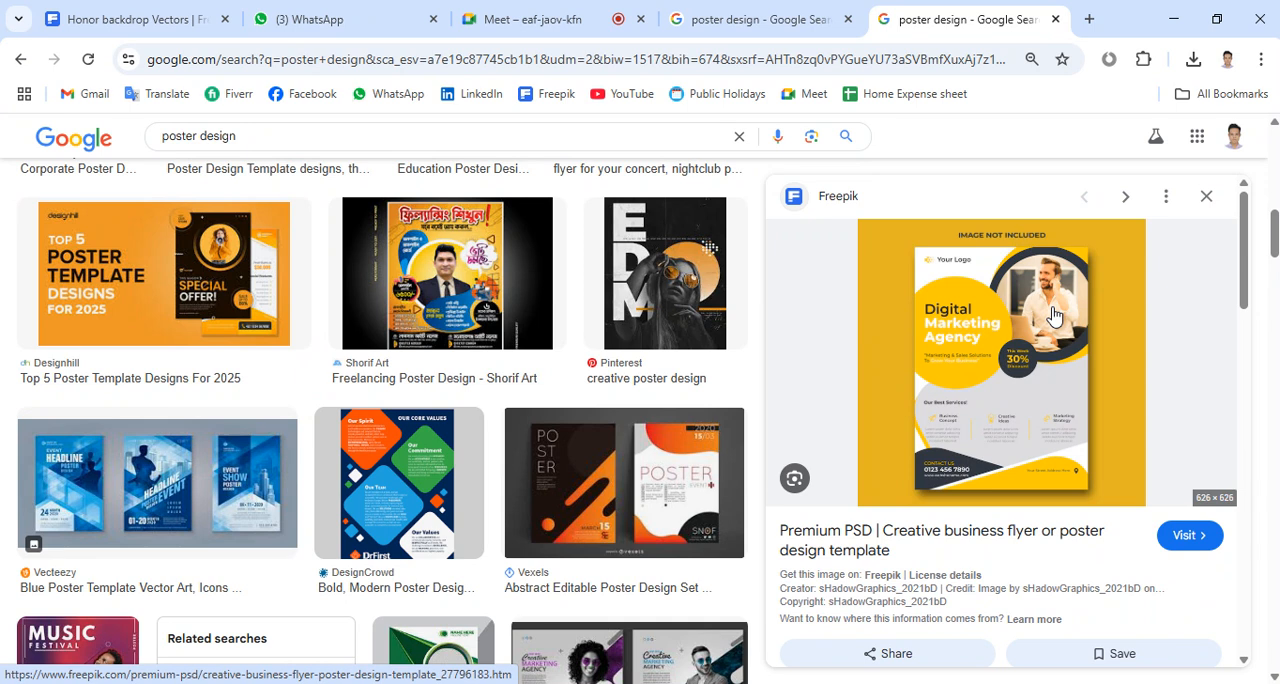
Examine more business poster layouts, previewing Fiverr's corporate conference posters, Freepik's business flyer template and PosterMyWall's Business Conference 2023 ad
scroll(1052, 316, "down", 4)
scroll(563, 450, "down", 3)
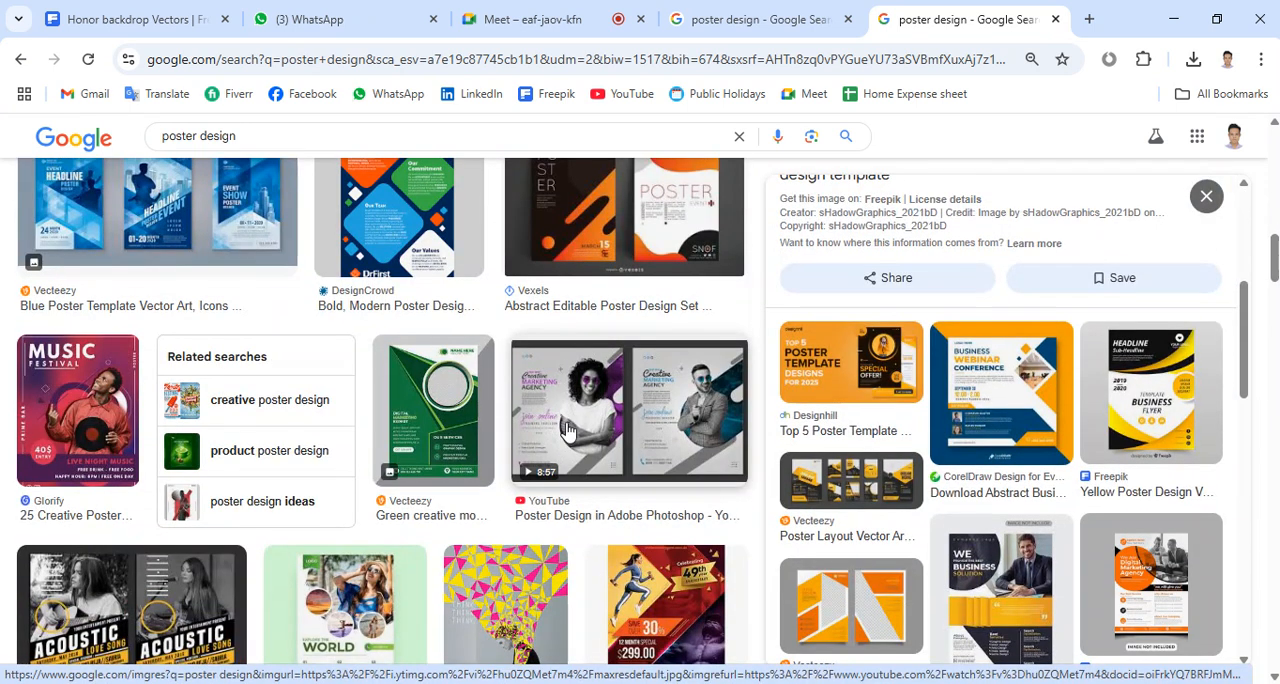
scroll(316, 404, "down", 3)
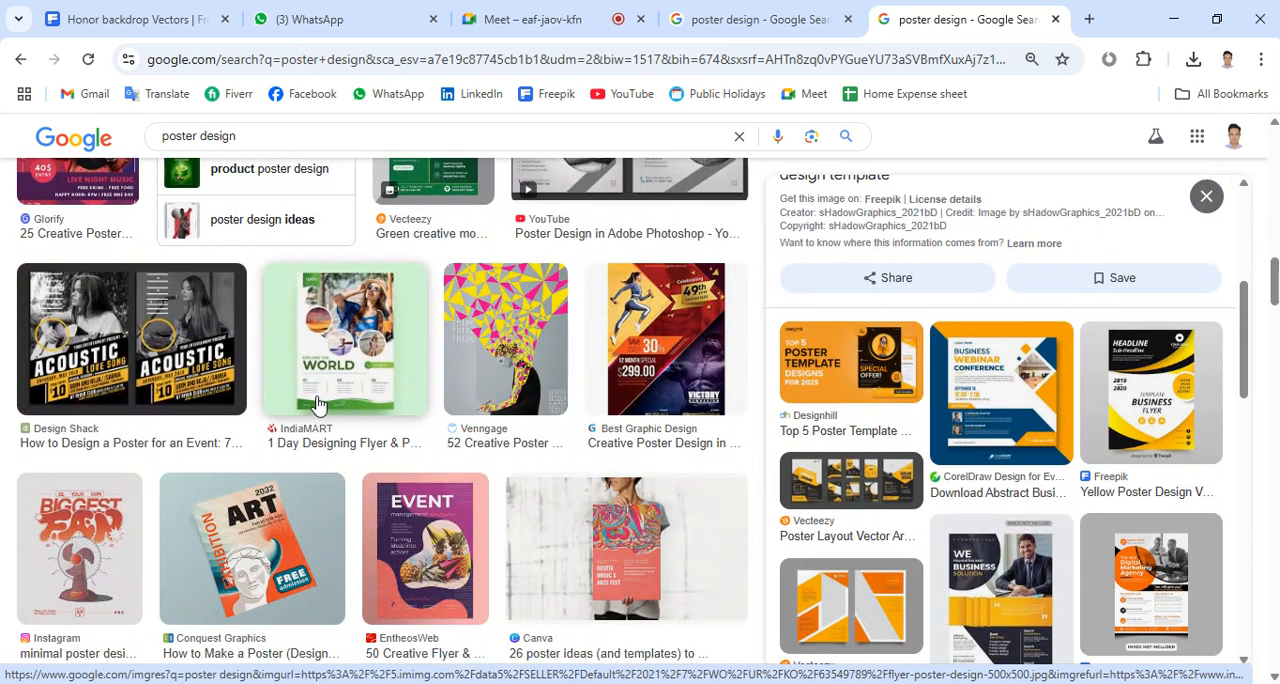
scroll(316, 404, "down", 3)
scroll(316, 404, "down", 3)
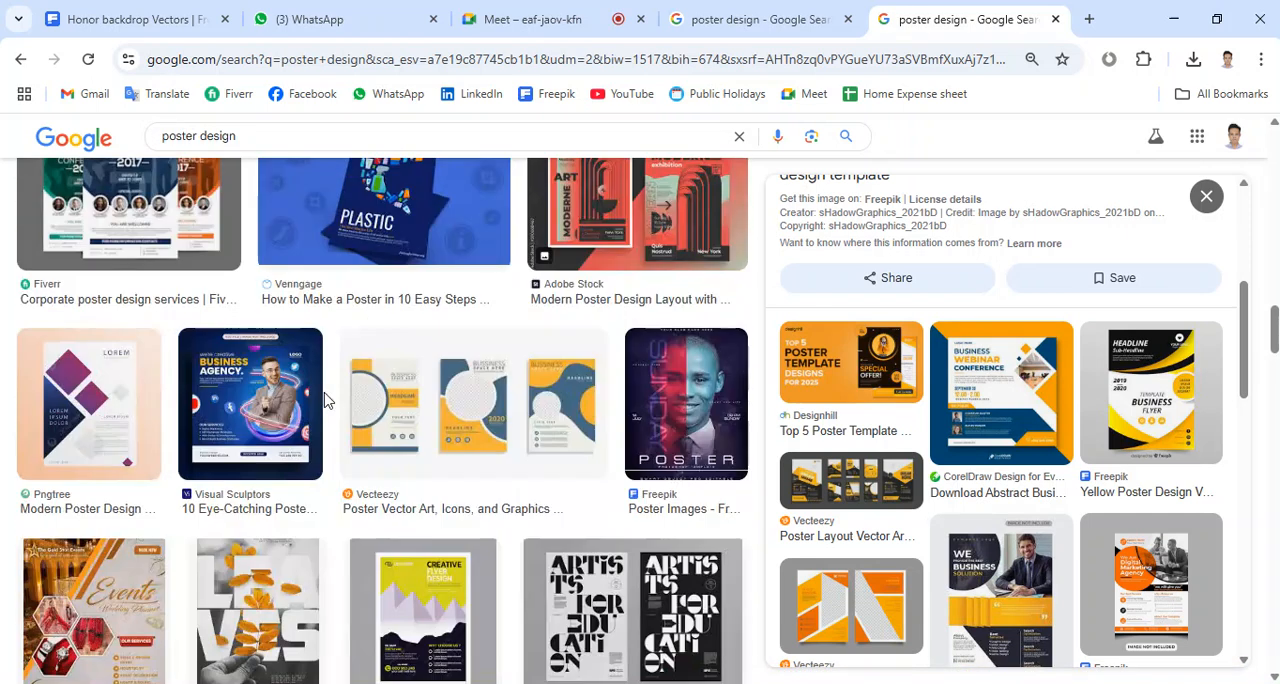
left_click(113, 208)
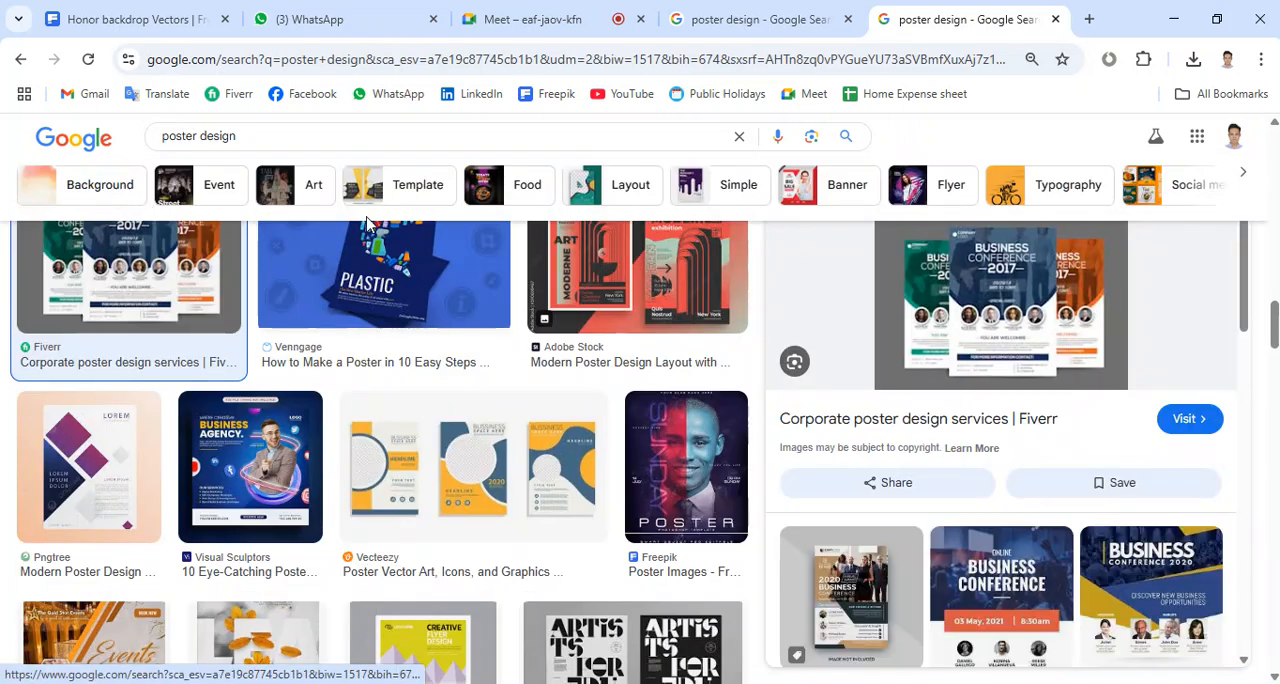
scroll(1035, 395, "down", 2)
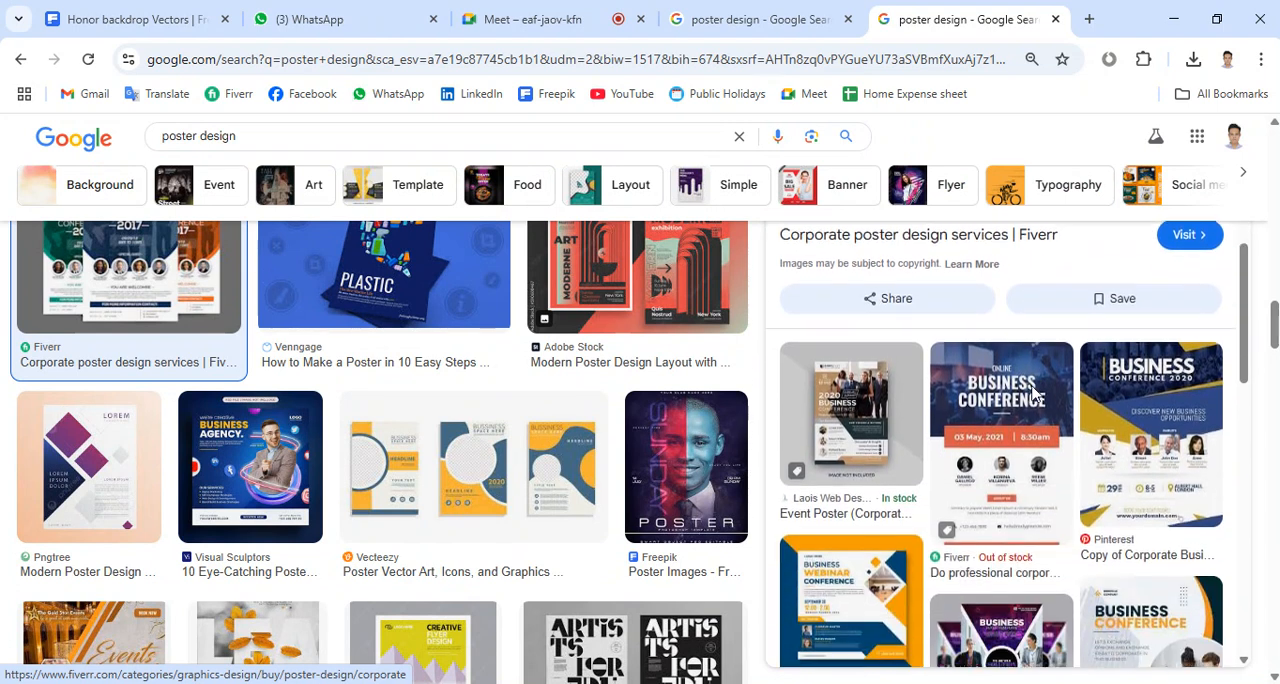
scroll(1035, 398, "down", 4)
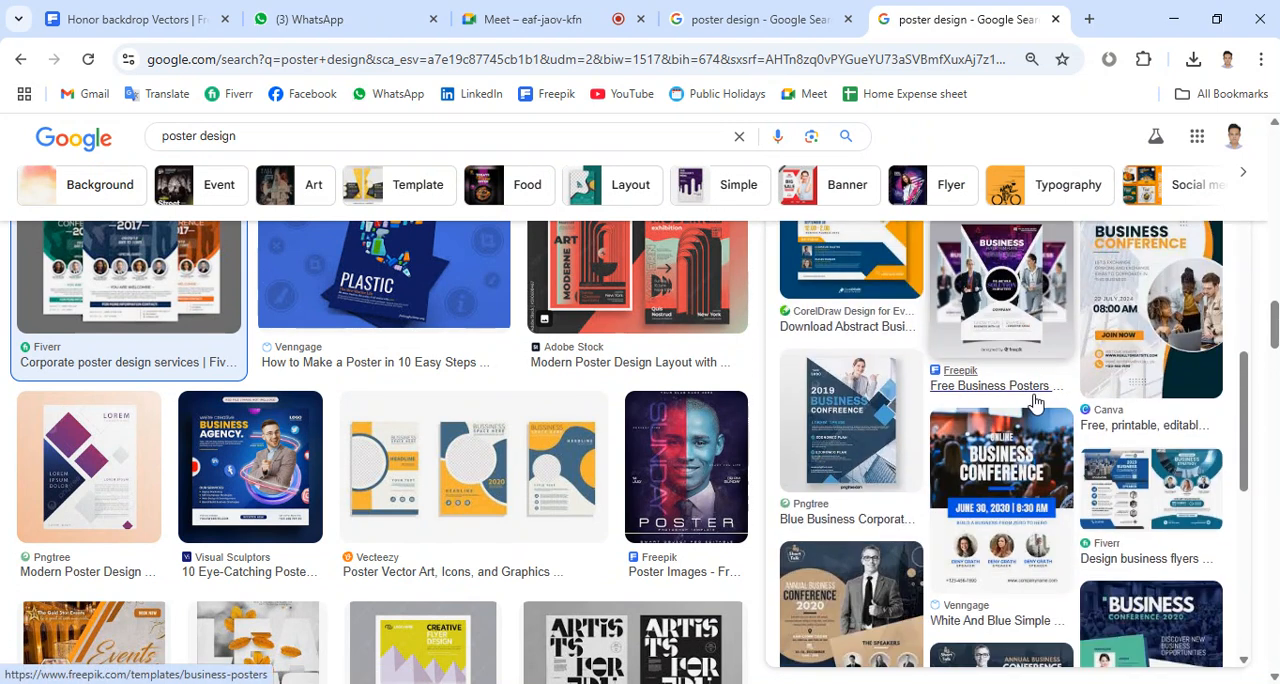
left_click(1003, 272)
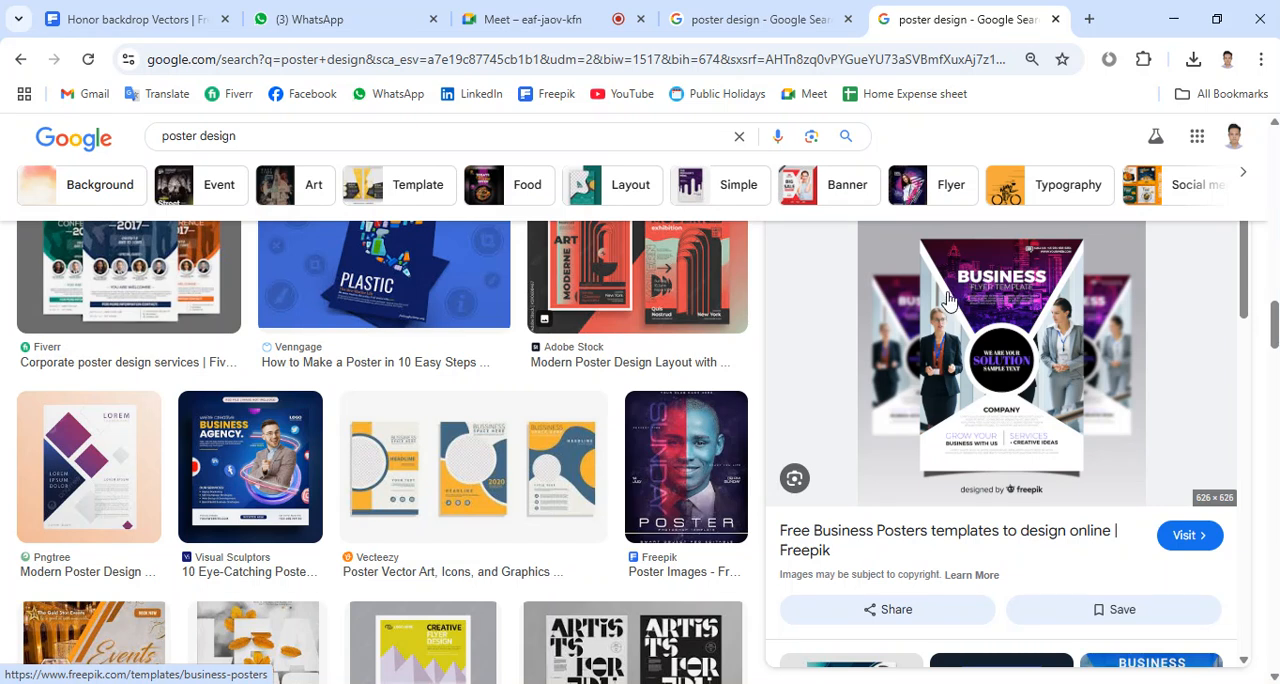
scroll(950, 300, "down", 4)
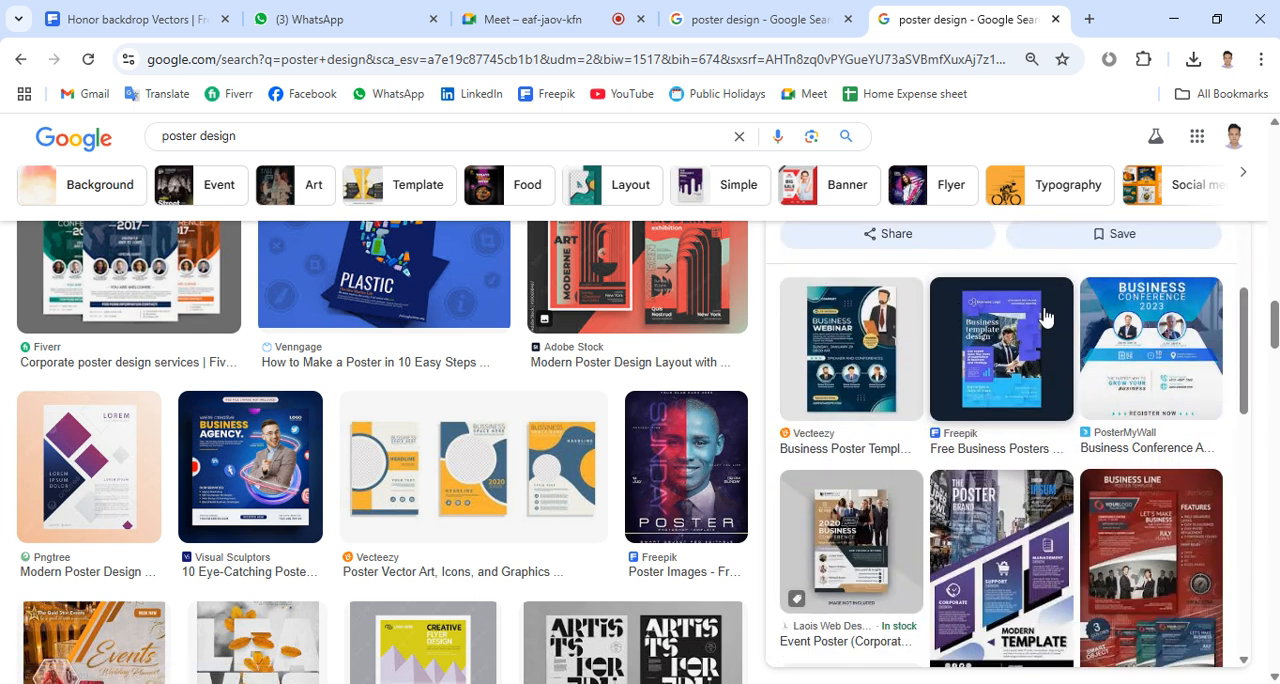
left_click(1152, 328)
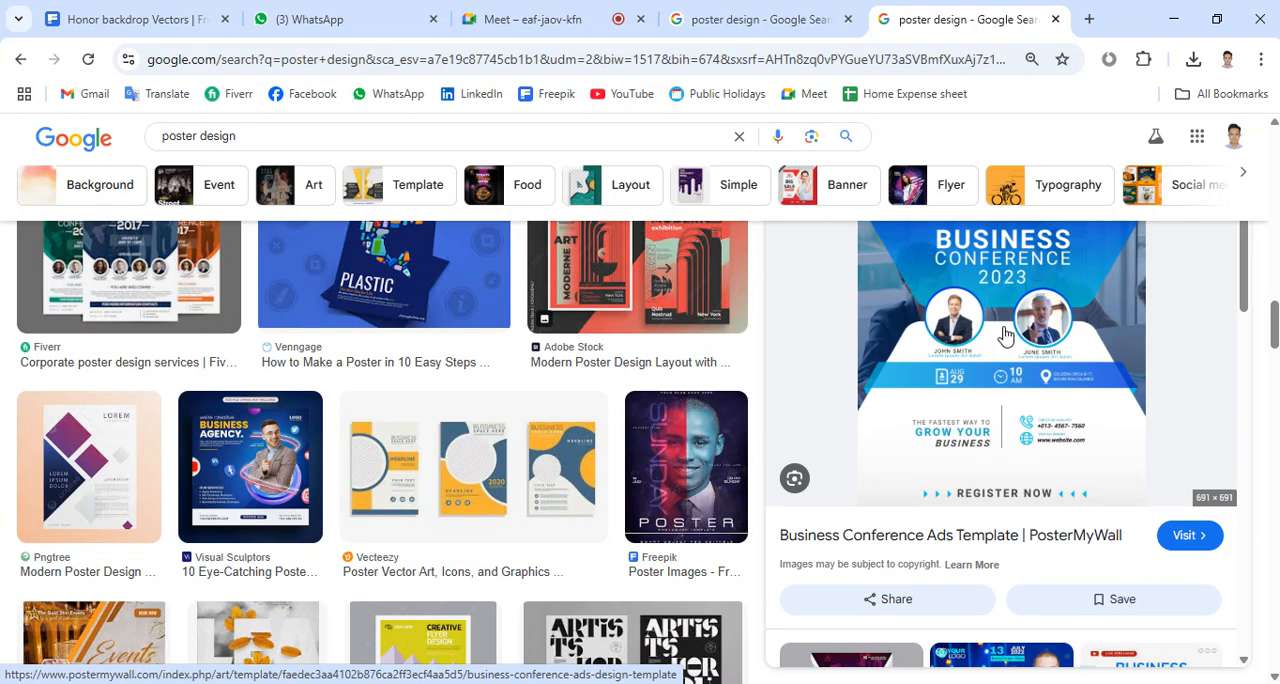
mouse_move(420, 680)
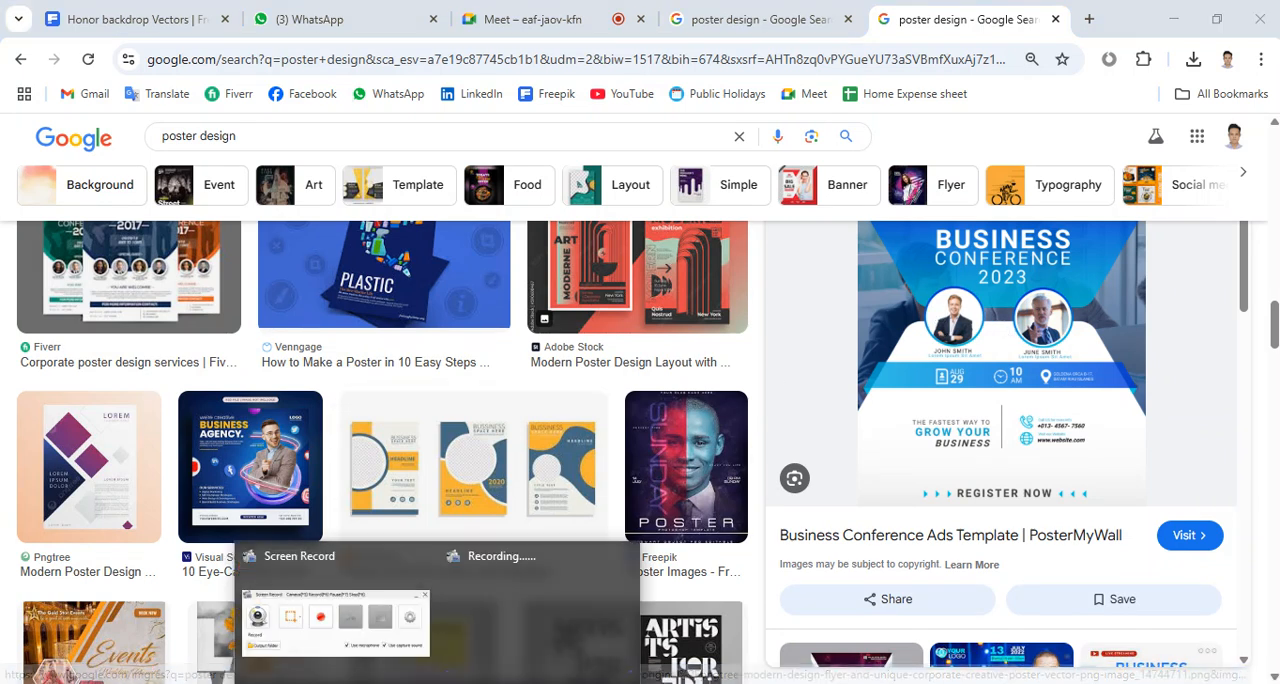
left_click(393, 645)
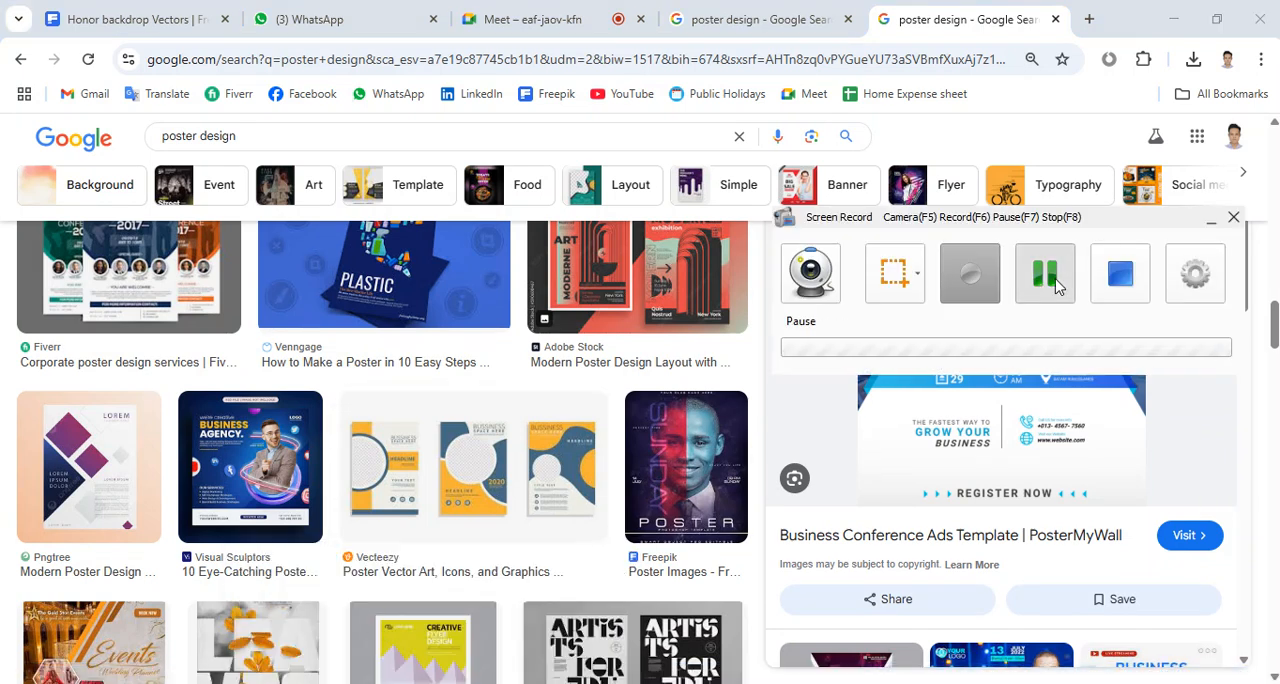